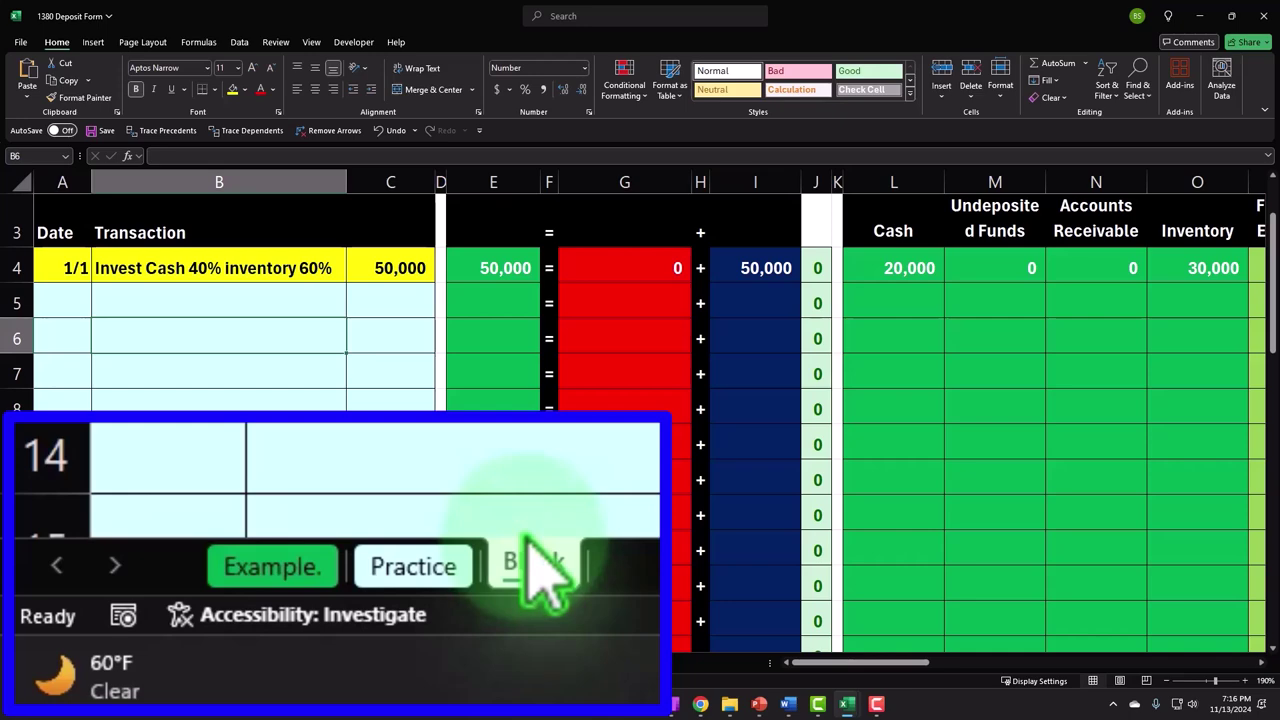
# Switch to the Example sheet, where assets and equity balance at 53,000 through the 4/15 deposit.
pyautogui.click(271, 568)
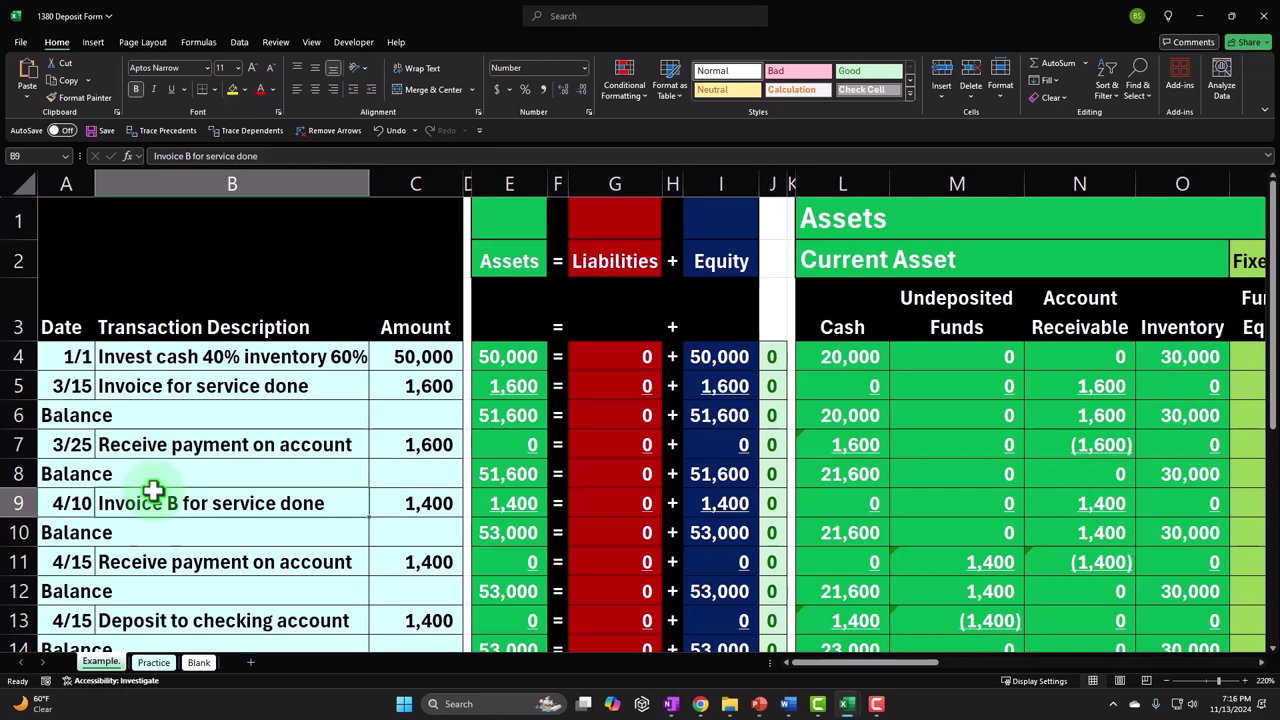
pyautogui.click(829, 357)
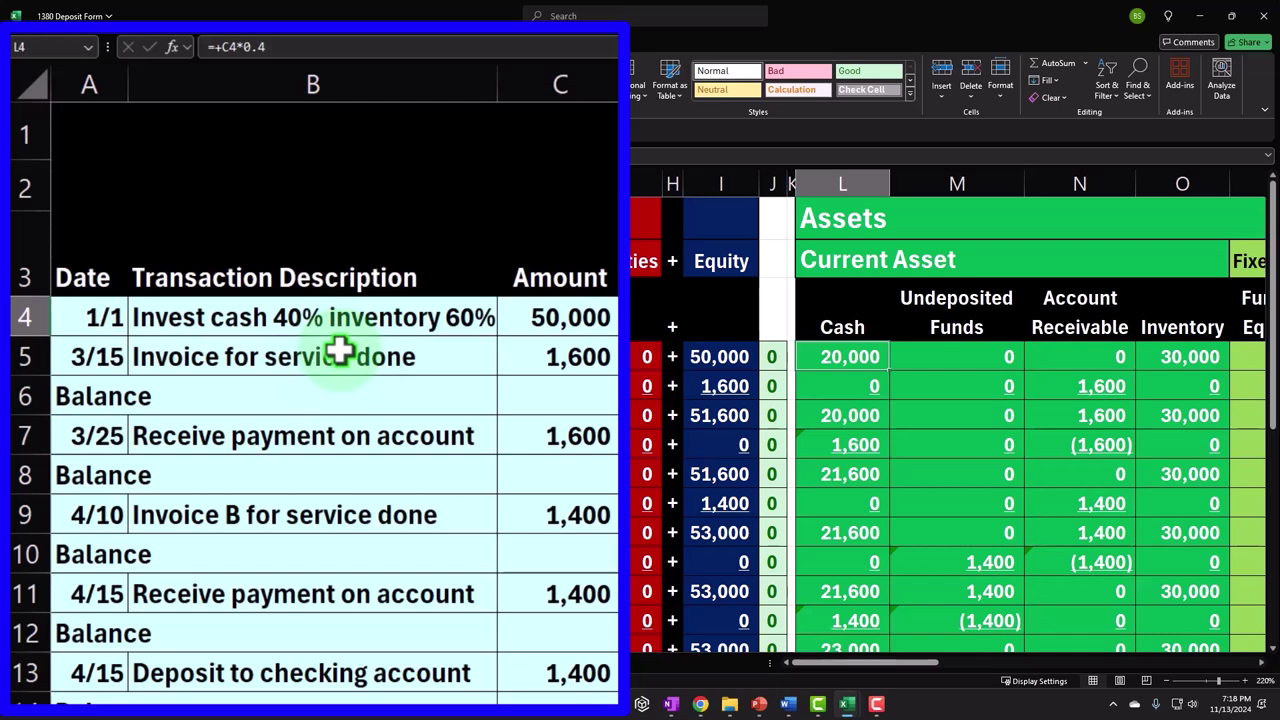
pyautogui.click(440, 462)
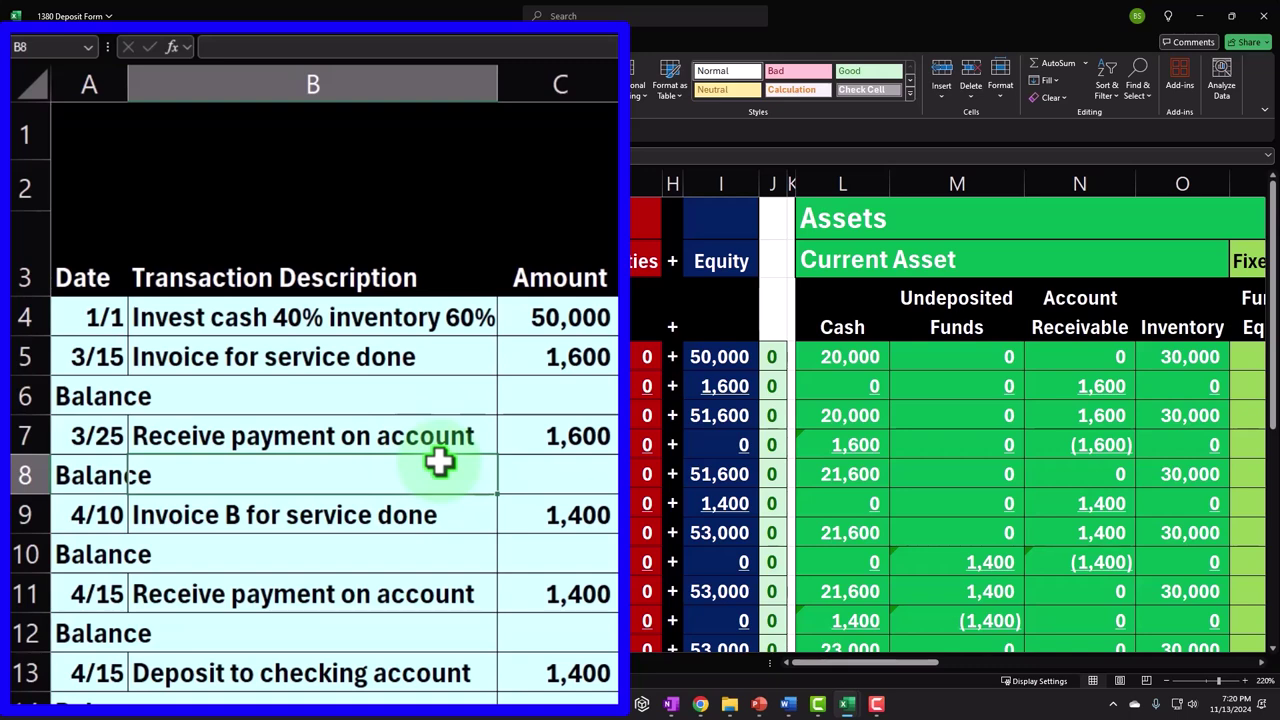
pyautogui.click(440, 460)
# On the Blank sheet, review row 4's 50,000 opening investment formulas for assets, cash, inventory and equity.
pyautogui.click(283, 664)
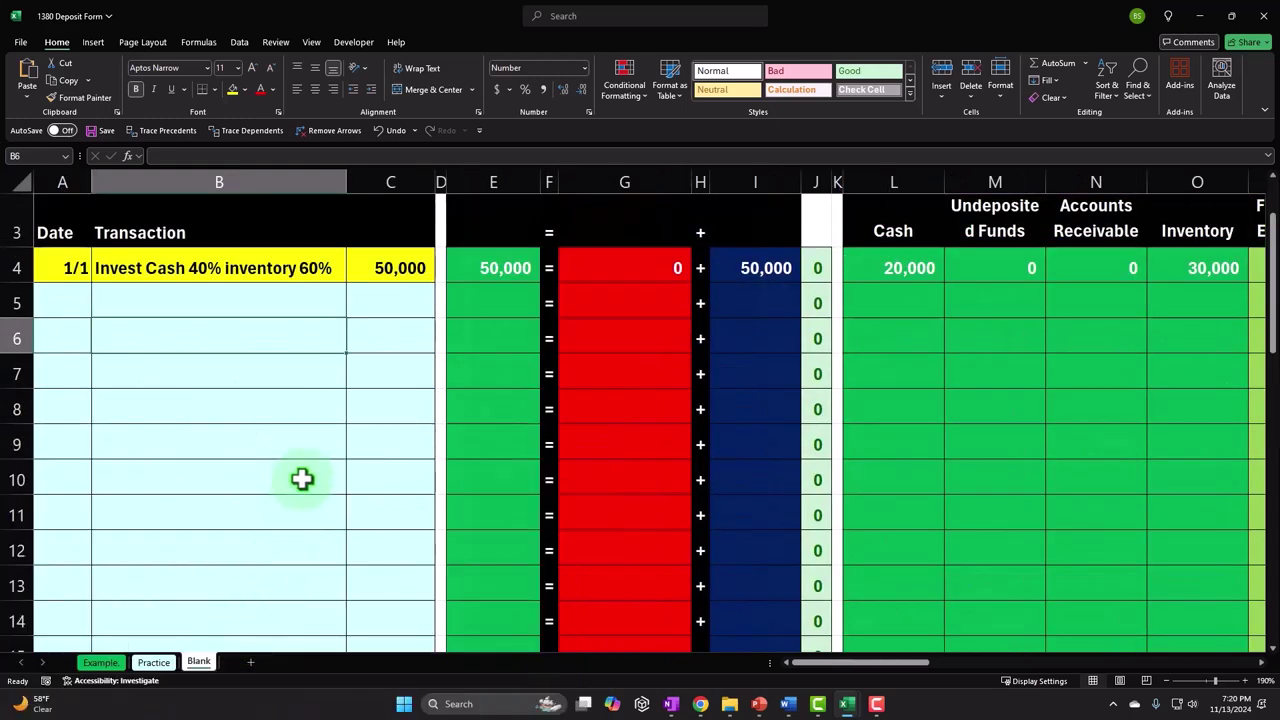
pyautogui.click(200, 272)
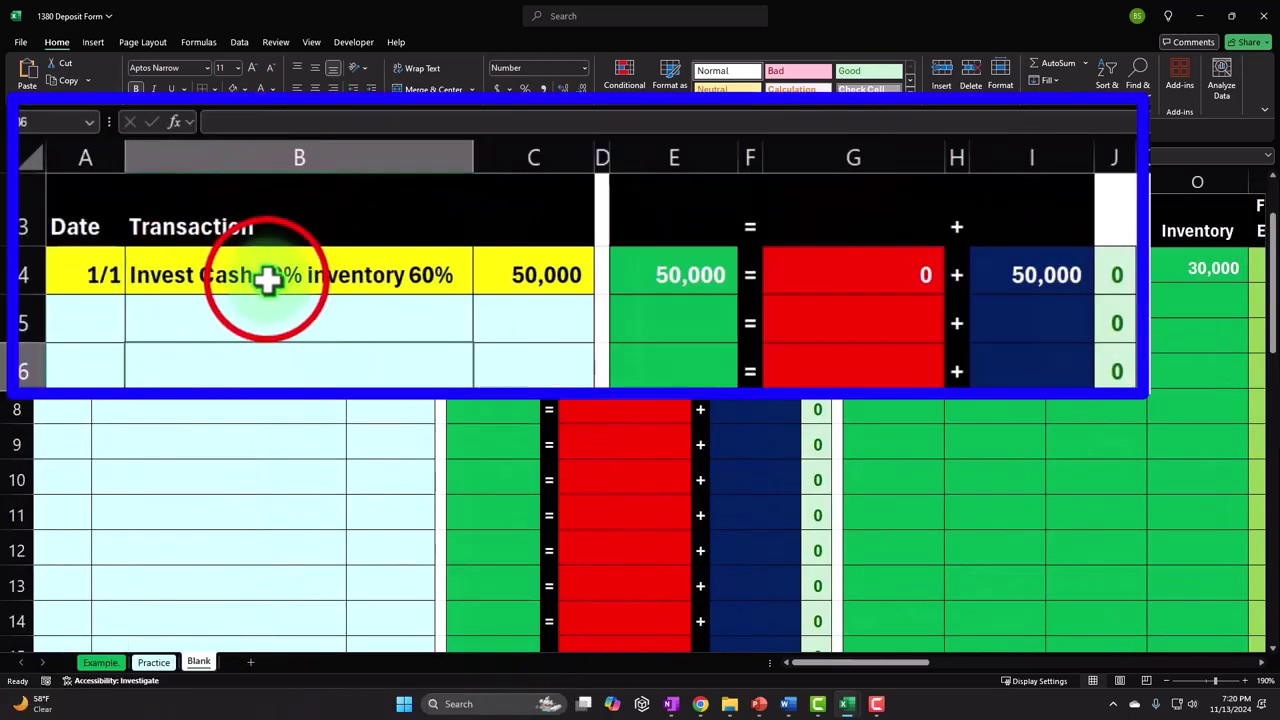
pyautogui.click(730, 275)
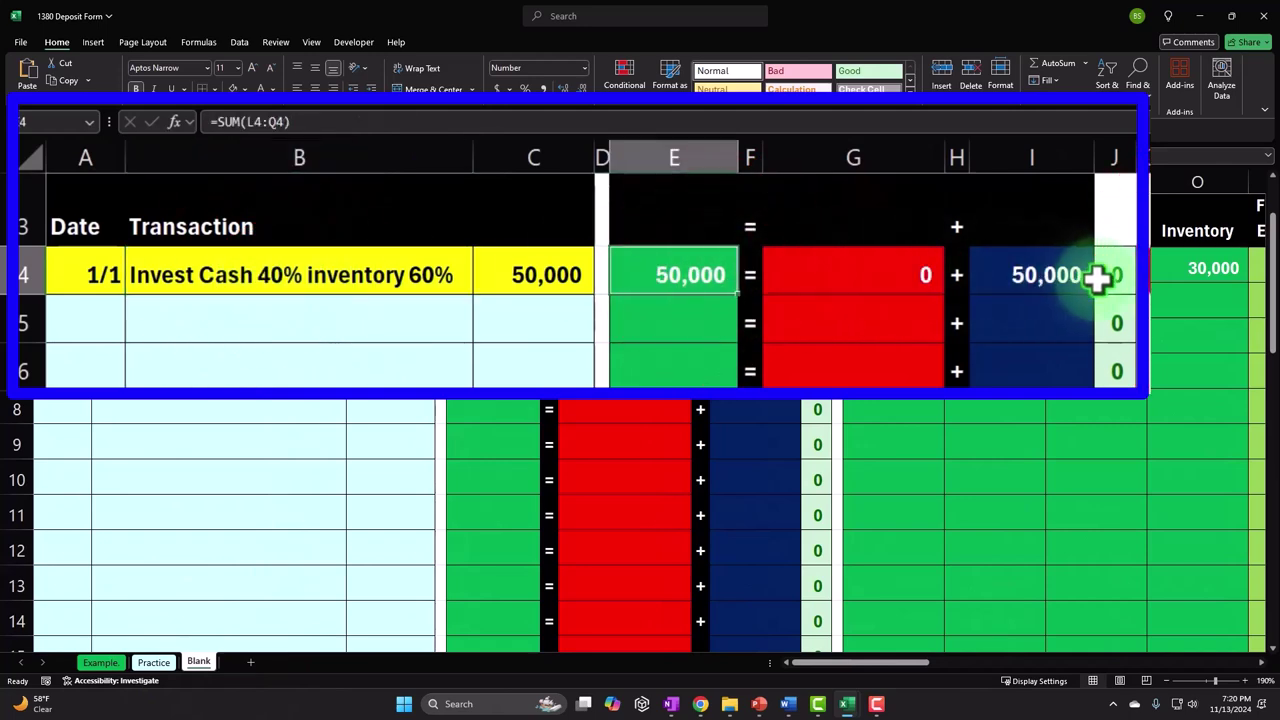
pyautogui.click(1145, 272)
pyautogui.click(1152, 270)
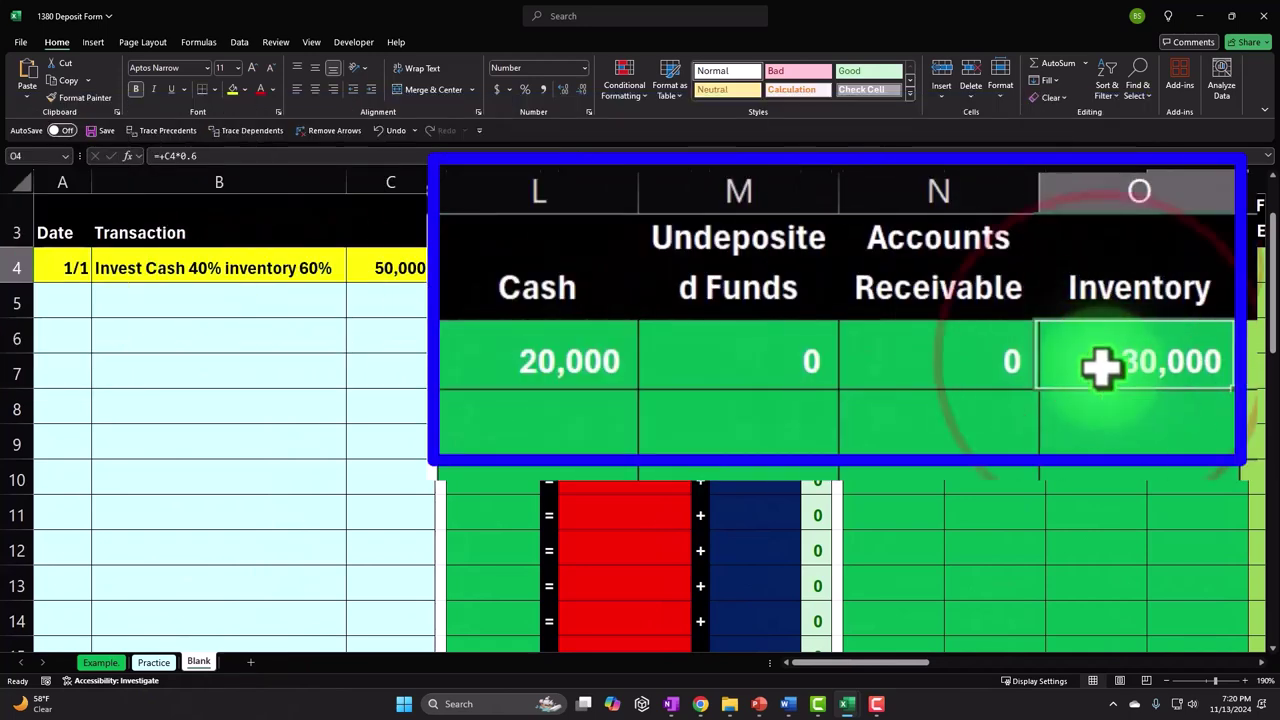
pyautogui.moveTo(920, 663); pyautogui.dragTo(1071, 663)
pyautogui.click(852, 268)
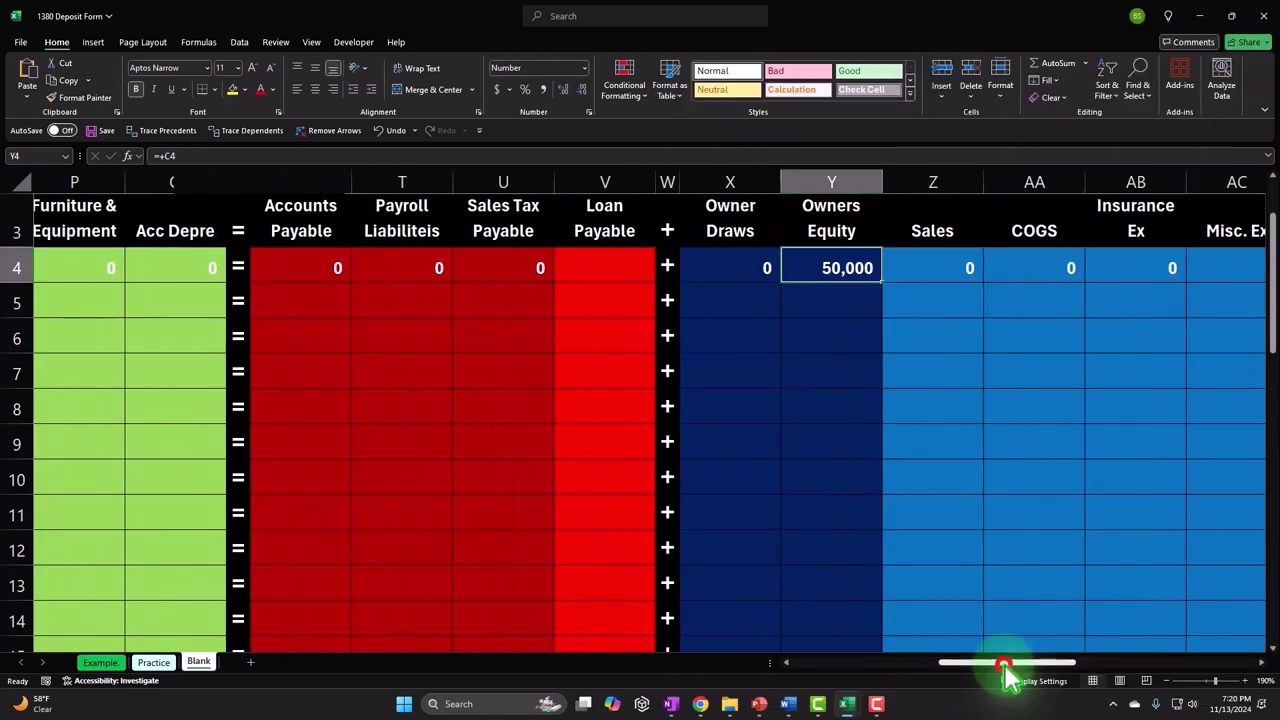
pyautogui.moveTo(1006, 665); pyautogui.dragTo(785, 668)
pyautogui.click(64, 290)
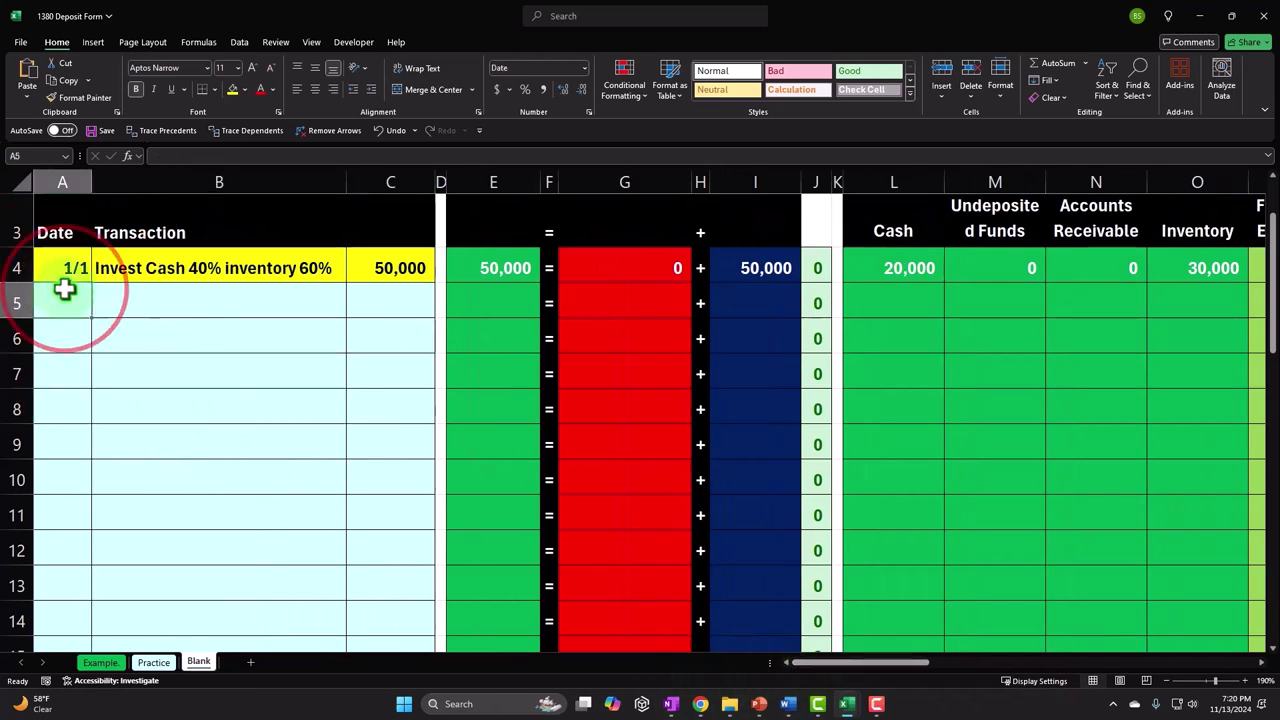
# Enter a 3/15 'Sale on account' transaction for 1,600 in row 5.
pyautogui.write('3/185')
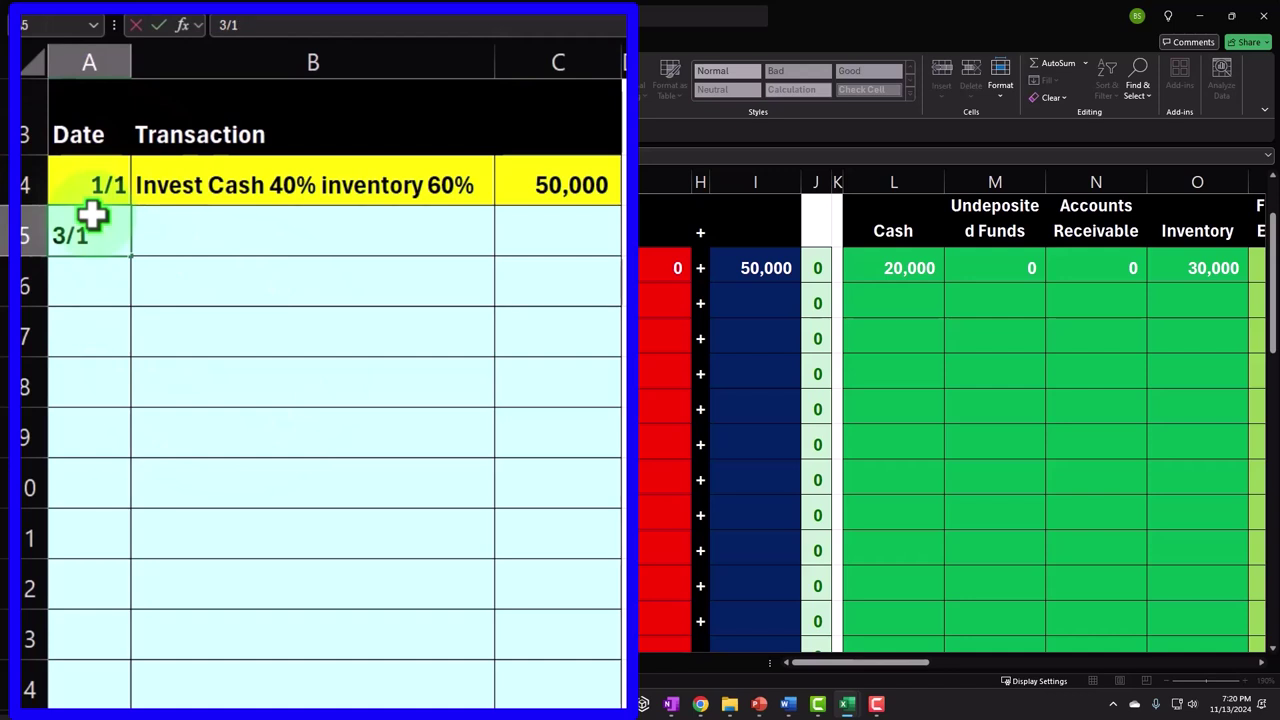
pyautogui.press('Tab')
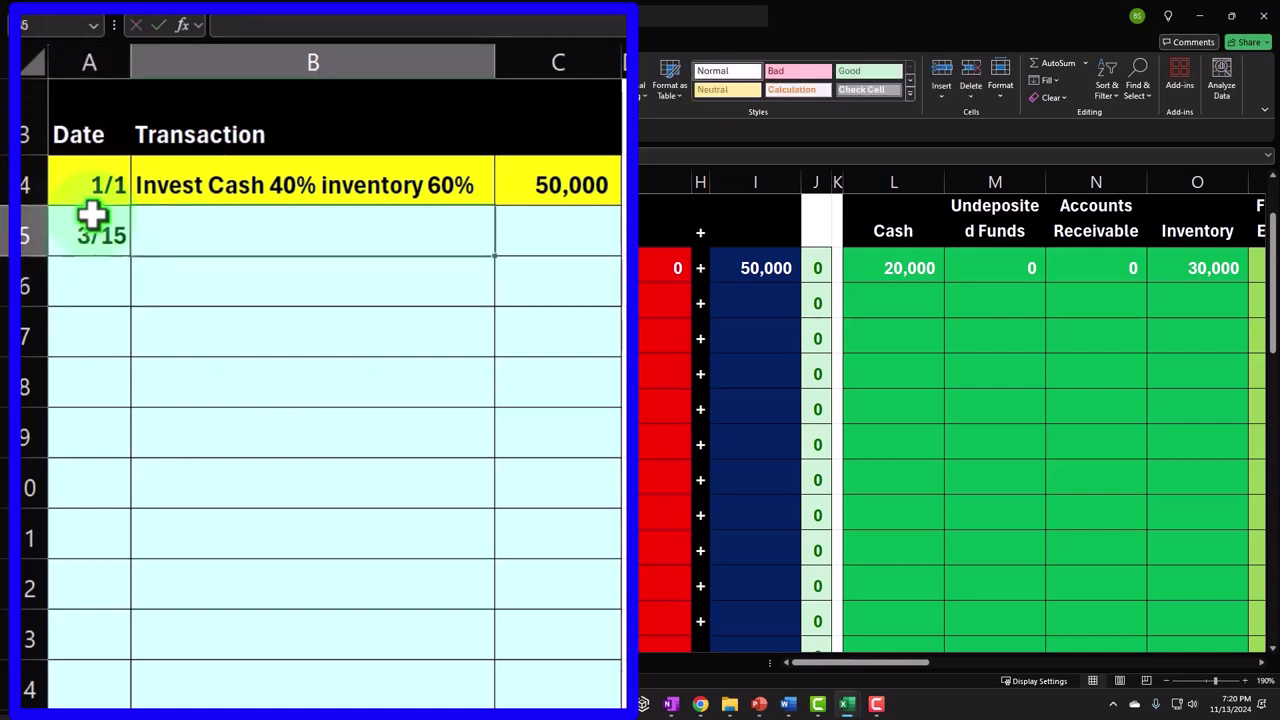
pyautogui.write('Sale on account')
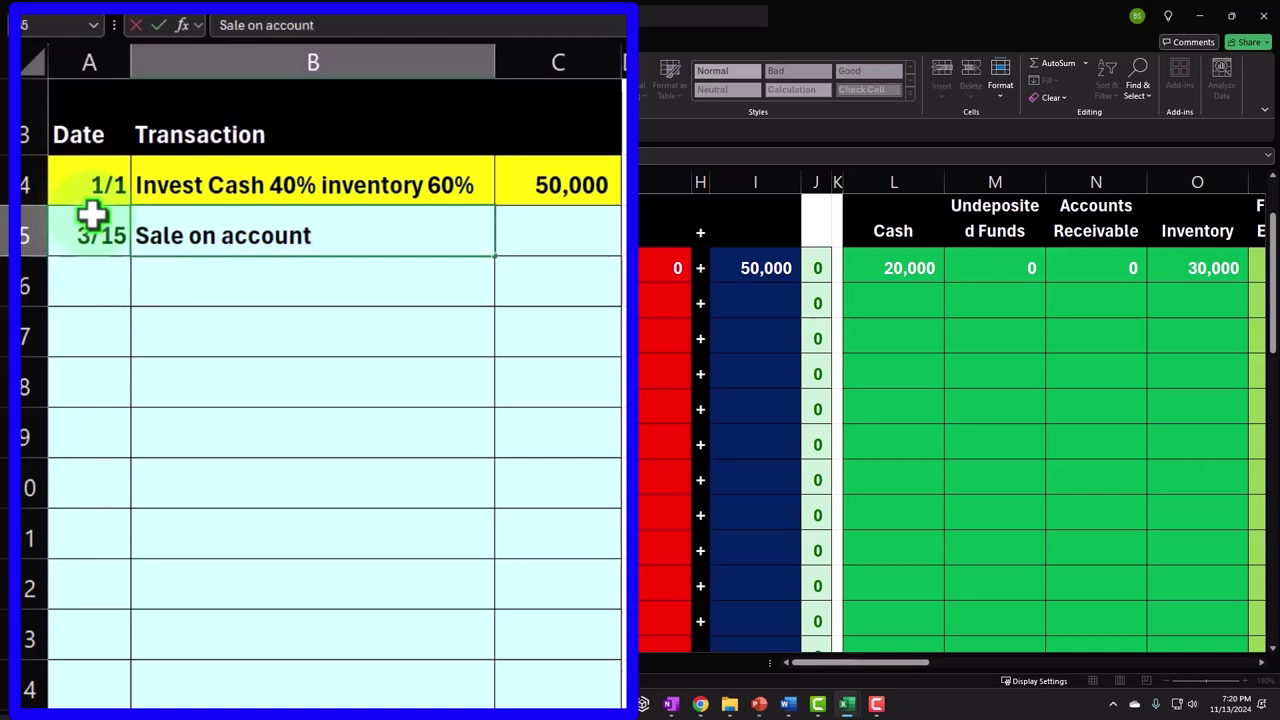
pyautogui.press('Tab')
pyautogui.write('1')
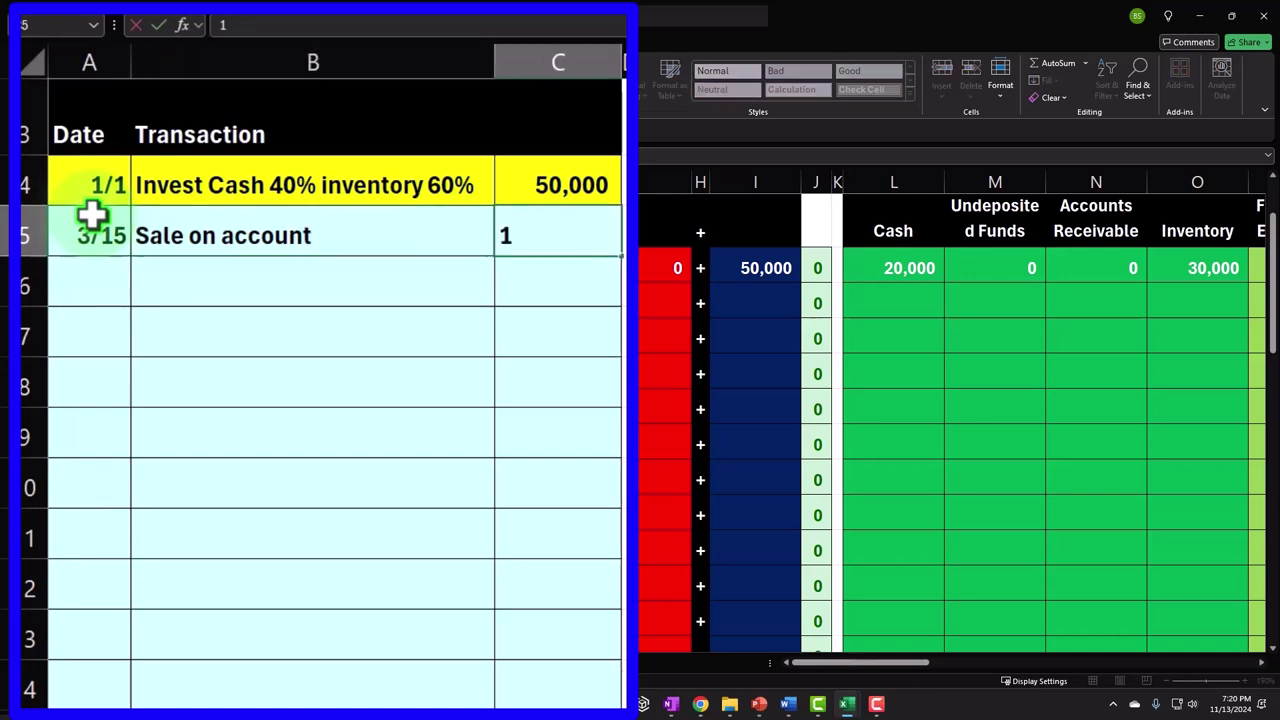
pyautogui.write(',600')
pyautogui.press('Return')
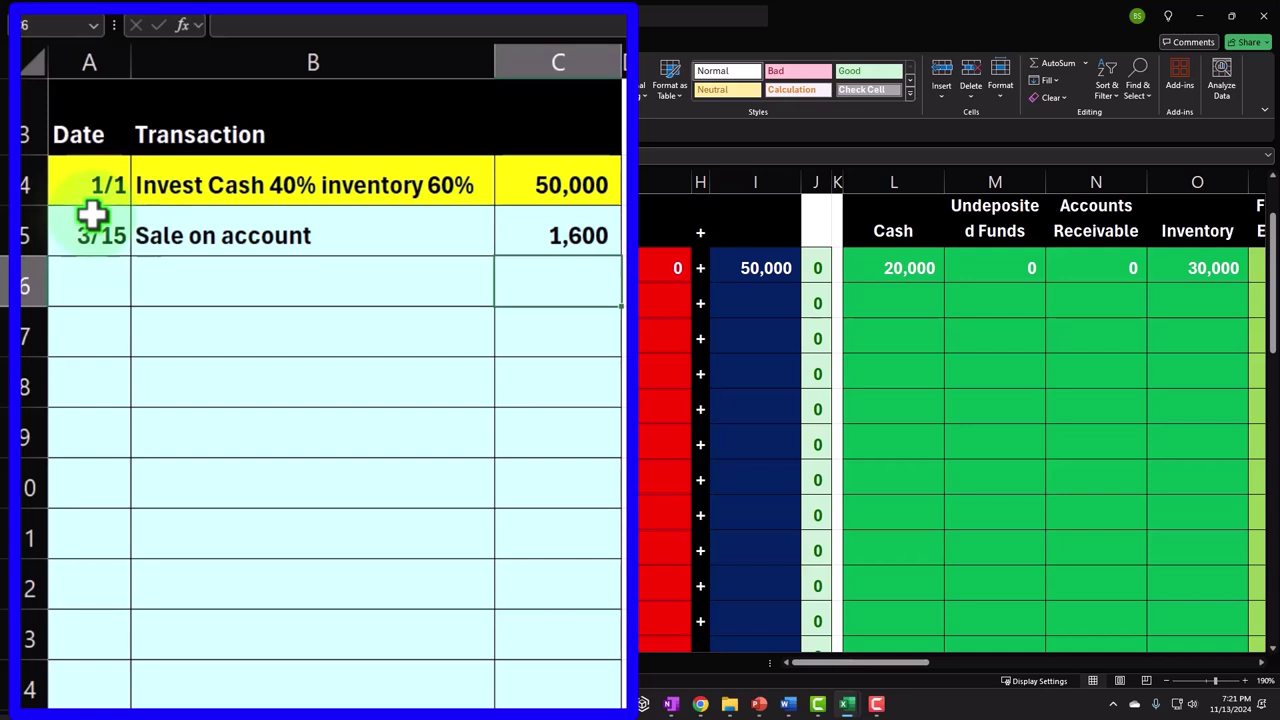
pyautogui.press('Up')
pyautogui.press('Right')
pyautogui.press('Right')
pyautogui.press('Right')
pyautogui.press('Right')
pyautogui.press('Right')
pyautogui.press('Right')
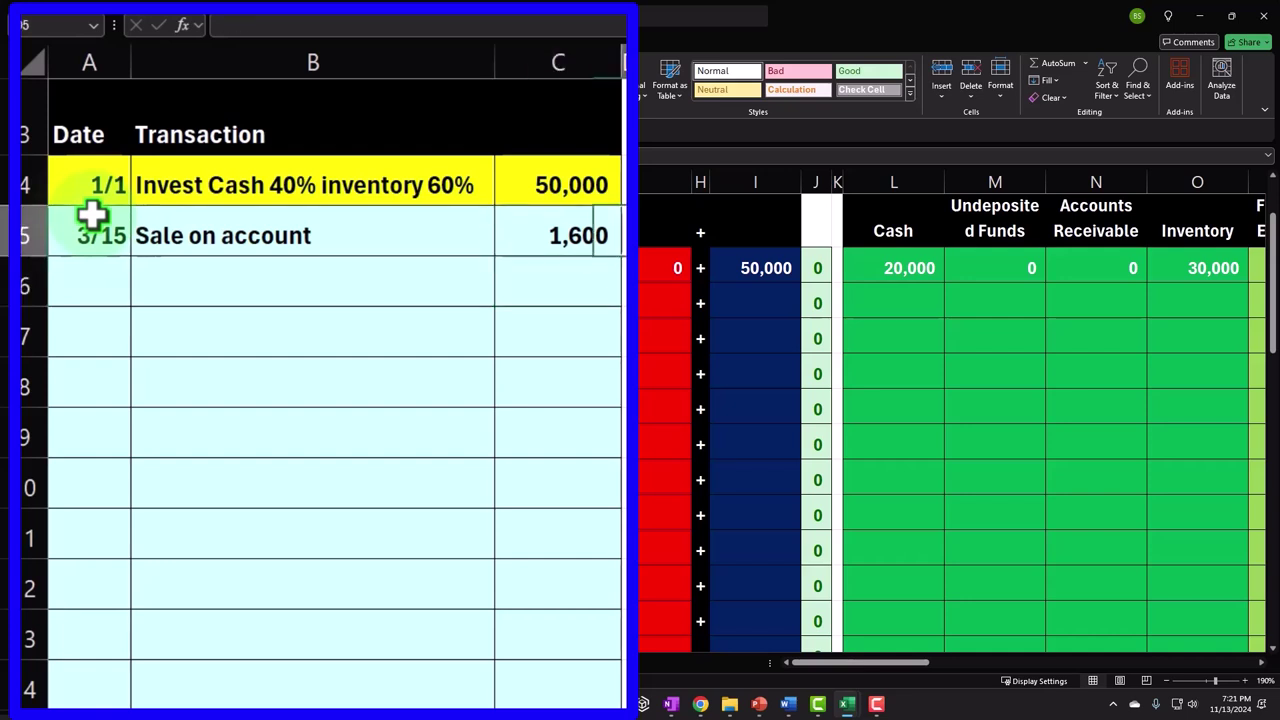
pyautogui.press('Right')
pyautogui.press('Right')
pyautogui.press('Right')
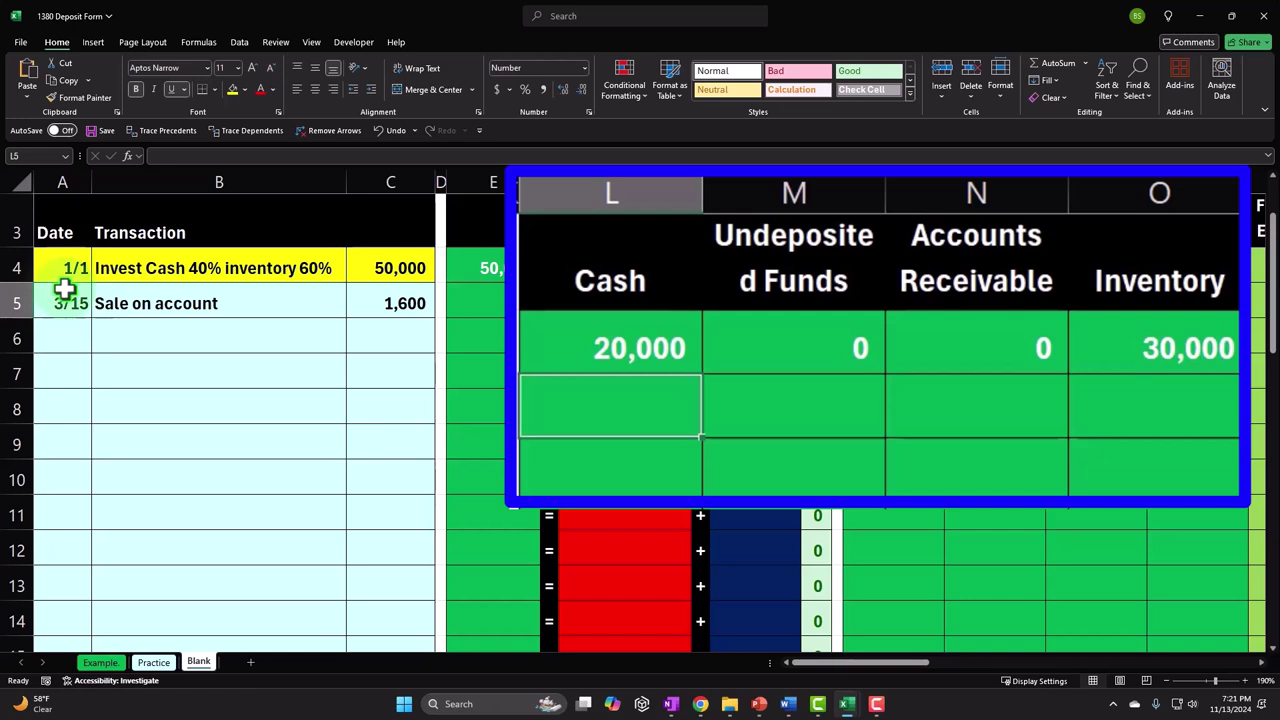
# Link Accounts Receivable N5 and Sales Z5 to the 1,600 amount with =C5.
pyautogui.press('Right')
pyautogui.press('Right')
pyautogui.write('=')
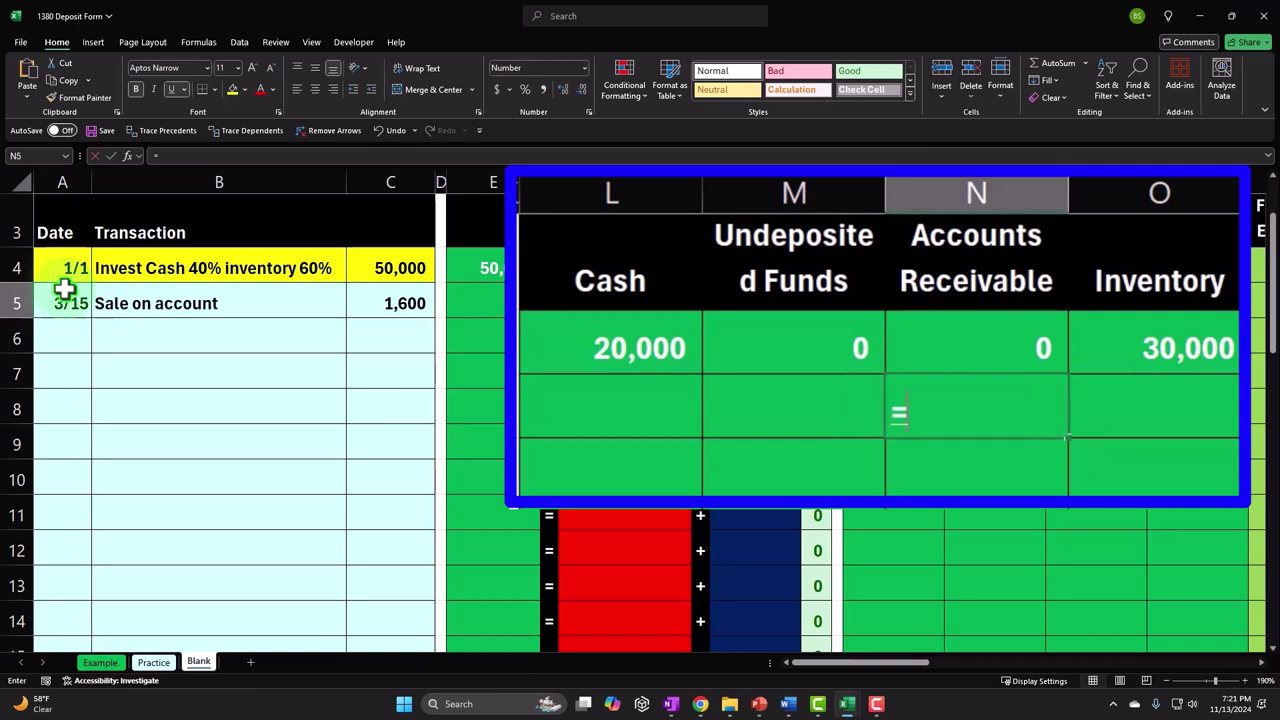
pyautogui.press('Left')
pyautogui.press('Left')
pyautogui.press('Left')
pyautogui.press('Left')
pyautogui.press('Left')
pyautogui.press('Left')
pyautogui.press('Left')
pyautogui.press('Left')
pyautogui.press('Left')
pyautogui.press('Left')
pyautogui.press('Left')
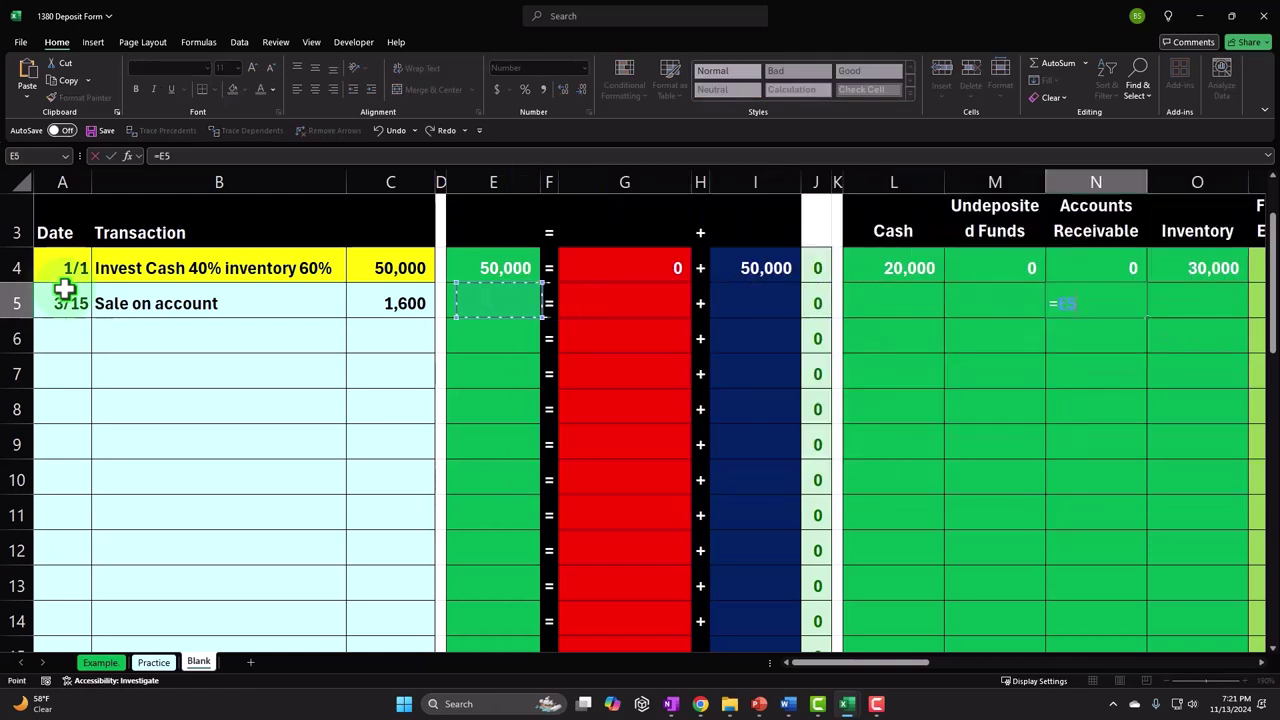
pyautogui.press('Return')
pyautogui.press('Up')
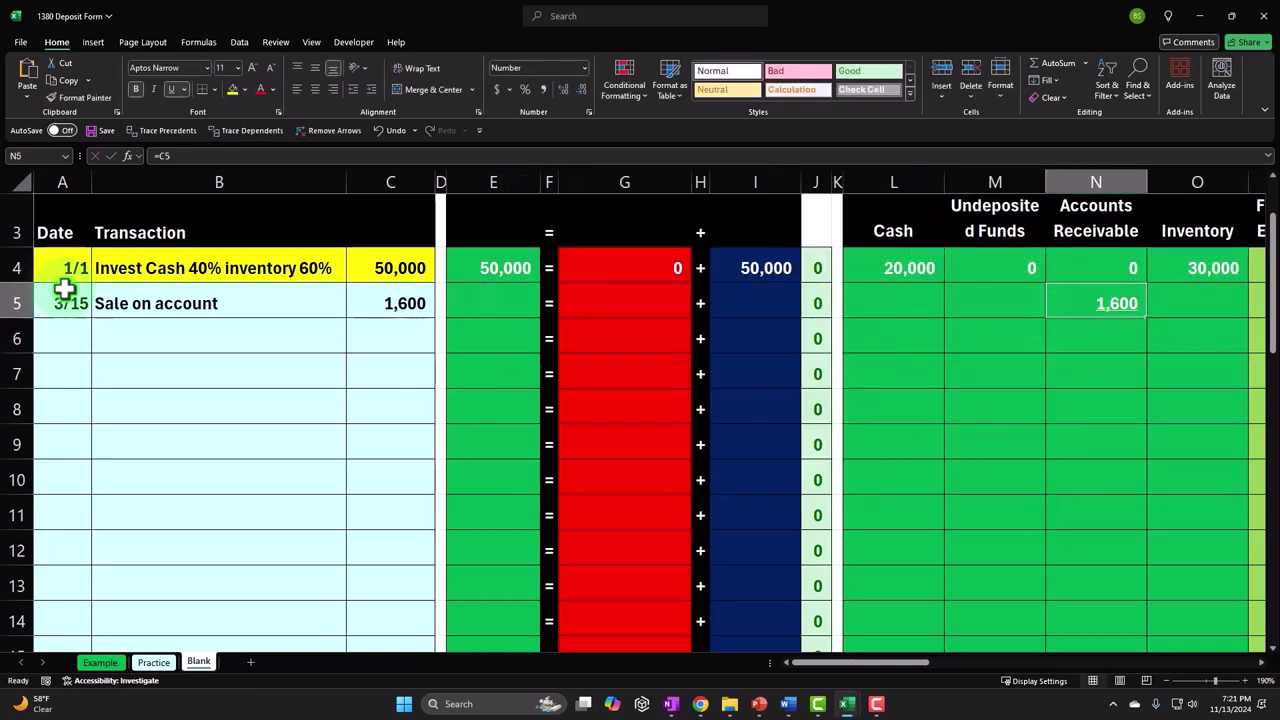
pyautogui.press('Right')
pyautogui.press('Right')
pyautogui.press('Right')
pyautogui.press('Right')
pyautogui.press('Right')
pyautogui.press('Right')
pyautogui.press('Right')
pyautogui.press('Right')
pyautogui.press('Right')
pyautogui.press('Right')
pyautogui.press('Right')
pyautogui.press('Right')
pyautogui.press('Right')
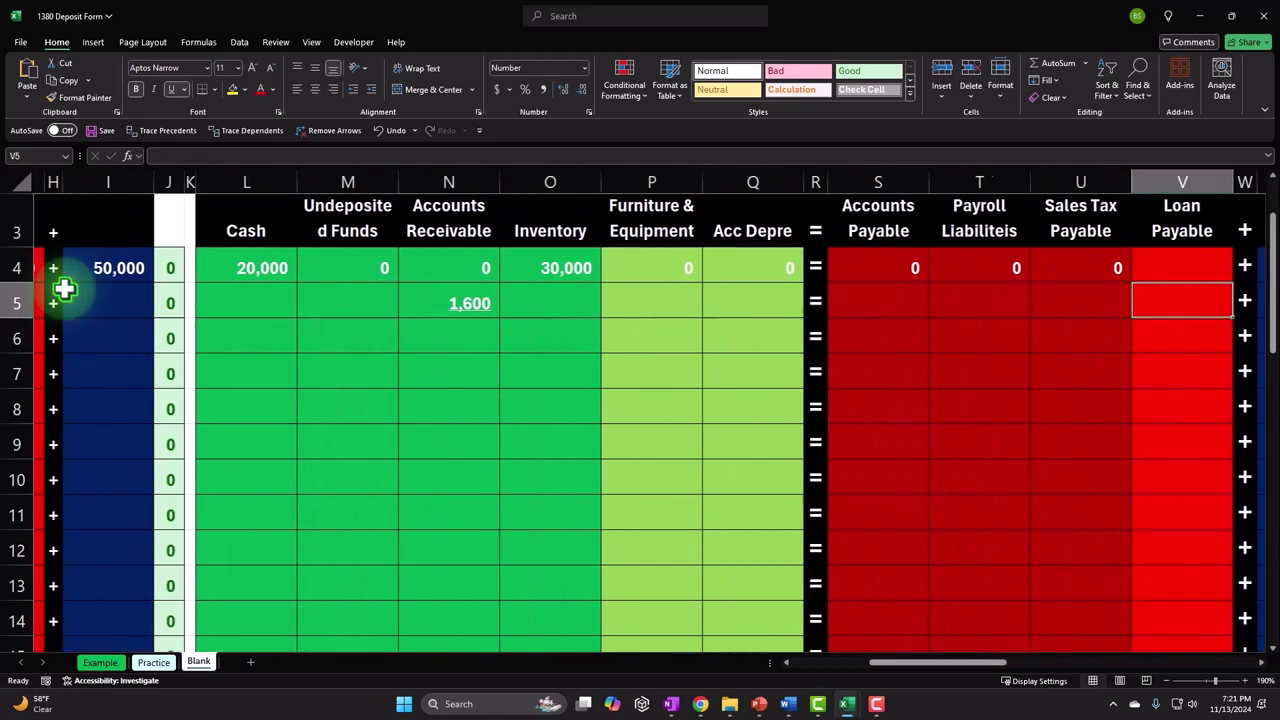
pyautogui.press('Left')
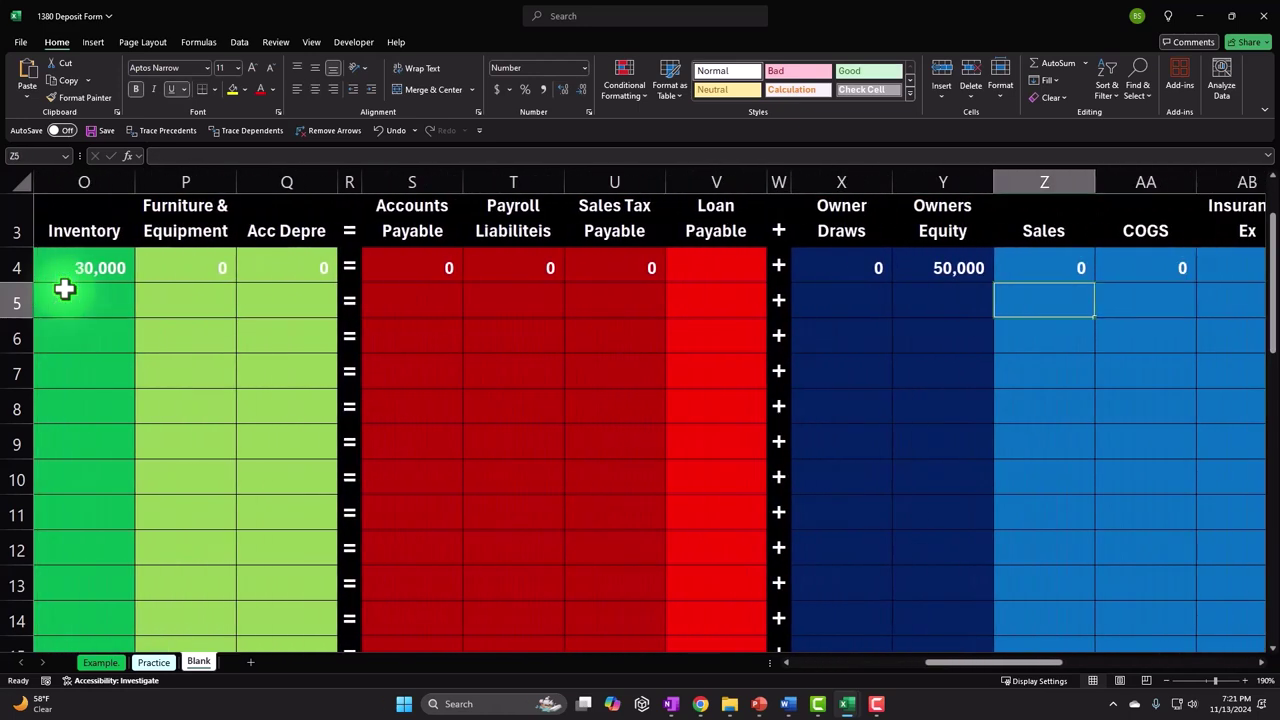
pyautogui.write('=')
pyautogui.press('Left')
pyautogui.press('Left')
pyautogui.press('Left')
pyautogui.press('Left')
pyautogui.press('Left')
pyautogui.press('Left')
pyautogui.press('Left')
pyautogui.press('Left')
pyautogui.press('Left')
pyautogui.press('Left')
pyautogui.press('Left')
pyautogui.press('Left')
pyautogui.press('Left')
pyautogui.press('Left')
pyautogui.press('Left')
pyautogui.press('Left')
pyautogui.press('Left')
pyautogui.press('Left')
pyautogui.press('Left')
pyautogui.press('Left')
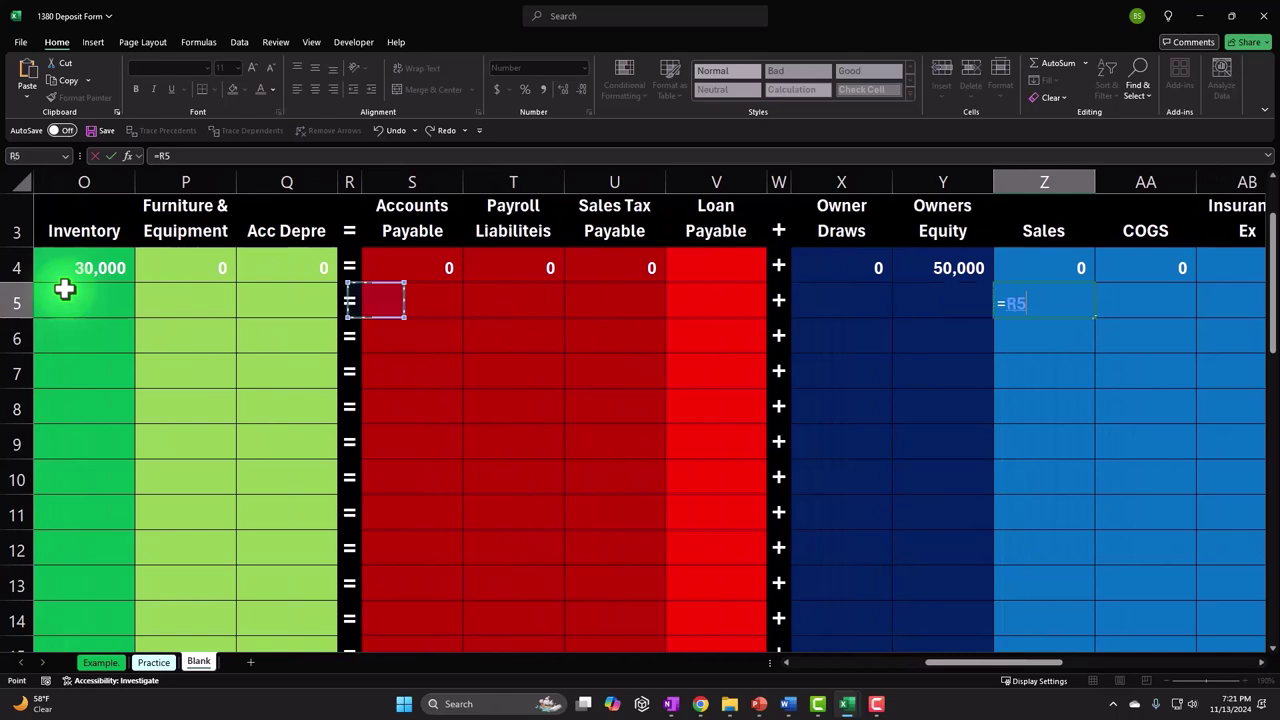
pyautogui.press('Left')
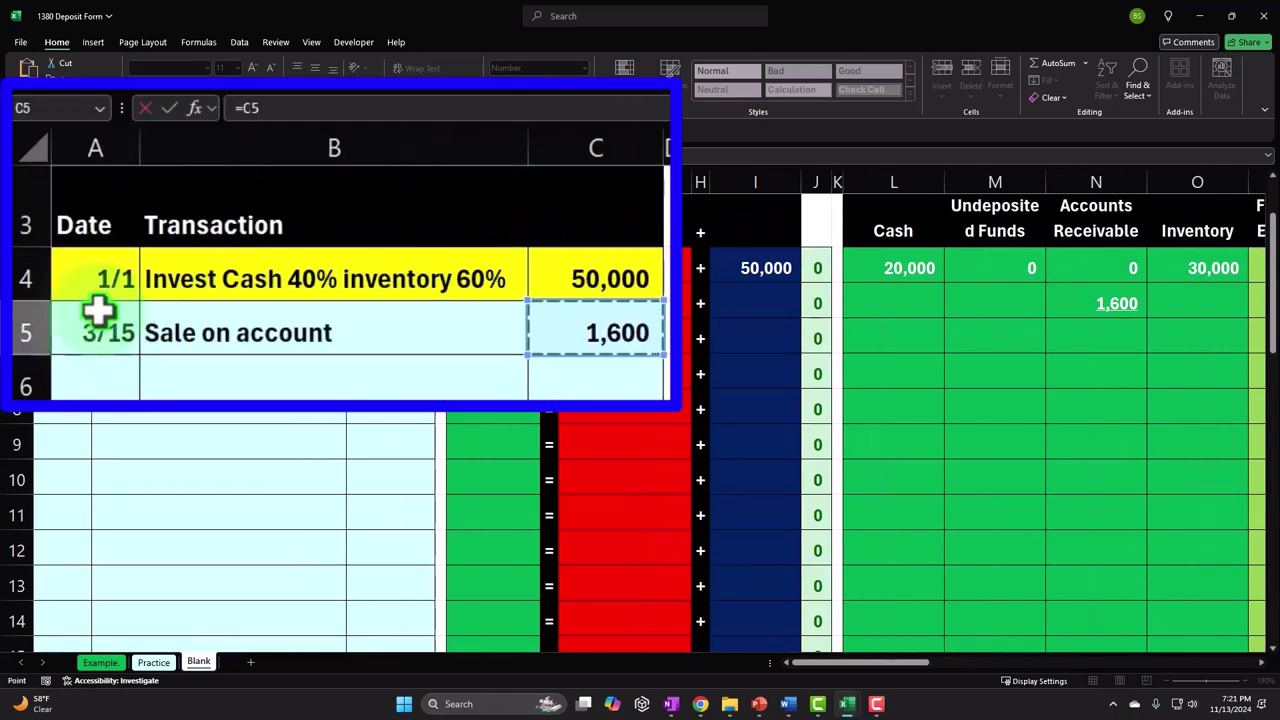
pyautogui.press('Return')
# Fill every other account cell in row 5 with 0.
pyautogui.press('Left')
pyautogui.press('Left')
pyautogui.press('Left')
pyautogui.press('Left')
pyautogui.press('Left')
pyautogui.press('Left')
pyautogui.press('Left')
pyautogui.press('Left')
pyautogui.press('Left')
pyautogui.press('Left')
pyautogui.press('Left')
pyautogui.press('Left')
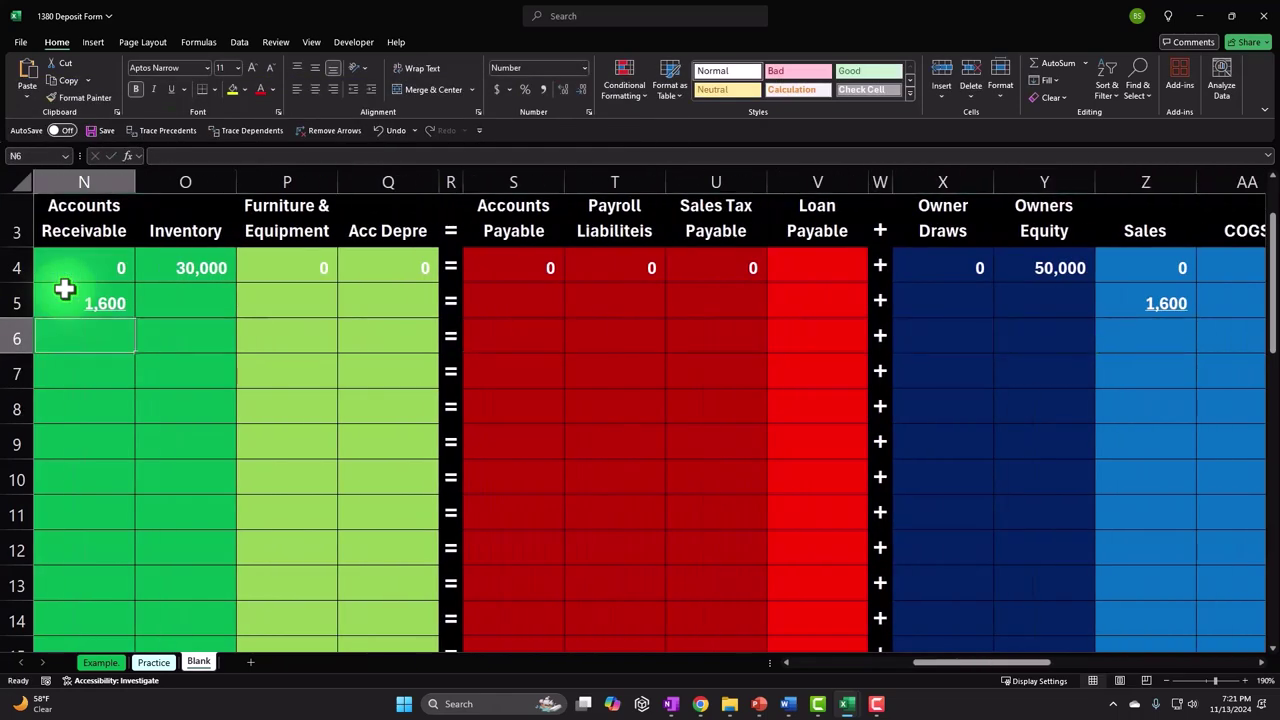
pyautogui.press('Left')
pyautogui.press('Left')
pyautogui.press('Up')
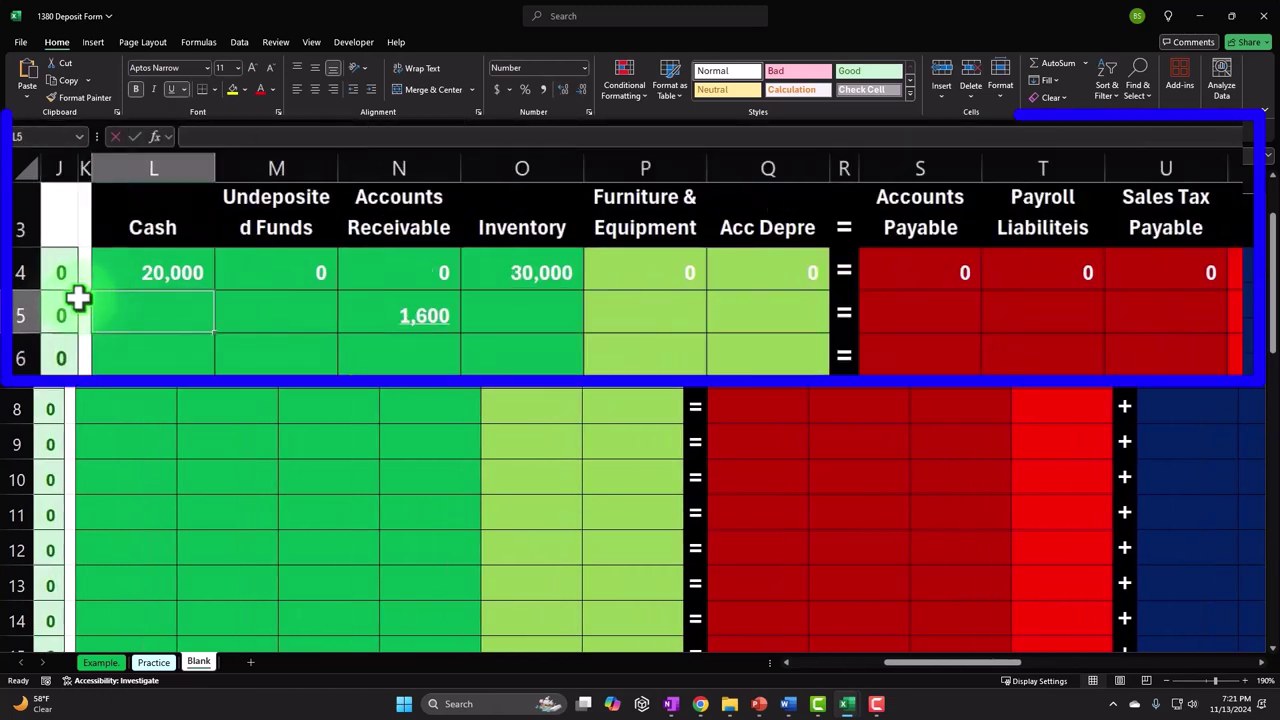
pyautogui.write('0')
pyautogui.press('Right')
pyautogui.write('0')
pyautogui.press('Right')
pyautogui.press('Right')
pyautogui.write('0')
pyautogui.press('Right')
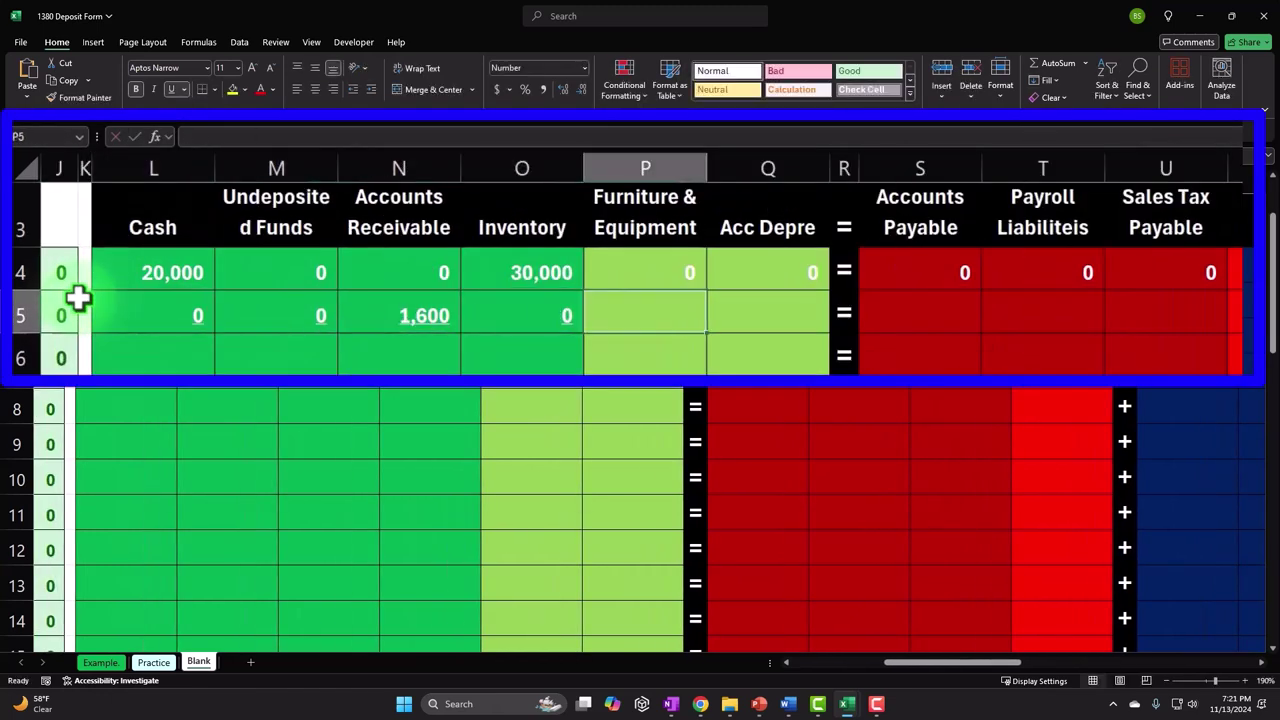
pyautogui.write('0')
pyautogui.press('Right')
pyautogui.write('0')
pyautogui.press('Right')
pyautogui.press('Right')
pyautogui.write('0')
pyautogui.press('Right')
pyautogui.write('0')
pyautogui.press('Right')
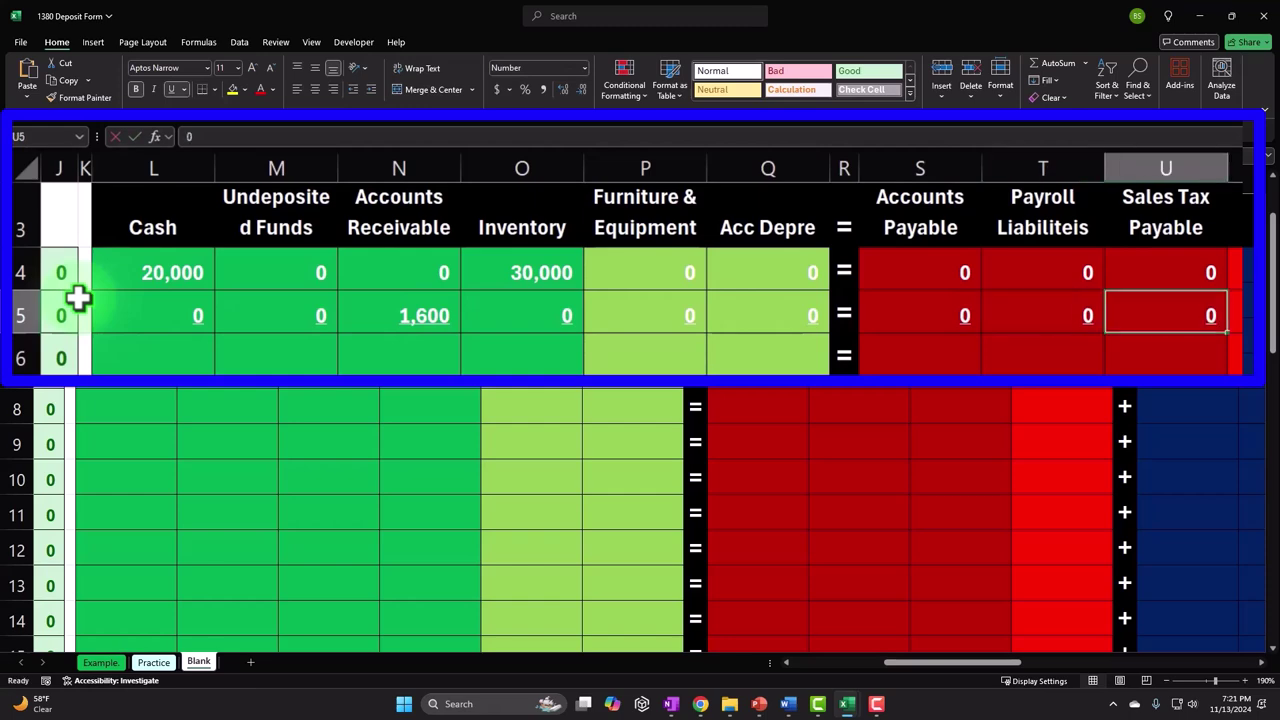
pyautogui.press('Right')
pyautogui.write('0')
pyautogui.press('Right')
pyautogui.press('Right')
pyautogui.write('0')
pyautogui.press('Right')
pyautogui.write('0')
pyautogui.press('Right')
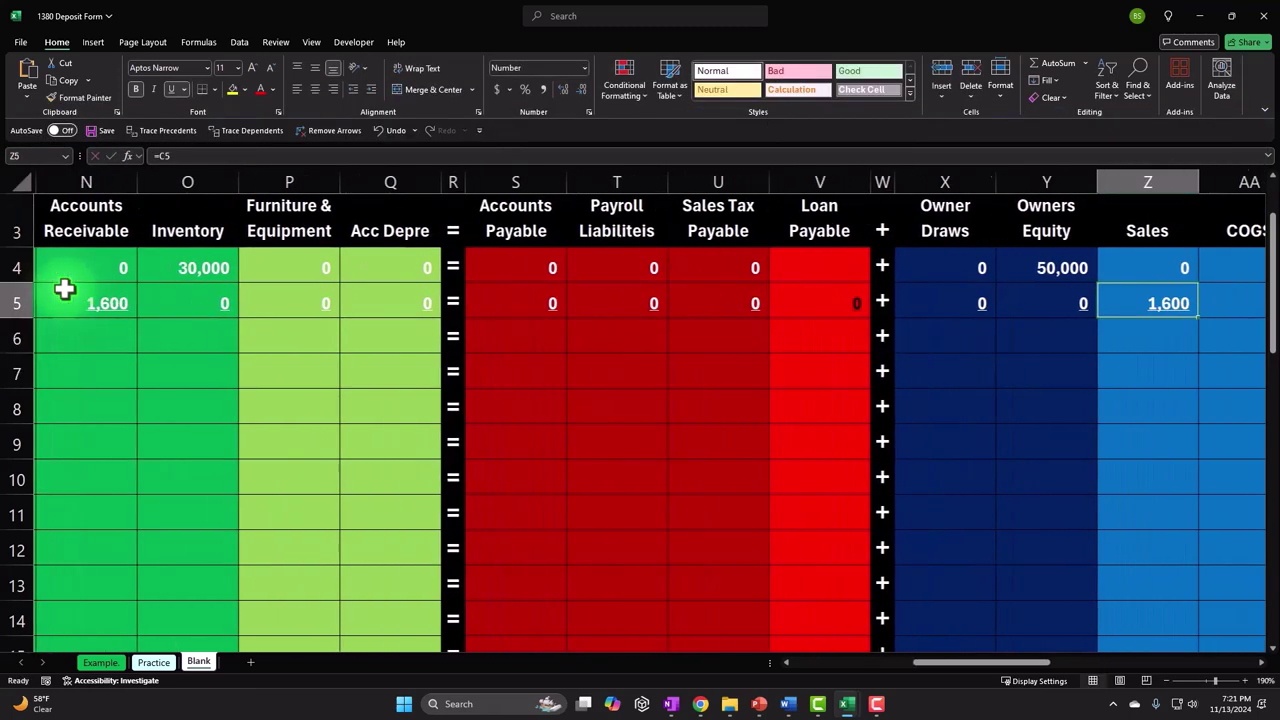
pyautogui.press('Right')
pyautogui.write('0')
pyautogui.press('Right')
pyautogui.write('0')
pyautogui.press('Right')
pyautogui.write('0')
pyautogui.press('Right')
pyautogui.write('0')
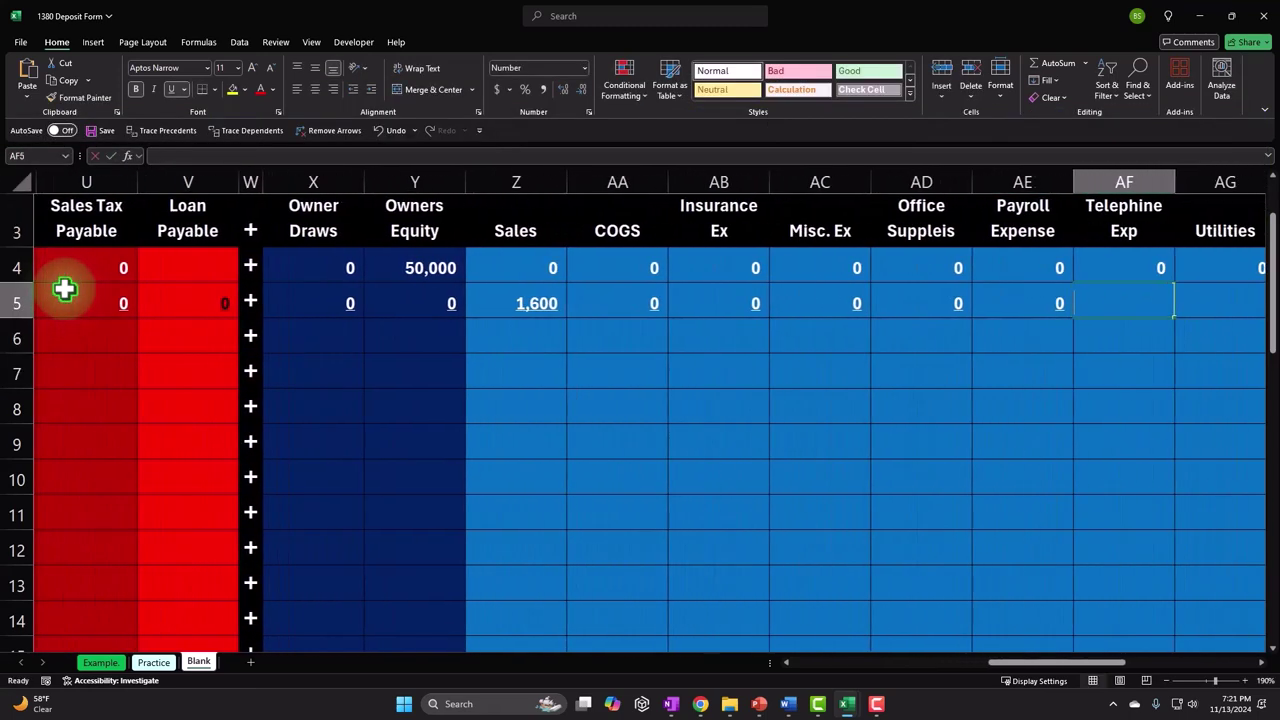
pyautogui.write('0')
pyautogui.press('Right')
pyautogui.write('0')
pyautogui.press('Right')
pyautogui.press('Right')
pyautogui.press('Right')
pyautogui.press('Right')
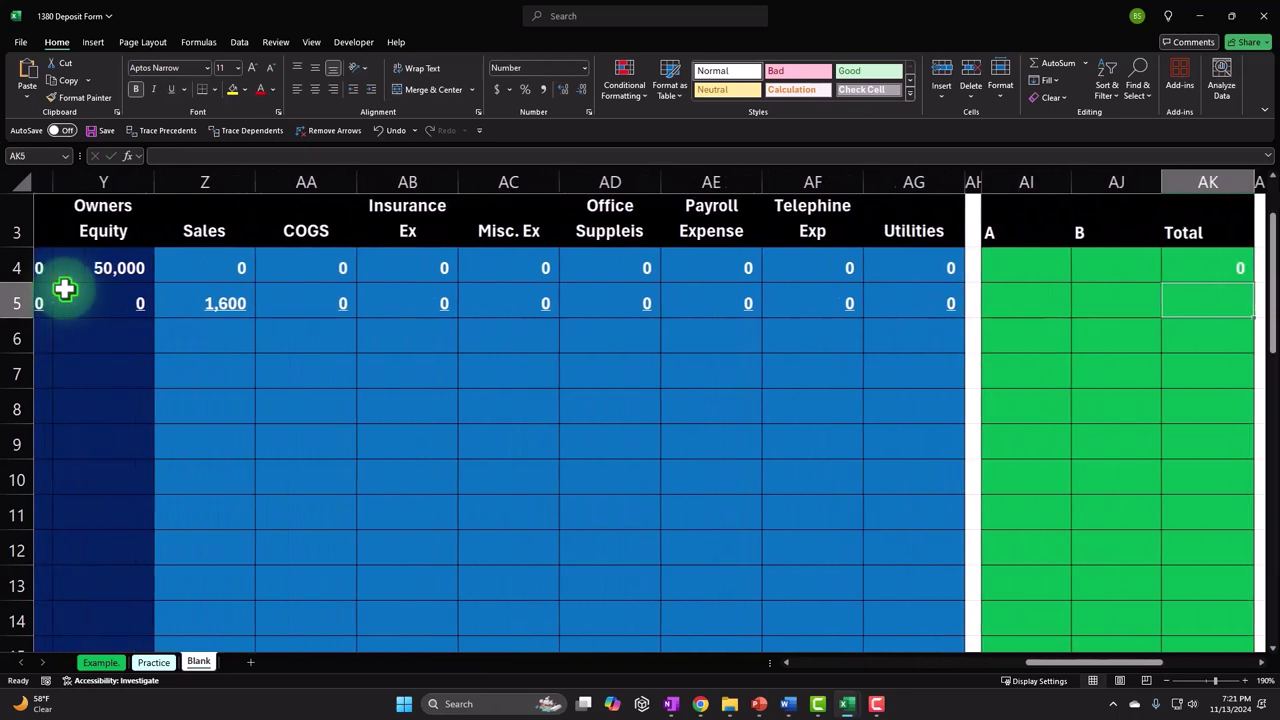
pyautogui.press('Right')
pyautogui.press('Right')
pyautogui.press('Right')
# Link customer A's ledger cell AI5 to the 1,600 sale amount in C5.
pyautogui.scroll(1, 894, 337)
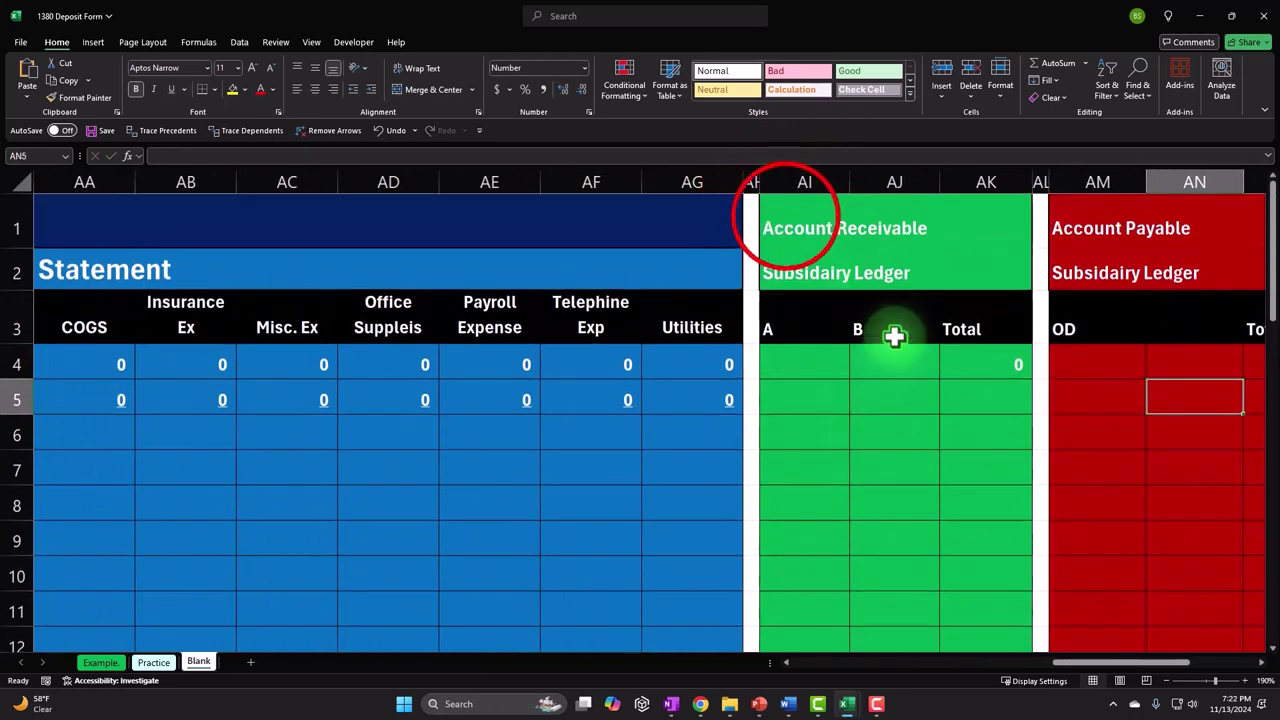
pyautogui.click(786, 217)
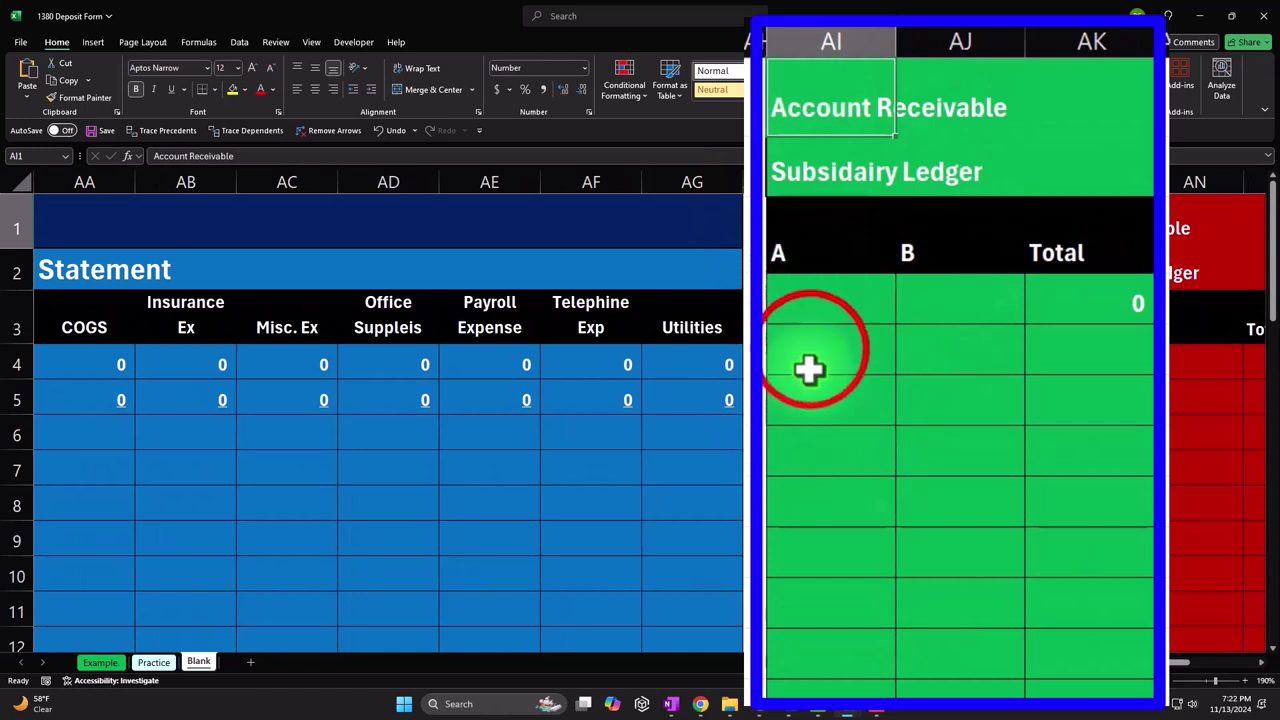
pyautogui.click(809, 370)
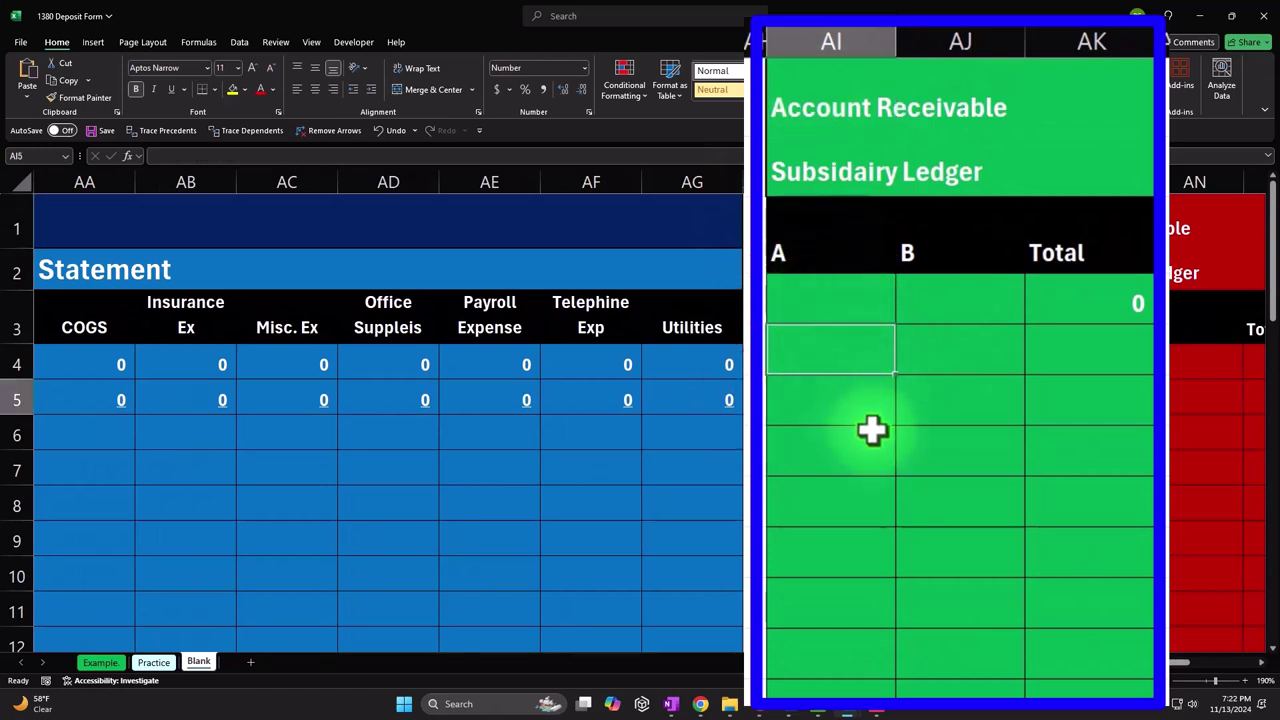
pyautogui.write('=')
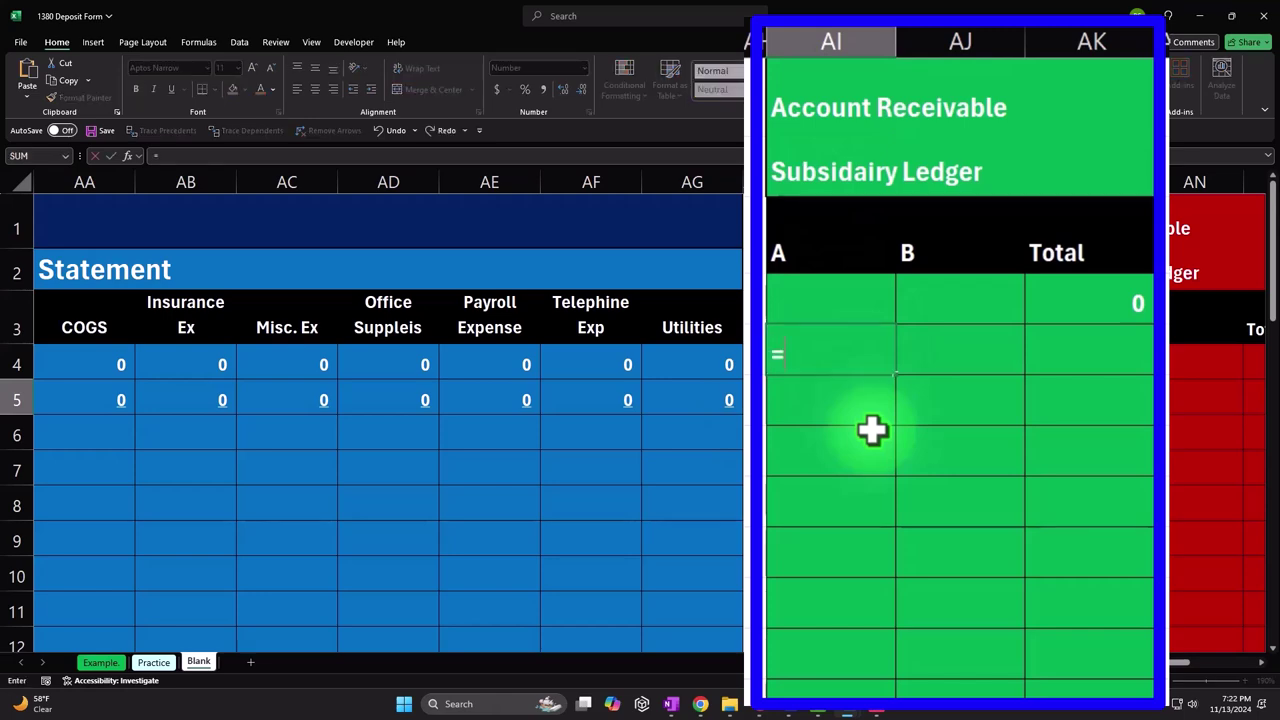
pyautogui.press('Left')
pyautogui.press('Left')
pyautogui.press('Left')
pyautogui.press('Left')
pyautogui.press('Left')
pyautogui.press('Left')
pyautogui.press('Left')
pyautogui.press('Left')
pyautogui.press('Left')
pyautogui.press('Left')
pyautogui.press('Left')
pyautogui.press('Left')
pyautogui.press('Left')
pyautogui.press('Left')
pyautogui.press('Left')
pyautogui.press('Left')
pyautogui.press('Left')
pyautogui.press('Left')
pyautogui.press('Left')
pyautogui.press('Left')
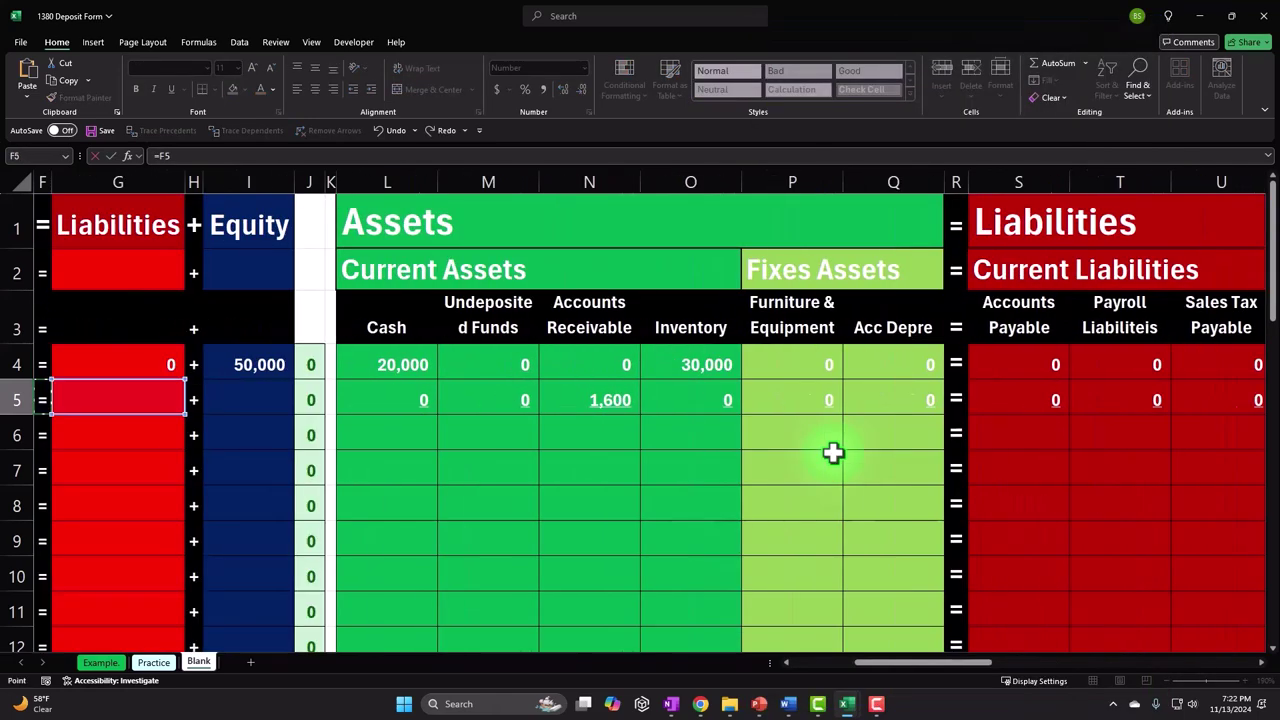
pyautogui.press('Right')
pyautogui.press('Right')
pyautogui.press('Return')
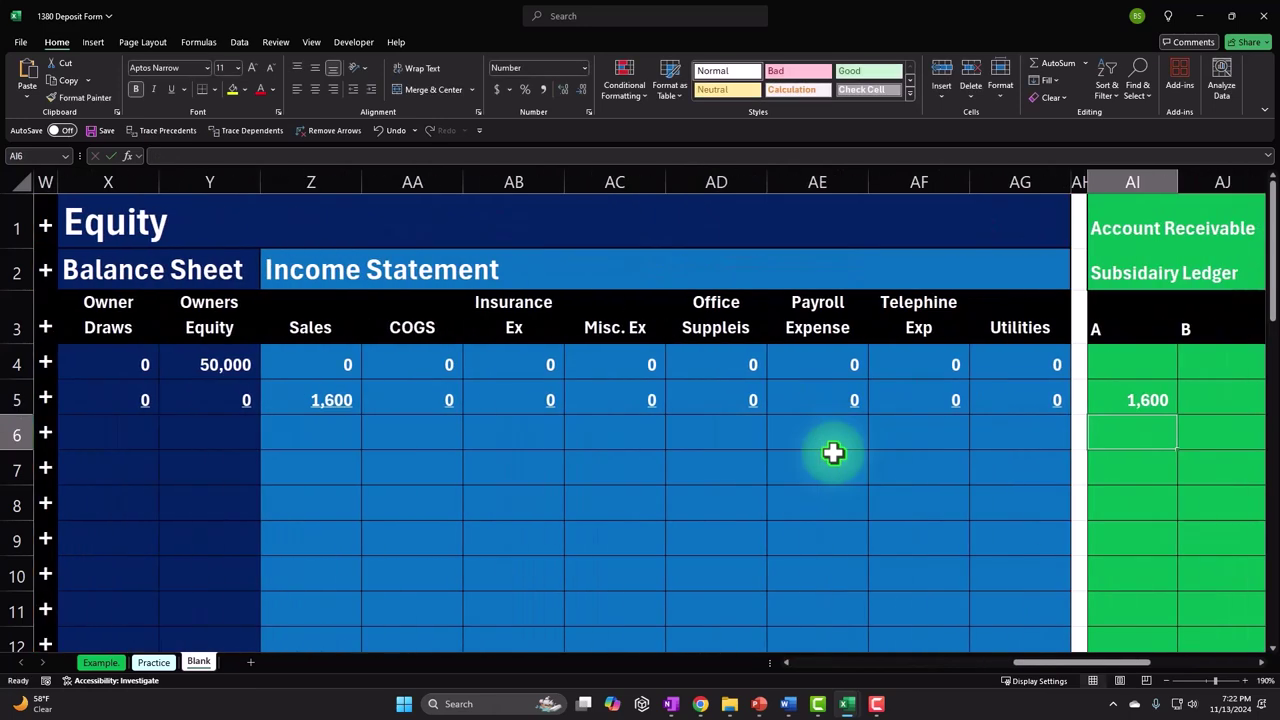
# Enter =+AK4+SUM(AI5:AJ5) in AK5, giving a ledger running total of 1,600.
pyautogui.press('Left')
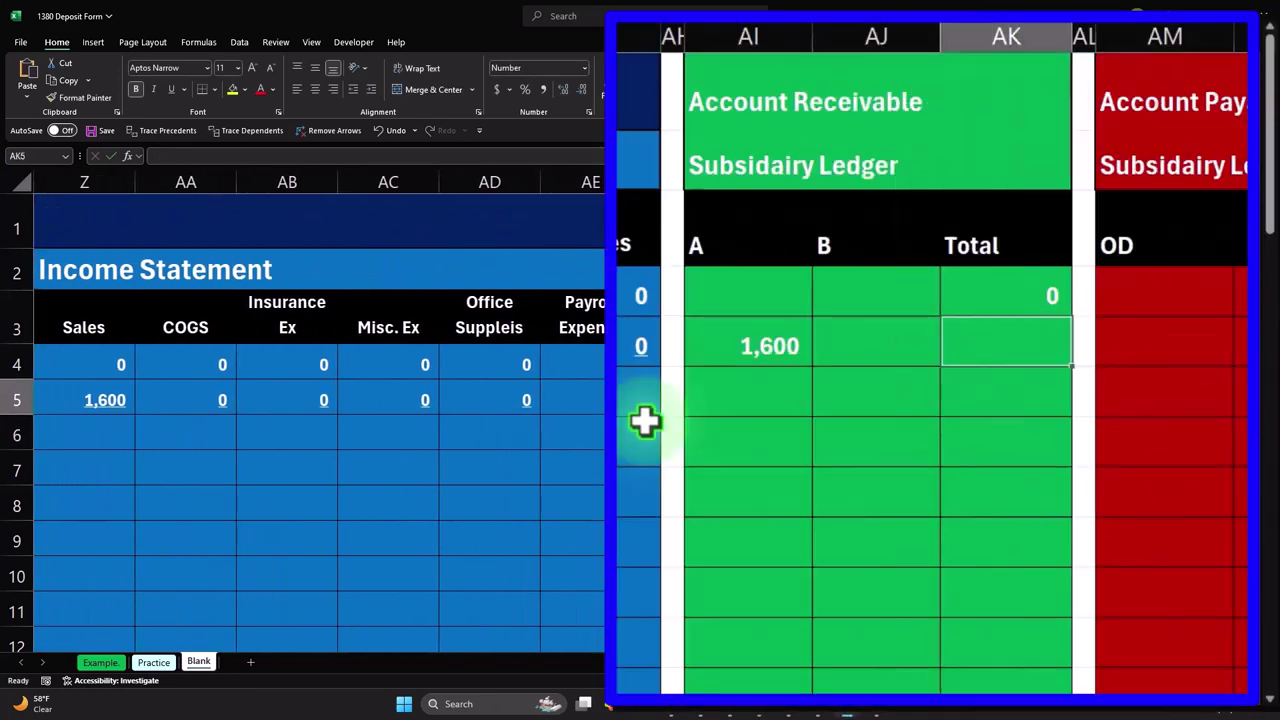
pyautogui.write('+')
pyautogui.press('Up')
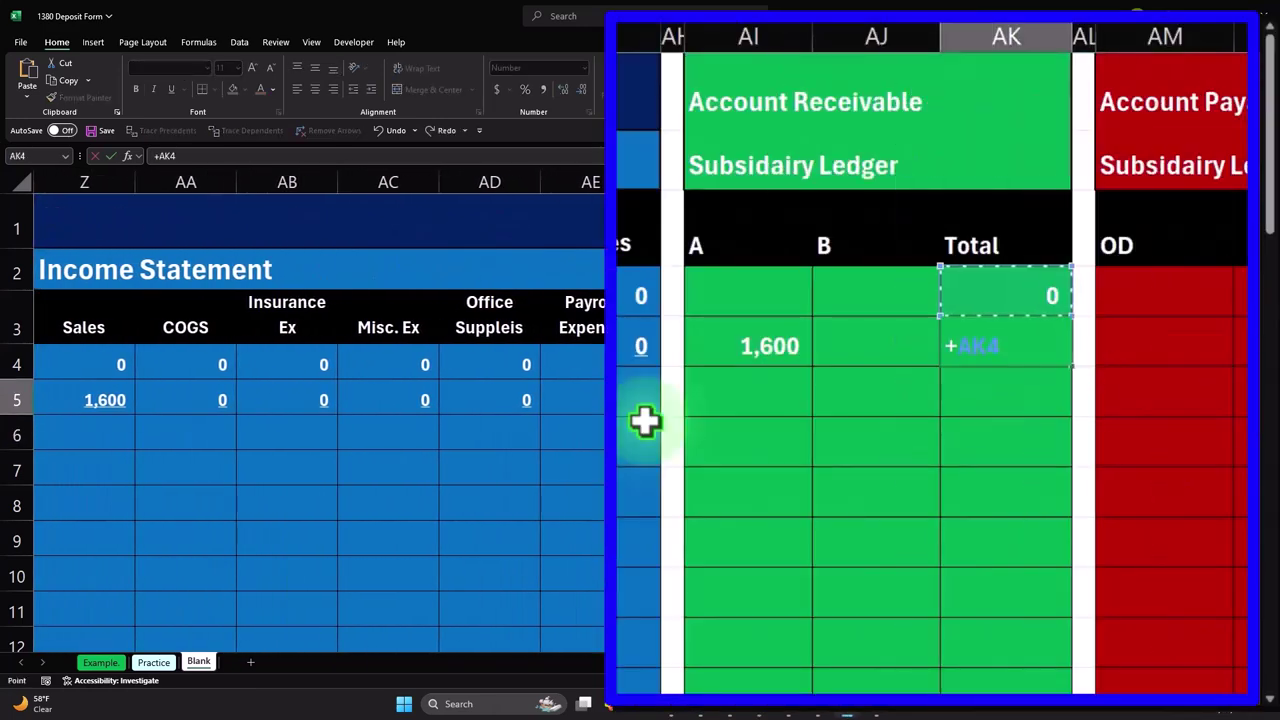
pyautogui.write('+')
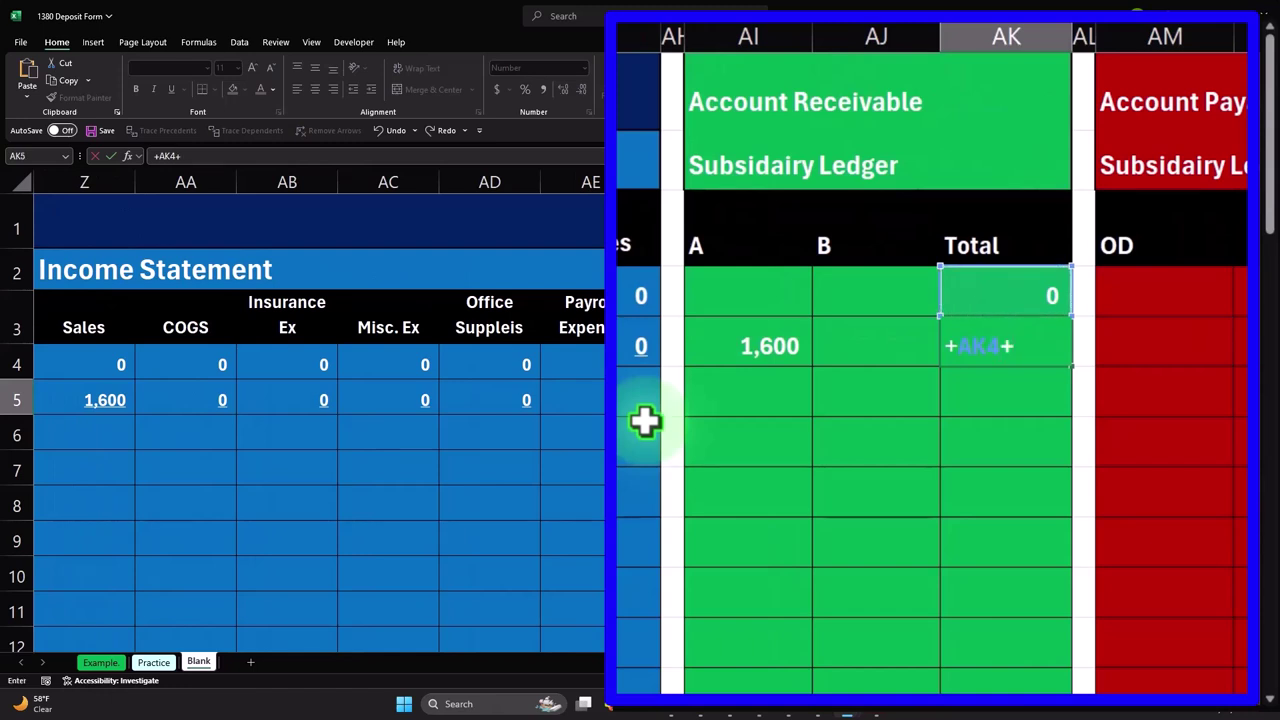
pyautogui.write('sum')
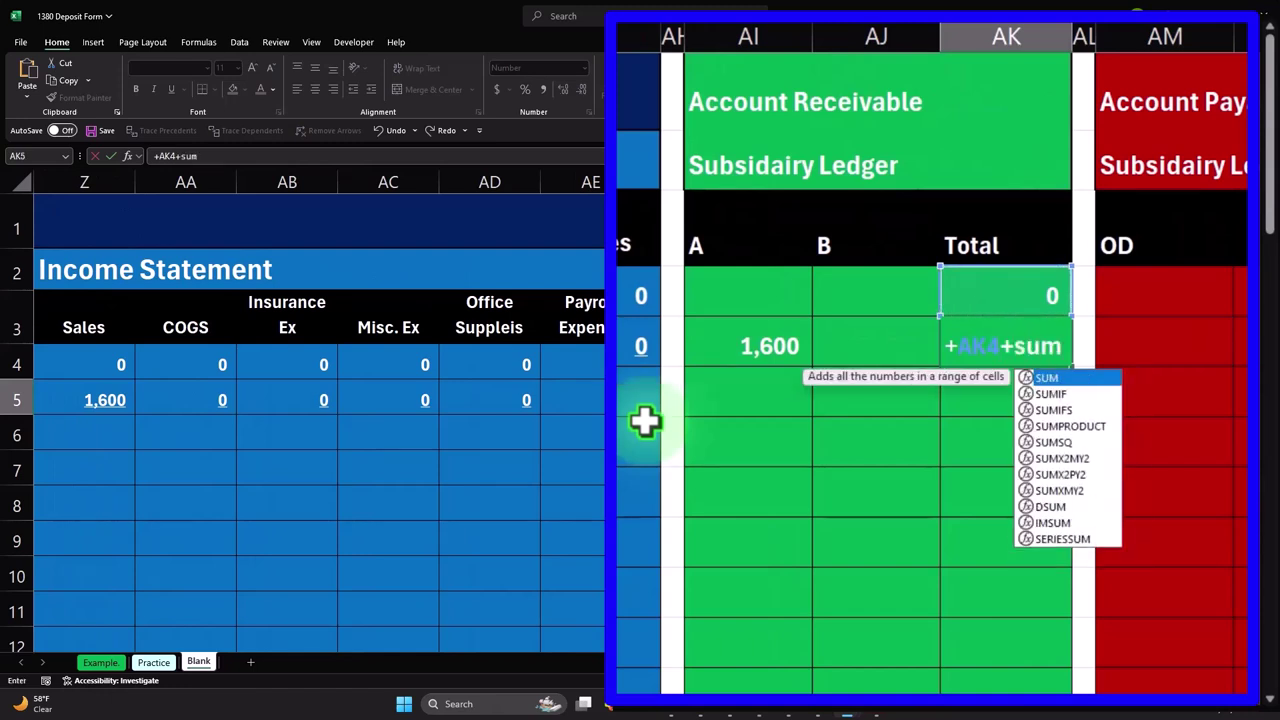
pyautogui.write('(')
pyautogui.press('Left')
pyautogui.hotkey('shift', 'Left')
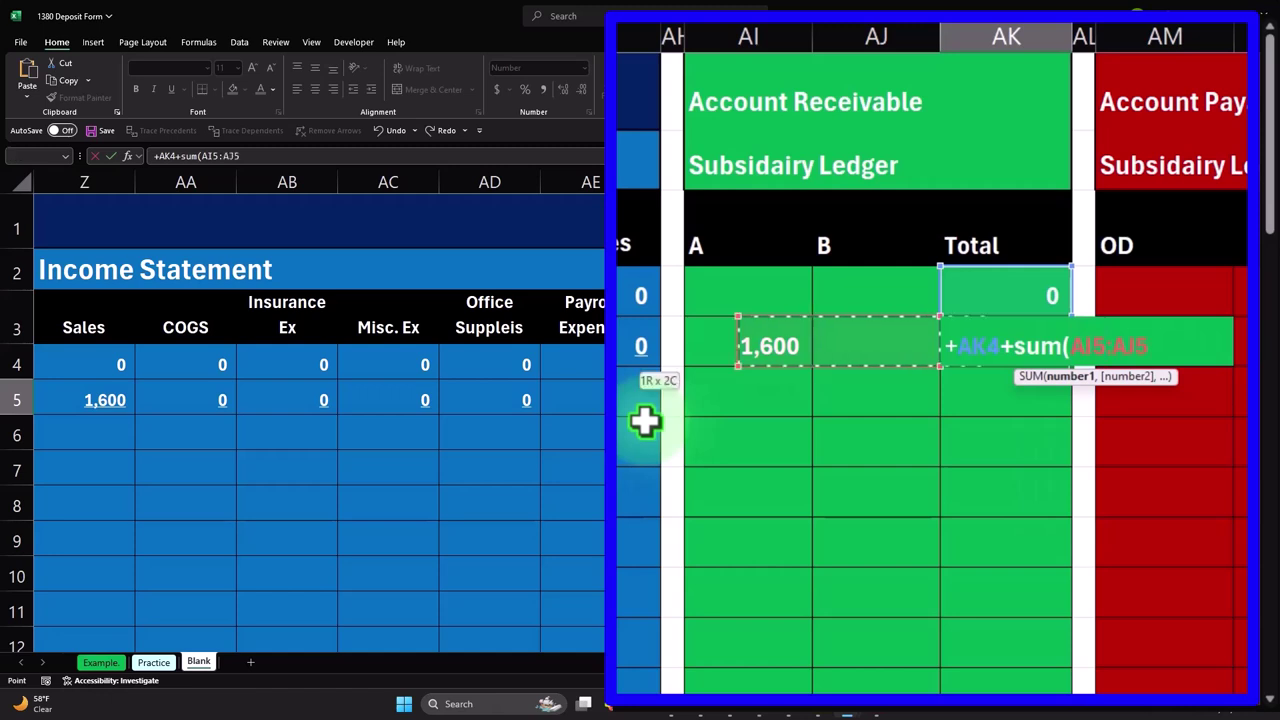
pyautogui.write(')')
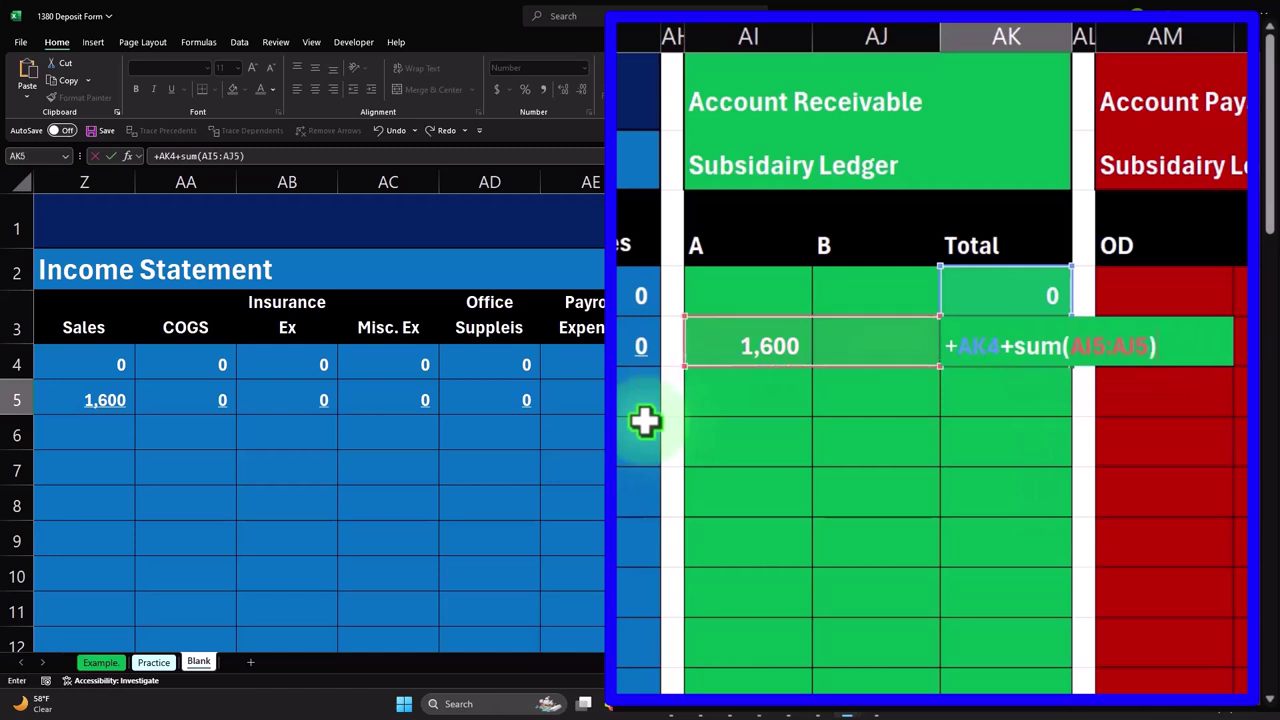
pyautogui.press('Return')
pyautogui.press('Up')
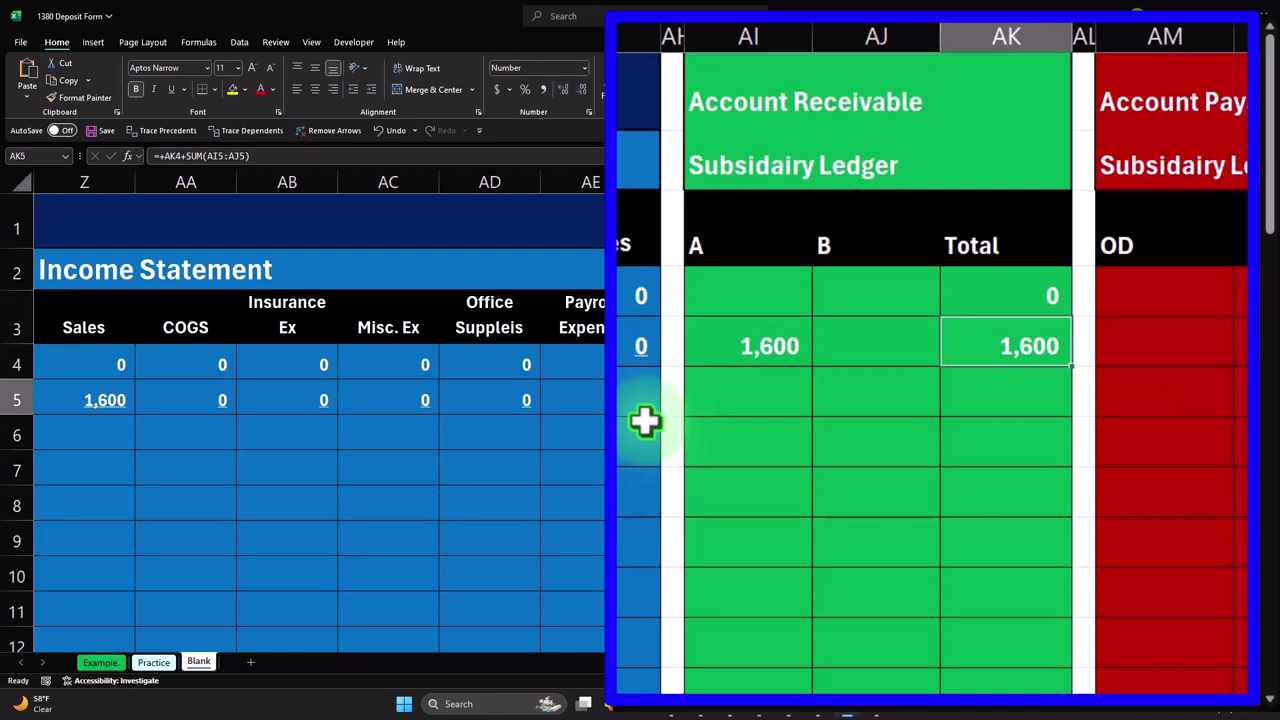
pyautogui.press('Left')
pyautogui.press('Left')
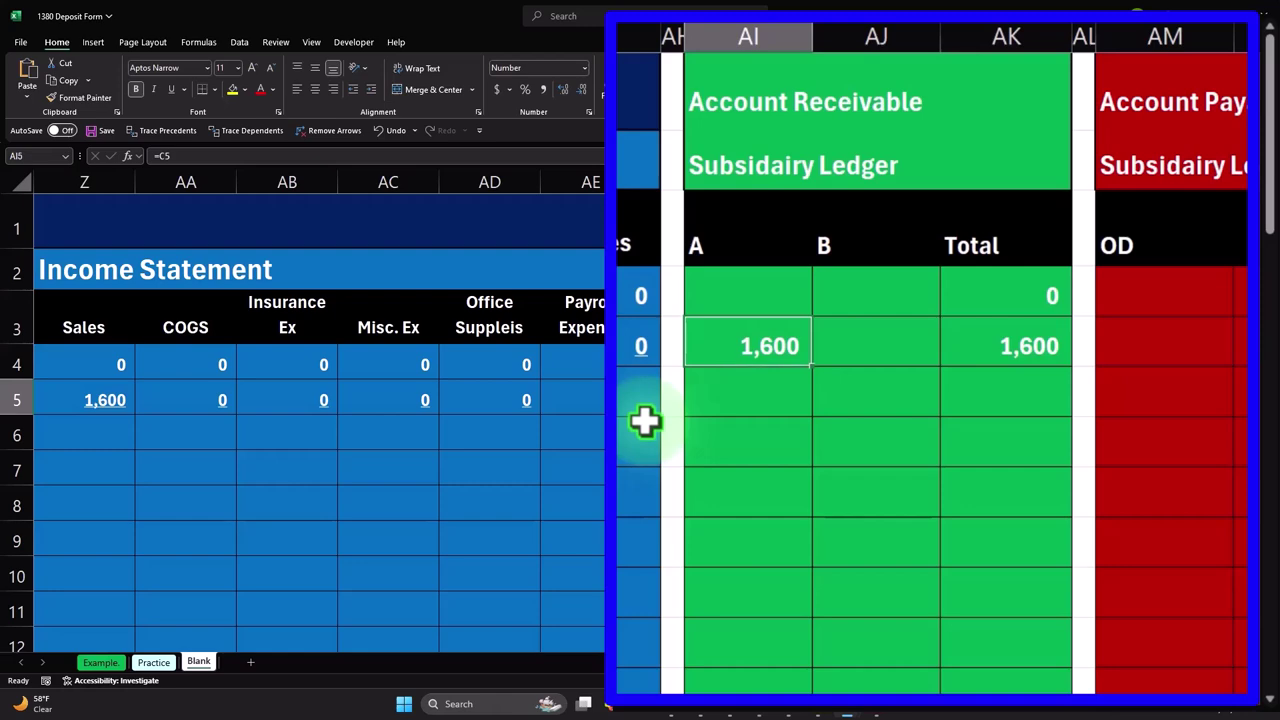
pyautogui.press('Home')
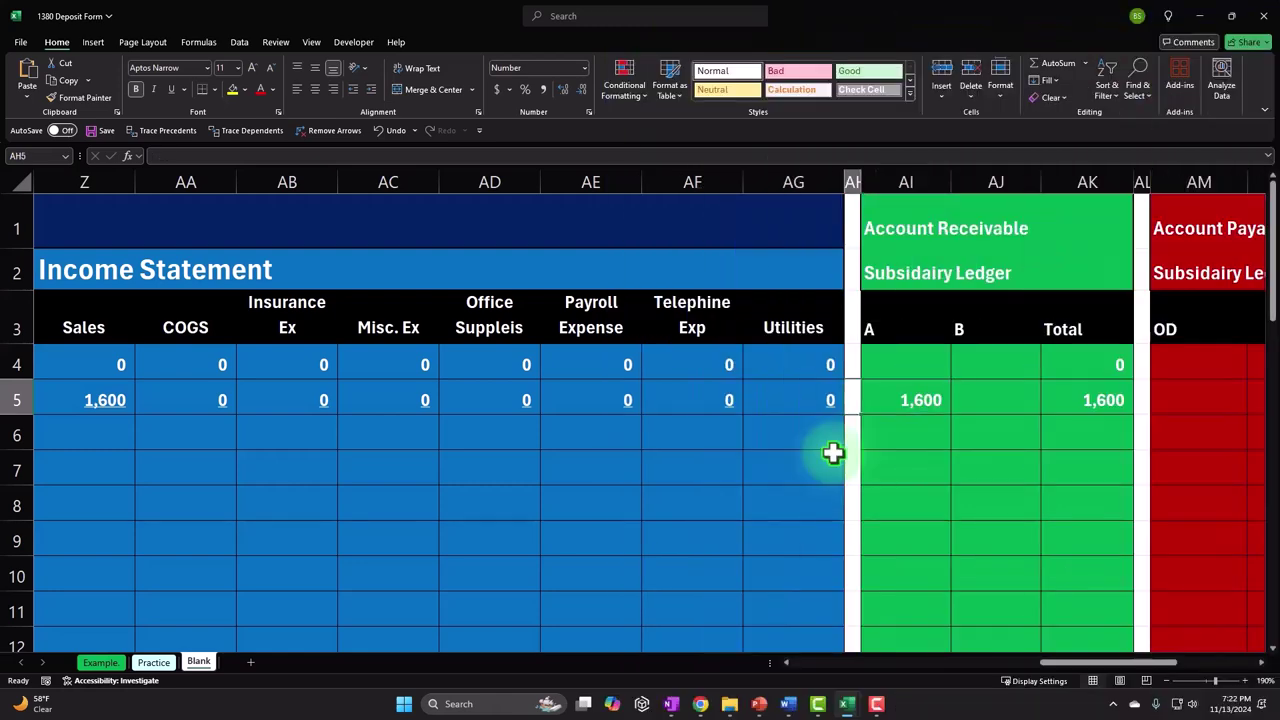
# Label row 6 'Balance' and total the Cash column with =SUM(L4:L5), showing 20,000.
pyautogui.press('Down')
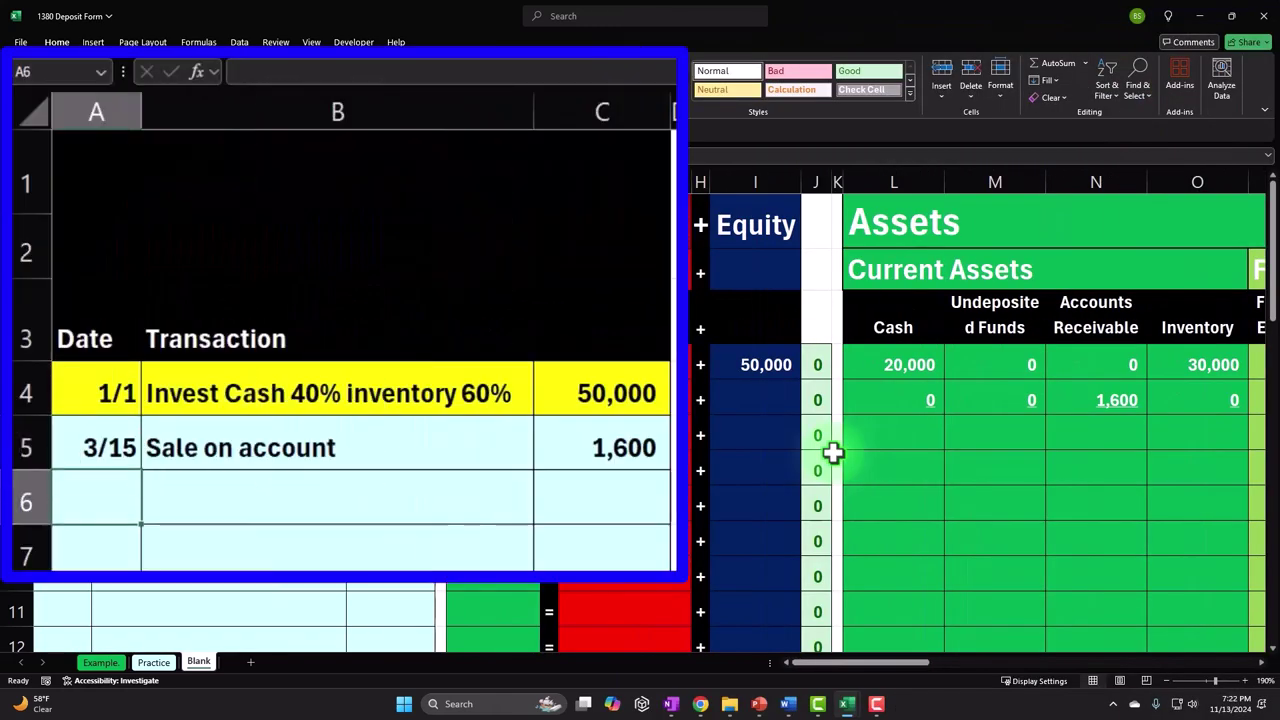
pyautogui.write('Balance')
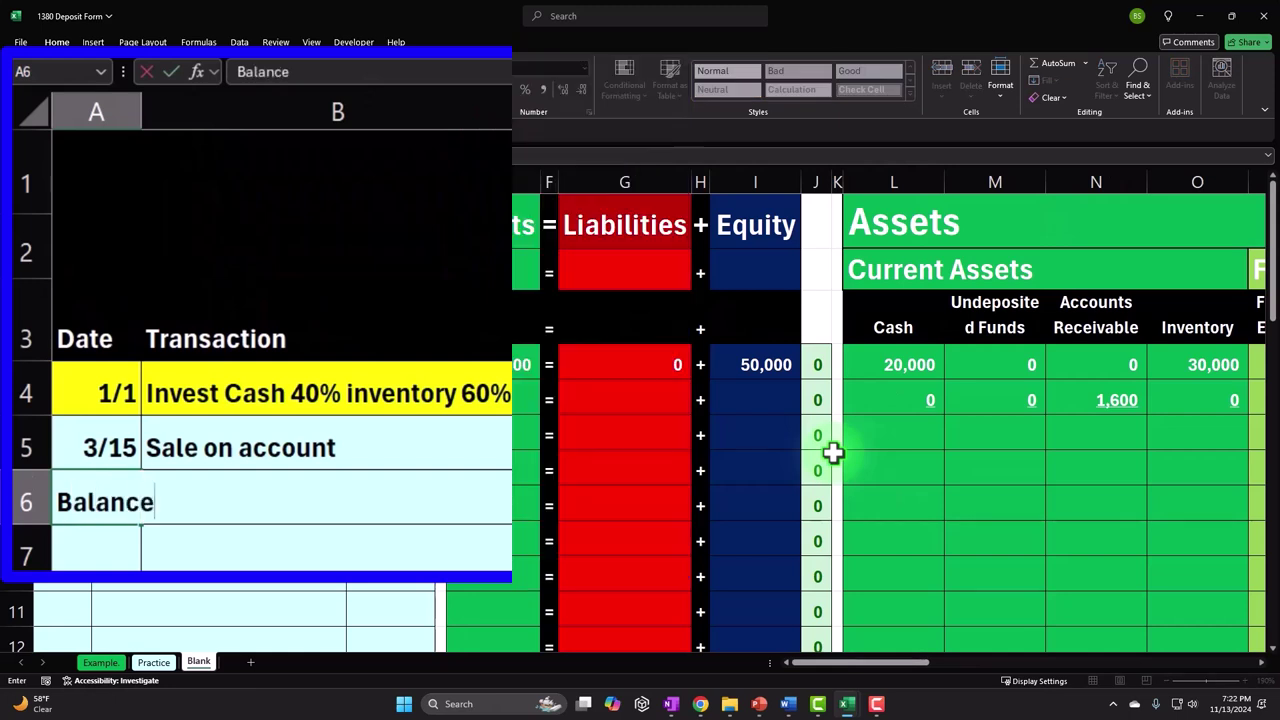
pyautogui.press('Tab')
pyautogui.press('Tab')
pyautogui.press('Tab')
pyautogui.press('Tab')
pyautogui.press('Tab')
pyautogui.press('Tab')
pyautogui.press('Tab')
pyautogui.press('Tab')
pyautogui.press('Tab')
pyautogui.press('Tab')
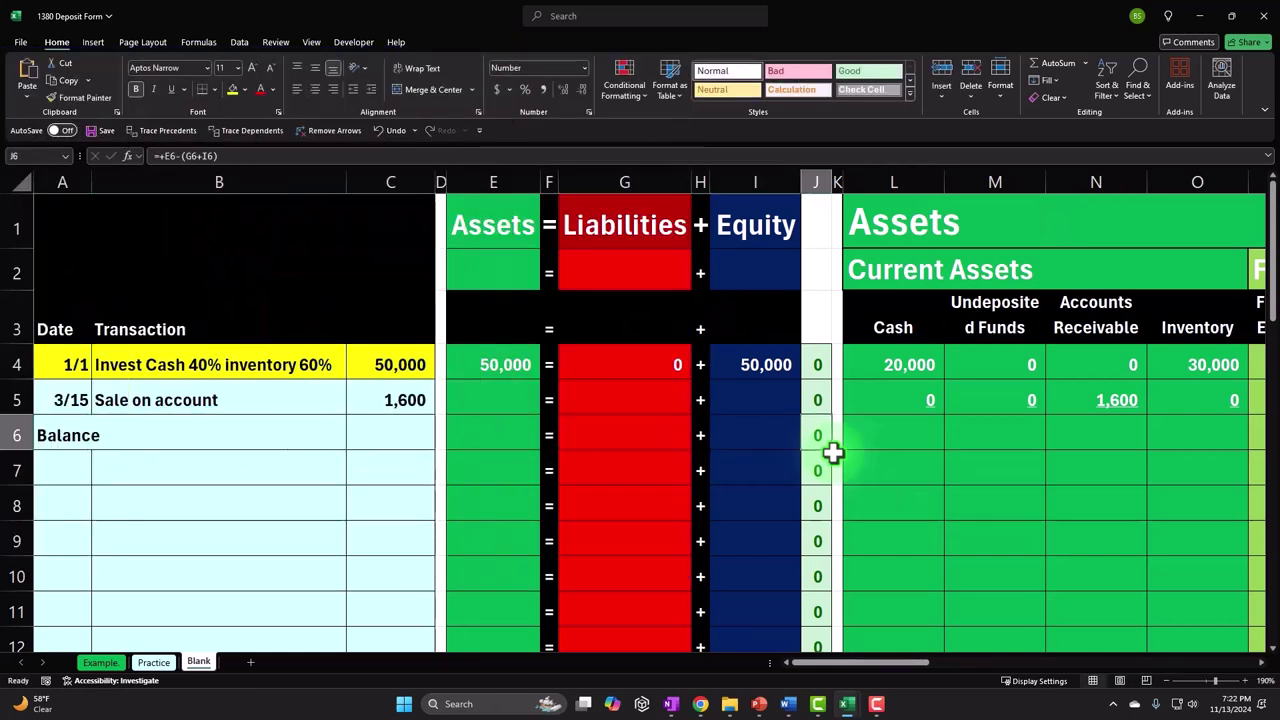
pyautogui.press('Tab')
pyautogui.write('=')
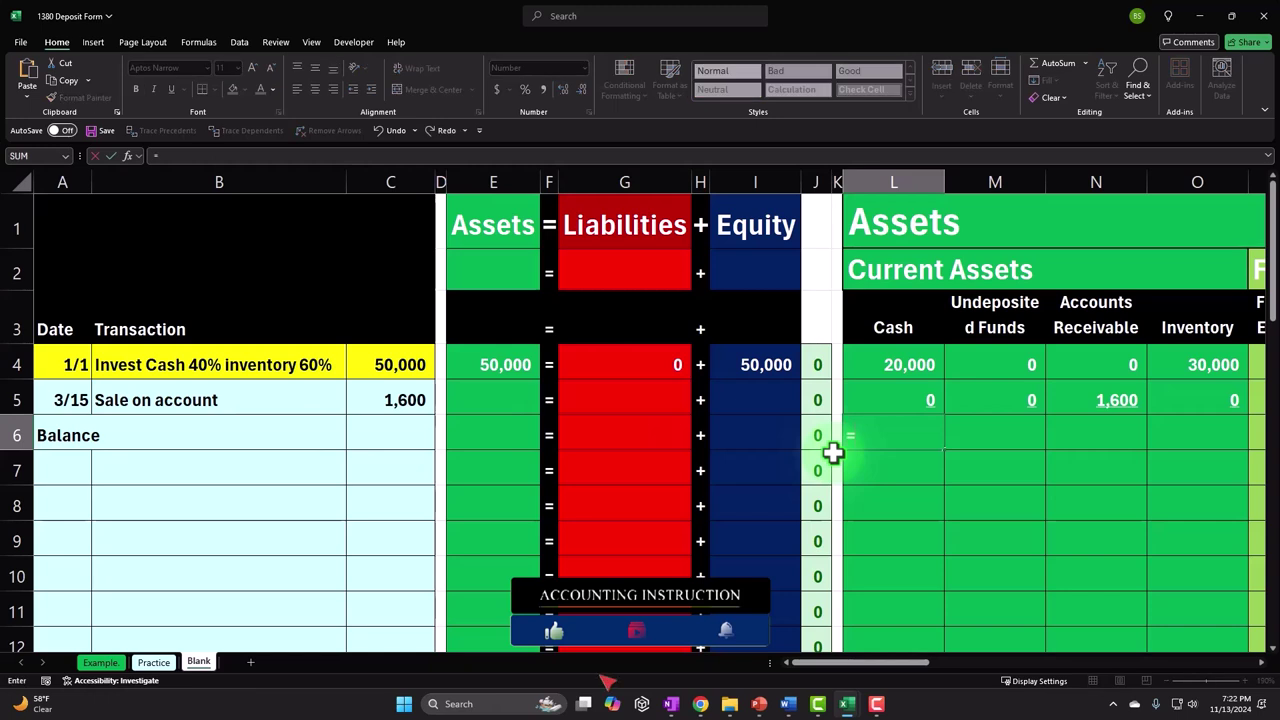
pyautogui.write('sum(')
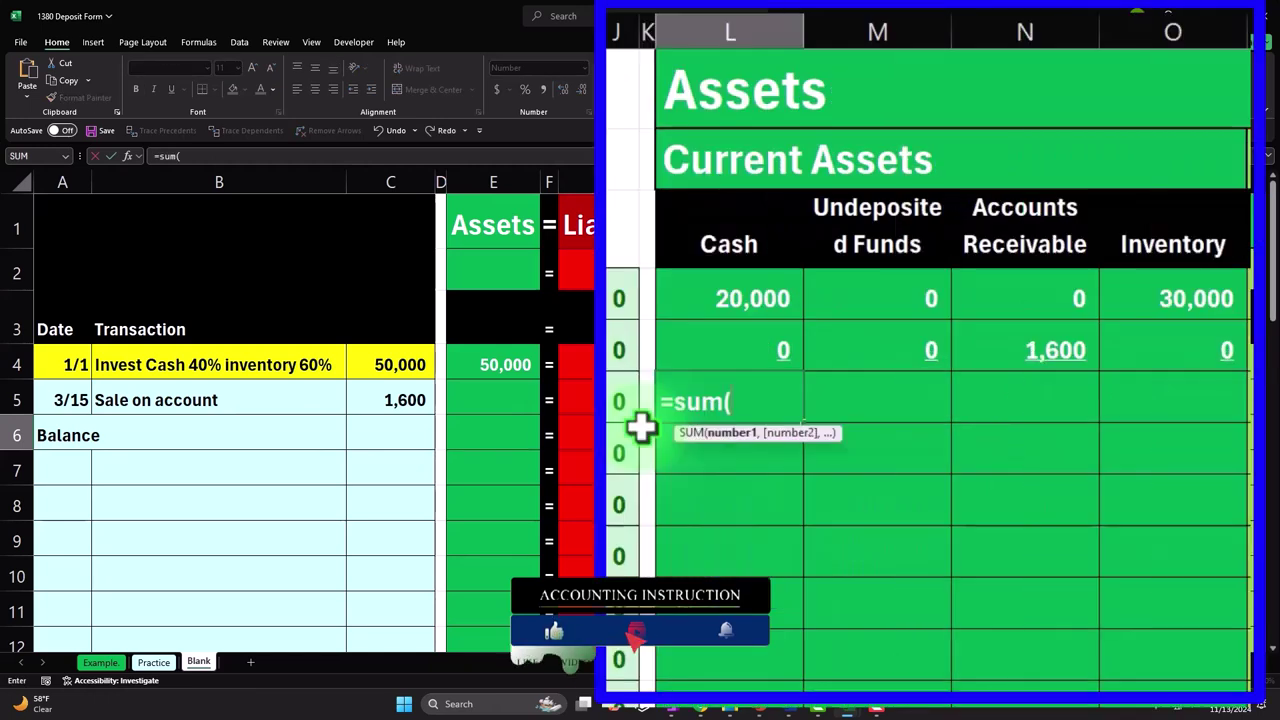
pyautogui.press('Up')
pyautogui.hotkey('shift', 'Up')
pyautogui.press('Return')
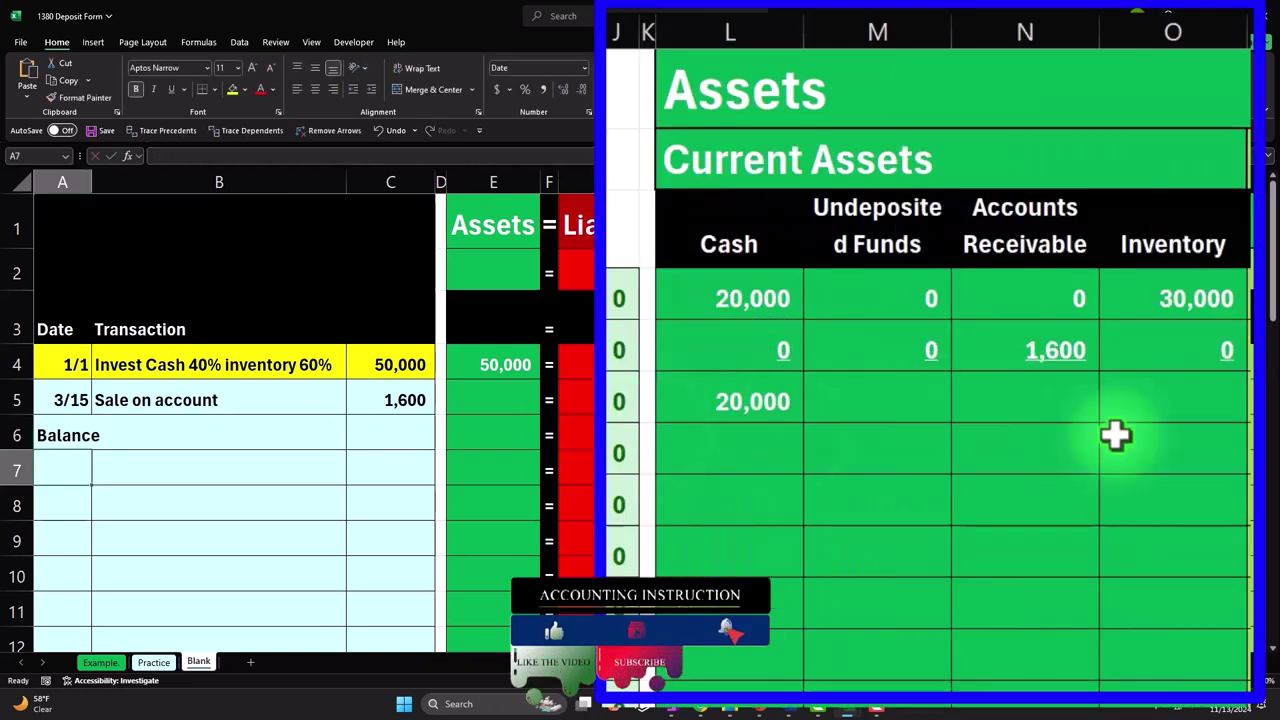
# Paste the Cash sum formula into M6:Q6, S6:V6 and X6:AG6 to total every account.
pyautogui.click(737, 400)
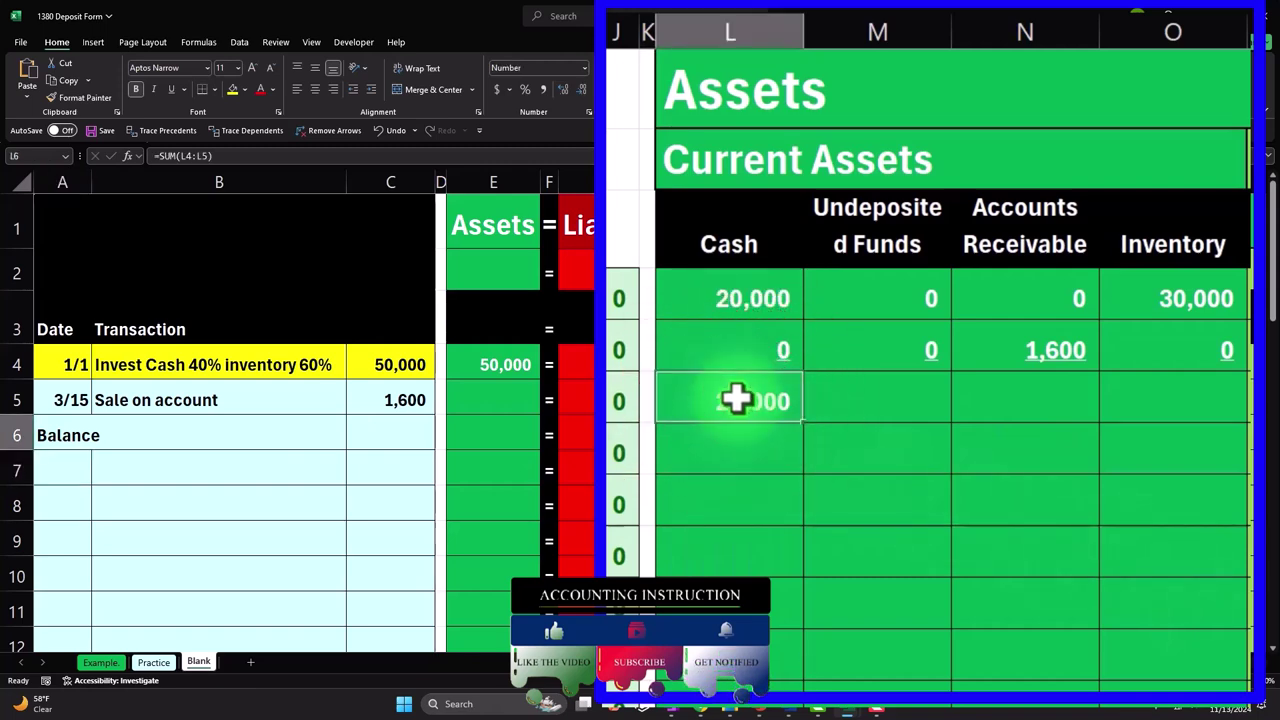
pyautogui.hotkey('ctrl', 'c')
pyautogui.moveTo(991, 435)
pyautogui.mouseDown()
pyautogui.moveTo(1231, 437)
pyautogui.moveTo(997, 431)
pyautogui.mouseUp()
pyautogui.rightClick(997, 431)
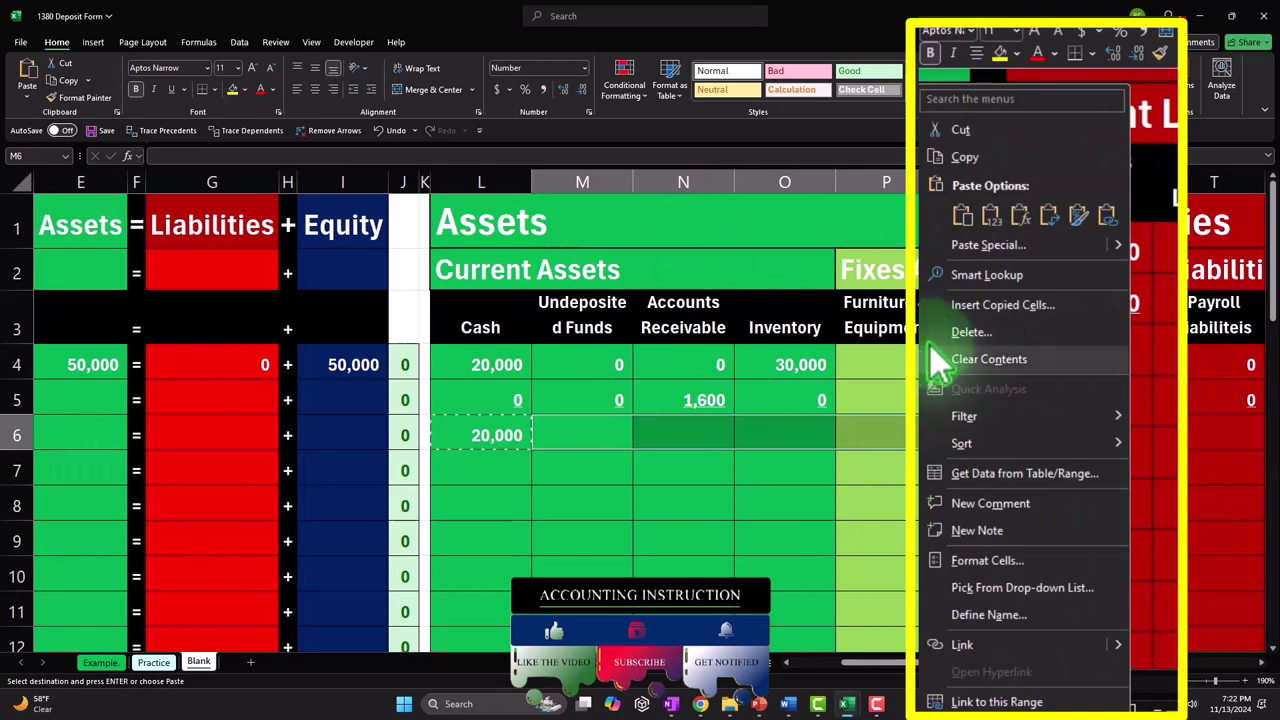
pyautogui.click(1019, 215)
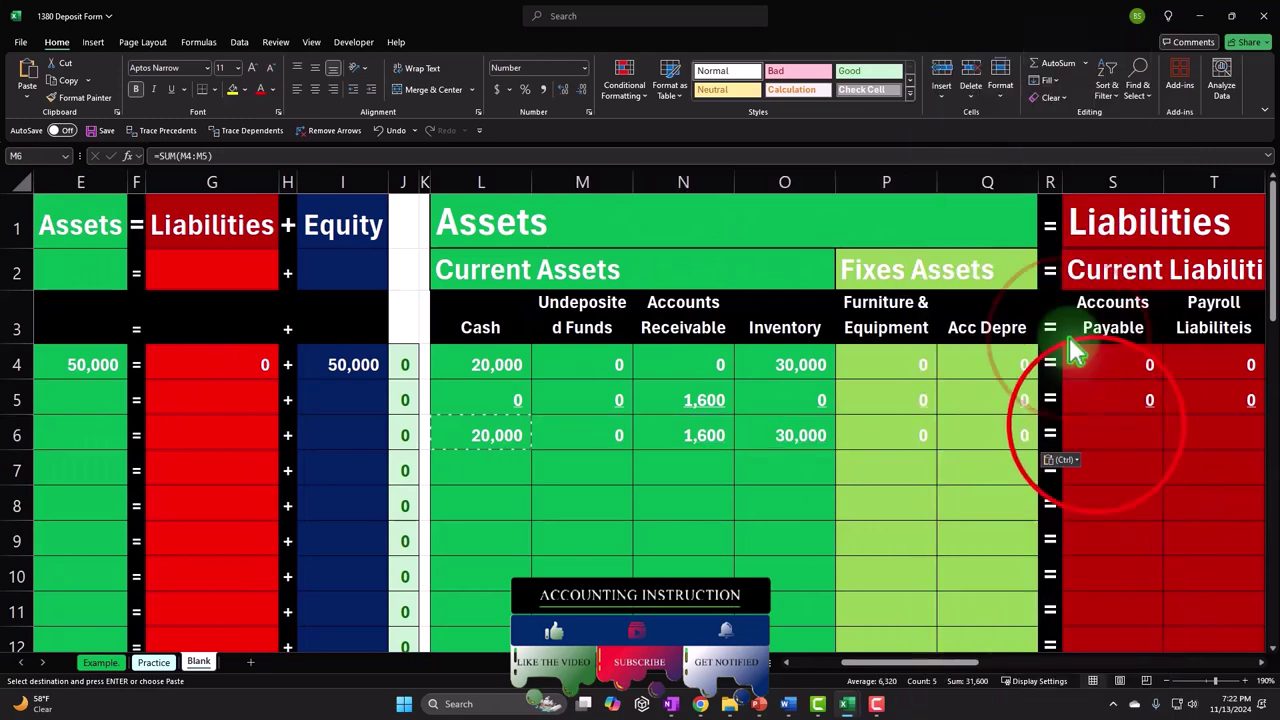
pyautogui.moveTo(1105, 435); pyautogui.dragTo(749, 434)
pyautogui.rightClick(749, 434)
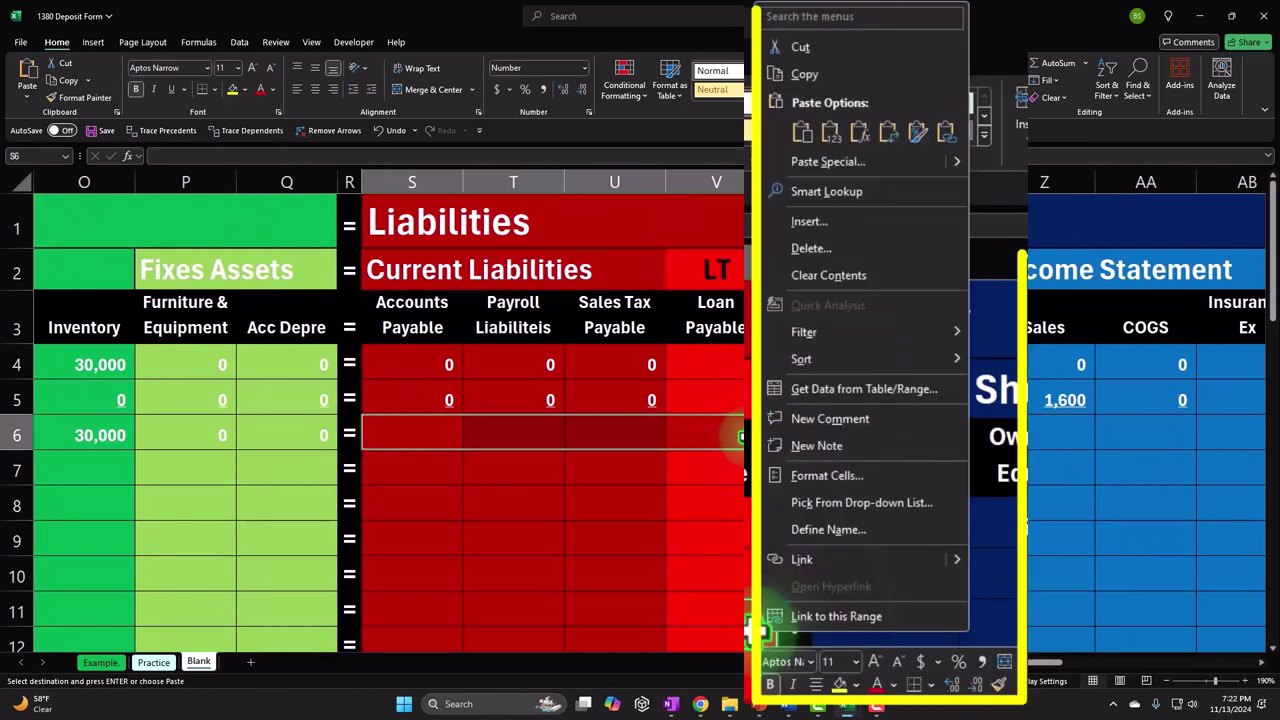
pyautogui.click(857, 131)
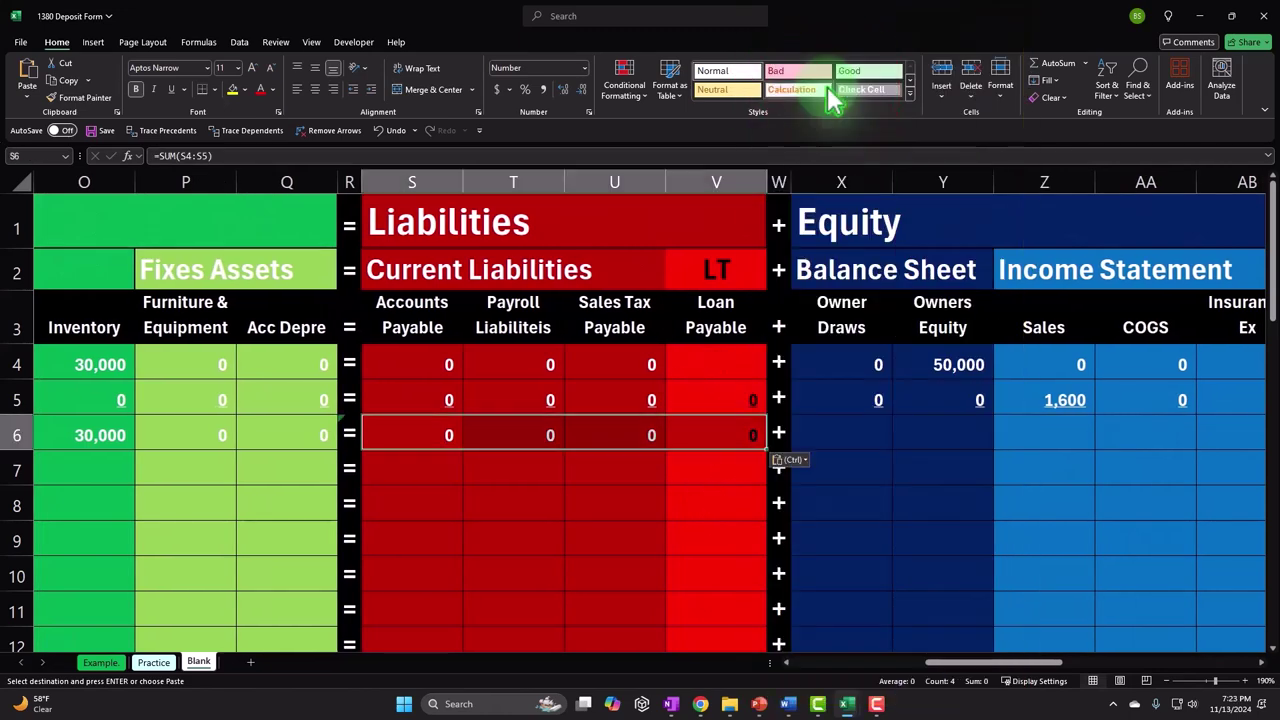
pyautogui.moveTo(851, 437); pyautogui.dragTo(1100, 440)
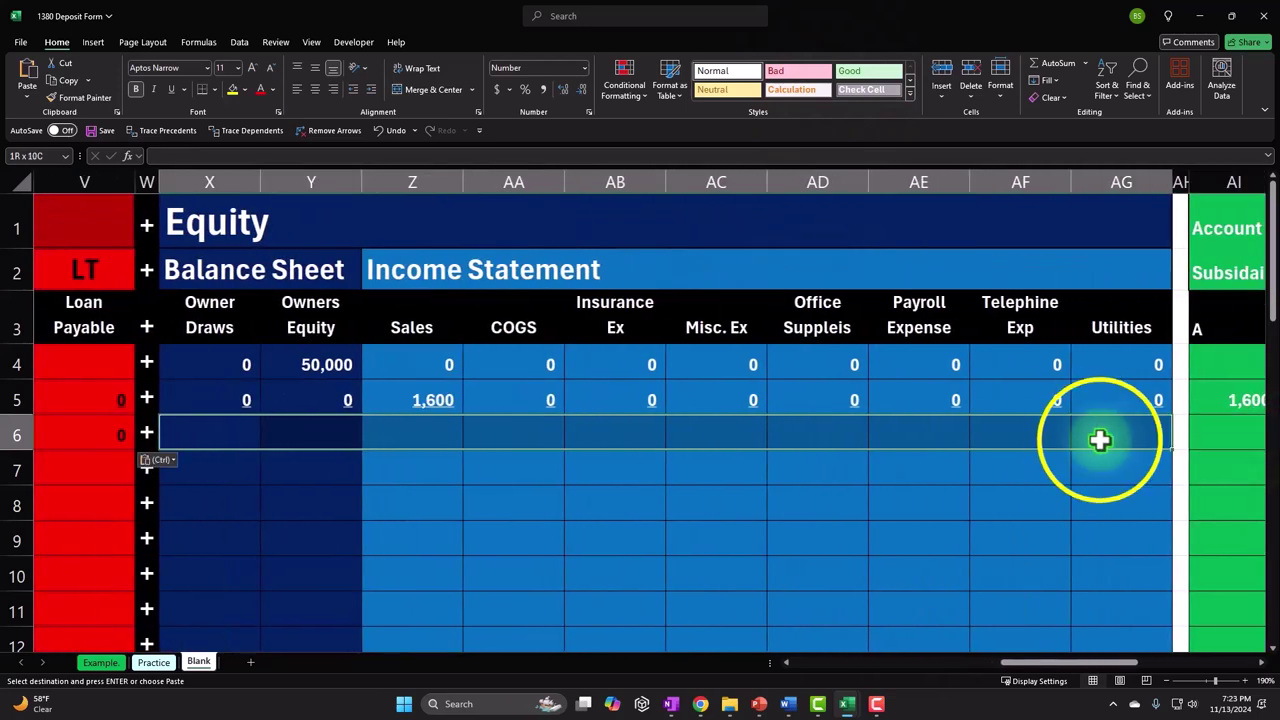
pyautogui.rightClick(1100, 440)
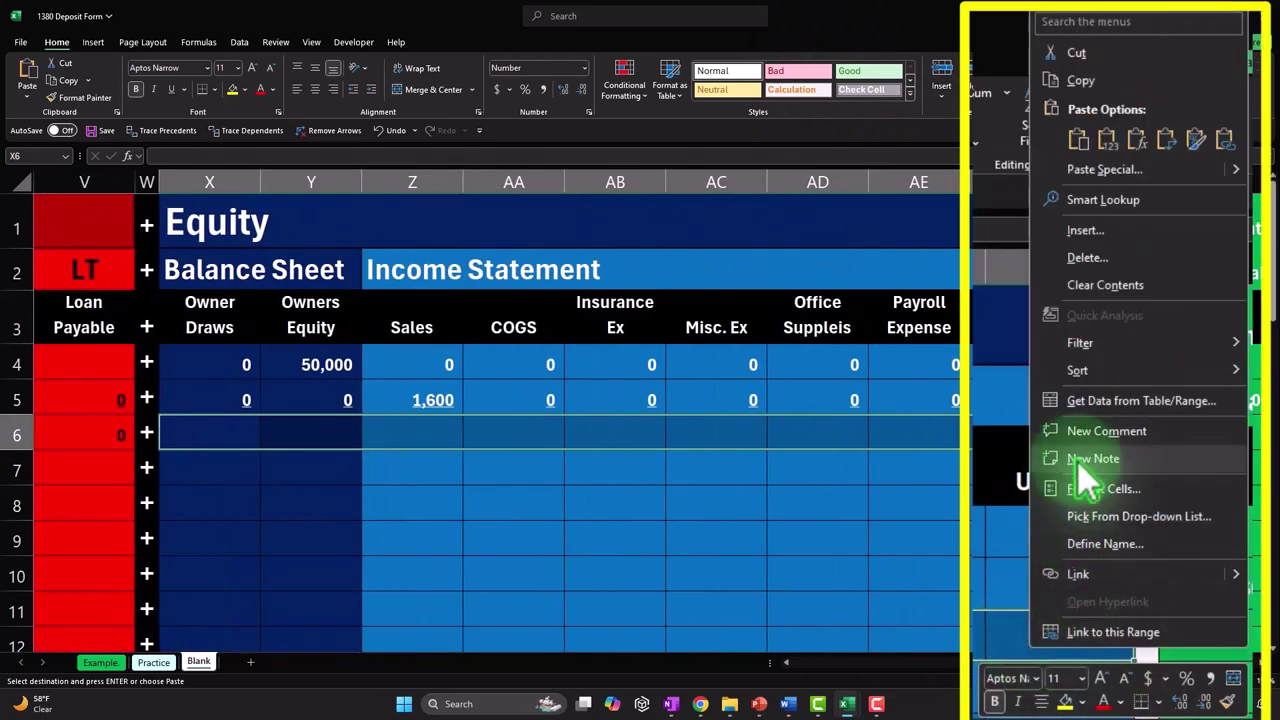
pyautogui.click(1138, 140)
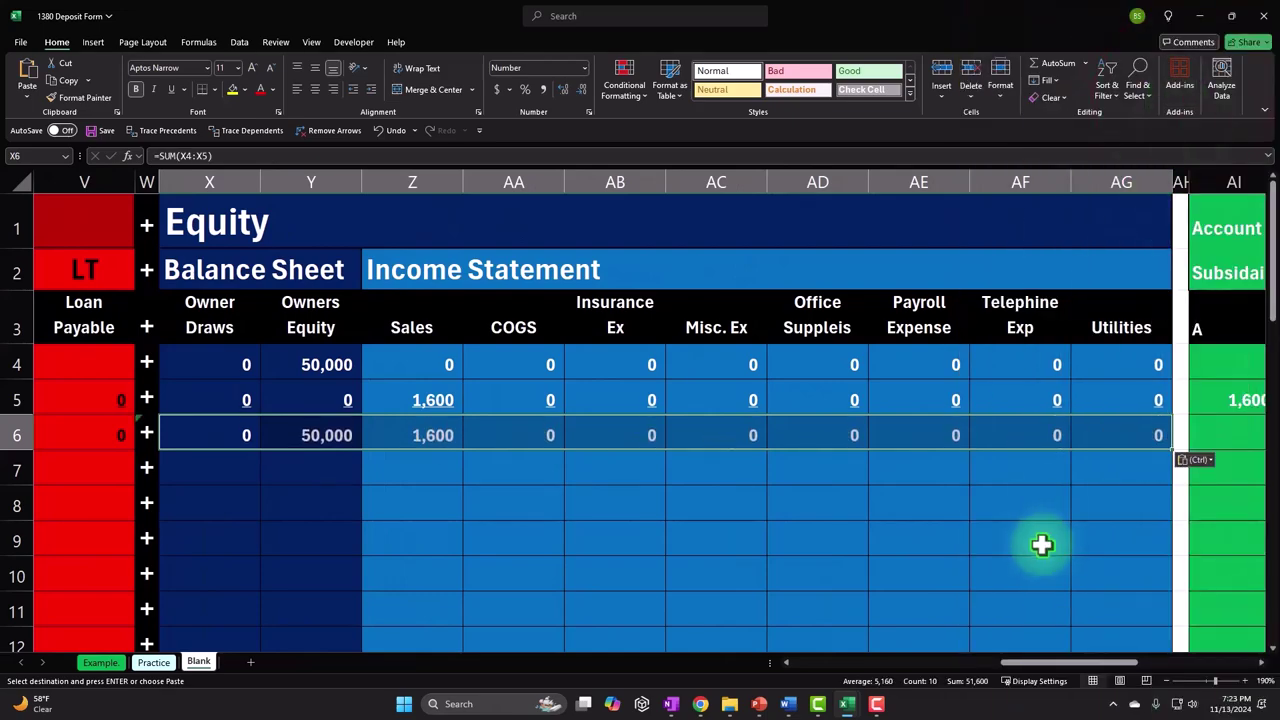
pyautogui.moveTo(1050, 665); pyautogui.dragTo(657, 674)
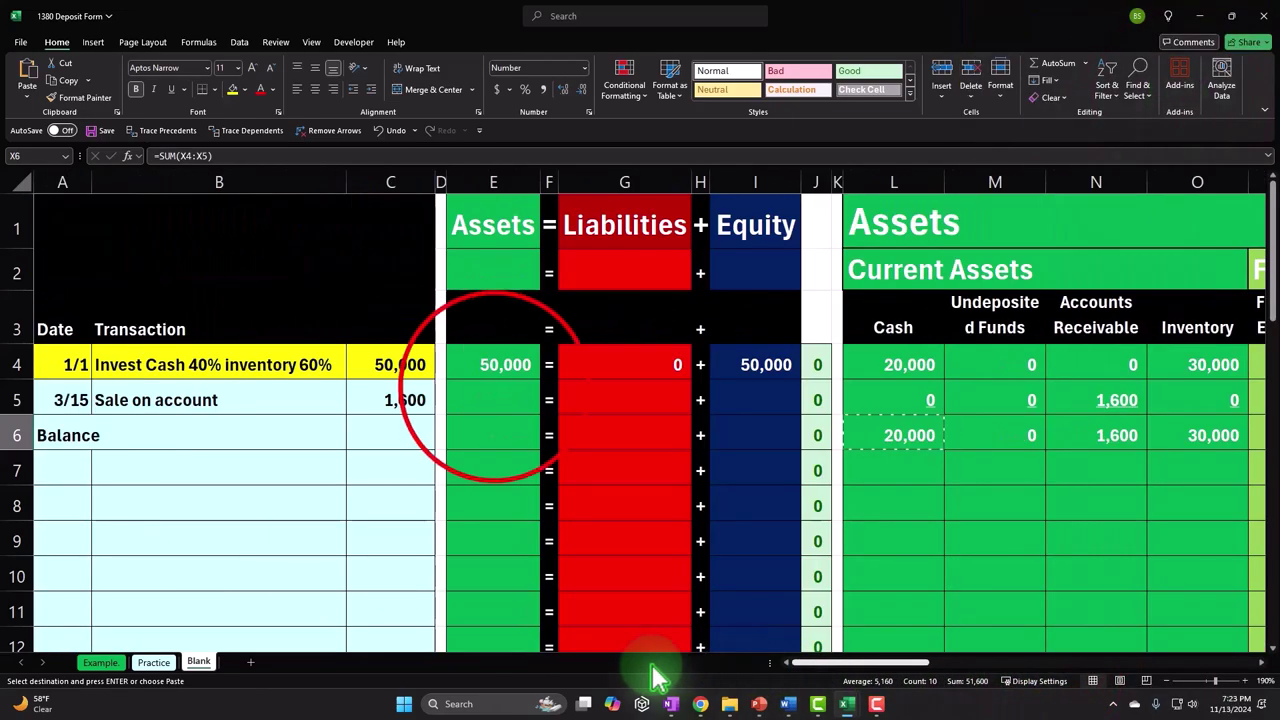
# Copy the Assets, Liabilities and Equity total formulas from row 4 down through row 6.
pyautogui.click(428, 298)
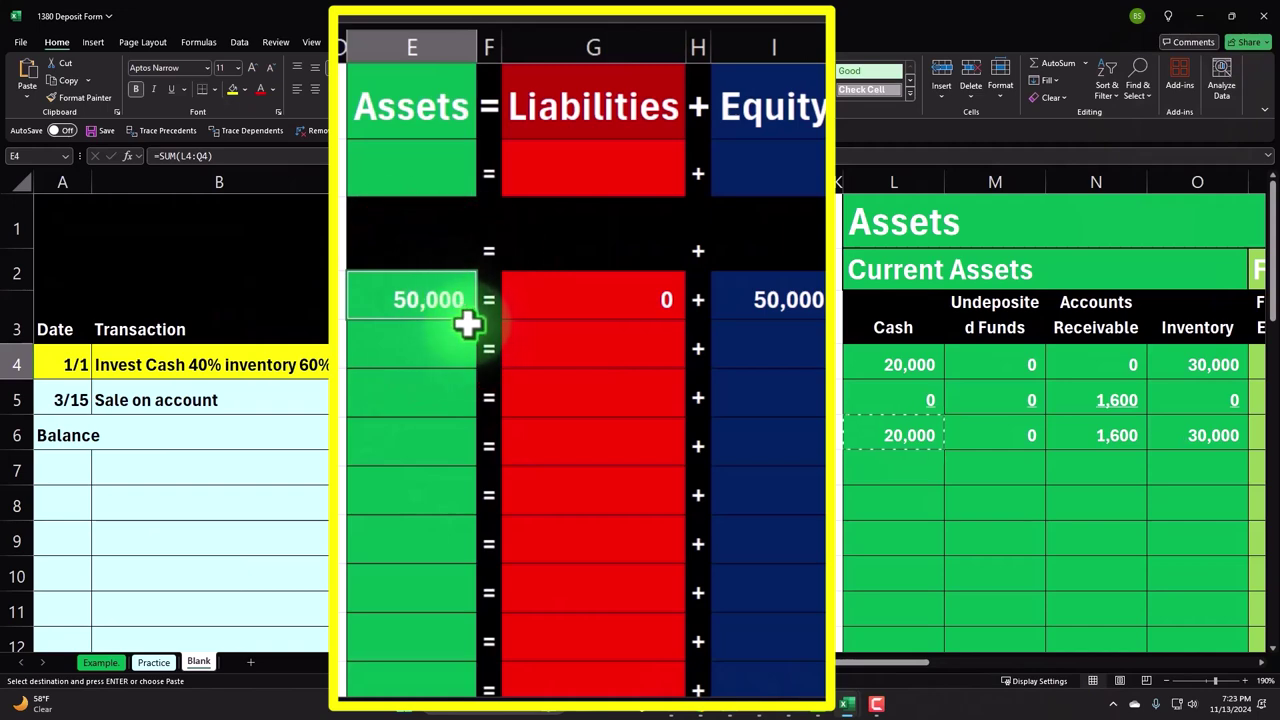
pyautogui.moveTo(477, 322); pyautogui.dragTo(477, 422)
pyautogui.click(434, 345)
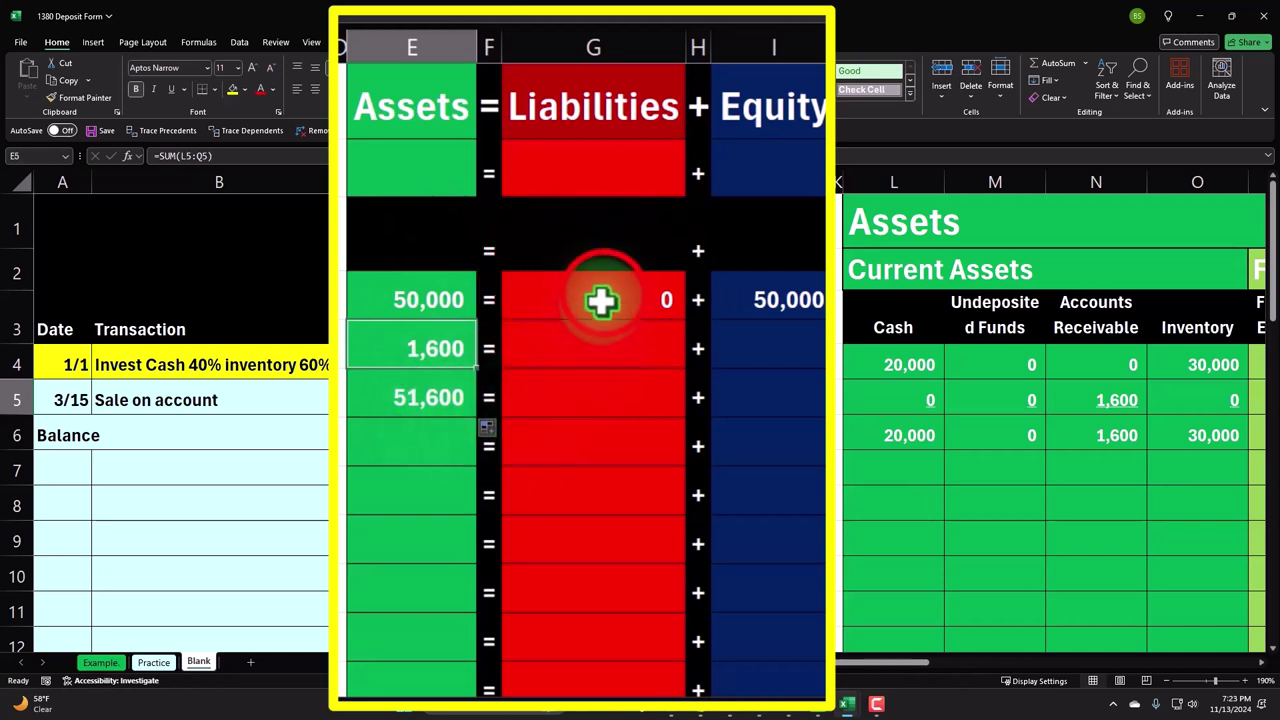
pyautogui.click(643, 300)
pyautogui.moveTo(686, 318); pyautogui.dragTo(677, 414)
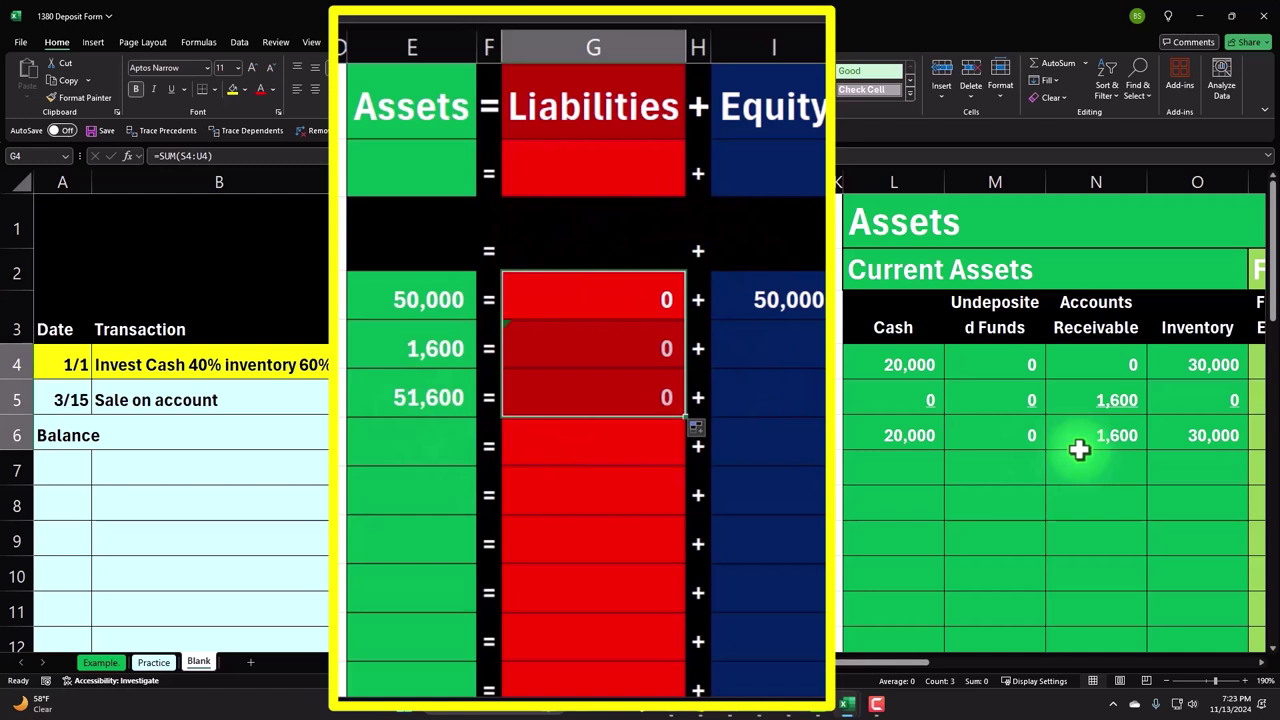
pyautogui.click(755, 300)
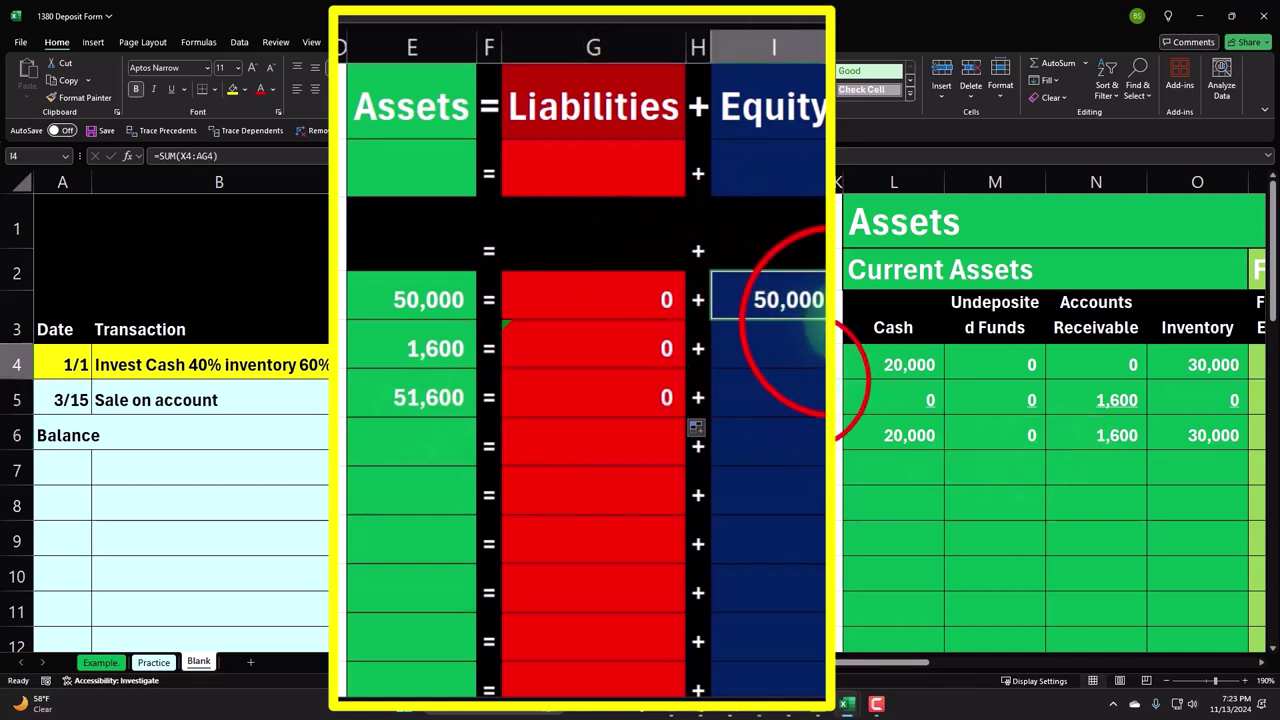
pyautogui.moveTo(826, 318); pyautogui.dragTo(820, 412)
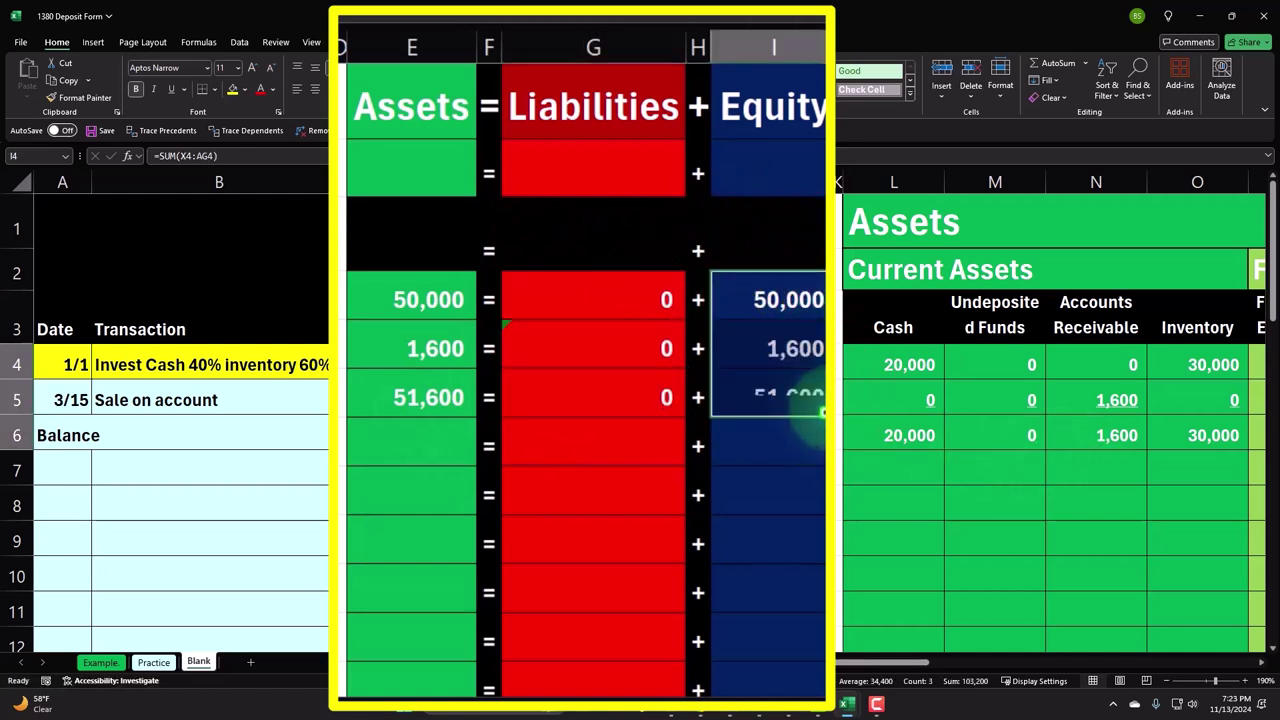
# Underline the row 5 Assets, Liabilities and Equity totals.
pyautogui.click(765, 345)
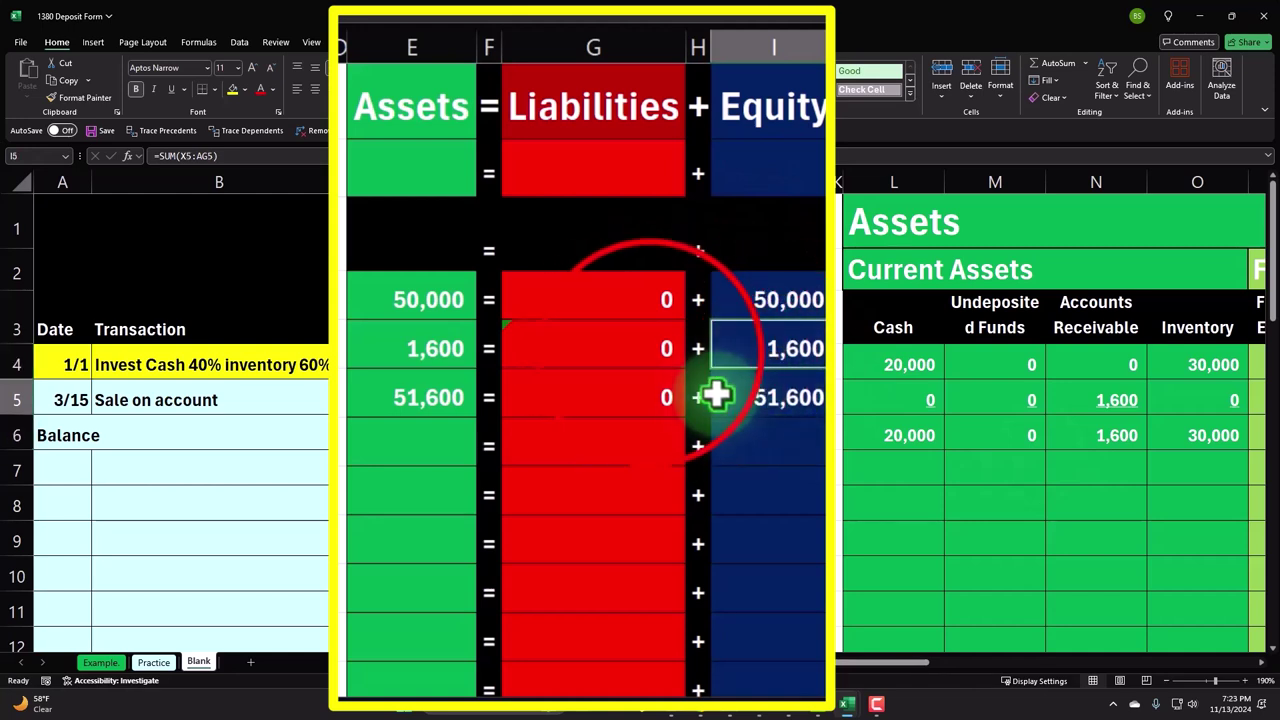
pyautogui.keyDown('ctrl'); pyautogui.click(657, 354); pyautogui.keyUp('ctrl')
pyautogui.keyDown('ctrl'); pyautogui.click(451, 343); pyautogui.keyUp('ctrl')
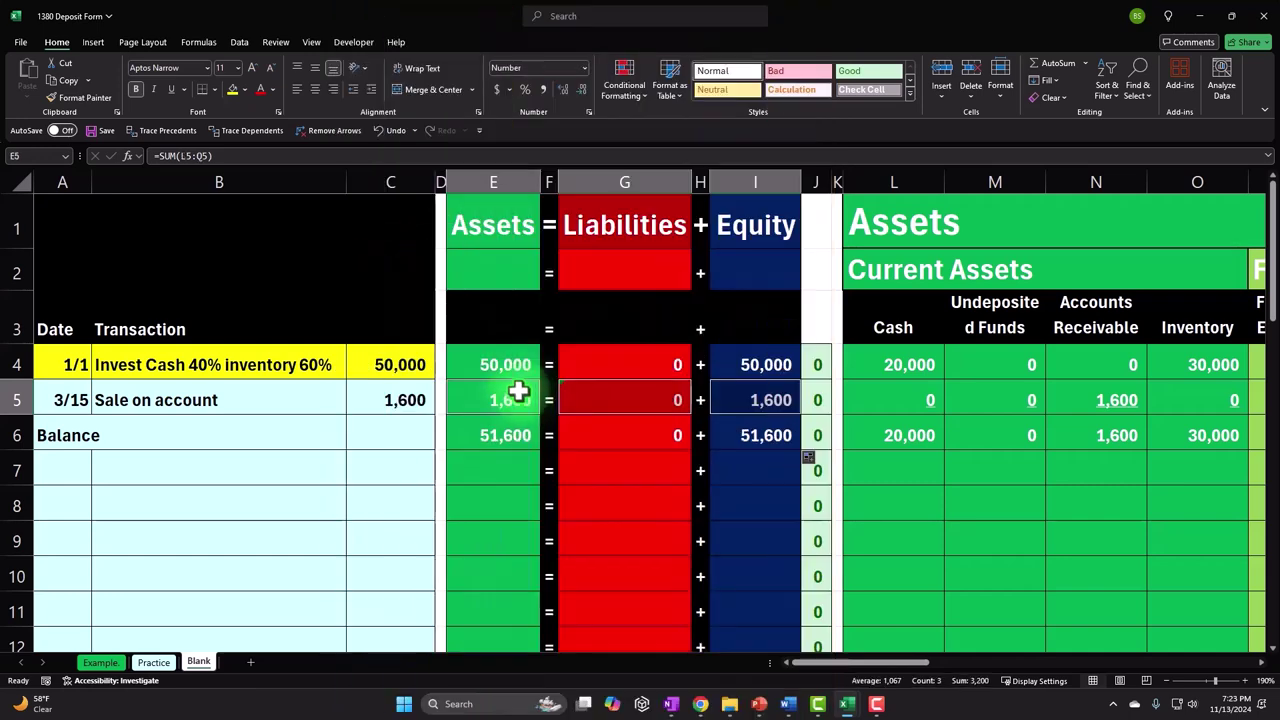
pyautogui.click(171, 89)
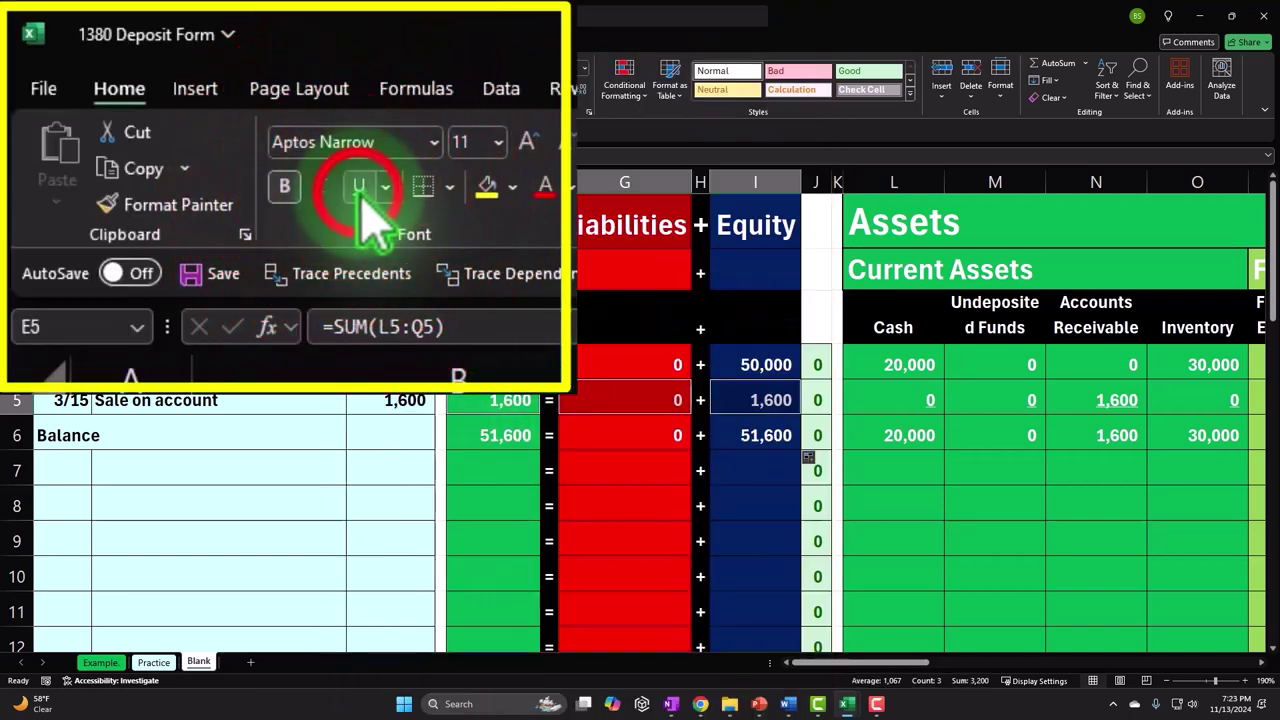
pyautogui.click(74, 465)
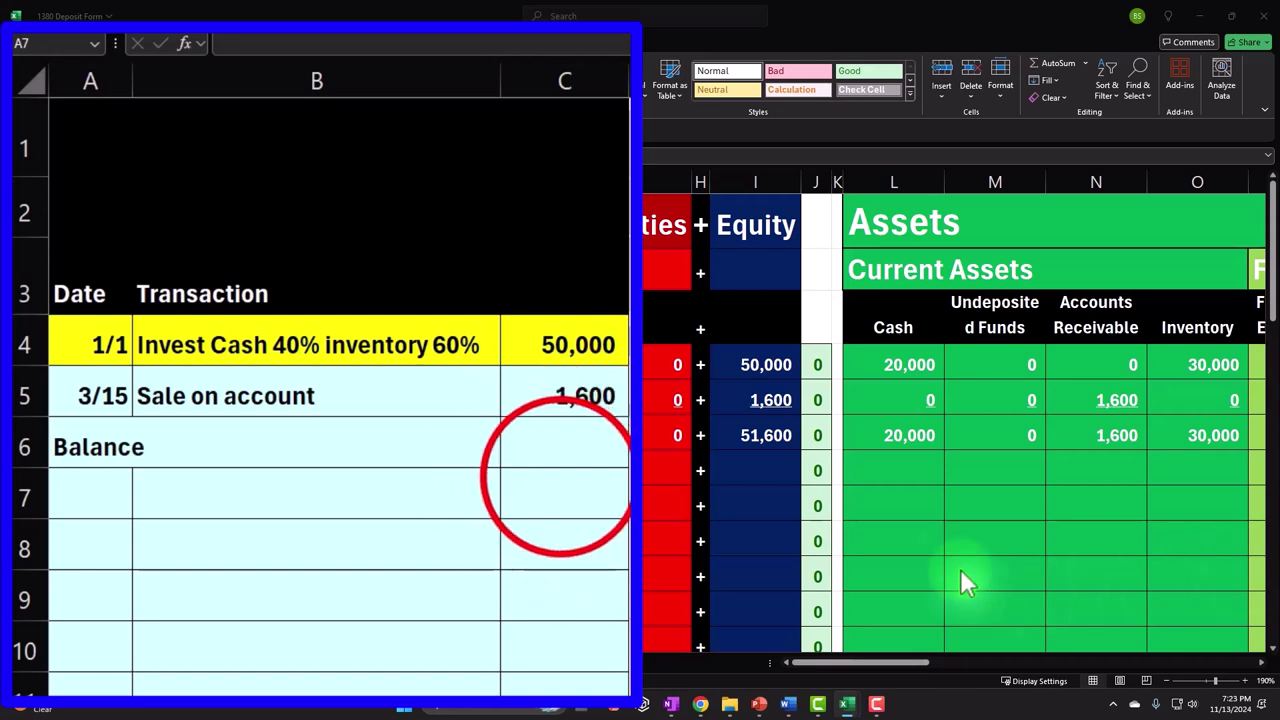
# Enter a 3/20 'Receive payment on account' transaction in row 7.
pyautogui.click(86, 490)
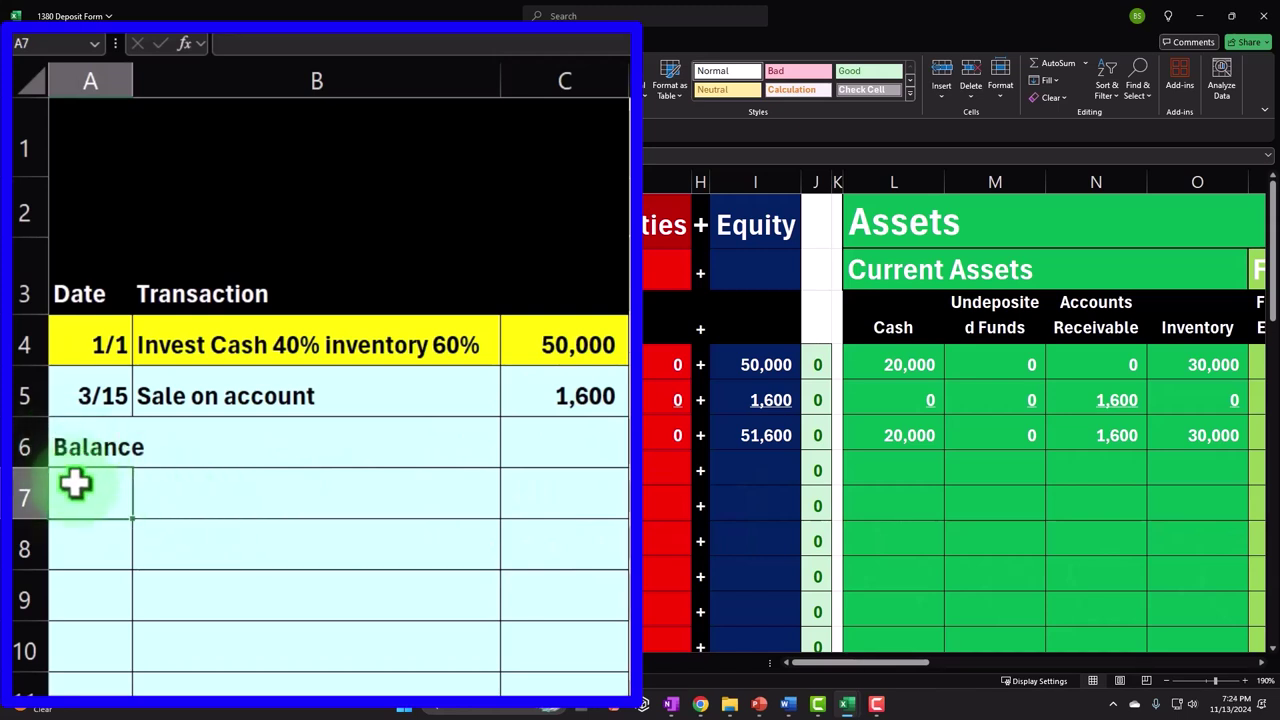
pyautogui.write('3/')
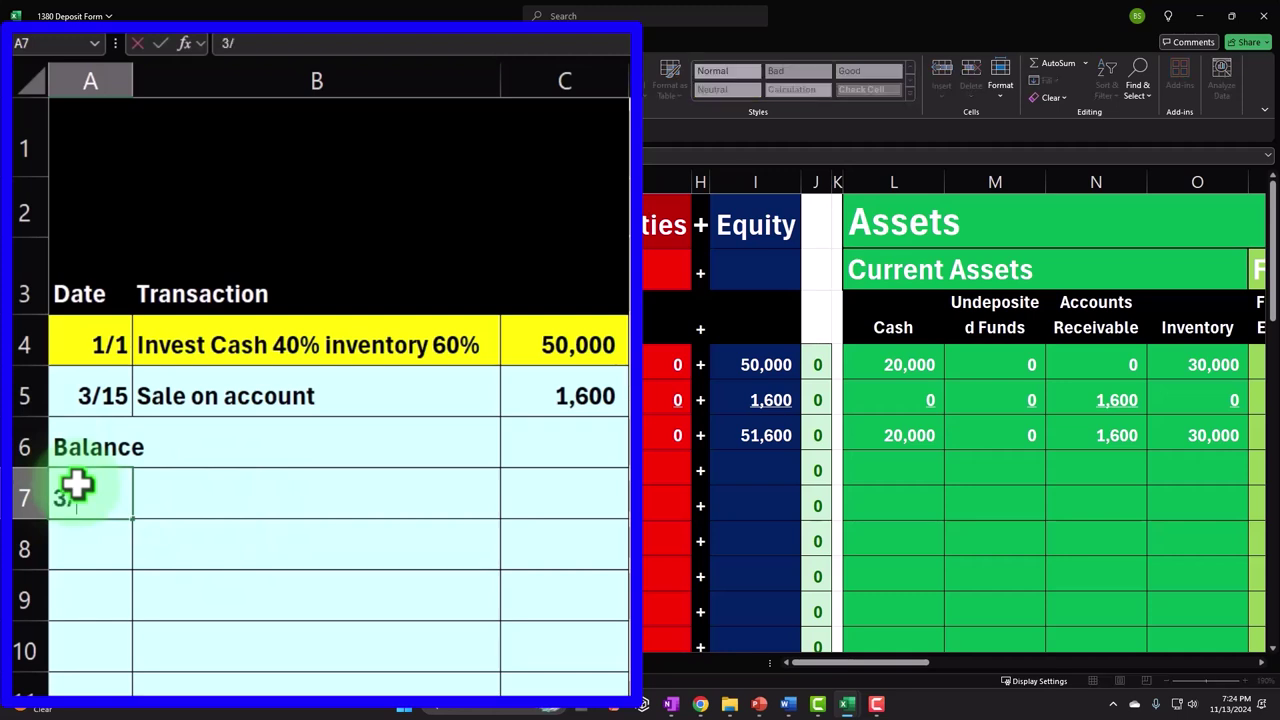
pyautogui.write('20')
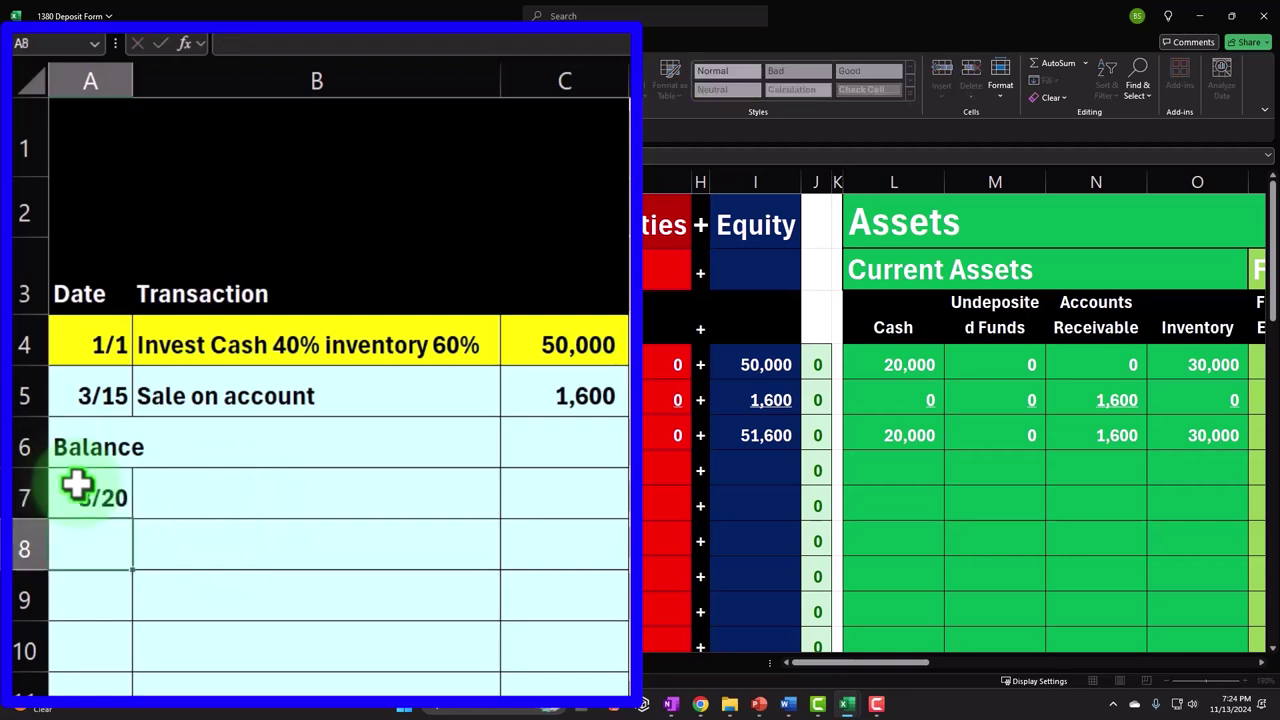
pyautogui.press('Tab')
pyautogui.write('Rec')
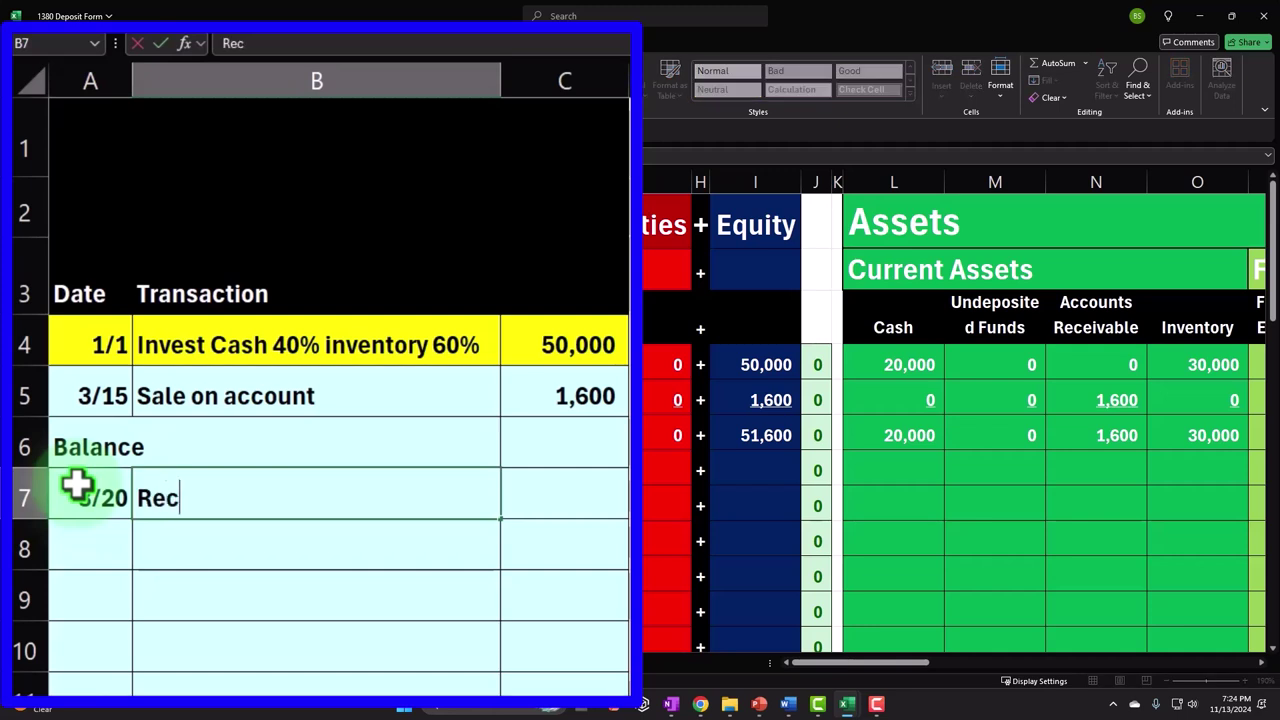
pyautogui.write('eive payment on account')
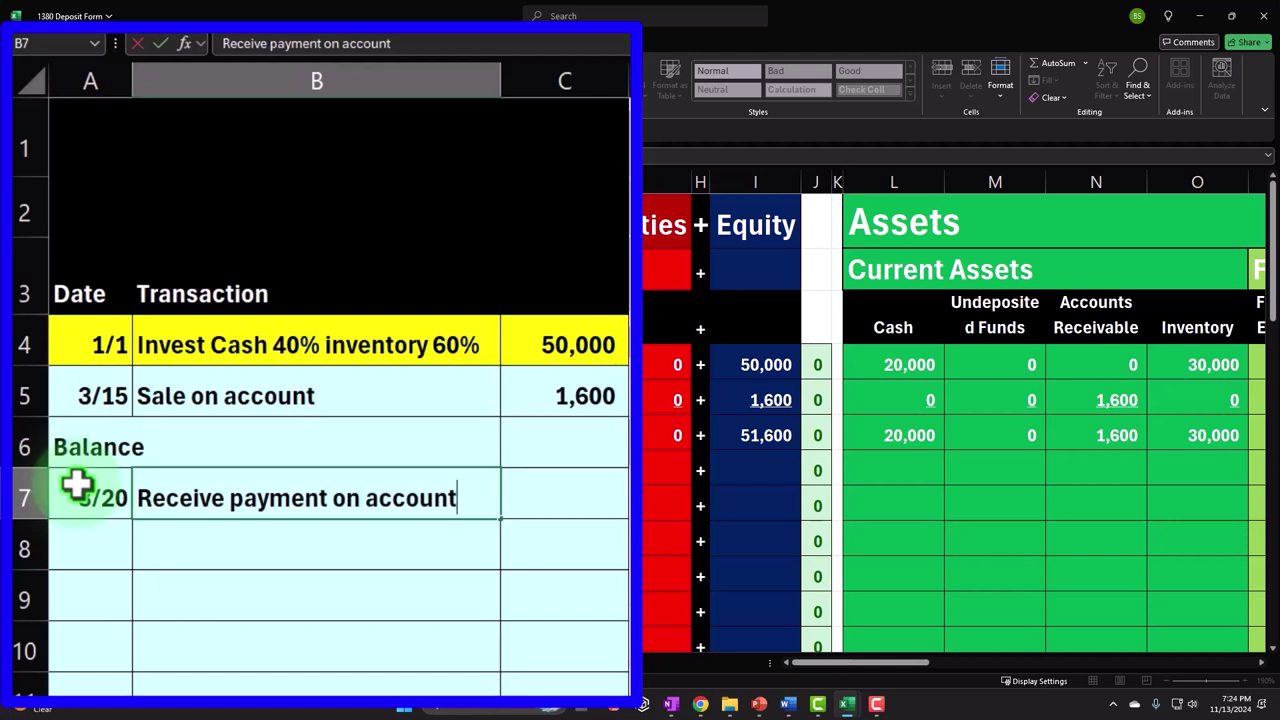
pyautogui.press('Return')
# Link the row 7 amount to the 1,600 sale with =+C5.
pyautogui.press('Right')
pyautogui.press('Up')
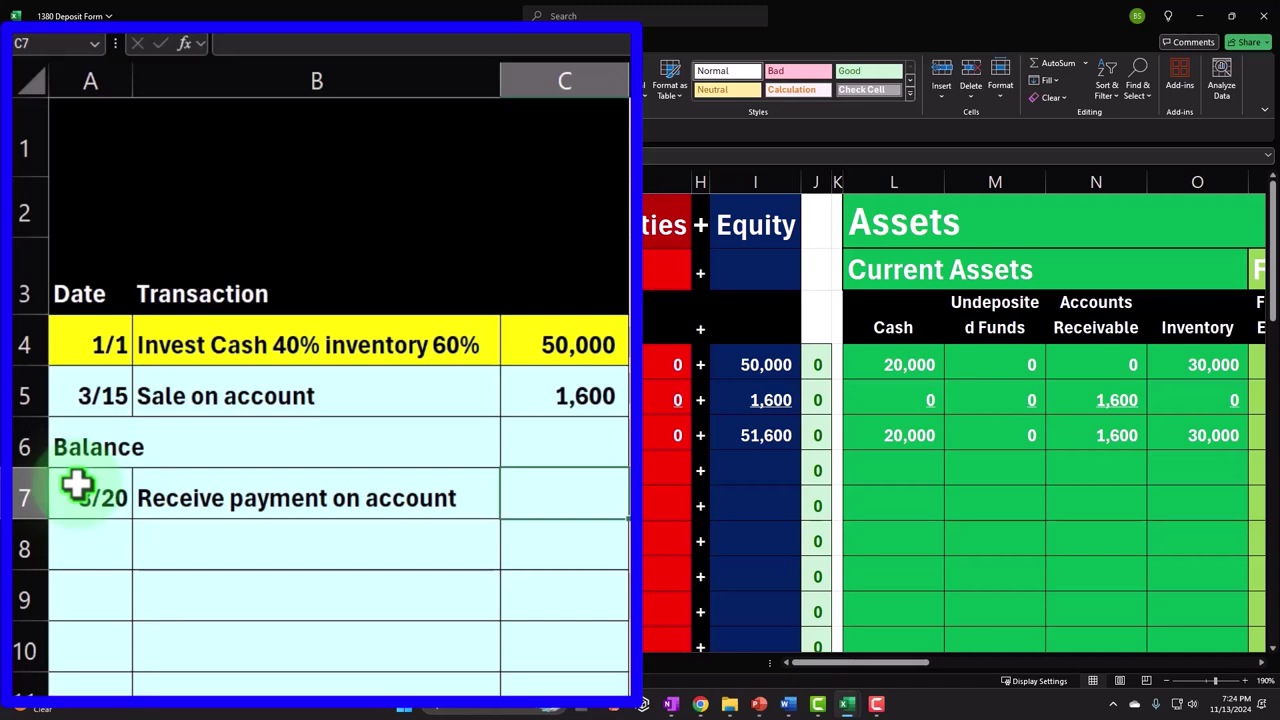
pyautogui.write('16000')
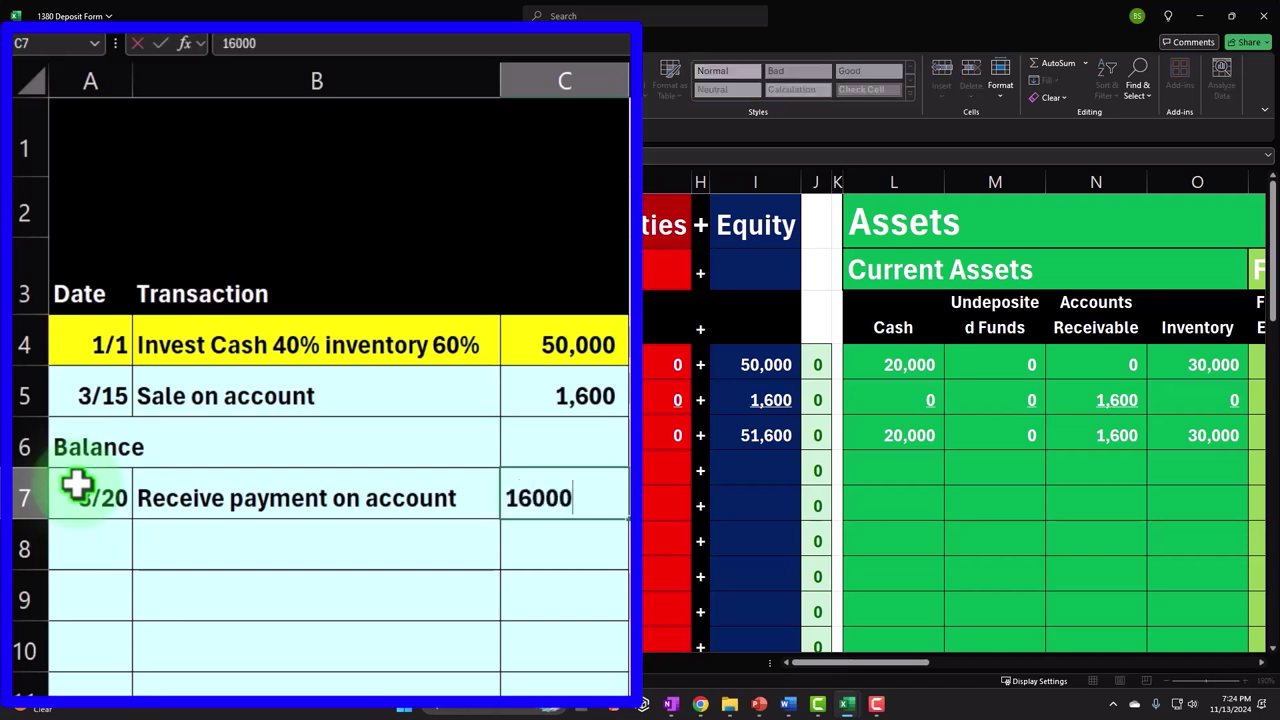
pyautogui.press('Return')
pyautogui.press('Up')
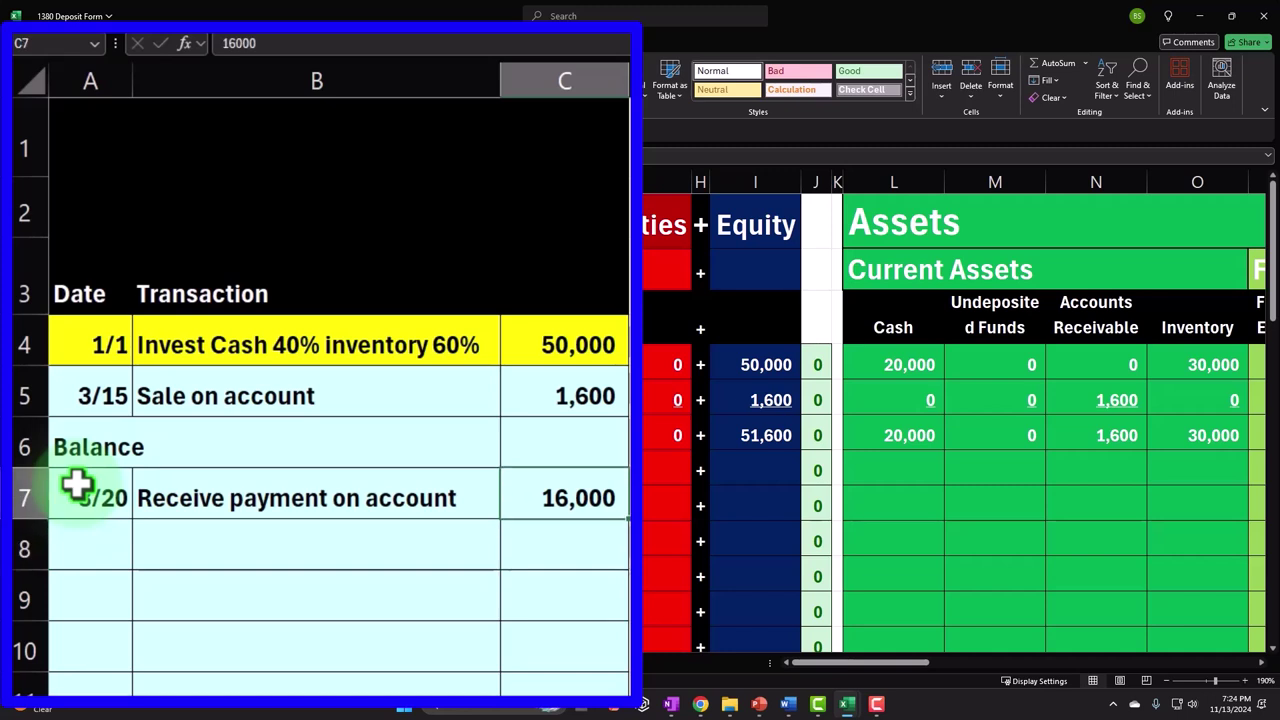
pyautogui.write('+')
pyautogui.press('Up')
pyautogui.press('Up')
pyautogui.press('Up')
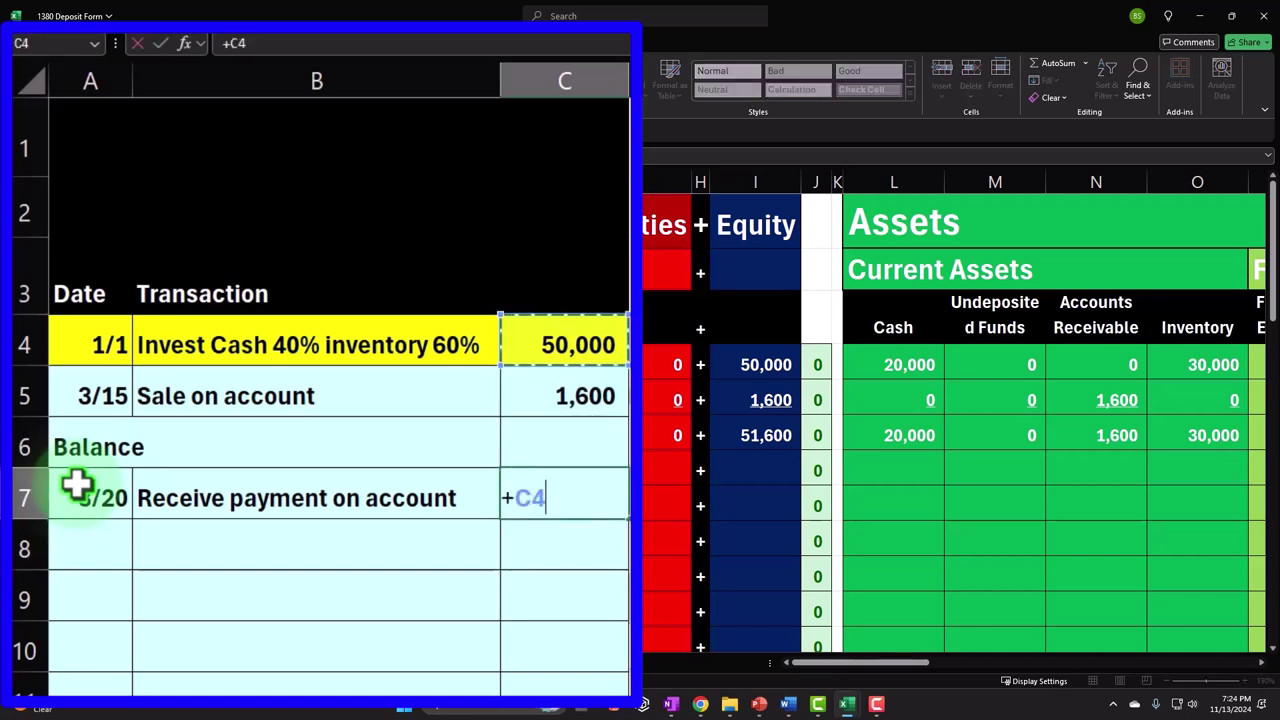
pyautogui.press('Down')
pyautogui.press('Return')
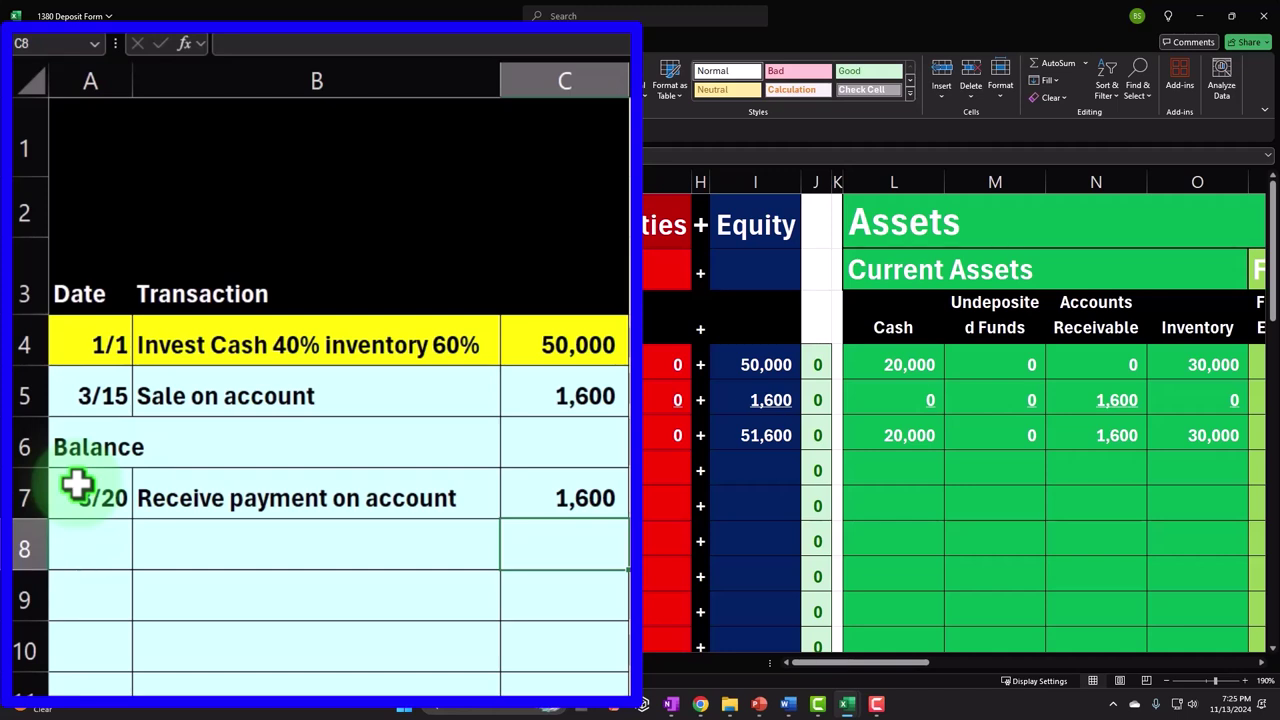
pyautogui.press('Up')
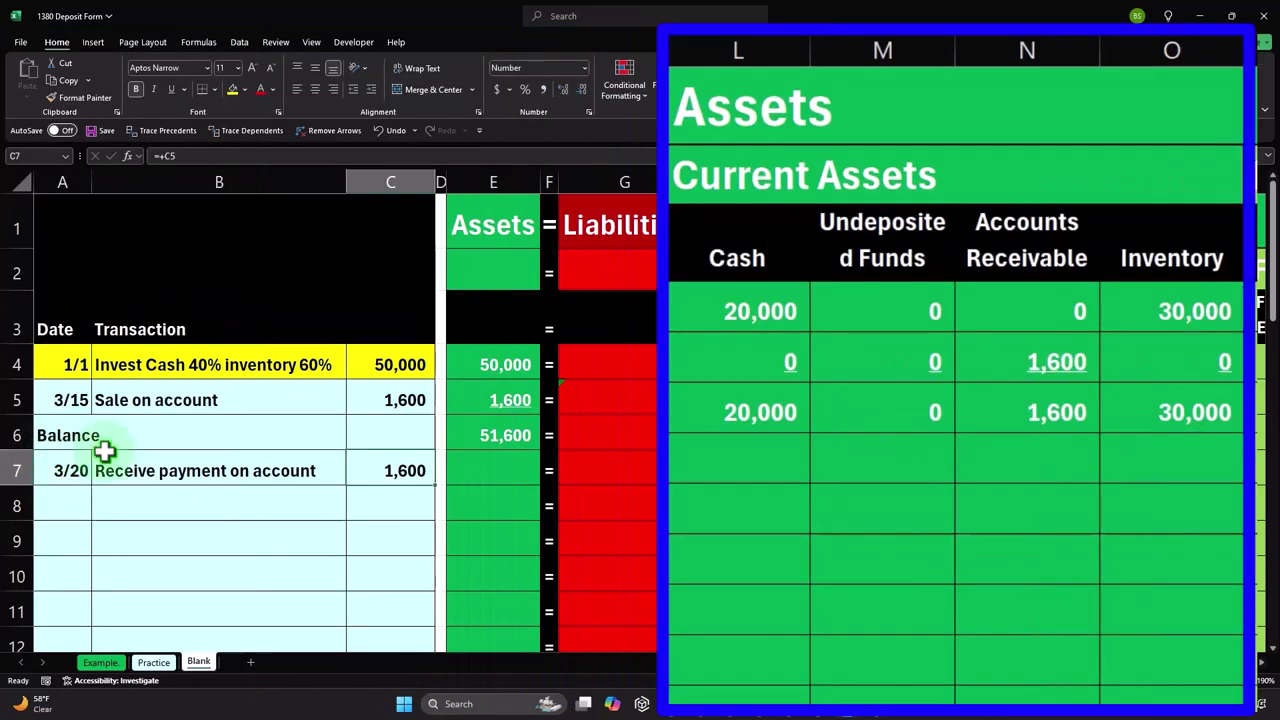
pyautogui.click(1052, 406)
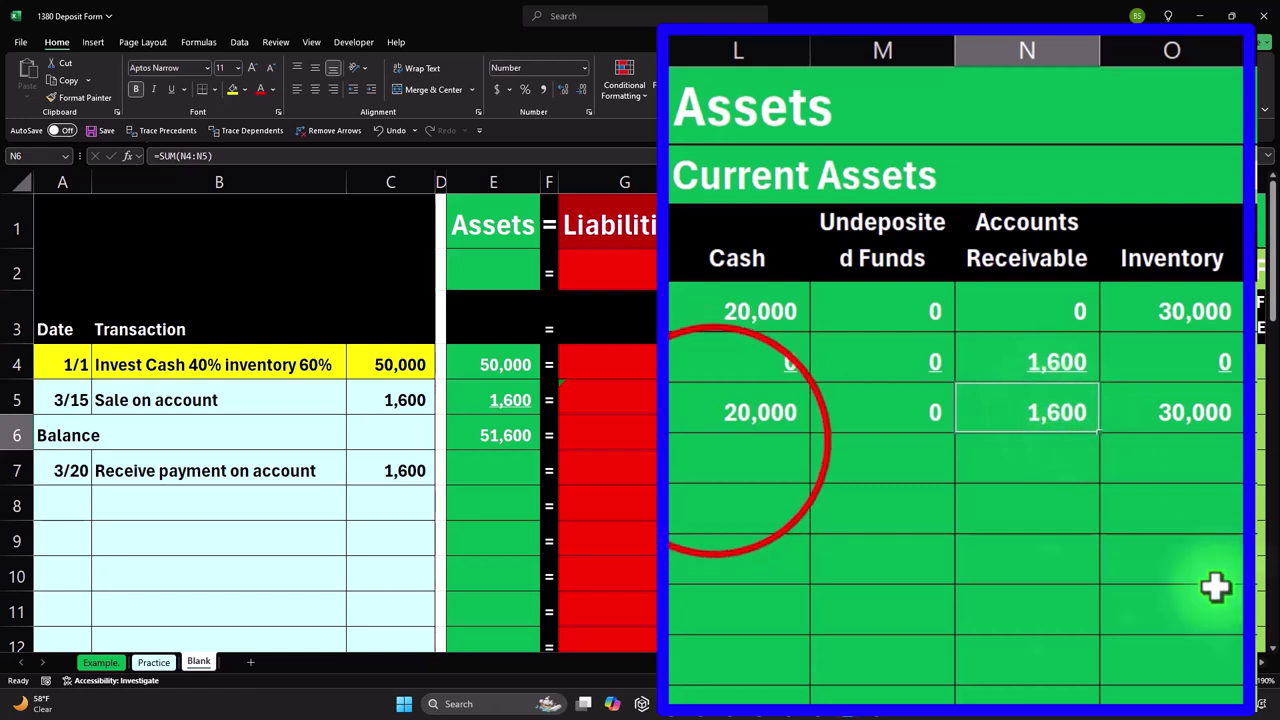
pyautogui.click(714, 443)
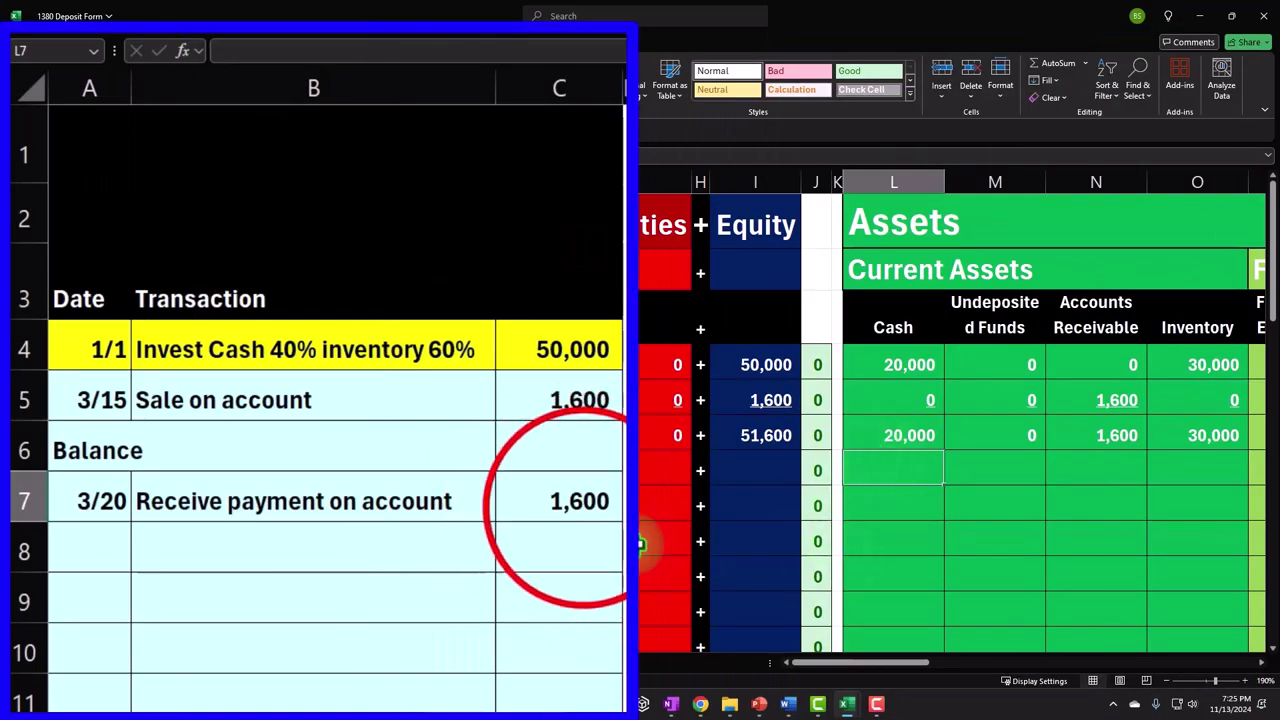
pyautogui.click(583, 505)
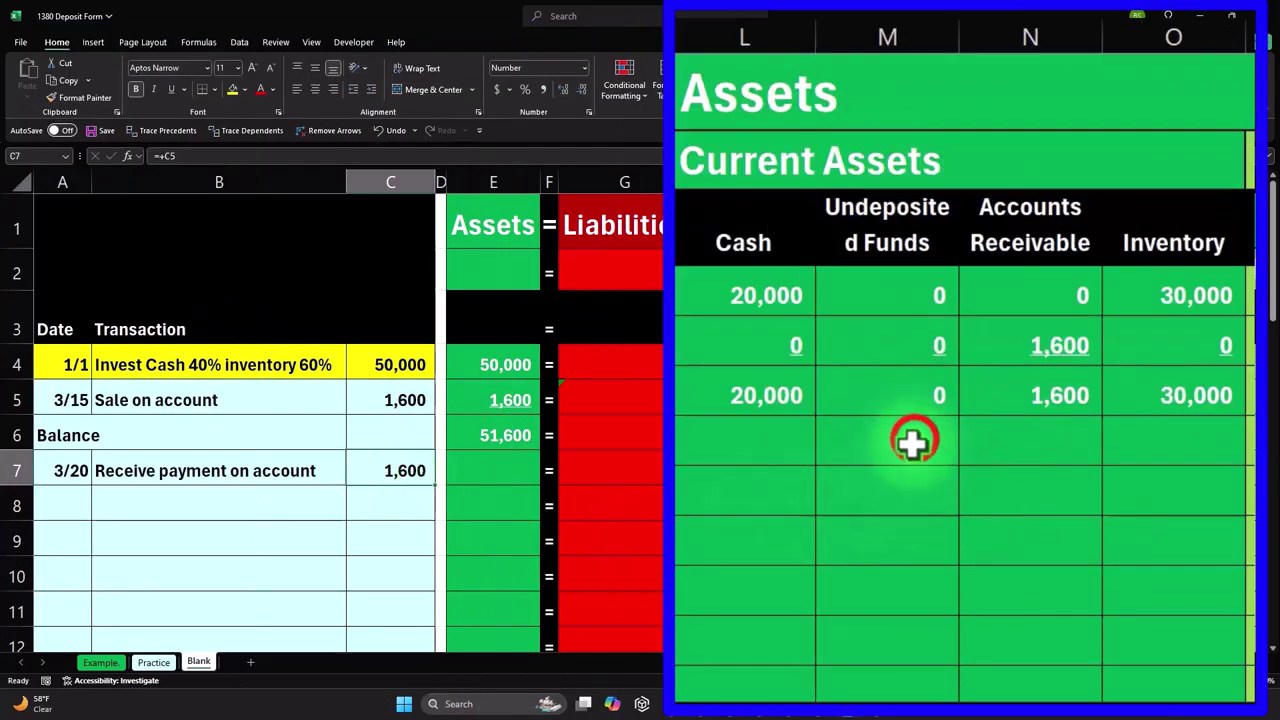
pyautogui.click(914, 440)
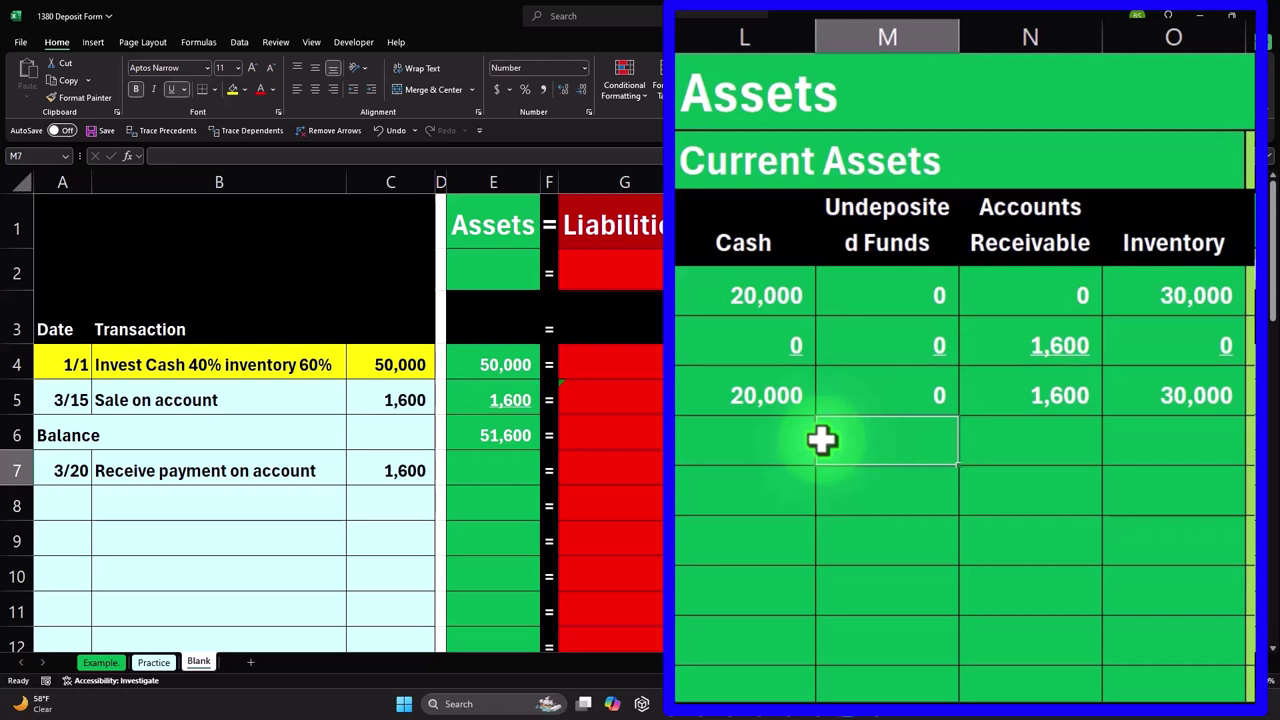
# Link the row 7 Cash cell to the 1,600 payment amount.
pyautogui.press('Left')
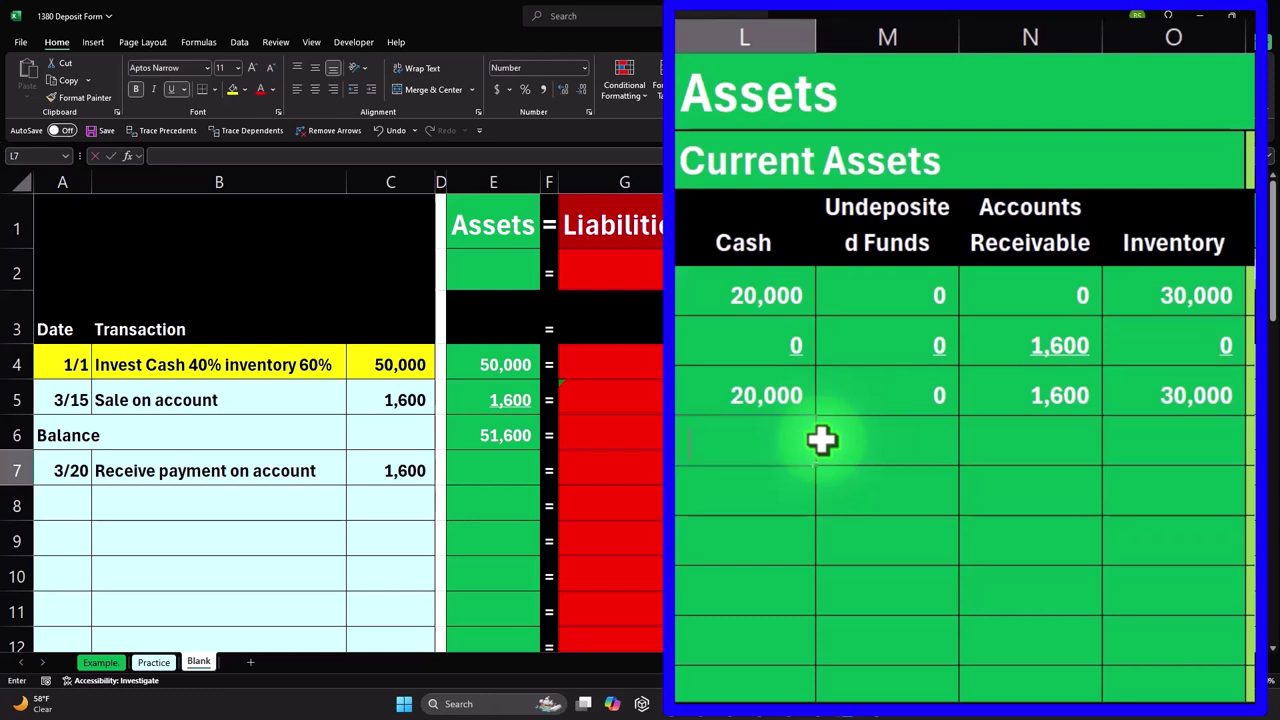
pyautogui.write('=')
pyautogui.press('Left')
pyautogui.press('Left')
pyautogui.press('Left')
pyautogui.press('Left')
pyautogui.press('Left')
pyautogui.press('Left')
pyautogui.press('Left')
pyautogui.press('Left')
pyautogui.press('Left')
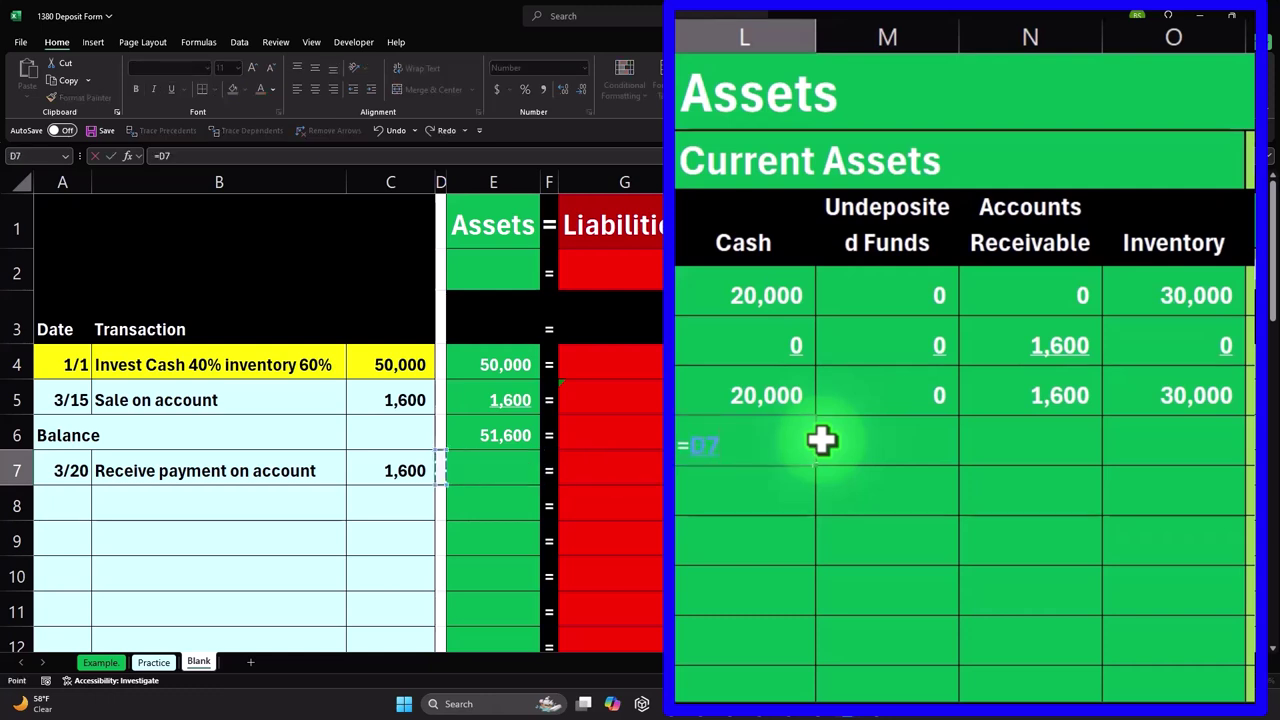
pyautogui.press('Return')
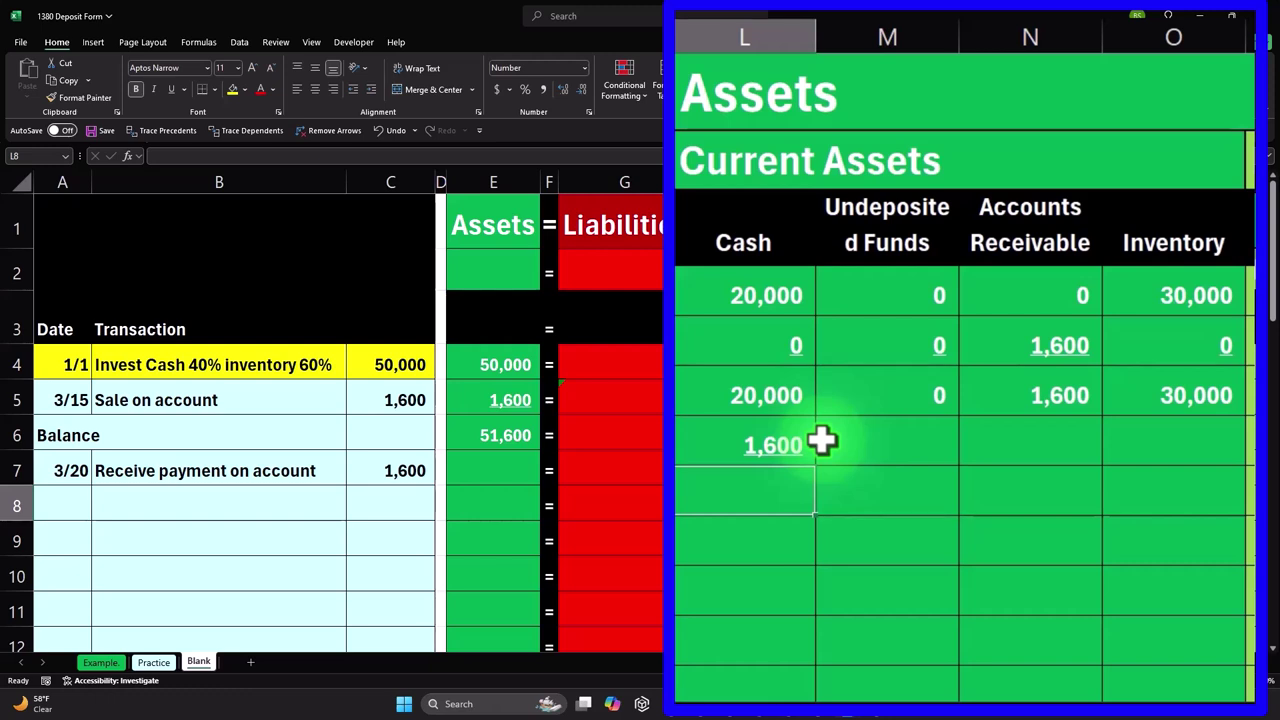
pyautogui.press('Up')
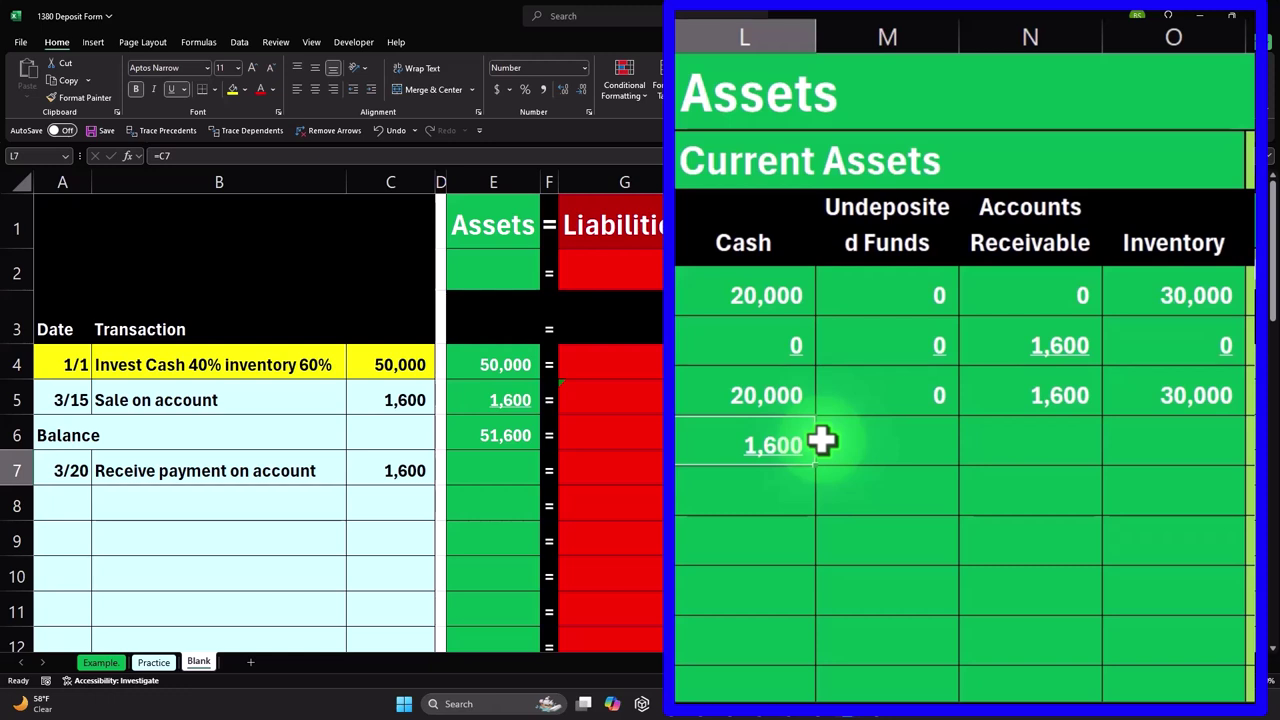
# Post the payment as a (1,600) reduction to Accounts Receivable in row 7.
pyautogui.press('Right')
pyautogui.press('Right')
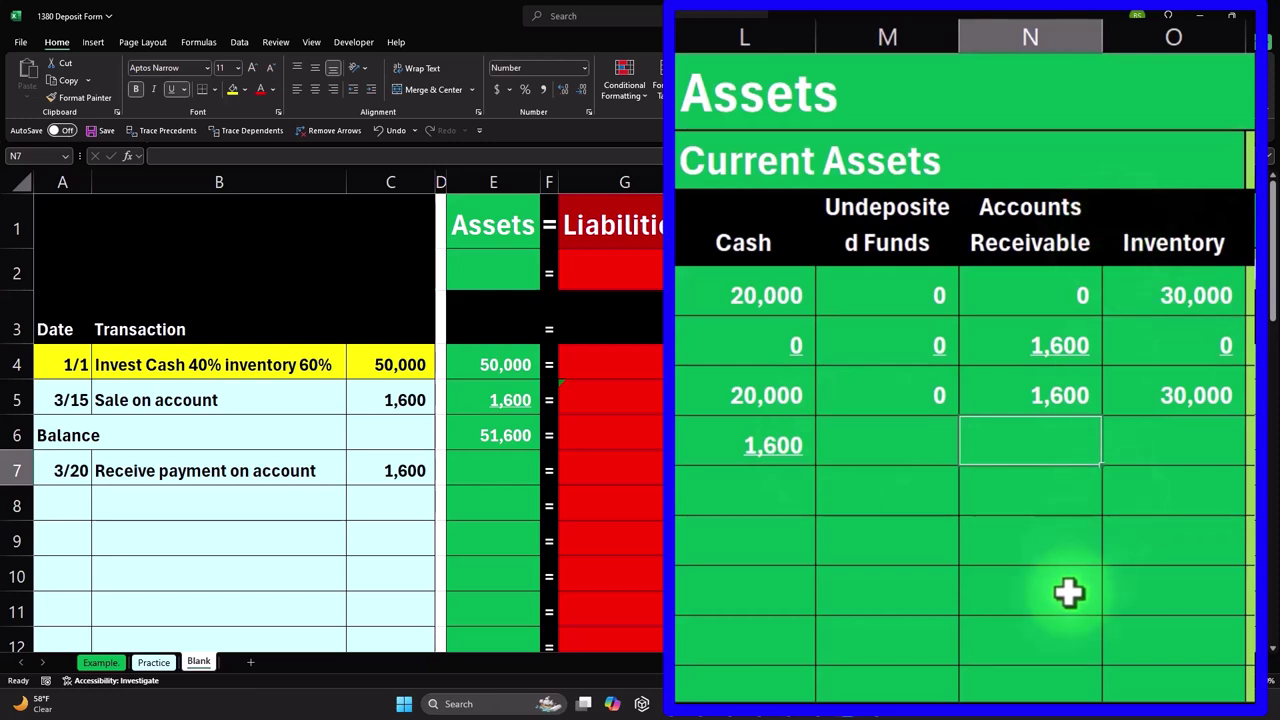
pyautogui.write('-')
pyautogui.press('Left')
pyautogui.press('Left')
pyautogui.press('Left')
pyautogui.press('Left')
pyautogui.press('Left')
pyautogui.press('Left')
pyautogui.press('Left')
pyautogui.press('Left')
pyautogui.press('Left')
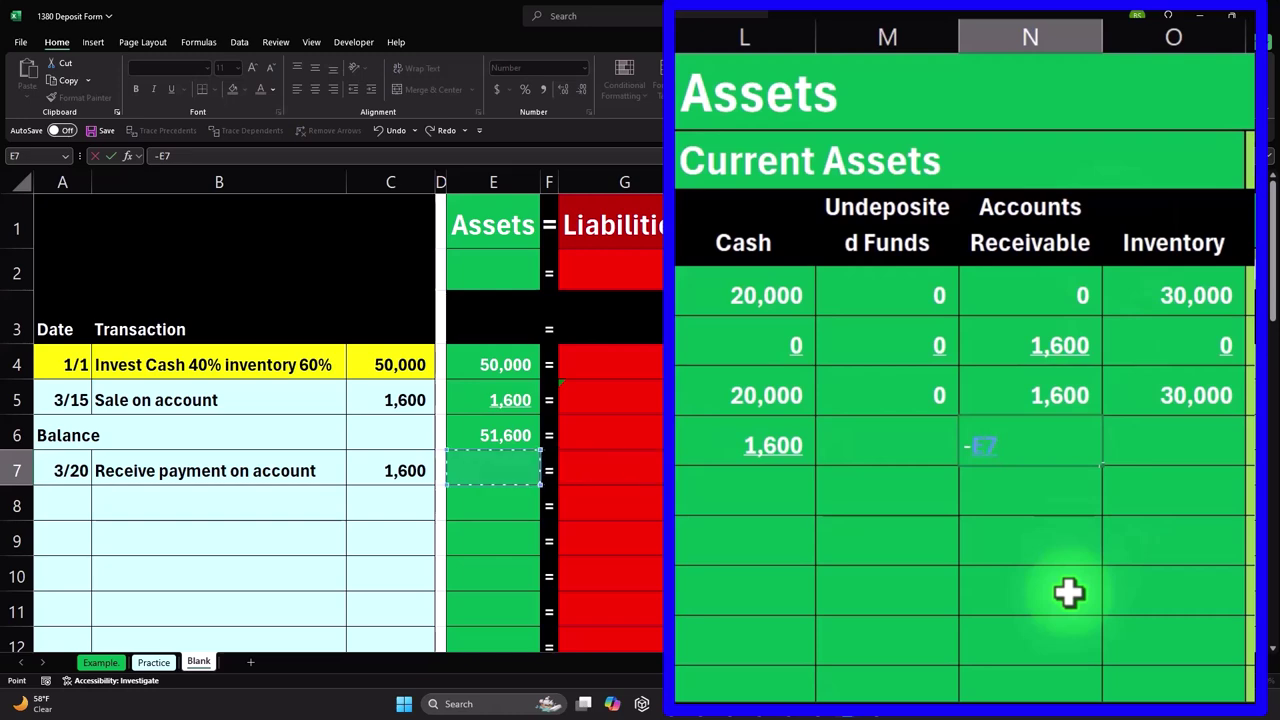
pyautogui.press('Return')
pyautogui.press('Up')
# Enter 0 in every remaining row 7 account column, from Undeposited Funds through the expenses.
pyautogui.press('Left')
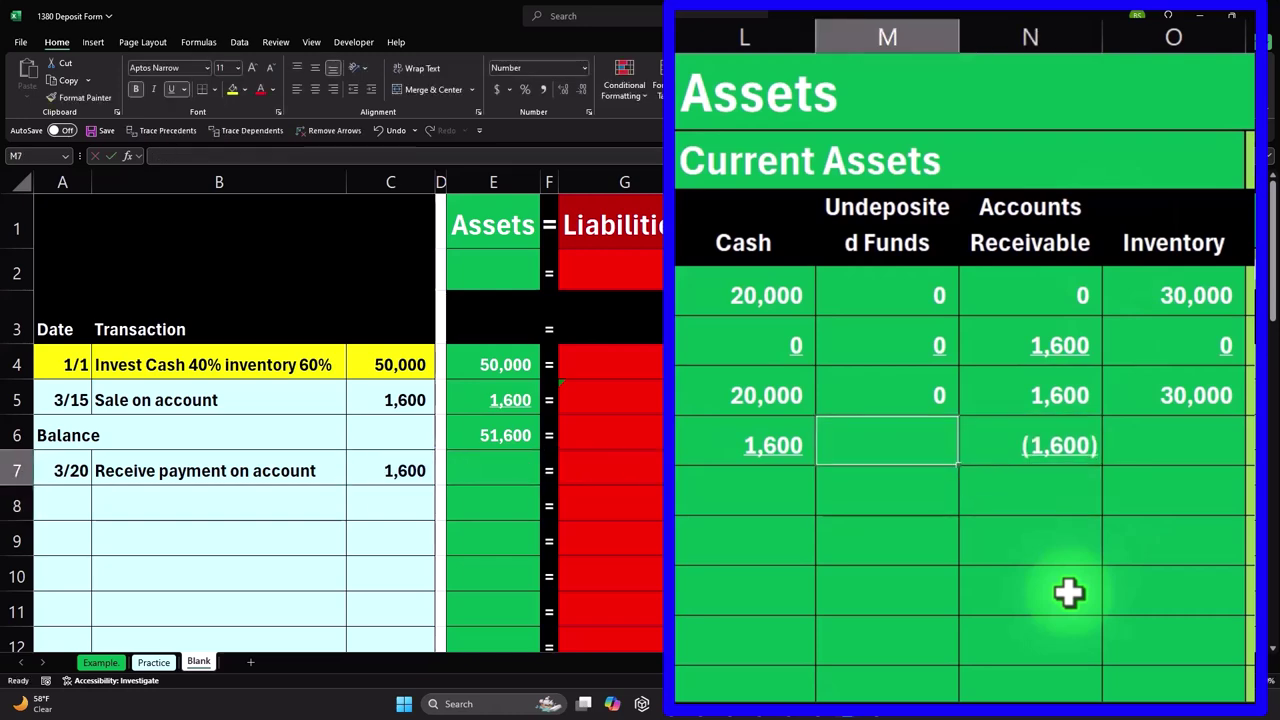
pyautogui.write('0')
pyautogui.press('Tab')
pyautogui.press('Tab')
pyautogui.write('0')
pyautogui.press('Tab')
pyautogui.write('0')
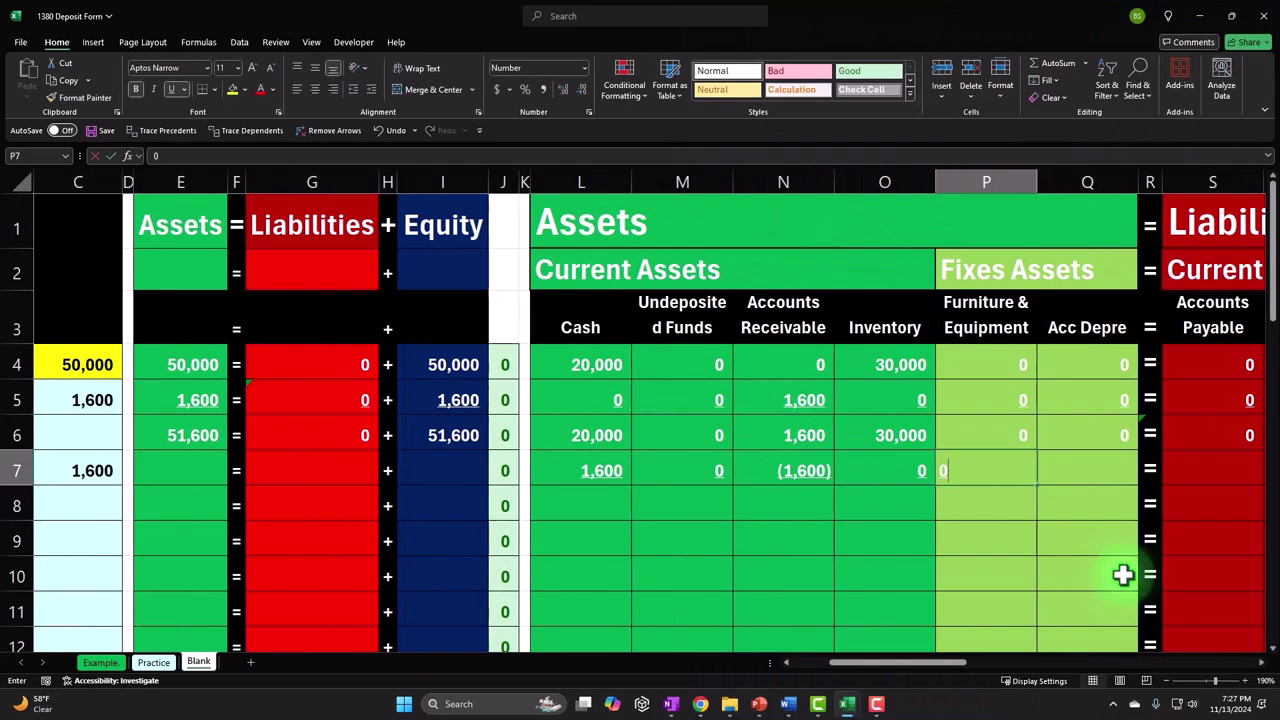
pyautogui.press('Tab')
pyautogui.write('0')
pyautogui.press('Tab')
pyautogui.press('Tab')
pyautogui.write('0')
pyautogui.press('Tab')
pyautogui.write('0')
pyautogui.press('Tab')
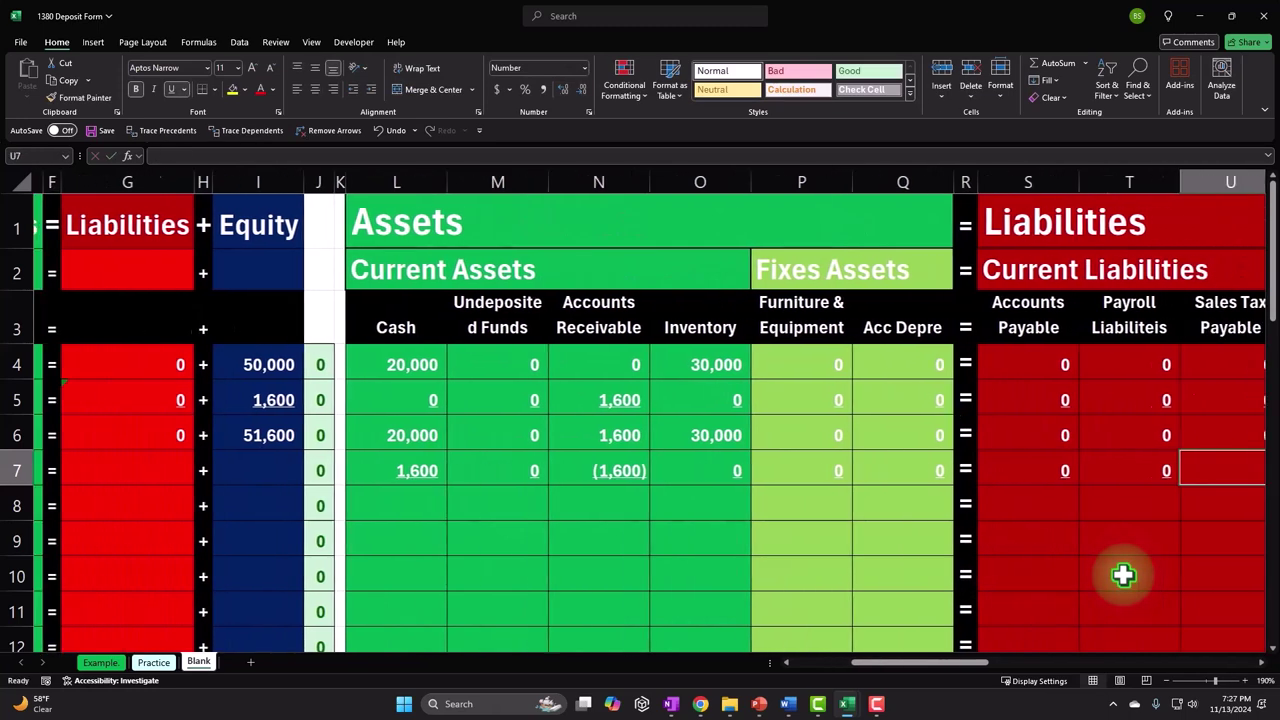
pyautogui.write('0')
pyautogui.press('Tab')
pyautogui.write('0')
pyautogui.press('Tab')
pyautogui.press('Tab')
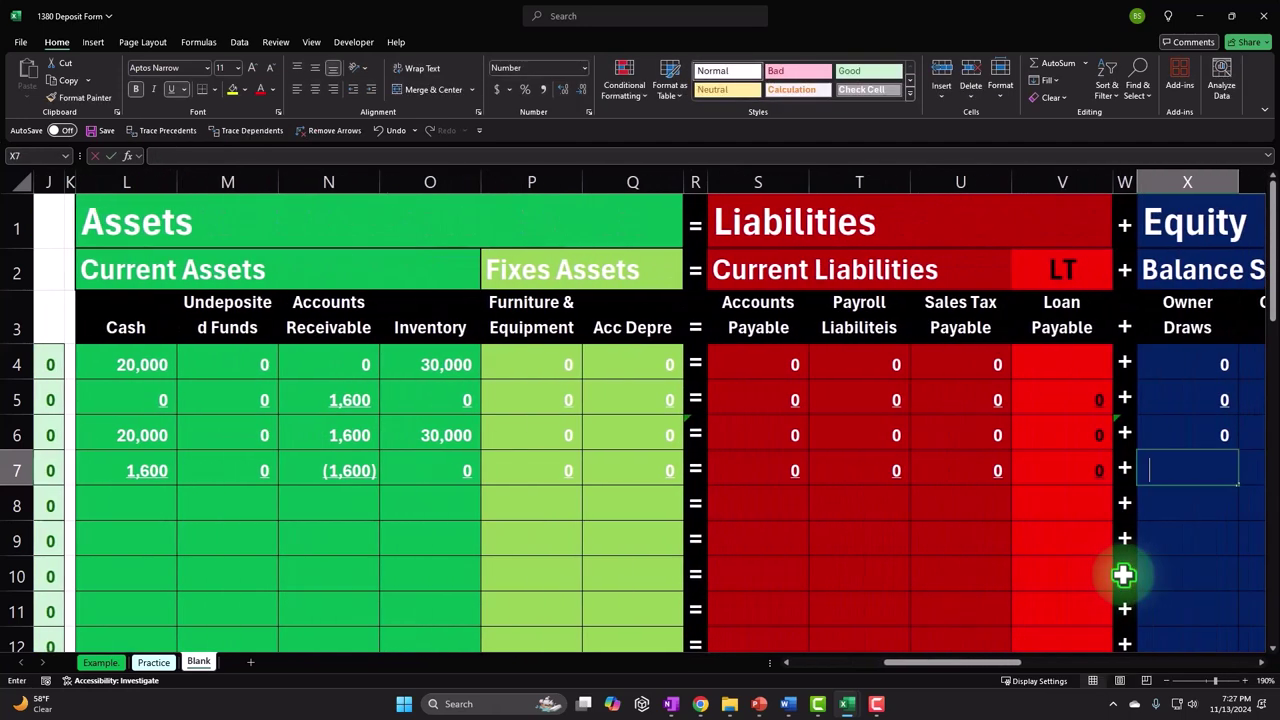
pyautogui.write('0')
pyautogui.press('Tab')
pyautogui.write('0')
pyautogui.press('Tab')
pyautogui.write('0\t0')
pyautogui.press('Tab')
pyautogui.write('0')
pyautogui.press('Tab')
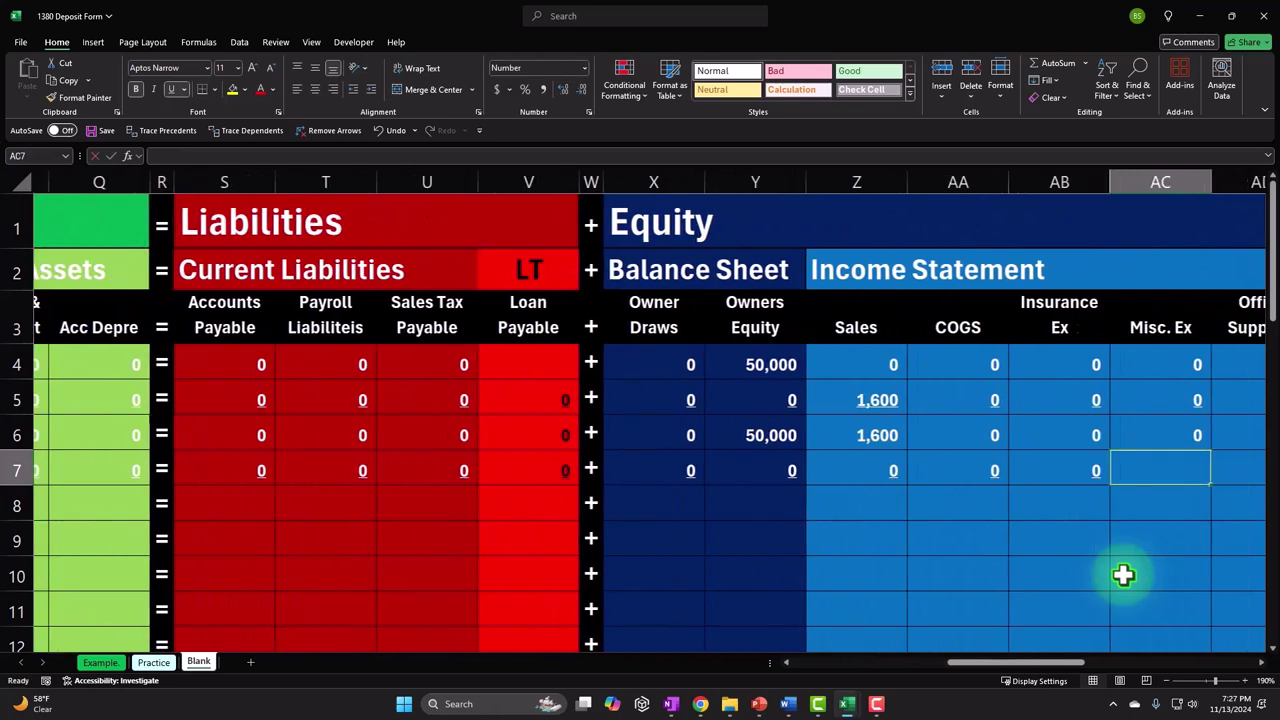
pyautogui.write('0')
pyautogui.press('Tab')
pyautogui.write('0')
pyautogui.press('Tab')
pyautogui.write('0\t0')
pyautogui.press('Tab')
pyautogui.write('0')
pyautogui.press('Tab')
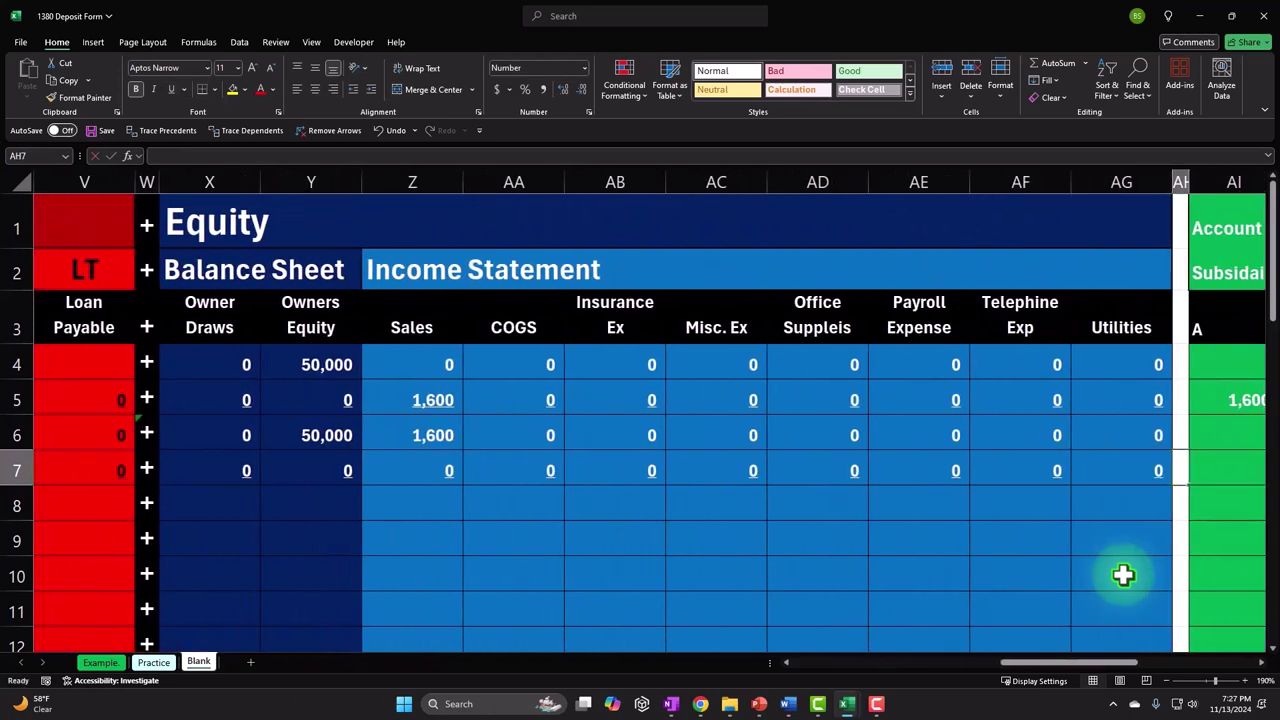
pyautogui.press('Tab')
pyautogui.press('Tab')
pyautogui.press('Tab')
pyautogui.press('Tab')
pyautogui.press('Tab')
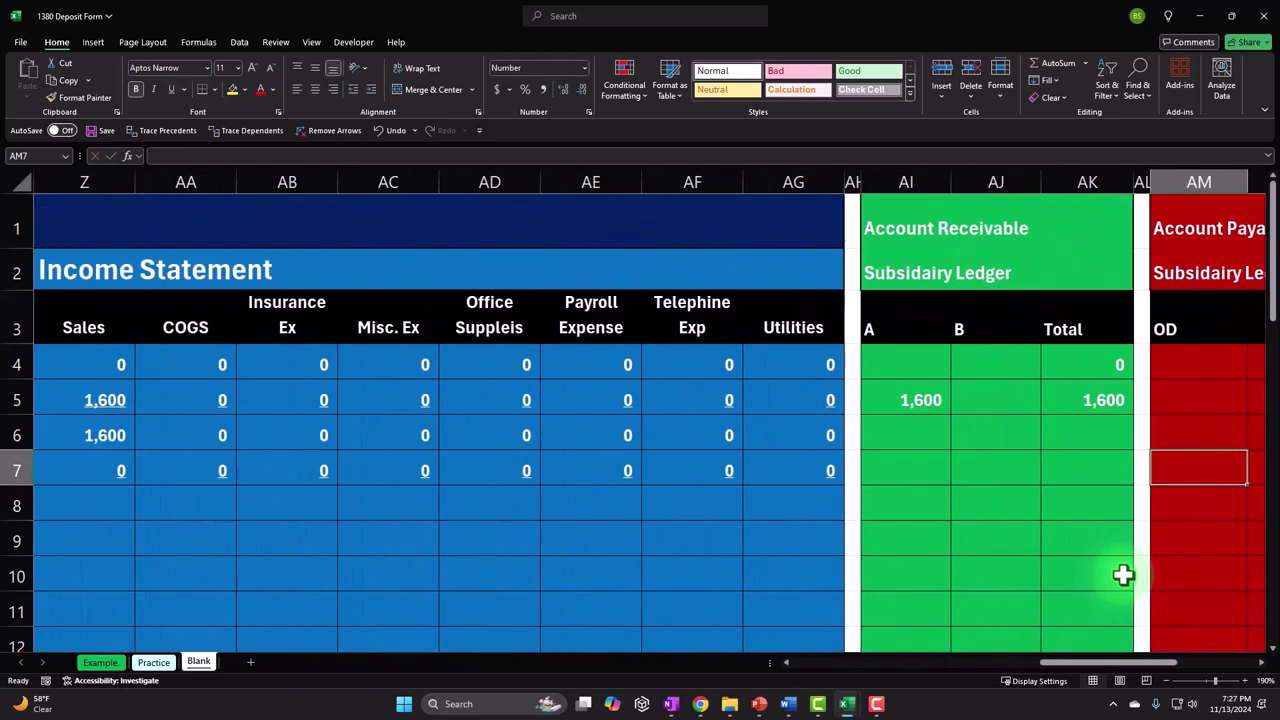
pyautogui.press('Left')
pyautogui.press('Left')
pyautogui.press('Left')
pyautogui.press('Left')
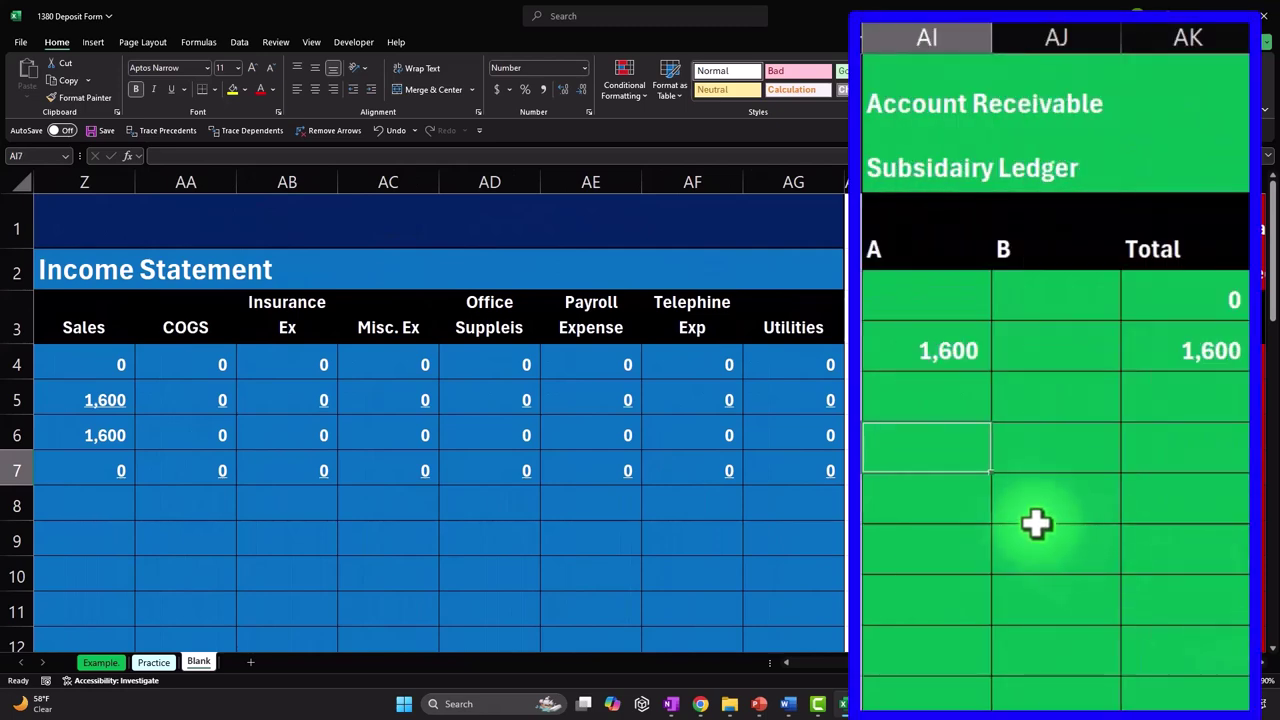
# Enter customer A's (1,600) payment in AI7 as a negative reference to the payment amount.
pyautogui.write('=')
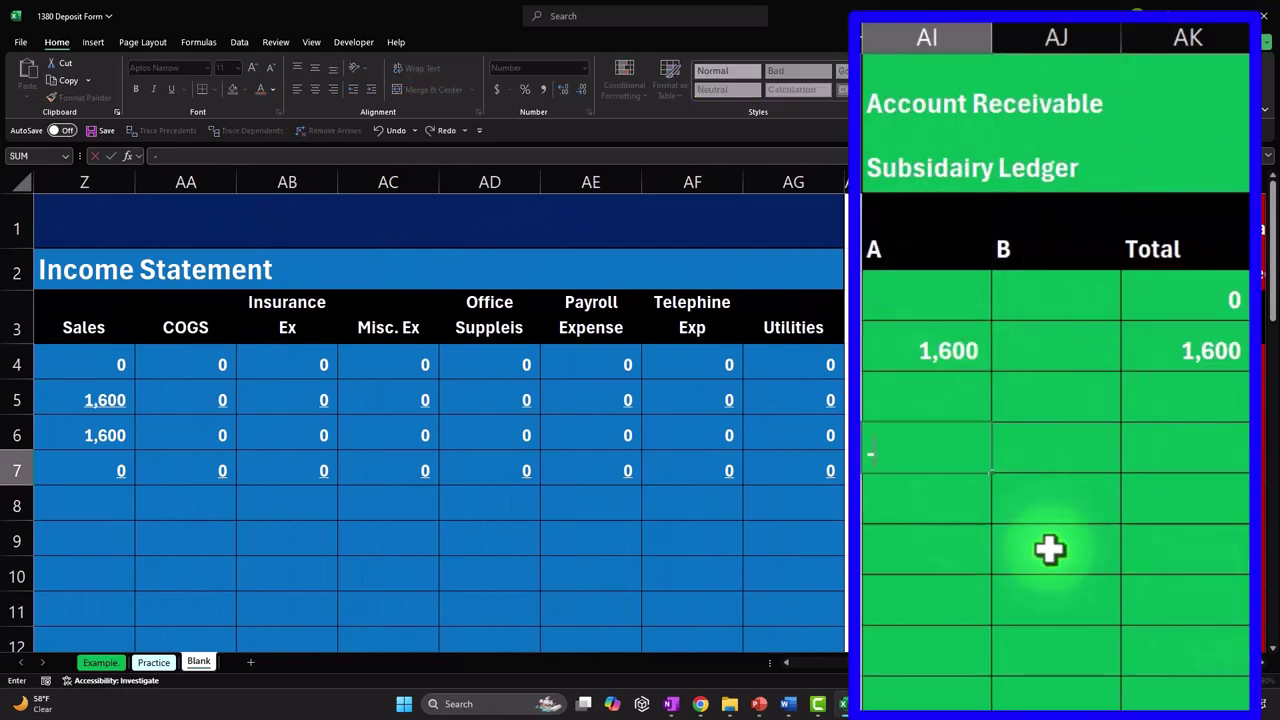
pyautogui.press('Left')
pyautogui.press('Left')
pyautogui.press('Left')
pyautogui.press('Left')
pyautogui.press('Left')
pyautogui.press('Left')
pyautogui.press('Left')
pyautogui.press('Left')
pyautogui.press('Left')
pyautogui.press('Left')
pyautogui.press('Left')
pyautogui.press('Left')
pyautogui.press('Left')
pyautogui.press('Left')
pyautogui.press('Left')
pyautogui.press('Left')
pyautogui.press('Left')
pyautogui.press('Left')
pyautogui.press('Left')
pyautogui.press('Left')
pyautogui.press('Left')
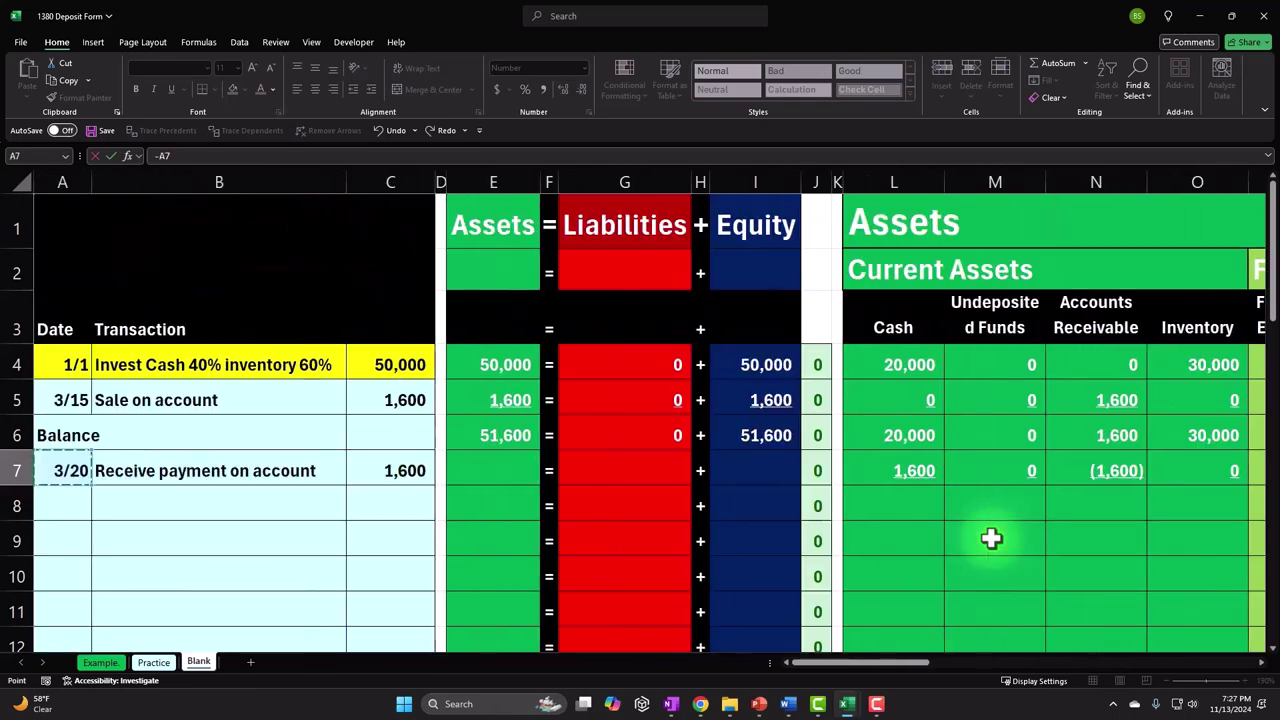
pyautogui.press('Return')
# Set the AK7 ledger total to =AK5+SUM(AI7:AJ7) so it shows 0.
pyautogui.press('Right')
pyautogui.press('Right')
pyautogui.press('Right')
pyautogui.press('Right')
pyautogui.press('Right')
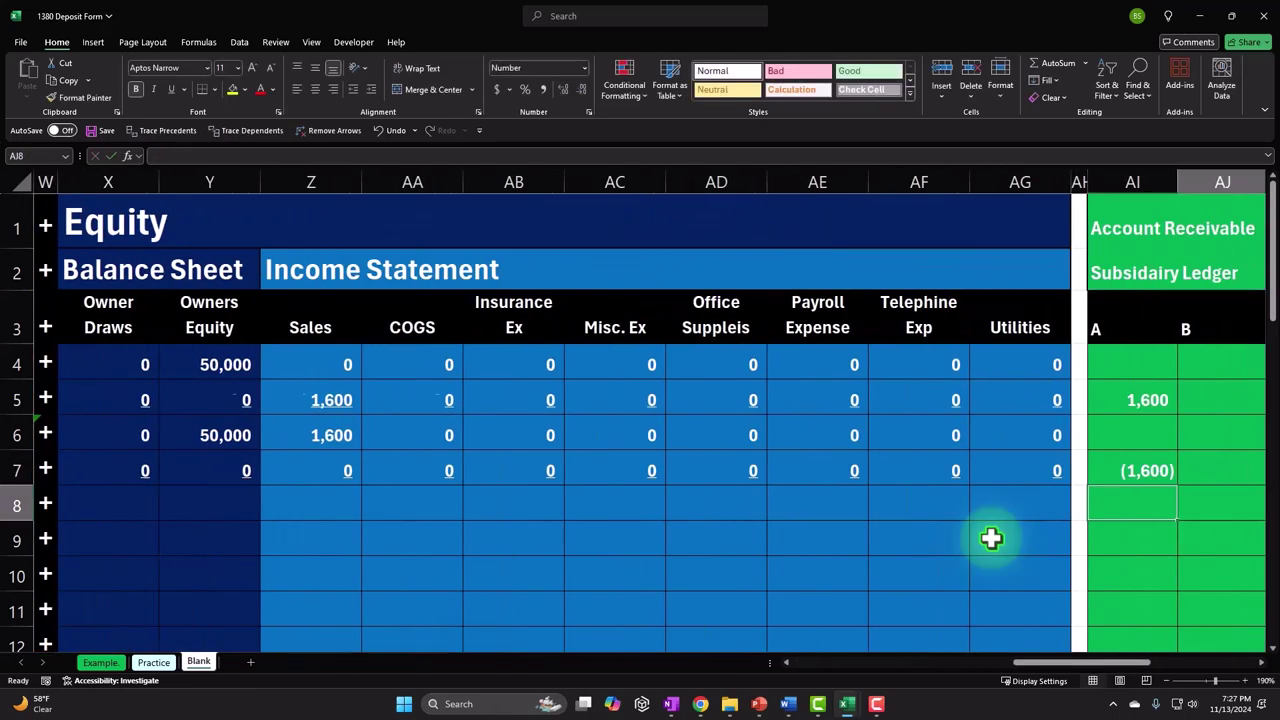
pyautogui.press('Left')
pyautogui.press('Left')
pyautogui.press('Left')
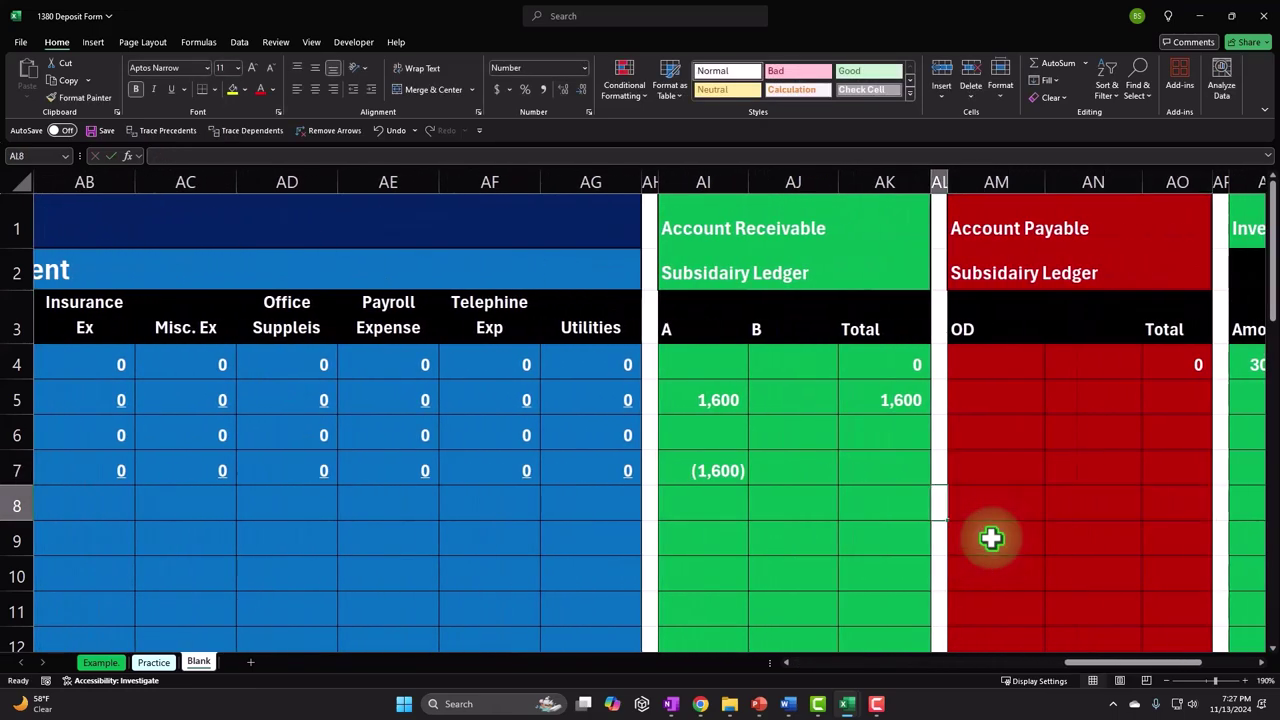
pyautogui.press('Up')
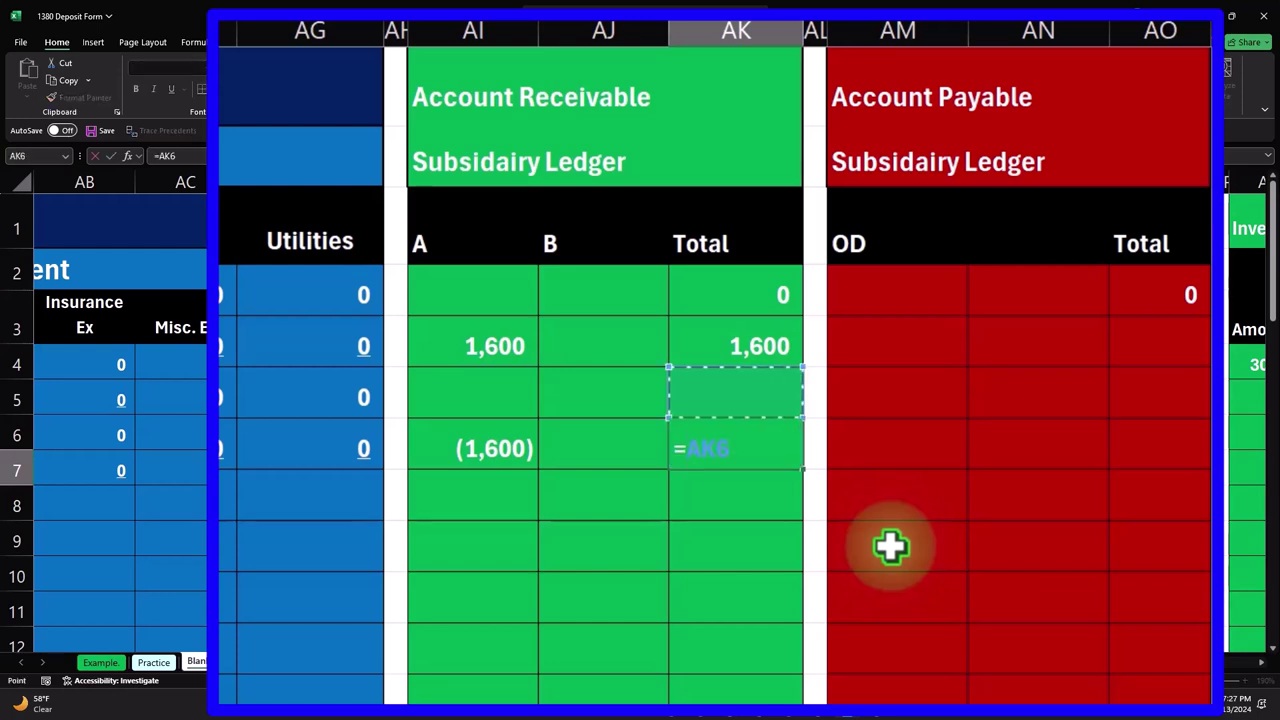
pyautogui.write('sum(')
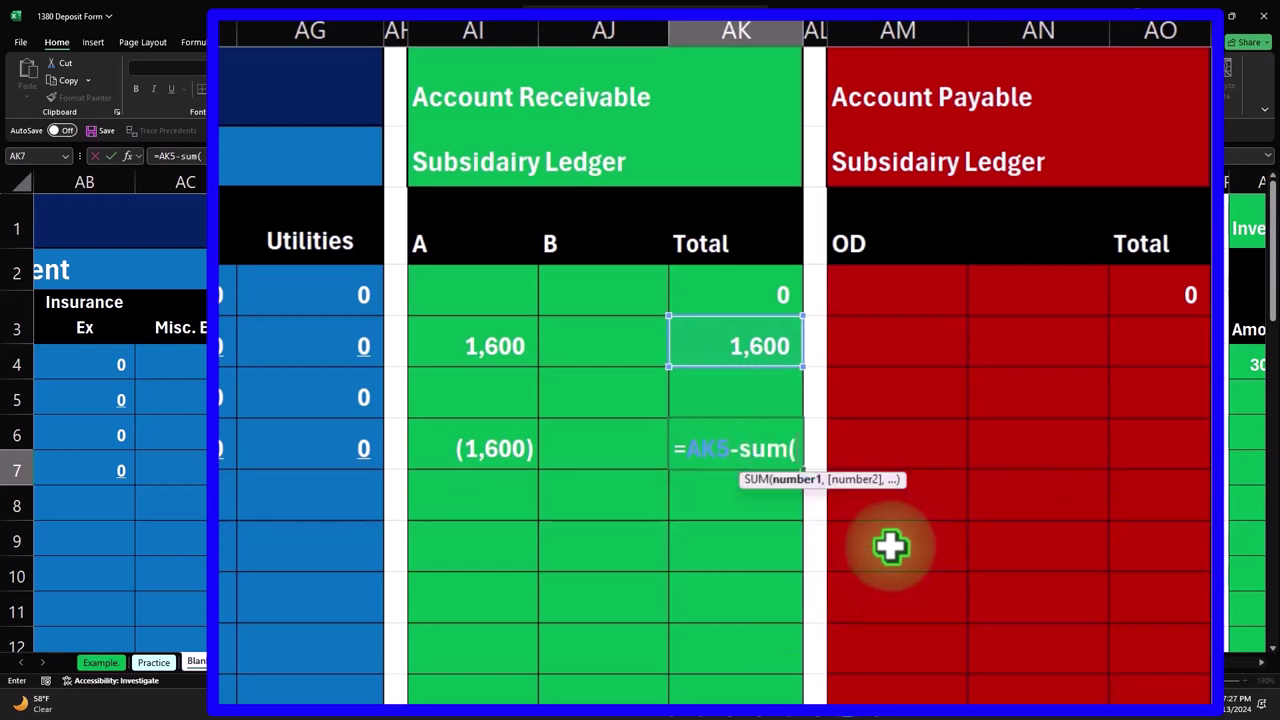
pyautogui.press('Left')
pyautogui.hotkey('shift', 'Left')
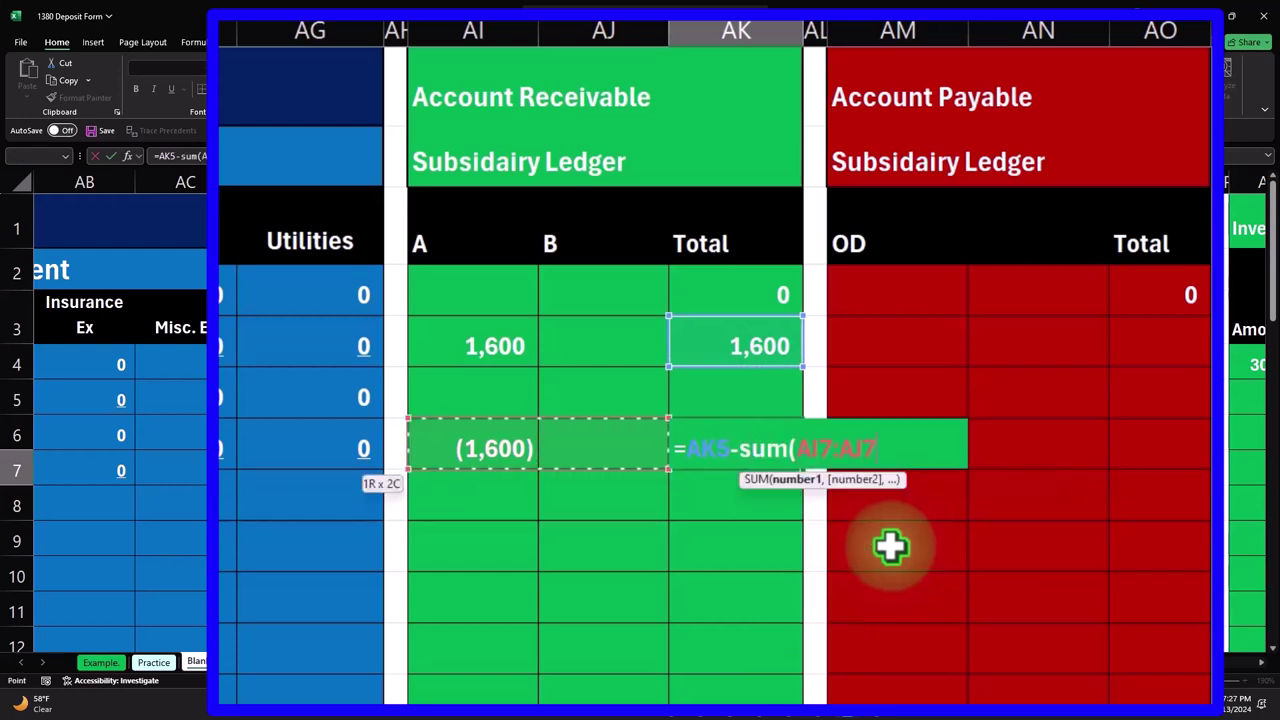
pyautogui.write(')')
pyautogui.press('Return')
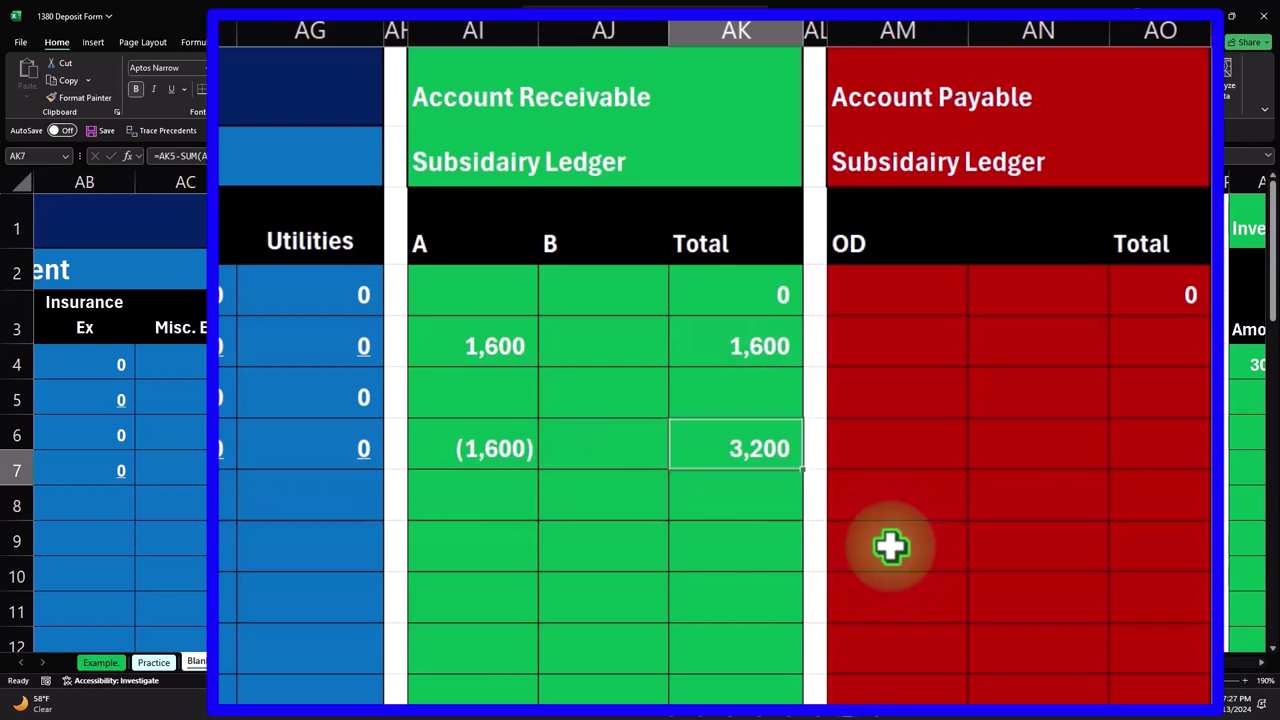
pyautogui.write('=')
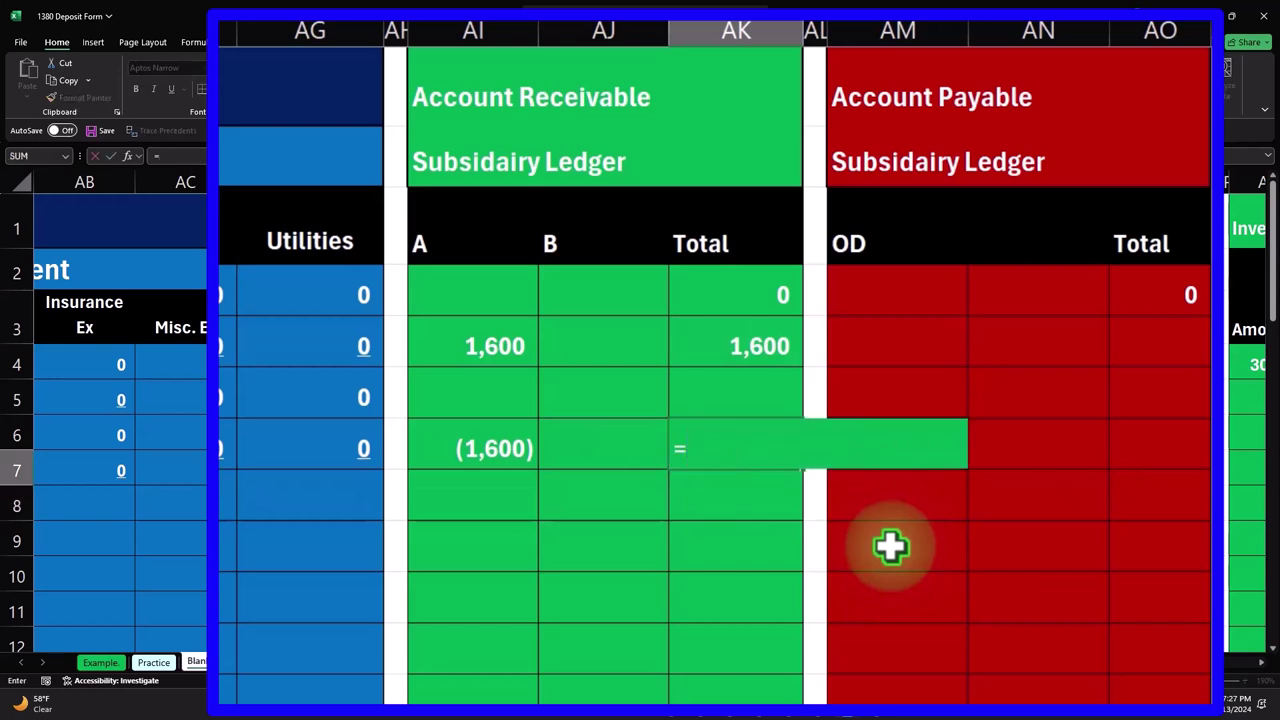
pyautogui.write('AK5+sum(')
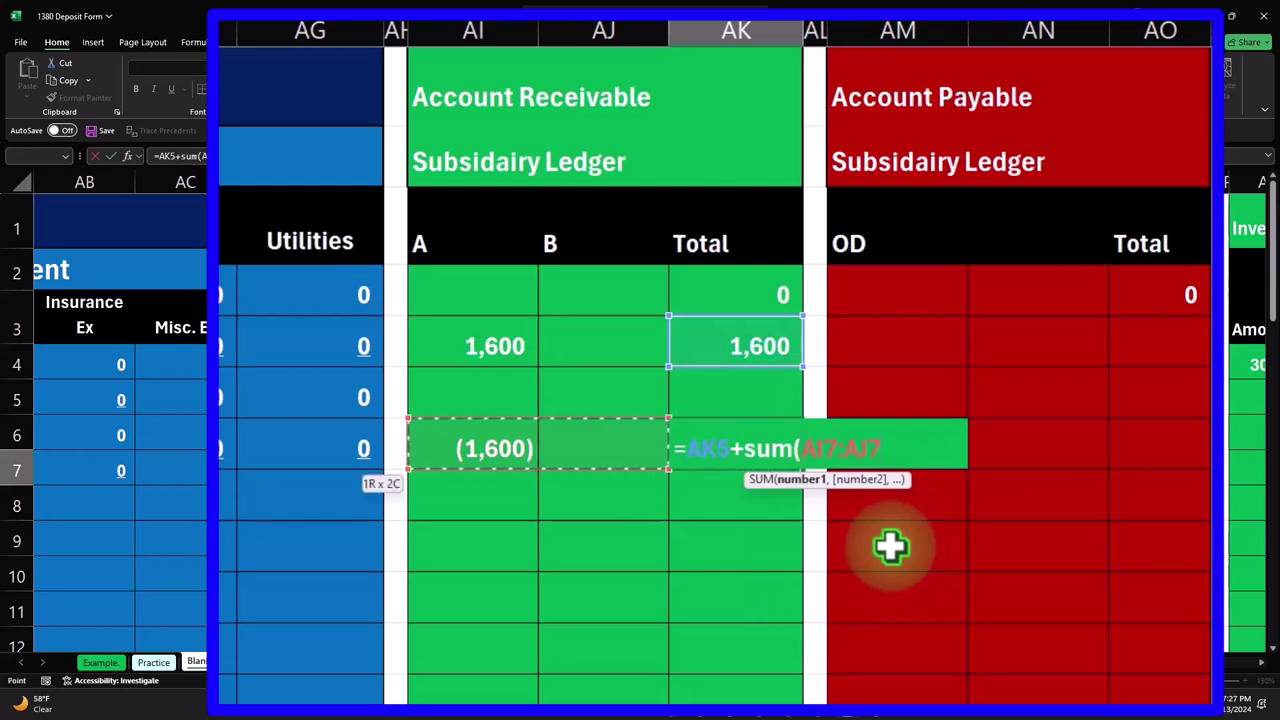
pyautogui.press('Return')
pyautogui.press('Return')
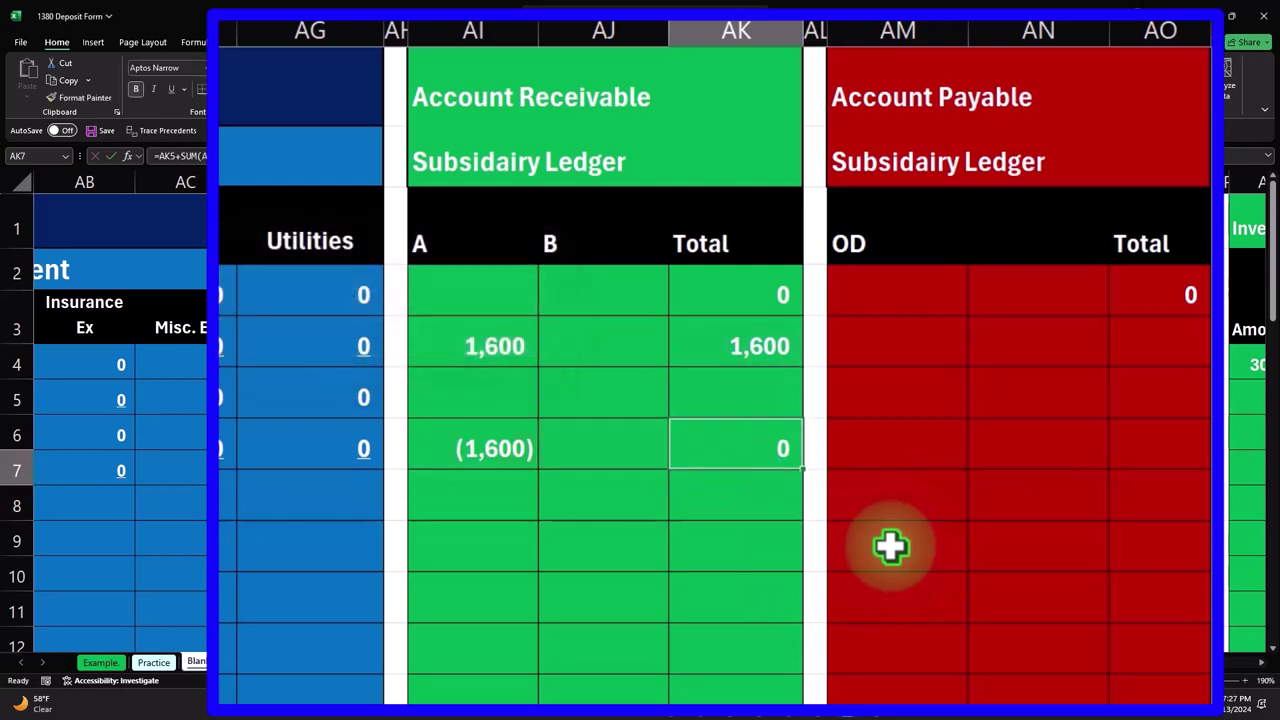
pyautogui.press('Home')
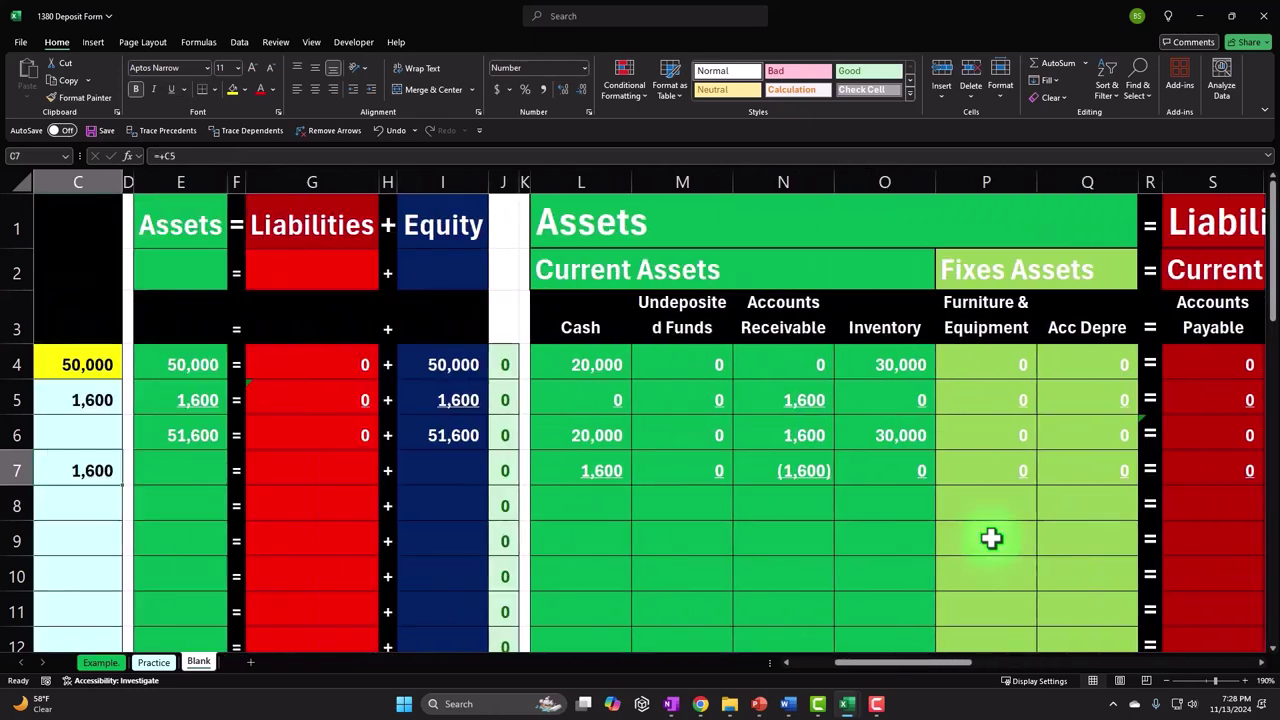
# Label row 8 'Balance' and total the cash column with =SUM(L6:L7) in L8.
pyautogui.press('Home')
pyautogui.press('Down')
pyautogui.write('B')
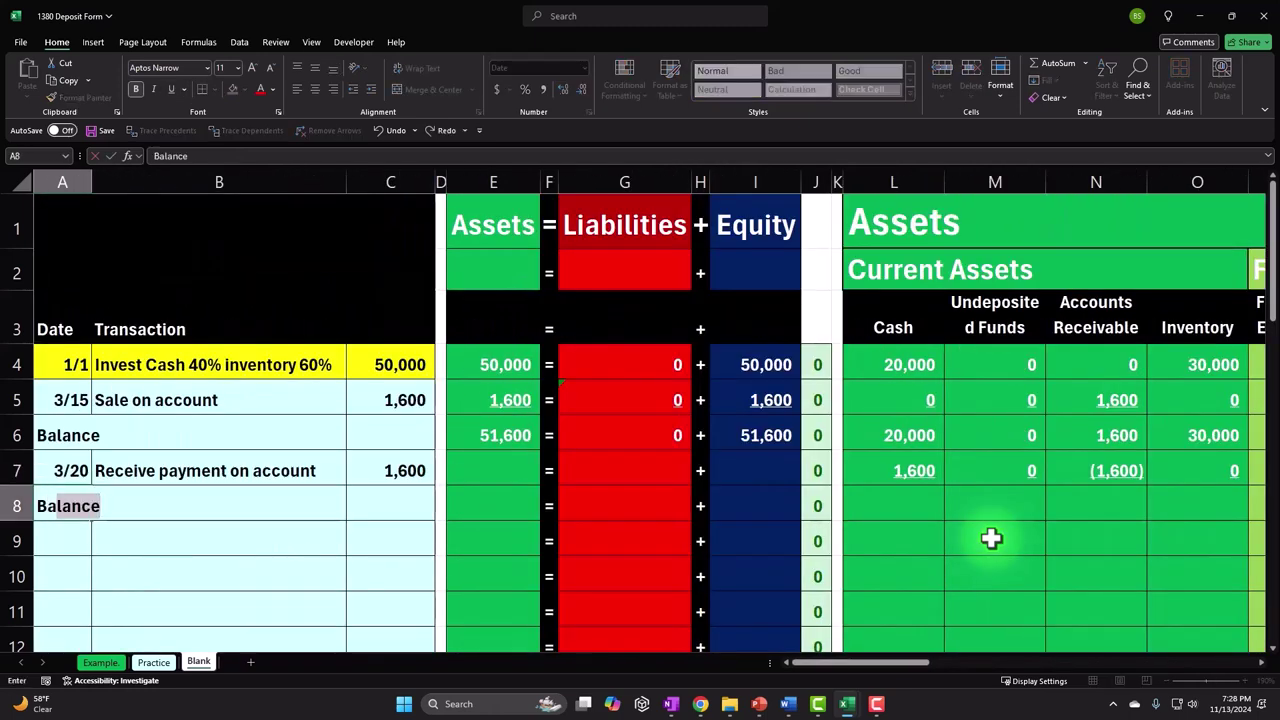
pyautogui.press('Right')
pyautogui.press('Right')
pyautogui.press('Right')
pyautogui.press('Right')
pyautogui.press('Right')
pyautogui.press('Right')
pyautogui.press('Right')
pyautogui.press('Right')
pyautogui.press('Right')
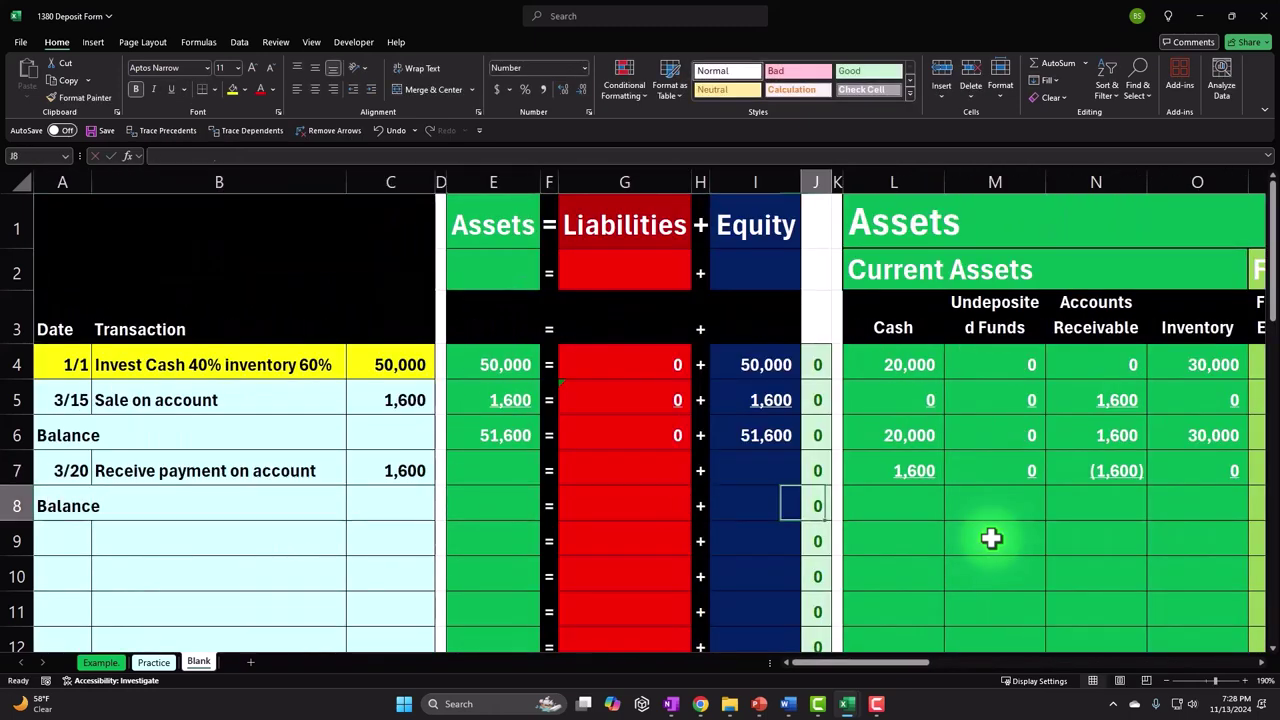
pyautogui.press('Right')
pyautogui.press('Right')
pyautogui.write('=su')
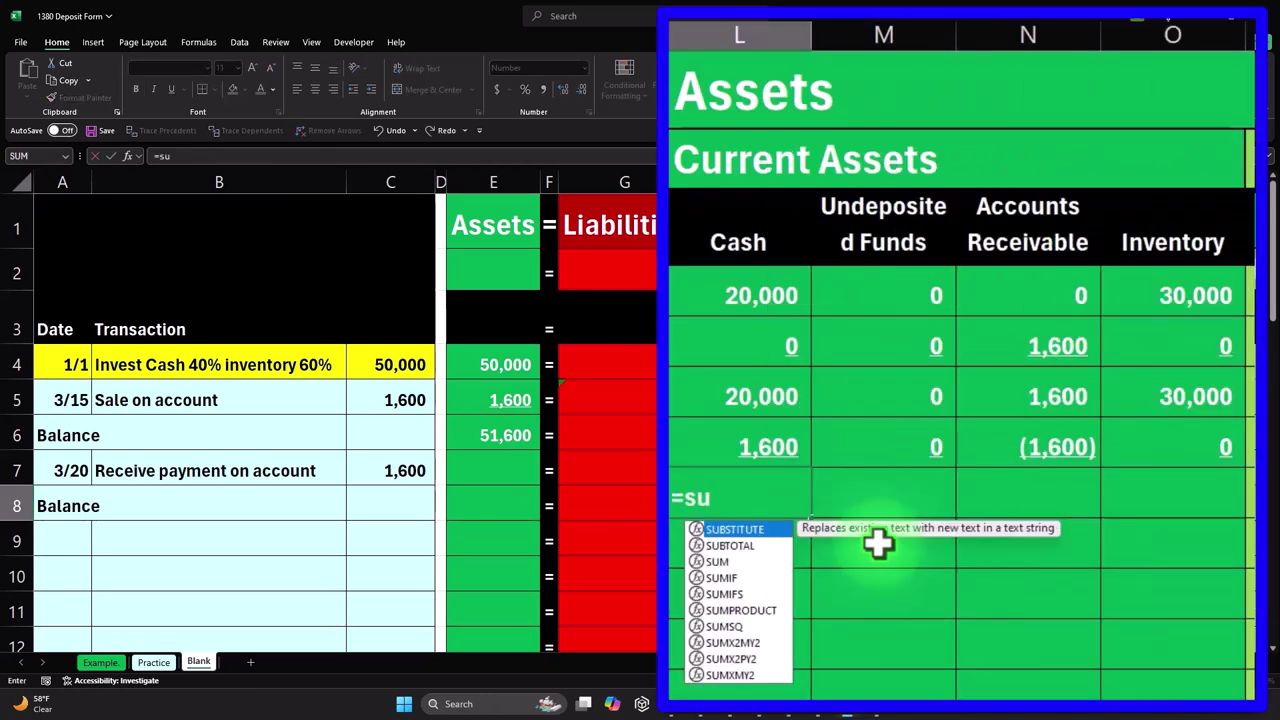
pyautogui.write('m(')
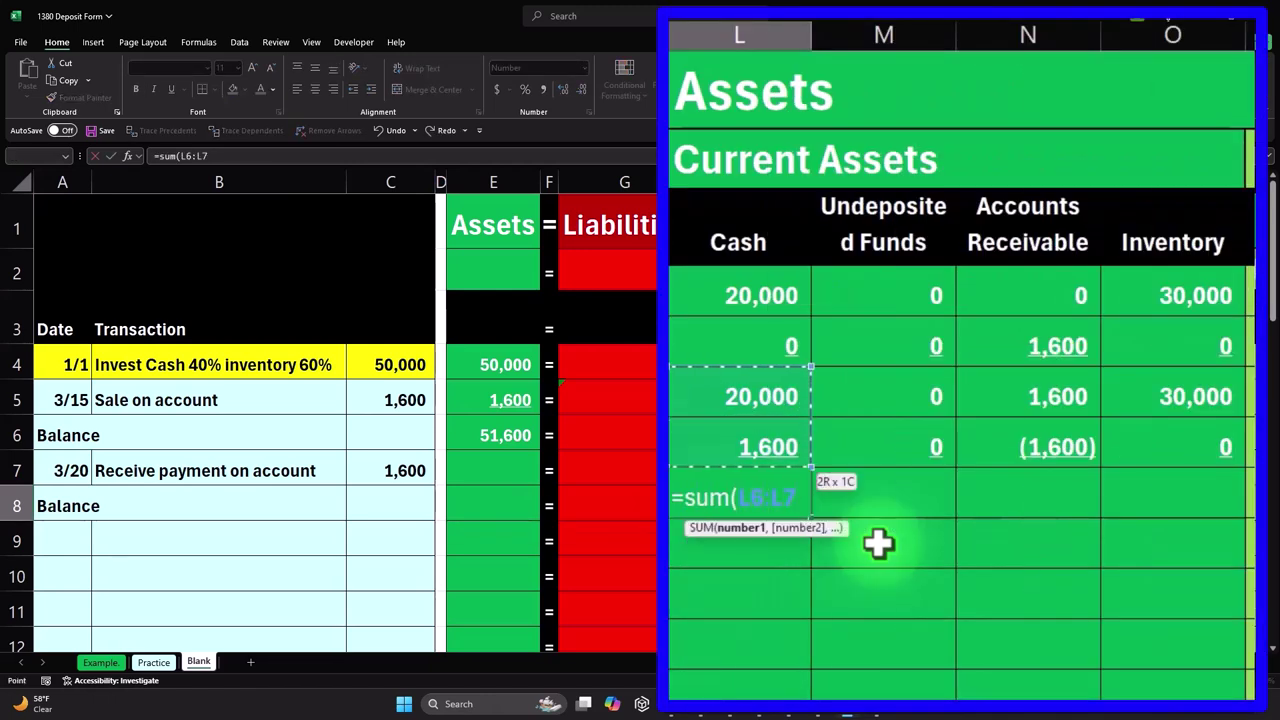
pyautogui.press('Return')
# Copy the L8 balance formula into M8:Q8, S8:V8 and X8:AG8.
pyautogui.click(749, 500)
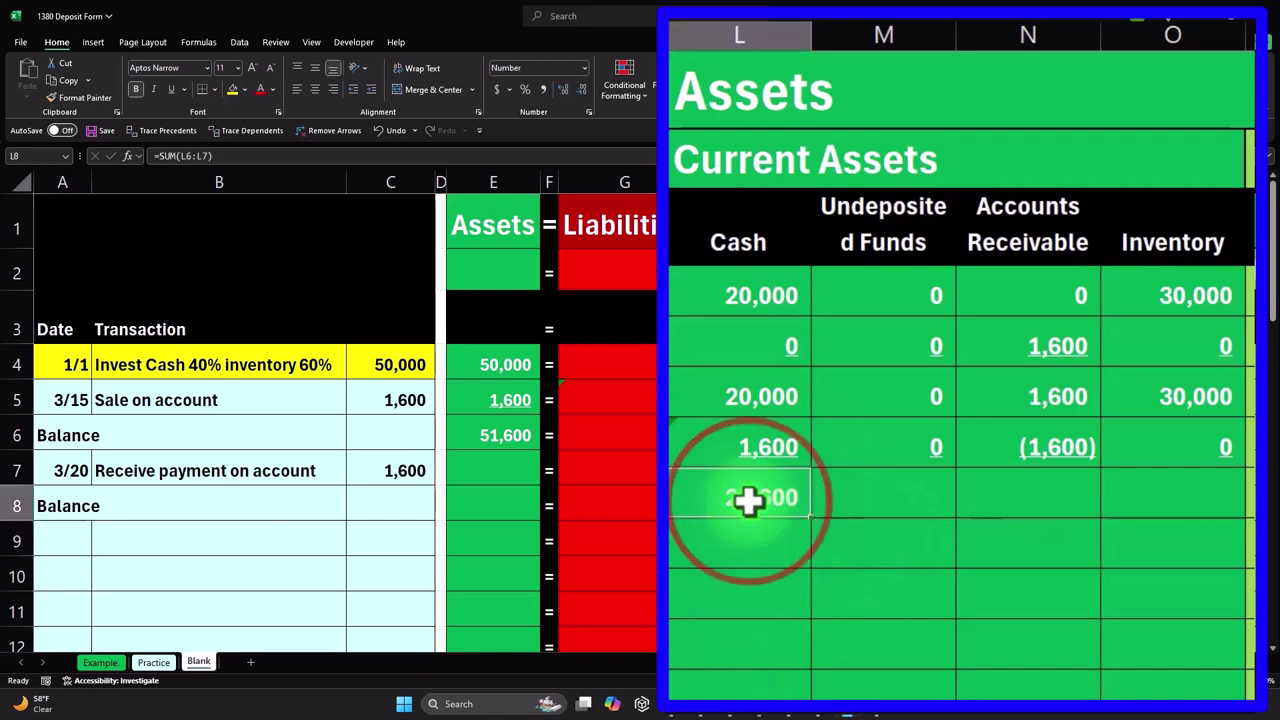
pyautogui.hotkey('ctrl', 'c')
pyautogui.moveTo(989, 509)
pyautogui.mouseDown()
pyautogui.moveTo(1257, 520)
pyautogui.moveTo(1013, 515)
pyautogui.mouseUp()
pyautogui.rightClick(1013, 515)
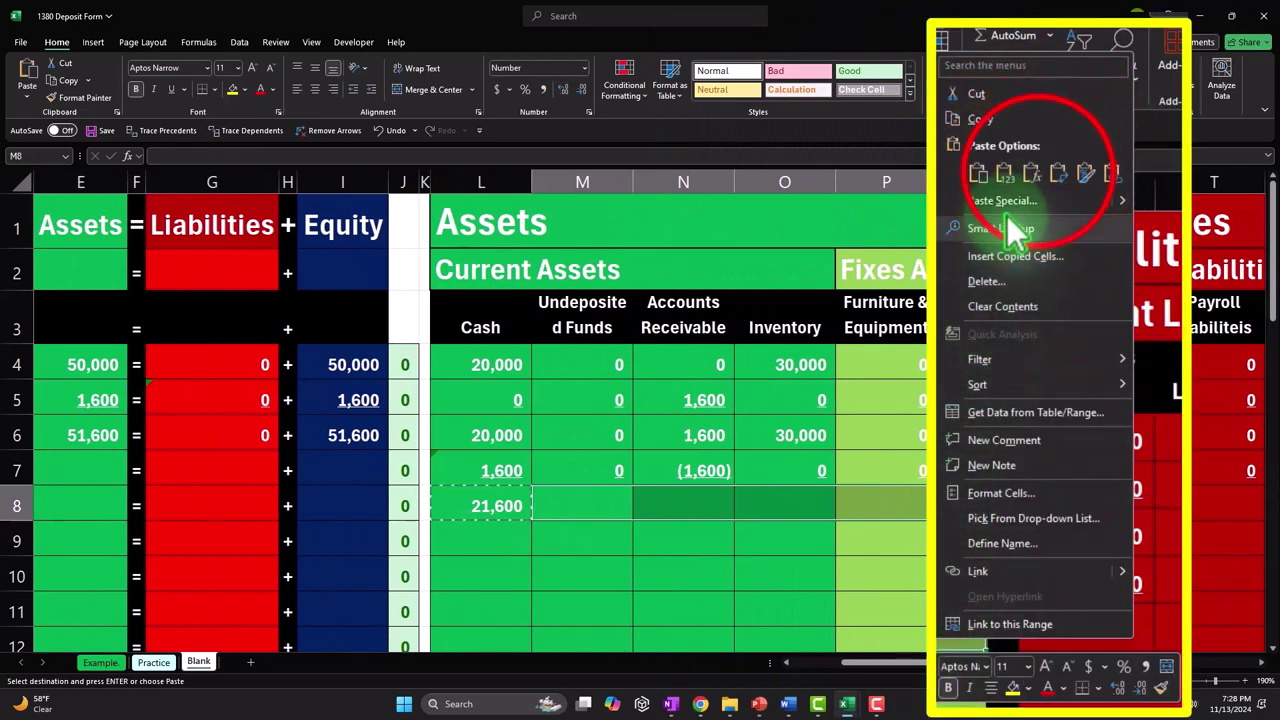
pyautogui.click(1036, 176)
pyautogui.moveTo(1094, 505); pyautogui.dragTo(951, 508)
pyautogui.rightClick(951, 508)
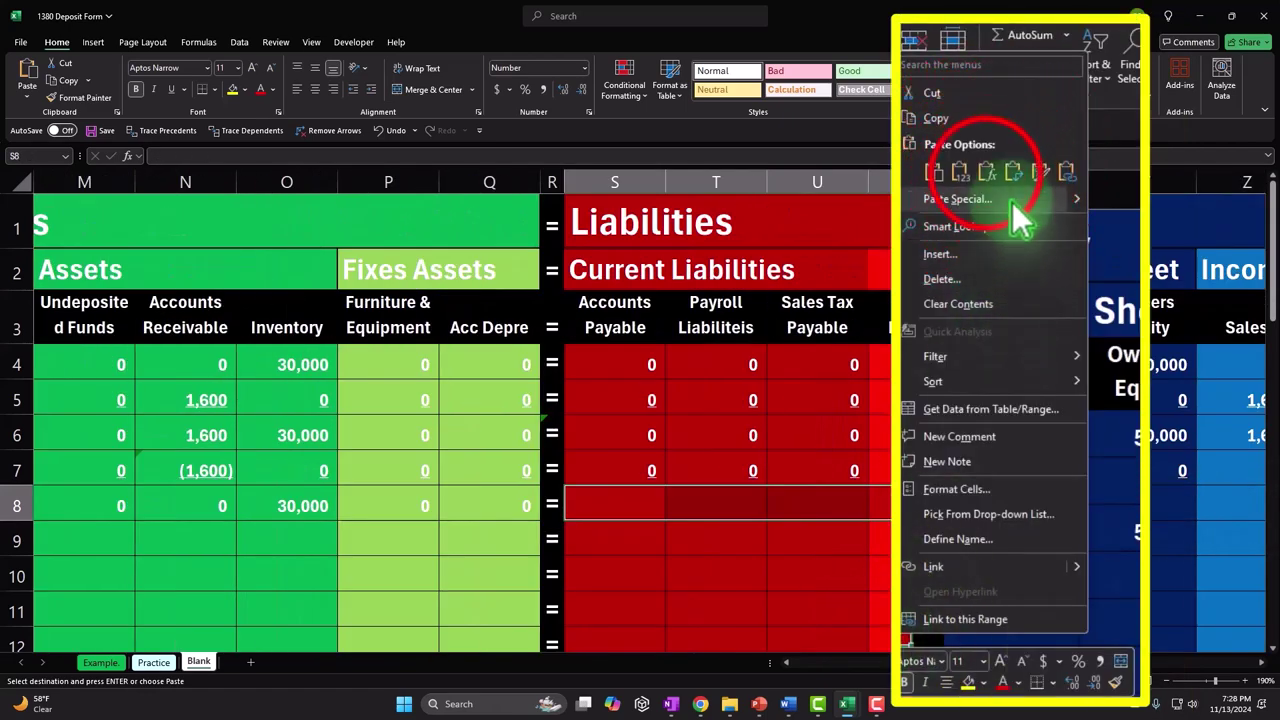
pyautogui.moveTo(1077, 503); pyautogui.dragTo(1131, 509)
pyautogui.rightClick(1131, 509)
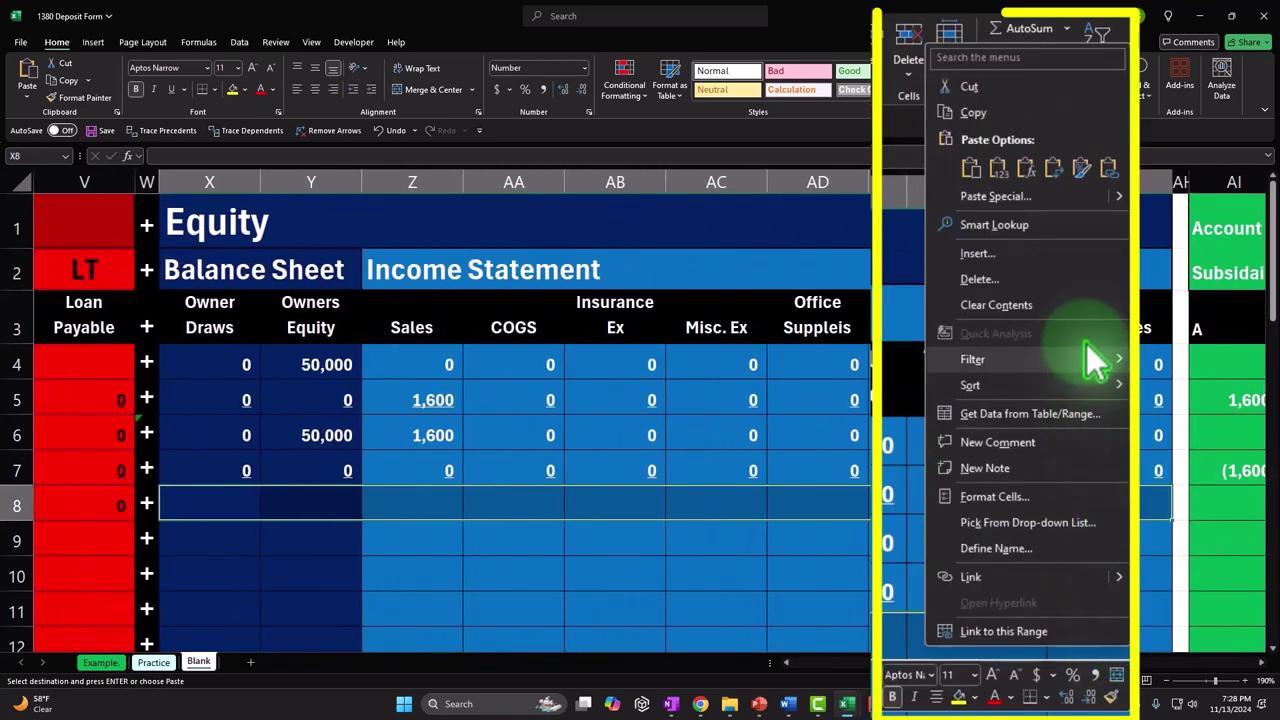
pyautogui.click(1025, 170)
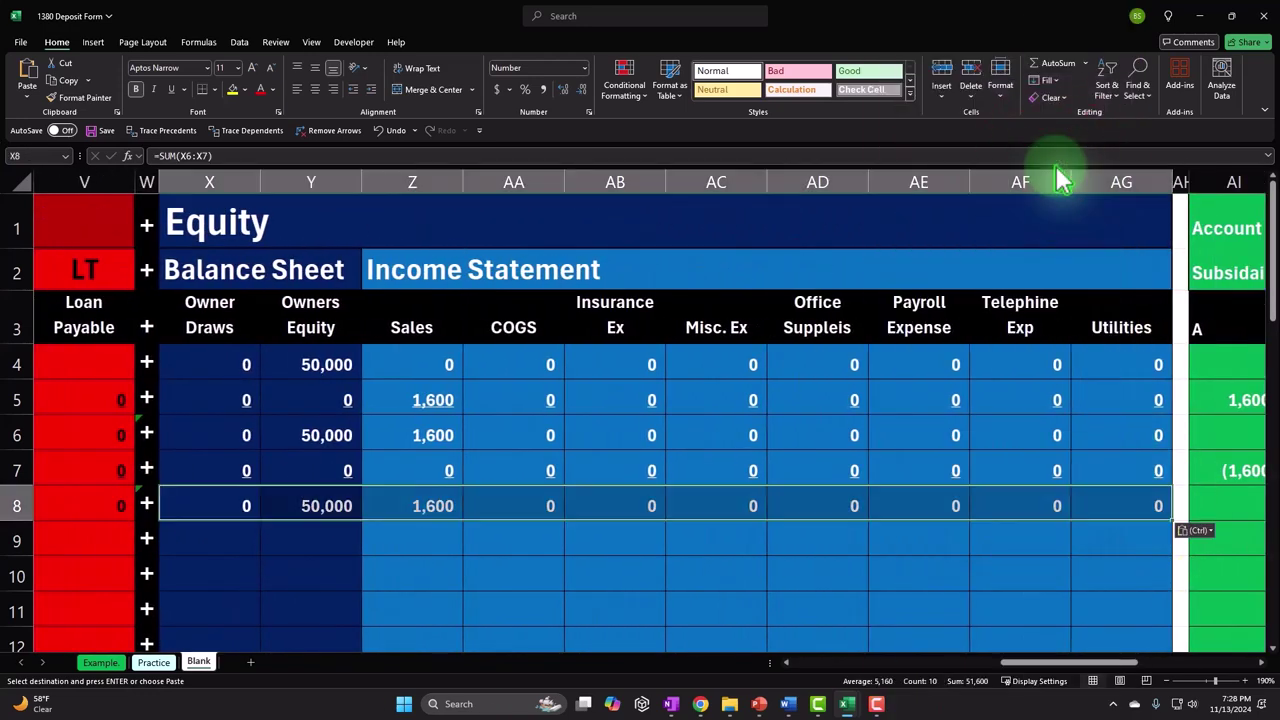
pyautogui.press('Home')
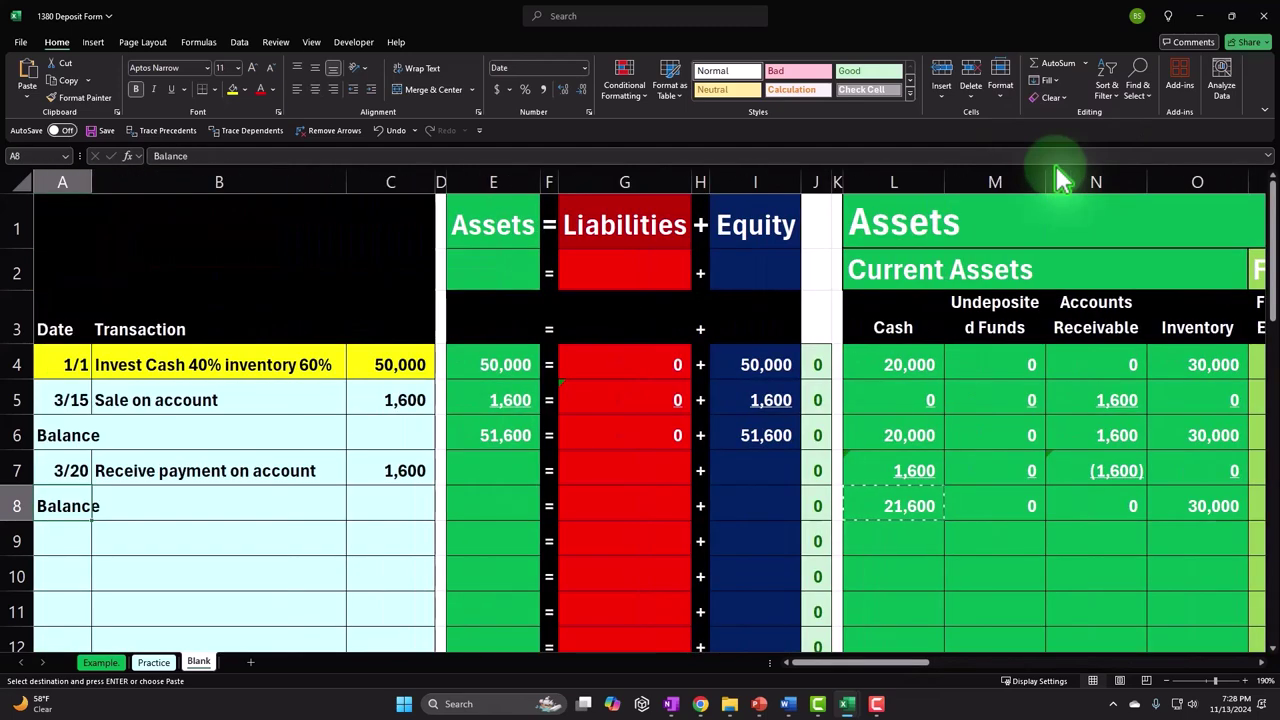
# Extend the total assets formula down through row 8 and check the row 7 cash and receivable entries.
pyautogui.click(494, 430)
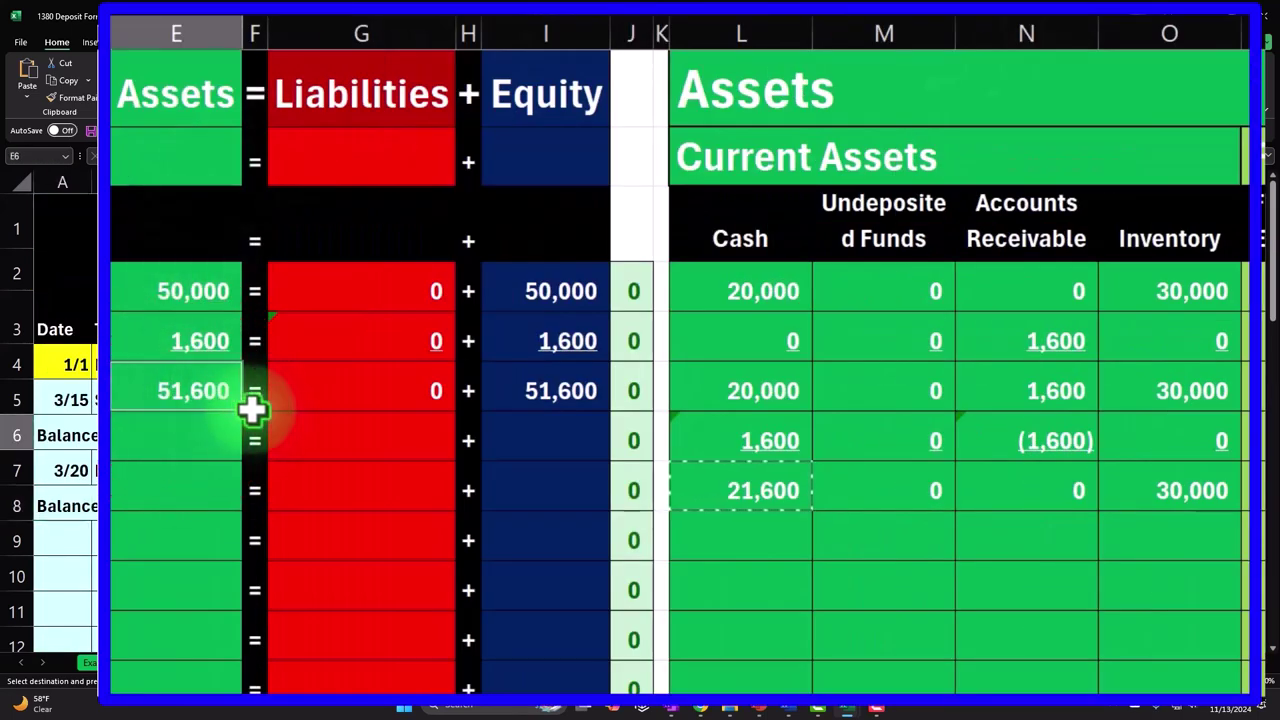
pyautogui.moveTo(248, 406); pyautogui.dragTo(240, 512)
pyautogui.click(220, 443)
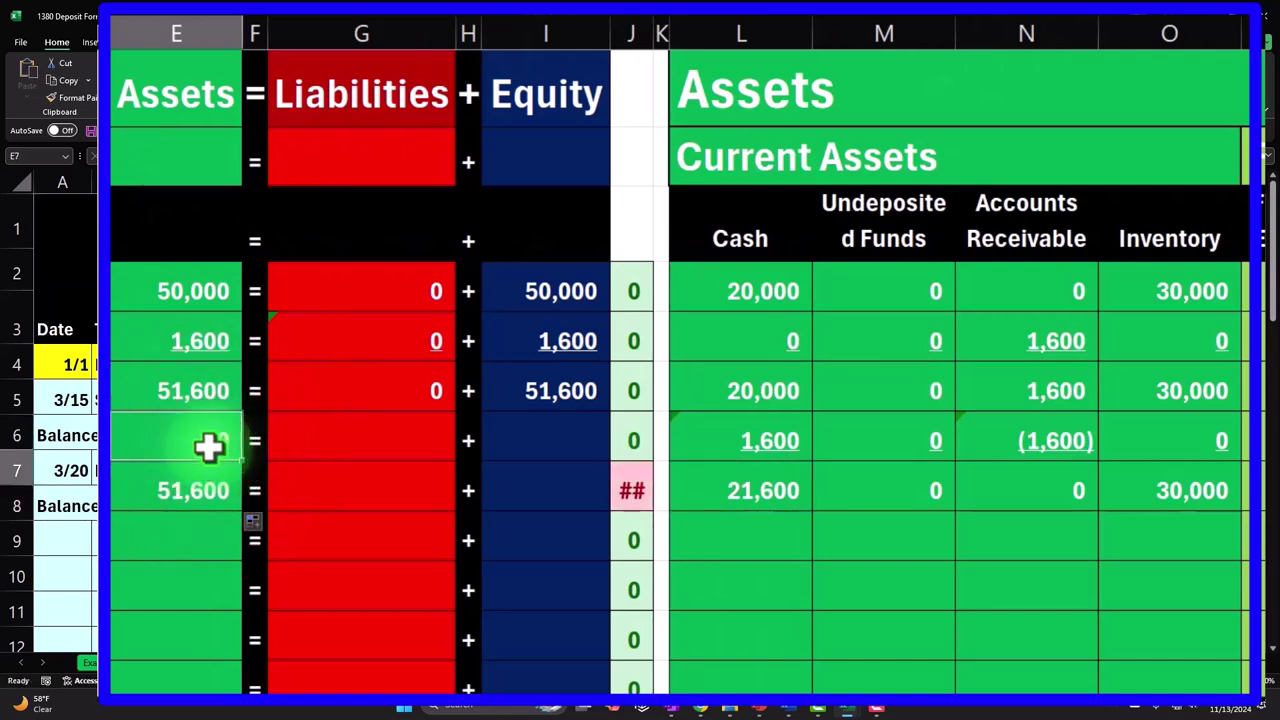
pyautogui.click(750, 433)
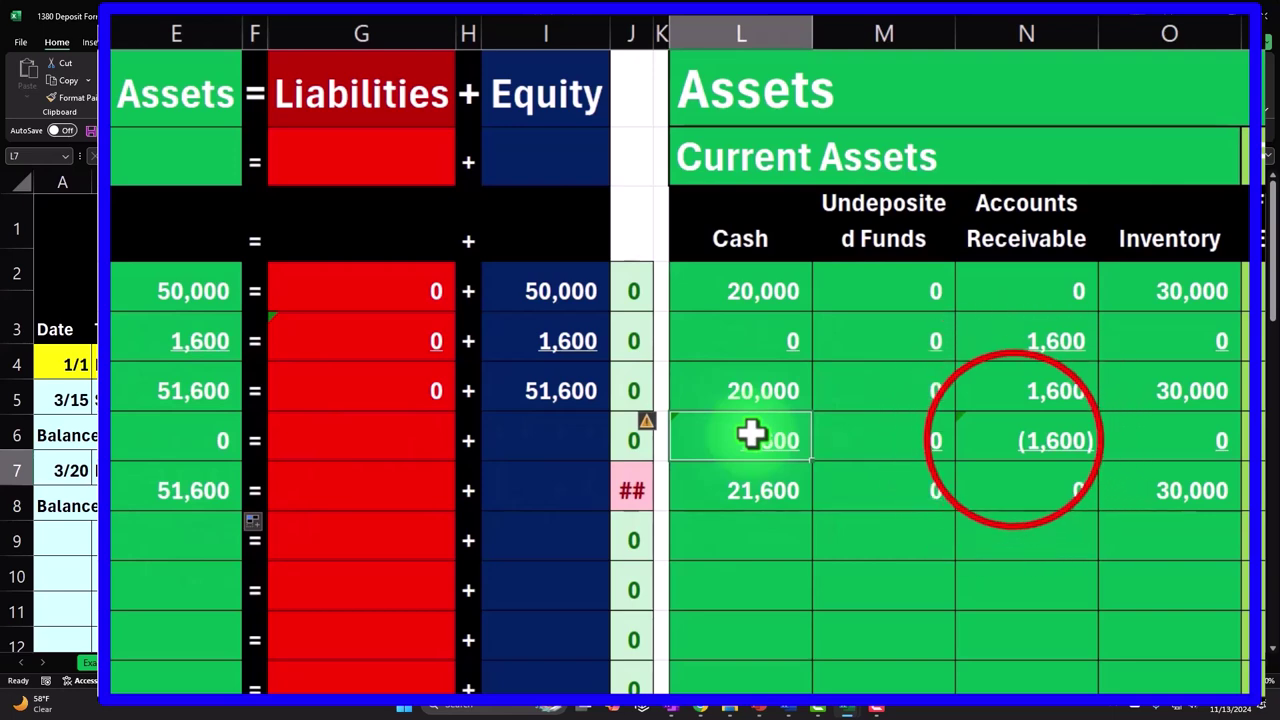
pyautogui.click(1013, 440)
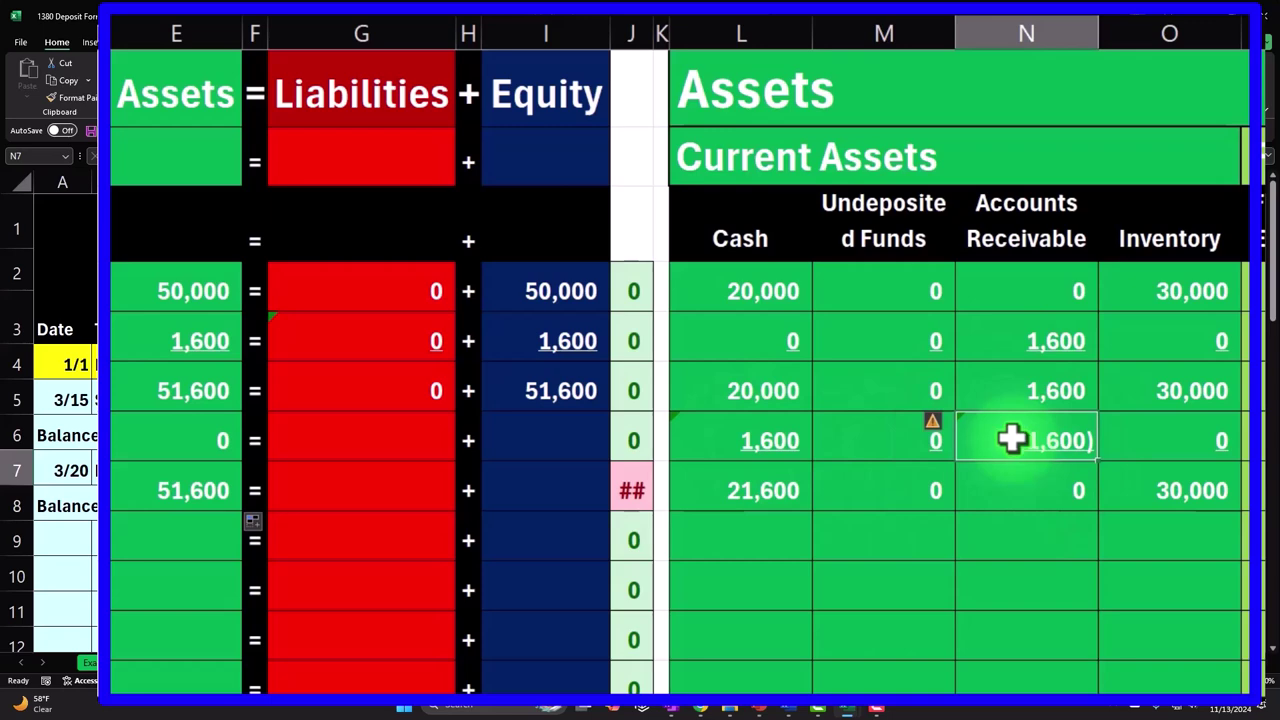
pyautogui.click(566, 340)
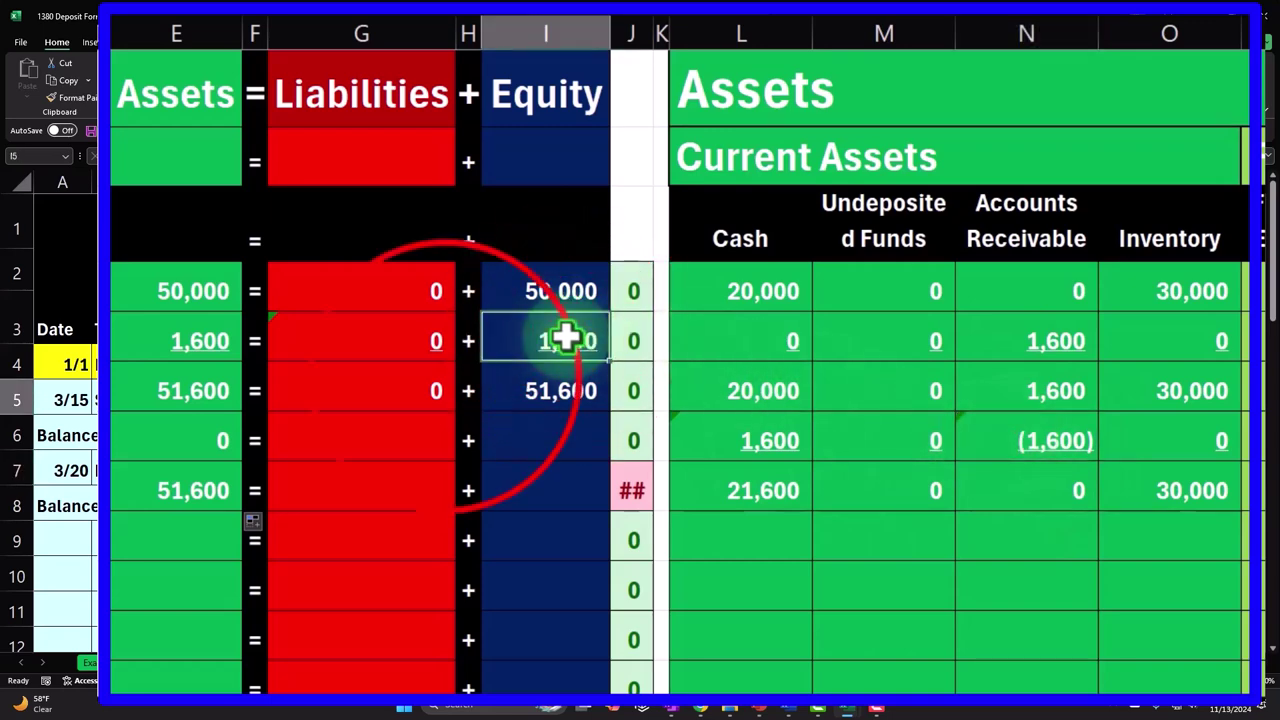
# Copy the zero liabilities and the equity formulas down through row 8 so row 7 totals 0.
pyautogui.click(443, 382)
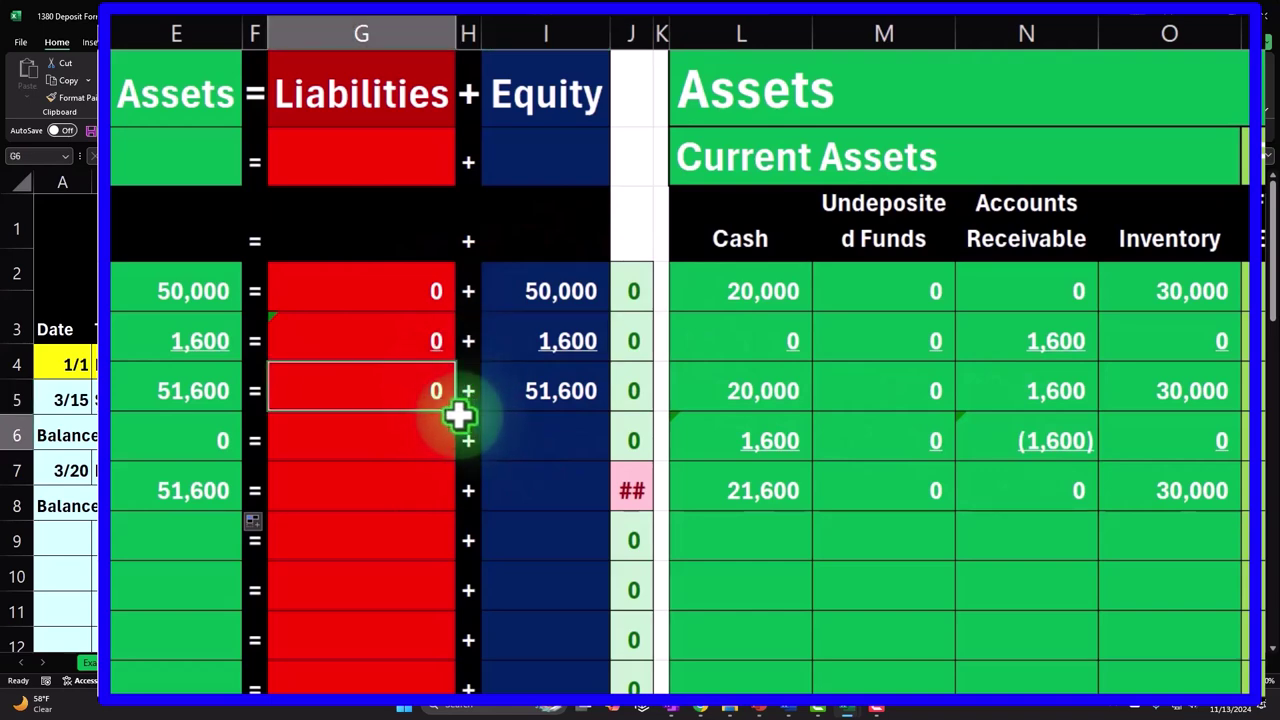
pyautogui.moveTo(458, 414); pyautogui.dragTo(456, 490)
pyautogui.click(598, 402)
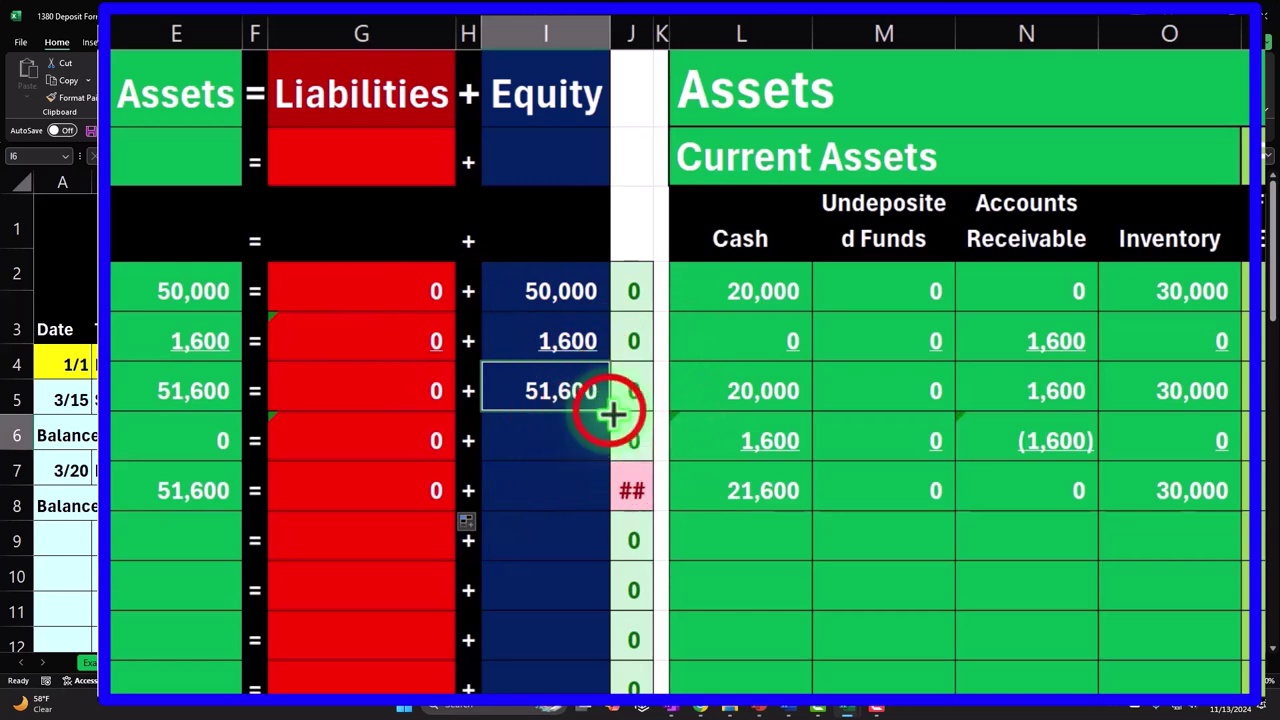
pyautogui.moveTo(610, 410); pyautogui.dragTo(612, 500)
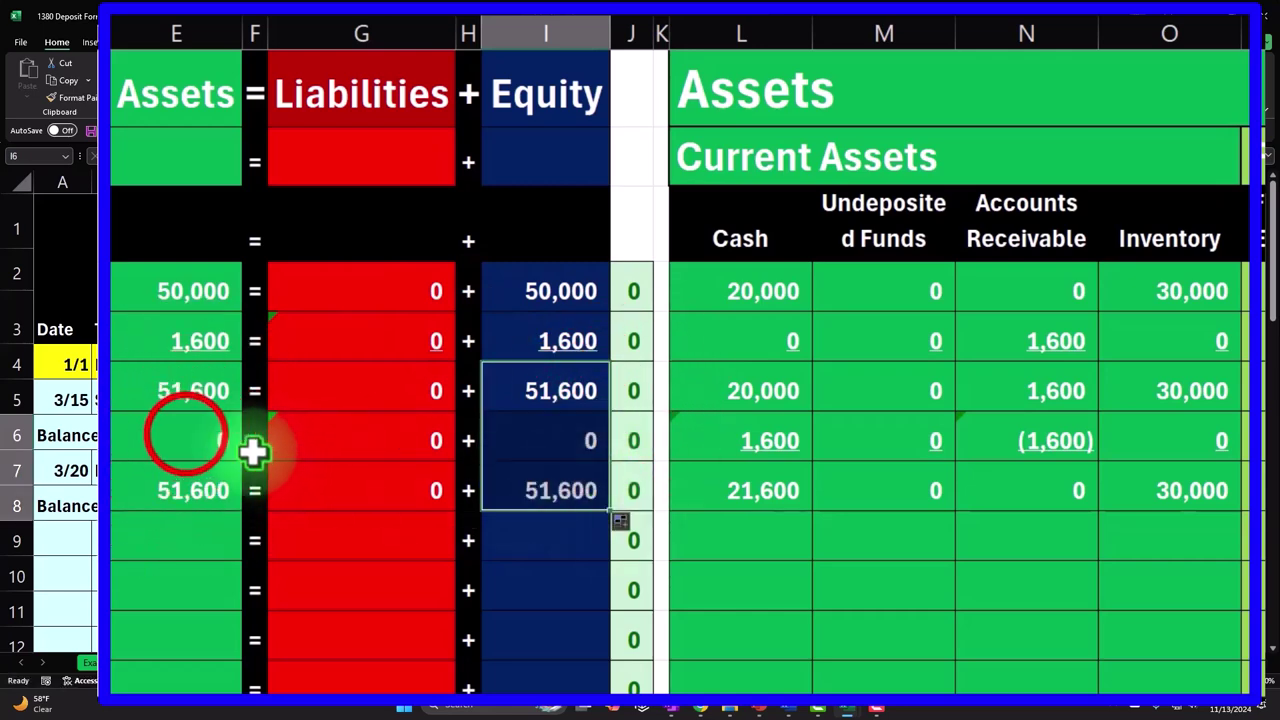
pyautogui.moveTo(225, 441); pyautogui.dragTo(510, 441)
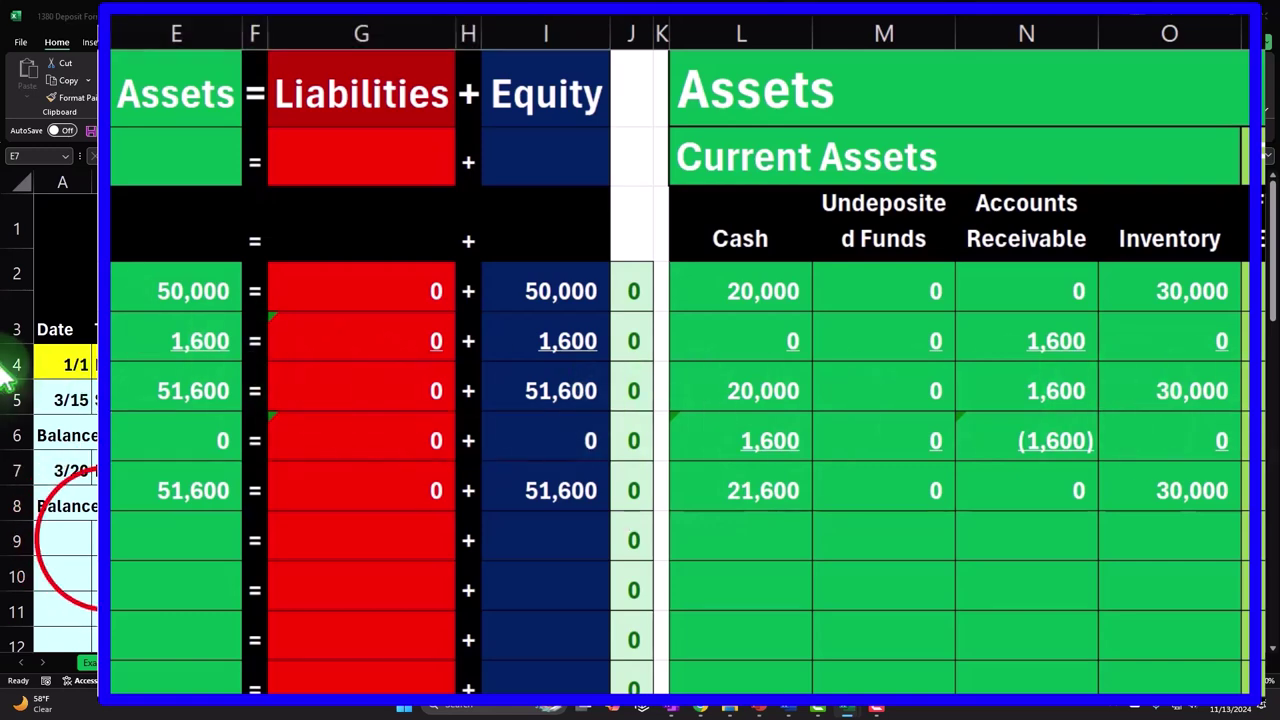
pyautogui.click(62, 538)
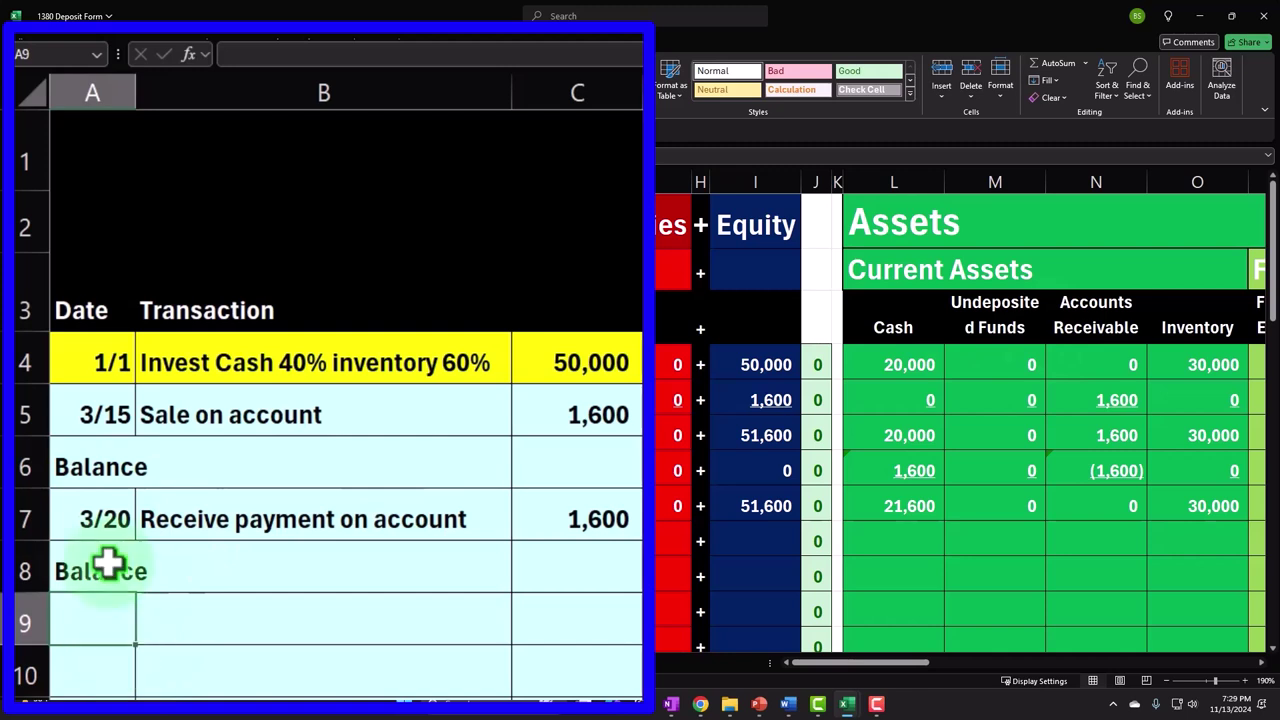
# Enter a 4/15 transaction in row 9 with description =+B5 ('Sale on account') and amount 1,400.
pyautogui.write('4')
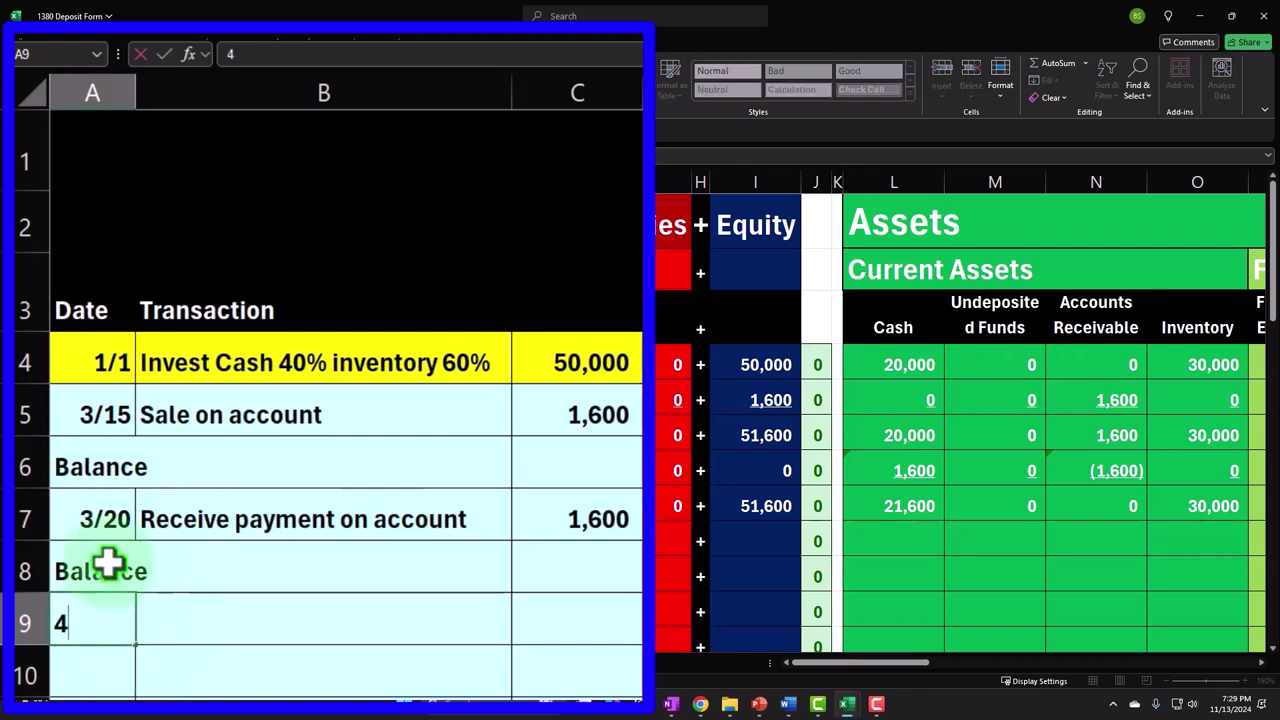
pyautogui.write('85')
pyautogui.press('Tab')
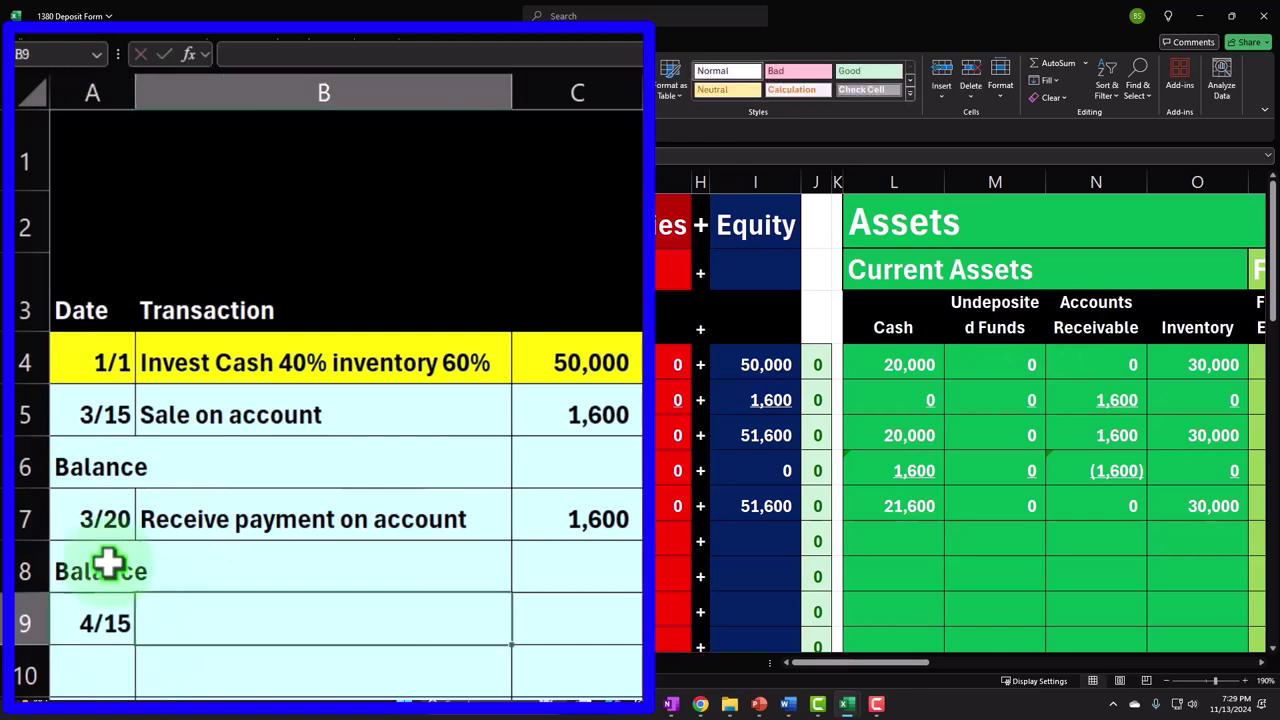
pyautogui.write('+')
pyautogui.press('Up')
pyautogui.press('Up')
pyautogui.press('Up')
pyautogui.press('Up')
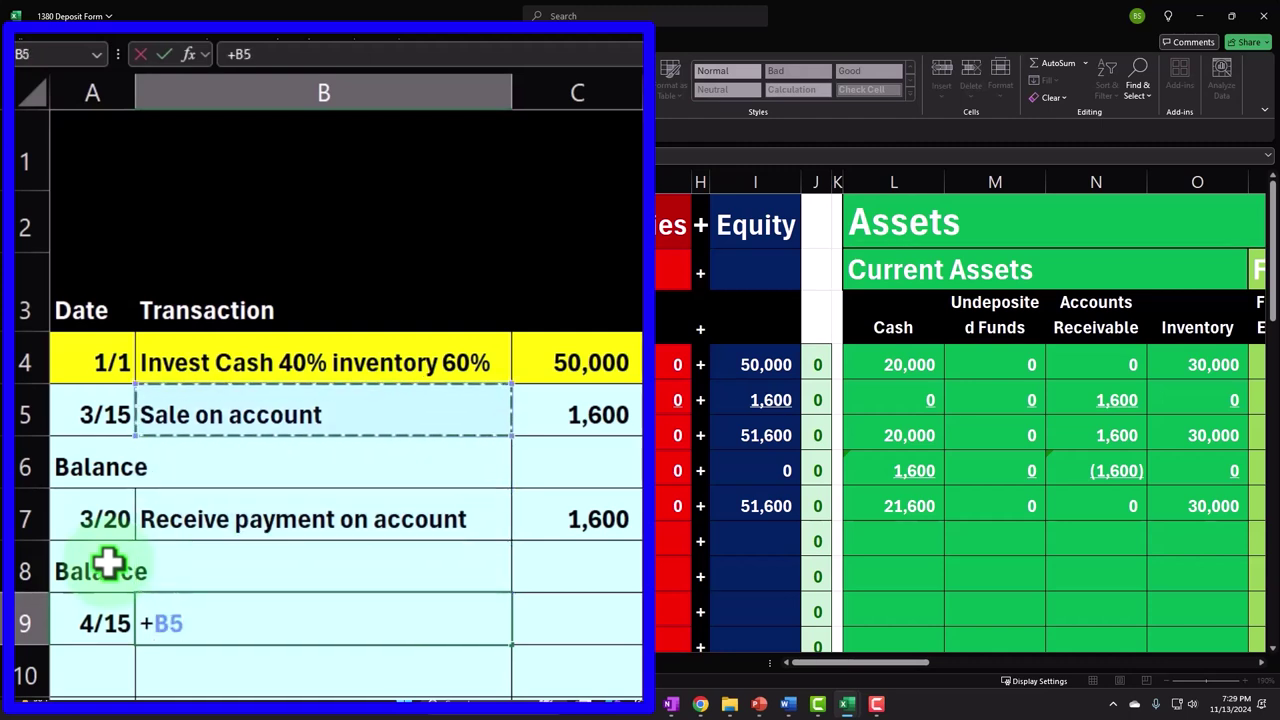
pyautogui.press('Return')
pyautogui.press('Up')
pyautogui.press('Right')
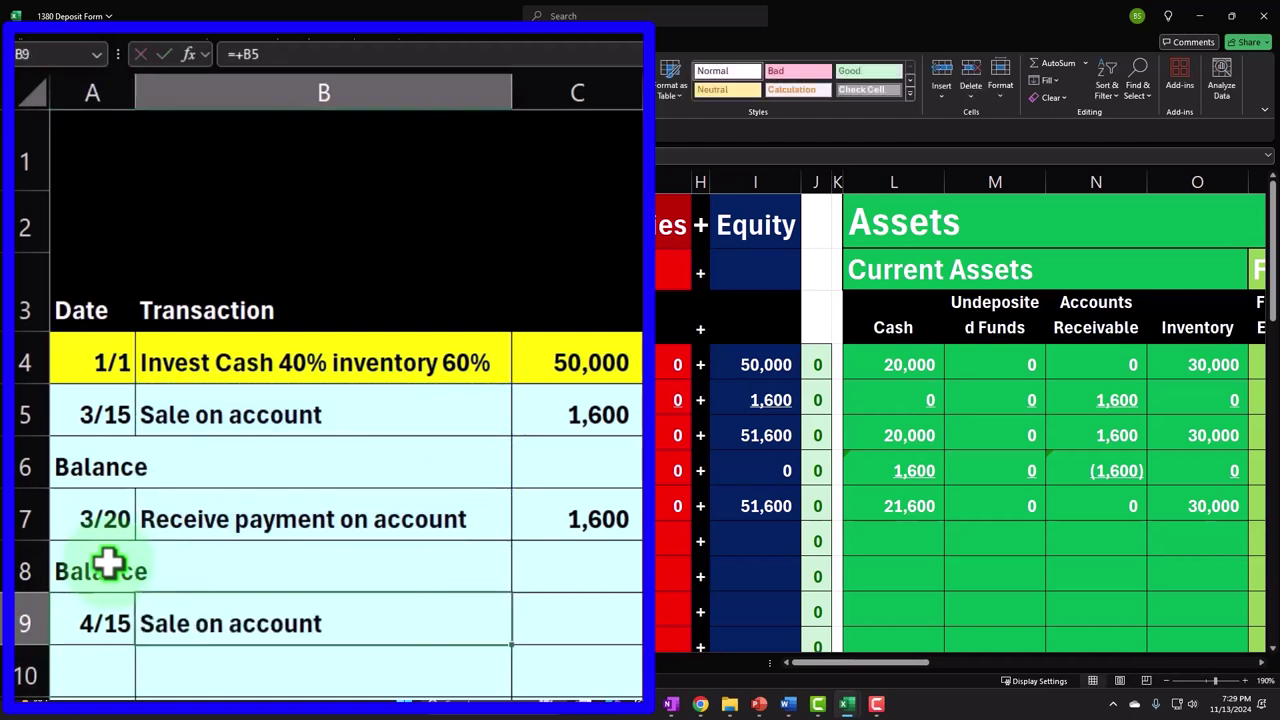
pyautogui.press('Right')
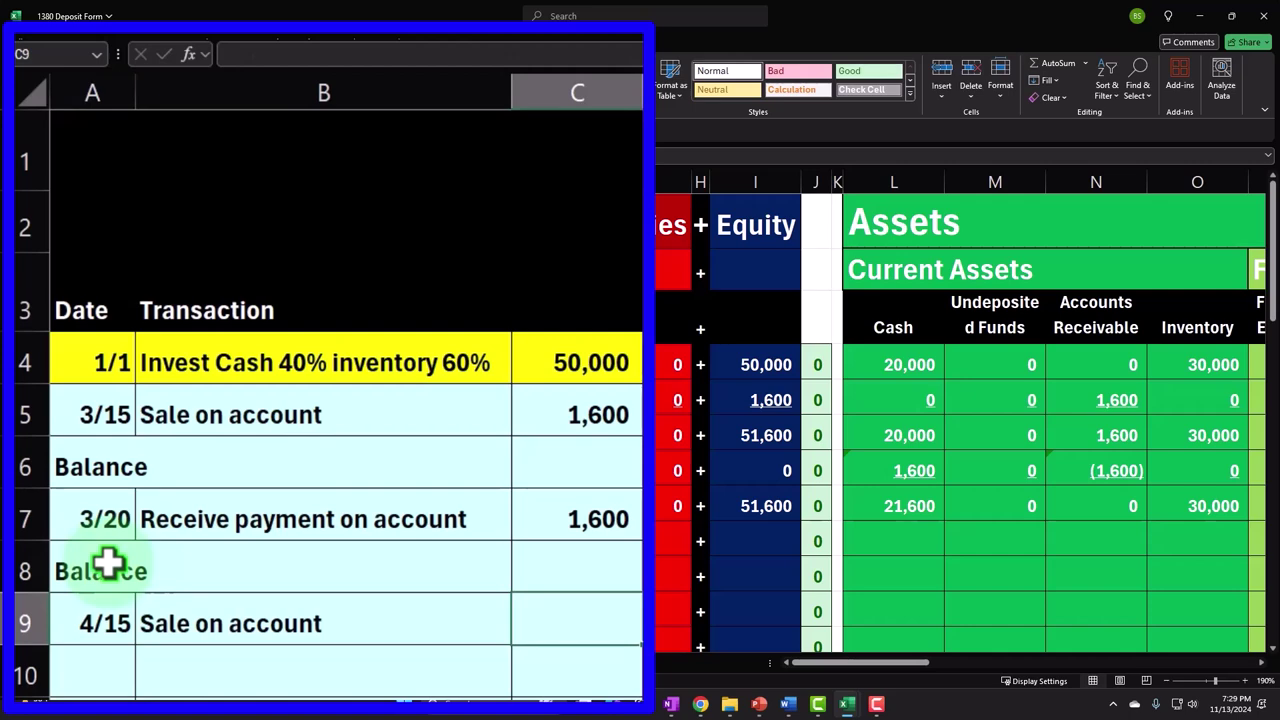
pyautogui.write('1400')
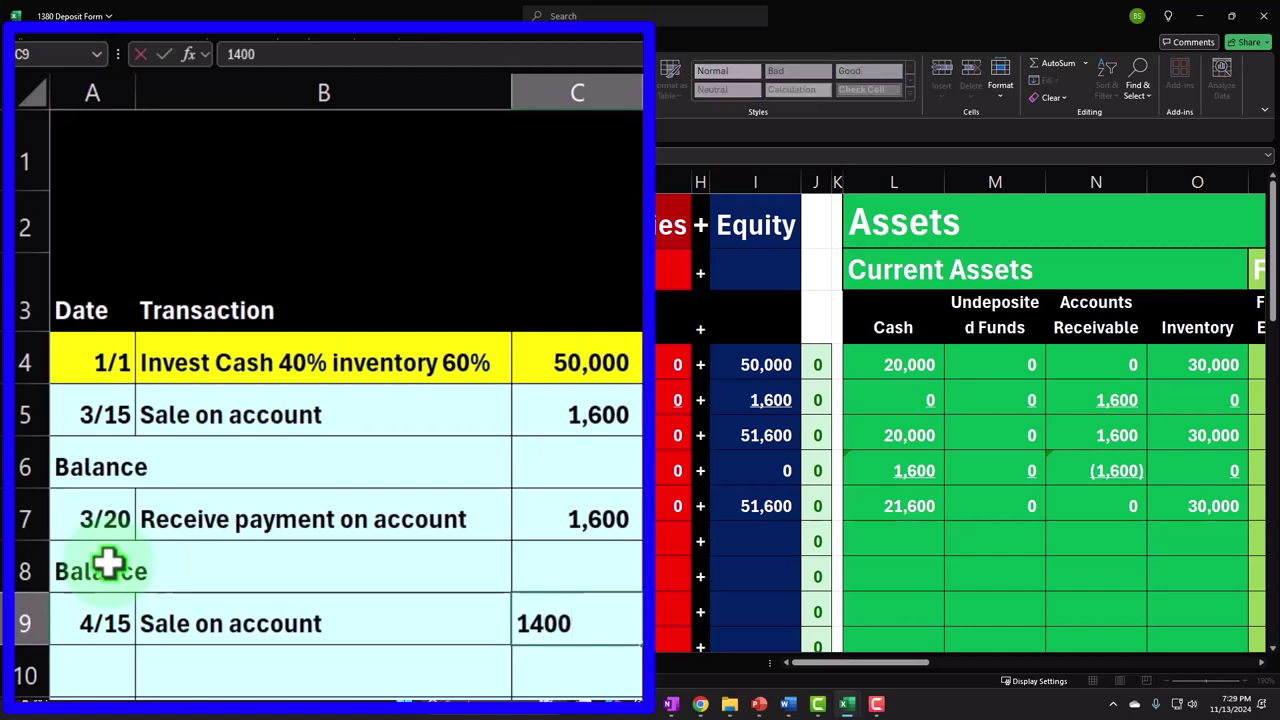
pyautogui.press('Return')
pyautogui.press('Up')
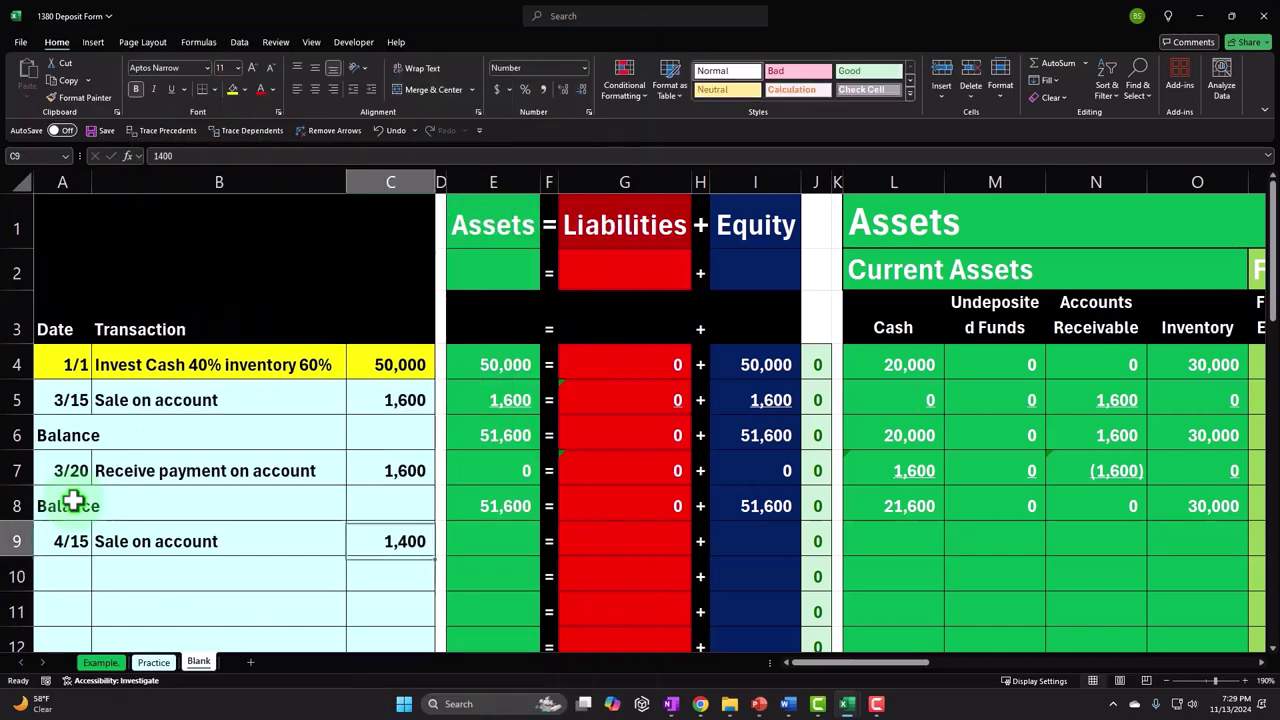
# Post the 1,400 sale to Accounts Receivable with =C9 in N9.
pyautogui.press('Right')
pyautogui.press('Right')
pyautogui.press('Right')
pyautogui.press('Right')
pyautogui.press('Right')
pyautogui.press('Right')
pyautogui.press('Right')
pyautogui.press('Right')
pyautogui.press('Right')
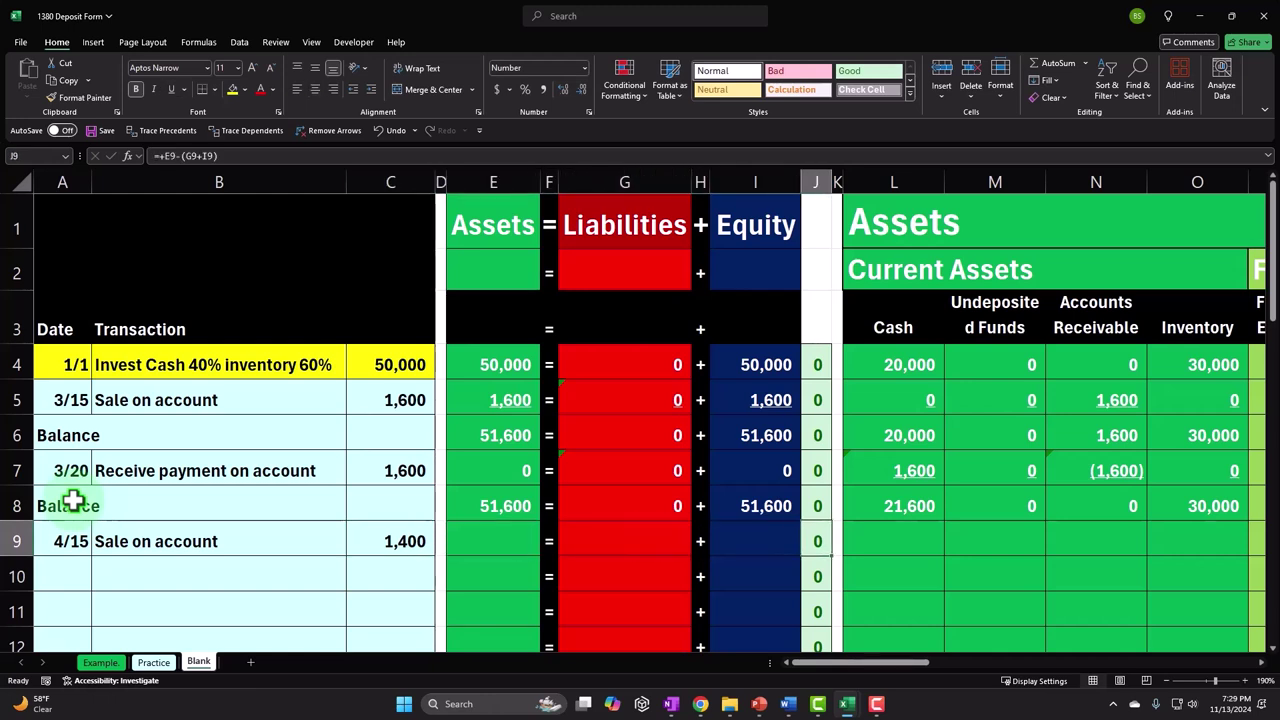
pyautogui.press('Right')
pyautogui.press('Right')
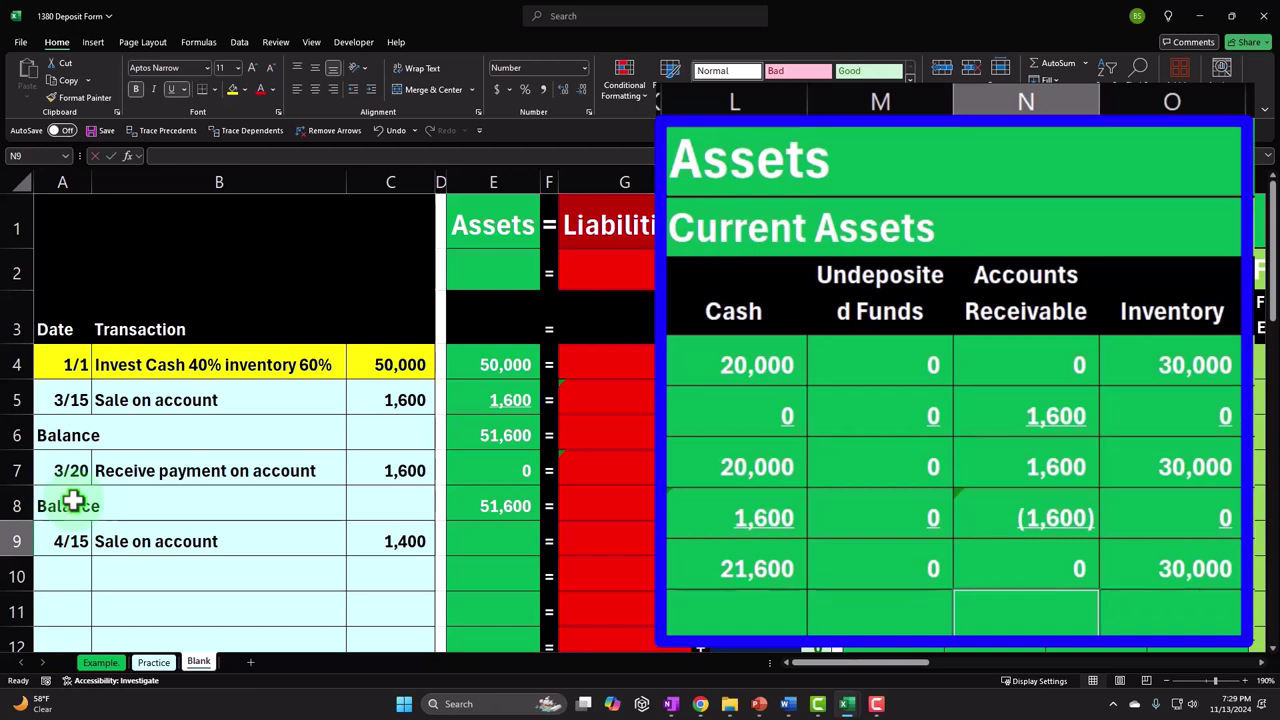
pyautogui.write('=')
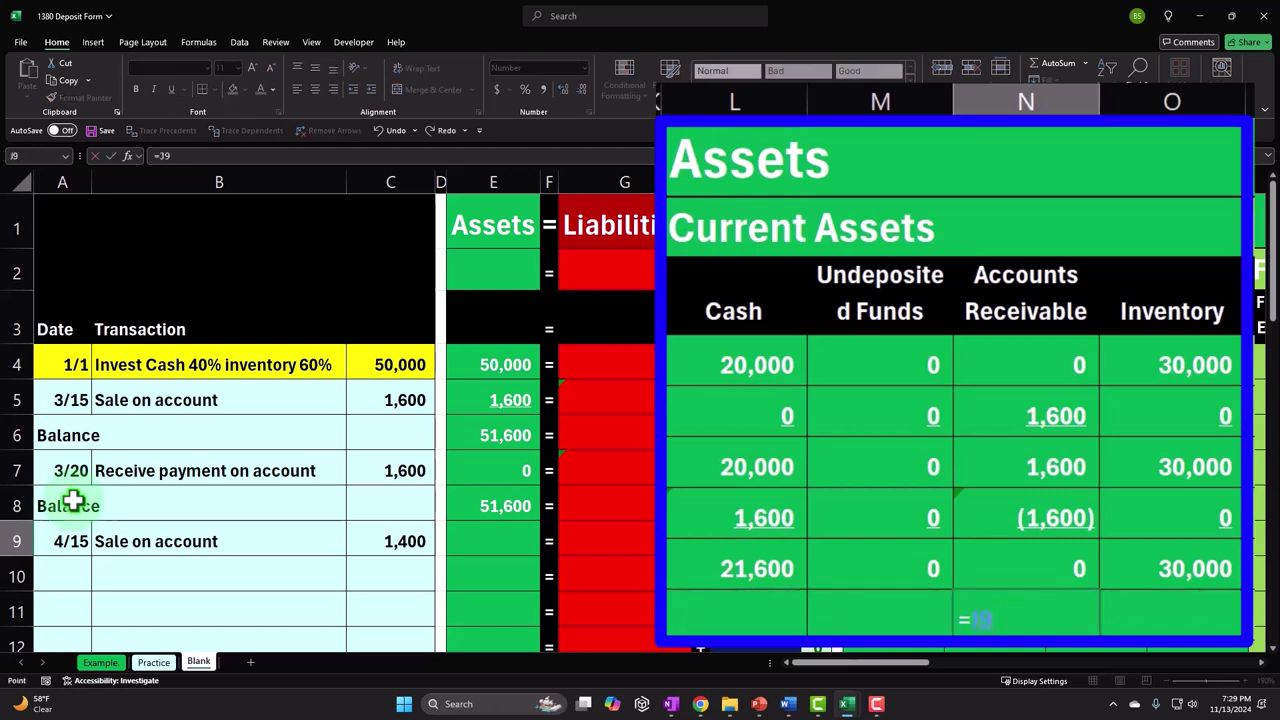
pyautogui.press('Return')
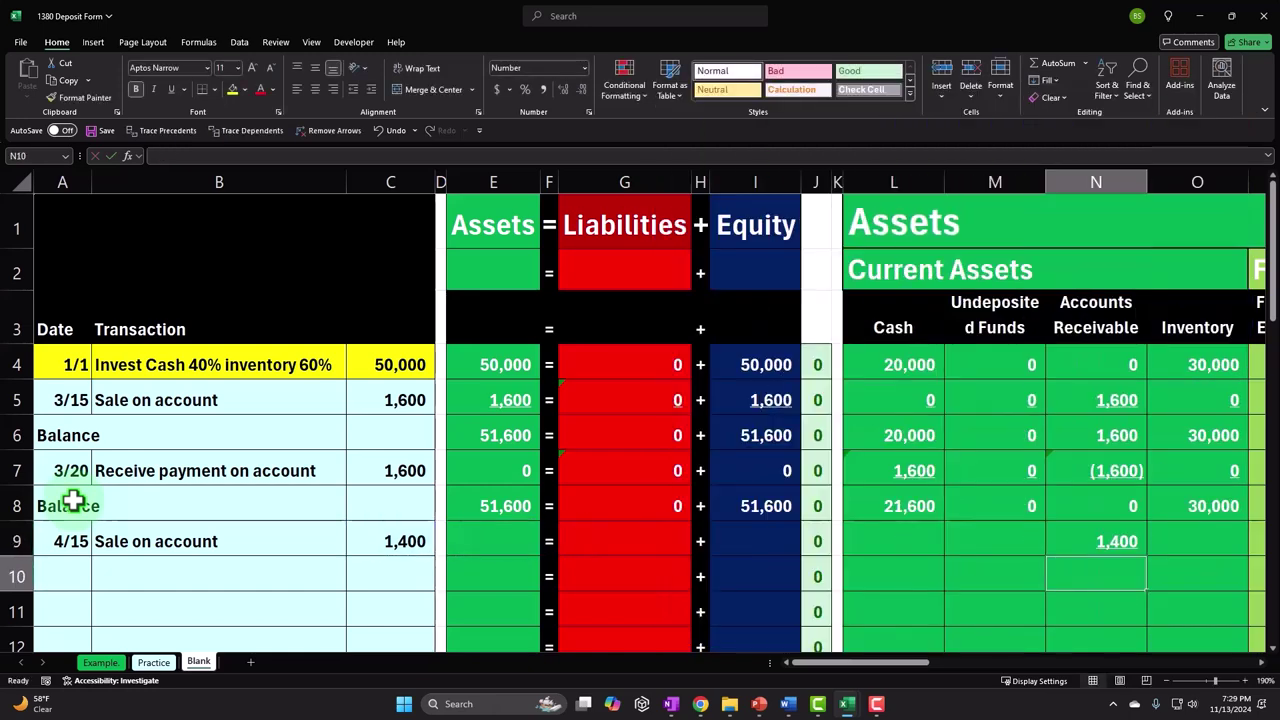
pyautogui.press('Up')
# Post the 1,400 sale to Sales with =C9 in Z9.
pyautogui.press('Right')
pyautogui.press('Right')
pyautogui.press('Right')
pyautogui.press('Right')
pyautogui.press('Right')
pyautogui.press('Right')
pyautogui.press('Right')
pyautogui.press('Right')
pyautogui.press('Right')
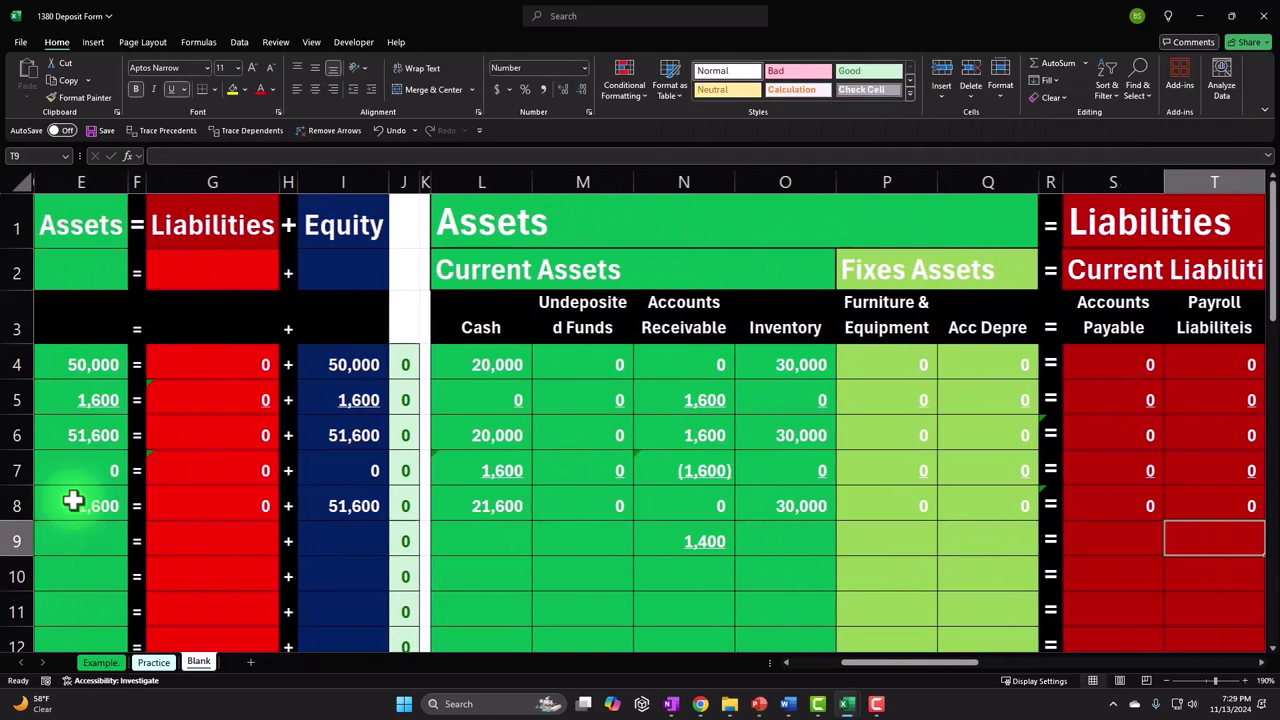
pyautogui.press('Right')
pyautogui.press('Right')
pyautogui.press('Right')
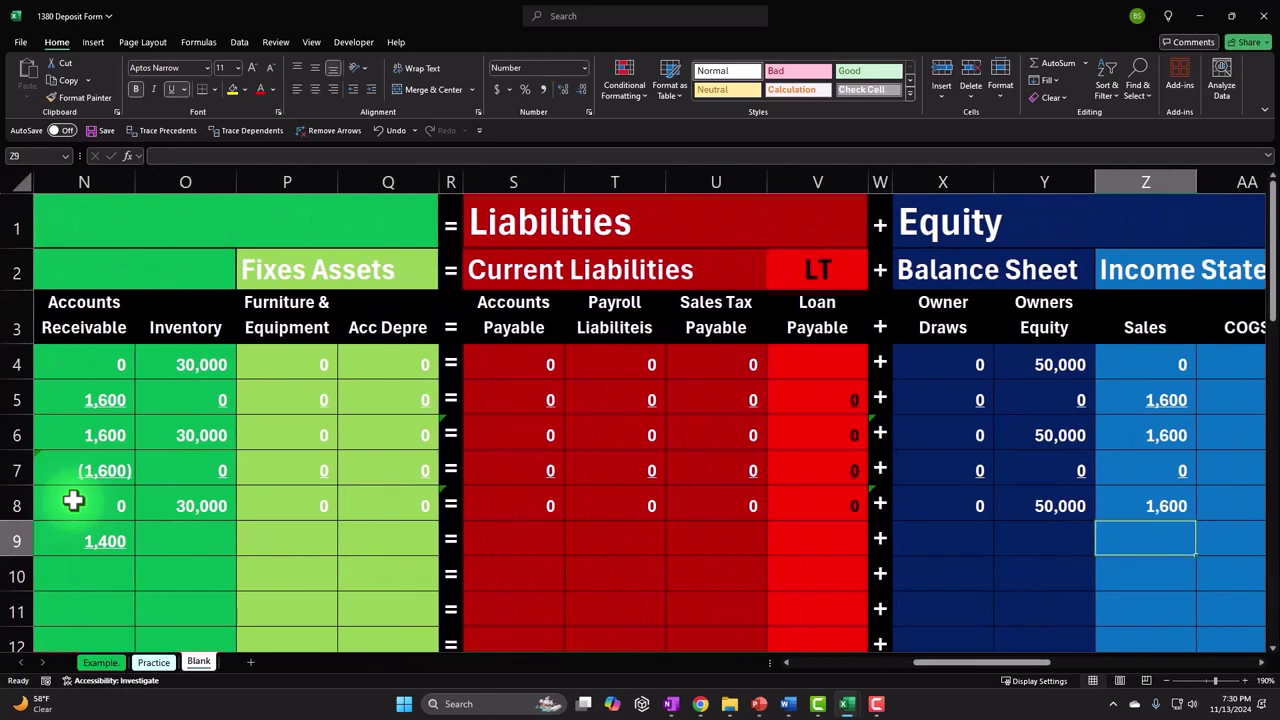
pyautogui.press('Right')
pyautogui.press('Right')
pyautogui.press('Left')
pyautogui.press('Left')
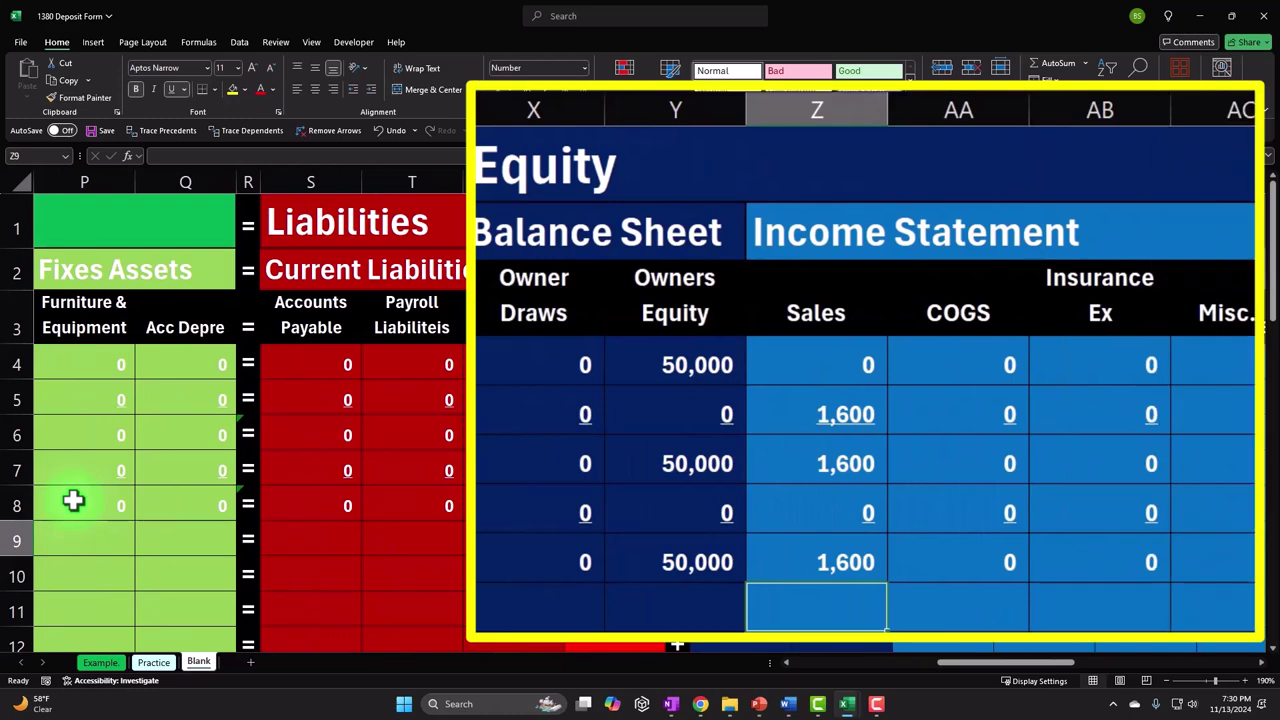
pyautogui.write('=')
pyautogui.press('Left')
pyautogui.press('Left')
pyautogui.press('Left')
pyautogui.press('Left')
pyautogui.press('Left')
pyautogui.press('Left')
pyautogui.press('Left')
pyautogui.press('Left')
pyautogui.press('Left')
pyautogui.press('Left')
pyautogui.press('Left')
pyautogui.press('Left')
pyautogui.press('Left')
pyautogui.press('Left')
pyautogui.press('Left')
pyautogui.press('Left')
pyautogui.press('Left')
pyautogui.press('Left')
pyautogui.press('Left')
pyautogui.press('Left')
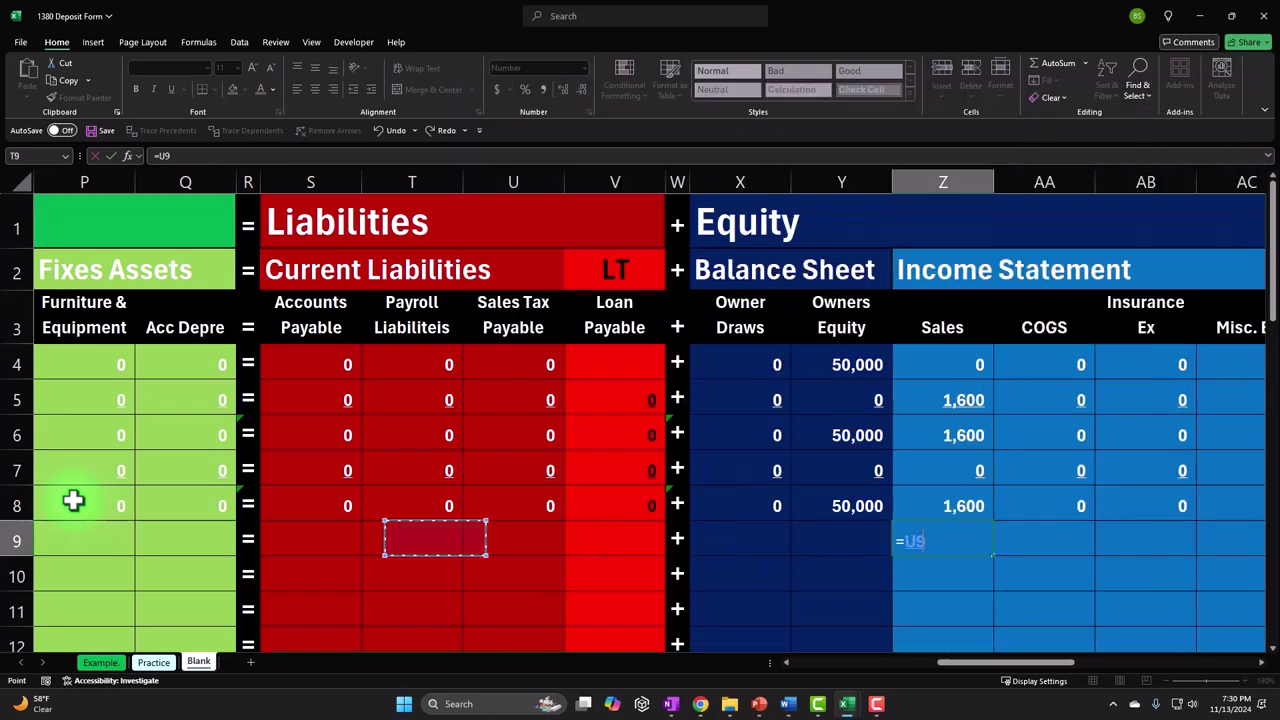
pyautogui.press('Left')
pyautogui.press('Left')
pyautogui.press('Left')
pyautogui.press('Left')
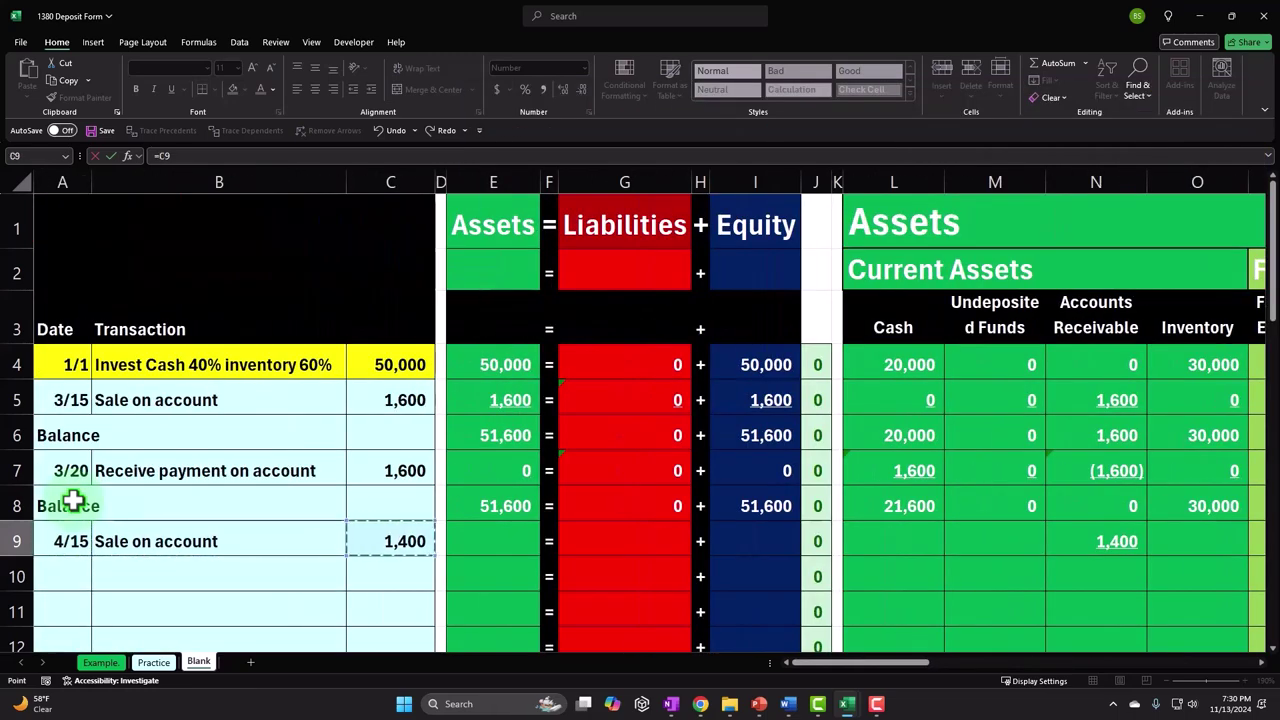
pyautogui.press('Return')
pyautogui.press('Up')
pyautogui.press('Right')
pyautogui.press('Right')
pyautogui.press('Right')
pyautogui.press('Right')
pyautogui.press('Right')
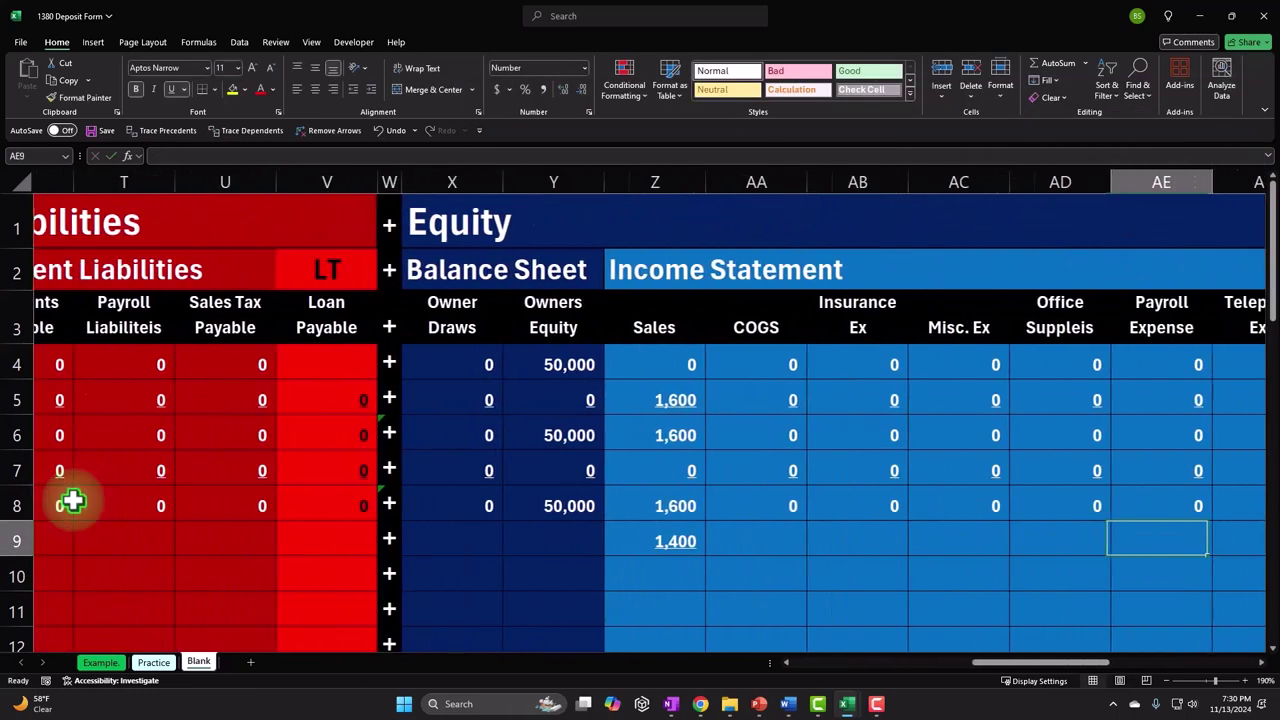
pyautogui.press('Right')
pyautogui.press('Right')
pyautogui.press('Right')
pyautogui.press('Right')
pyautogui.press('Right')
pyautogui.press('Right')
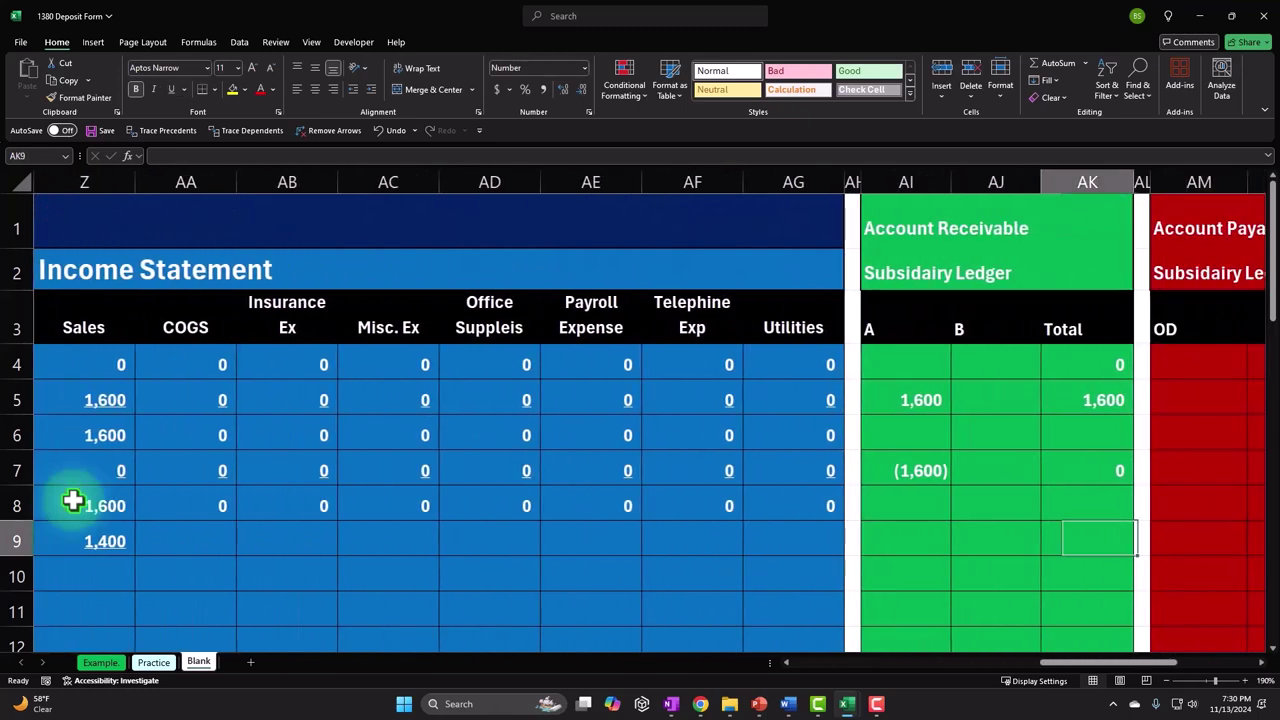
# Record customer B's 1,400 receivable in row 9 of the subsidiary ledger, referencing the sale amount.
pyautogui.press('Left')
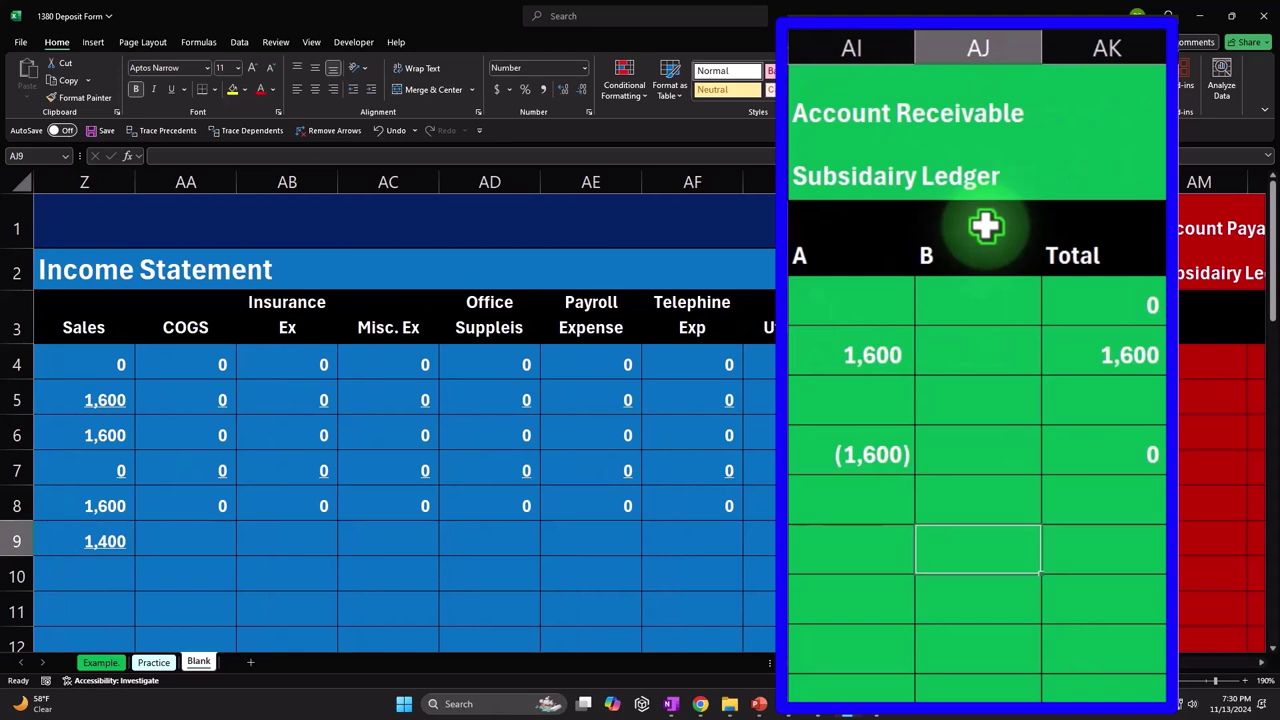
pyautogui.write('=')
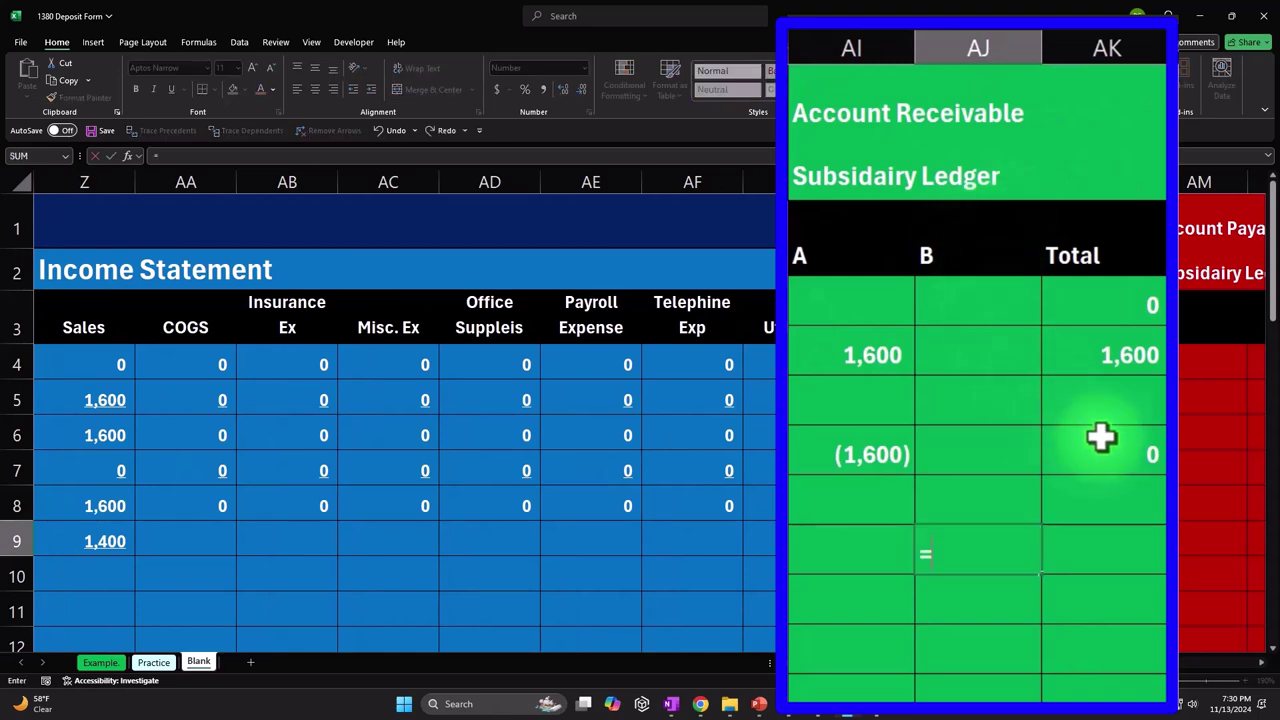
pyautogui.press('Left')
pyautogui.press('Left')
pyautogui.press('Left')
pyautogui.press('Left')
pyautogui.press('Left')
pyautogui.press('Left')
pyautogui.press('Left')
pyautogui.press('Left')
pyautogui.press('Left')
pyautogui.press('Left')
pyautogui.press('Left')
pyautogui.press('Left')
pyautogui.press('Left')
pyautogui.press('Left')
pyautogui.press('Left')
pyautogui.press('Left')
pyautogui.press('Left')
pyautogui.press('Left')
pyautogui.press('Left')
pyautogui.press('Left')
pyautogui.press('Left')
pyautogui.press('Left')
pyautogui.press('Left')
pyautogui.press('Left')
pyautogui.press('Left')
pyautogui.press('Left')
pyautogui.press('Left')
pyautogui.press('Left')
pyautogui.press('Left')
pyautogui.press('Left')
pyautogui.press('Left')
pyautogui.press('Left')
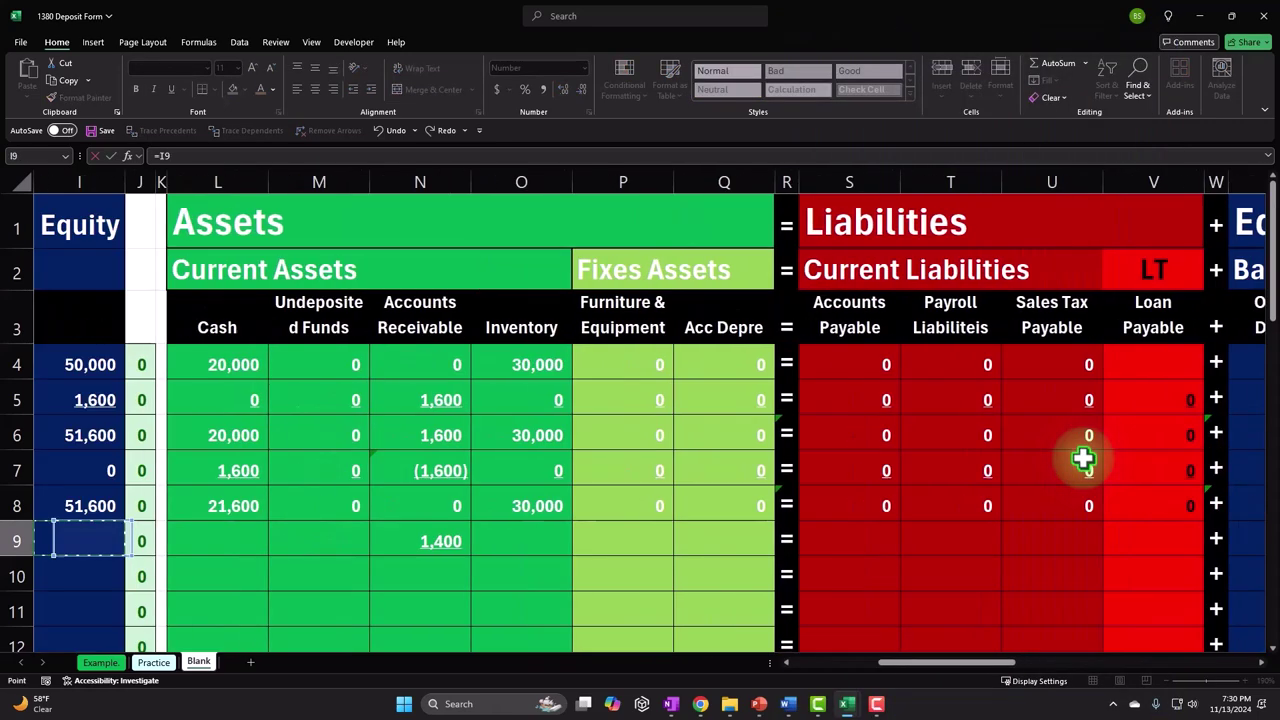
pyautogui.press('Return')
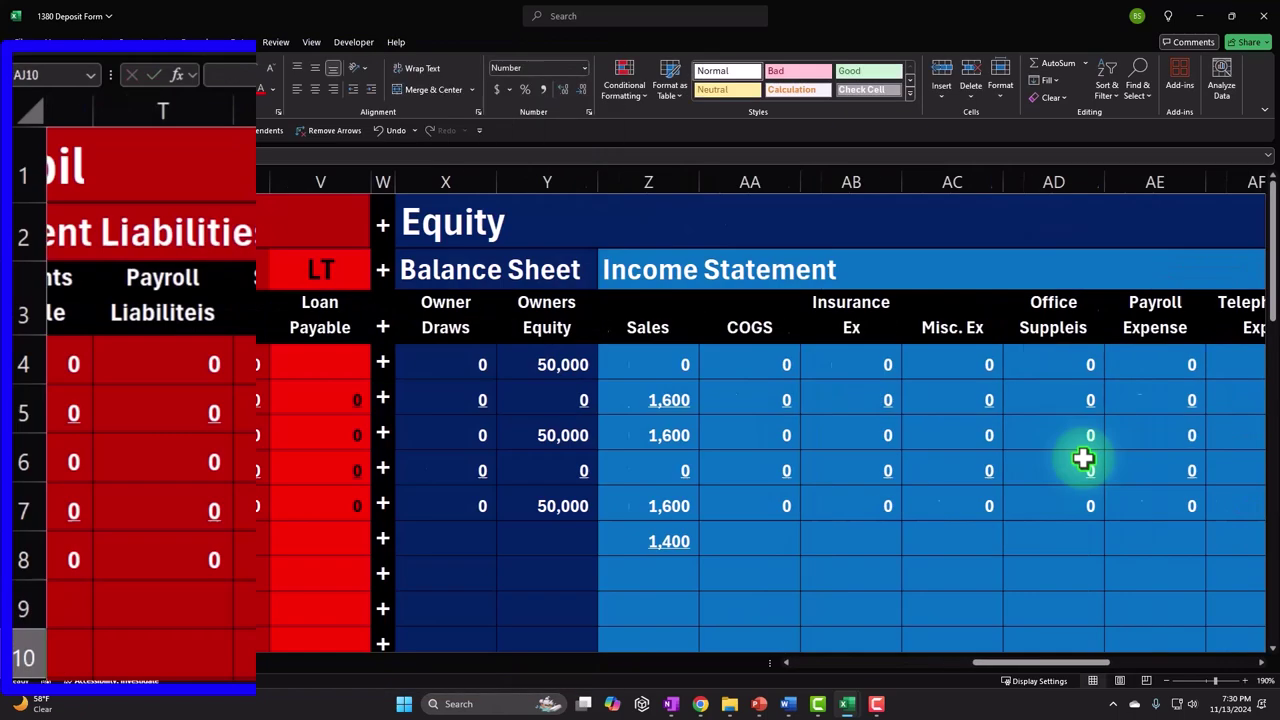
# Set the AK9 ledger total to =AK7+SUM(AI9:AJ9), showing 1,400.
pyautogui.press('Left')
pyautogui.press('Left')
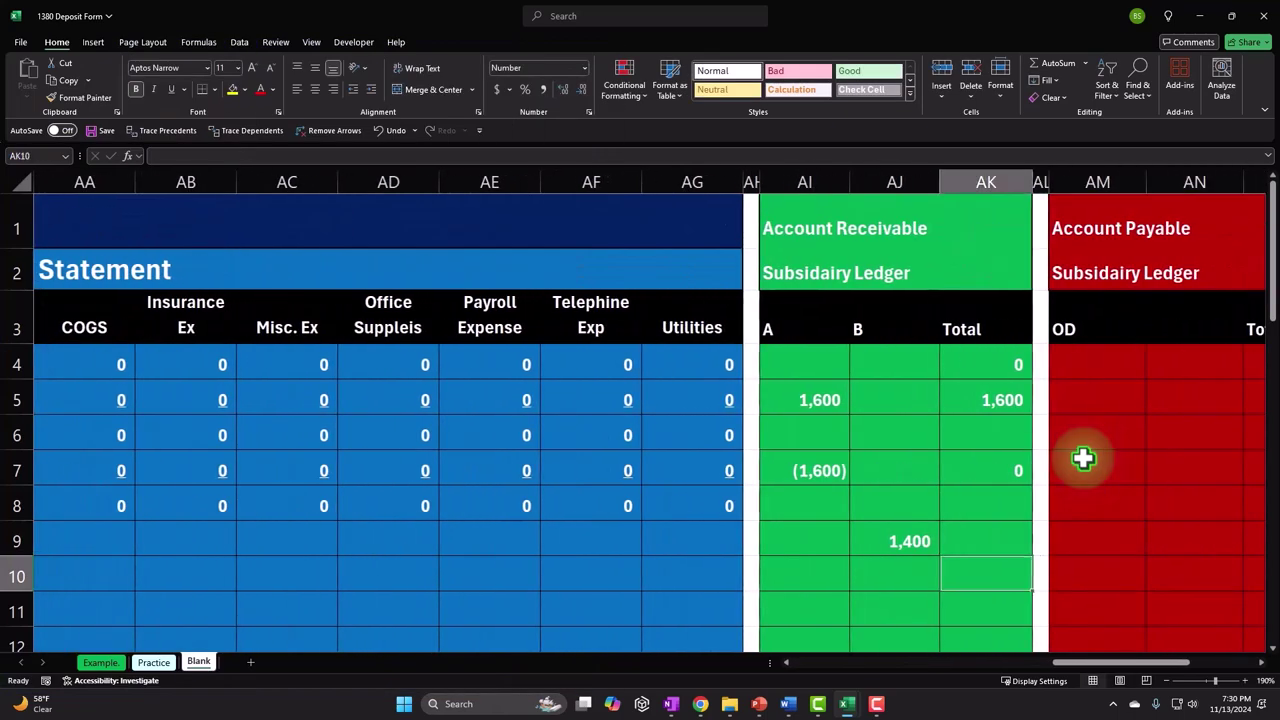
pyautogui.write('=AK7')
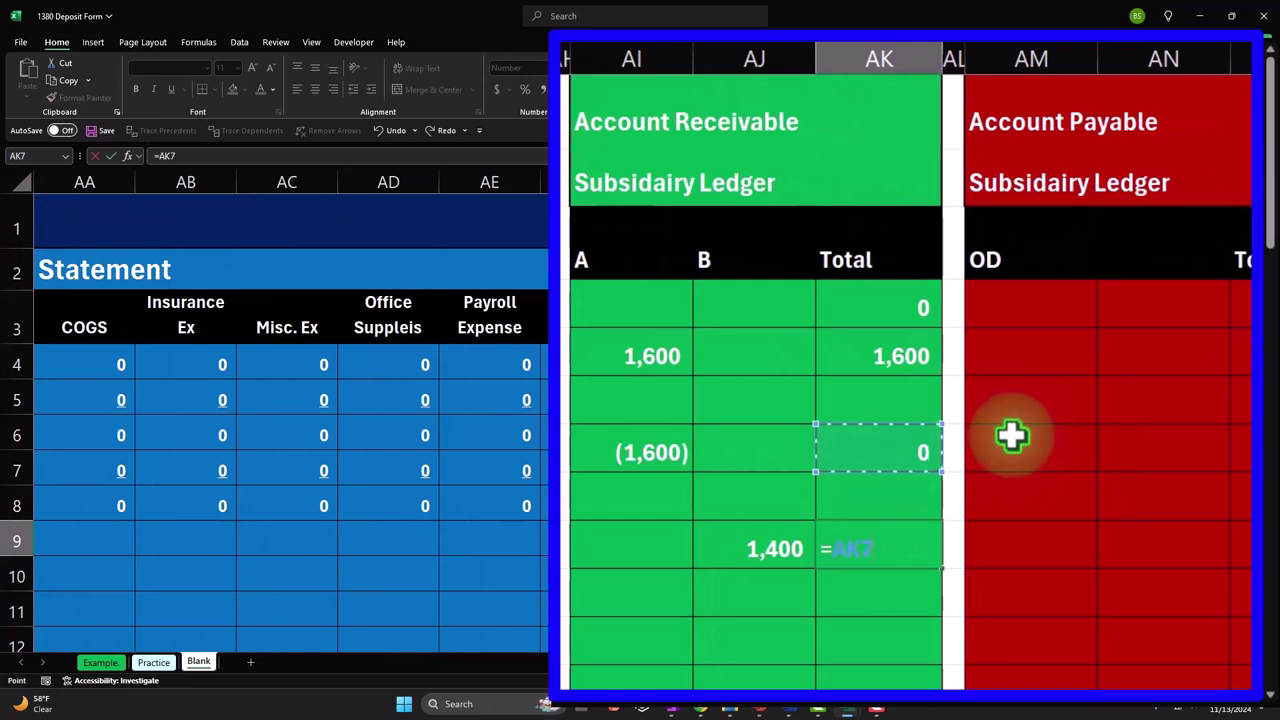
pyautogui.write('+sum(')
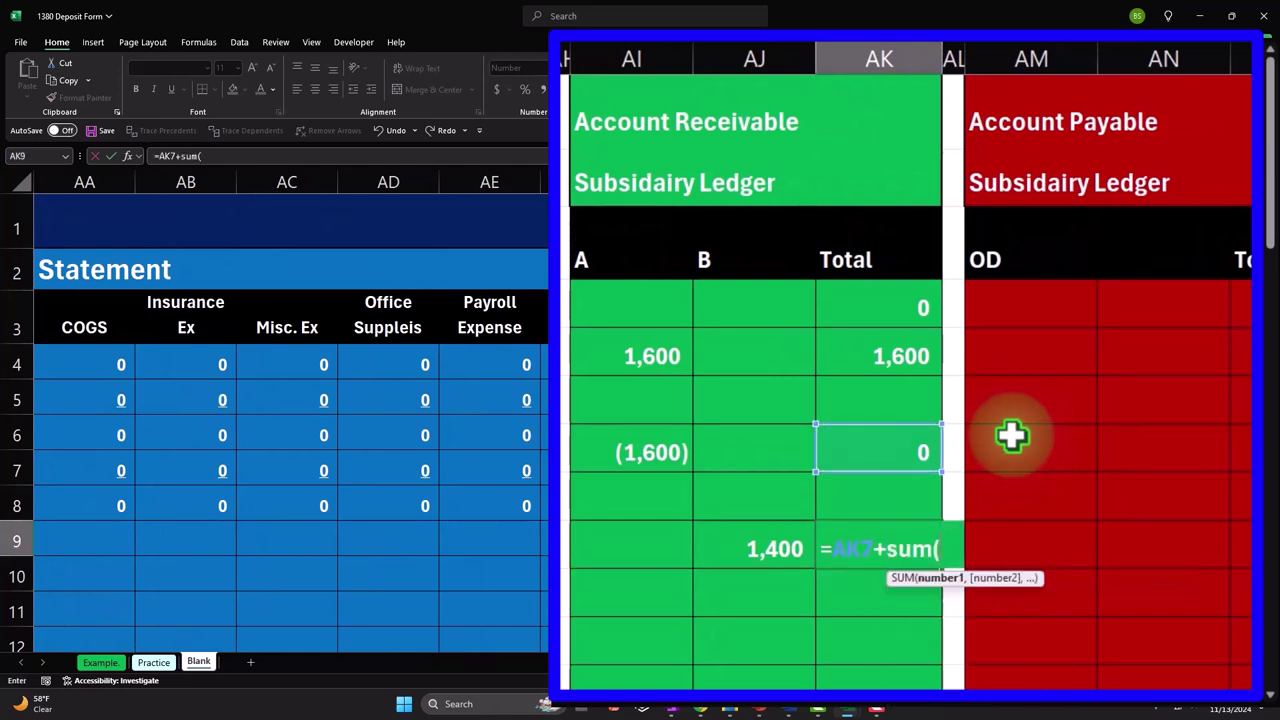
pyautogui.press('Left')
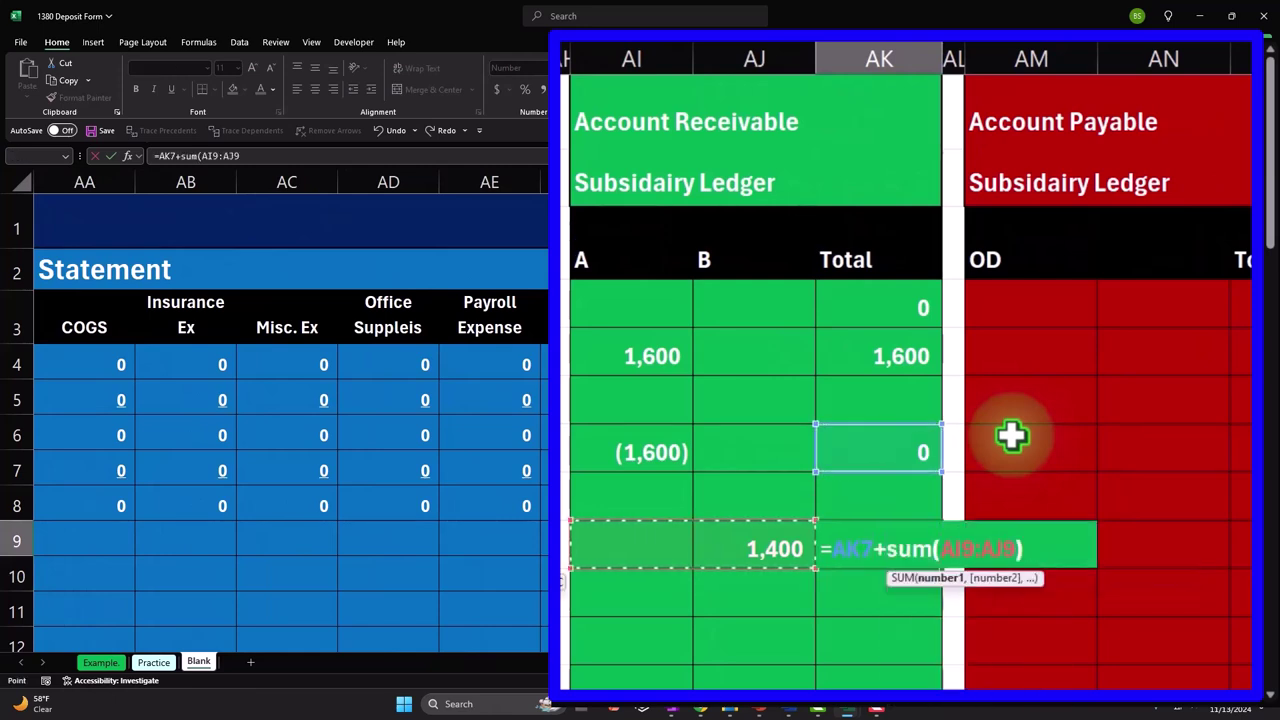
pyautogui.hotkey('ctrl', 'Return')
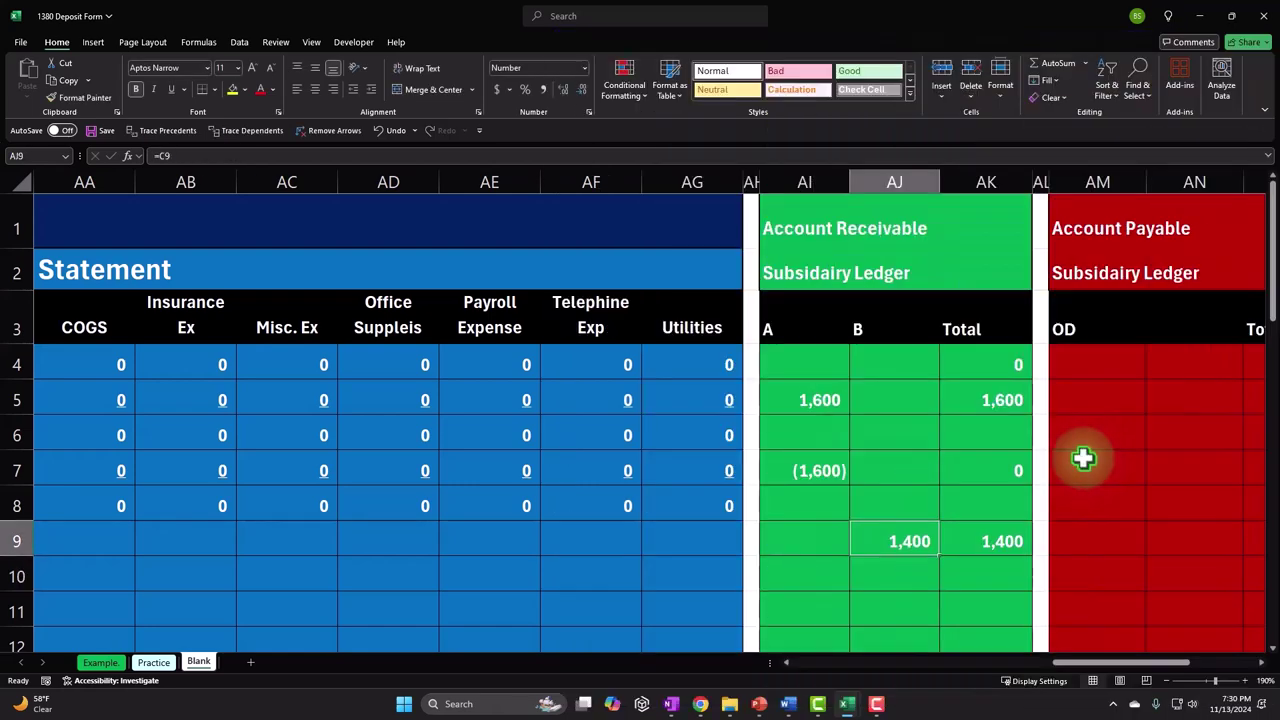
pyautogui.press('Left')
pyautogui.press('Left')
pyautogui.press('Left')
pyautogui.press('Left')
pyautogui.press('Left')
pyautogui.press('Left')
pyautogui.press('Left')
pyautogui.press('Left')
pyautogui.press('Left')
pyautogui.press('Left')
pyautogui.press('Left')
pyautogui.press('Left')
pyautogui.press('Left')
pyautogui.press('Left')
pyautogui.press('Left')
pyautogui.press('Left')
pyautogui.press('Left')
pyautogui.press('Left')
pyautogui.press('Left')
pyautogui.press('Left')
pyautogui.press('Left')
pyautogui.press('Left')
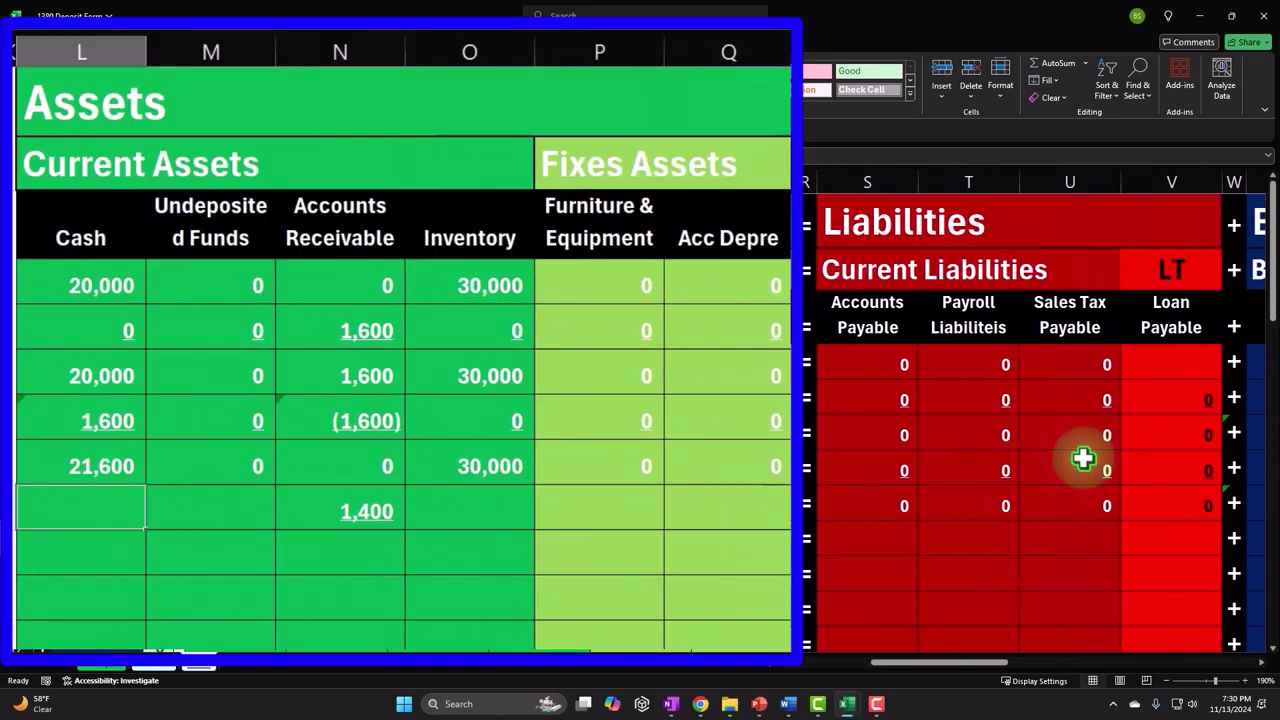
# Enter 0 in each remaining account column of row 9 from L9 to AG9, keeping receivables and sales at 1,400.
pyautogui.write('0')
pyautogui.press('Tab')
pyautogui.write('0')
pyautogui.press('Tab')
pyautogui.press('Tab')
pyautogui.write('0')
pyautogui.press('Tab')
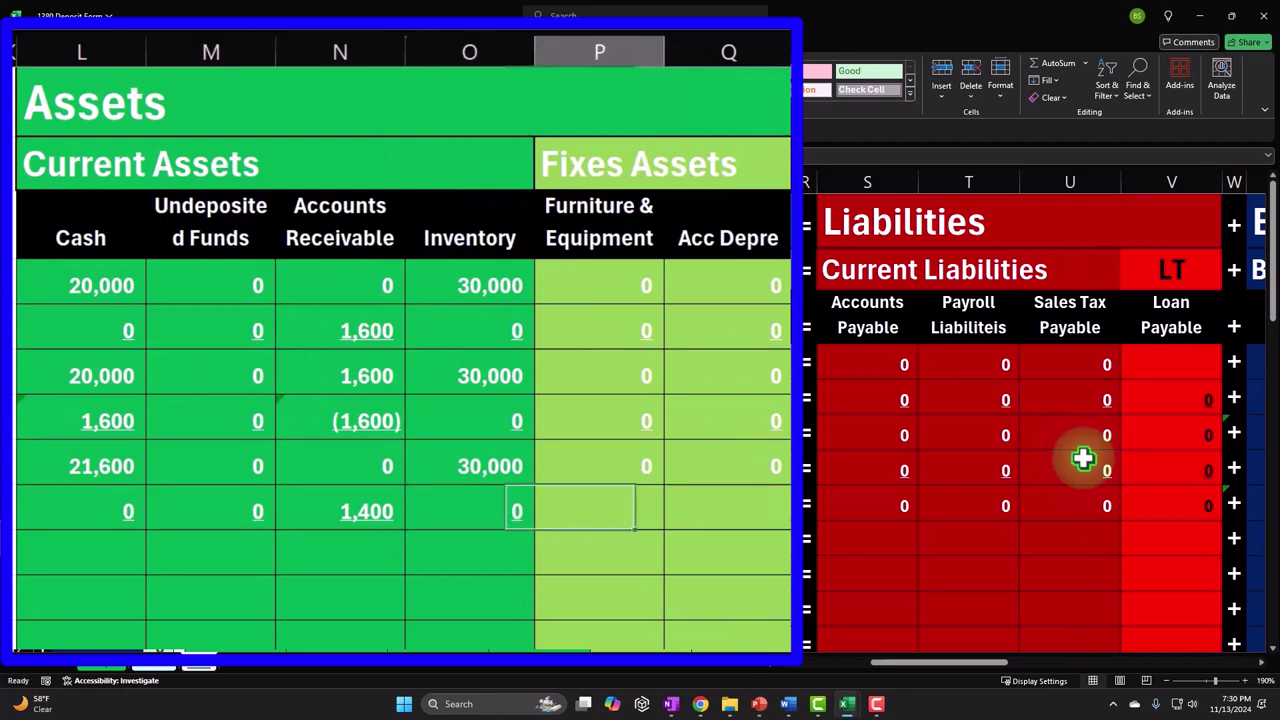
pyautogui.write('0')
pyautogui.press('Tab')
pyautogui.write('0')
pyautogui.press('Tab')
pyautogui.press('Tab')
pyautogui.write('0')
pyautogui.press('Tab')
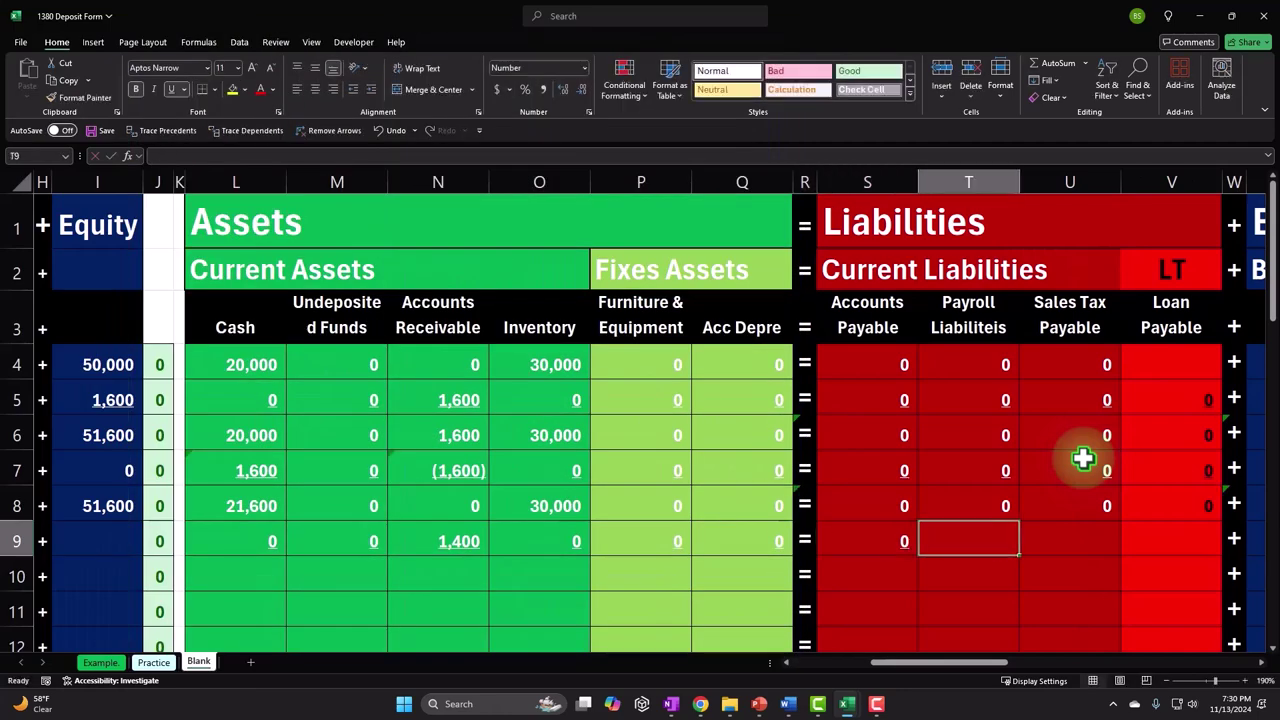
pyautogui.write('0')
pyautogui.press('Tab')
pyautogui.write('0')
pyautogui.press('Tab')
pyautogui.write('0')
pyautogui.press('Tab')
pyautogui.press('Tab')
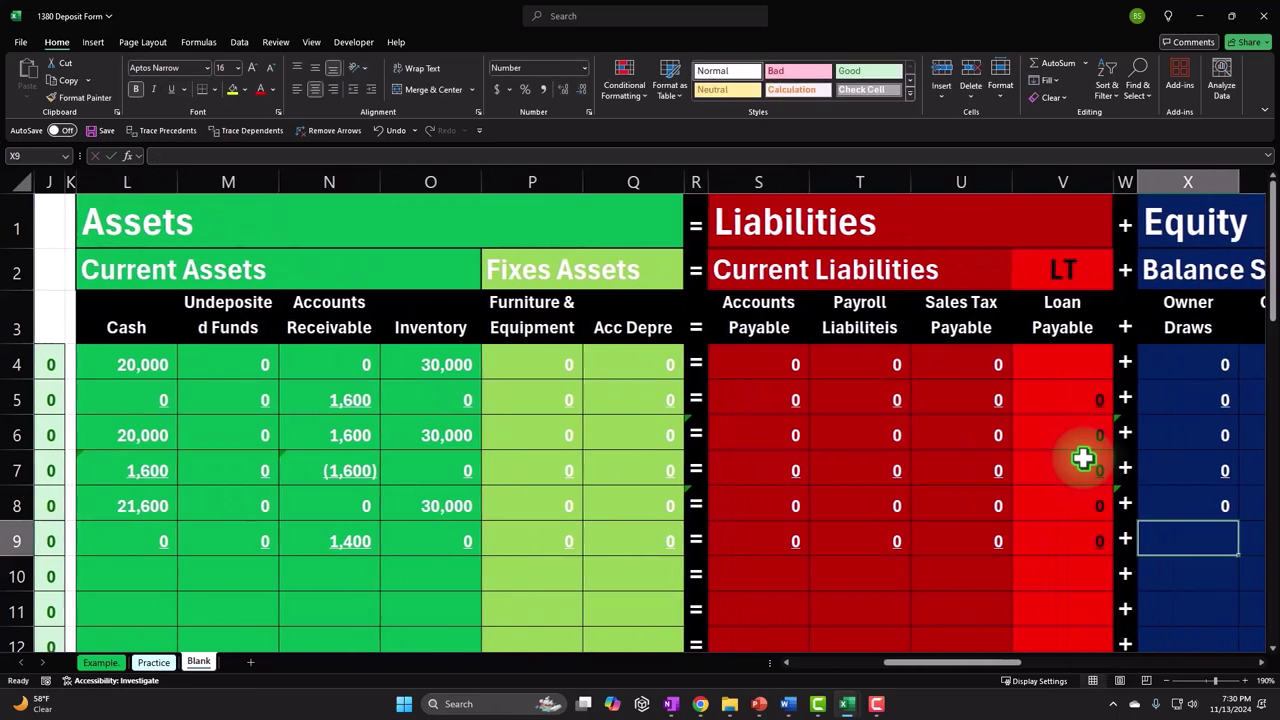
pyautogui.write('0')
pyautogui.press('Tab')
pyautogui.write('0')
pyautogui.press('Tab')
pyautogui.press('Tab')
pyautogui.write('0')
pyautogui.press('Tab')
pyautogui.write('0')
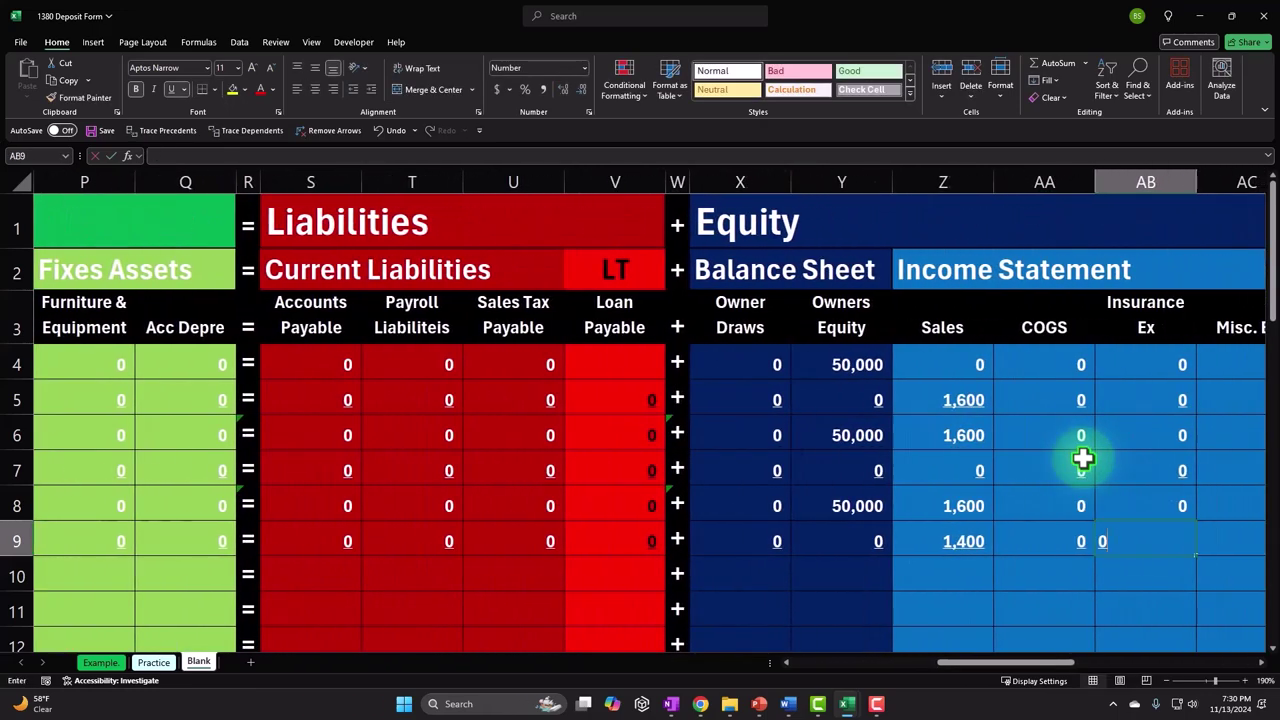
pyautogui.press('Tab')
pyautogui.write('0')
pyautogui.press('Tab')
pyautogui.write('0')
pyautogui.press('Tab')
pyautogui.write('0')
pyautogui.press('Tab')
pyautogui.write('0')
pyautogui.press('Tab')
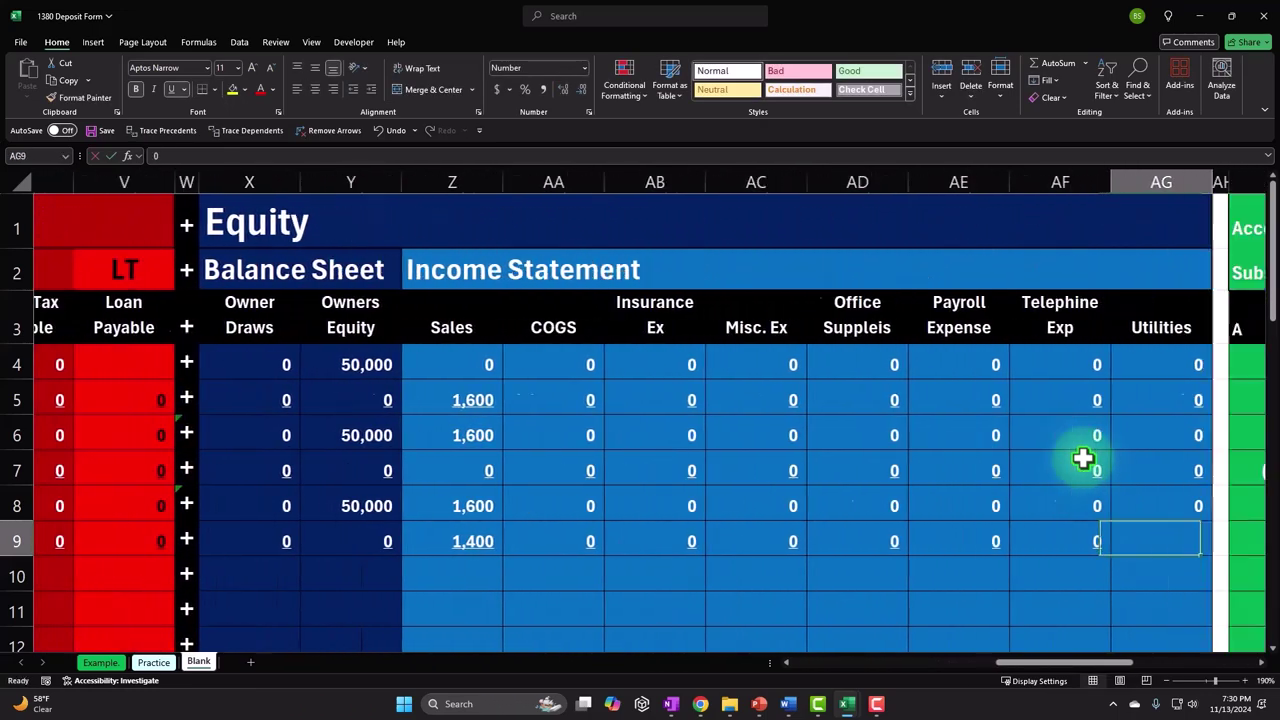
pyautogui.write('0')
pyautogui.hotkey('shift', 'Tab')
pyautogui.hotkey('ctrl', 'Left')
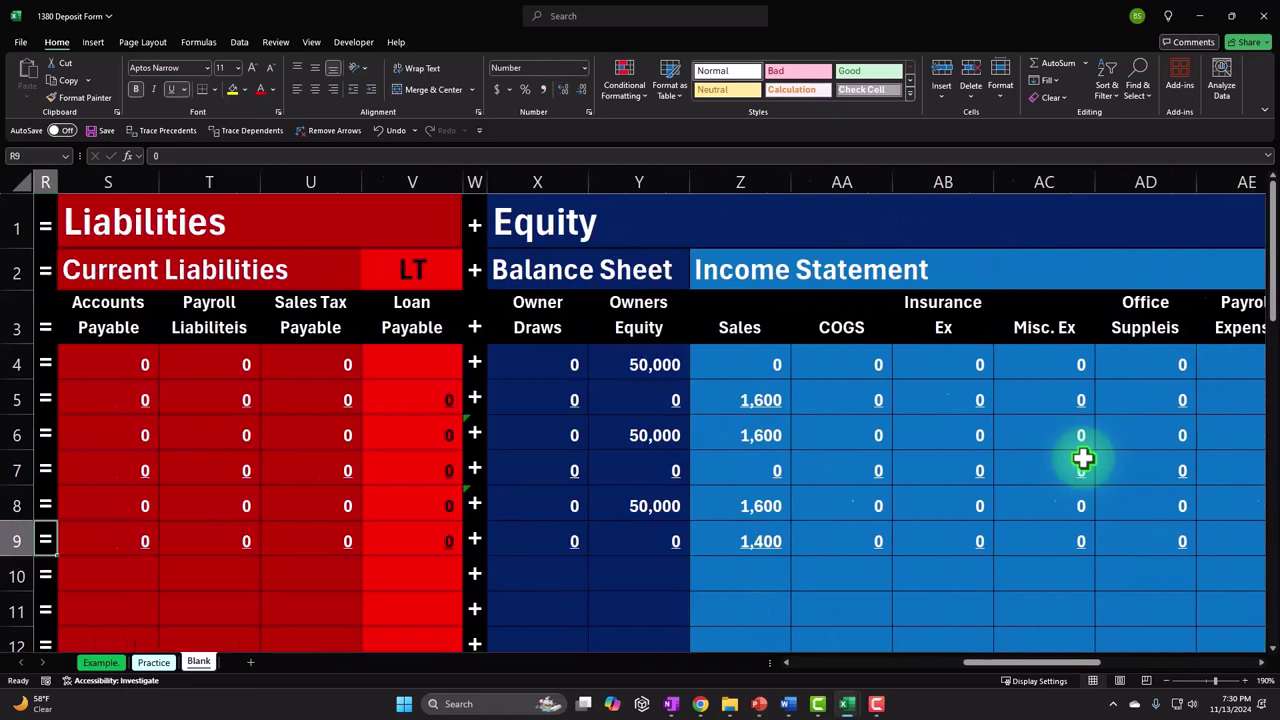
pyautogui.press('Home')
pyautogui.press('Down')
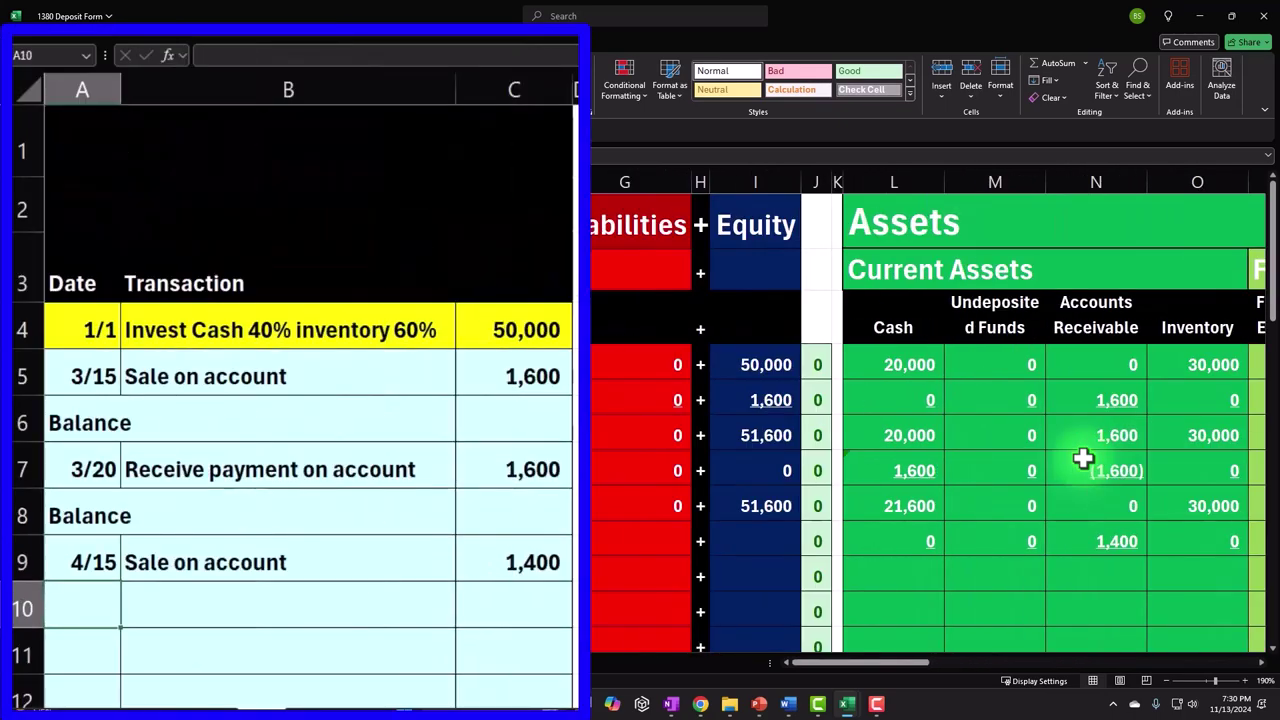
# Label A10 as Balance with =A8 and total Cash in L10 with =SUM(L8:L9).
pyautogui.write('=')
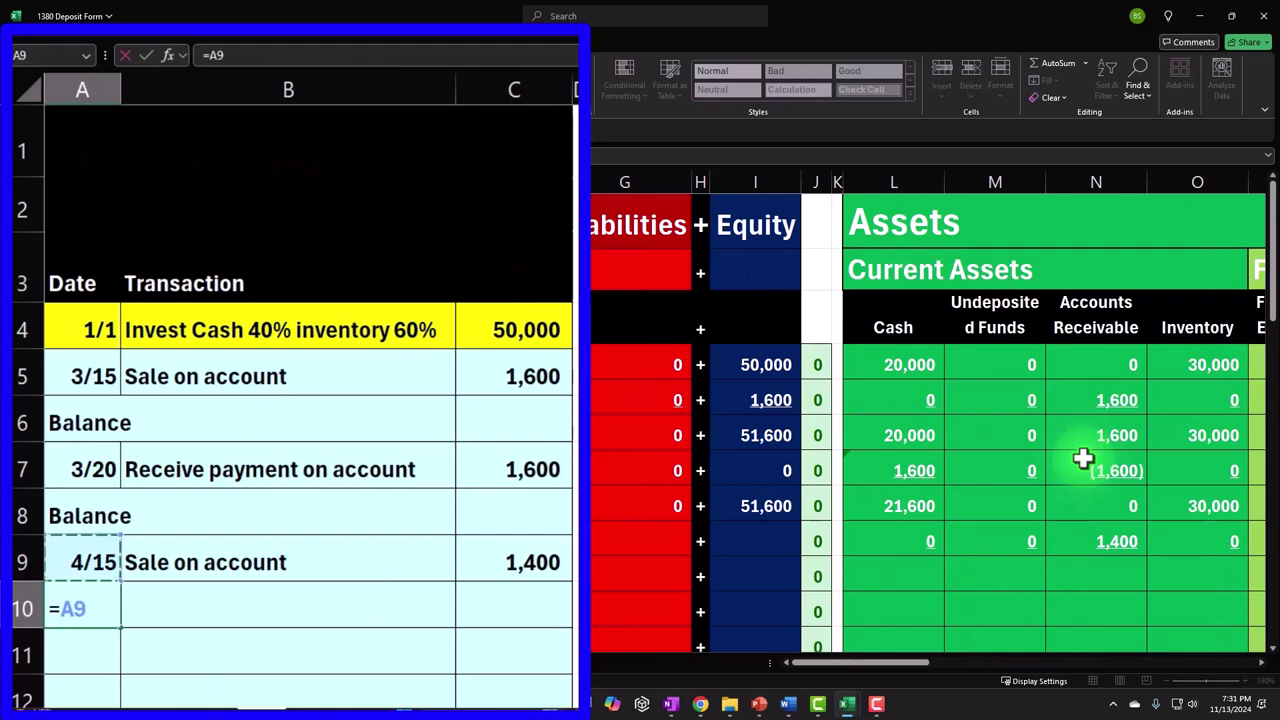
pyautogui.press('Return')
pyautogui.press('Up')
pyautogui.press('Right')
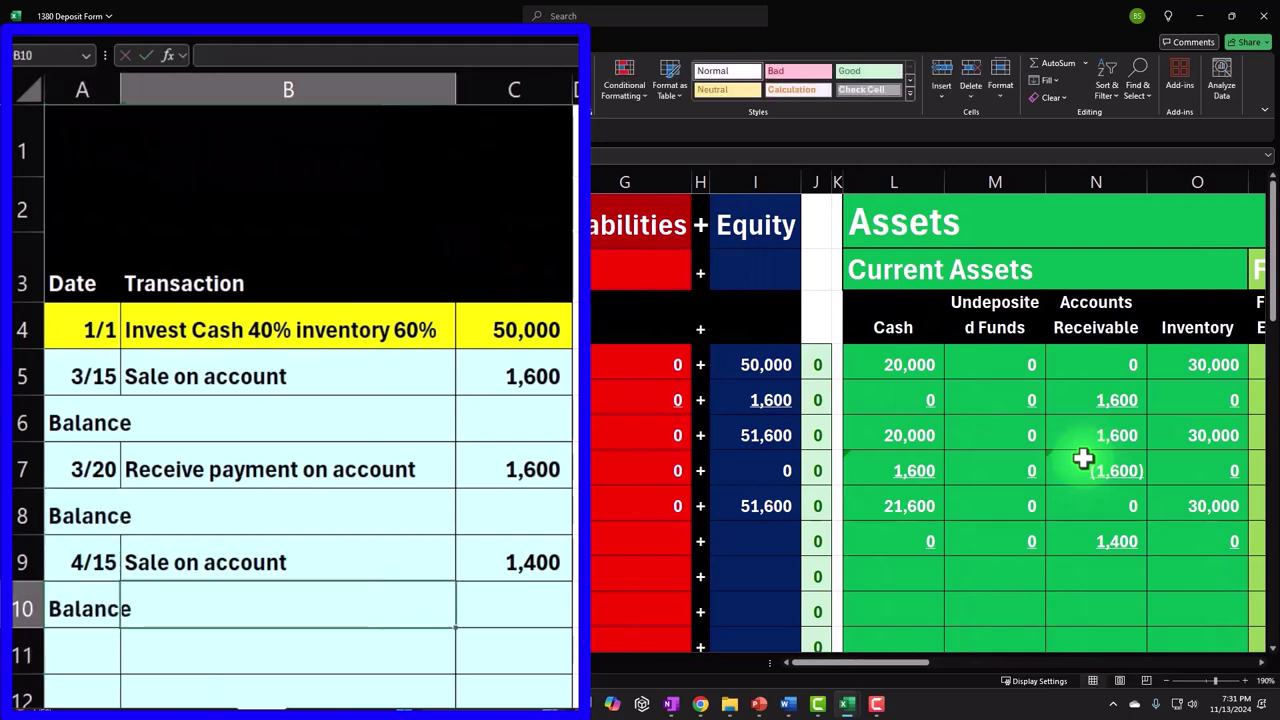
pyautogui.press('Right')
pyautogui.press('Right')
pyautogui.press('Right')
pyautogui.press('Right')
pyautogui.press('Right')
pyautogui.press('Right')
pyautogui.press('Right')
pyautogui.press('Right')
pyautogui.press('Right')
pyautogui.press('Right')
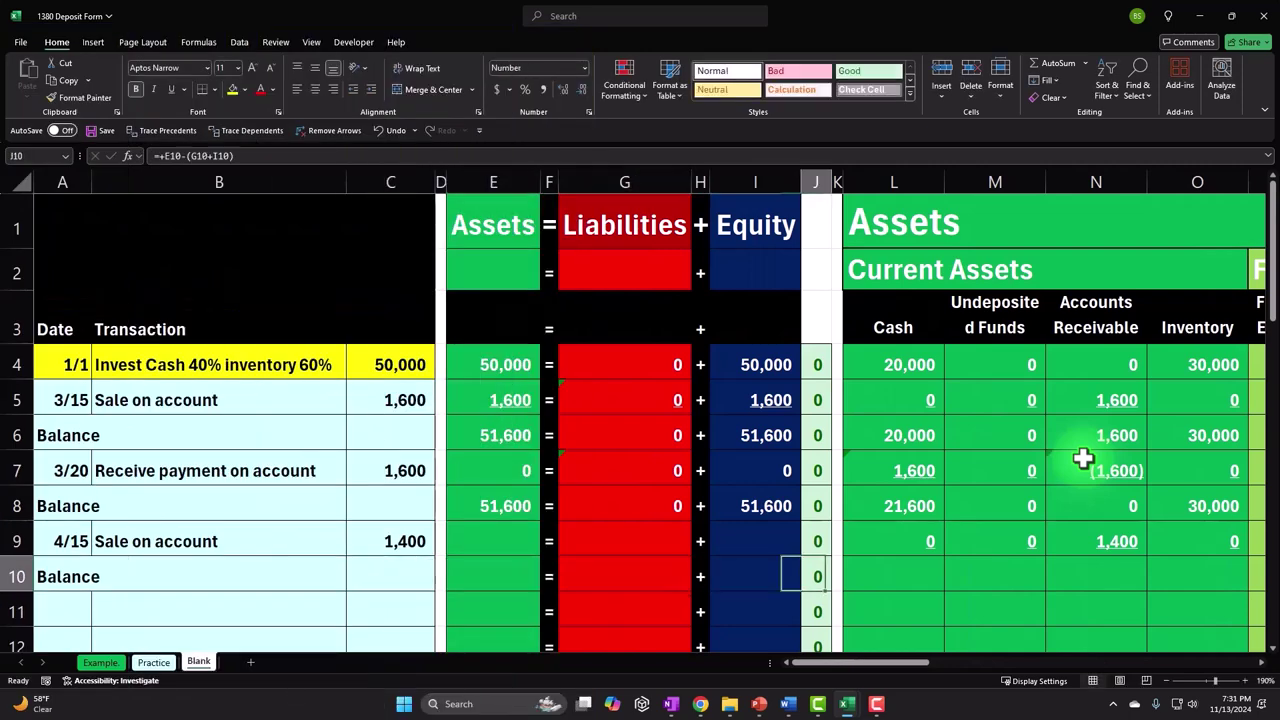
pyautogui.write('=sum(')
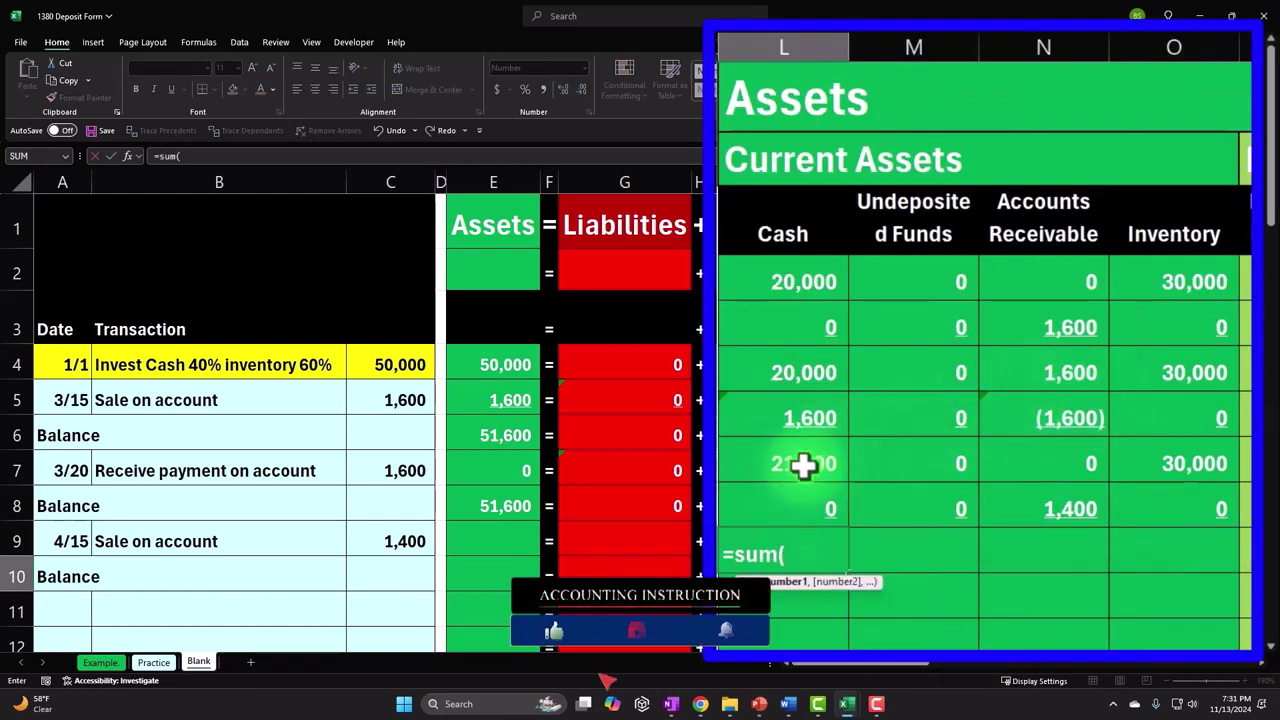
pyautogui.moveTo(806, 463); pyautogui.dragTo(808, 500)
pyautogui.press('Return')
pyautogui.click(794, 543)
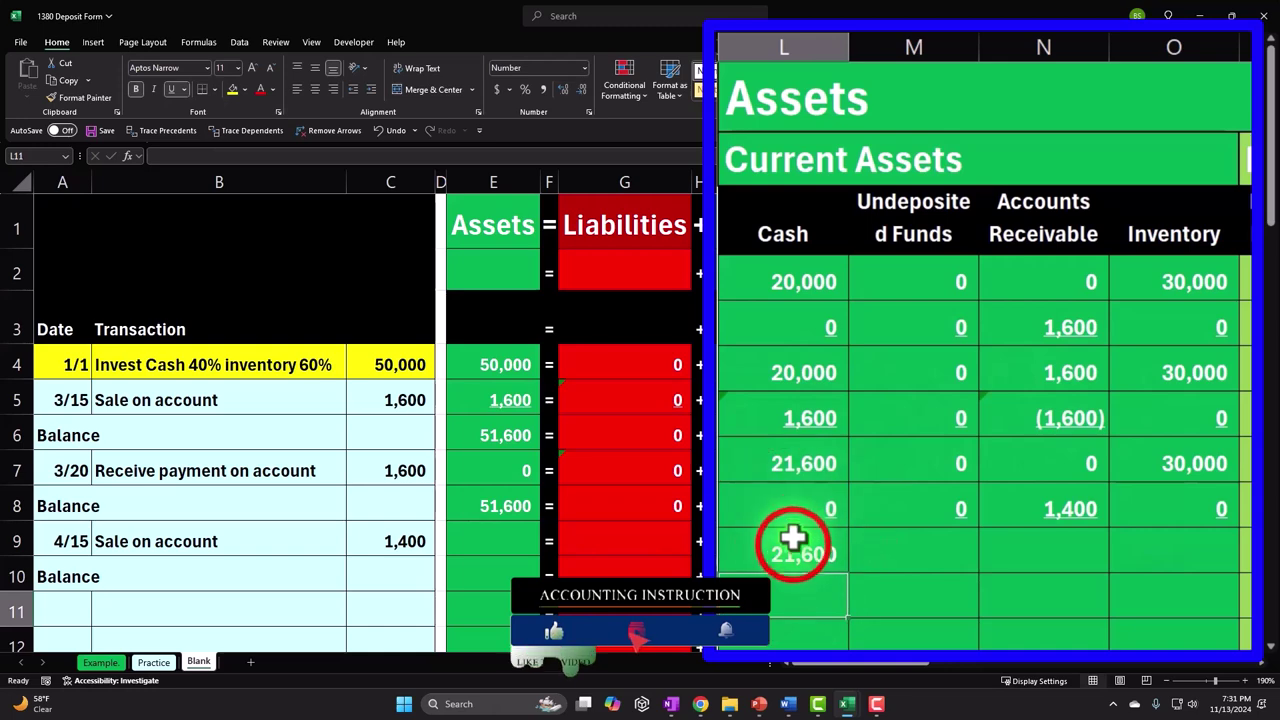
# Copy the L10 balance formula and paste it as formulas across L10:AG10.
pyautogui.hotkey('ctrl', 'c')
pyautogui.moveTo(794, 543); pyautogui.dragTo(1048, 575)
pyautogui.rightClick(945, 574)
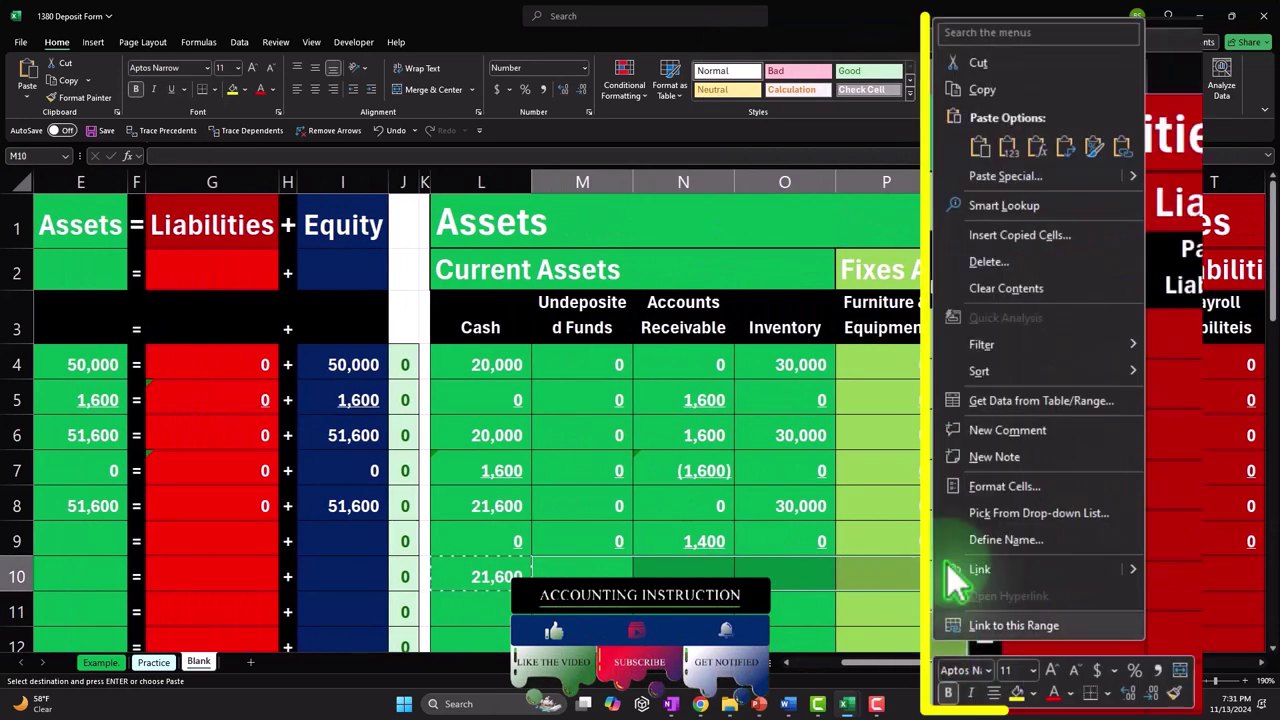
pyautogui.click(1034, 147)
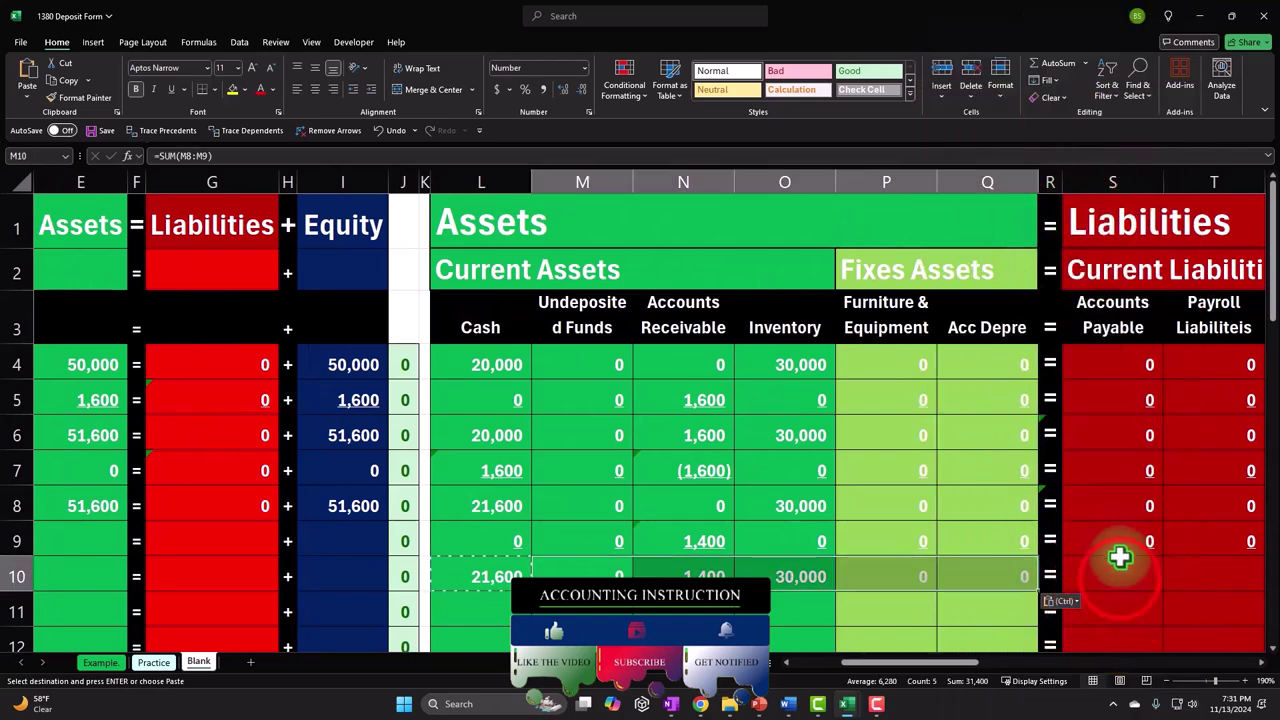
pyautogui.moveTo(1120, 577); pyautogui.dragTo(615, 570)
pyautogui.hotkey('ctrl', 'v')
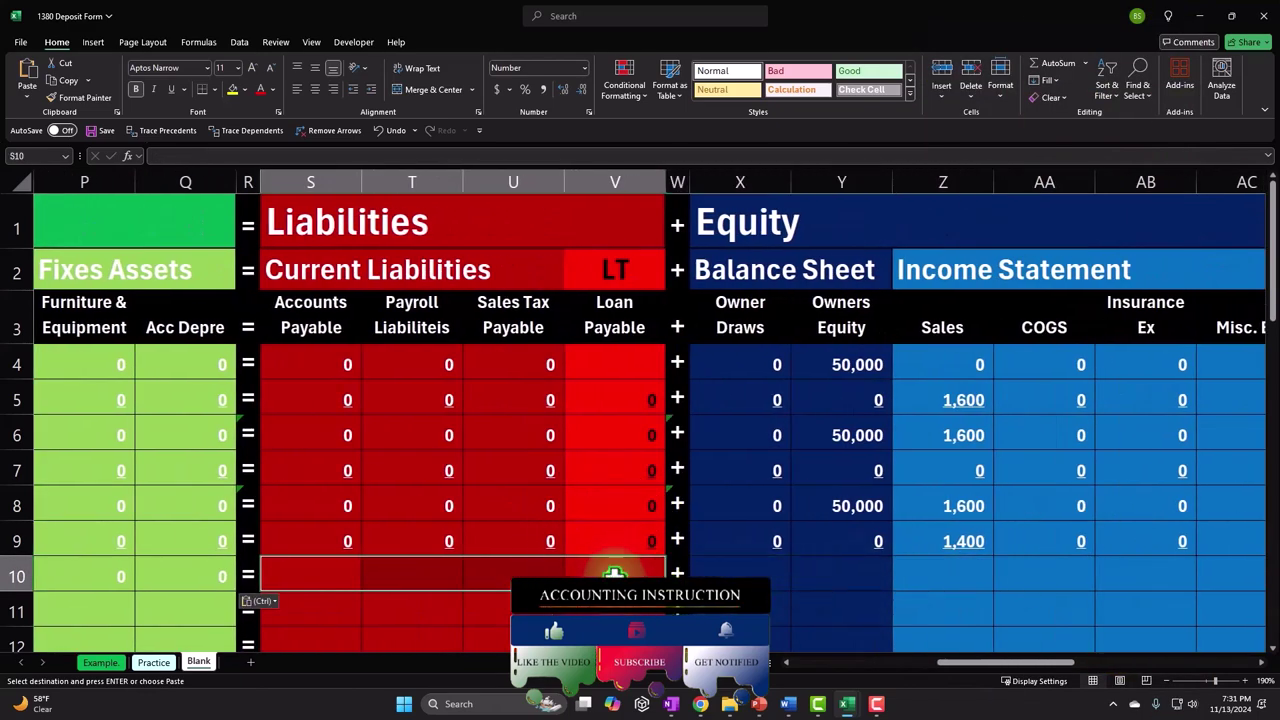
pyautogui.rightClick(615, 574)
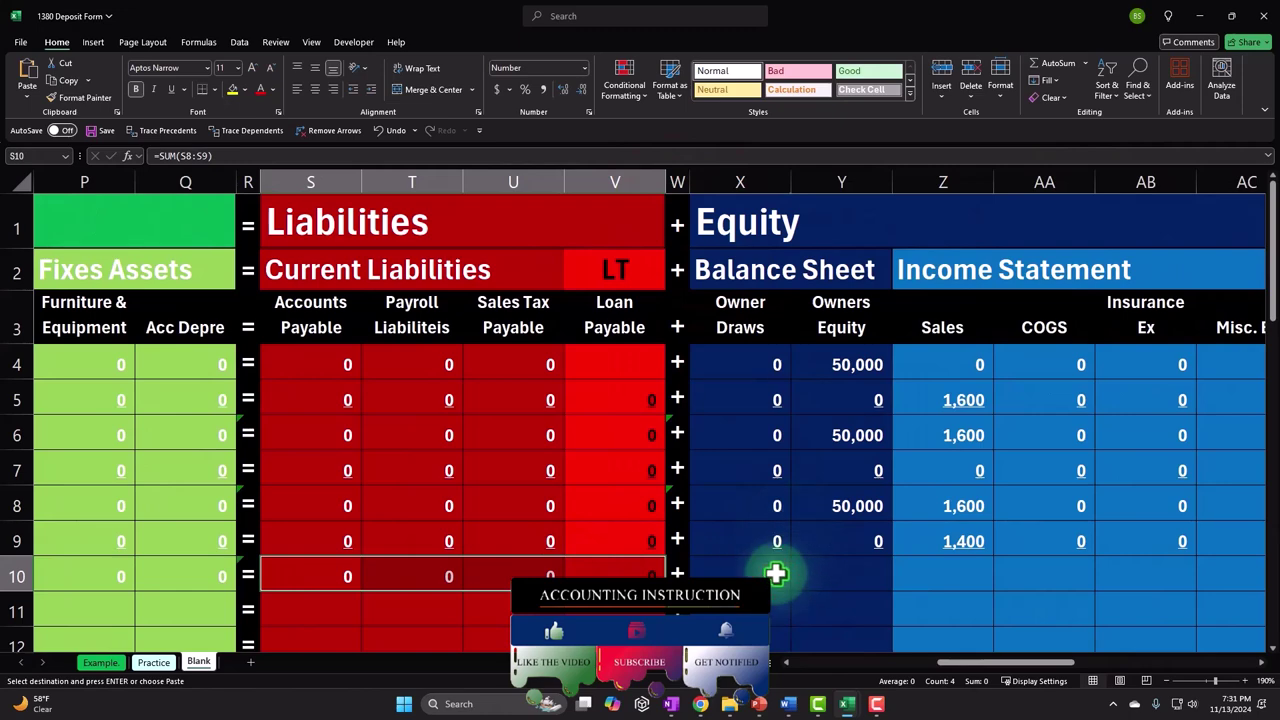
pyautogui.moveTo(771, 571); pyautogui.dragTo(1126, 589)
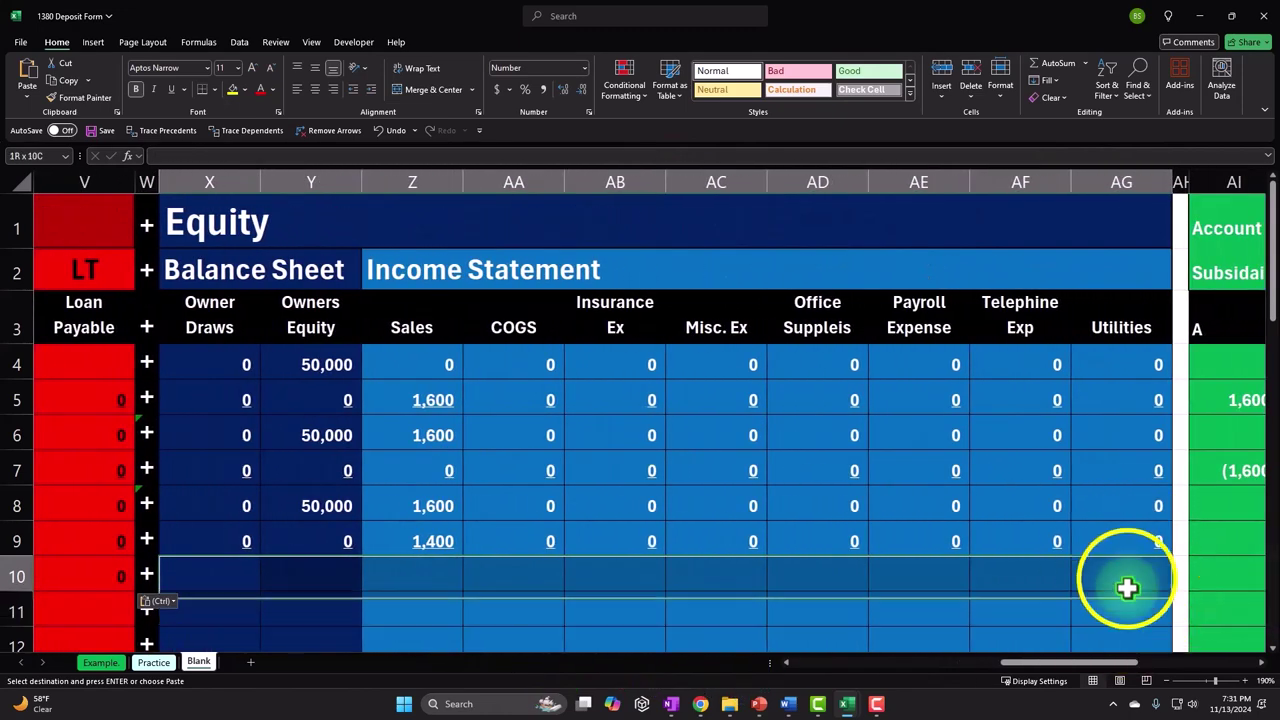
pyautogui.rightClick(1126, 577)
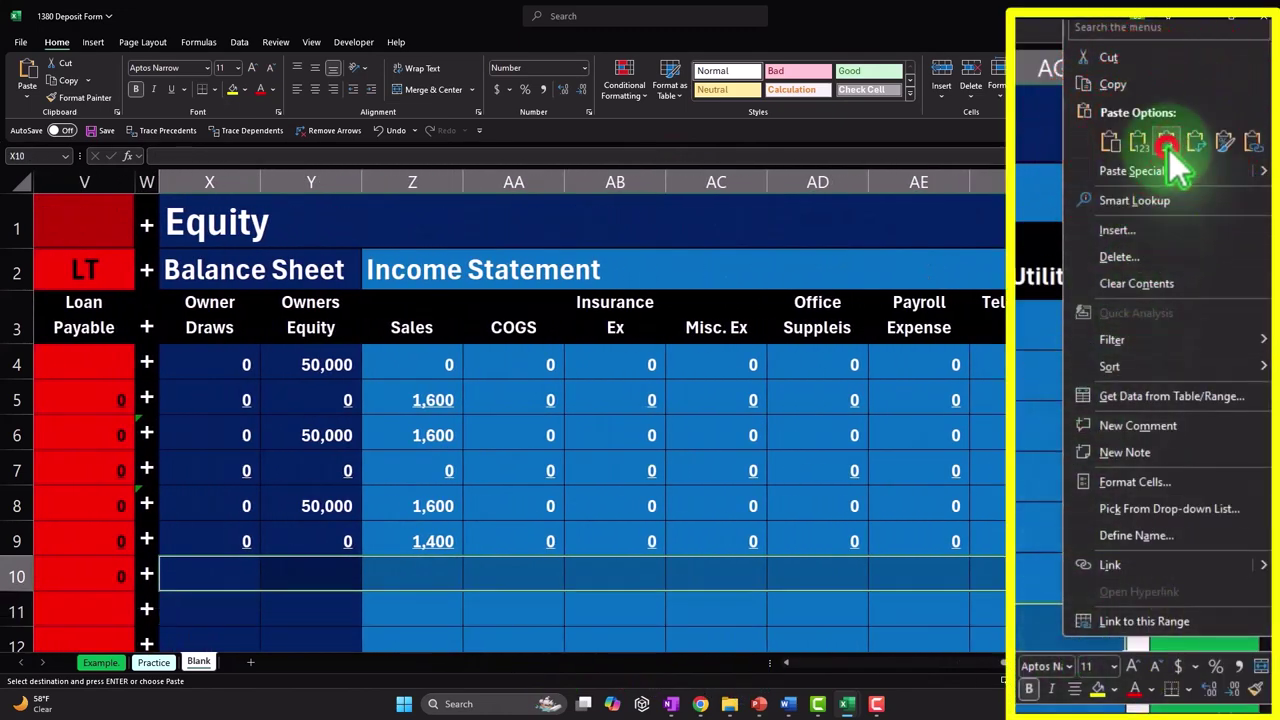
pyautogui.click(1110, 142)
pyautogui.moveTo(1066, 678); pyautogui.dragTo(737, 671)
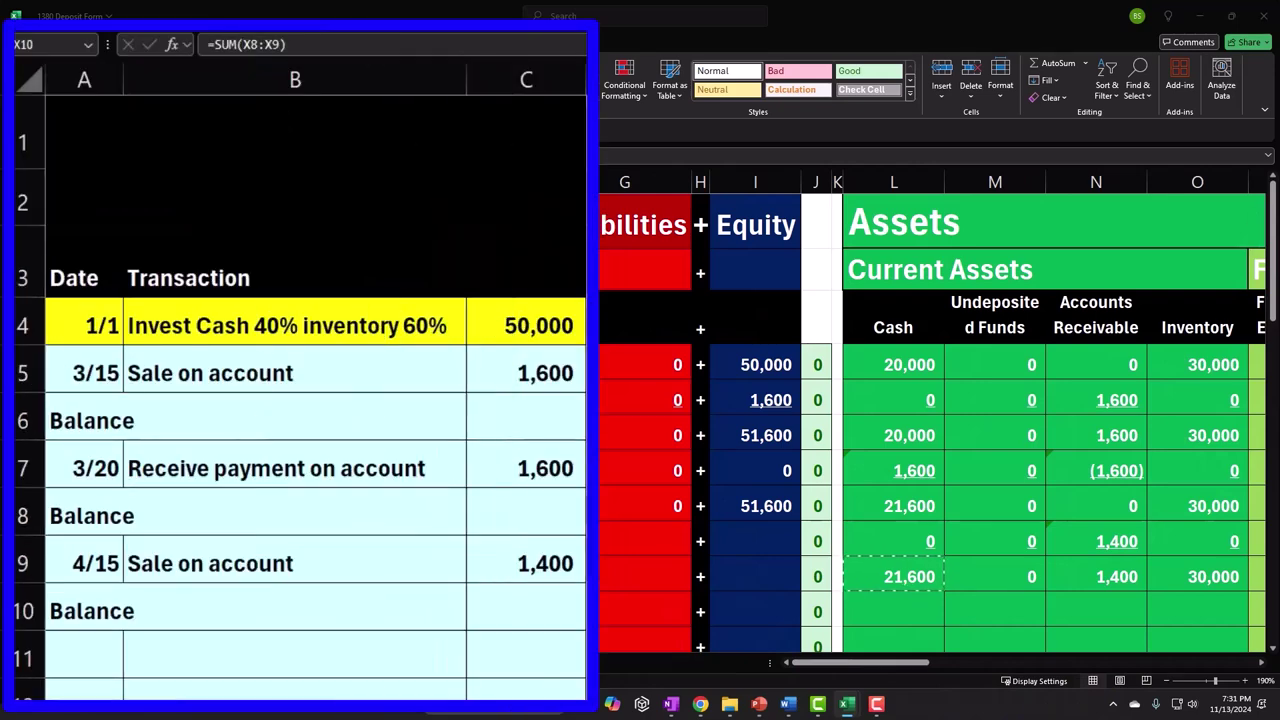
# Start row 11 with date 4/15 and a description linked to 'Receive payment on account'.
pyautogui.click(241, 462)
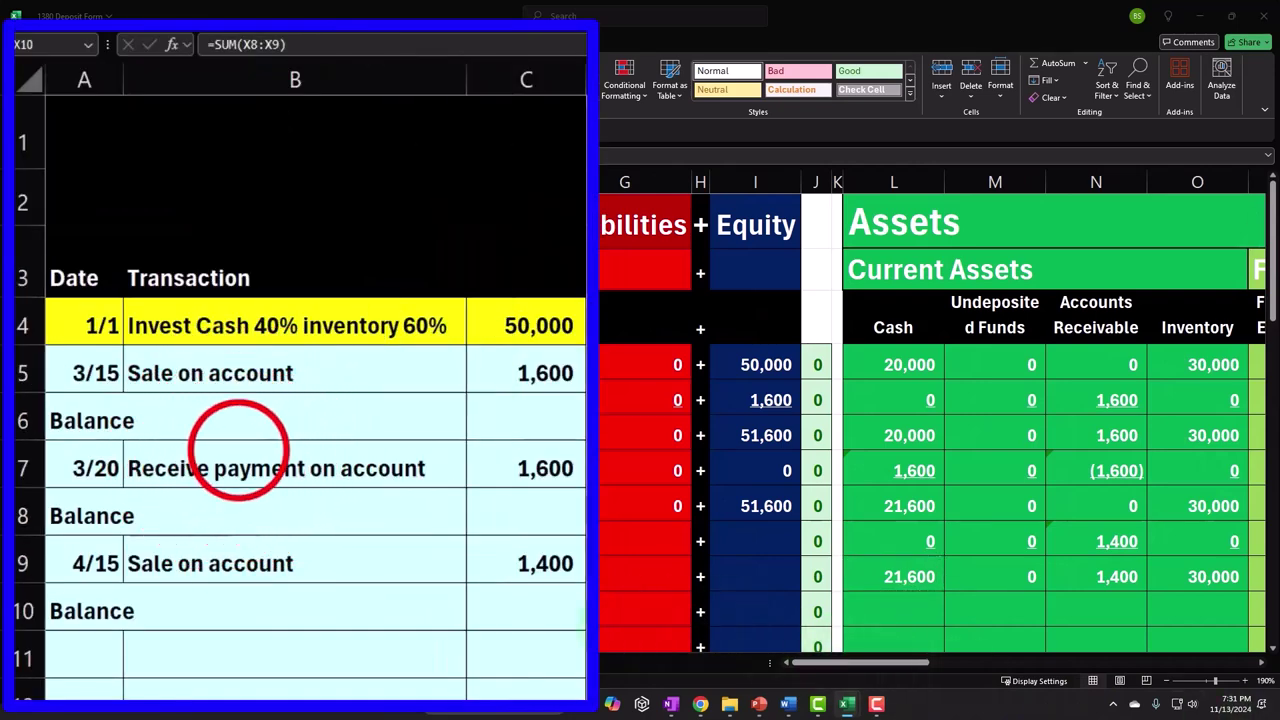
pyautogui.click(238, 450)
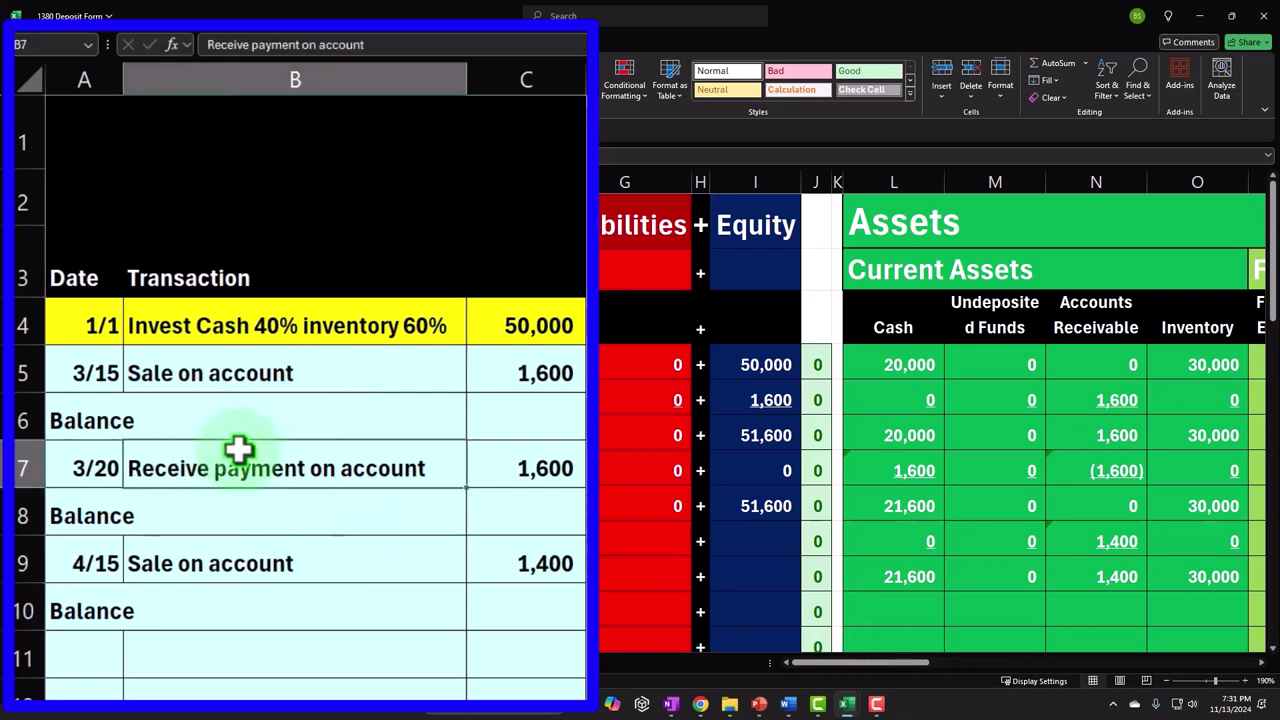
pyautogui.click(101, 650)
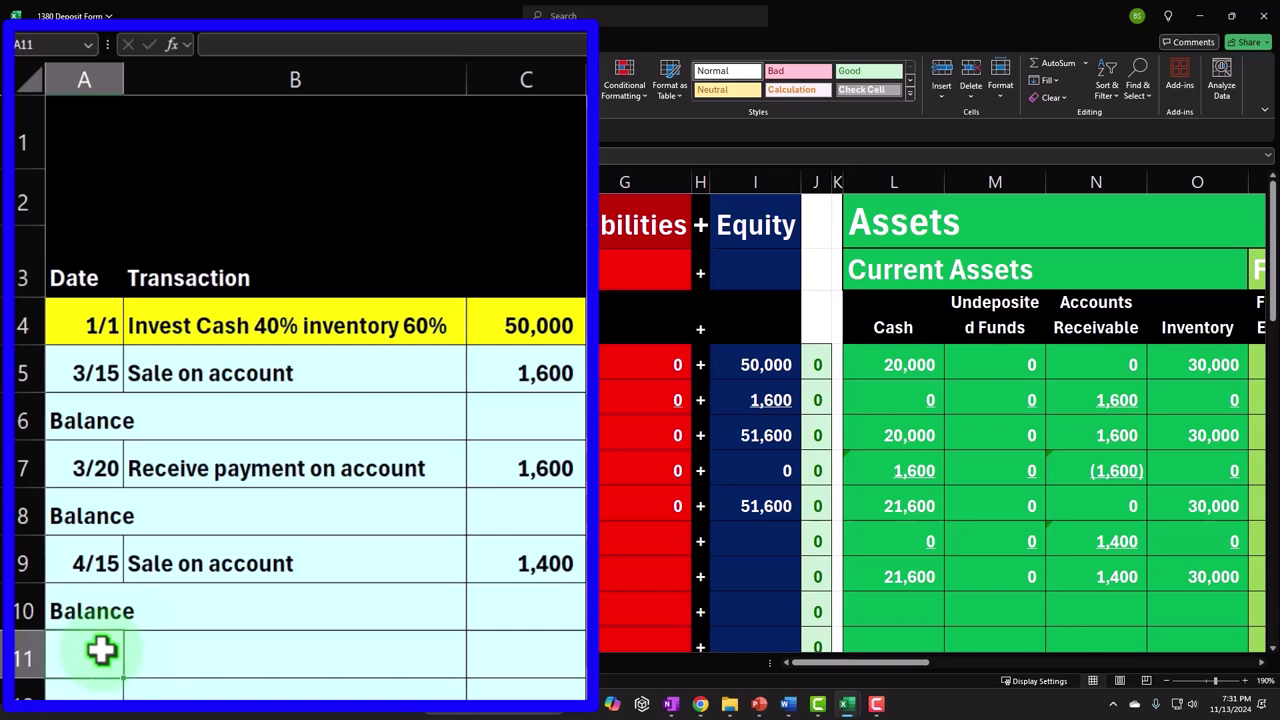
pyautogui.write('4/15')
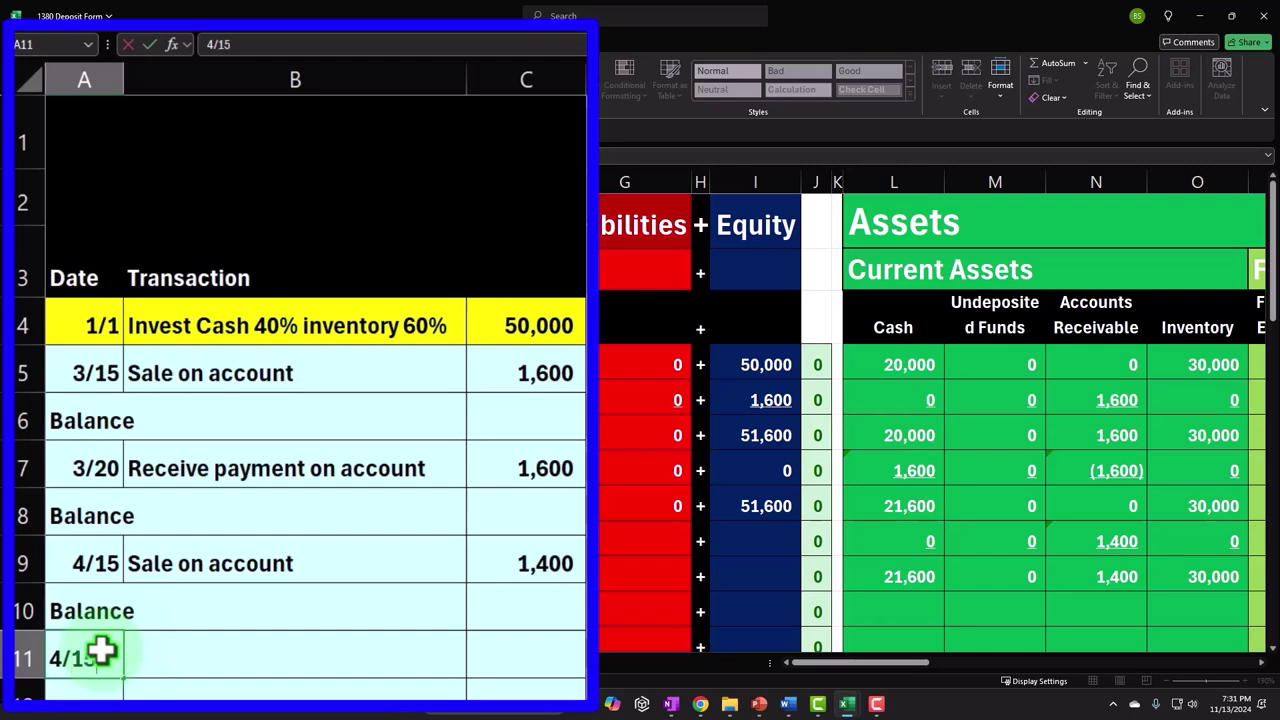
pyautogui.press('Tab')
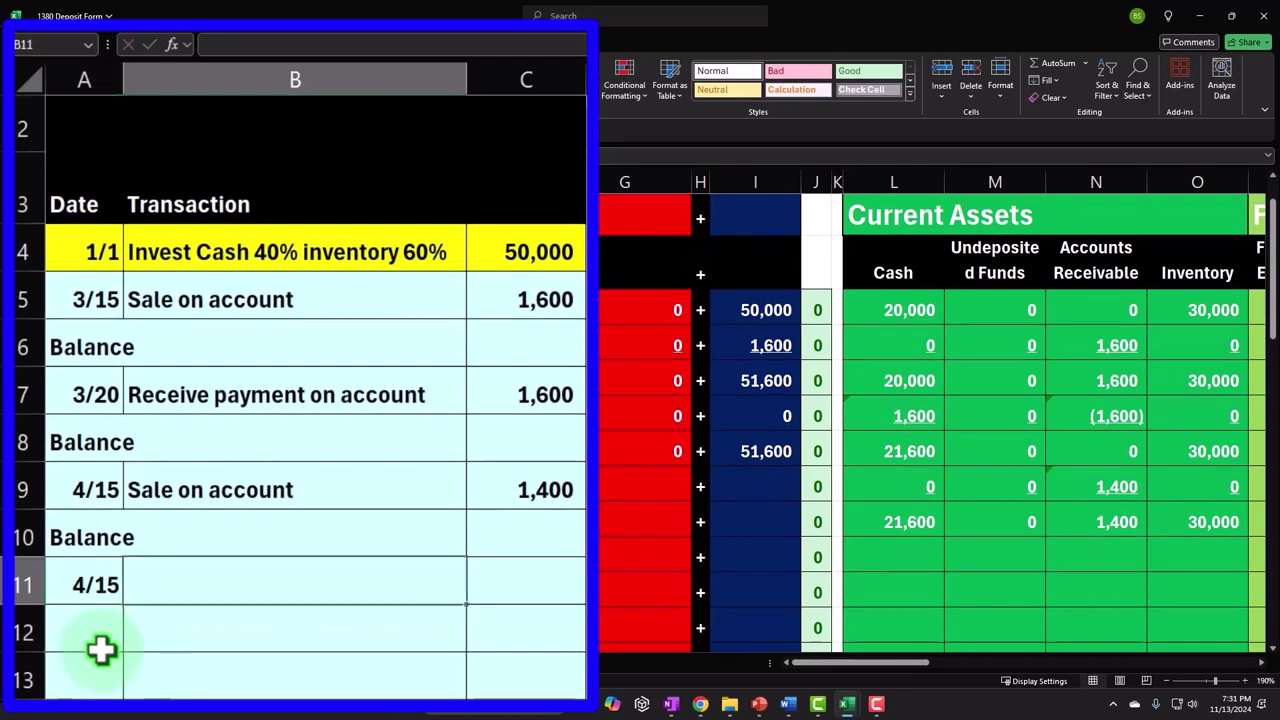
pyautogui.write('+')
pyautogui.press('Up')
pyautogui.press('Up')
pyautogui.press('Up')
pyautogui.press('Up')
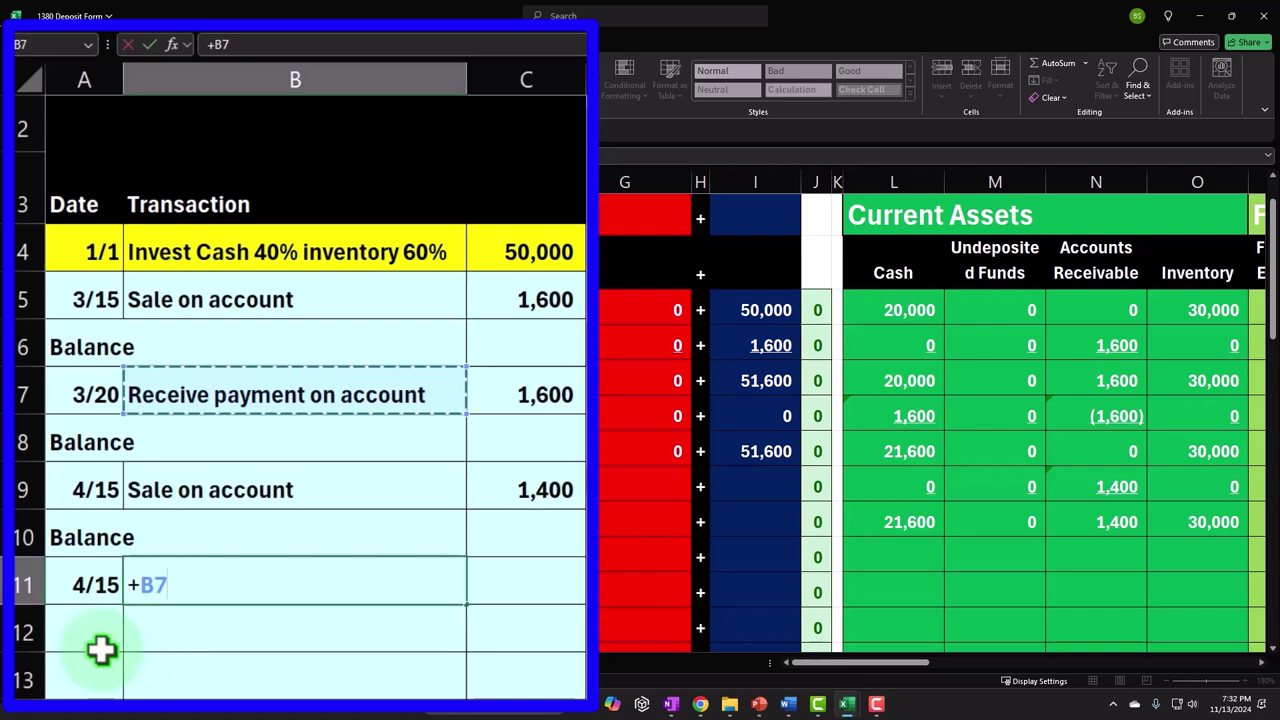
pyautogui.press('Return')
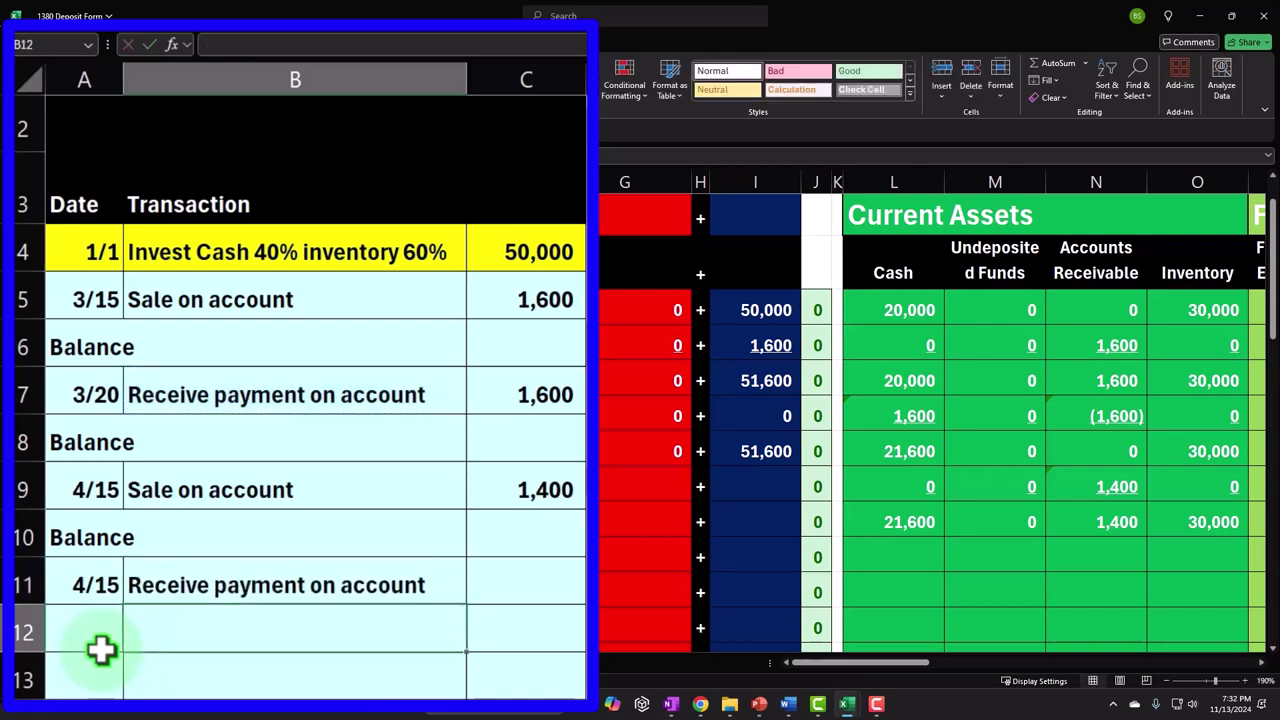
pyautogui.press('Up')
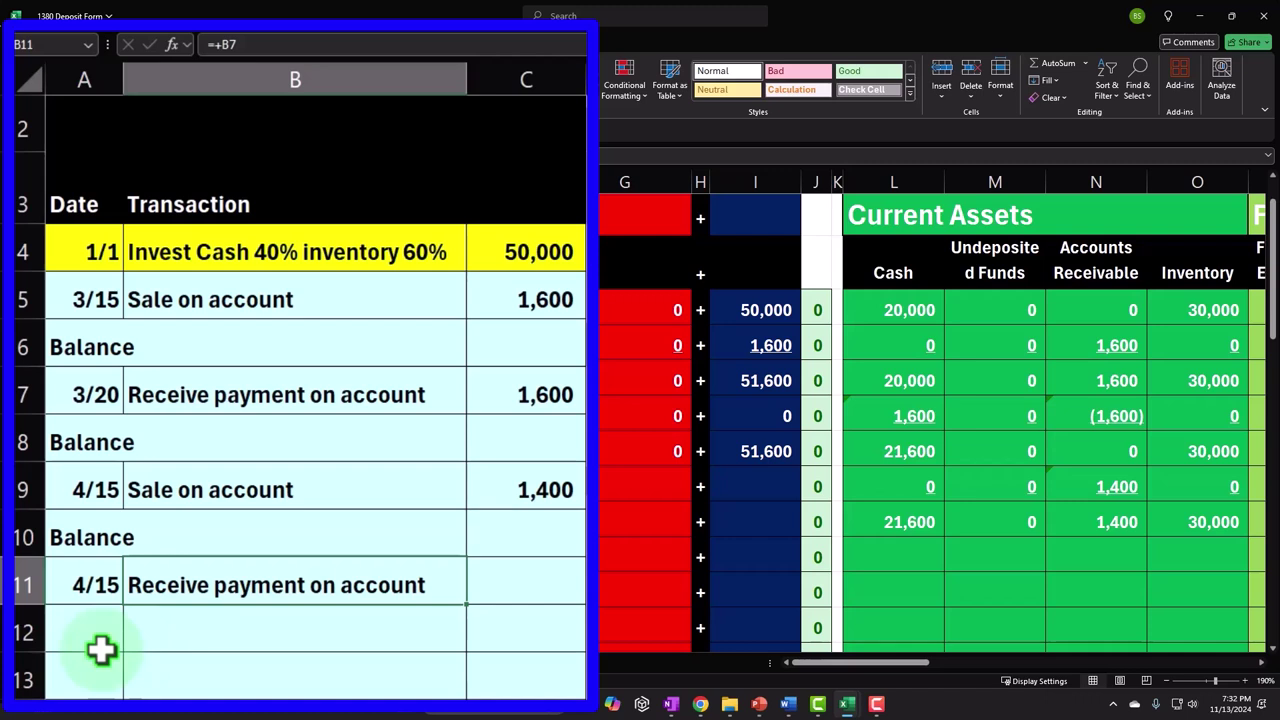
pyautogui.press('Right')
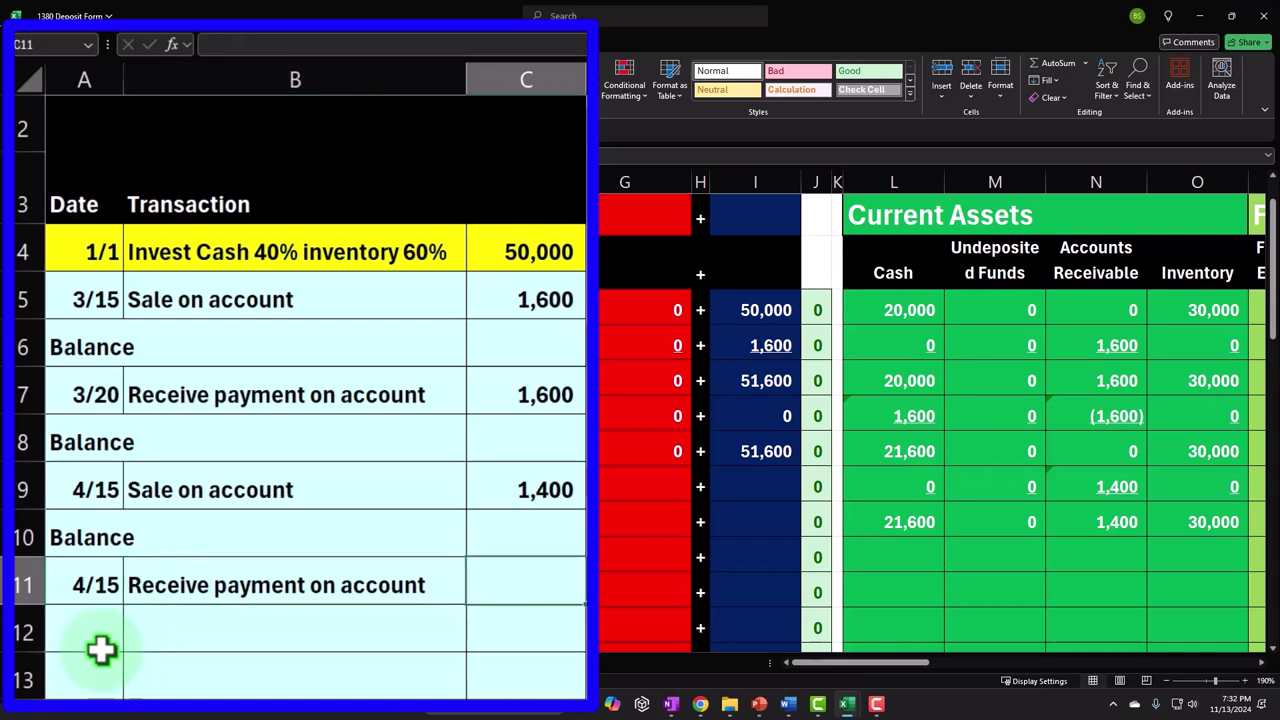
# Set the row 11 amount to 1,400 by referencing the 4/15 sale amount in C9.
pyautogui.write('1,4')
pyautogui.press('BackSpace')
pyautogui.press('BackSpace')
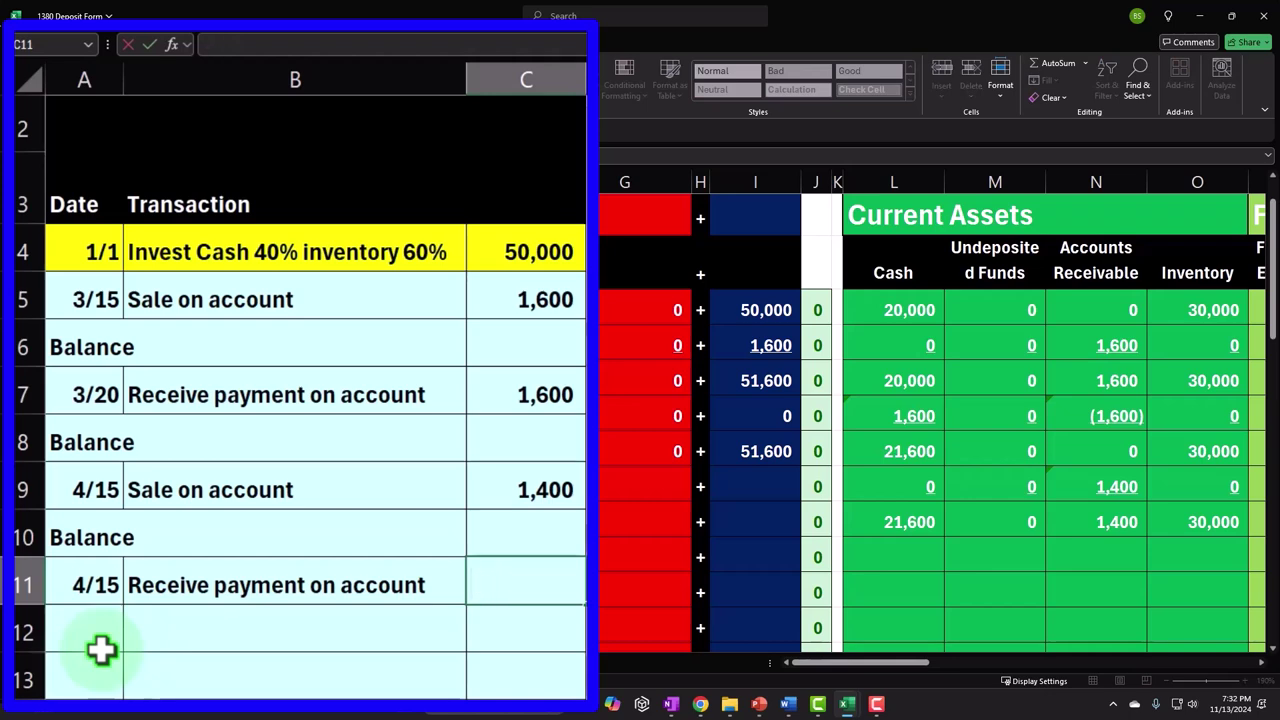
pyautogui.write('+')
pyautogui.press('Up')
pyautogui.press('Up')
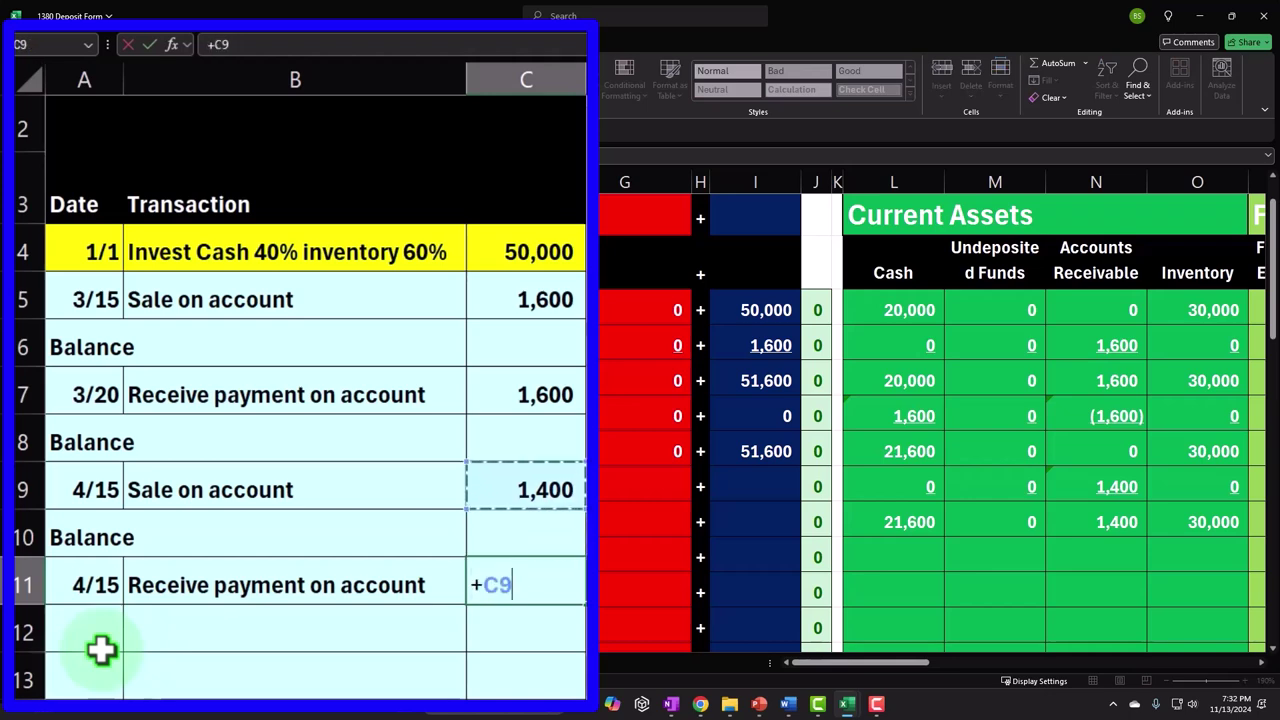
pyautogui.press('Return')
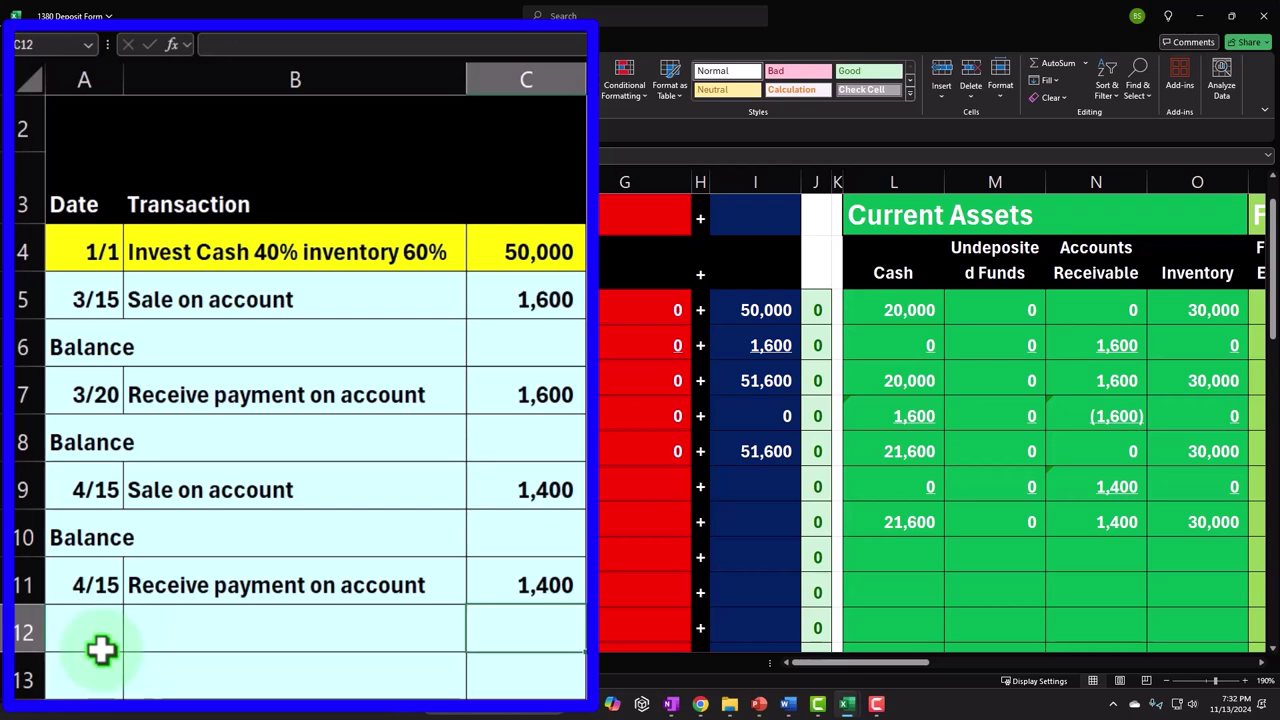
pyautogui.press('Up')
pyautogui.press('Right')
pyautogui.press('Right')
pyautogui.press('Right')
pyautogui.press('Right')
pyautogui.press('Right')
pyautogui.press('Right')
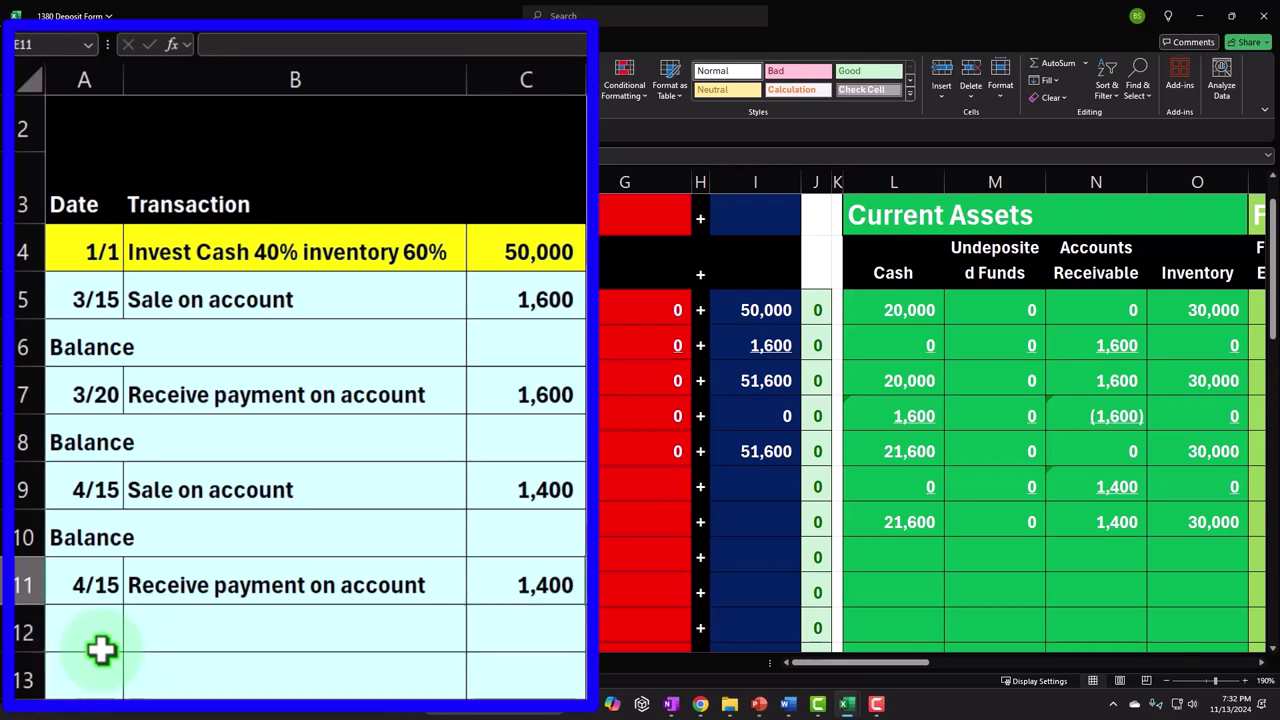
pyautogui.press('Right')
pyautogui.press('Right')
pyautogui.press('Right')
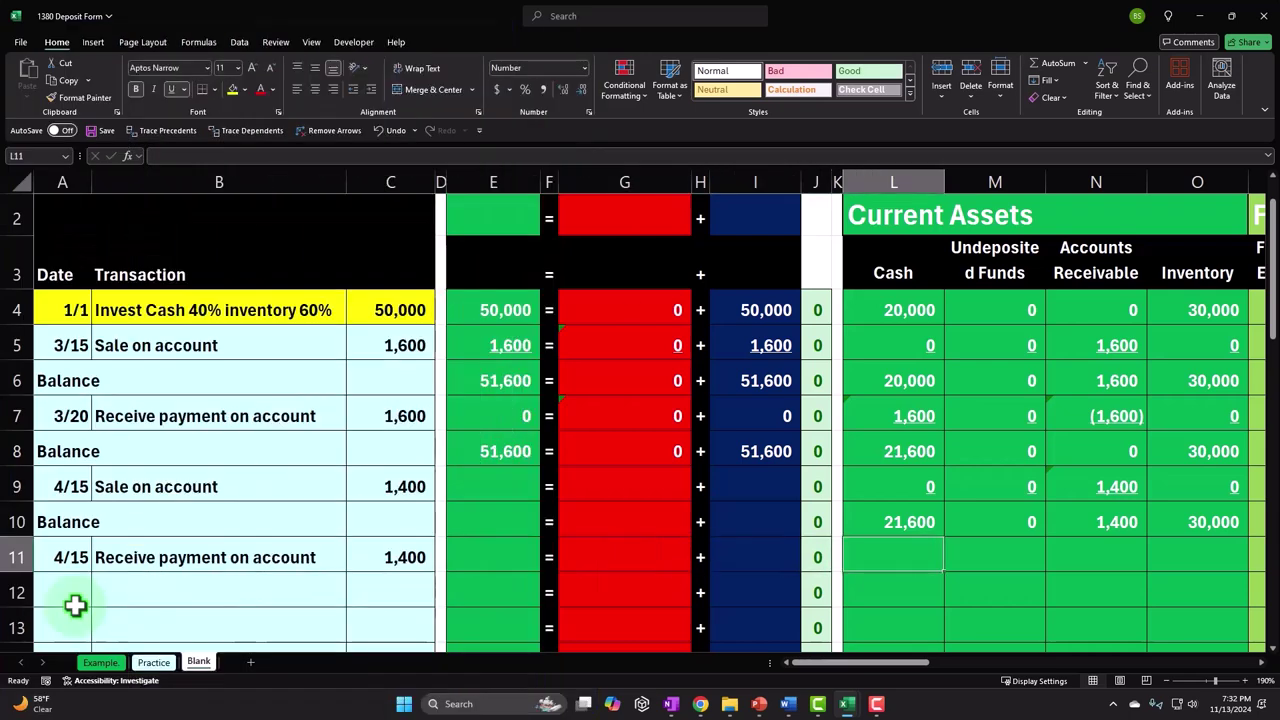
# Post =C11 (1,400) to Undeposited Funds in M11 and =-C11 (1,400) to Accounts Receivable in N11.
pyautogui.press('Right')
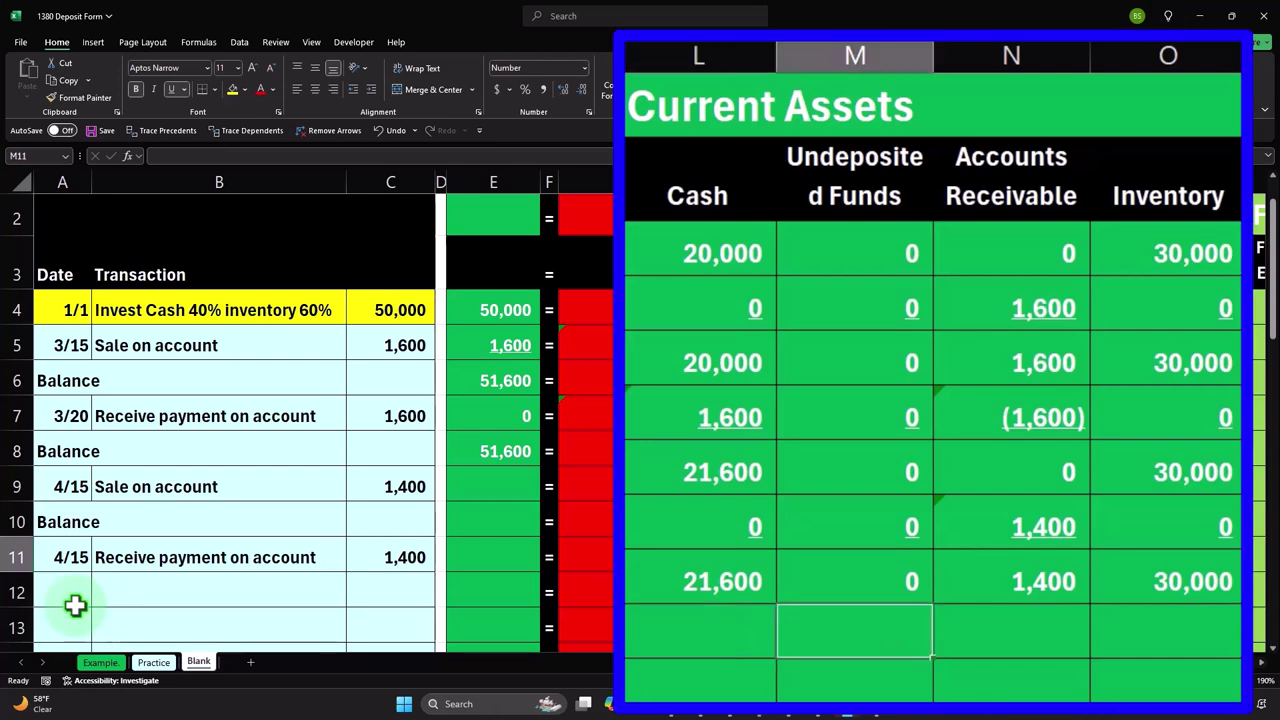
pyautogui.write('=')
pyautogui.press('Left')
pyautogui.press('Left')
pyautogui.press('Left')
pyautogui.press('Left')
pyautogui.press('Left')
pyautogui.press('Left')
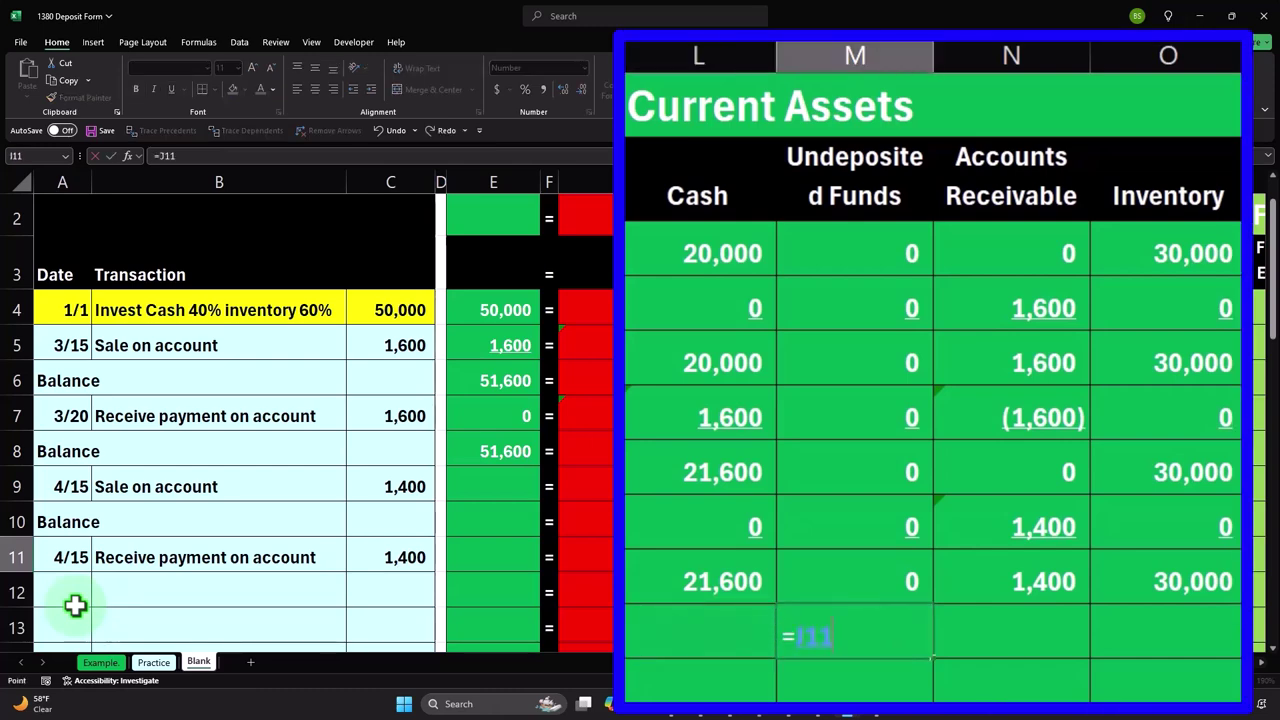
pyautogui.press('Tab')
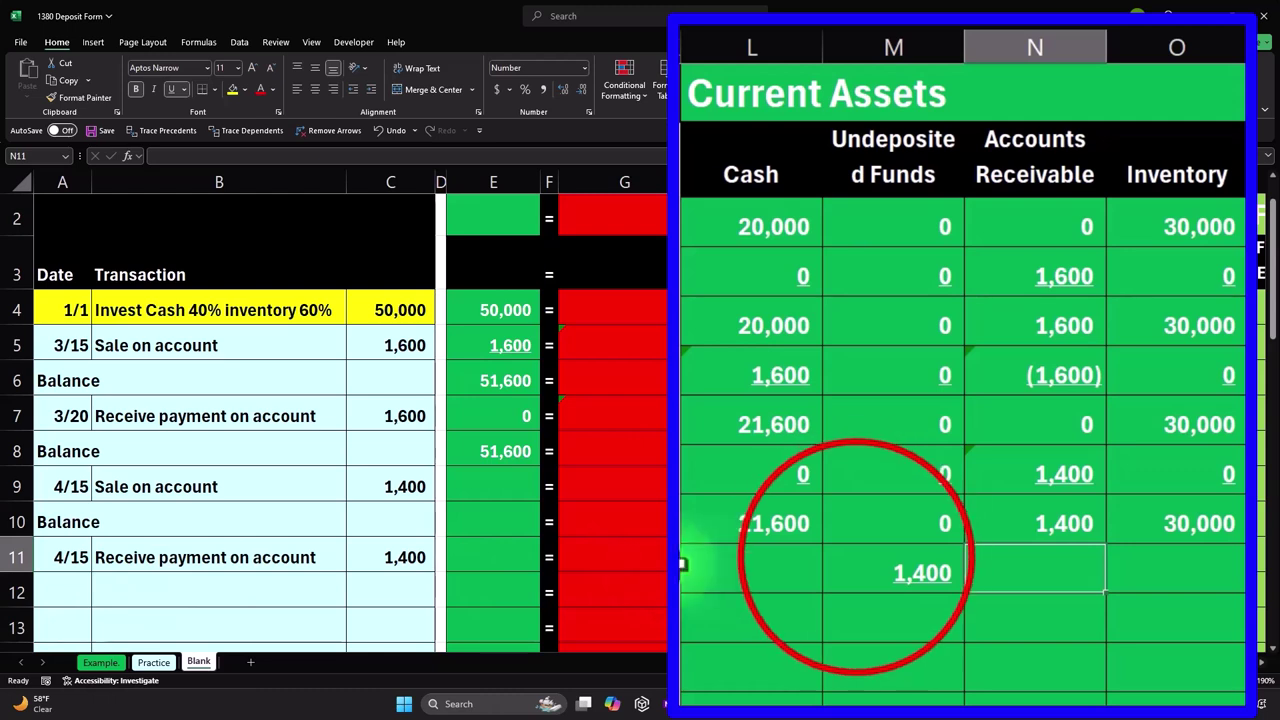
pyautogui.click(857, 558)
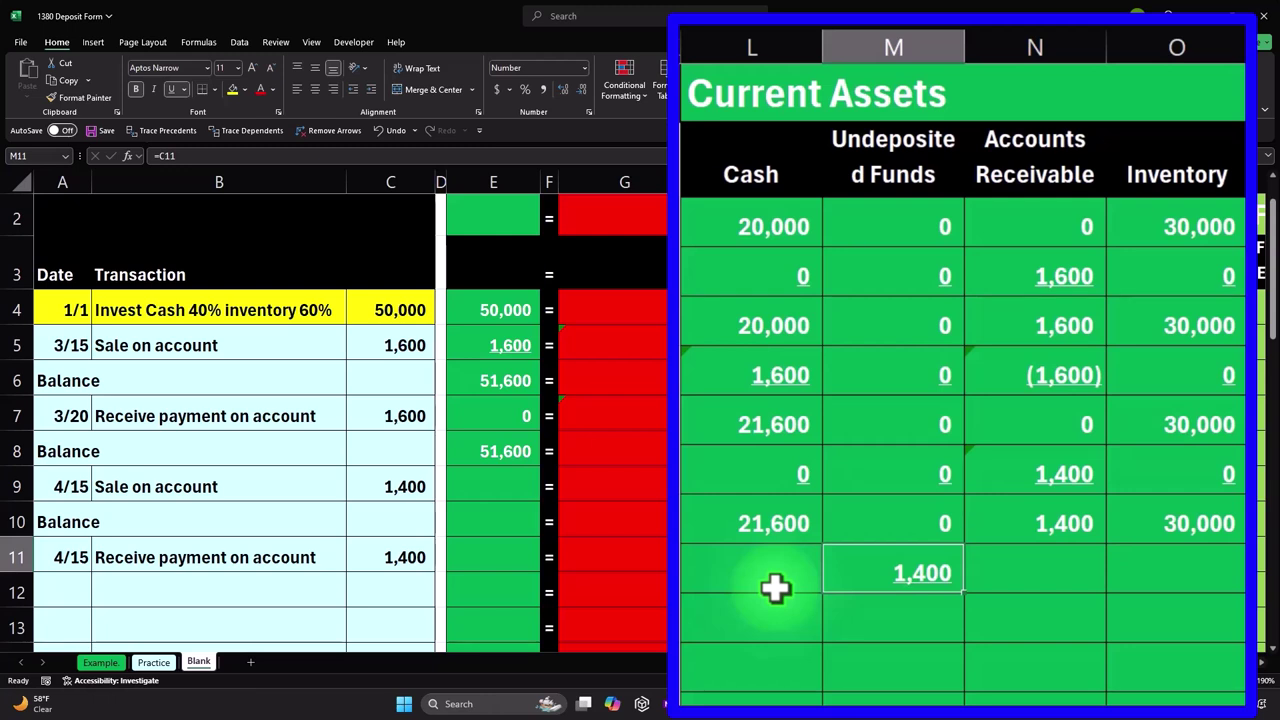
pyautogui.press('Right')
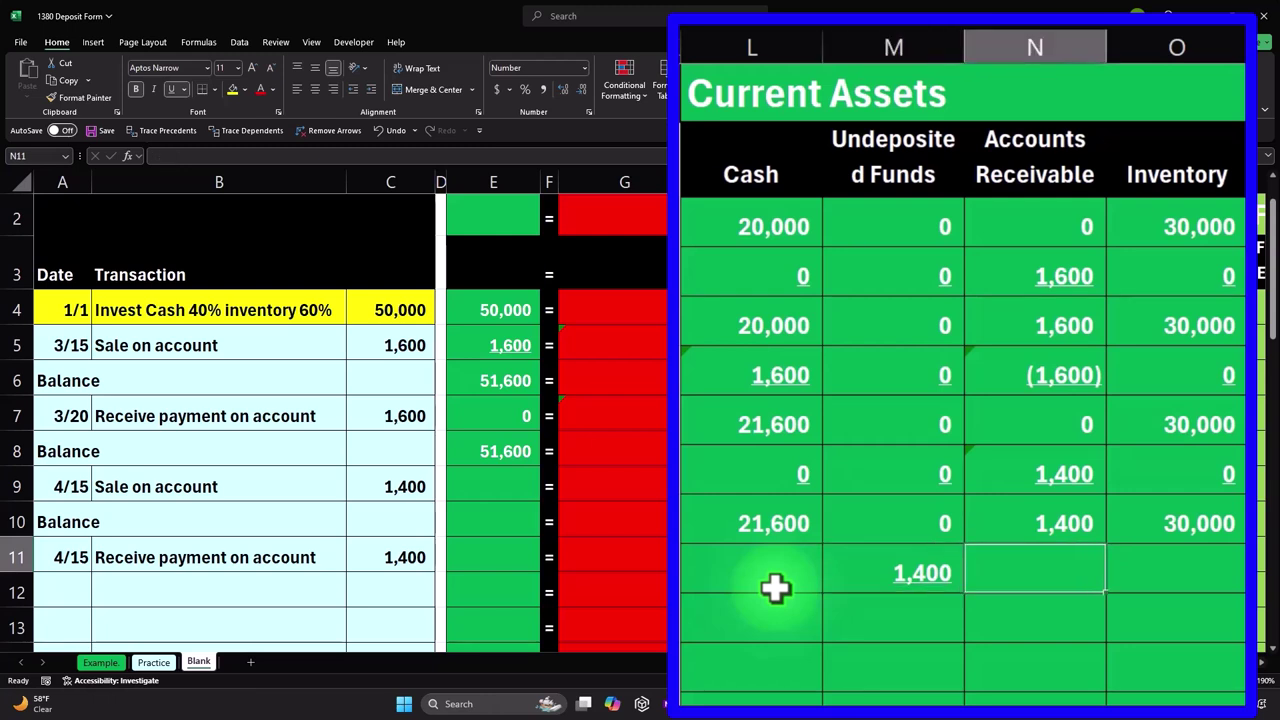
pyautogui.write('=-')
pyautogui.press('Left')
pyautogui.press('Left')
pyautogui.press('Left')
pyautogui.press('Left')
pyautogui.press('Left')
pyautogui.press('Left')
pyautogui.press('Left')
pyautogui.press('Left')
pyautogui.press('Left')
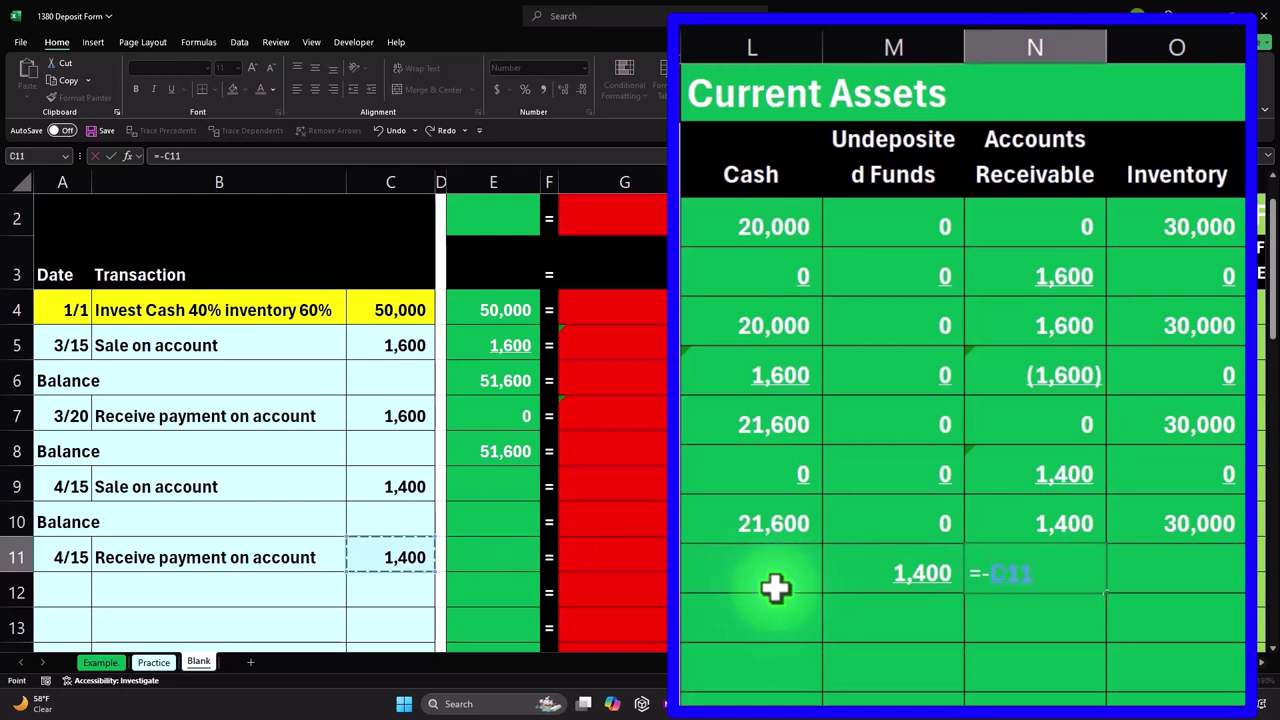
pyautogui.press('Return')
pyautogui.press('Left')
pyautogui.press('Left')
pyautogui.press('Up')
# Enter 0 in every remaining account column of row 11 from L11 through AG11.
pyautogui.write('0')
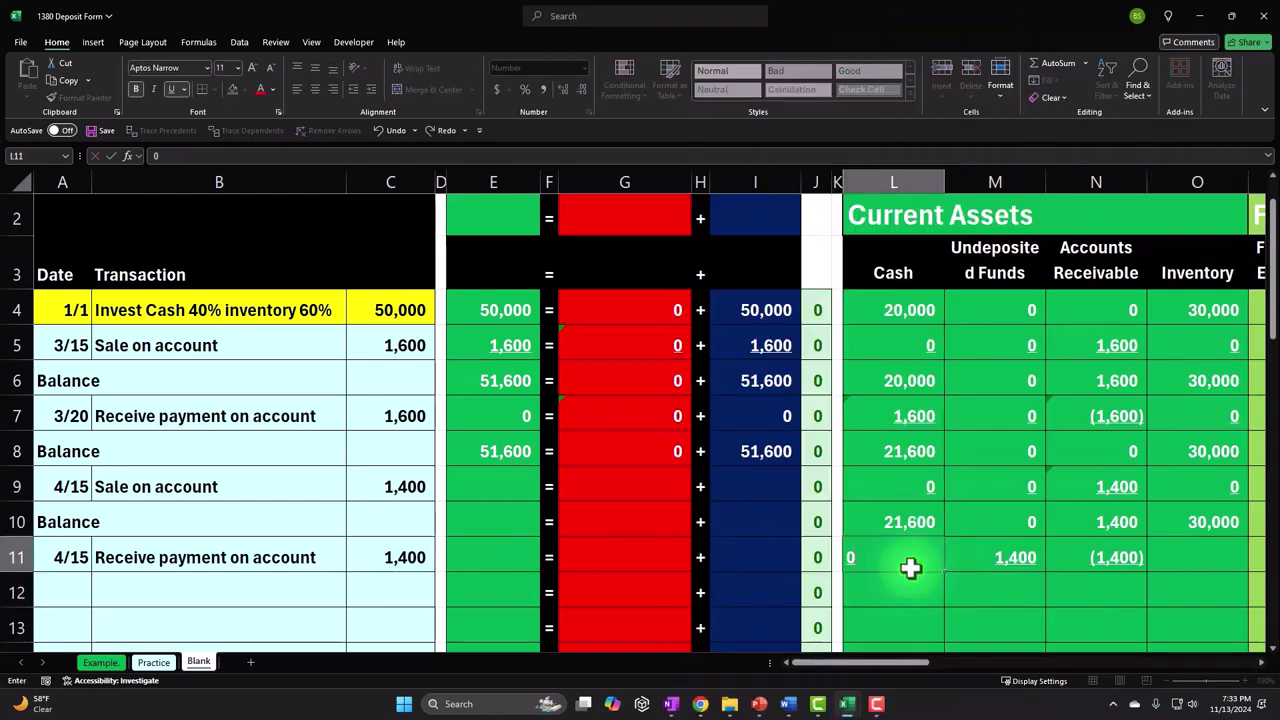
pyautogui.press('Right')
pyautogui.press('Right')
pyautogui.press('Right')
pyautogui.hscroll(3, 908, 566)
pyautogui.write('0')
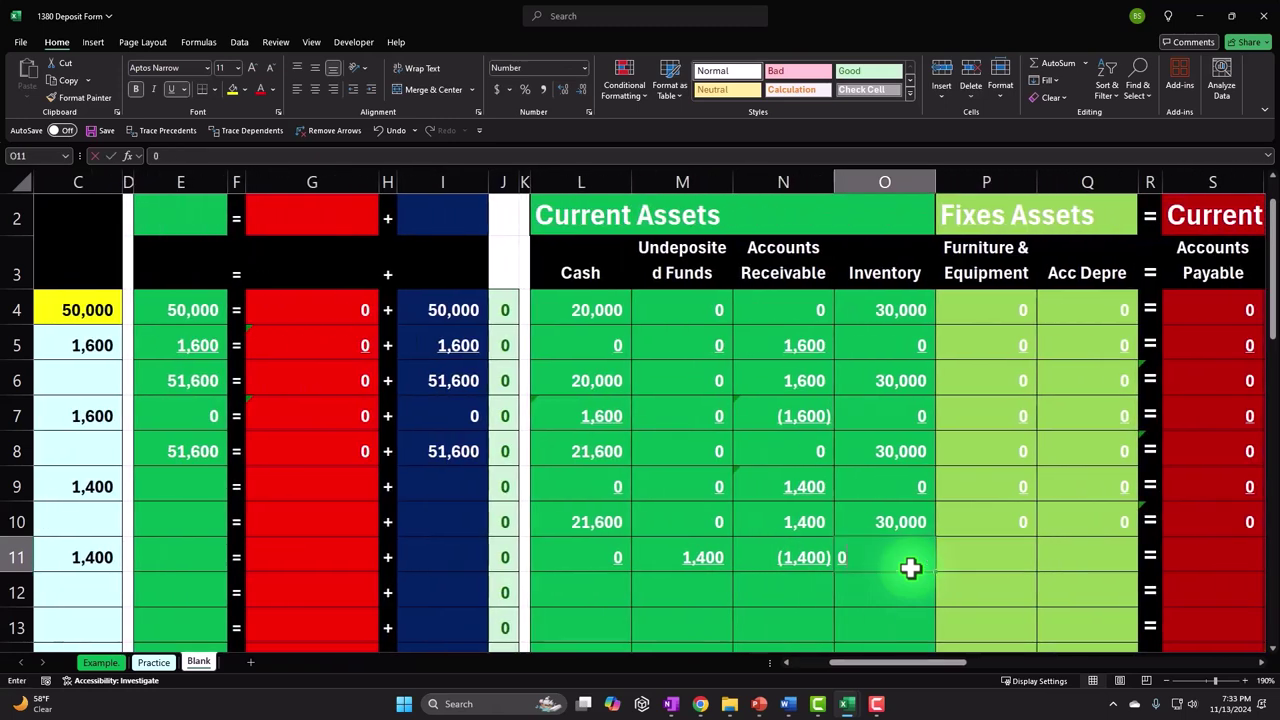
pyautogui.press('Right')
pyautogui.write('0')
pyautogui.press('Right')
pyautogui.write('0')
pyautogui.press('Right')
pyautogui.press('Right')
pyautogui.write('0')
pyautogui.press('Right')
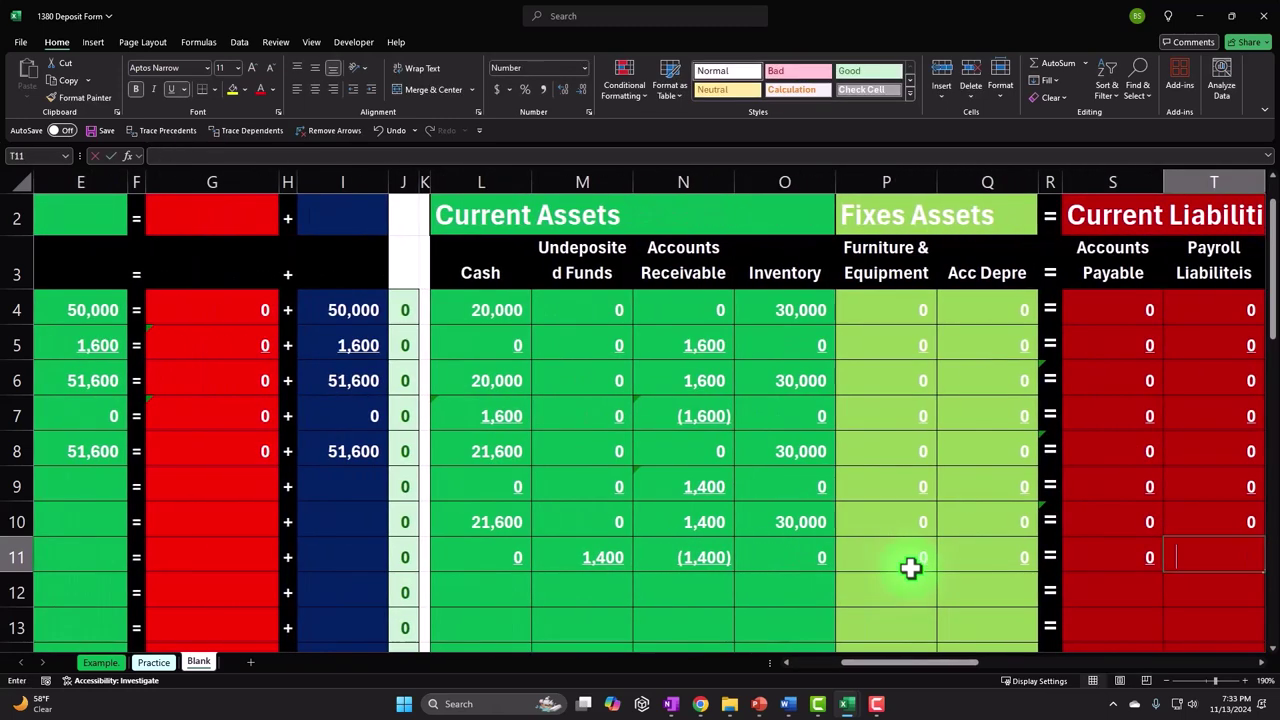
pyautogui.write('0')
pyautogui.press('Right')
pyautogui.write('0')
pyautogui.press('Right')
pyautogui.write('0')
pyautogui.press('Right')
pyautogui.press('Right')
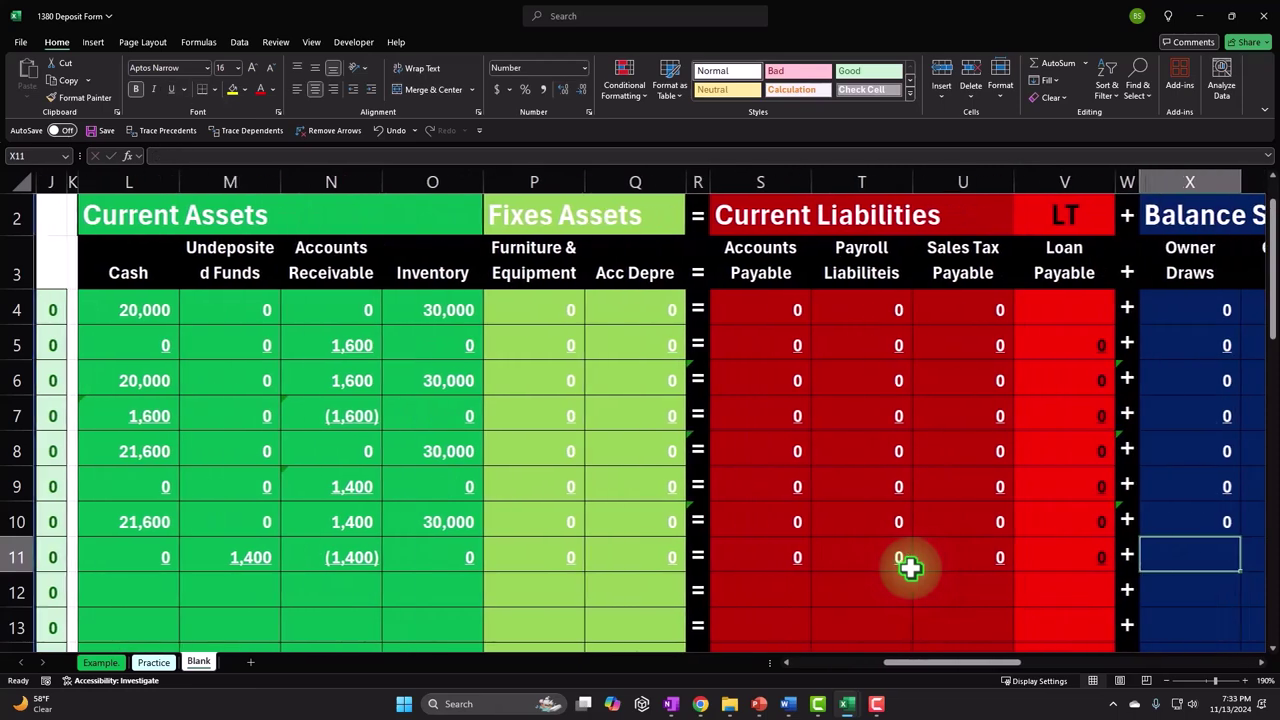
pyautogui.write('0')
pyautogui.press('Right')
pyautogui.write('0')
pyautogui.press('Right')
pyautogui.write('0')
pyautogui.press('Right')
pyautogui.write('0')
pyautogui.press('Right')
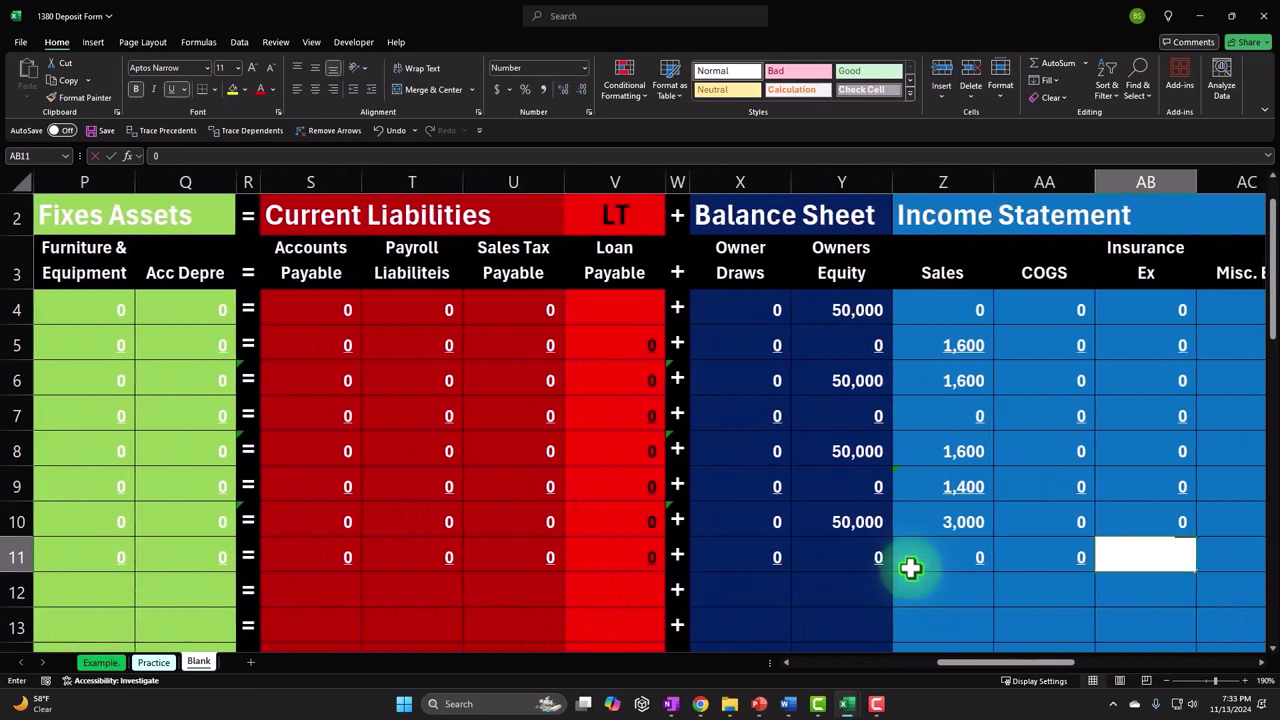
pyautogui.write('0')
pyautogui.press('Right')
pyautogui.write('0')
pyautogui.press('Right')
pyautogui.write('0')
pyautogui.press('Right')
pyautogui.press('Right')
pyautogui.write('0')
pyautogui.press('Right')
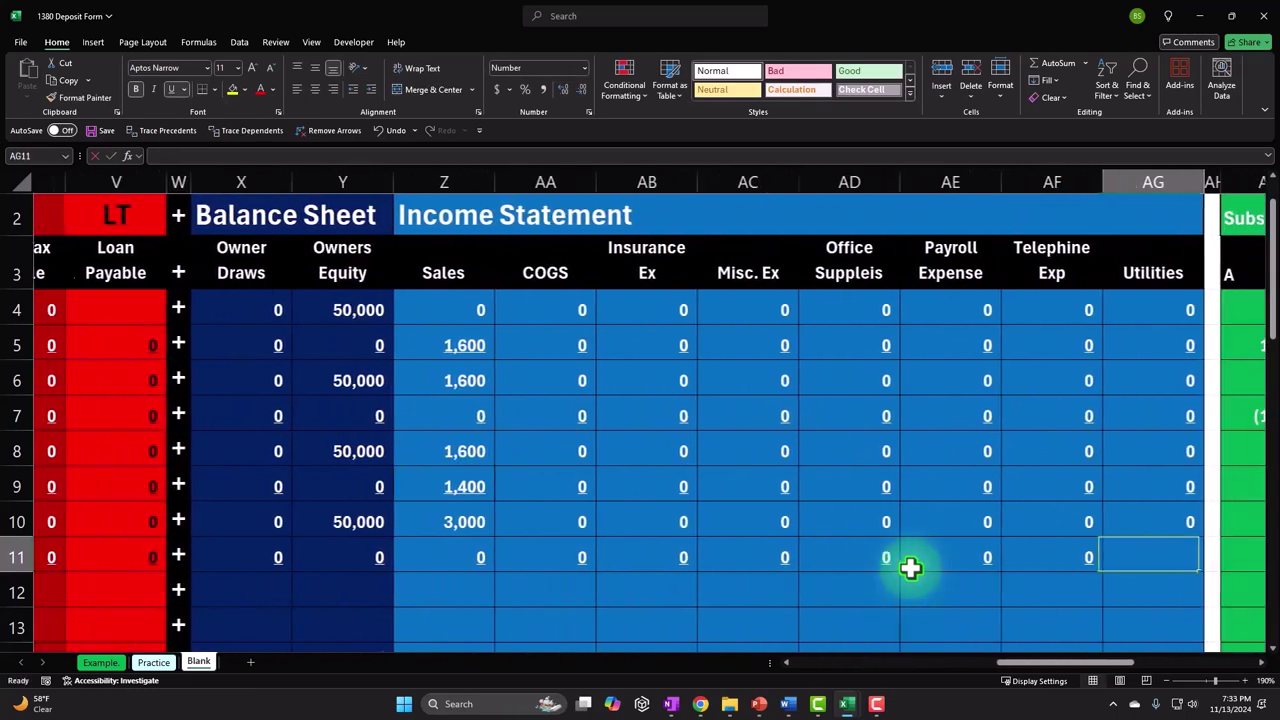
pyautogui.write('0')
pyautogui.press('Right')
pyautogui.press('Right')
pyautogui.press('Right')
pyautogui.press('Right')
pyautogui.press('Right')
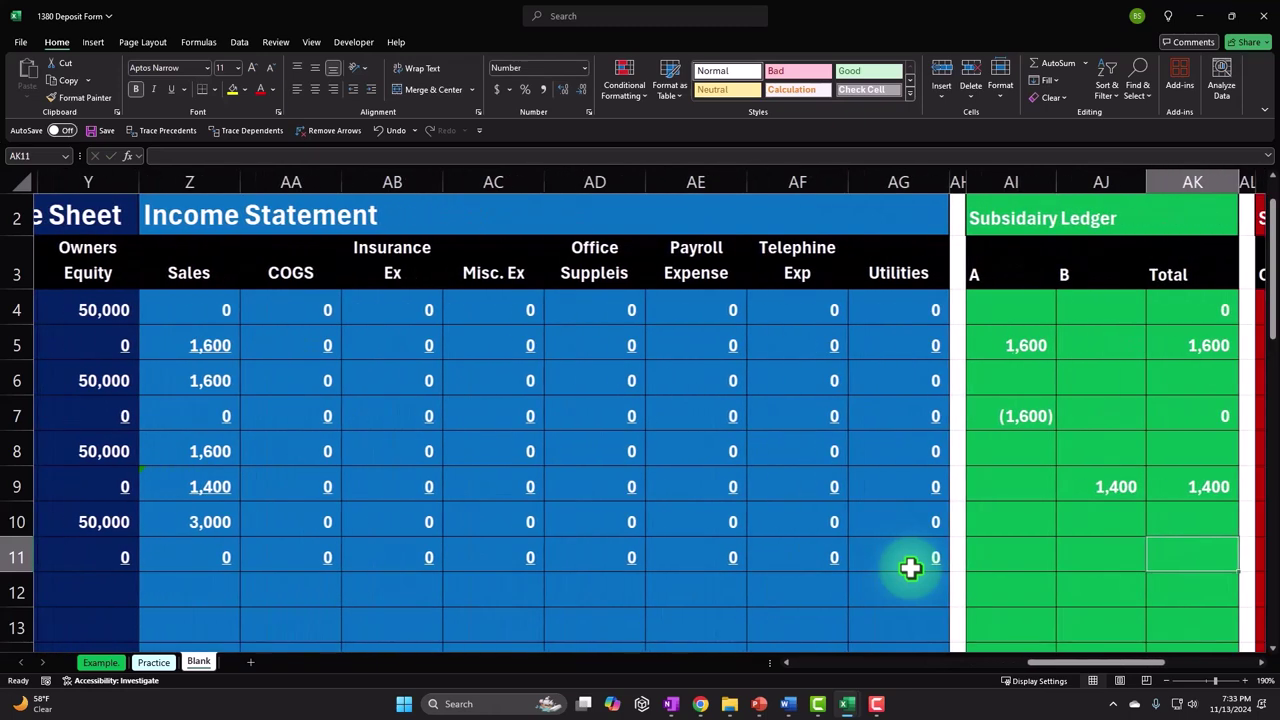
# Record customer B's (1,400) ledger entry in AJ11 as =-C11.
pyautogui.press('Left')
pyautogui.press('Left')
pyautogui.press('Left')
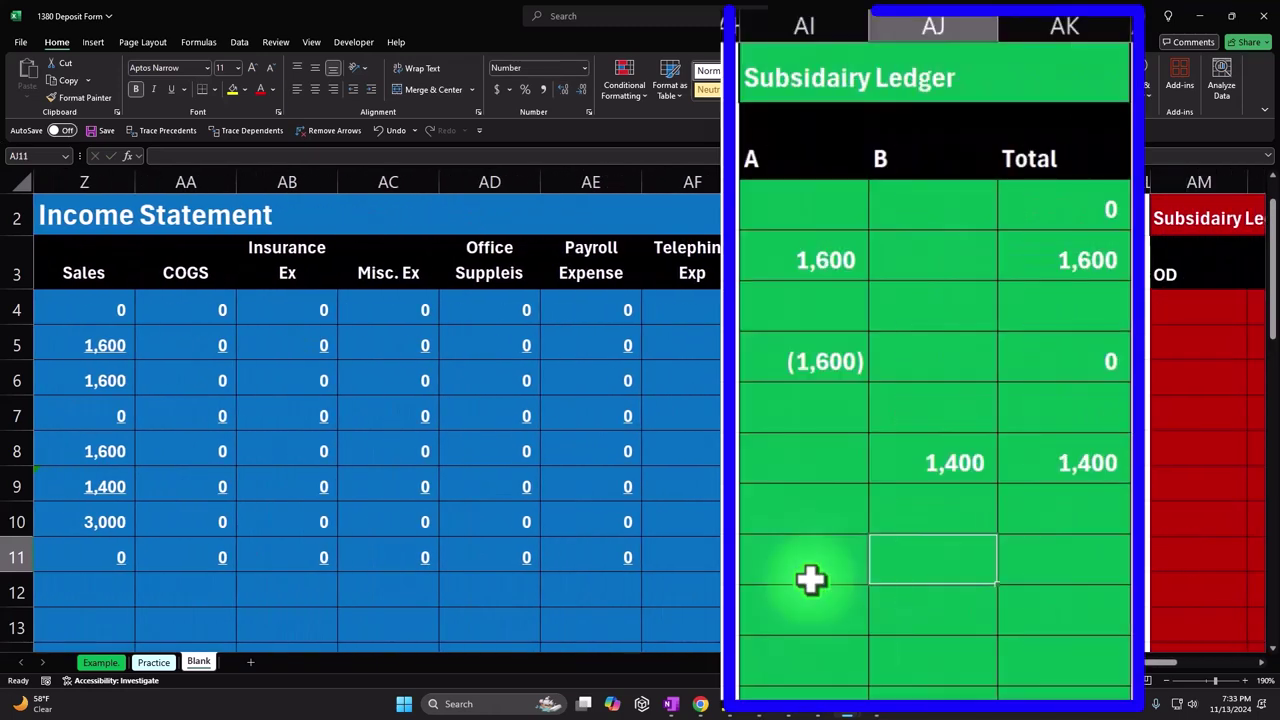
pyautogui.write('=')
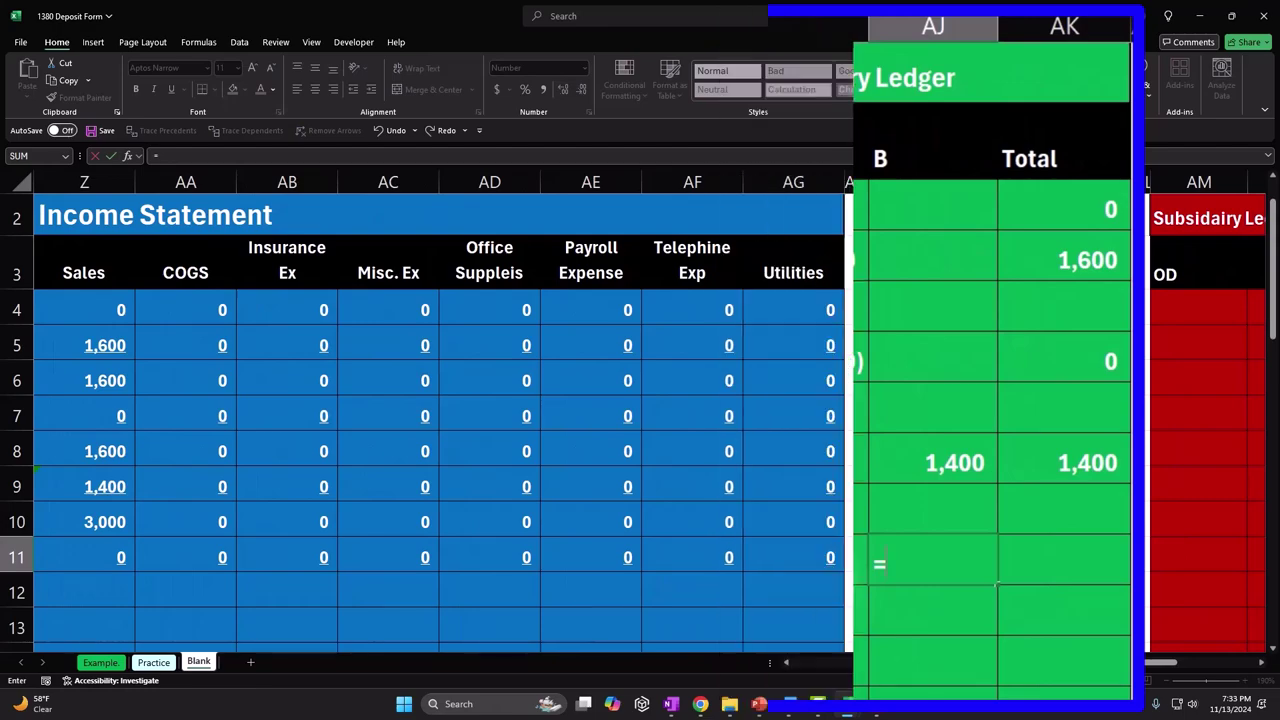
pyautogui.write('-')
pyautogui.press('Left')
pyautogui.press('Left')
pyautogui.press('Left')
pyautogui.press('Left')
pyautogui.press('Left')
pyautogui.press('Left')
pyautogui.press('Left')
pyautogui.press('Left')
pyautogui.press('Left')
pyautogui.press('Left')
pyautogui.press('Left')
pyautogui.press('Left')
pyautogui.press('Left')
pyautogui.press('Left')
pyautogui.press('Left')
pyautogui.press('Left')
pyautogui.press('Left')
pyautogui.press('Left')
pyautogui.press('Left')
pyautogui.press('Left')
pyautogui.press('Left')
pyautogui.press('Left')
pyautogui.press('Left')
pyautogui.press('Left')
pyautogui.press('Left')
pyautogui.press('Left')
pyautogui.press('Left')
pyautogui.press('Left')
pyautogui.press('Left')
pyautogui.press('Left')
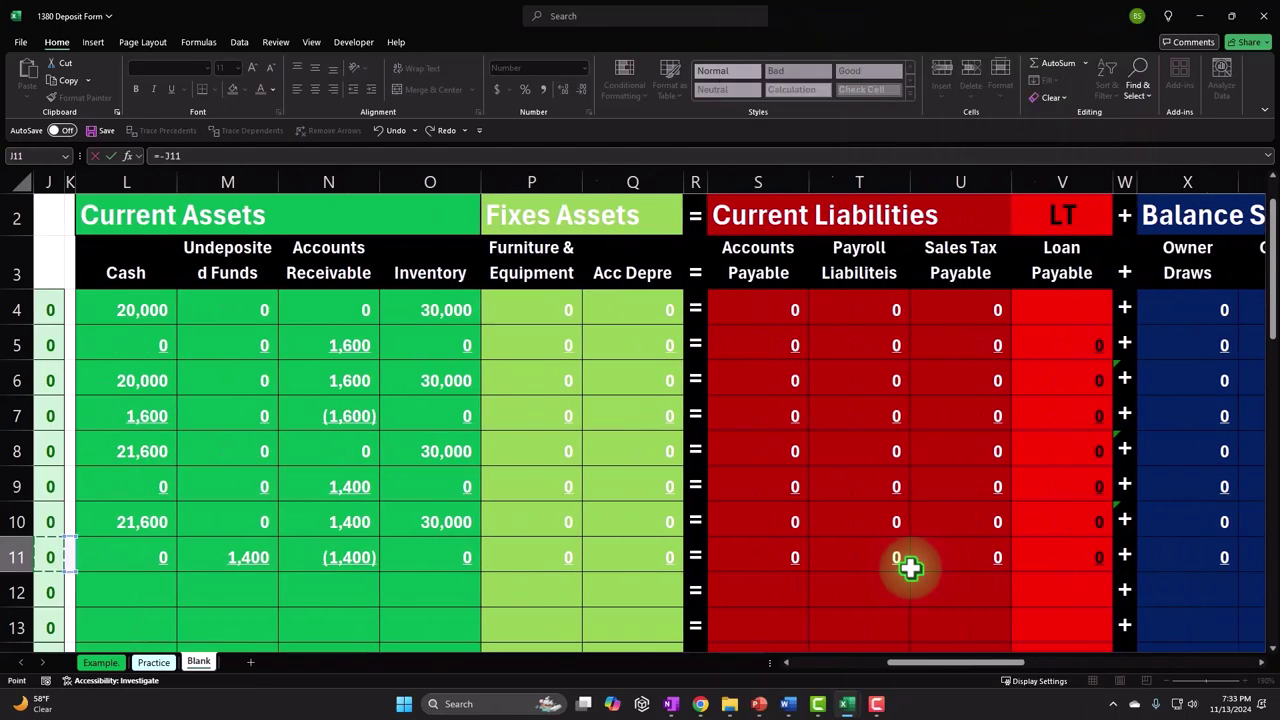
pyautogui.press('Return')
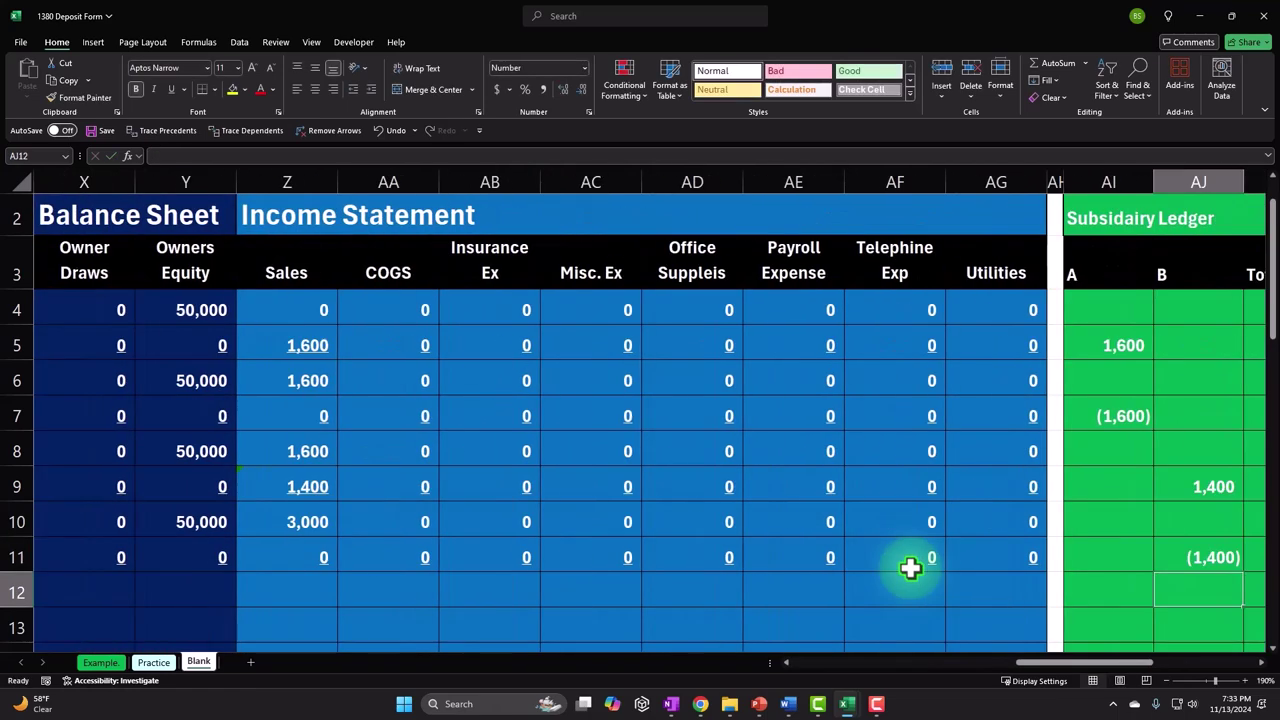
# Set the AK11 ledger Total to =AK9+SUM(AI11:AJ11), bringing it to 0.
pyautogui.press('Left')
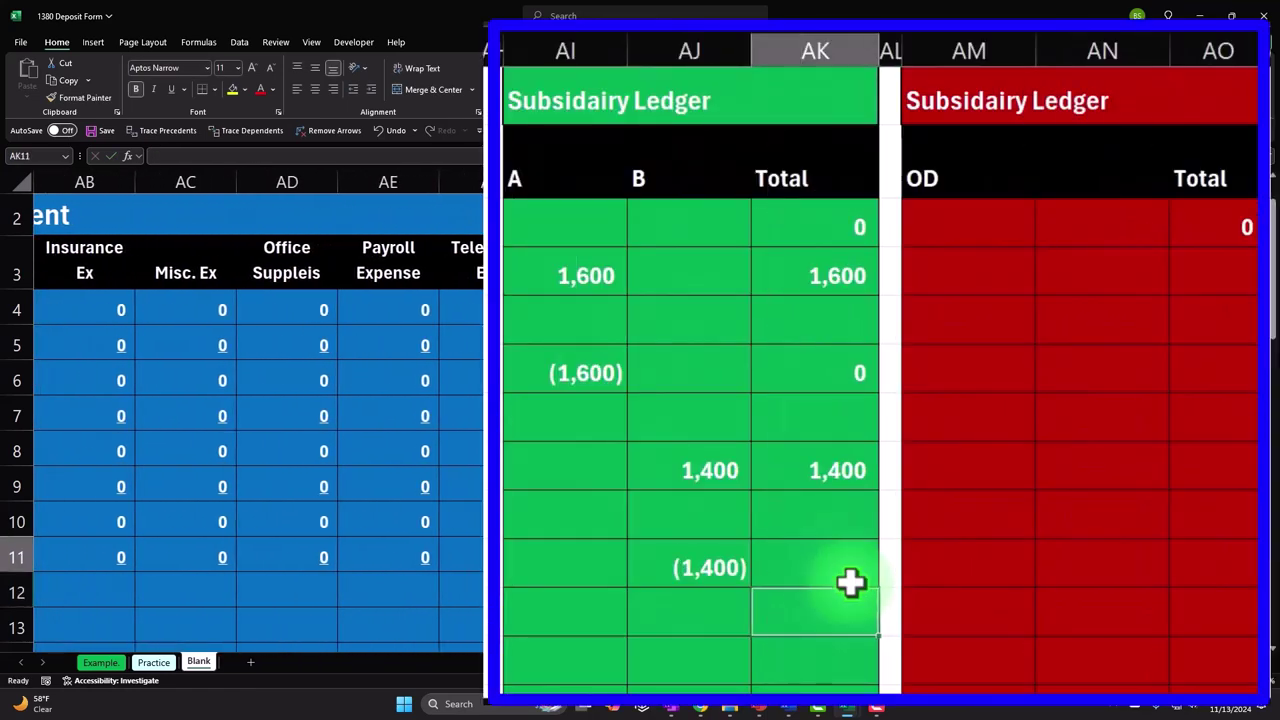
pyautogui.press('Up')
pyautogui.write('=')
pyautogui.press('Up')
pyautogui.press('Up')
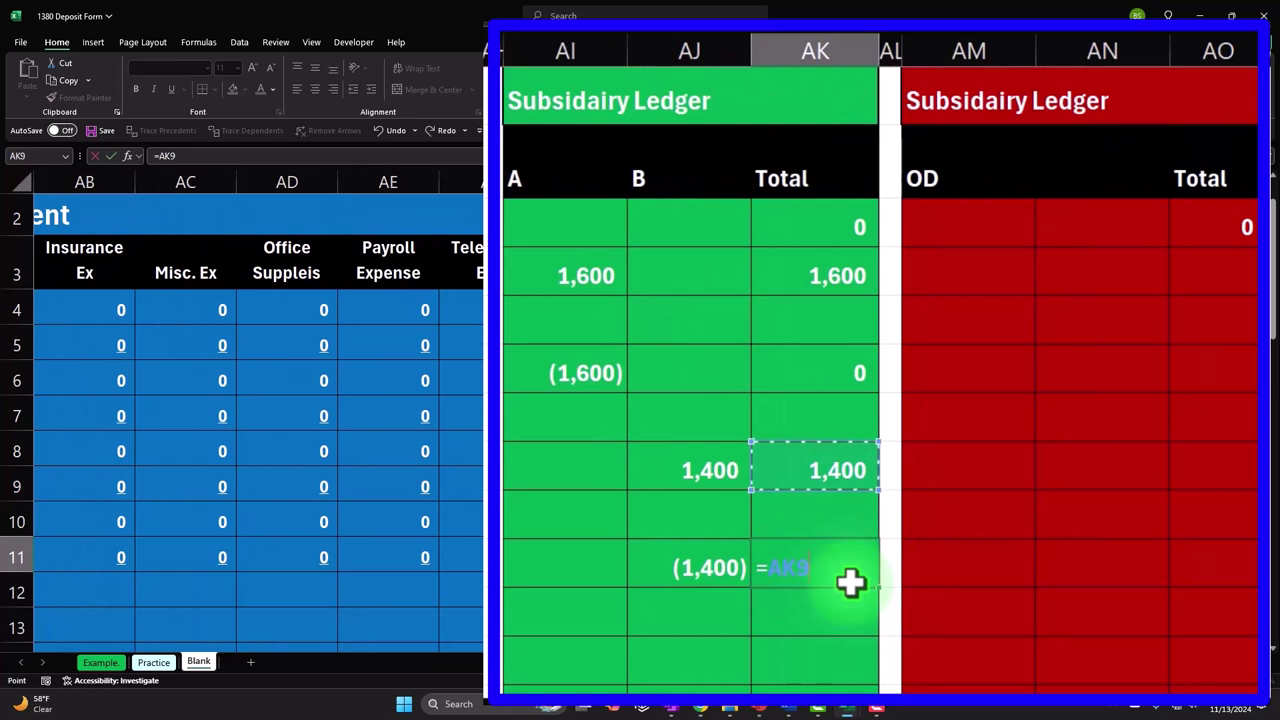
pyautogui.write('+sum(')
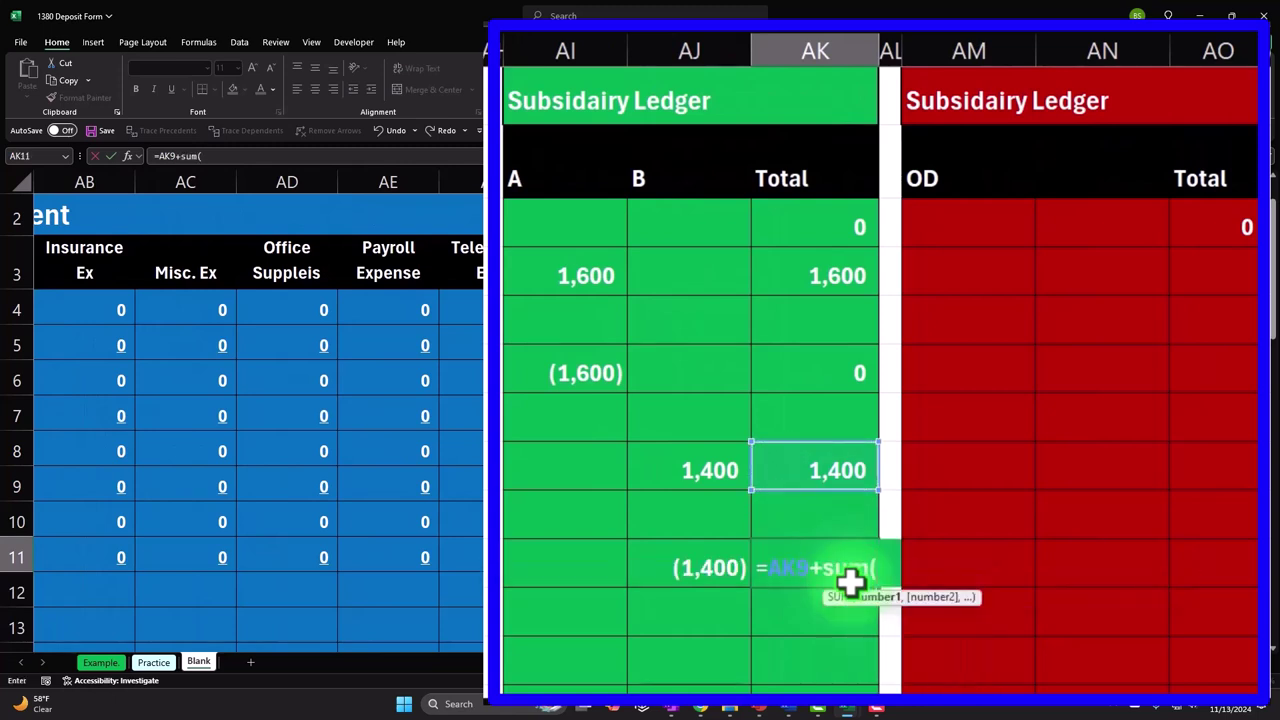
pyautogui.press('Left')
pyautogui.hotkey('shift', 'Left')
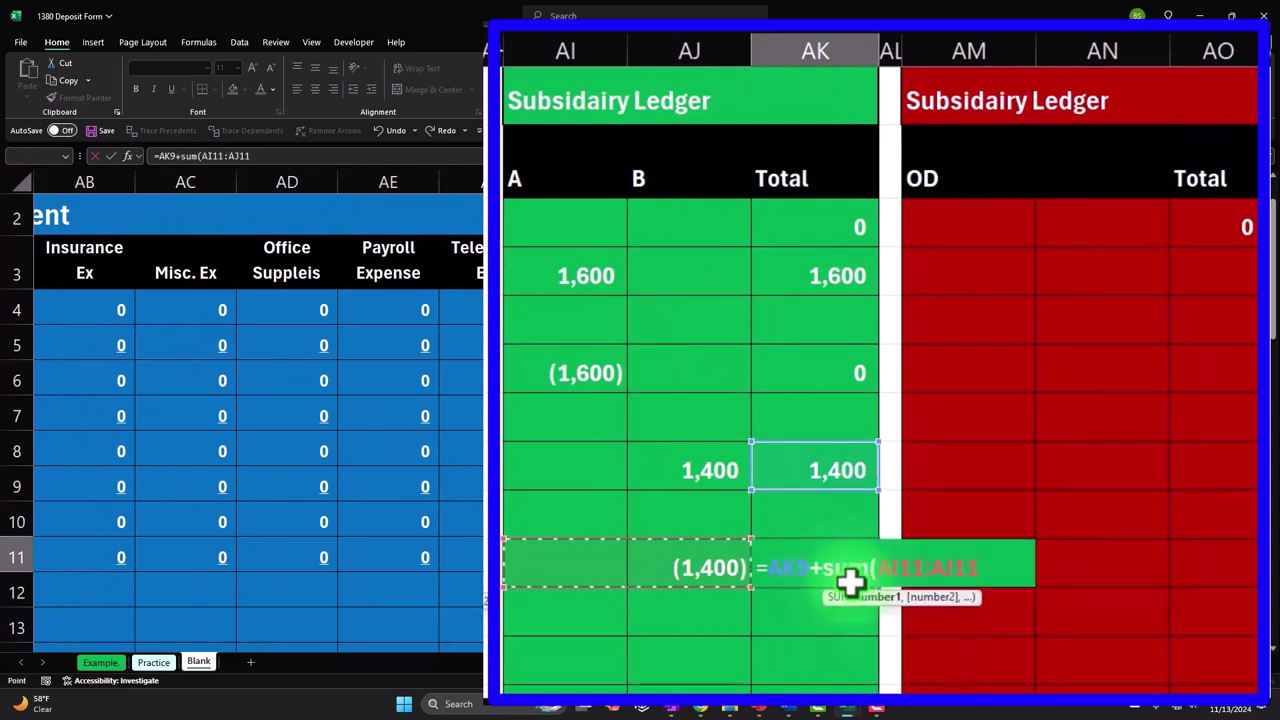
pyautogui.write(')')
pyautogui.press('Return')
pyautogui.press('Up')
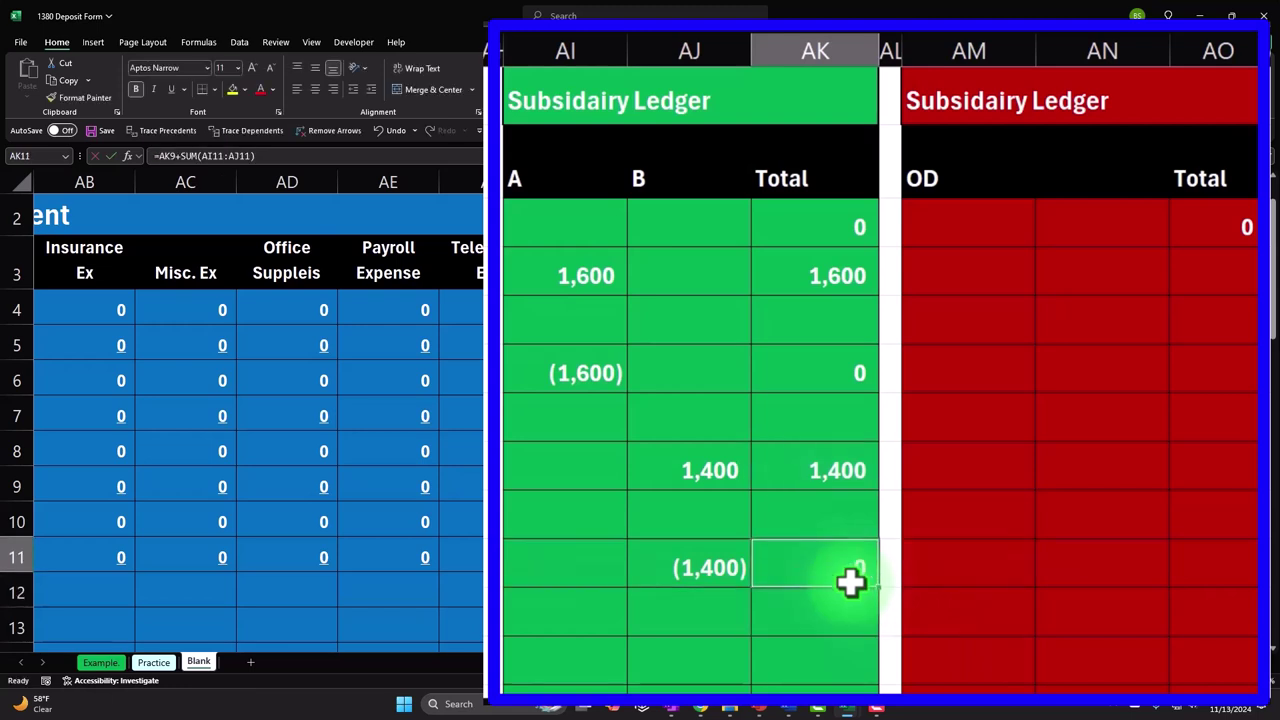
pyautogui.press('Left')
pyautogui.press('Left')
pyautogui.press('Left')
pyautogui.press('Left')
pyautogui.press('Left')
pyautogui.press('Left')
pyautogui.press('Left')
pyautogui.press('Left')
pyautogui.press('Left')
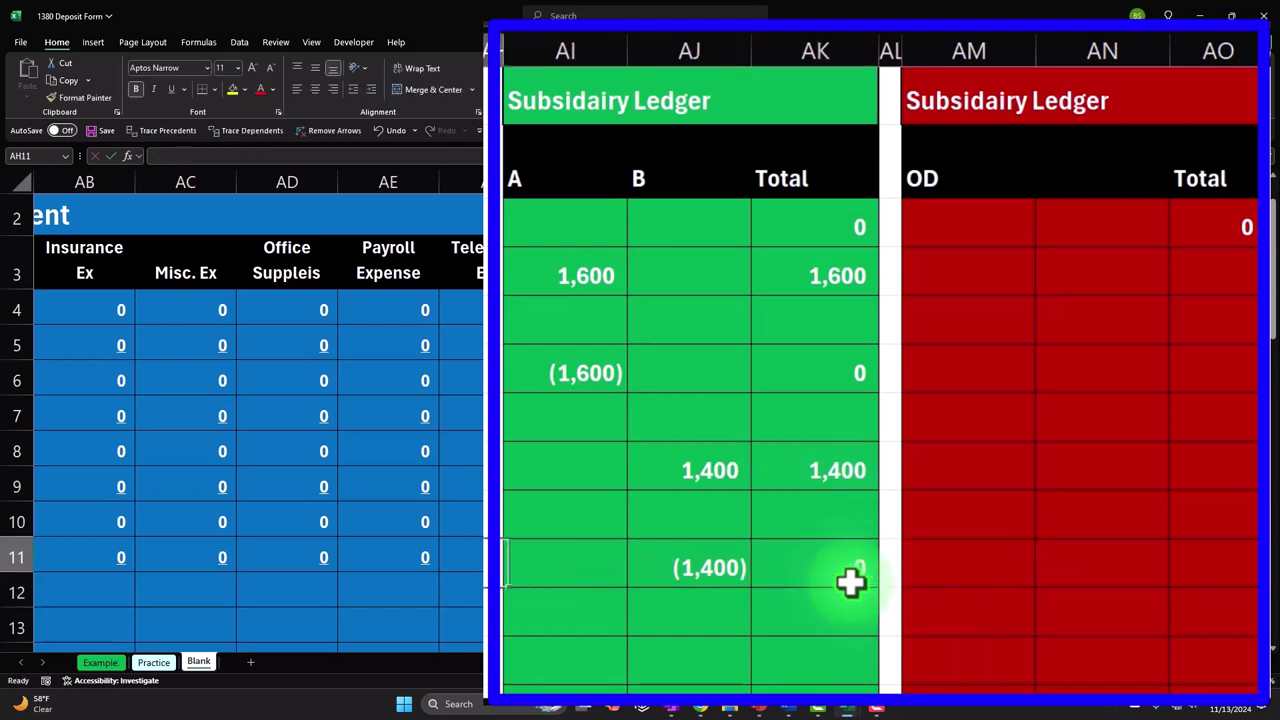
pyautogui.press('Left')
pyautogui.press('Left')
pyautogui.press('Left')
pyautogui.press('Left')
pyautogui.press('Left')
pyautogui.press('Left')
pyautogui.press('Left')
pyautogui.press('Left')
pyautogui.press('Left')
pyautogui.press('Left')
pyautogui.press('Left')
pyautogui.press('Left')
pyautogui.press('Left')
pyautogui.press('Left')
pyautogui.press('Left')
pyautogui.press('Left')
pyautogui.press('Left')
pyautogui.press('Left')
pyautogui.press('Left')
pyautogui.press('Left')
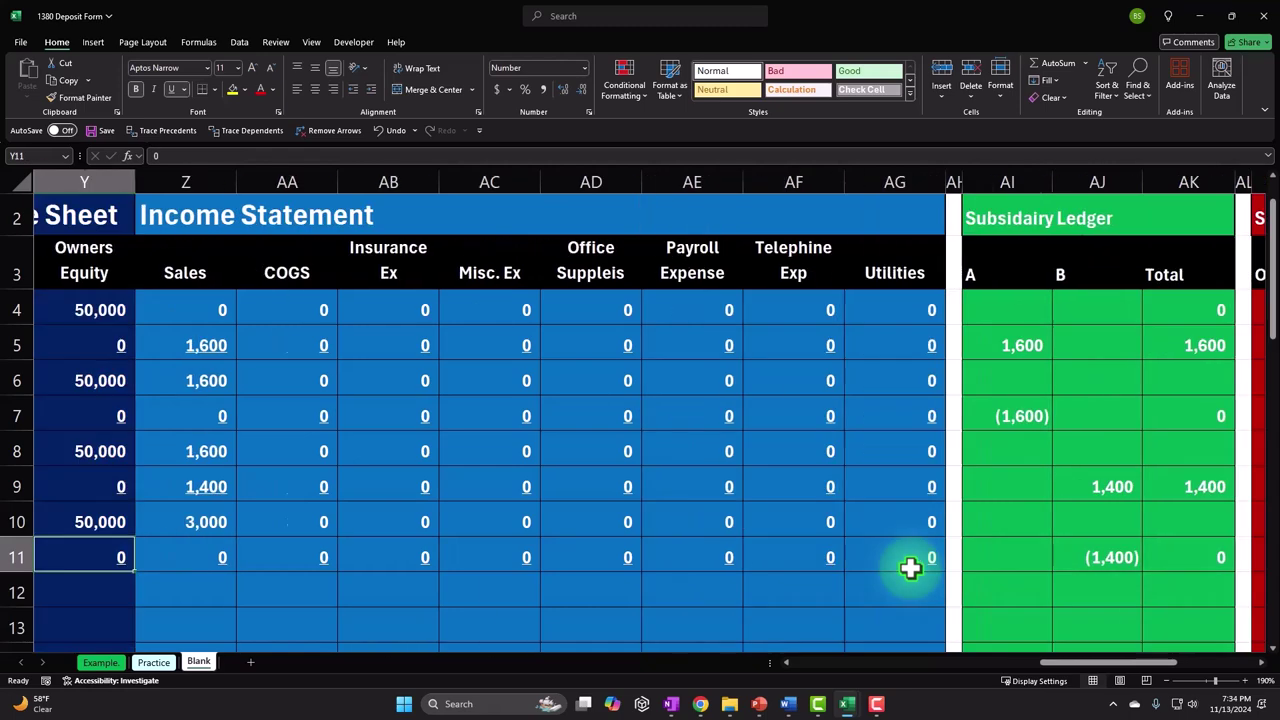
# Underline the payment row's liabilities and equity check totals in G7:I7.
pyautogui.press('Down')
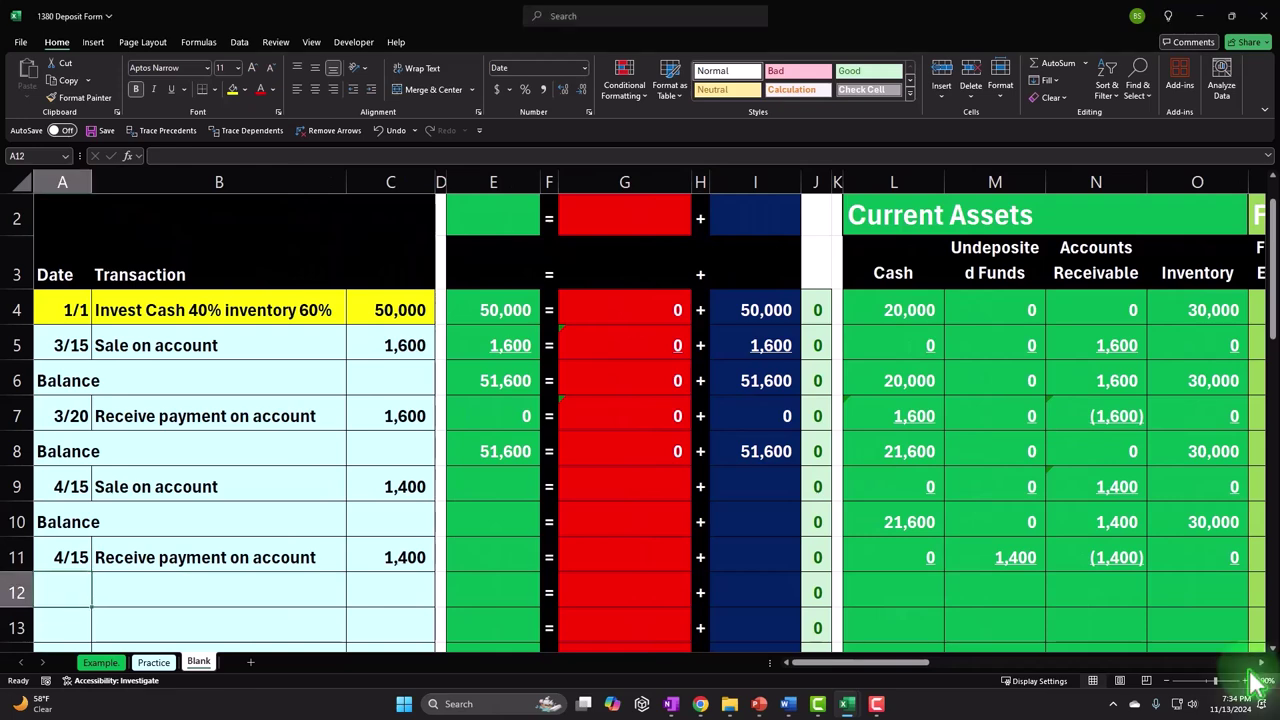
pyautogui.click(586, 604)
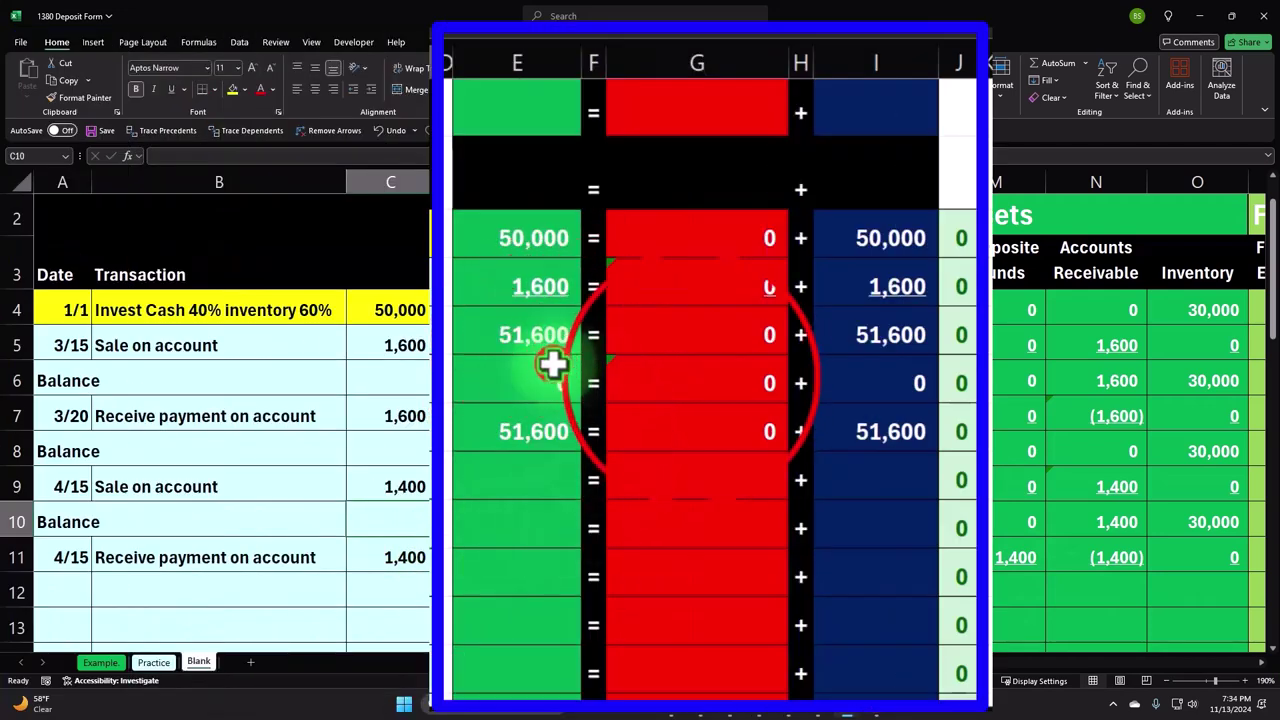
pyautogui.click(620, 412)
pyautogui.click(852, 378)
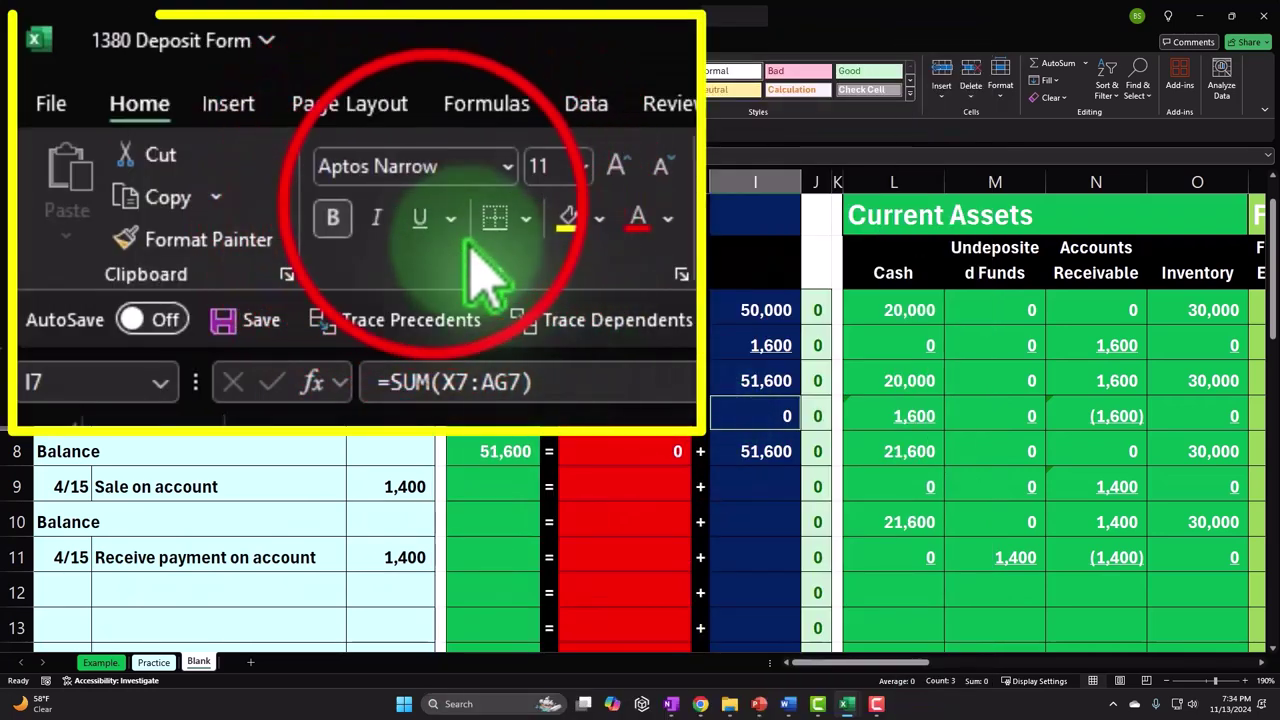
pyautogui.click(172, 89)
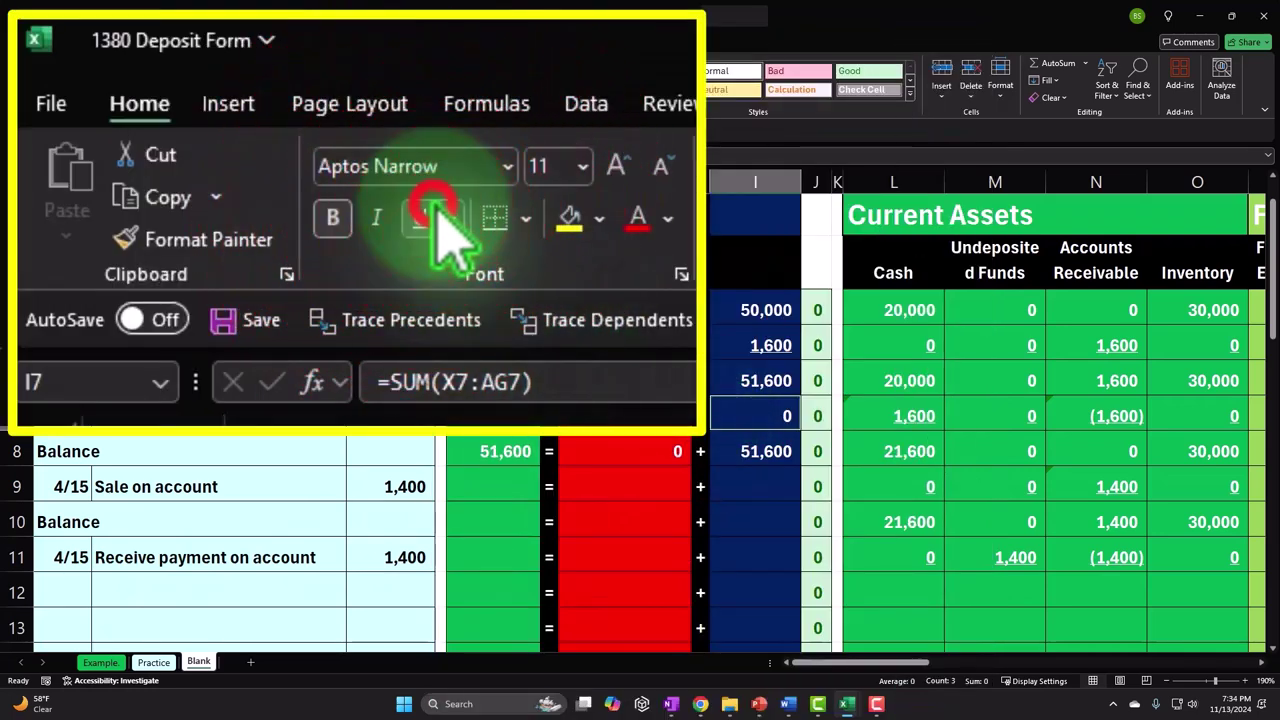
# Fill the assets, equity and liabilities totals in E8, I8 and G8 down two rows.
pyautogui.click(505, 451)
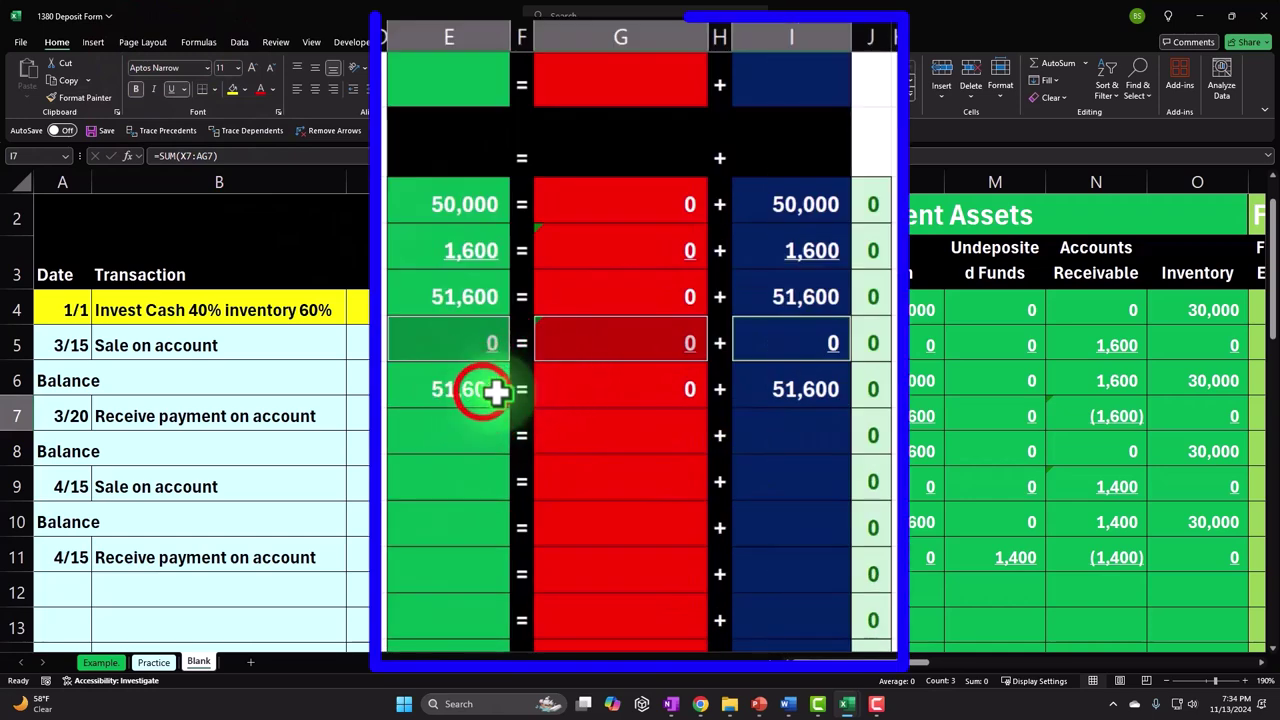
pyautogui.click(505, 405)
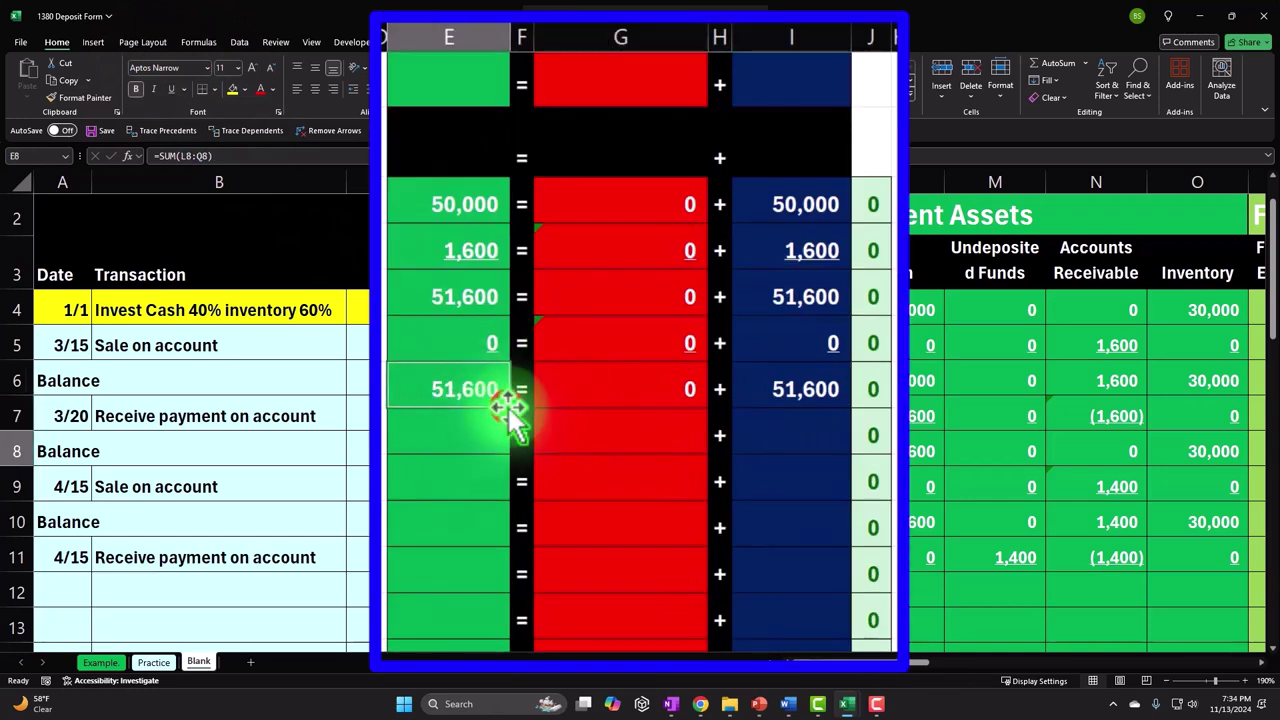
pyautogui.moveTo(510, 410); pyautogui.dragTo(503, 491)
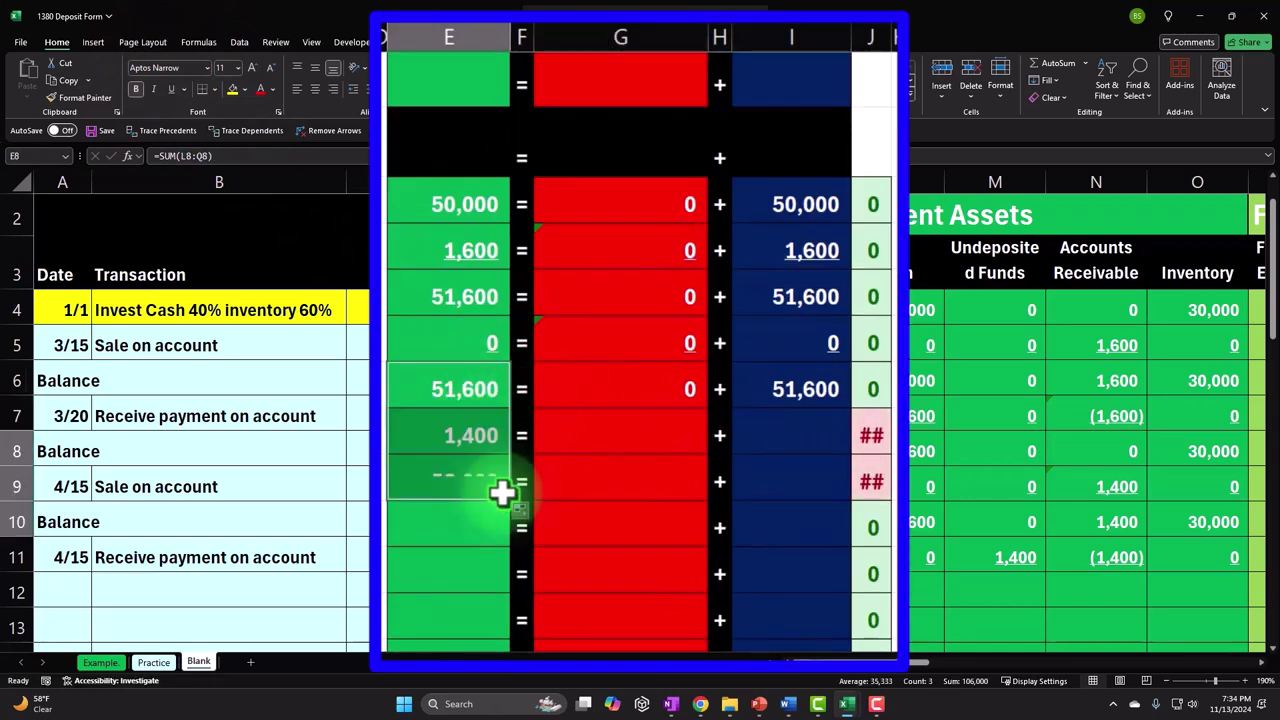
pyautogui.click(818, 398)
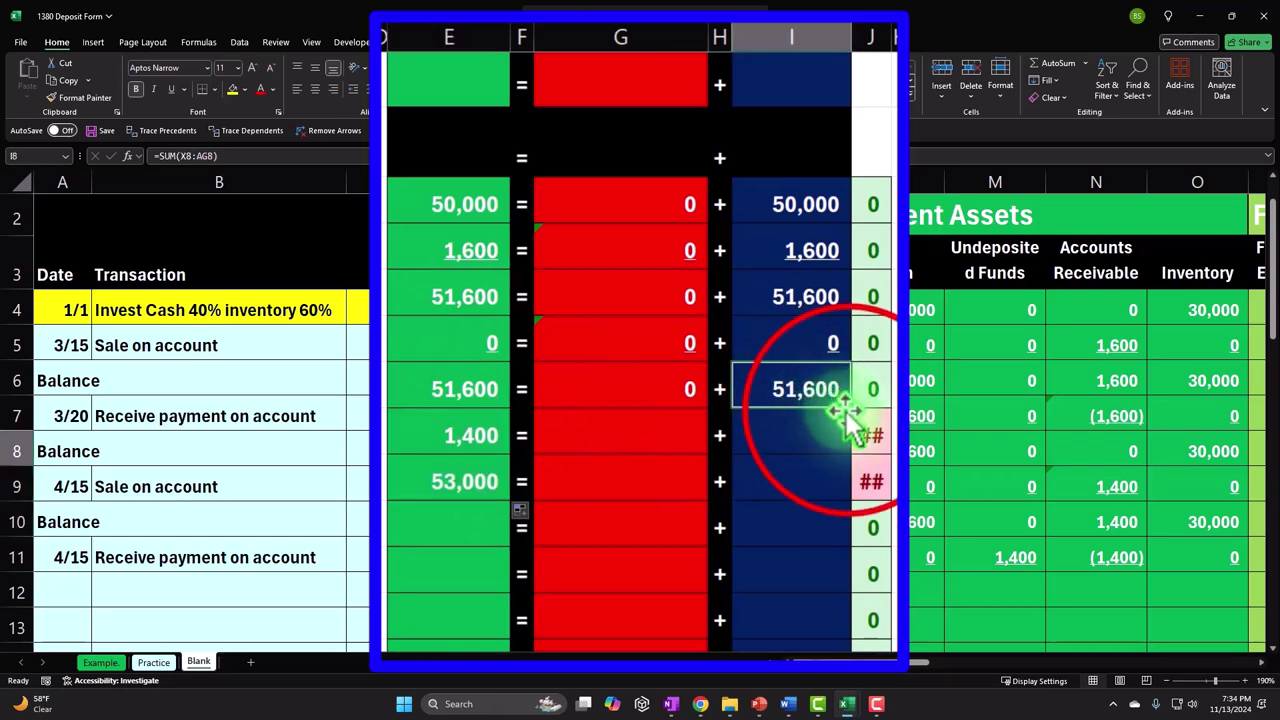
pyautogui.moveTo(850, 410); pyautogui.dragTo(855, 486)
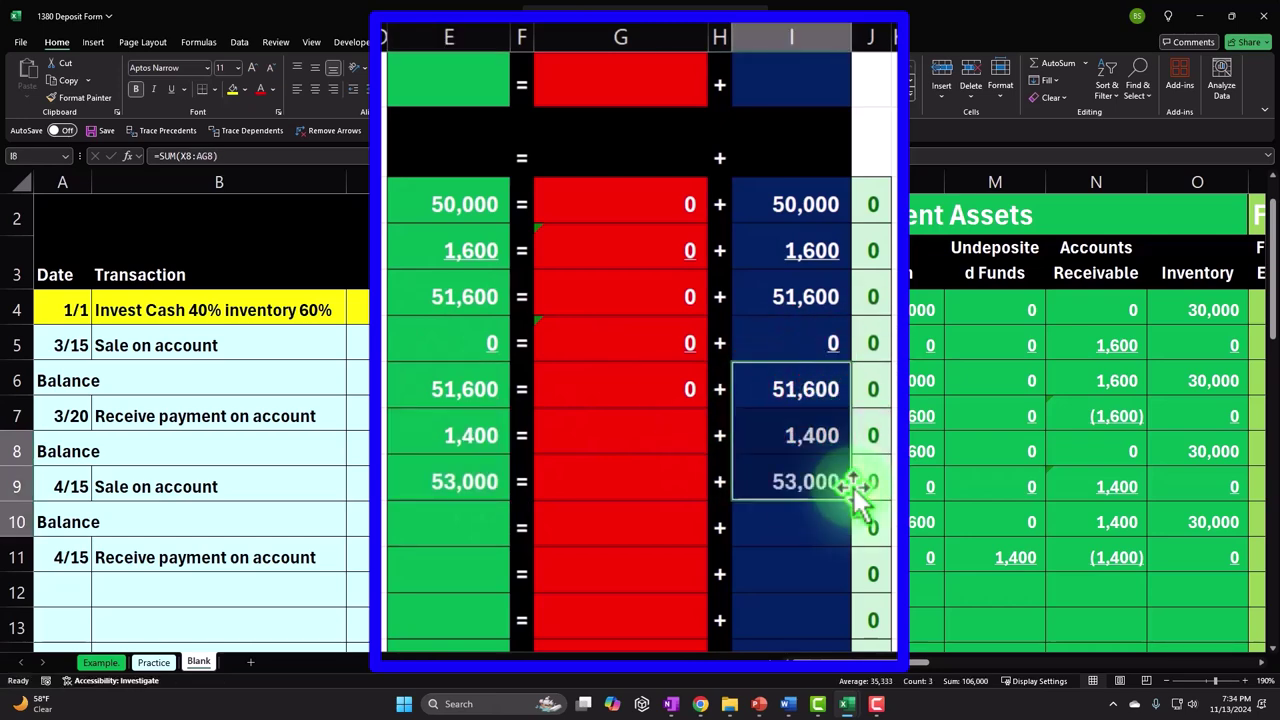
pyautogui.click(634, 400)
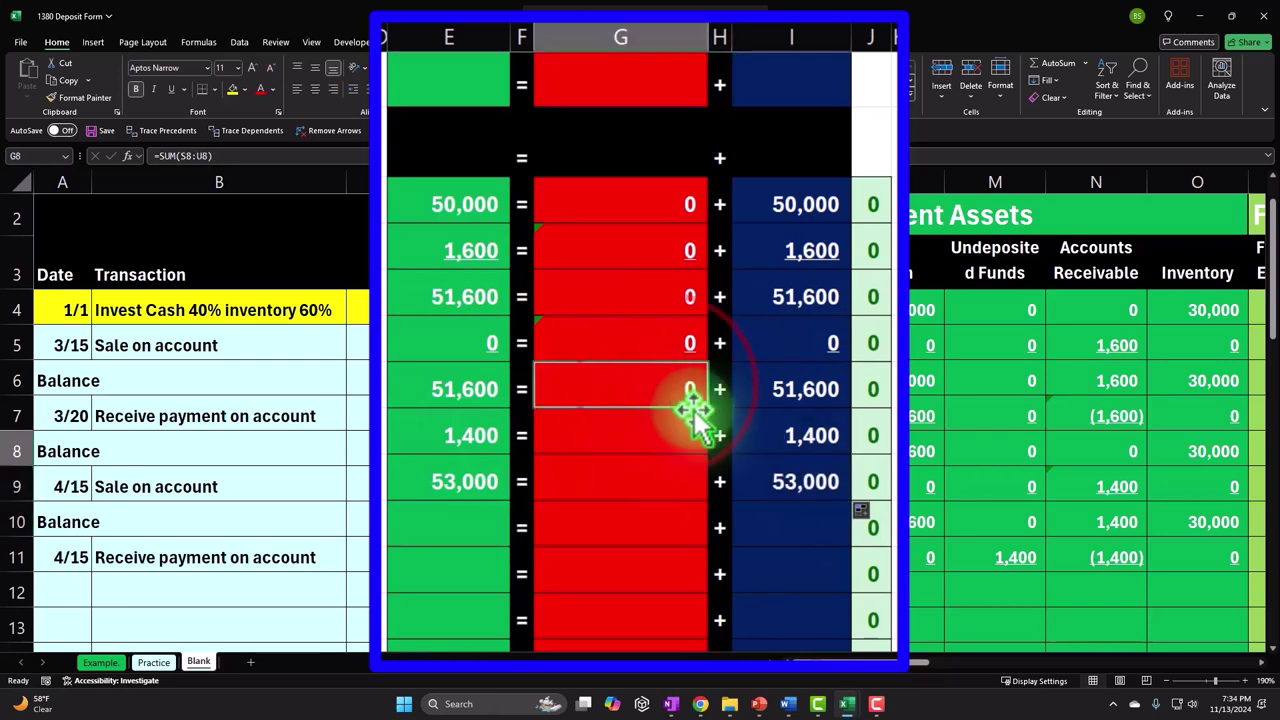
pyautogui.moveTo(711, 410); pyautogui.dragTo(700, 498)
# Underline the 4/15 sale row's check totals in E9, G9 and I9.
pyautogui.click(457, 434)
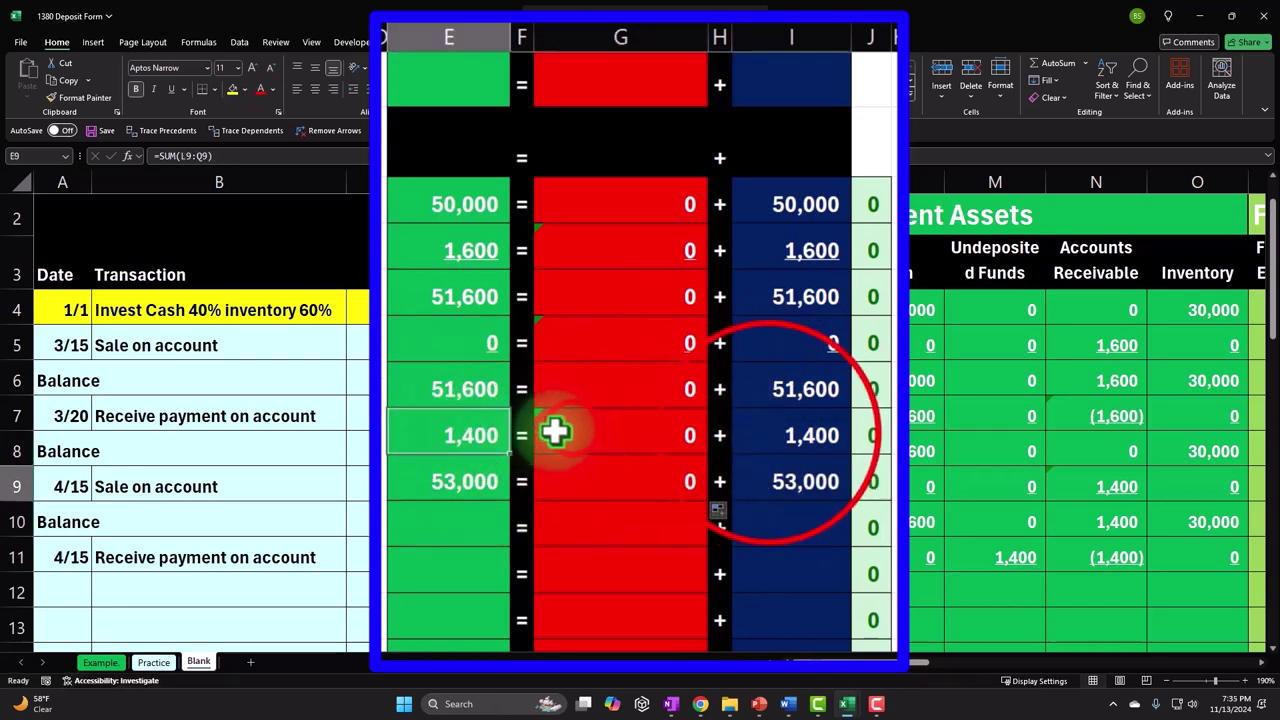
pyautogui.keyDown('ctrl'); pyautogui.click(705, 434); pyautogui.keyUp('ctrl')
pyautogui.keyDown('ctrl'); pyautogui.click(767, 486); pyautogui.keyUp('ctrl')
pyautogui.click(170, 89)
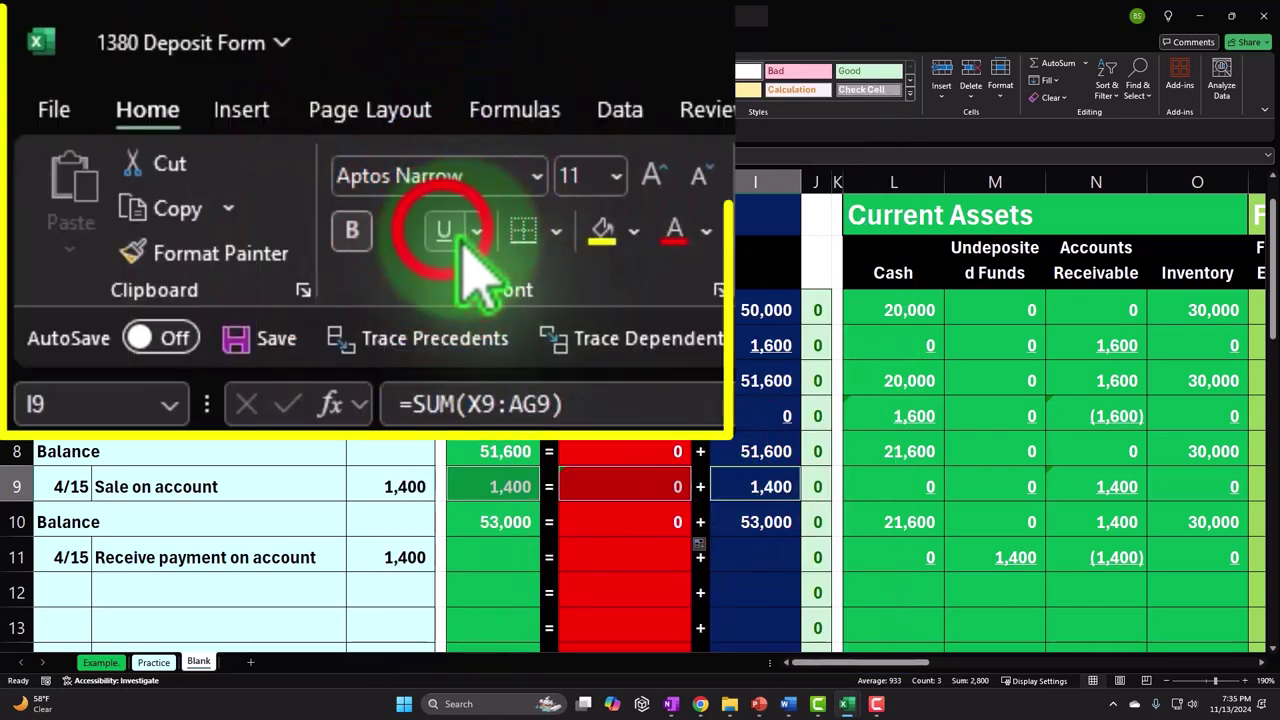
pyautogui.click(320, 548)
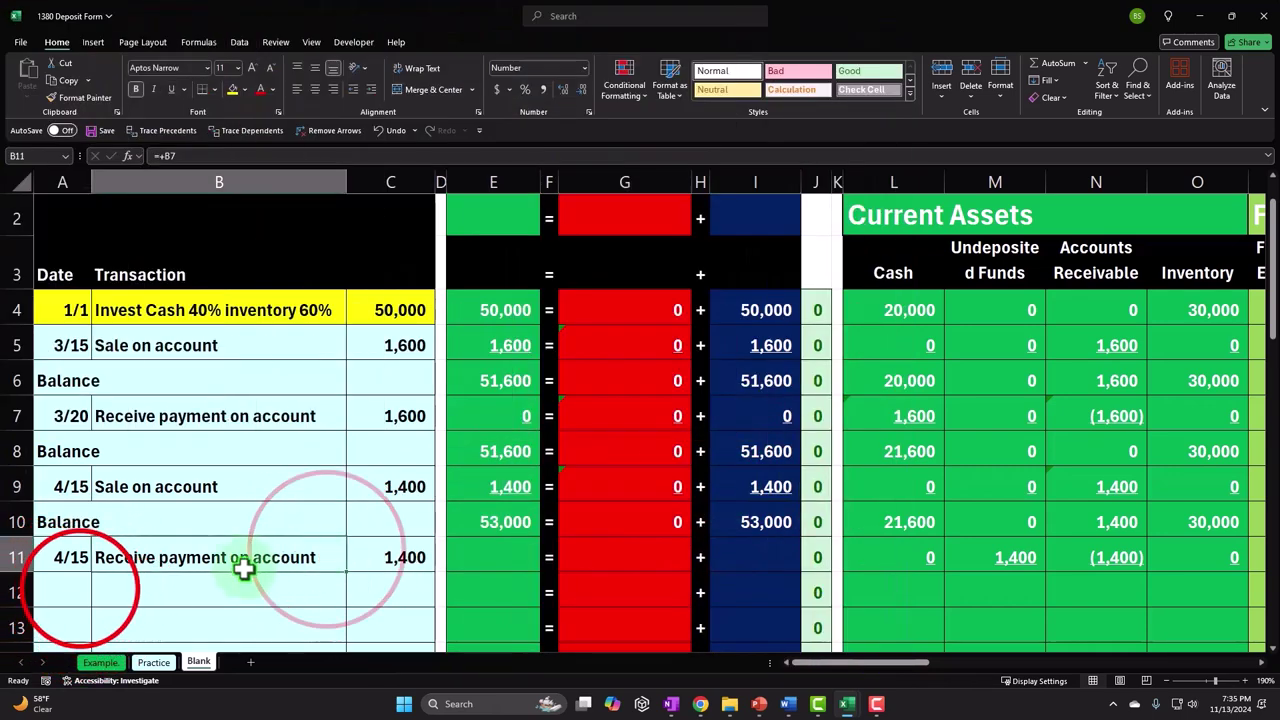
# Label A12 as Balance with =A10 and total cash in L12 with =SUM(L10:L11).
pyautogui.click(113, 657)
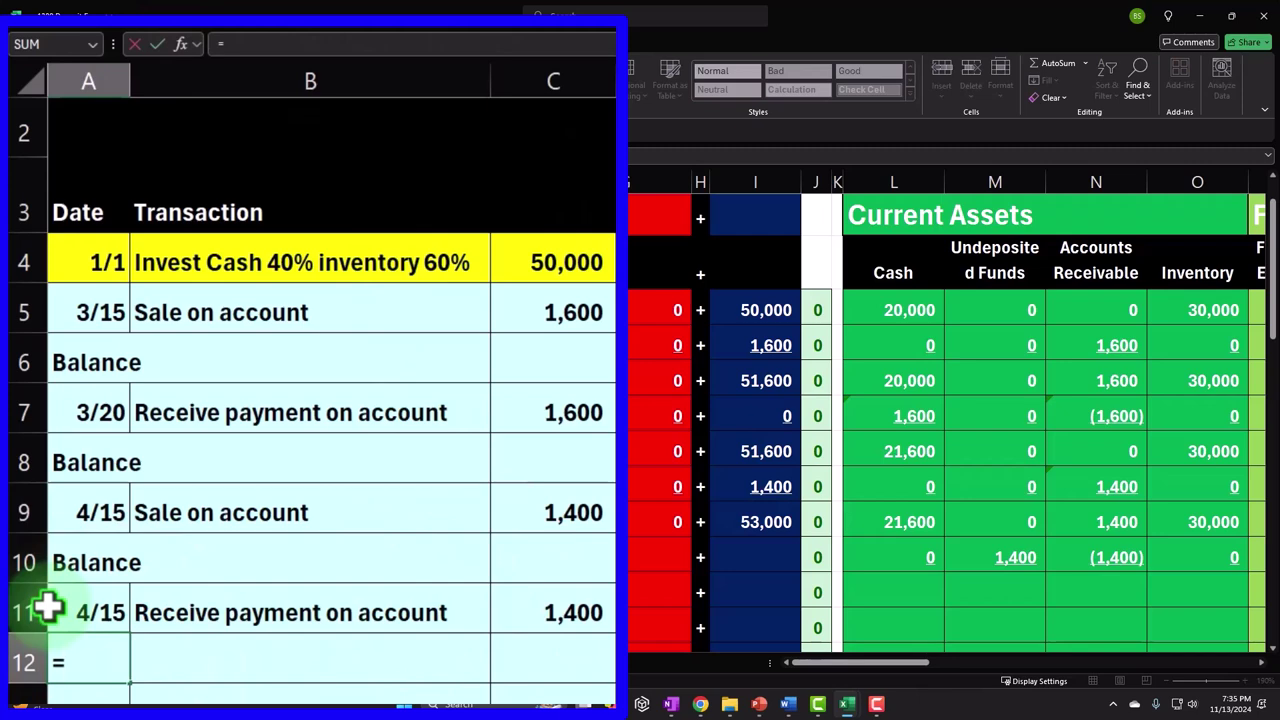
pyautogui.press('Up')
pyautogui.press('Up')
pyautogui.press('Return')
pyautogui.press('Right')
pyautogui.press('Right')
pyautogui.press('Right')
pyautogui.press('Right')
pyautogui.press('Right')
pyautogui.press('Right')
pyautogui.press('Right')
pyautogui.press('Right')
pyautogui.press('Right')
pyautogui.press('Right')
pyautogui.press('Right')
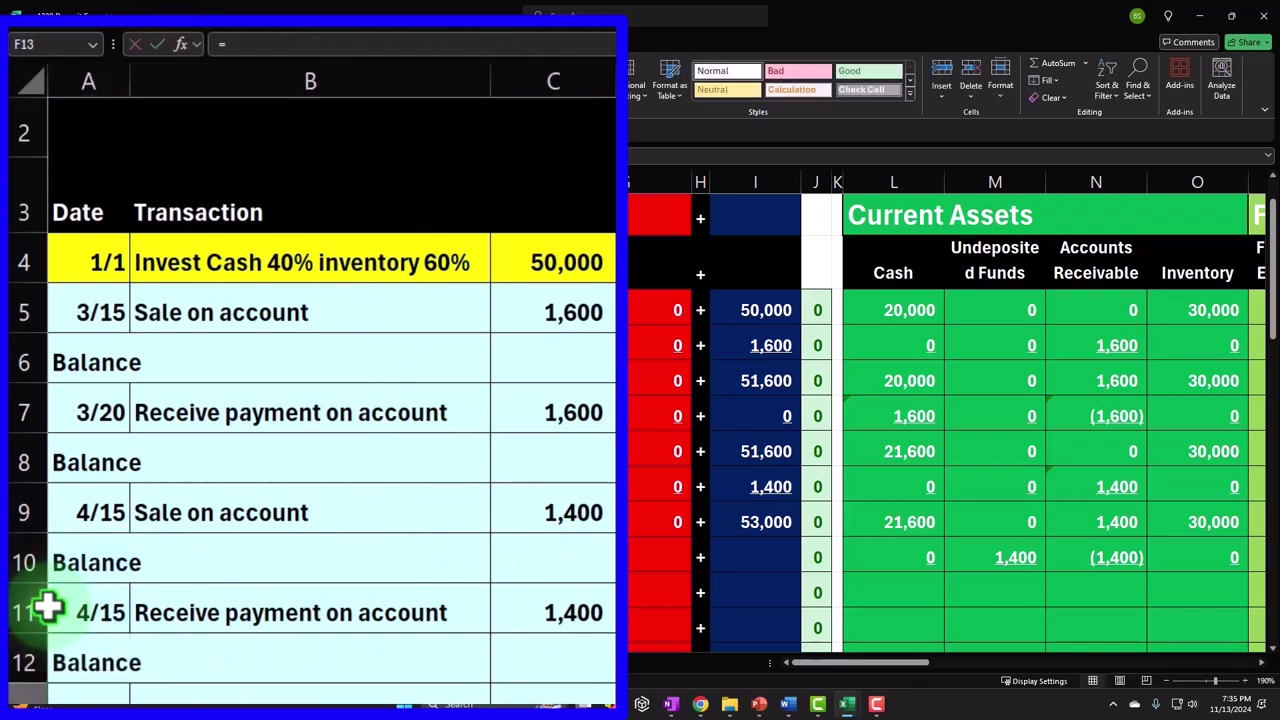
pyautogui.press('Up')
pyautogui.write('=')
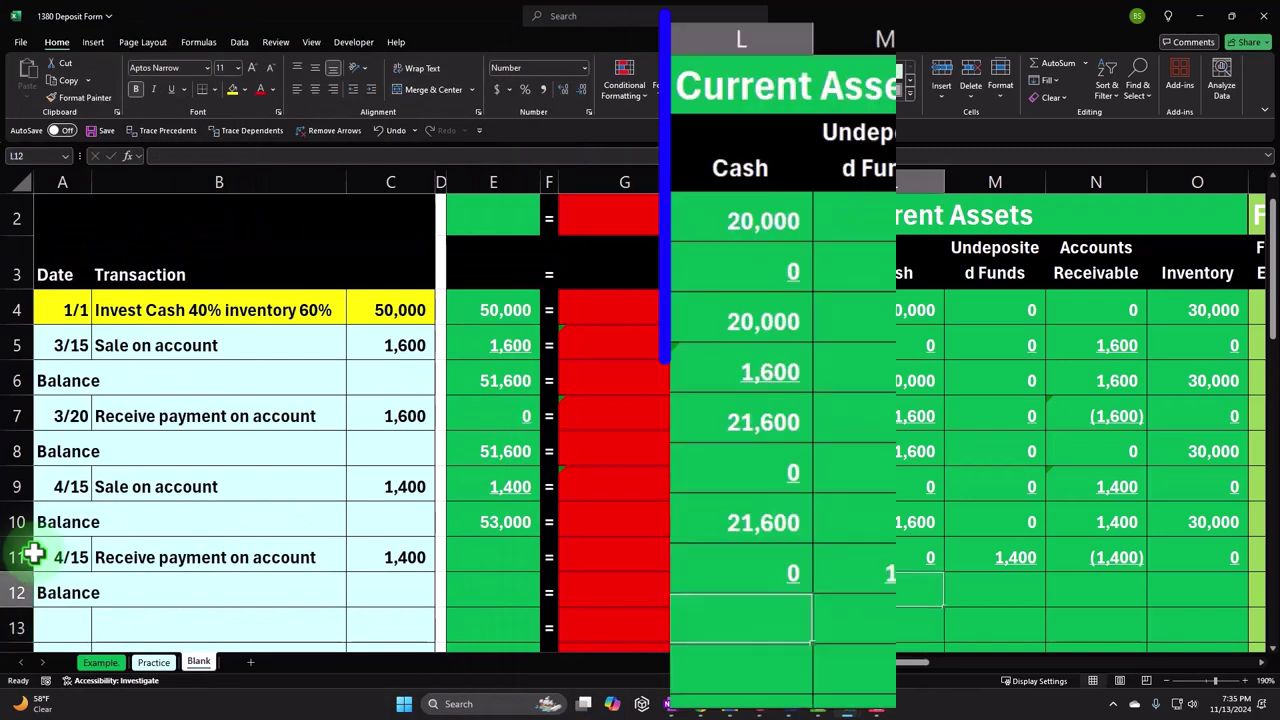
pyautogui.write('sum(')
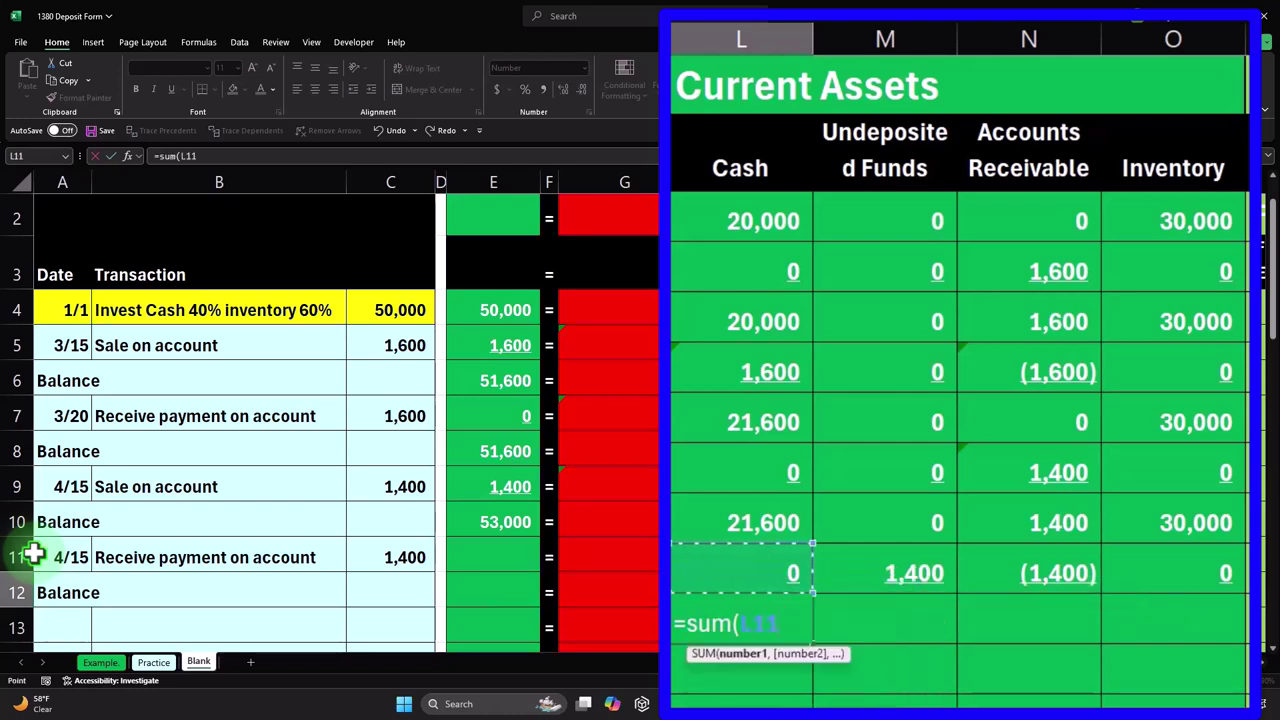
pyautogui.hotkey('shift', 'Up')
pyautogui.press('Return')
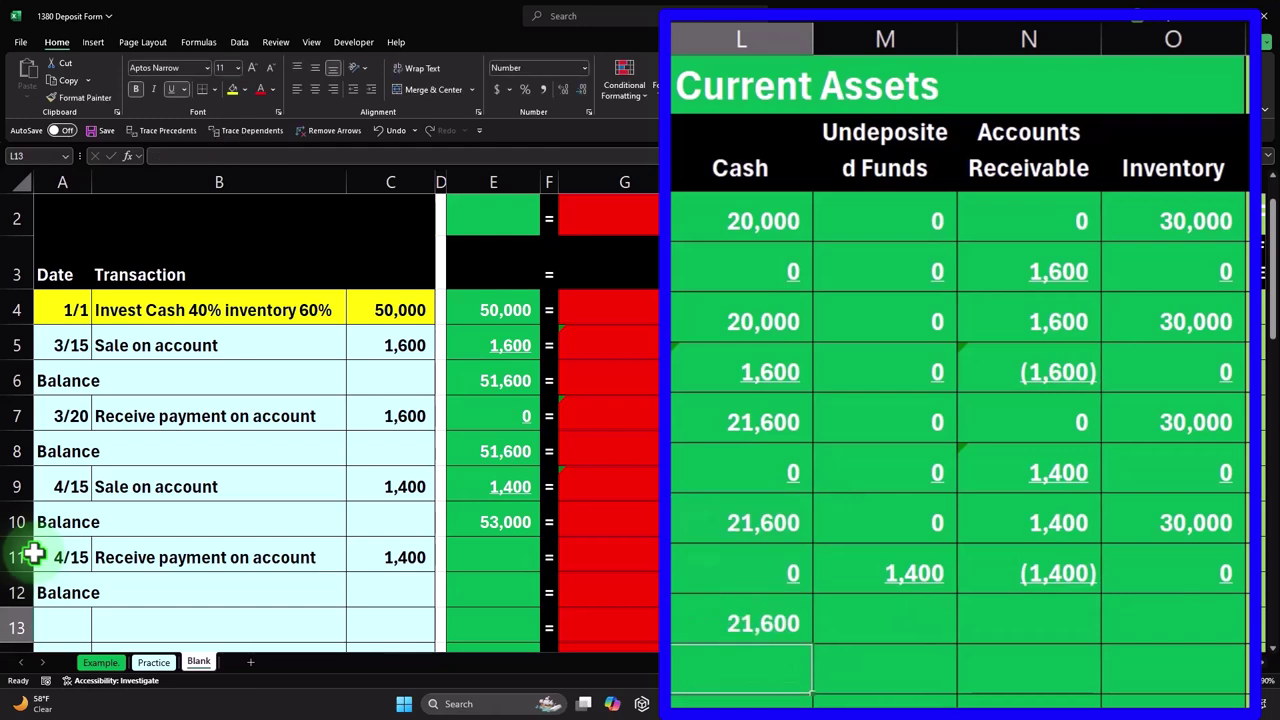
# Copy the 21,600 cash balance formula and paste it as formulas across the asset columns M12:Q12.
pyautogui.click(807, 610)
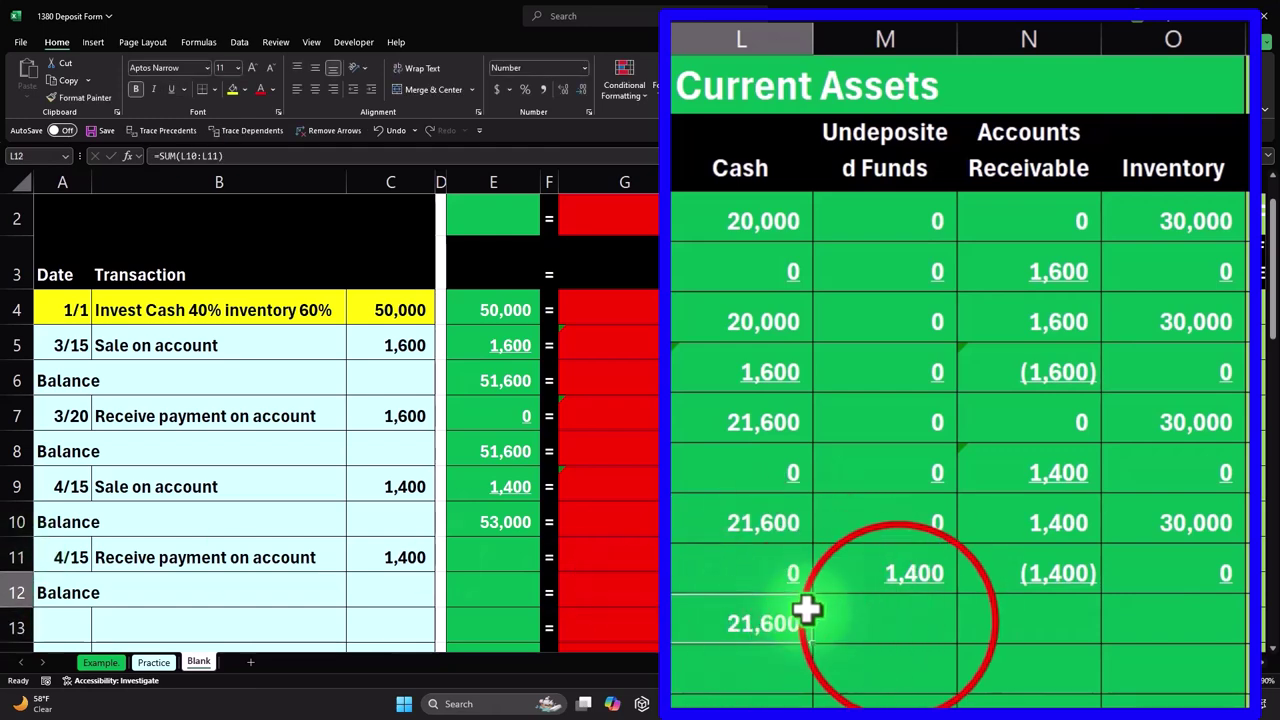
pyautogui.hotkey('ctrl', 'c')
pyautogui.moveTo(1000, 591)
pyautogui.mouseDown()
pyautogui.moveTo(1197, 593)
pyautogui.moveTo(563, 603)
pyautogui.mouseUp()
pyautogui.rightClick(563, 603)
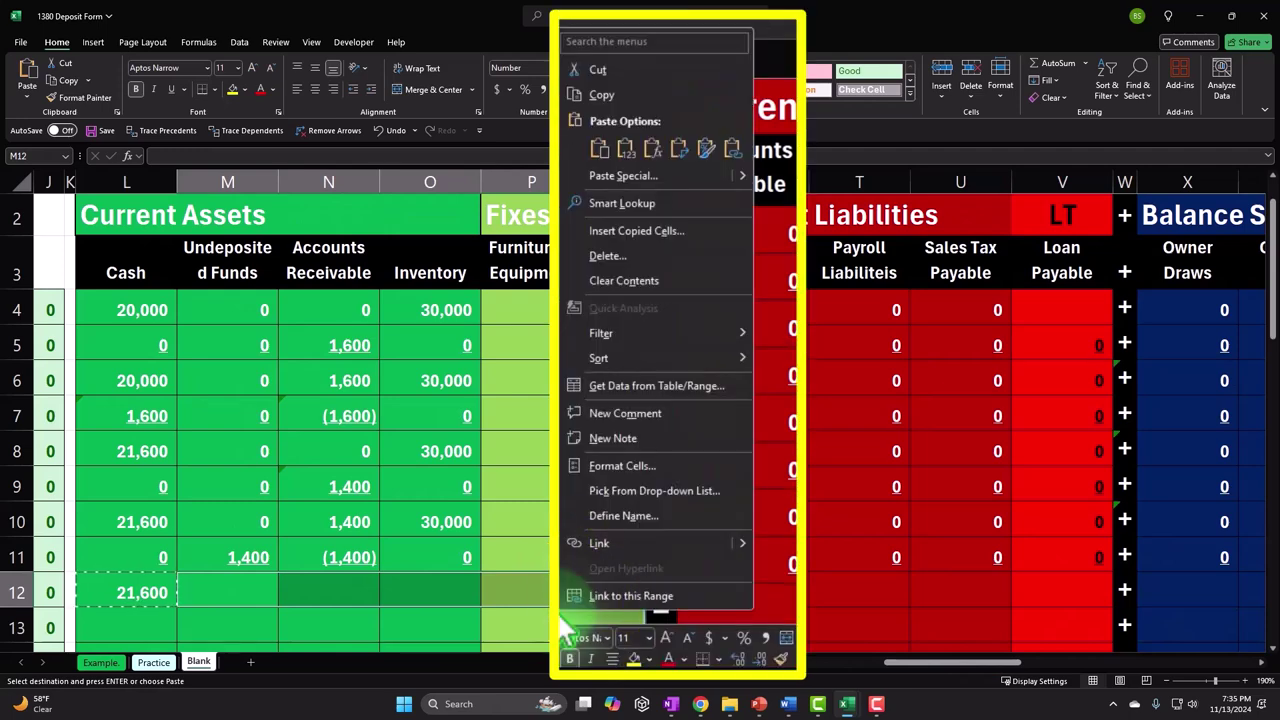
pyautogui.click(653, 148)
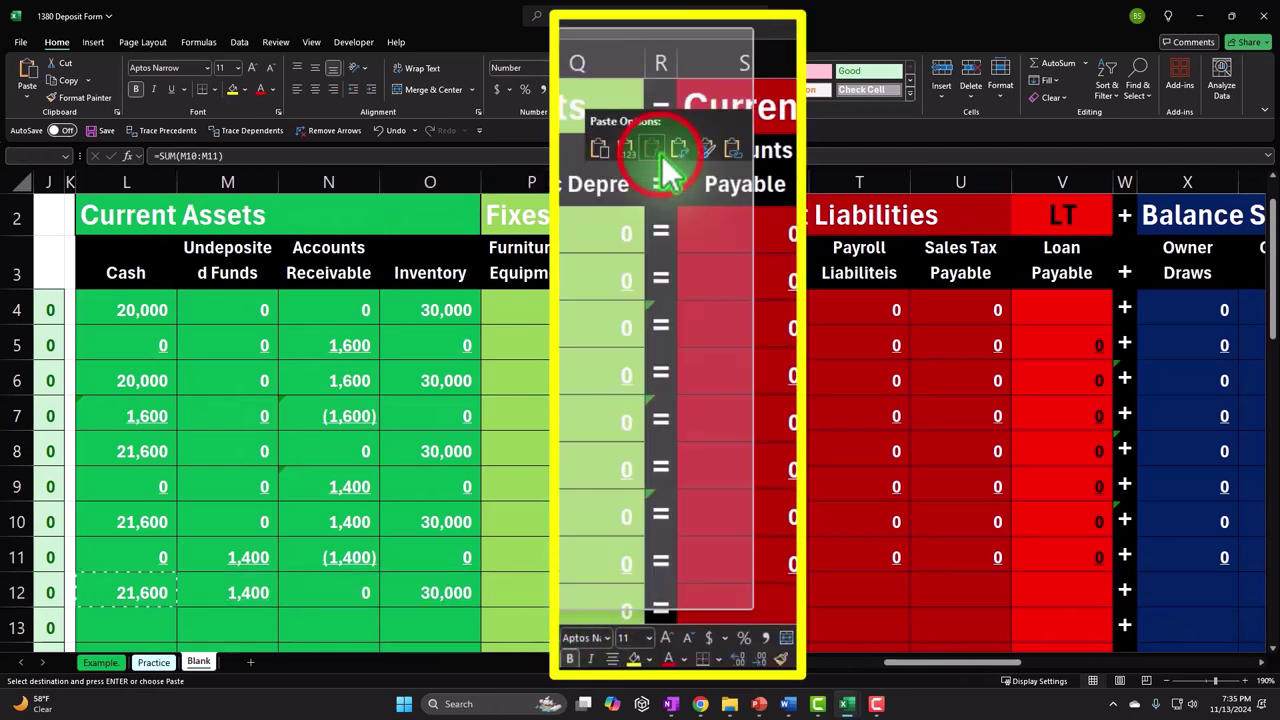
# Paste the balance formula into the liability columns S12:V12 and equity/income columns X12:AH12.
pyautogui.moveTo(771, 591); pyautogui.dragTo(1048, 588)
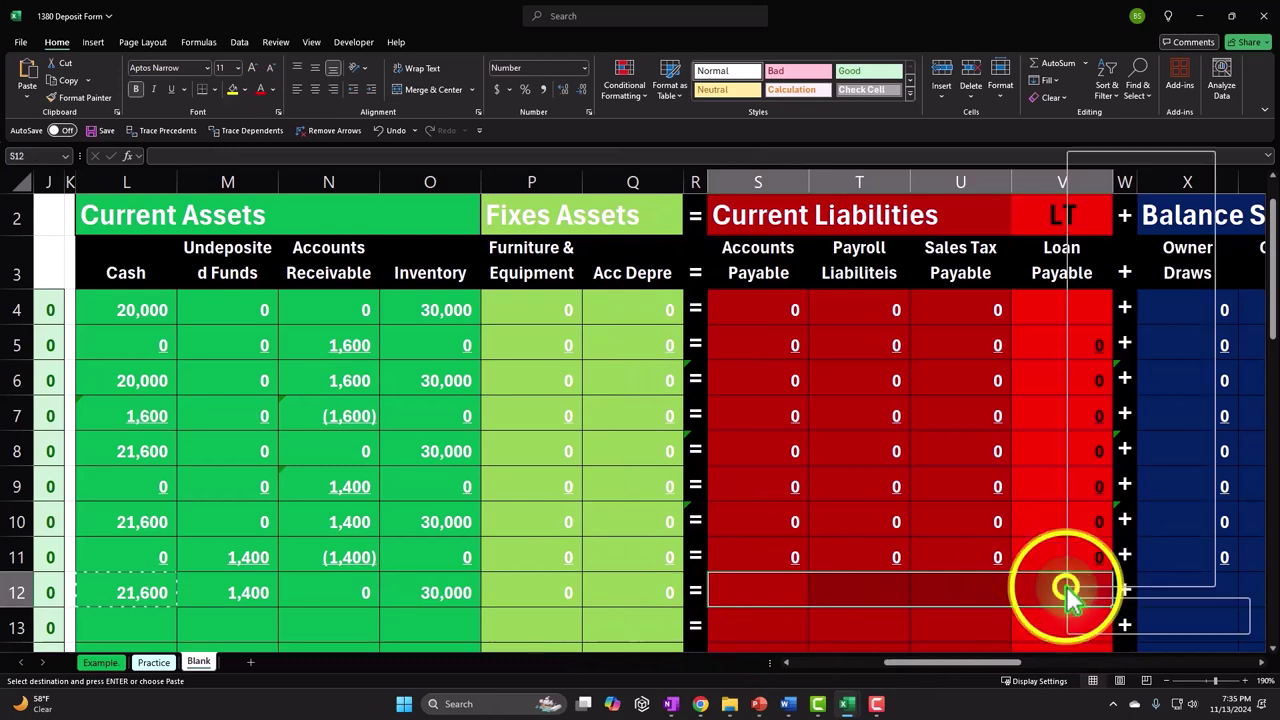
pyautogui.rightClick(1071, 597)
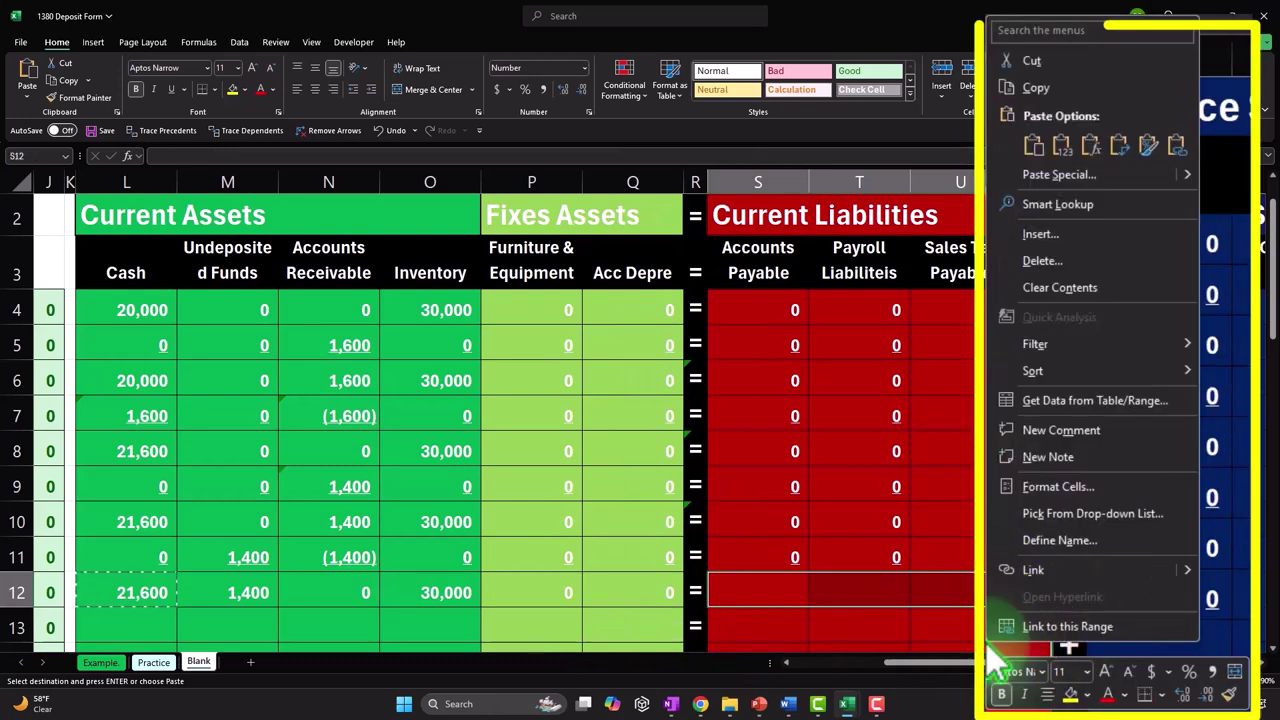
pyautogui.click(1090, 145)
pyautogui.click(1172, 590)
pyautogui.moveTo(1172, 590); pyautogui.dragTo(1131, 594)
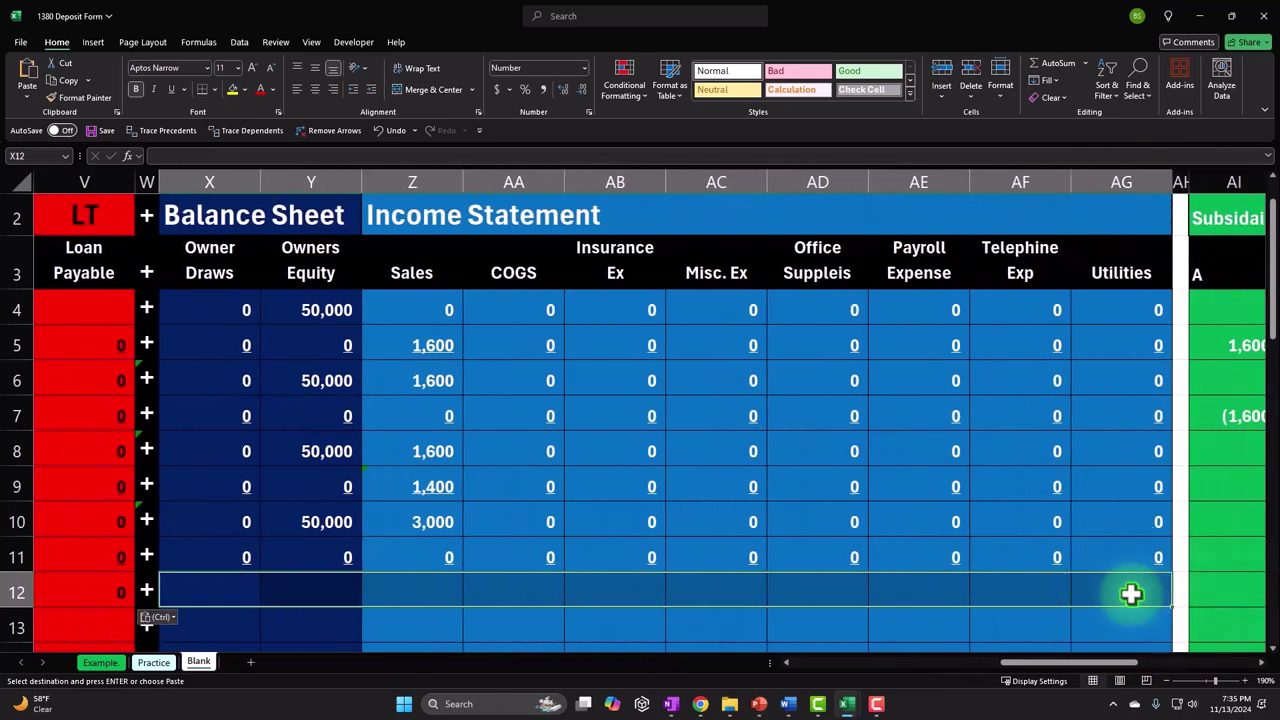
pyautogui.rightClick(1131, 594)
pyautogui.click(1058, 252)
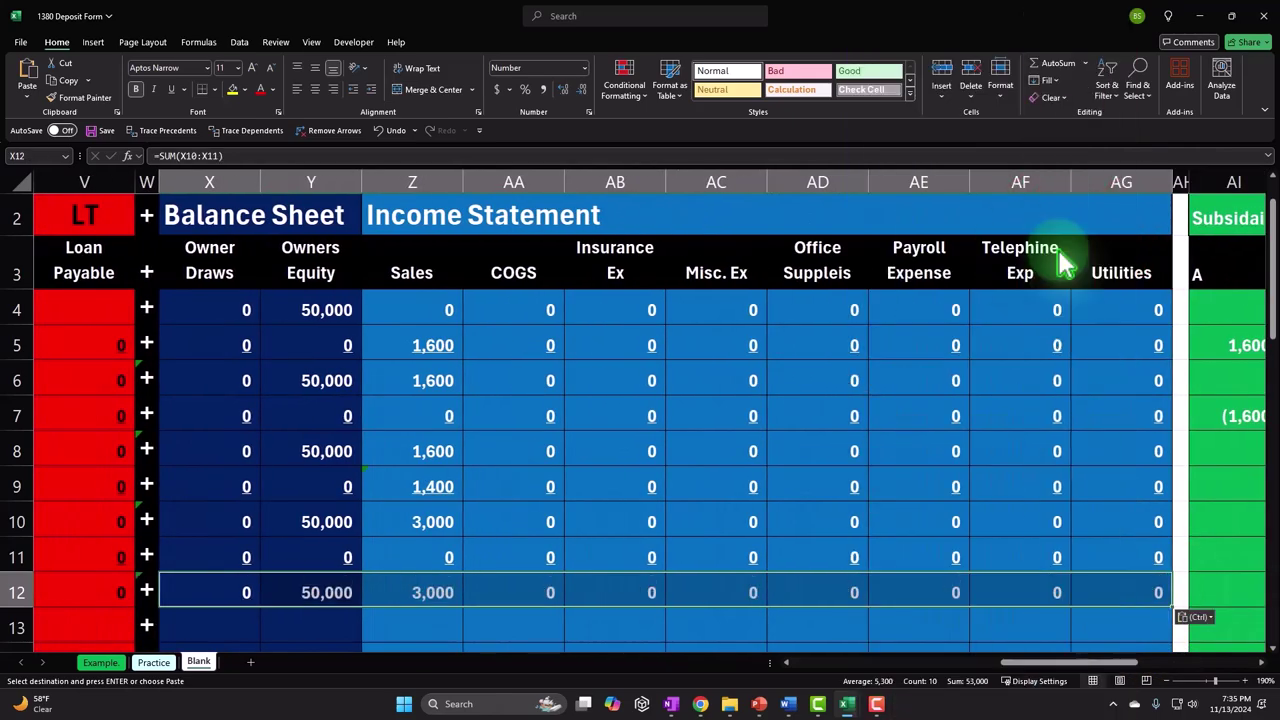
pyautogui.press('Left')
pyautogui.press('Left')
pyautogui.press('Left')
pyautogui.press('Left')
pyautogui.press('Left')
pyautogui.press('Left')
pyautogui.press('Left')
pyautogui.press('Left')
pyautogui.press('Left')
pyautogui.press('Left')
pyautogui.press('Left')
pyautogui.press('Left')
pyautogui.press('Left')
pyautogui.press('Left')
pyautogui.press('Left')
pyautogui.press('Left')
pyautogui.press('Left')
pyautogui.press('Left')
pyautogui.press('Left')
pyautogui.press('Left')
pyautogui.press('Left')
pyautogui.press('Left')
pyautogui.press('Left')
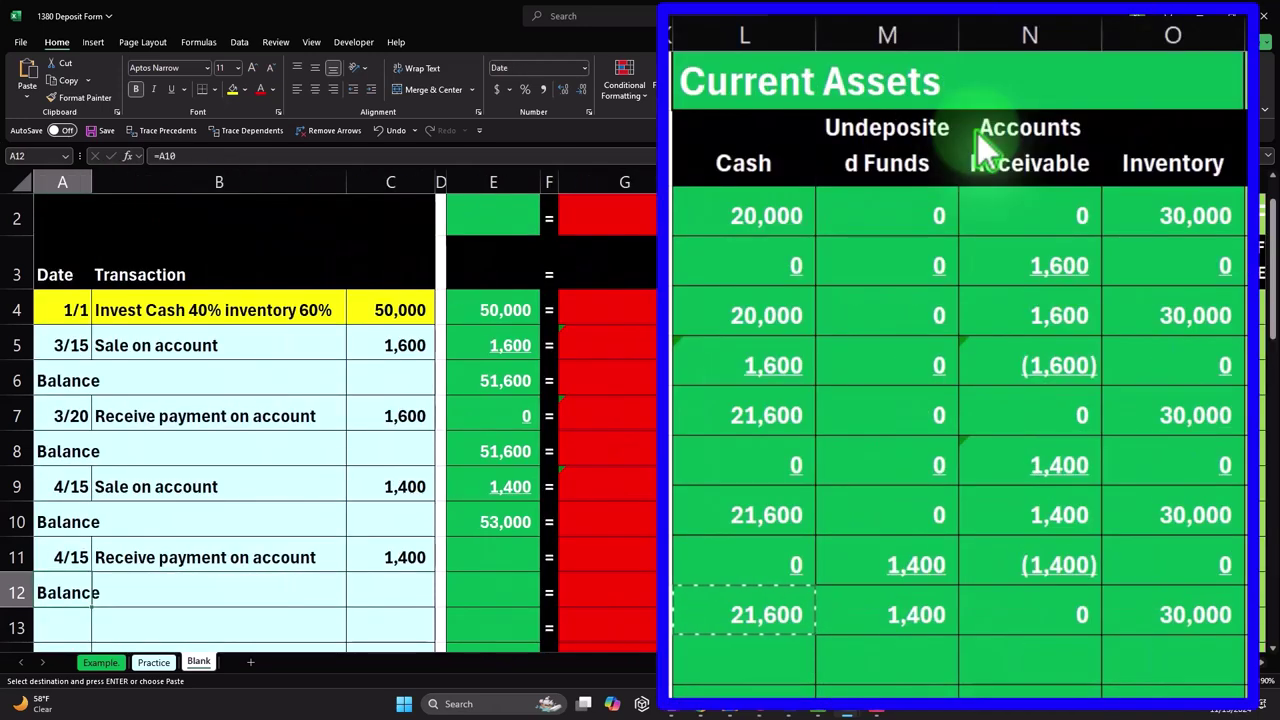
# Enter date 4/15 and description 'Deposit' in A13:B13, checking the 1,400 undeposited funds balance.
pyautogui.press('Down')
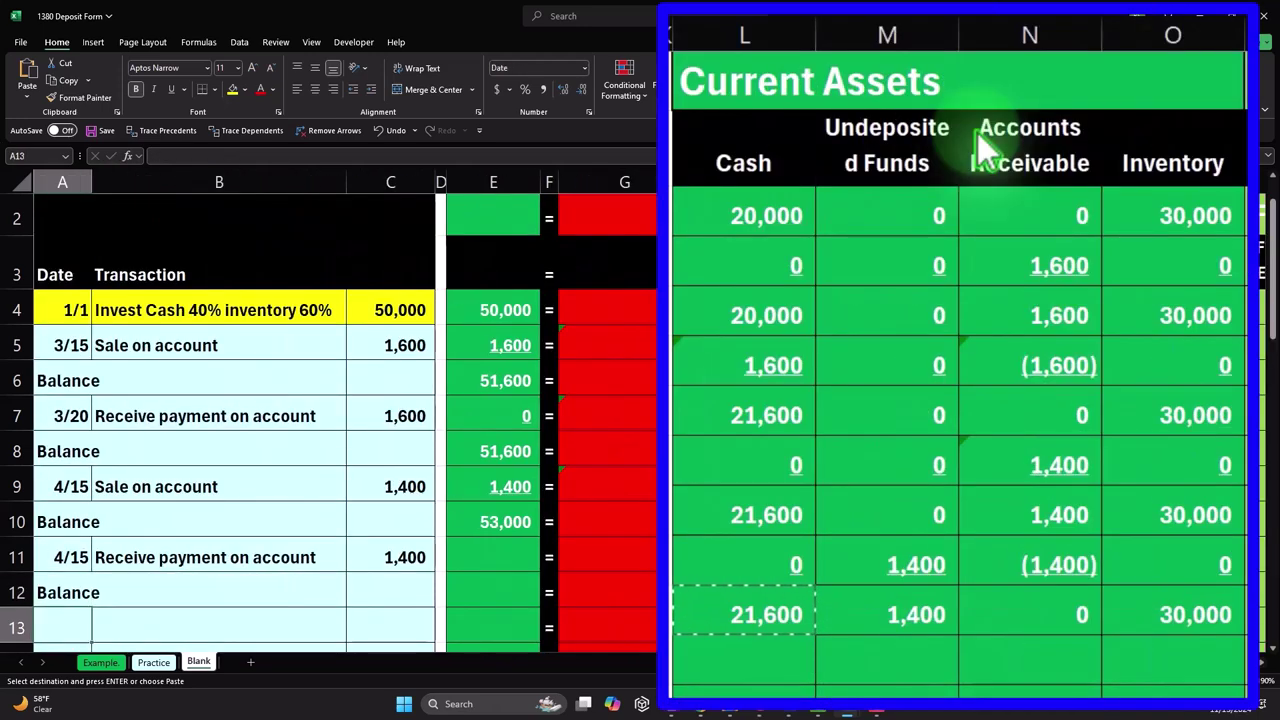
pyautogui.write('4/1')
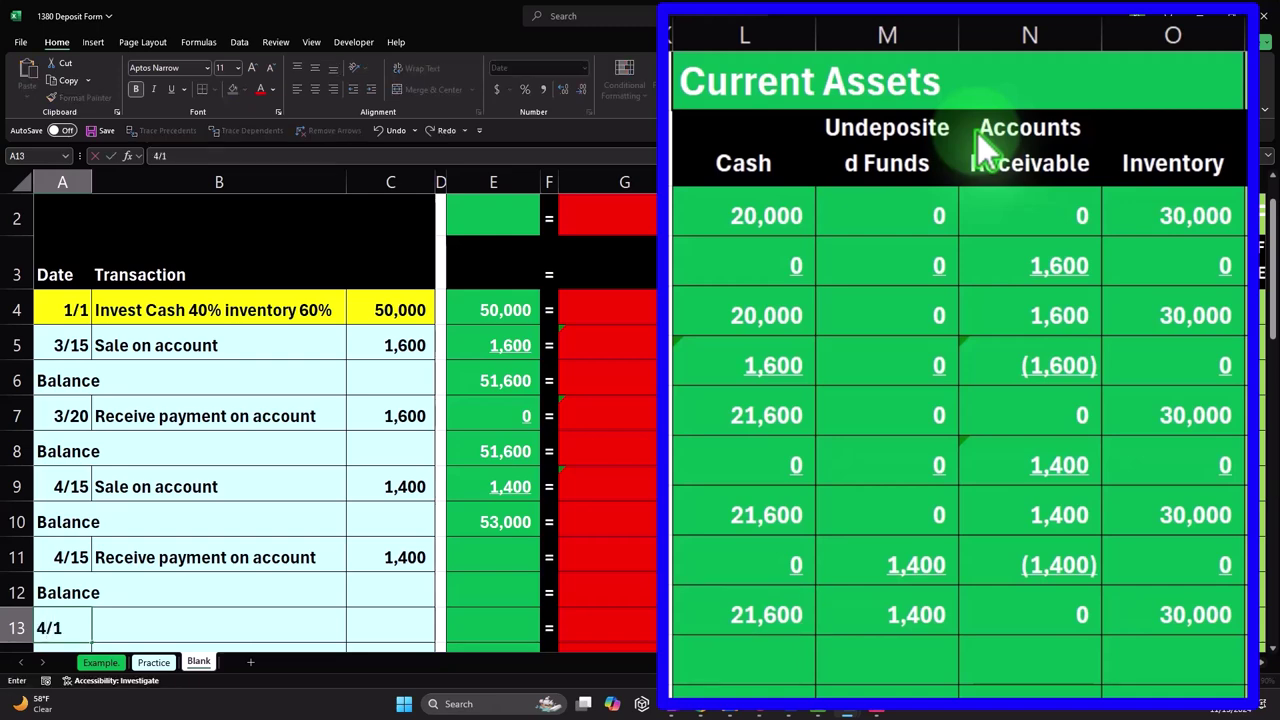
pyautogui.write('5')
pyautogui.press('Tab')
pyautogui.write('D')
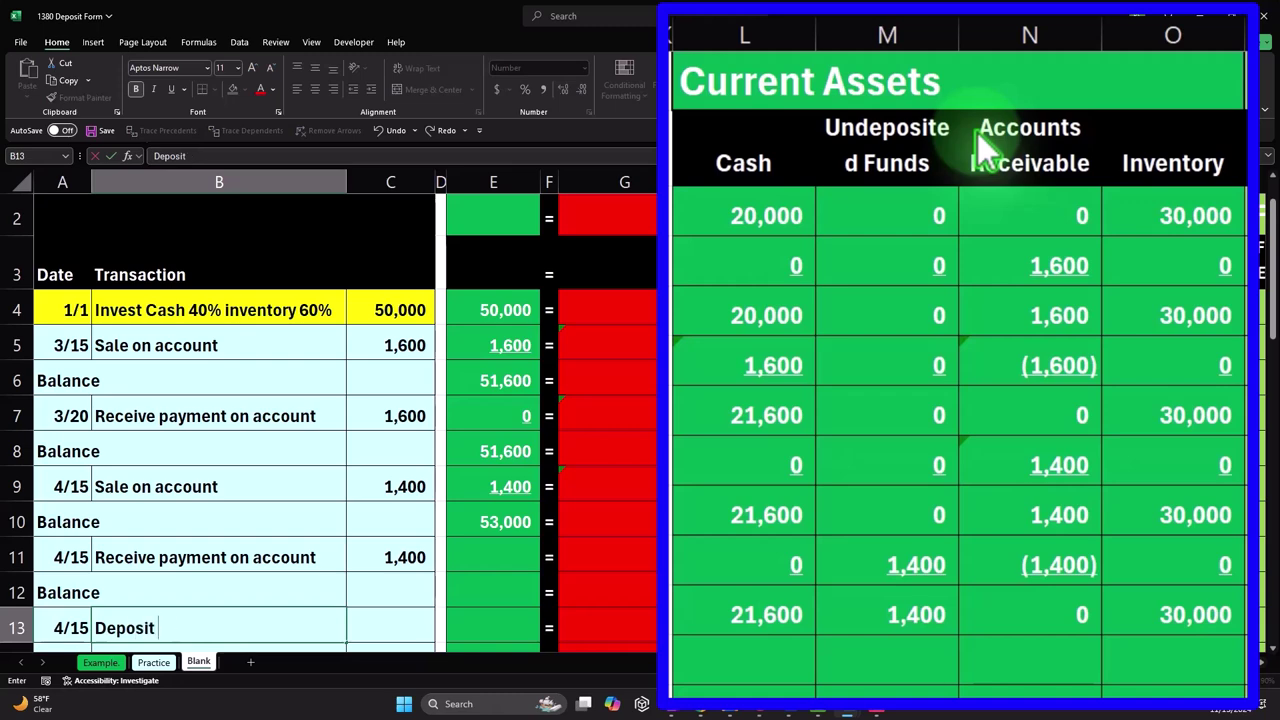
pyautogui.press('Tab')
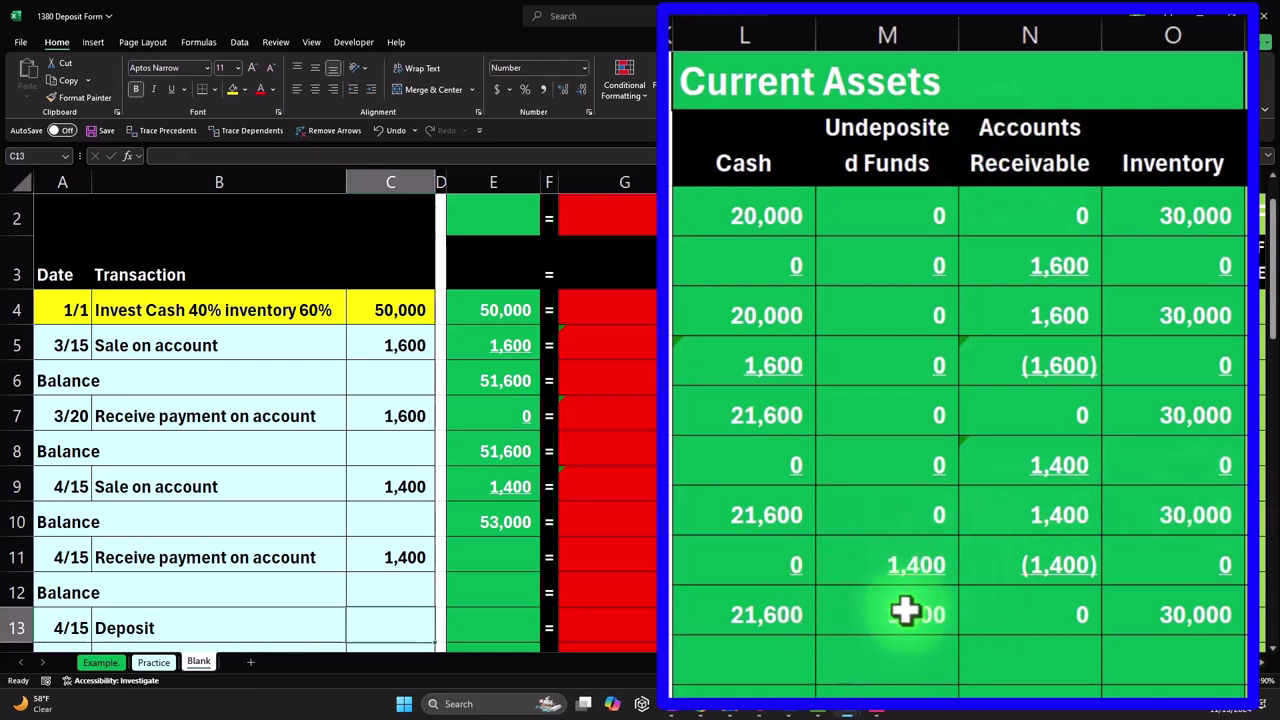
pyautogui.click(905, 612)
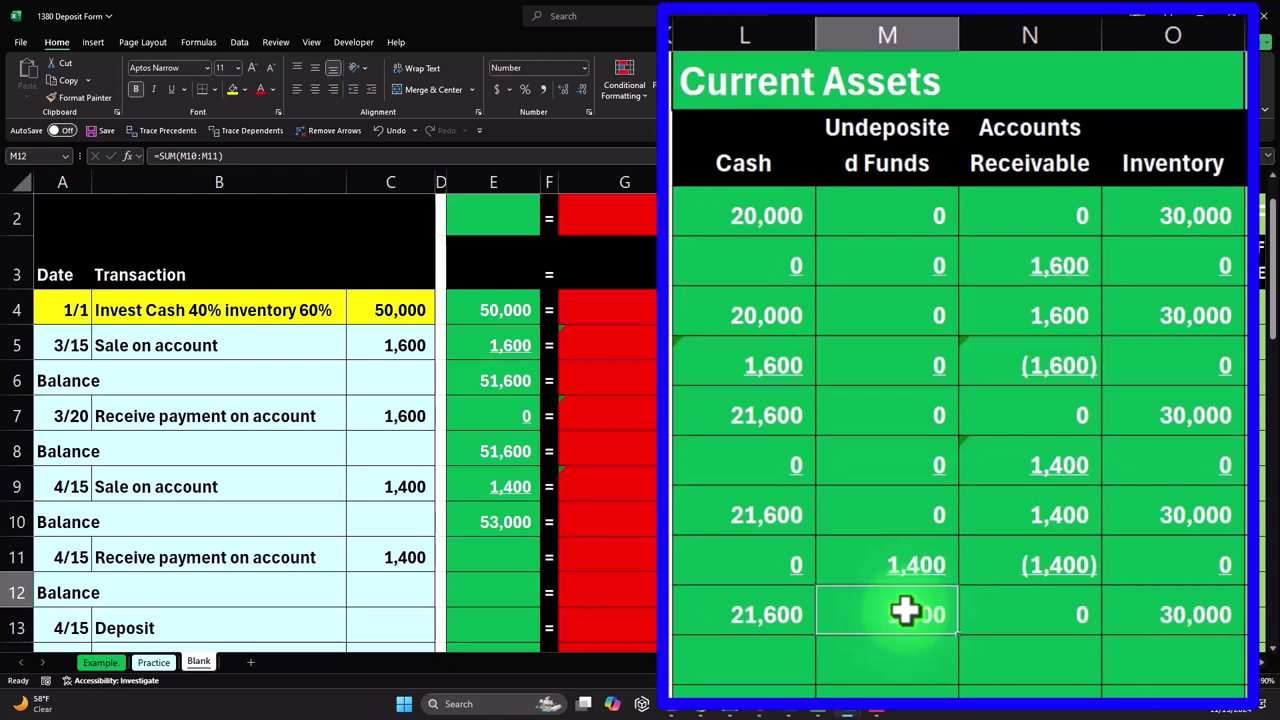
pyautogui.click(893, 625)
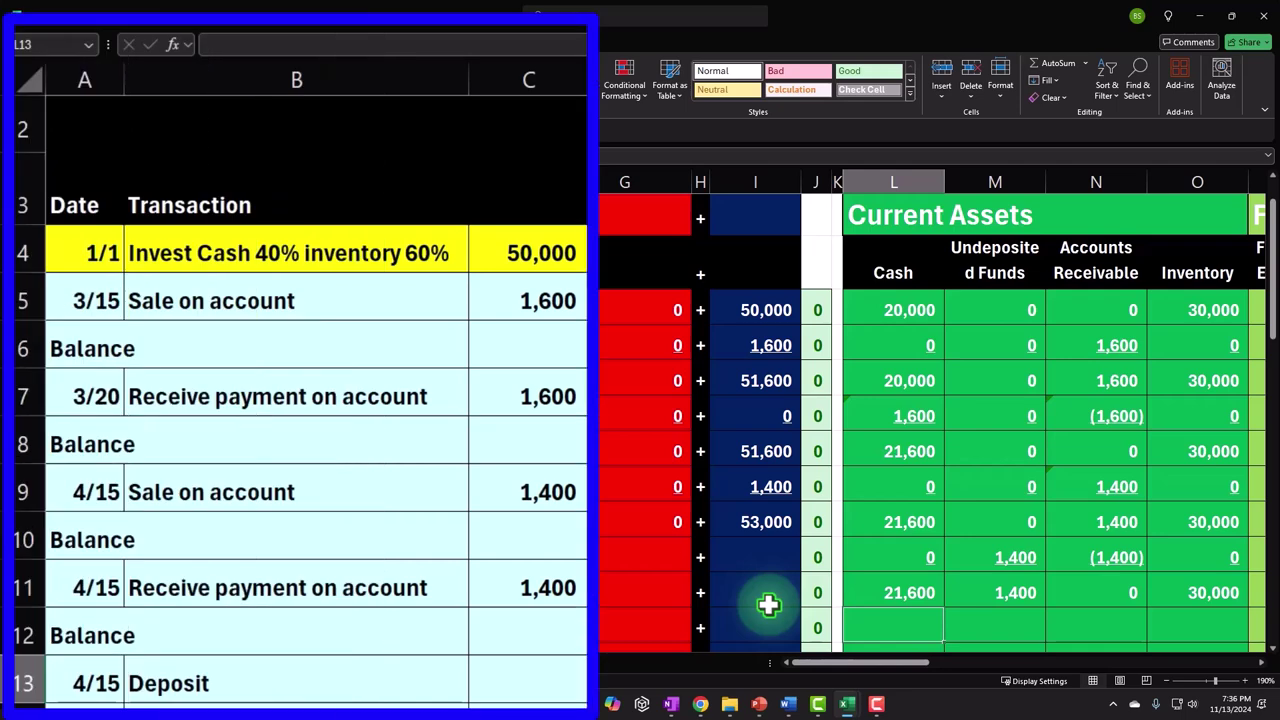
# Set the Deposit amount in C13 to =C11, the 1,400 payment.
pyautogui.press('Left')
pyautogui.press('Left')
pyautogui.press('Left')
pyautogui.press('Left')
pyautogui.press('Left')
pyautogui.press('Left')
pyautogui.press('Left')
pyautogui.press('Left')
pyautogui.press('Left')
pyautogui.press('Left')
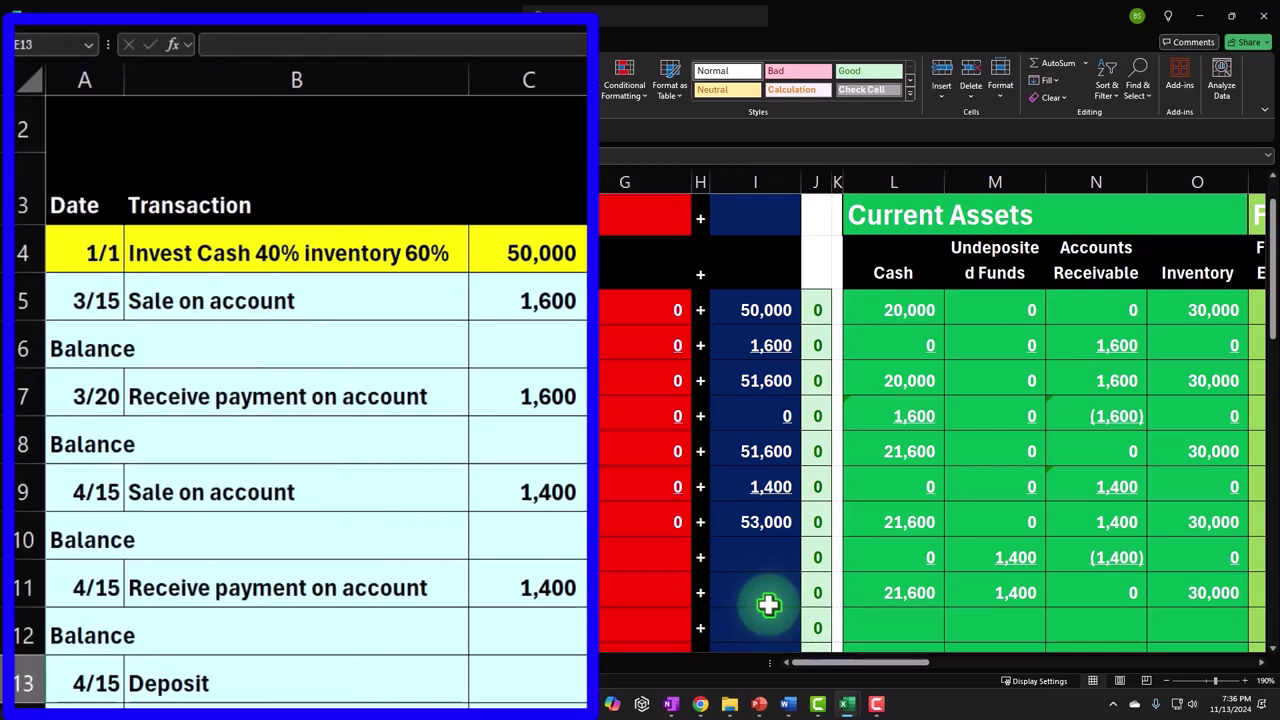
pyautogui.press('Right')
pyautogui.write('=')
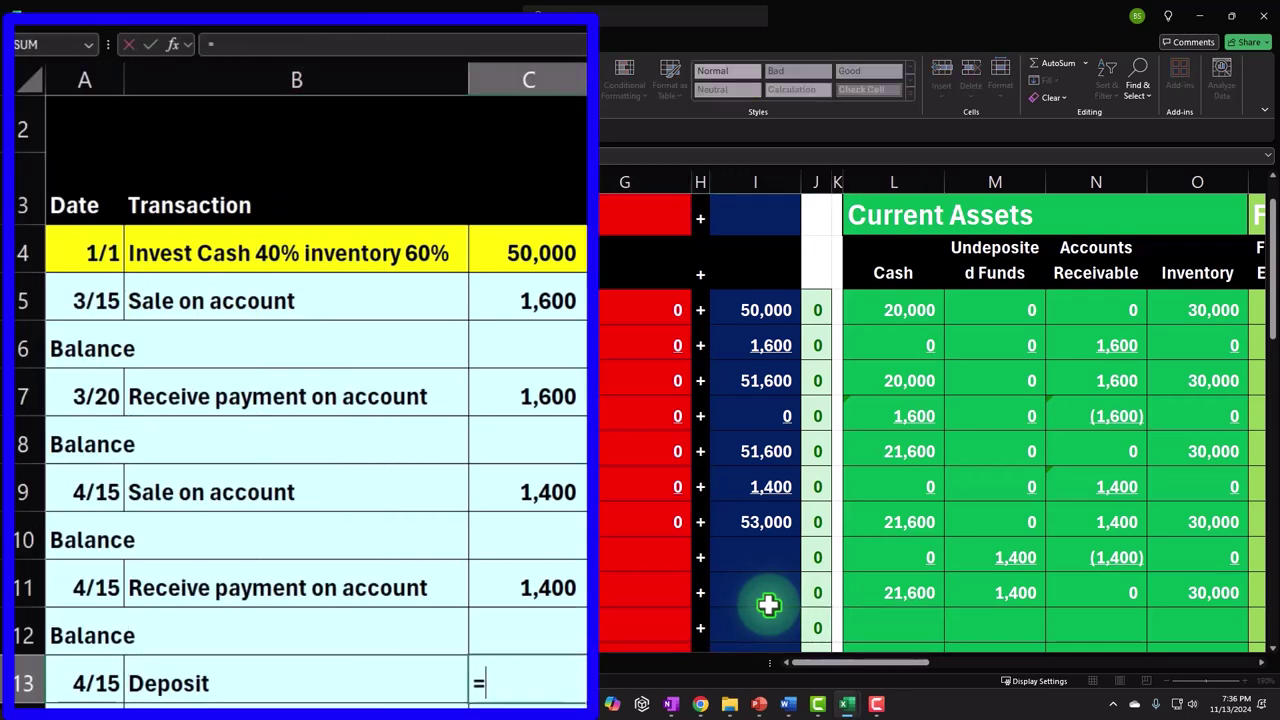
pyautogui.press('Up')
pyautogui.press('Up')
pyautogui.press('Tab')
pyautogui.press('Right')
pyautogui.press('Right')
pyautogui.press('Right')
pyautogui.press('Right')
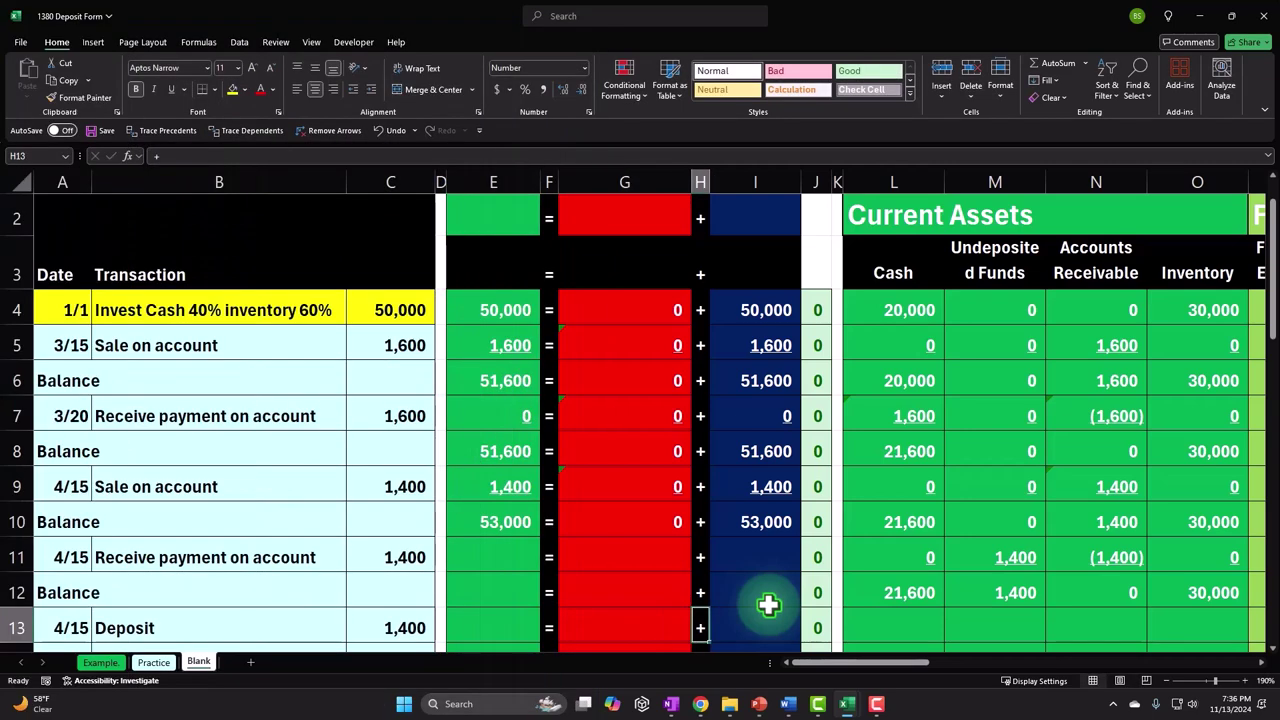
# Fill the E10, G10 and I9 check totals down through row 11.
pyautogui.click(493, 522)
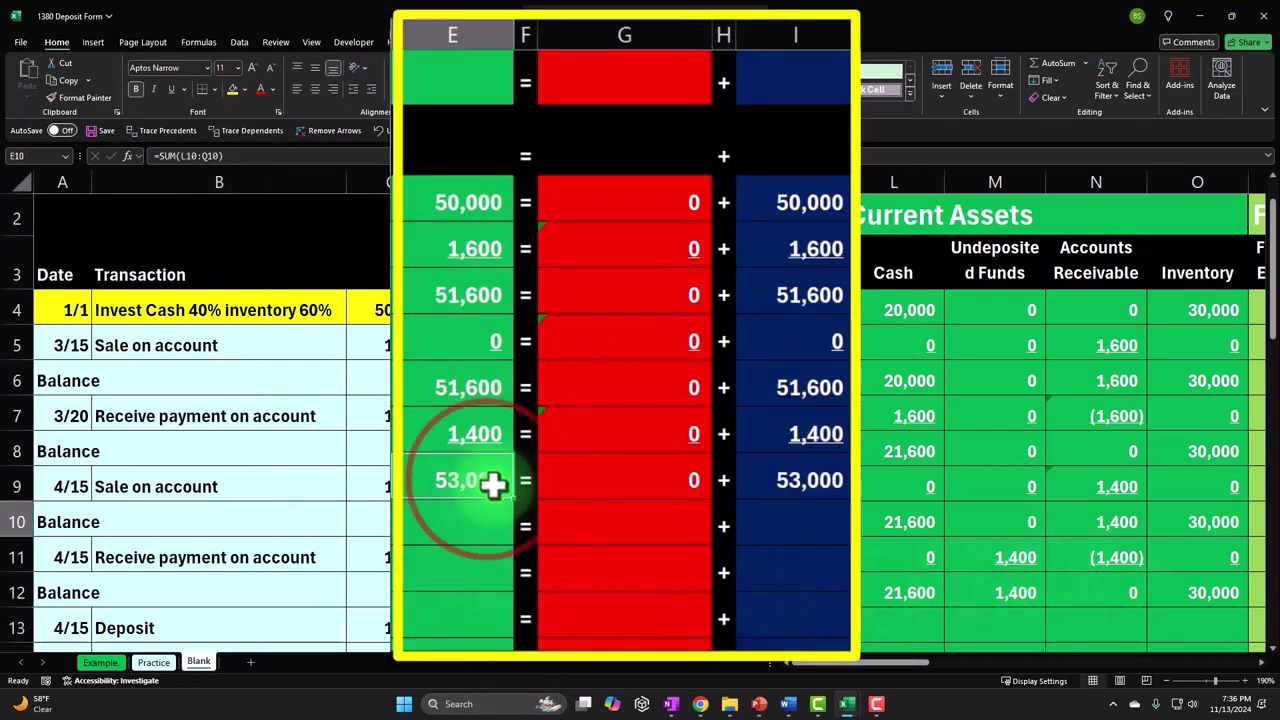
pyautogui.moveTo(510, 492); pyautogui.dragTo(500, 572)
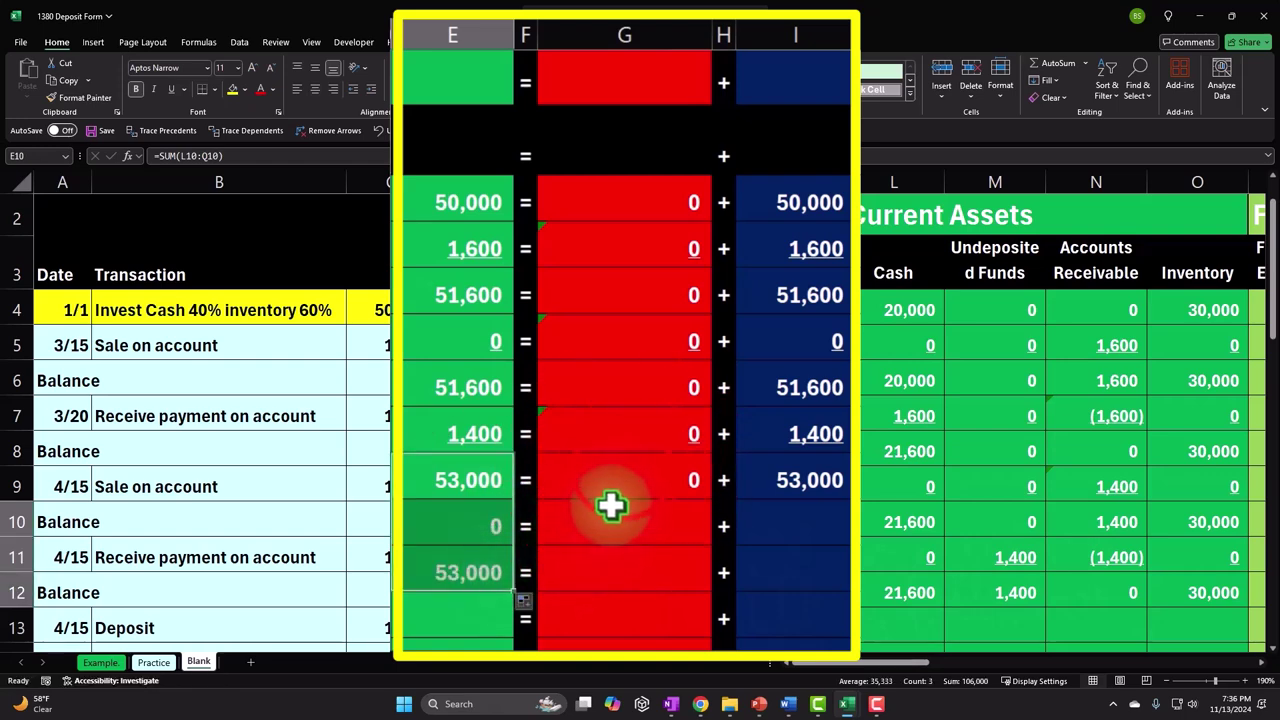
pyautogui.click(622, 470)
pyautogui.moveTo(711, 497); pyautogui.dragTo(706, 574)
pyautogui.click(794, 482)
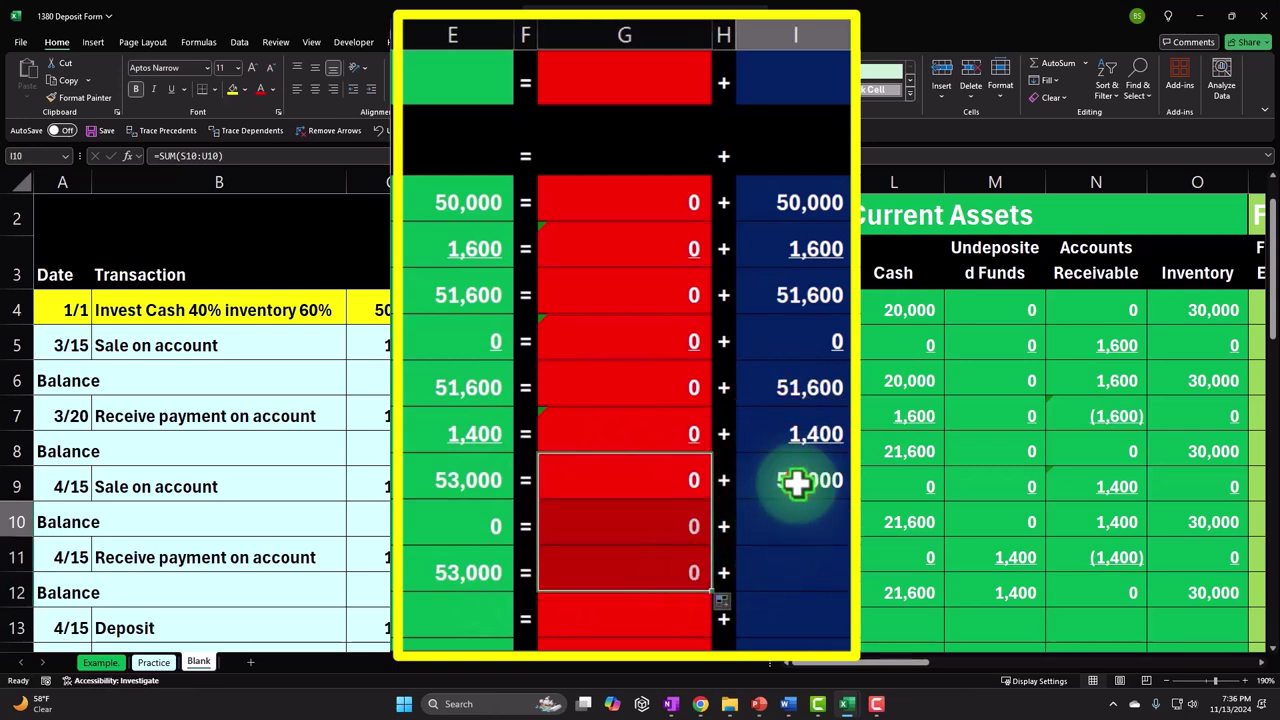
pyautogui.moveTo(837, 491); pyautogui.dragTo(843, 580)
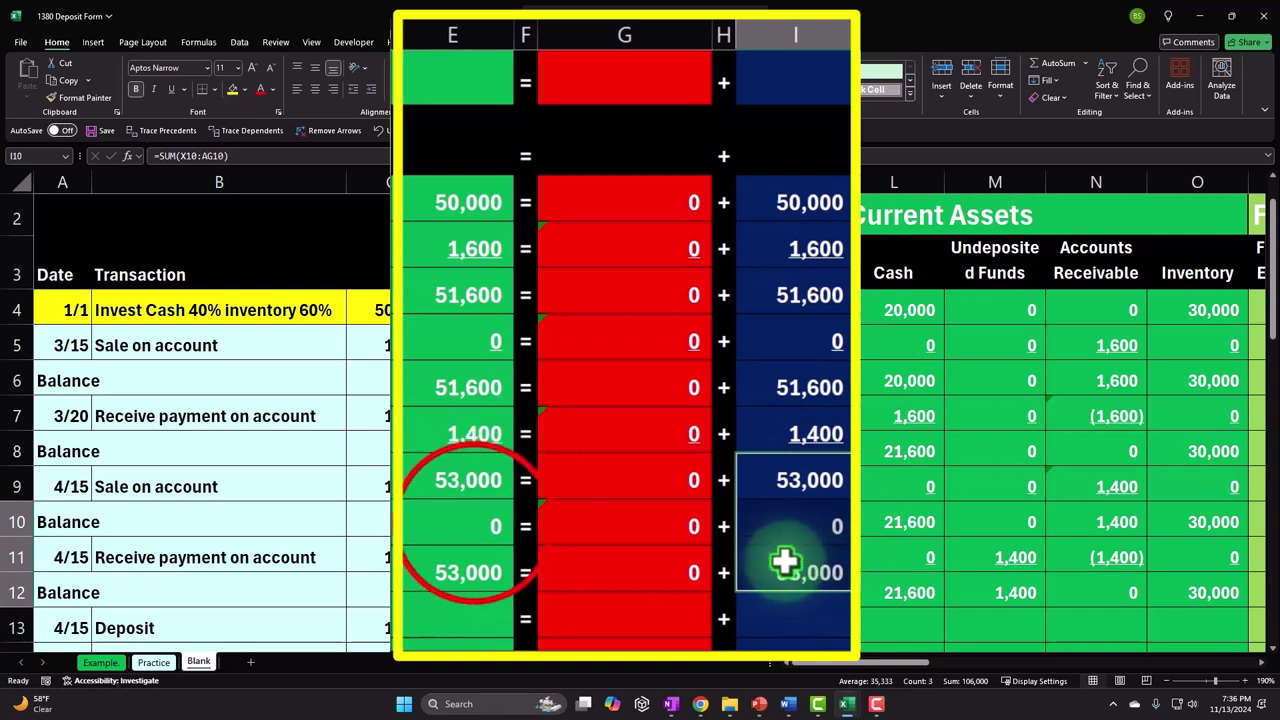
pyautogui.moveTo(475, 524); pyautogui.dragTo(786, 526)
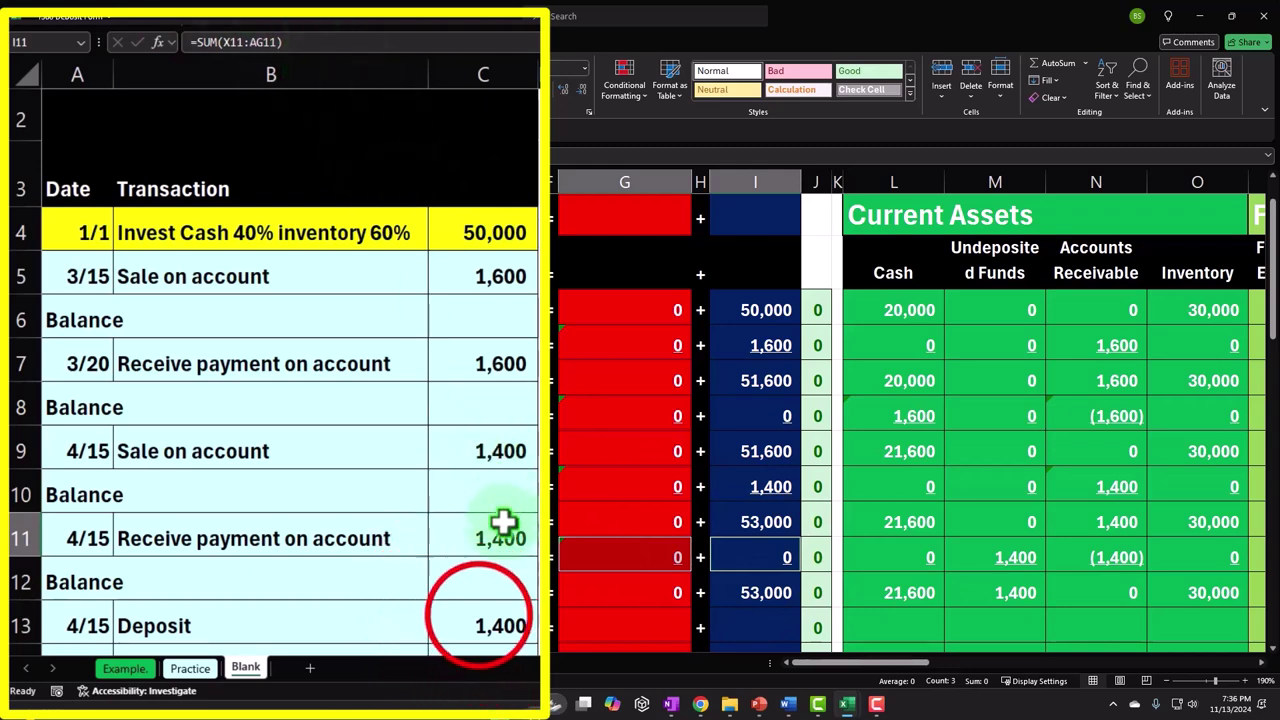
# Enter a SUM of the two cash cells above in the cash column.
pyautogui.click(478, 614)
pyautogui.press('Right')
pyautogui.press('Right')
pyautogui.press('Right')
pyautogui.press('Right')
pyautogui.press('Right')
pyautogui.press('Right')
pyautogui.press('Right')
pyautogui.press('Right')
pyautogui.press('Right')
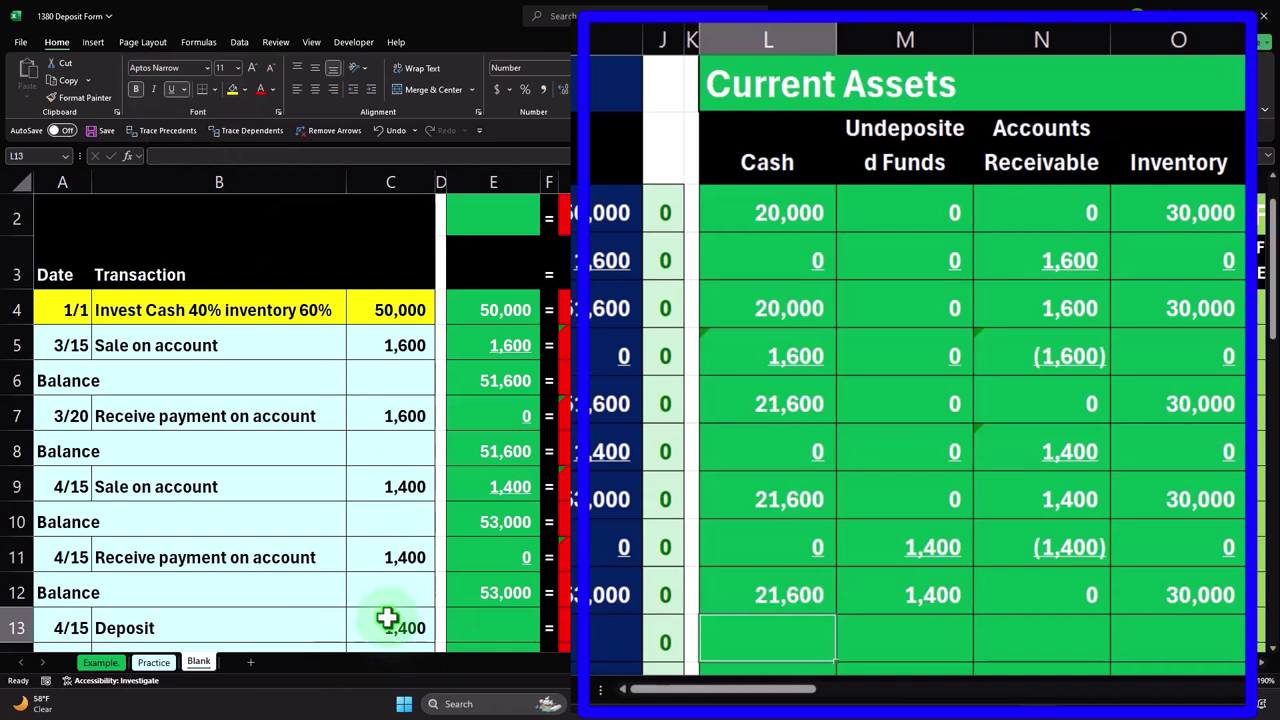
pyautogui.write('=sum(')
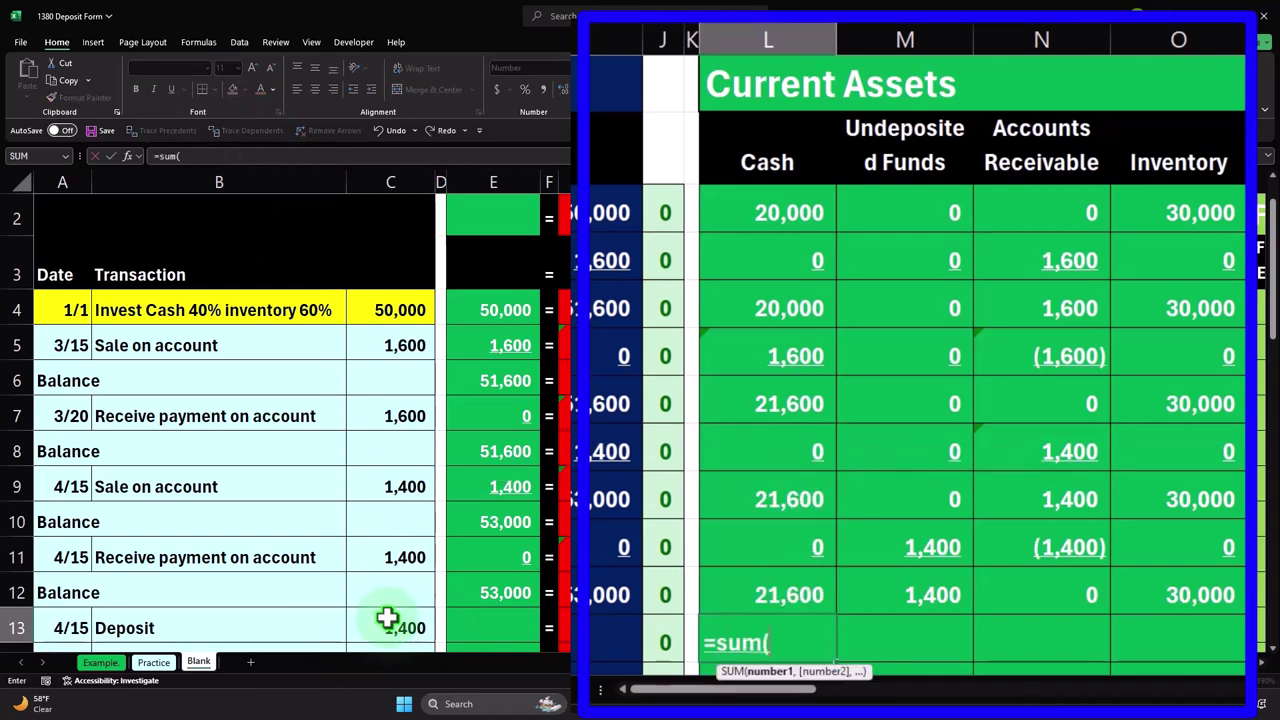
pyautogui.press('Up')
pyautogui.hotkey('shift', 'Up')
pyautogui.press('Return')
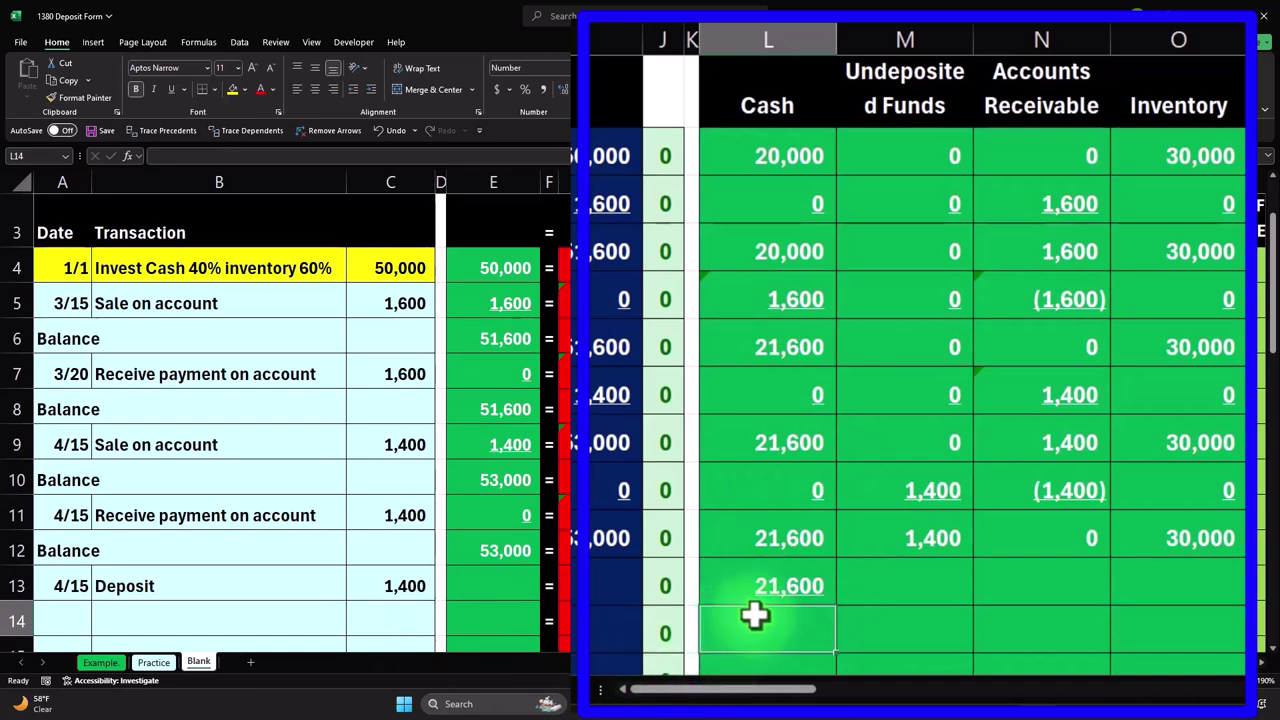
# Post =C13 (1,400) to Cash in L13 and =-C13 (1,400) to Undeposited Funds in M13.
pyautogui.click(760, 575)
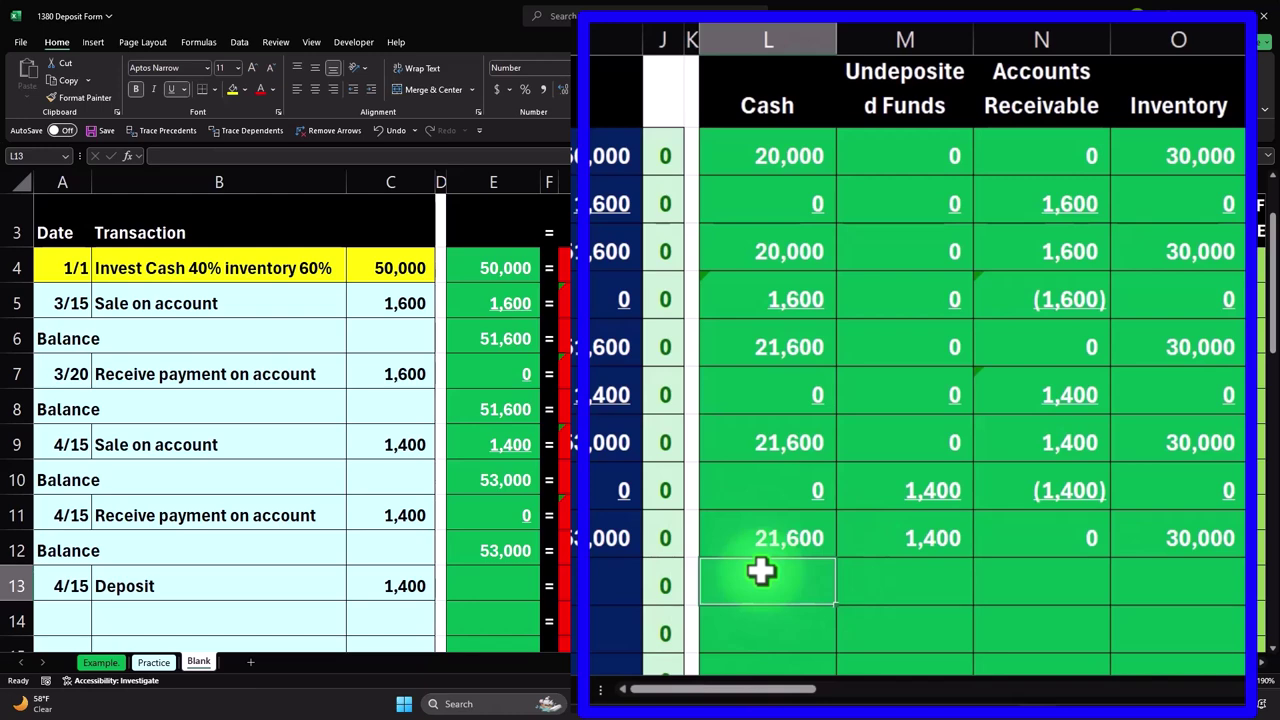
pyautogui.write('=')
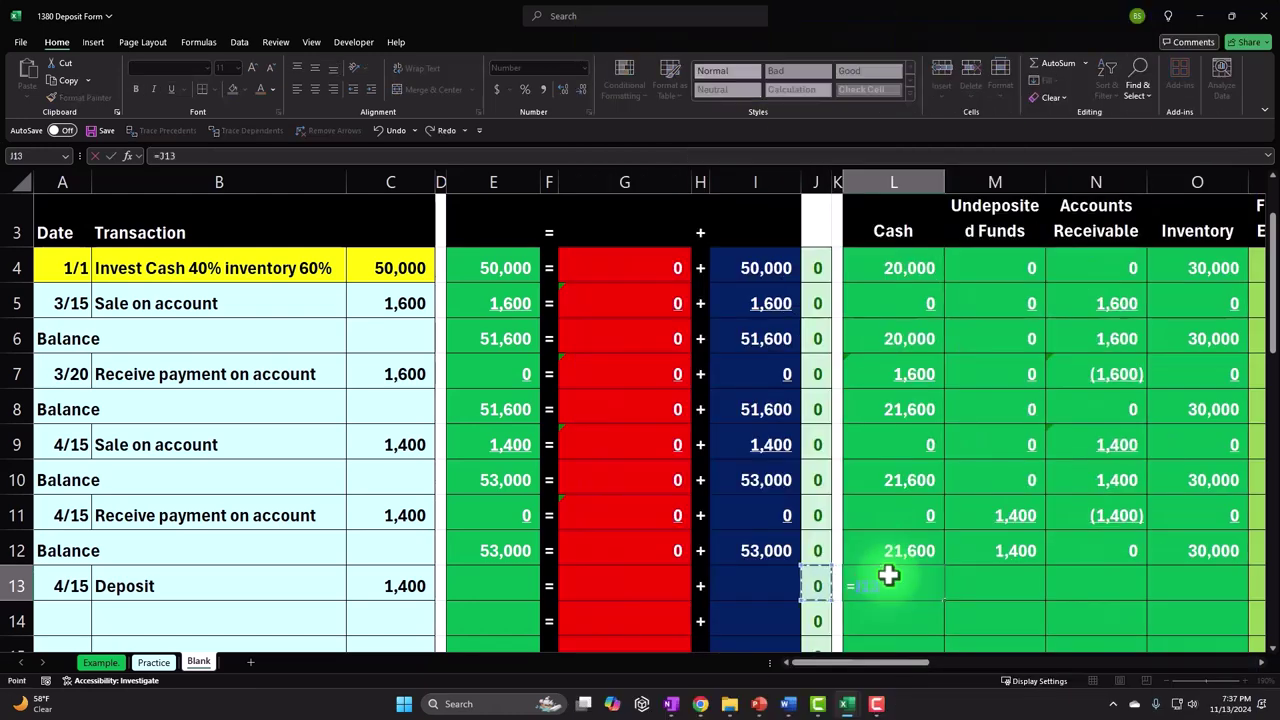
pyautogui.press('Left')
pyautogui.press('Left')
pyautogui.press('Left')
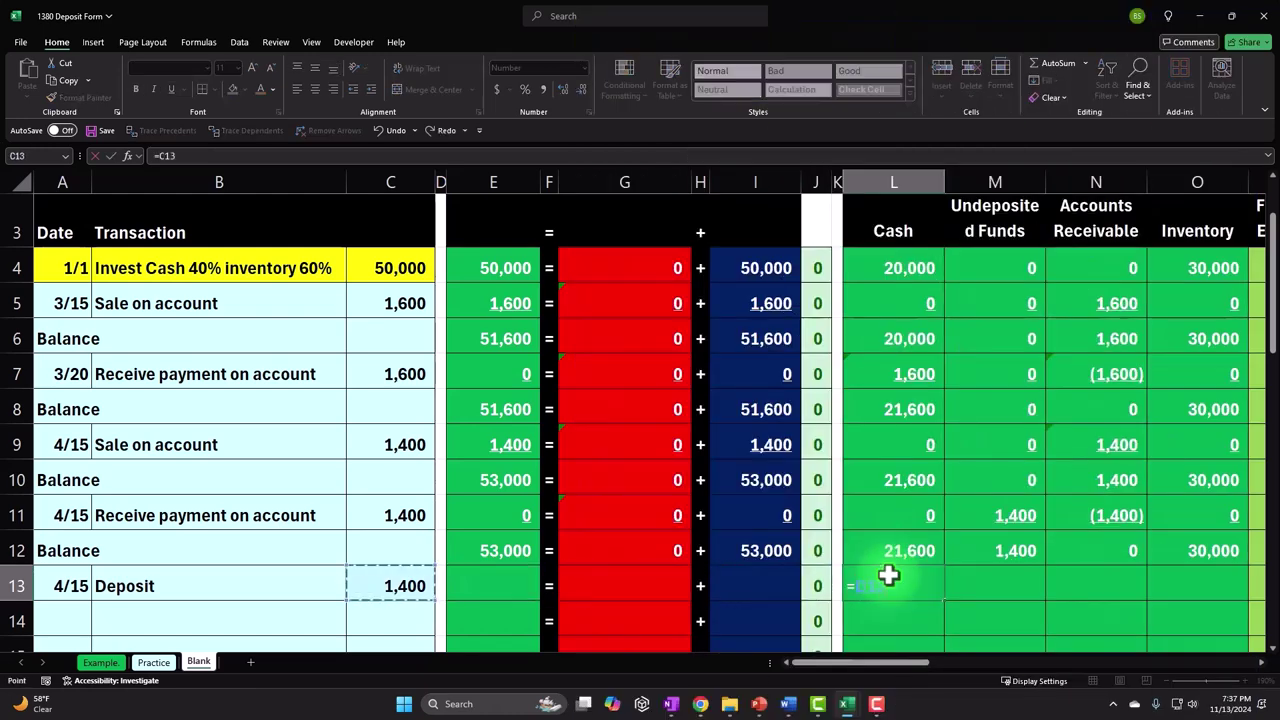
pyautogui.press('Tab')
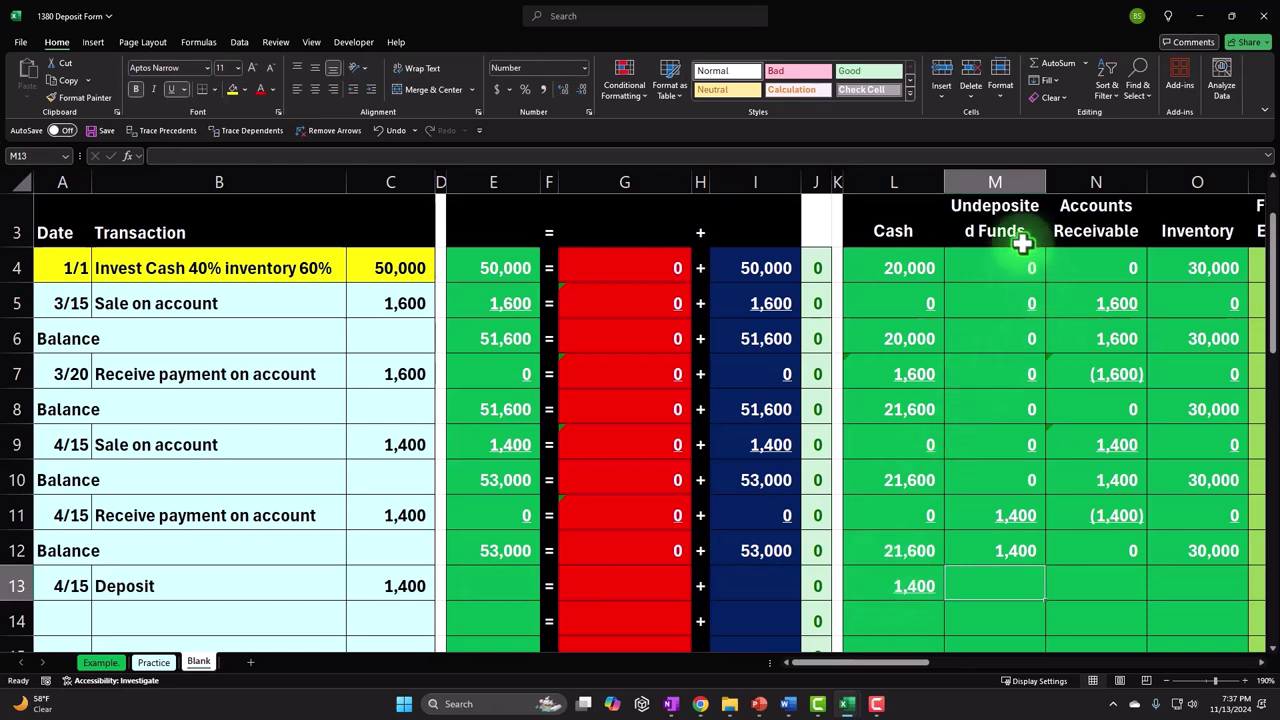
pyautogui.write('-')
pyautogui.press('Left')
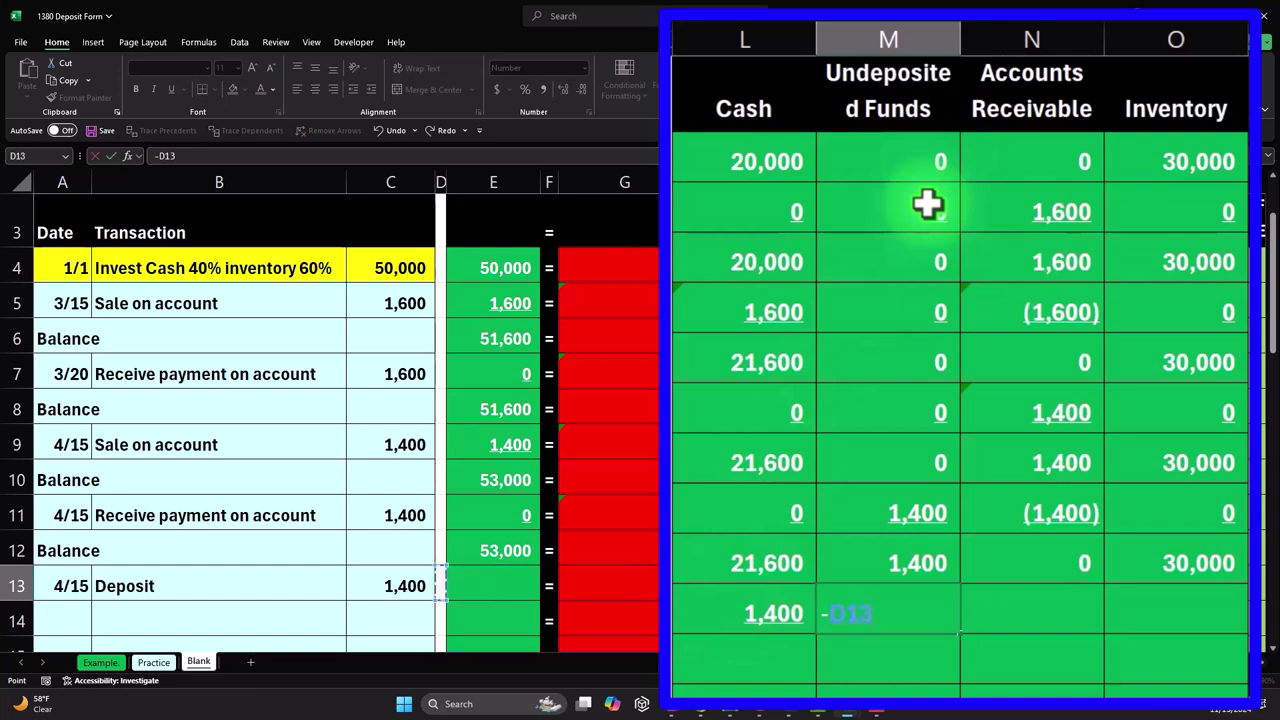
pyautogui.press('Return')
pyautogui.press('Up')
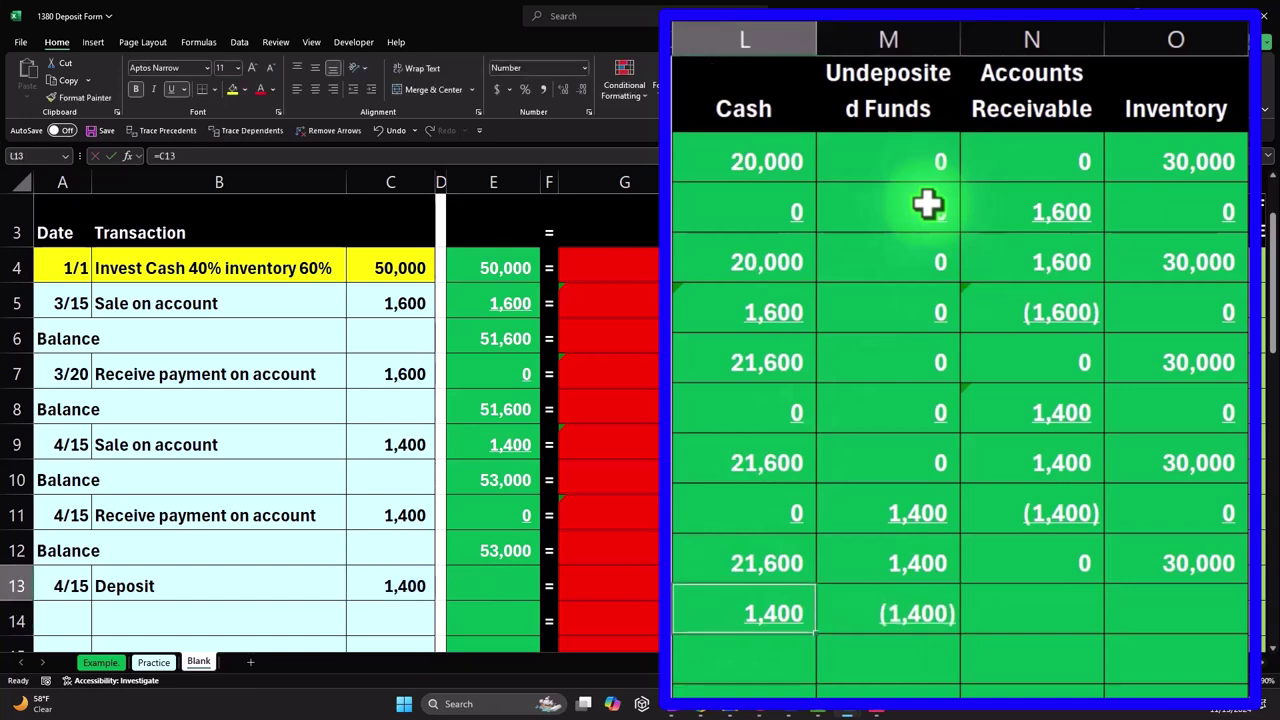
pyautogui.press('Right')
pyautogui.press('Right')
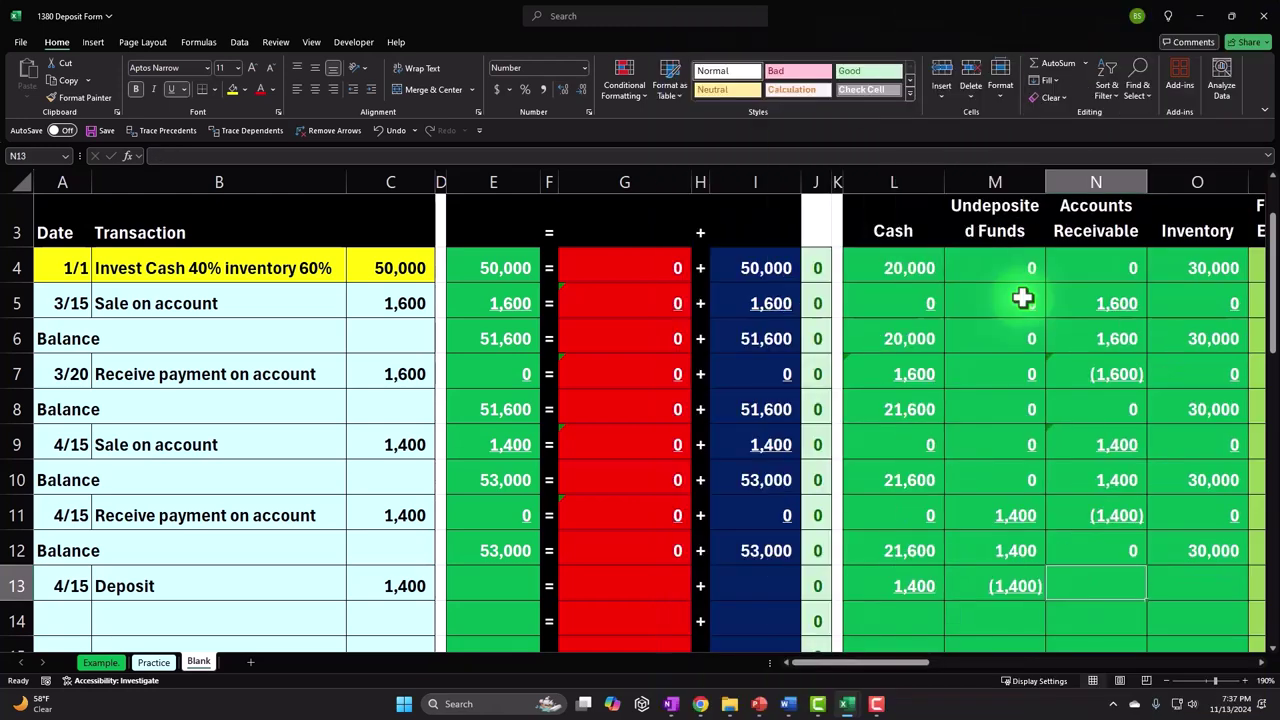
# Enter 0 in row 13 from Accounts Receivable through Sales, COGS and expenses, then return to column A.
pyautogui.write('0')
pyautogui.press('Right')
pyautogui.write('0')
pyautogui.press('Right')
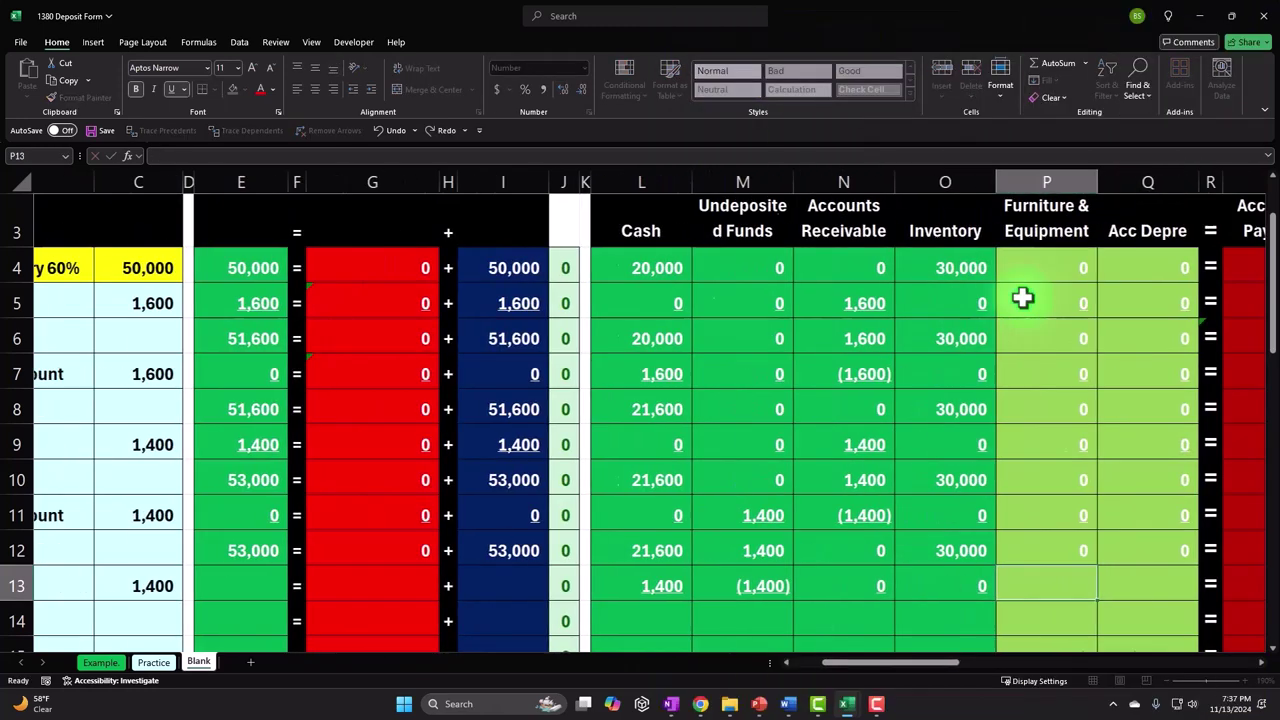
pyautogui.write('0')
pyautogui.press('Right')
pyautogui.write('0')
pyautogui.press('Right')
pyautogui.press('Right')
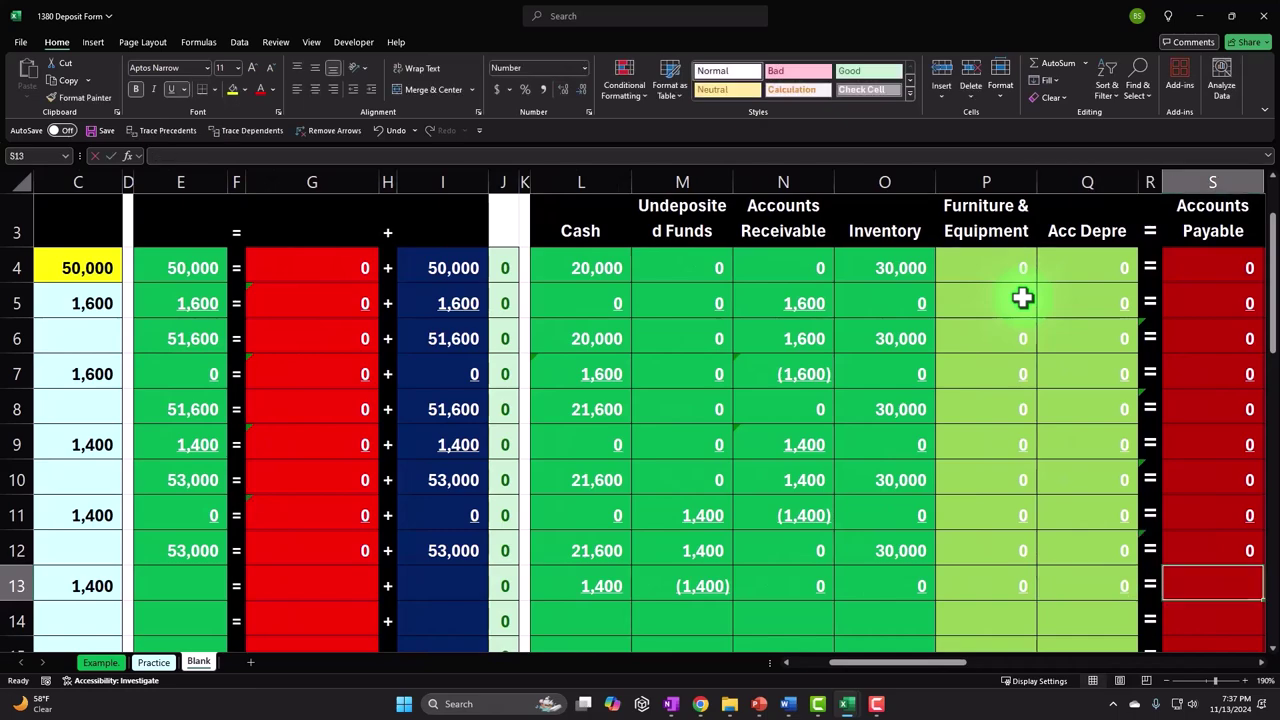
pyautogui.write('0')
pyautogui.press('Right')
pyautogui.write('0')
pyautogui.press('Right')
pyautogui.write('0')
pyautogui.press('Right')
pyautogui.write('0')
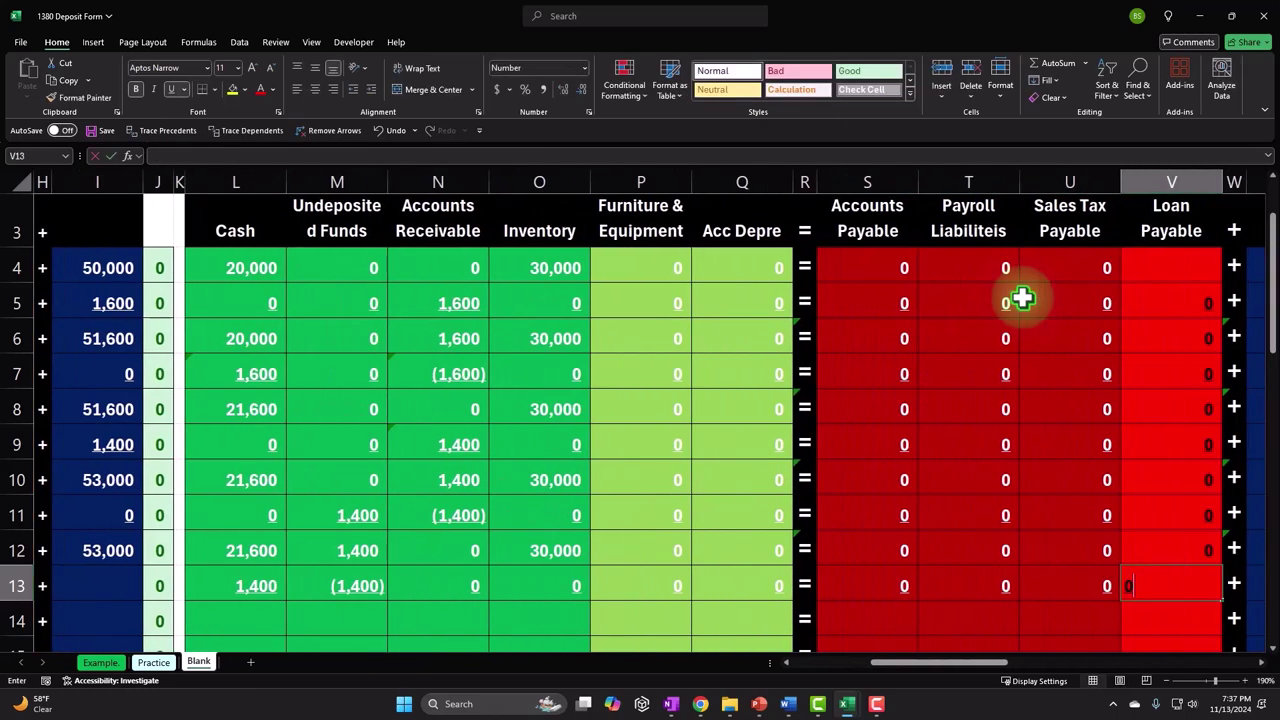
pyautogui.press('Right')
pyautogui.press('Right')
pyautogui.write('0')
pyautogui.press('Right')
pyautogui.write('0')
pyautogui.press('Right')
pyautogui.write('0')
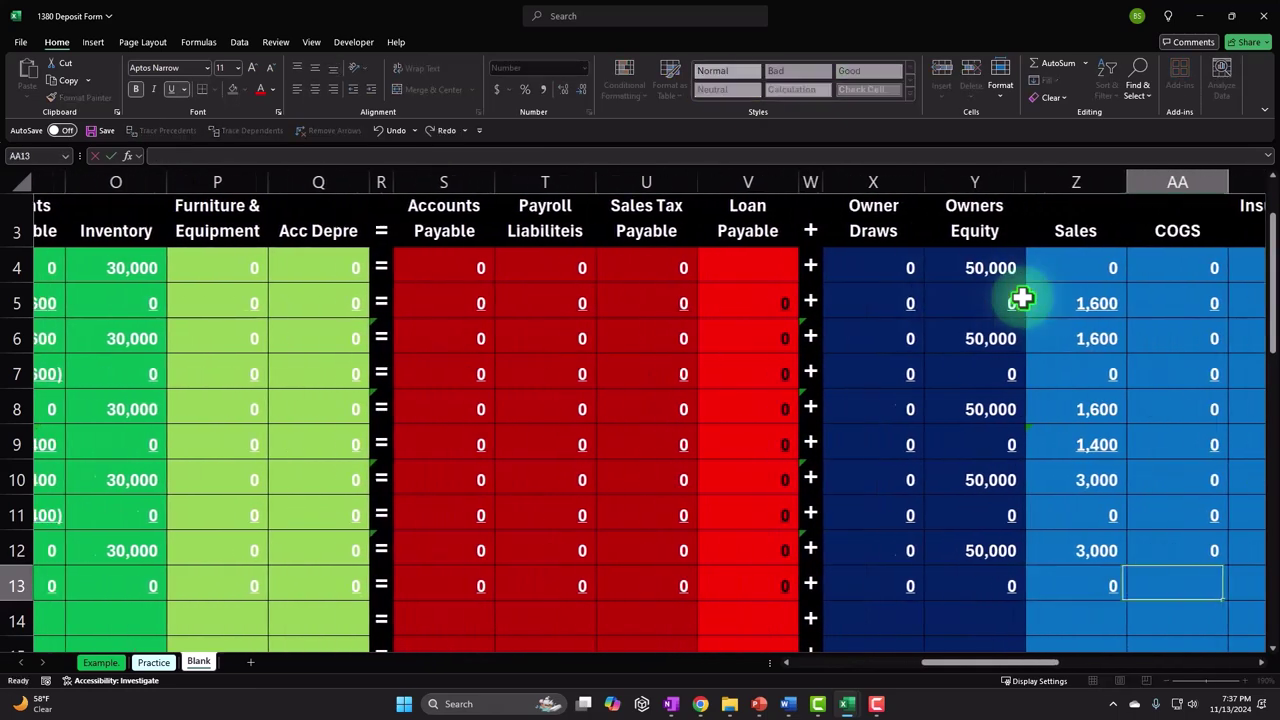
pyautogui.press('Right')
pyautogui.write('0')
pyautogui.press('Right')
pyautogui.write('0')
pyautogui.press('Right')
pyautogui.write('0')
pyautogui.press('Right')
pyautogui.write('0')
pyautogui.press('Right')
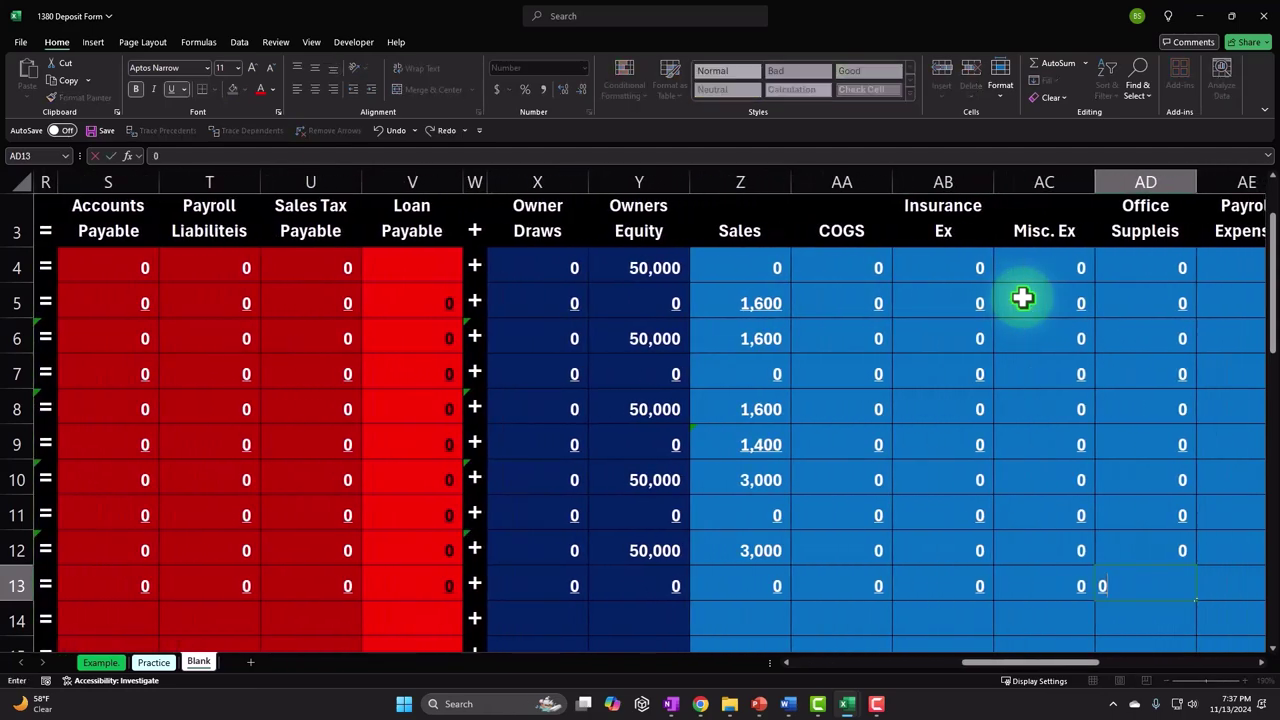
pyautogui.write('0')
pyautogui.press('Right')
pyautogui.write('0')
pyautogui.press('Right')
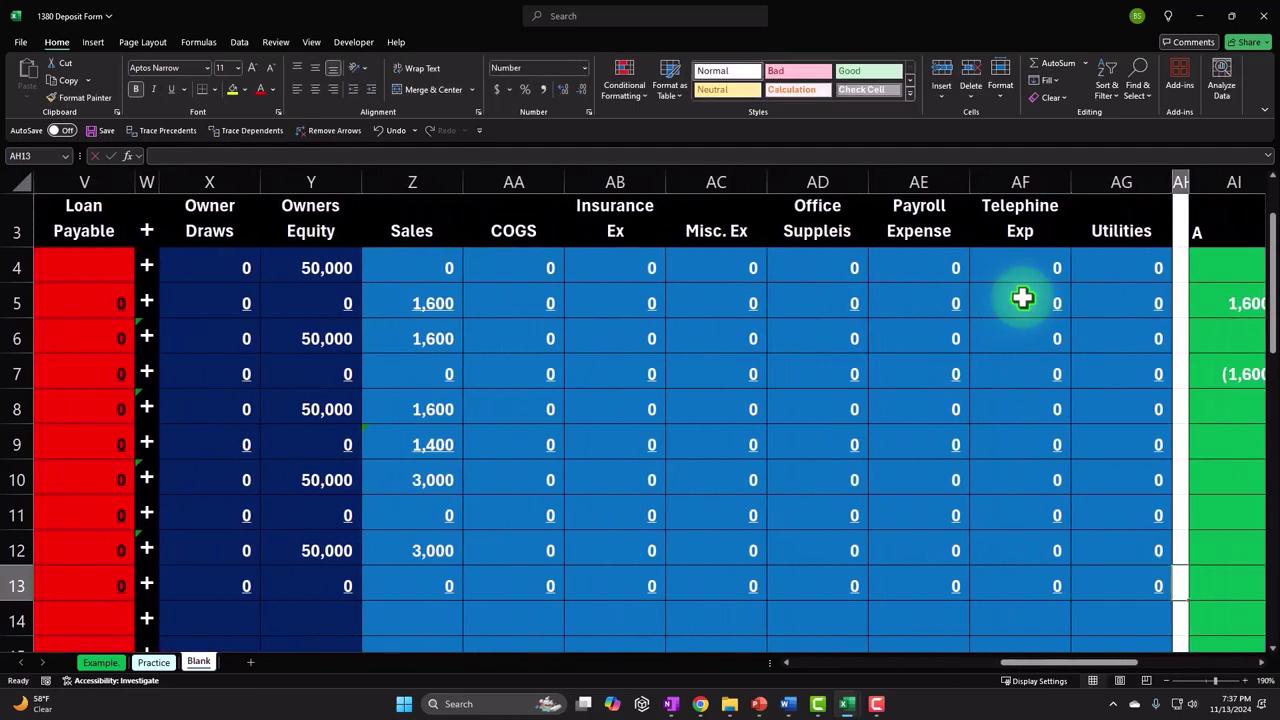
pyautogui.press('Home')
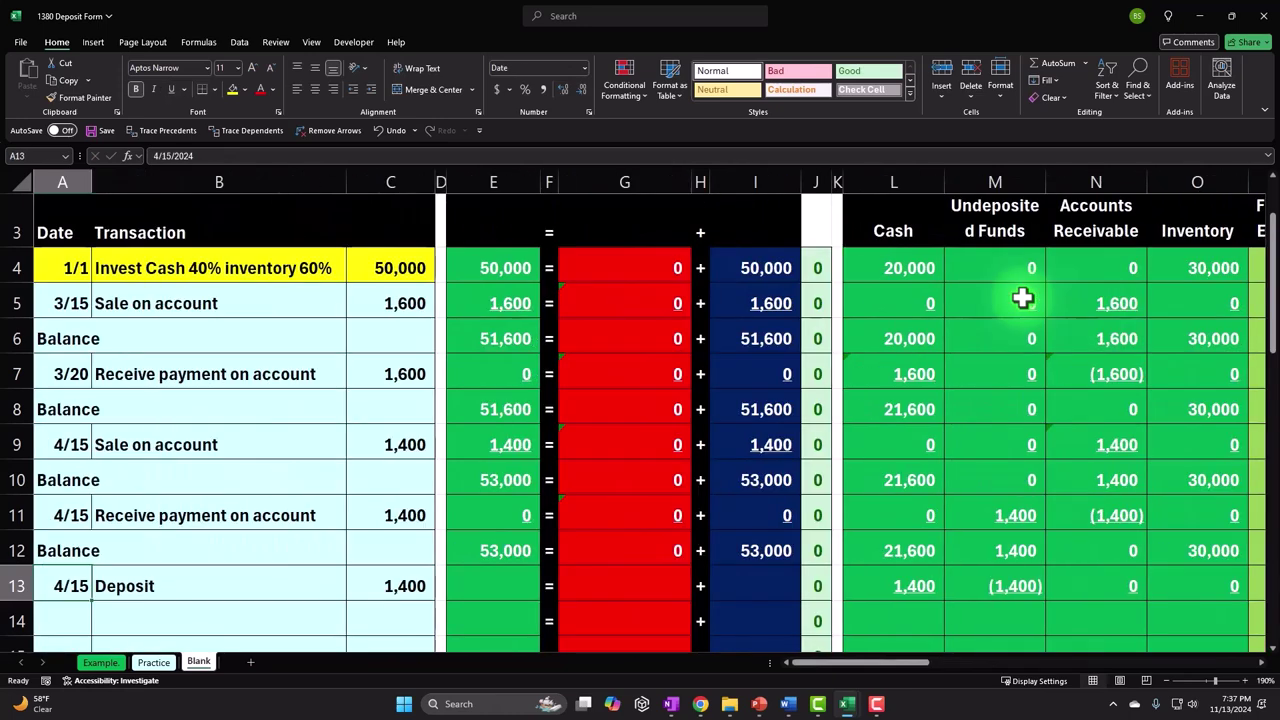
pyautogui.scroll(1, 450, 338)
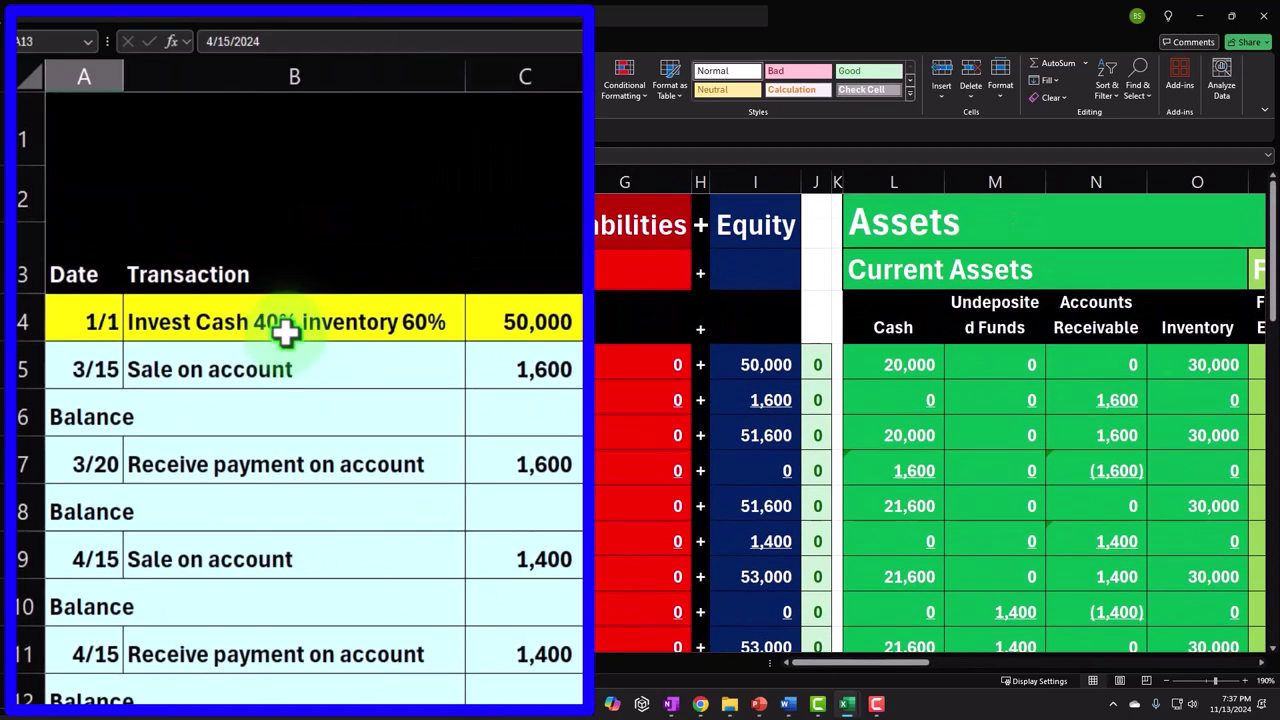
pyautogui.click(70, 320)
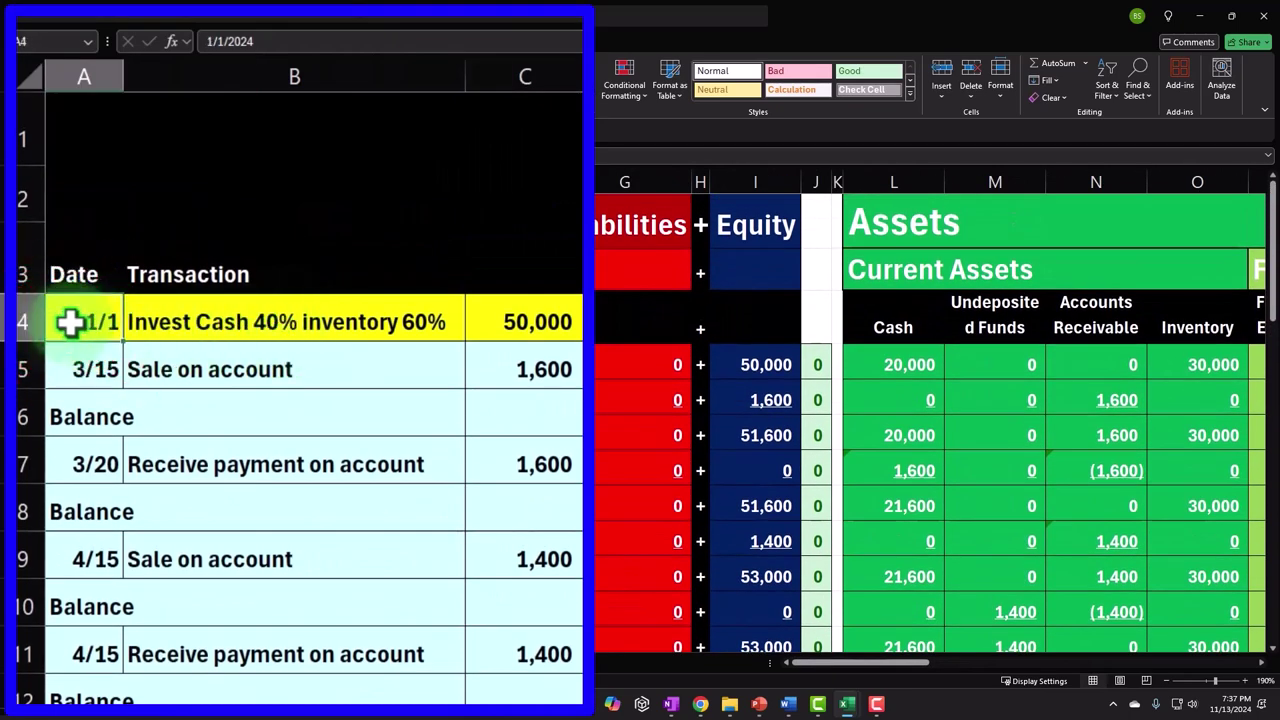
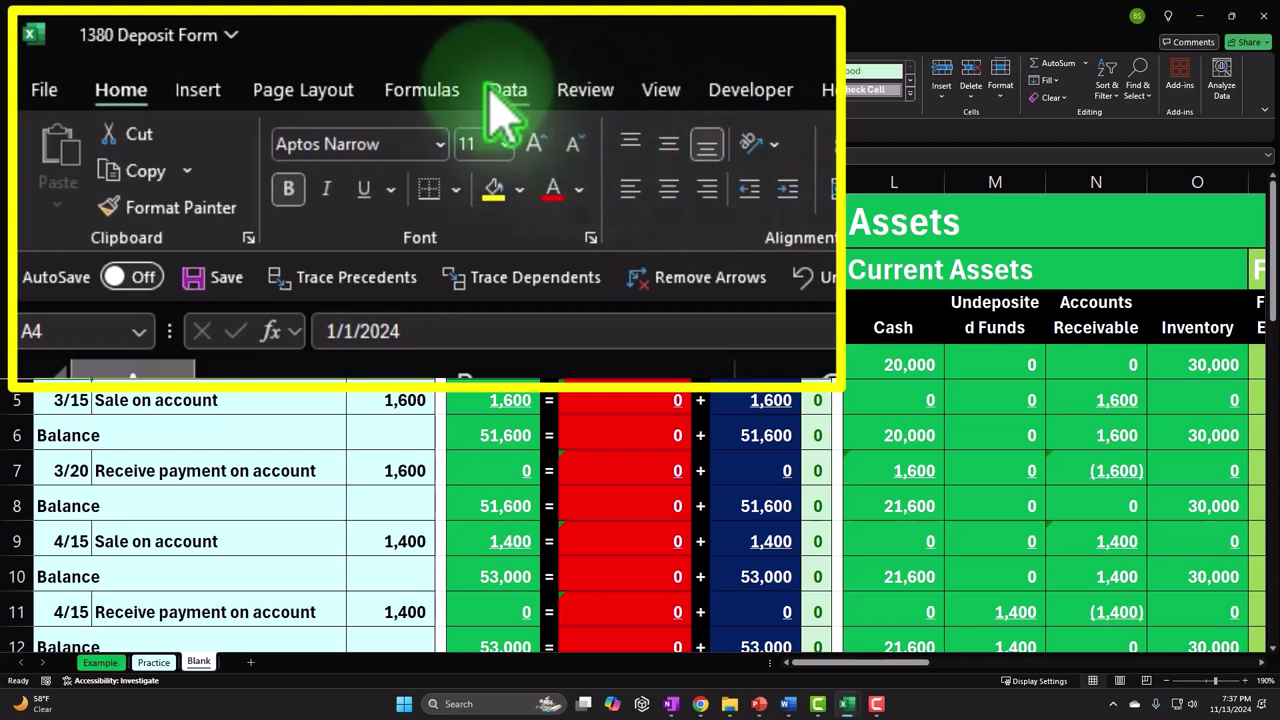
# Freeze the header rows above row 4 from the View ribbon.
pyautogui.click(311, 42)
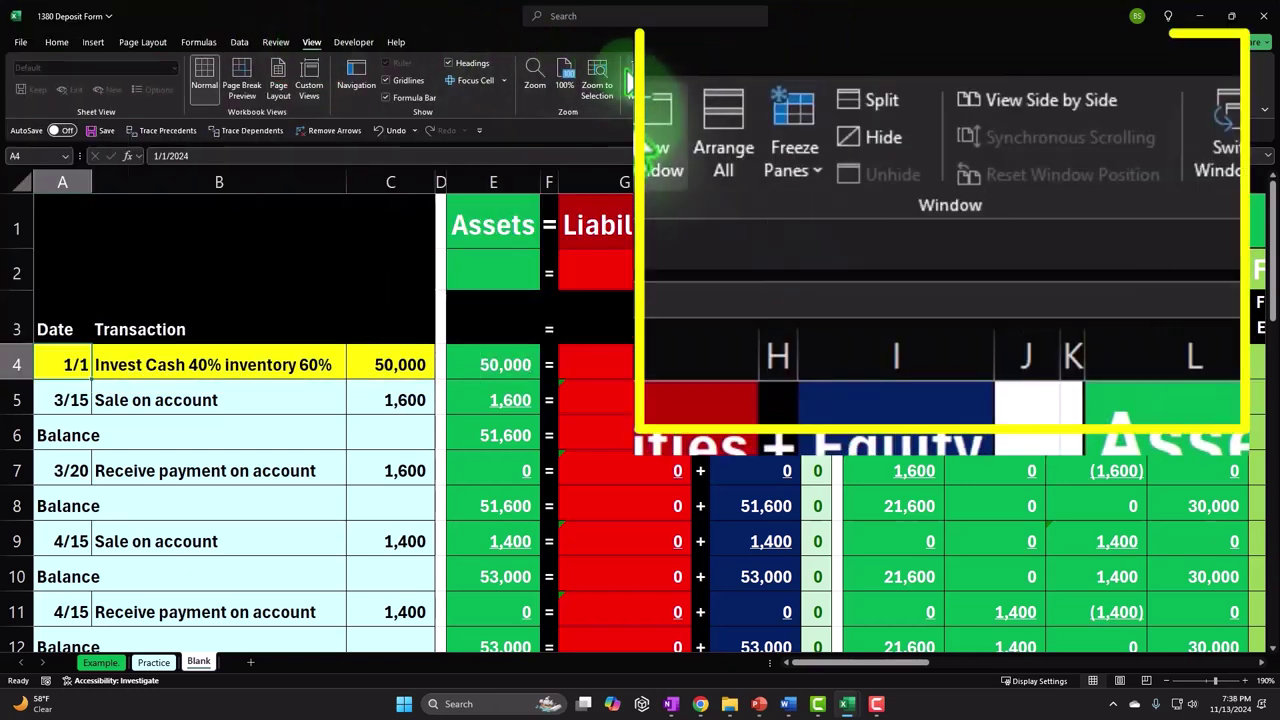
pyautogui.click(798, 185)
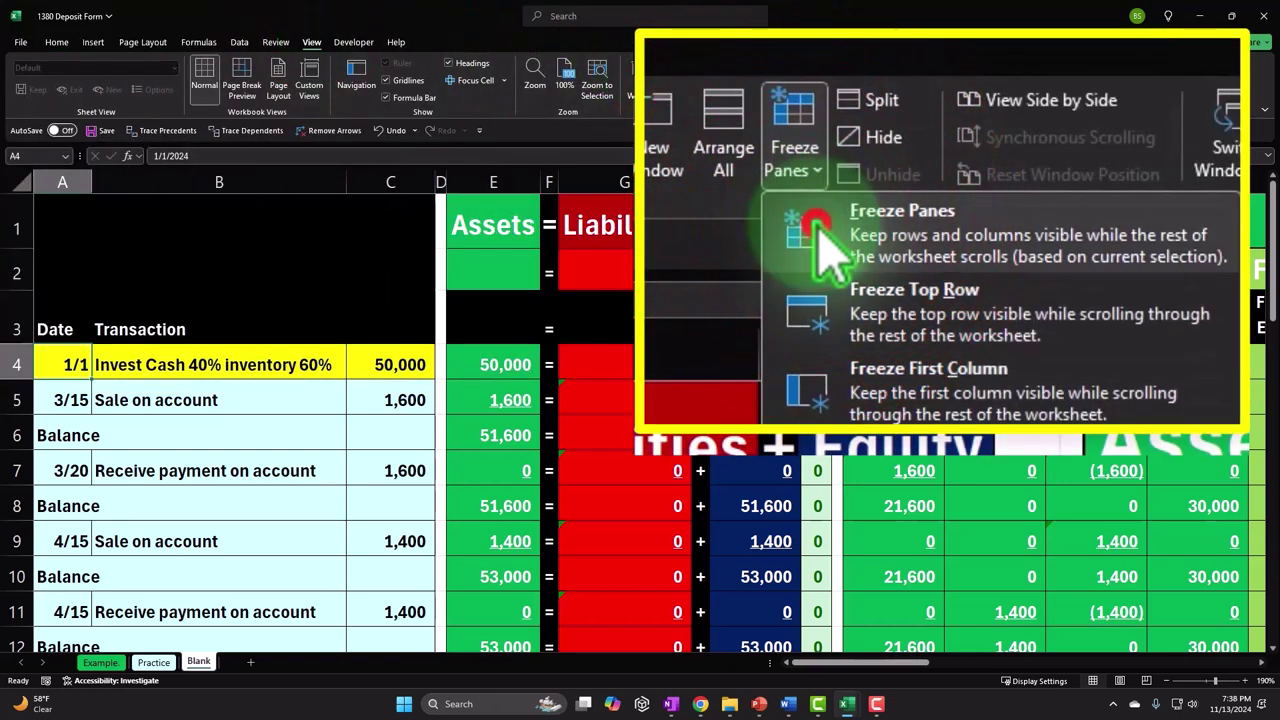
pyautogui.click(815, 242)
pyautogui.scroll(-2, 280, 465)
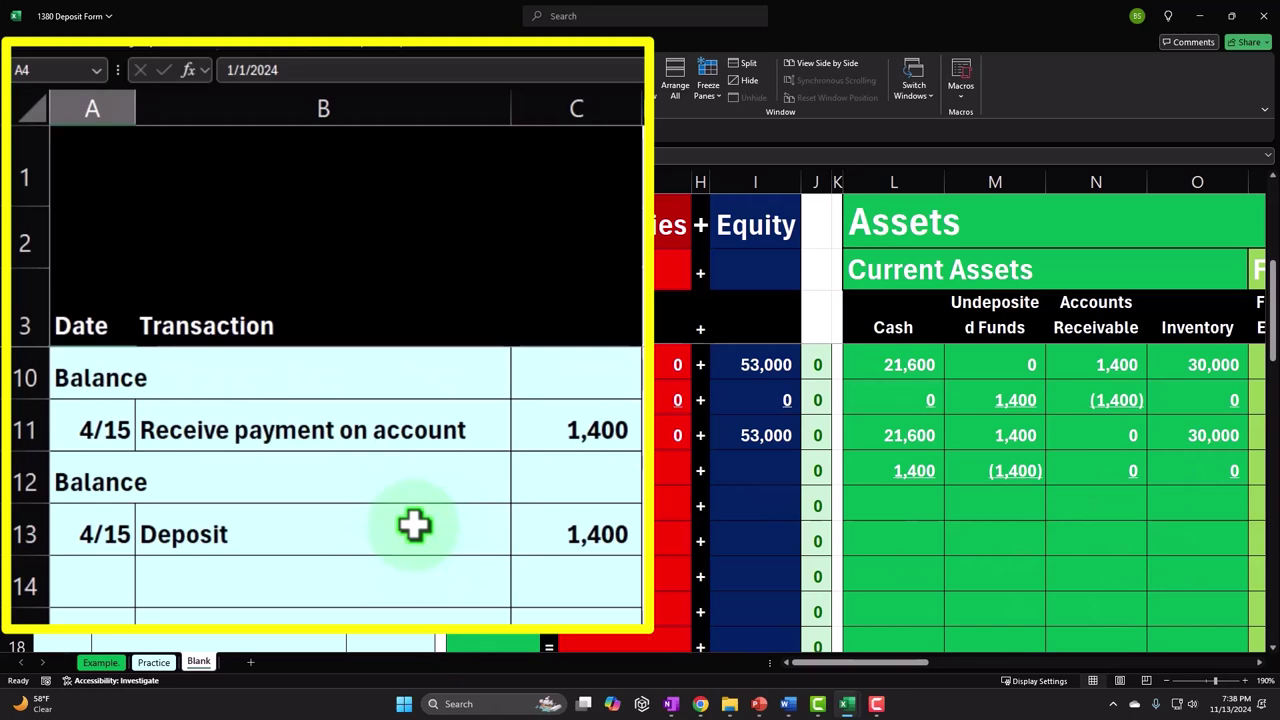
pyautogui.scroll(-1, 414, 525)
pyautogui.scroll(3, 418, 533)
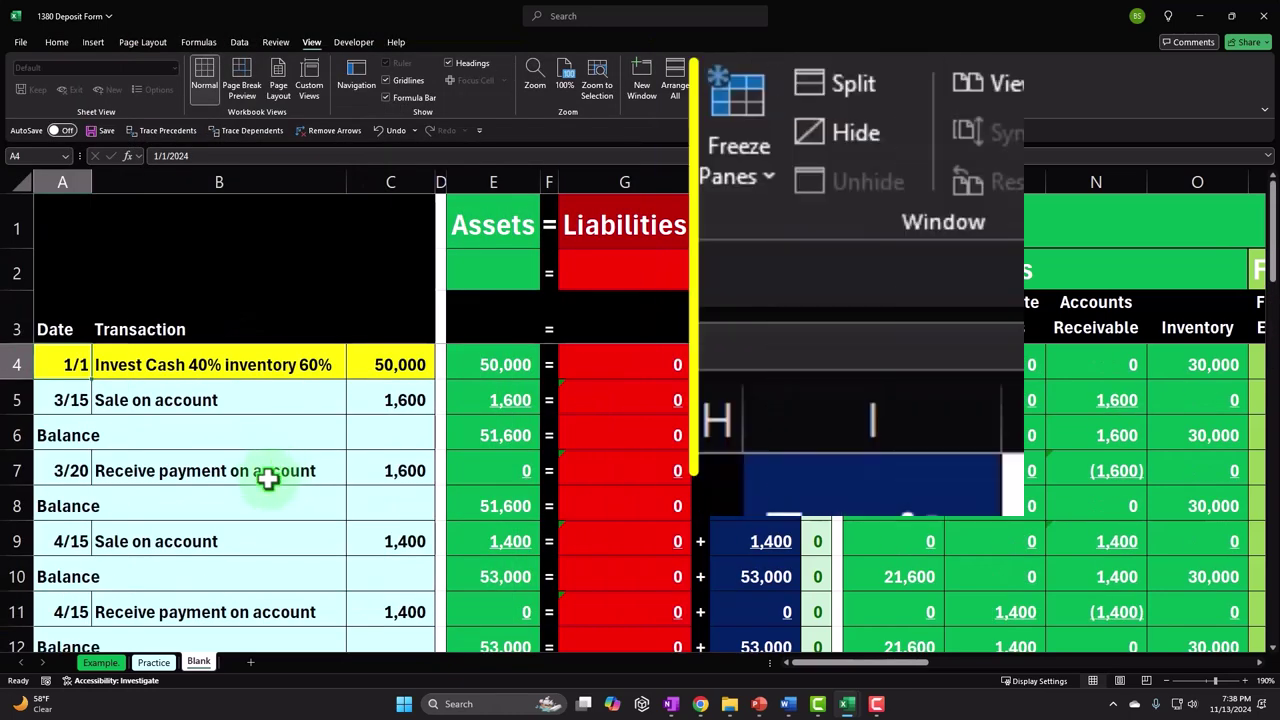
# Unfreeze the panes and refreeze at D4, locking rows 1–3 and columns A–C.
pyautogui.click(710, 90)
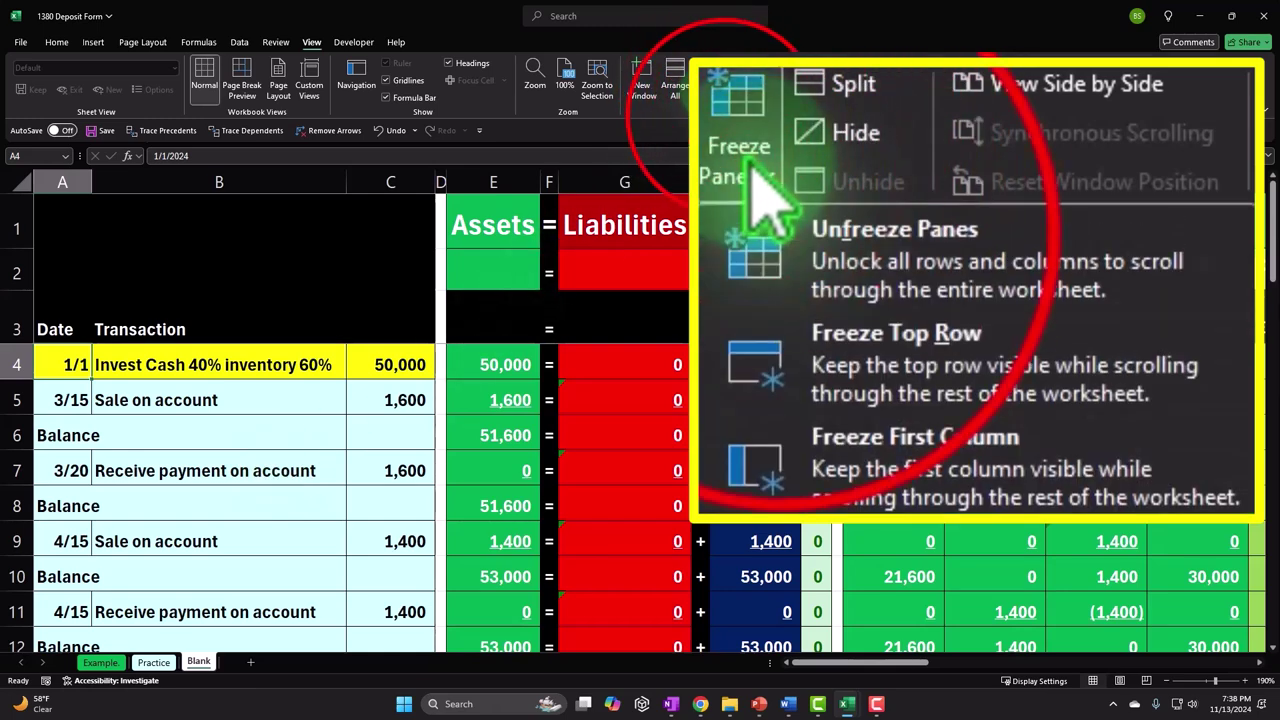
pyautogui.click(730, 128)
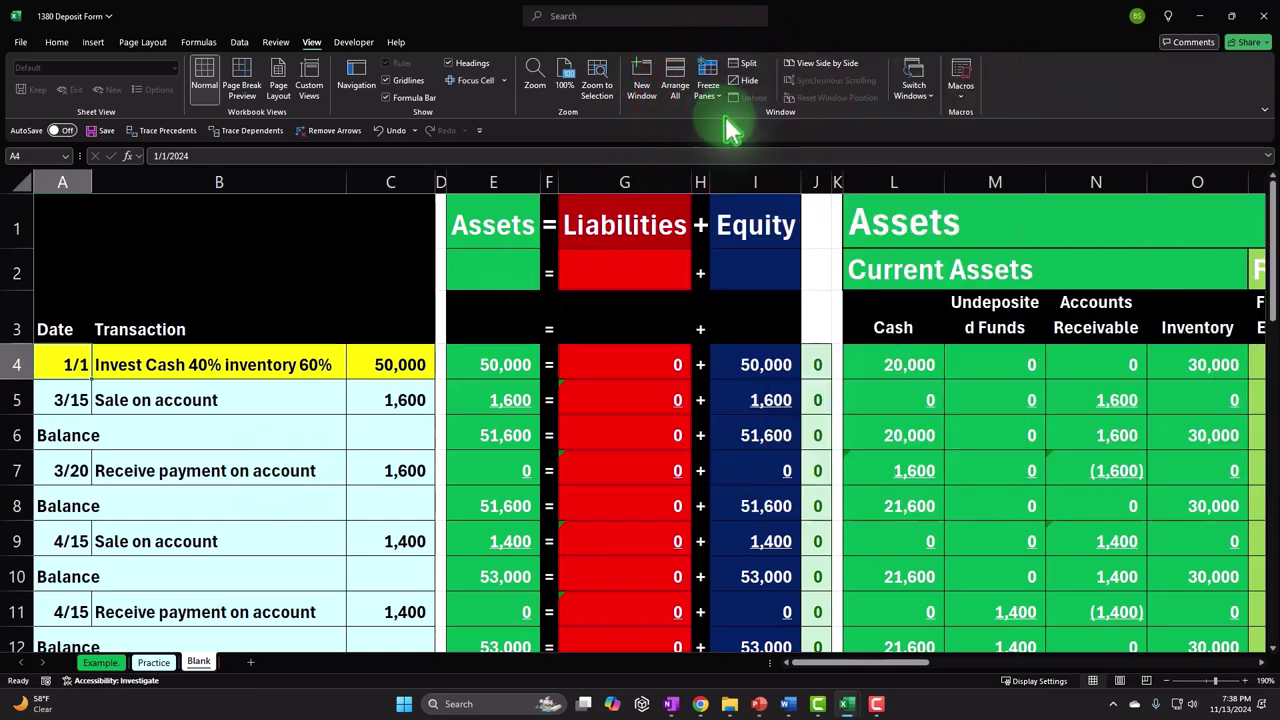
pyautogui.click(440, 358)
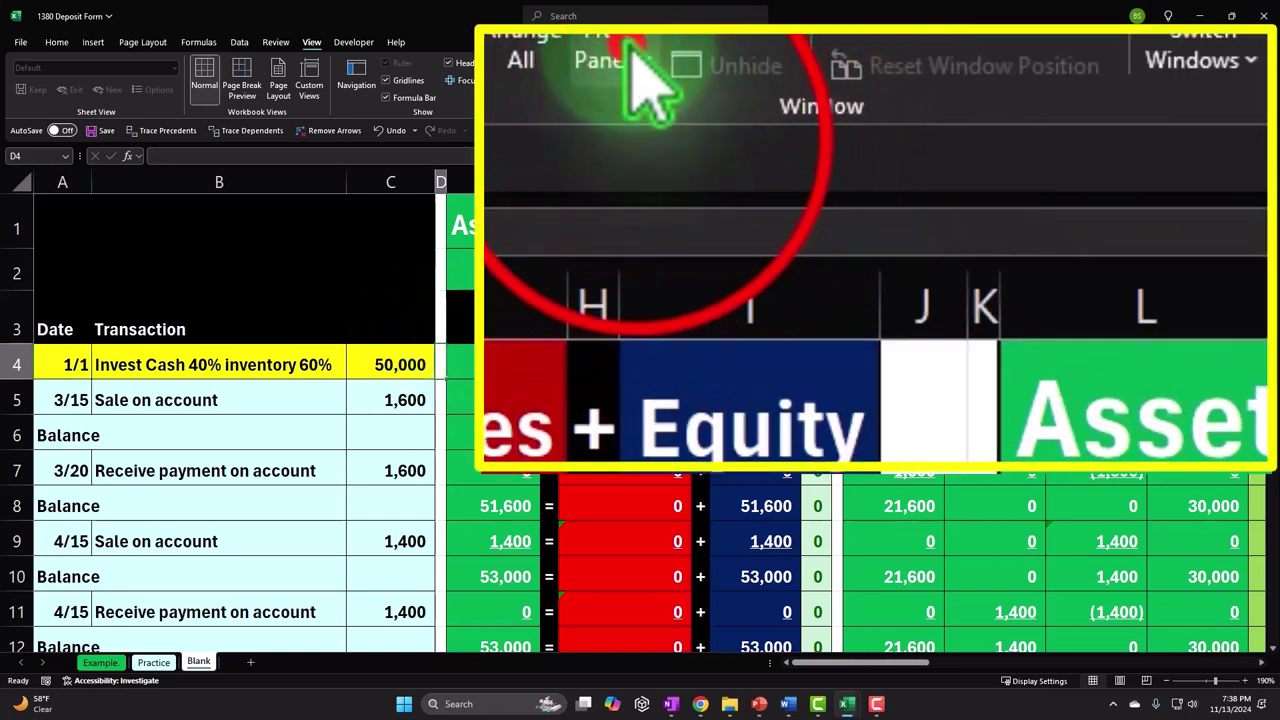
pyautogui.click(645, 75)
pyautogui.click(657, 160)
pyautogui.scroll(-1, 651, 366)
pyautogui.scroll(1, 651, 366)
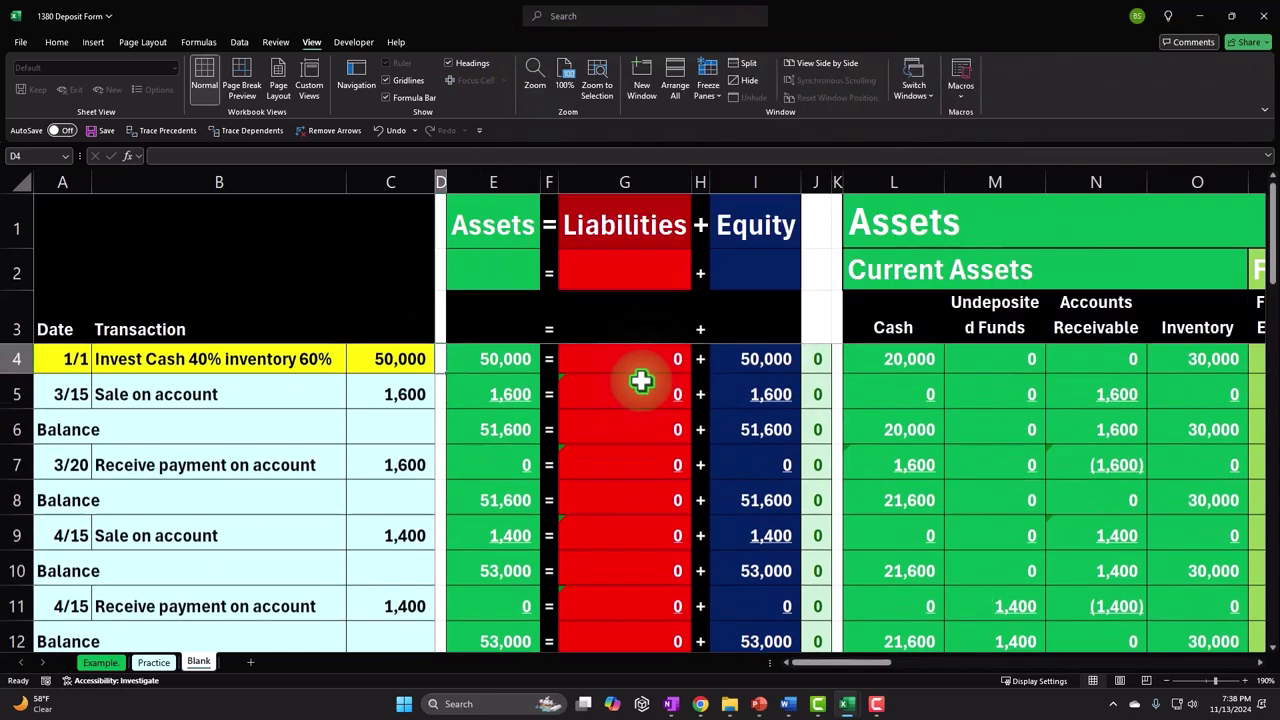
pyautogui.moveTo(811, 668)
pyautogui.mouseDown()
pyautogui.moveTo(886, 668)
pyautogui.moveTo(818, 666)
pyautogui.mouseUp()
pyautogui.moveTo(880, 672); pyautogui.dragTo(955, 668)
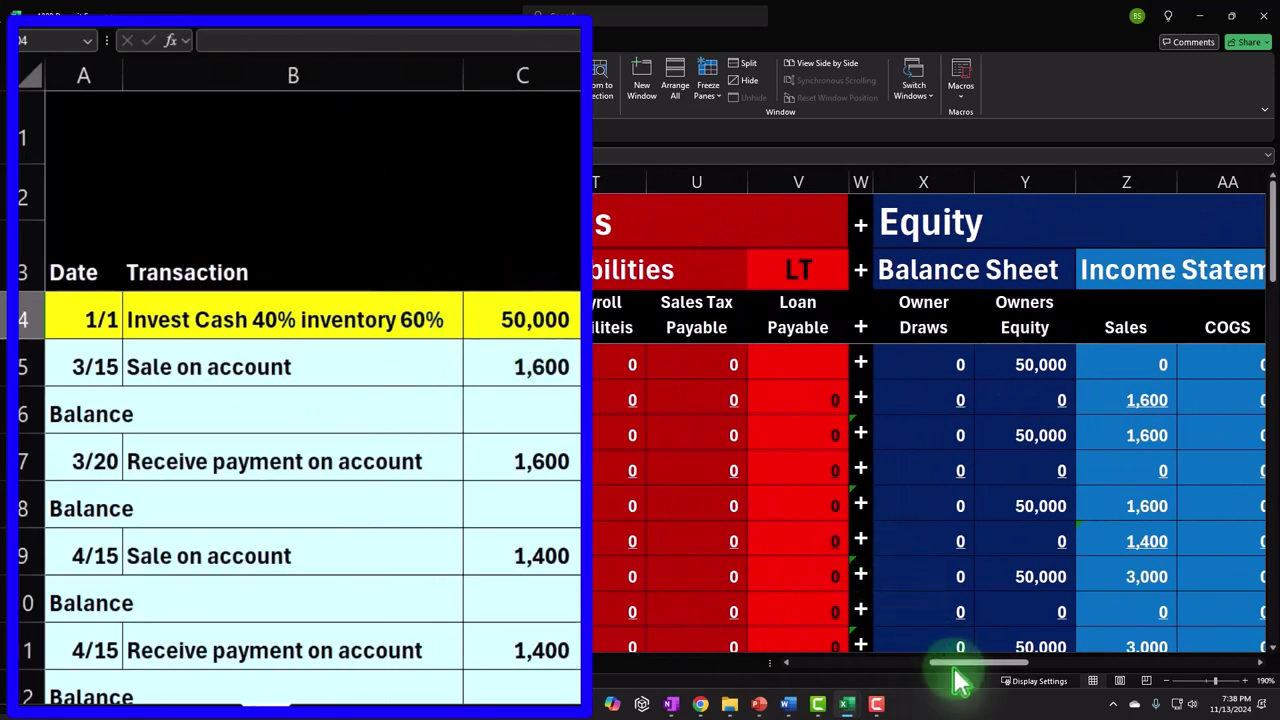
pyautogui.moveTo(943, 665); pyautogui.dragTo(800, 675)
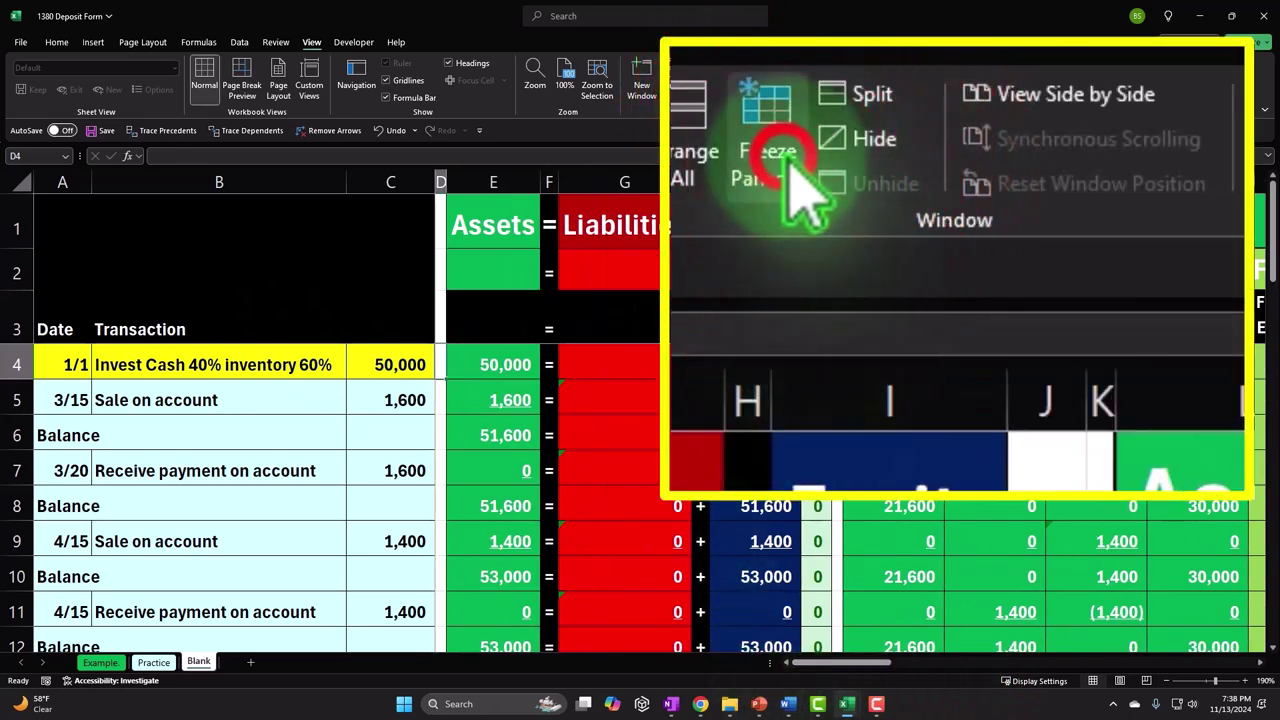
# Unfreeze the panes and try splitting the sheet into separate panes.
pyautogui.click(713, 96)
pyautogui.click(730, 112)
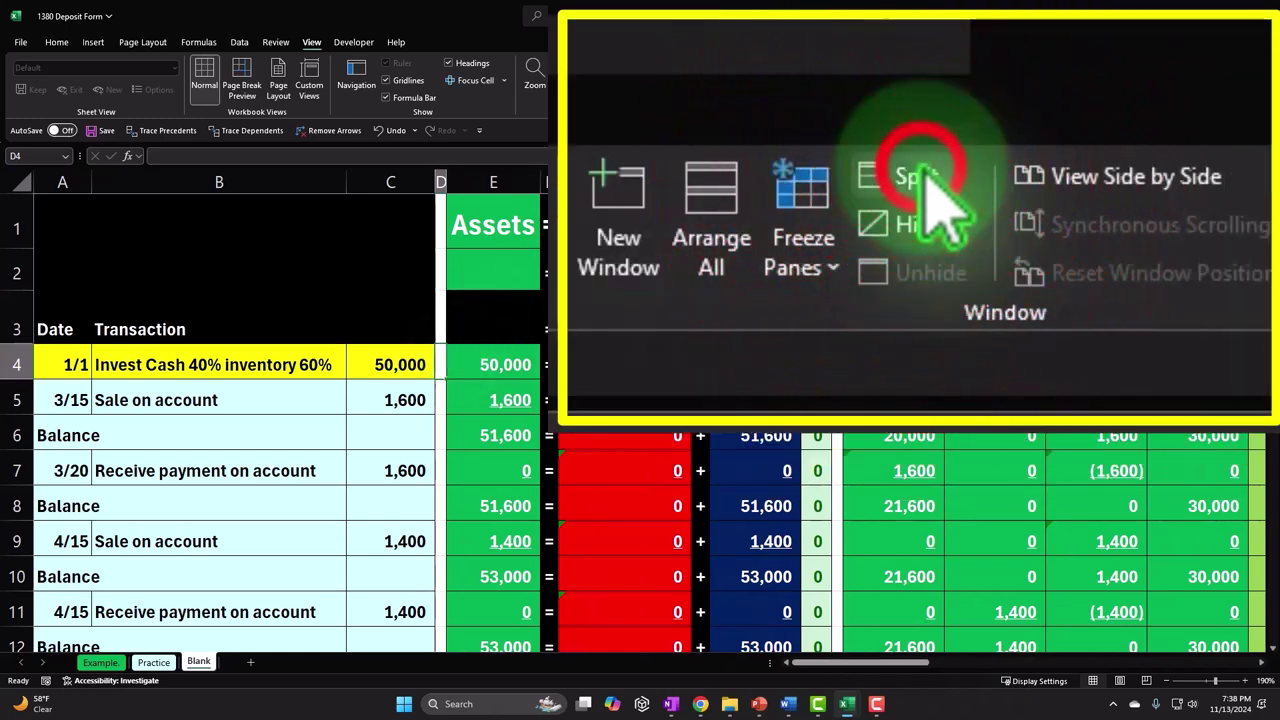
pyautogui.click(746, 66)
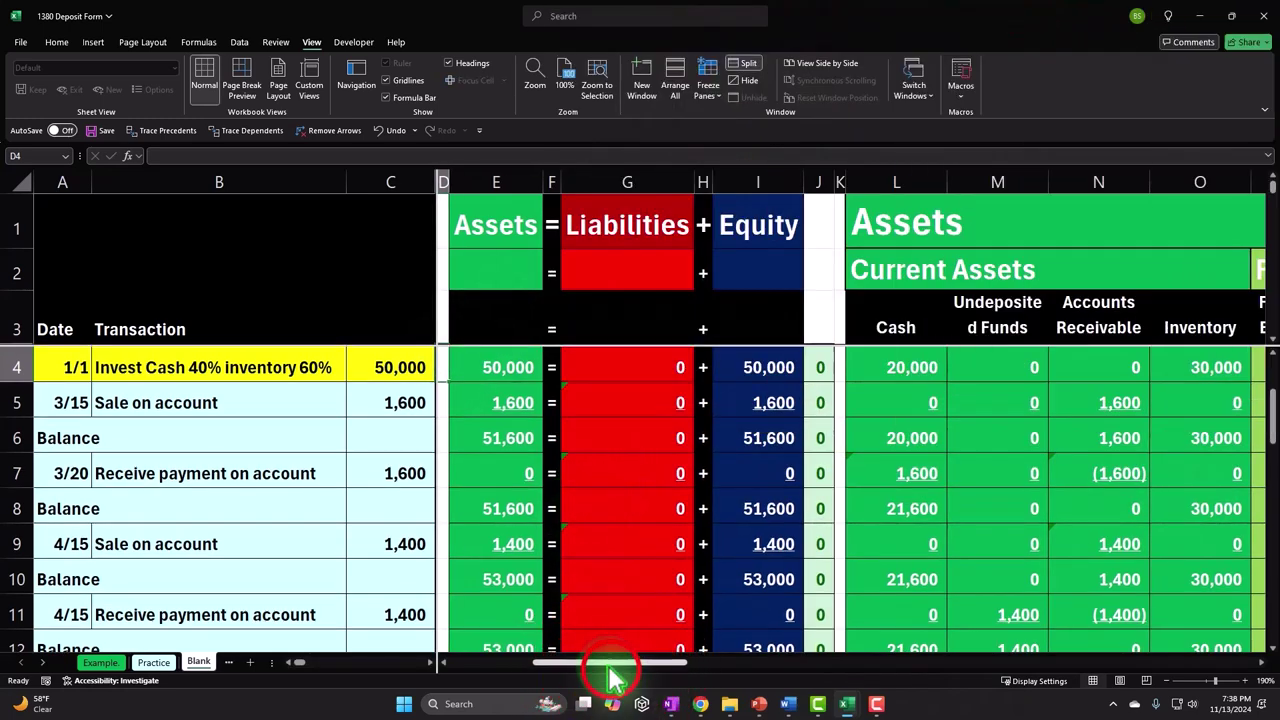
pyautogui.click(677, 543)
pyautogui.click(688, 662)
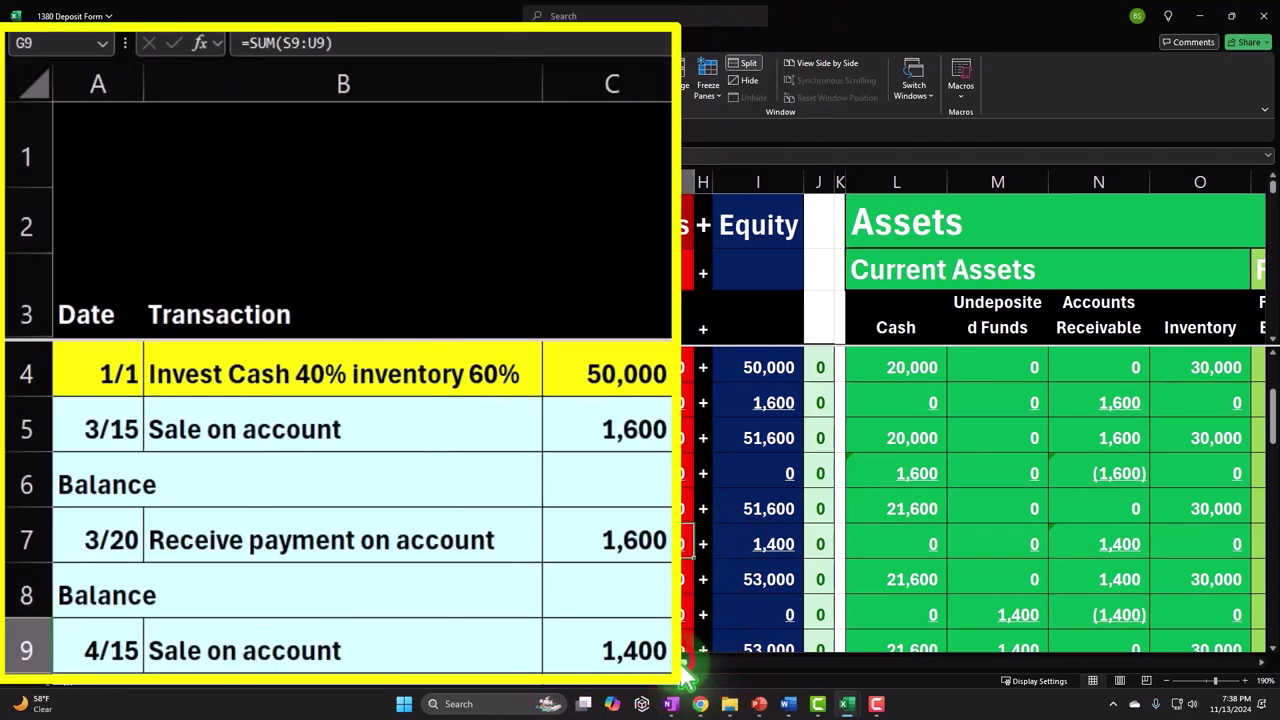
pyautogui.click(333, 542)
pyautogui.scroll(-2, 333, 542)
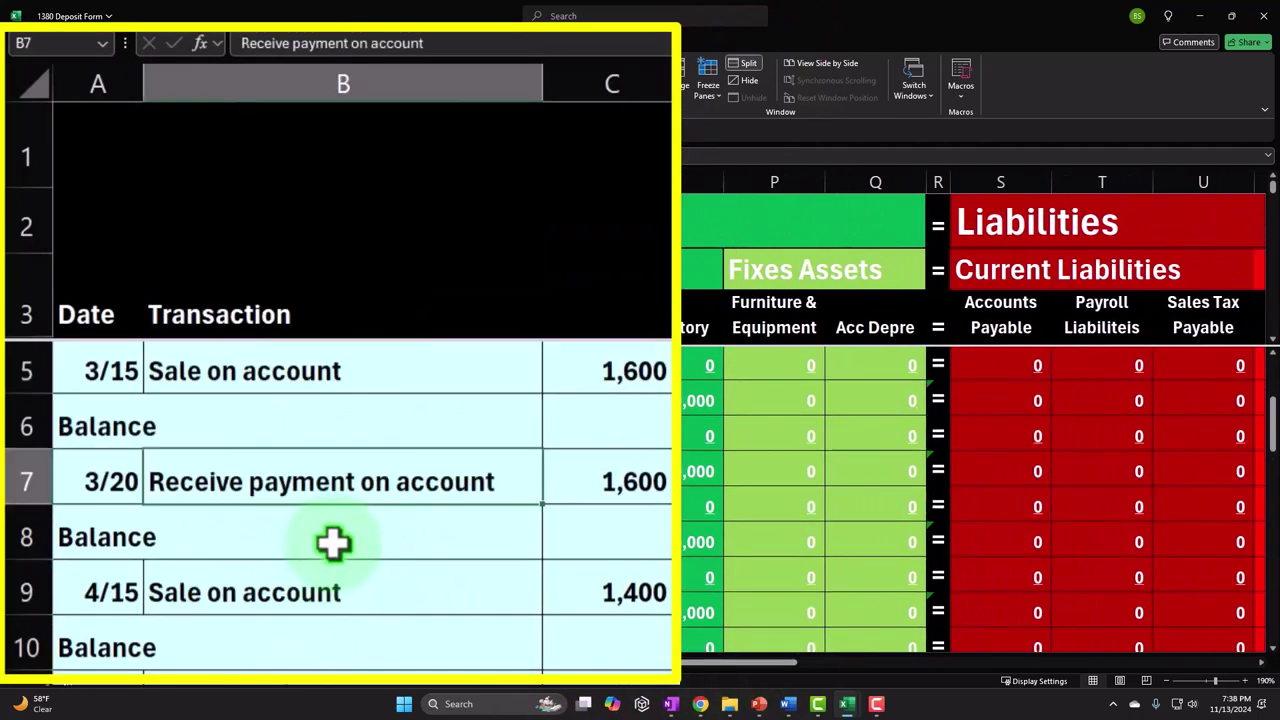
pyautogui.scroll(3, 333, 542)
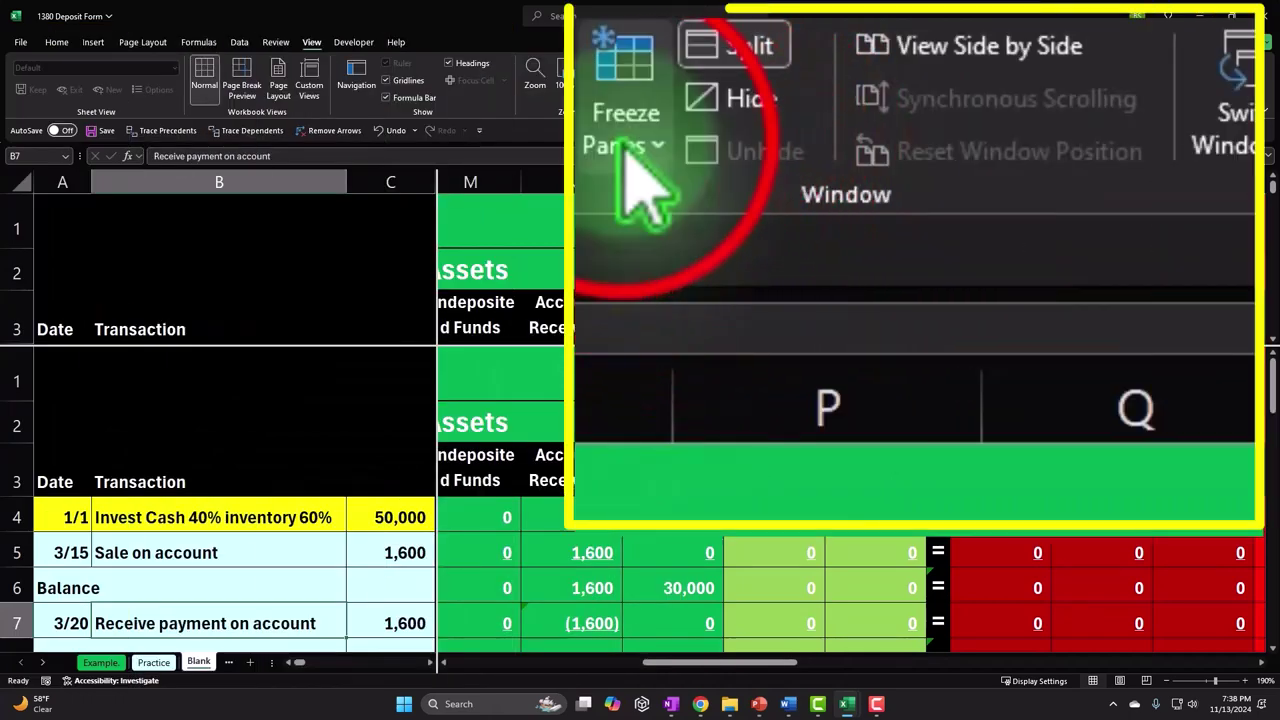
# Remove the split and freeze only header rows 1–3 using A4 as the freeze point.
pyautogui.click(708, 92)
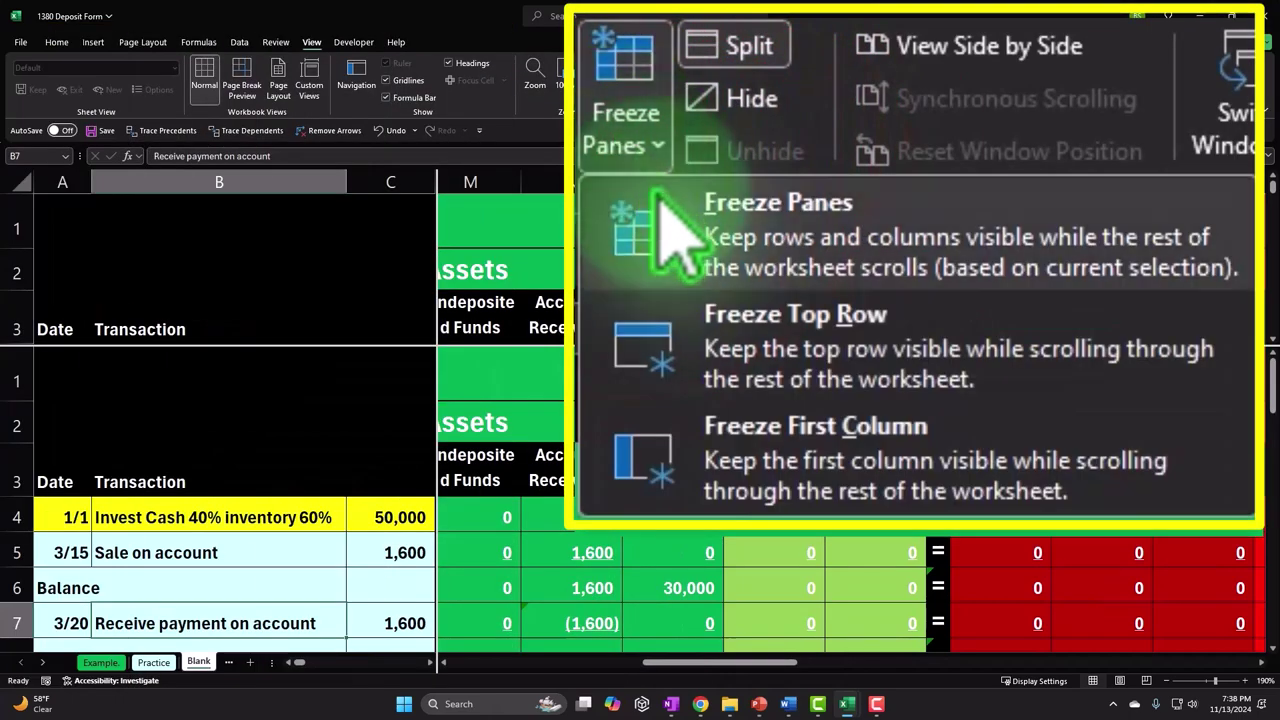
pyautogui.click(742, 62)
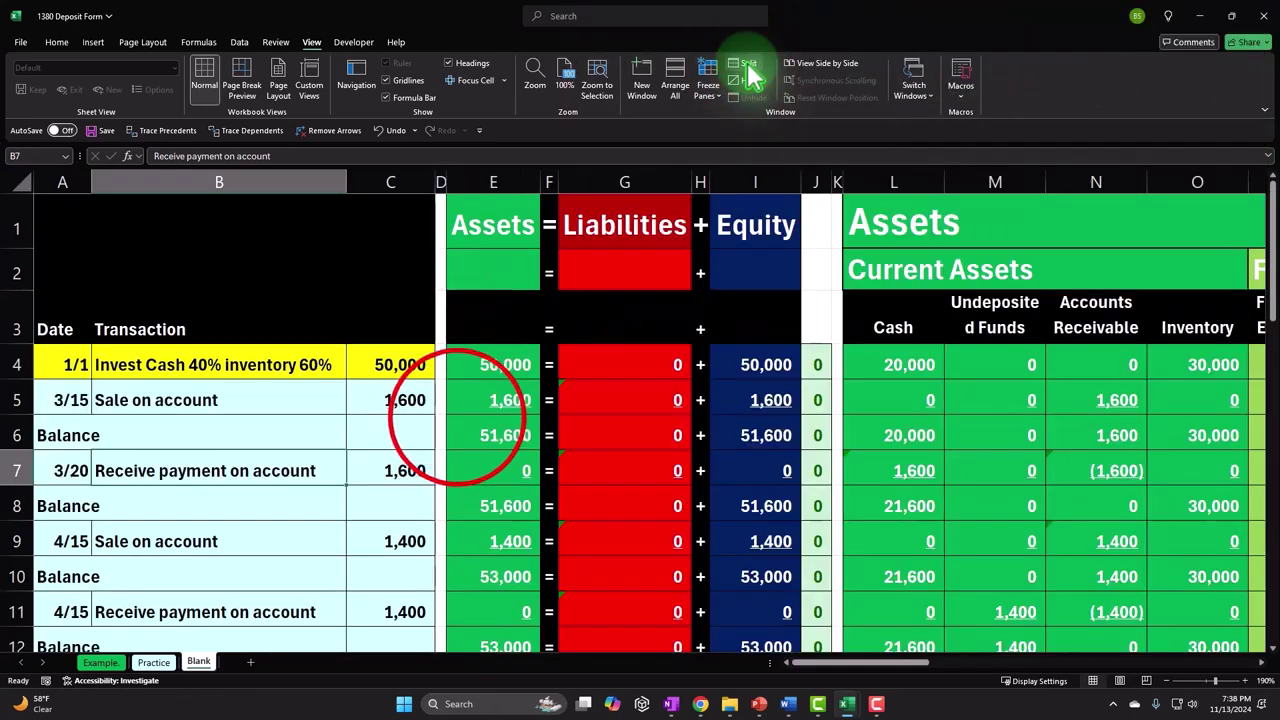
pyautogui.click(459, 421)
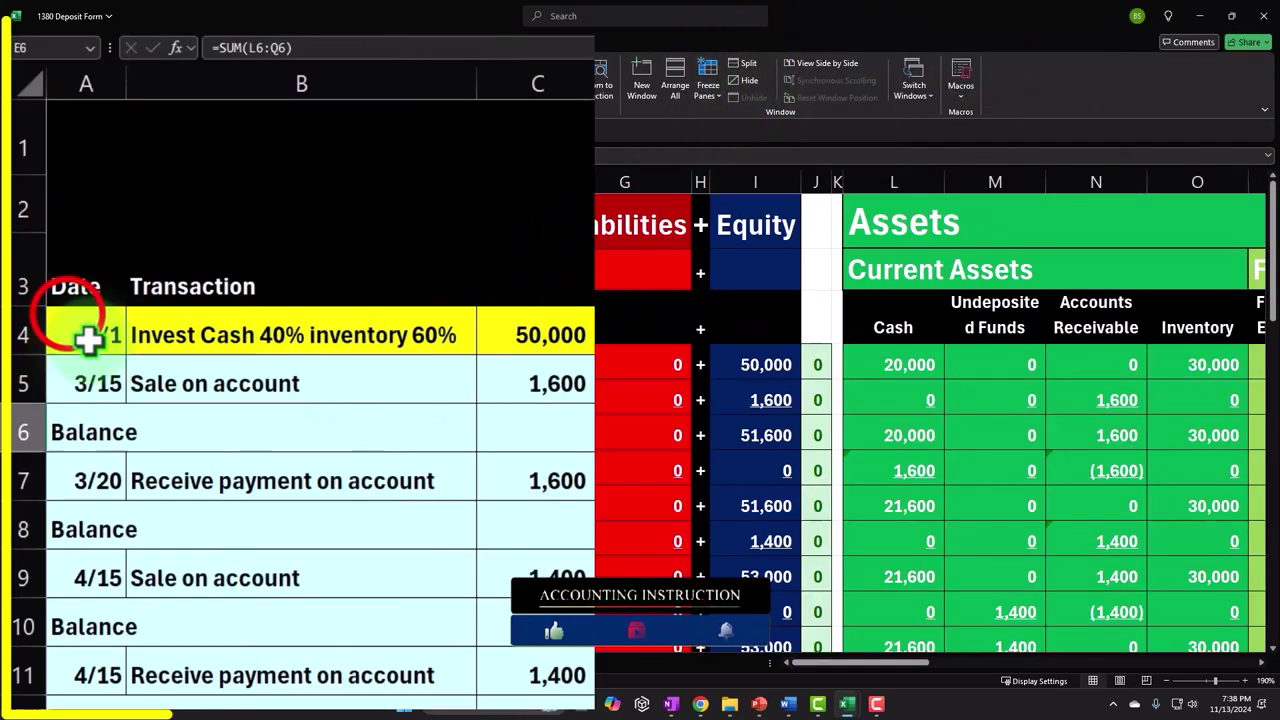
pyautogui.click(63, 364)
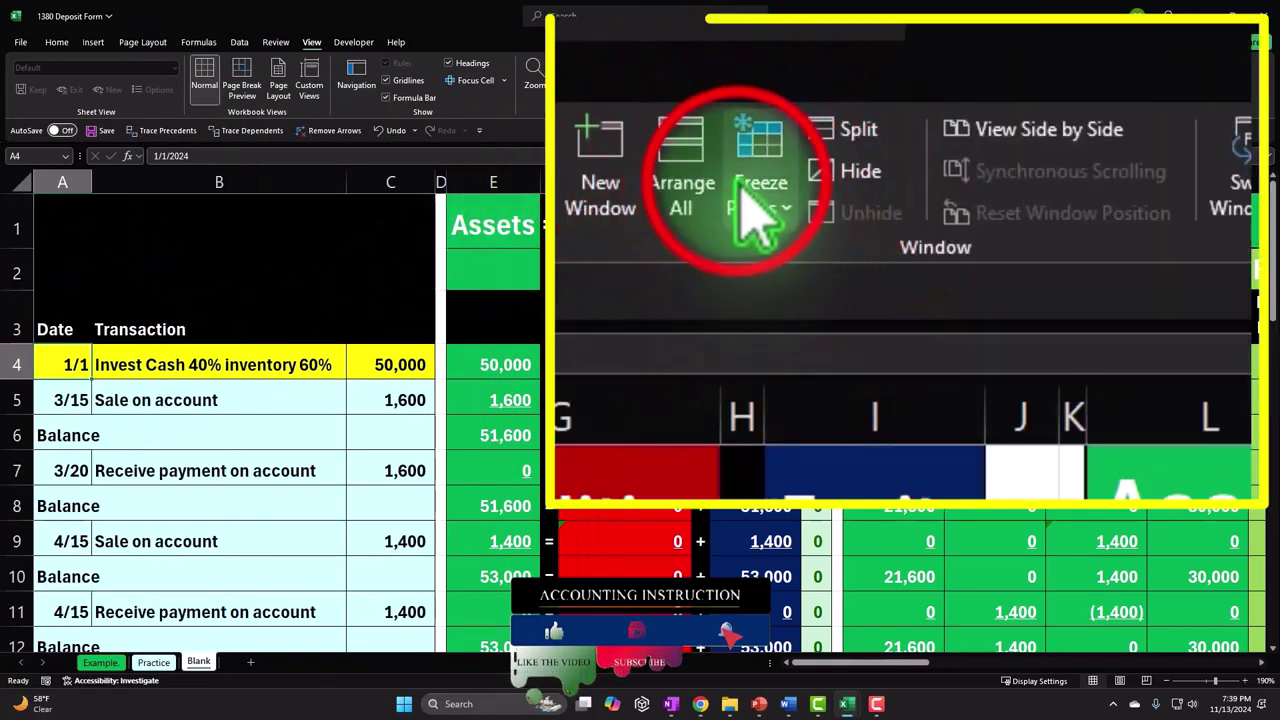
pyautogui.click(707, 80)
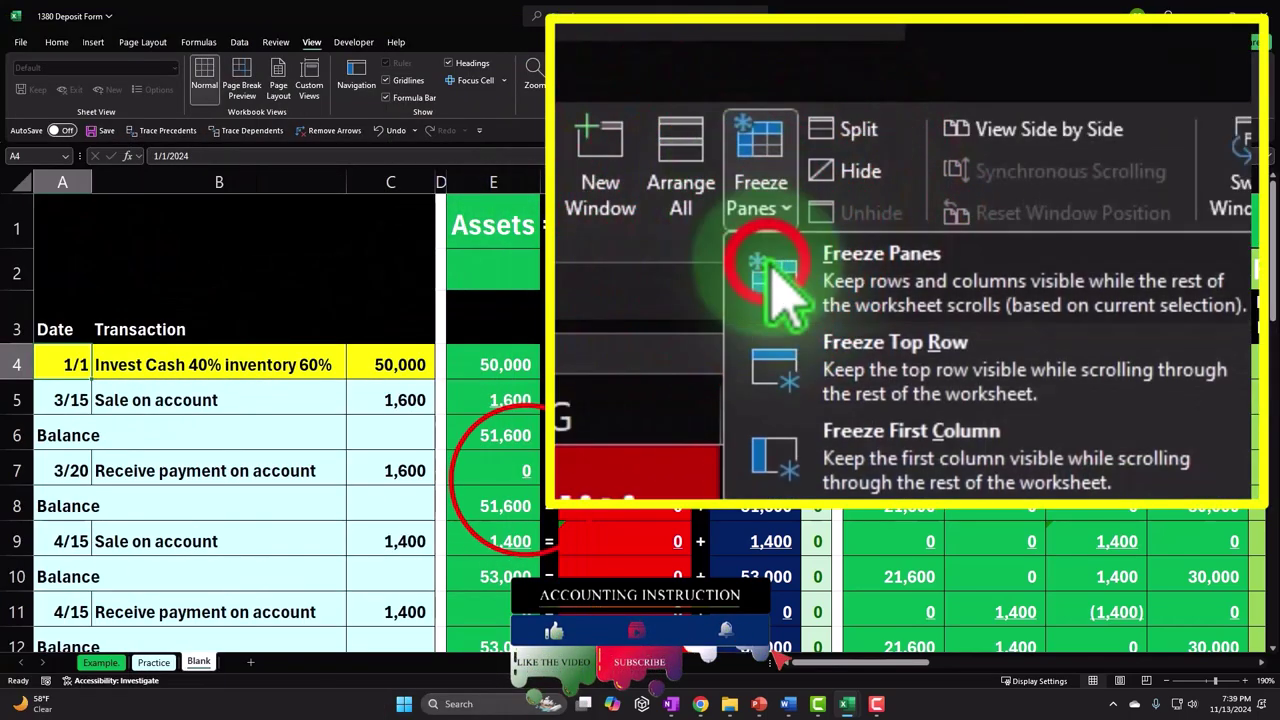
pyautogui.click(719, 126)
pyautogui.click(526, 474)
pyautogui.scroll(-2, 526, 478)
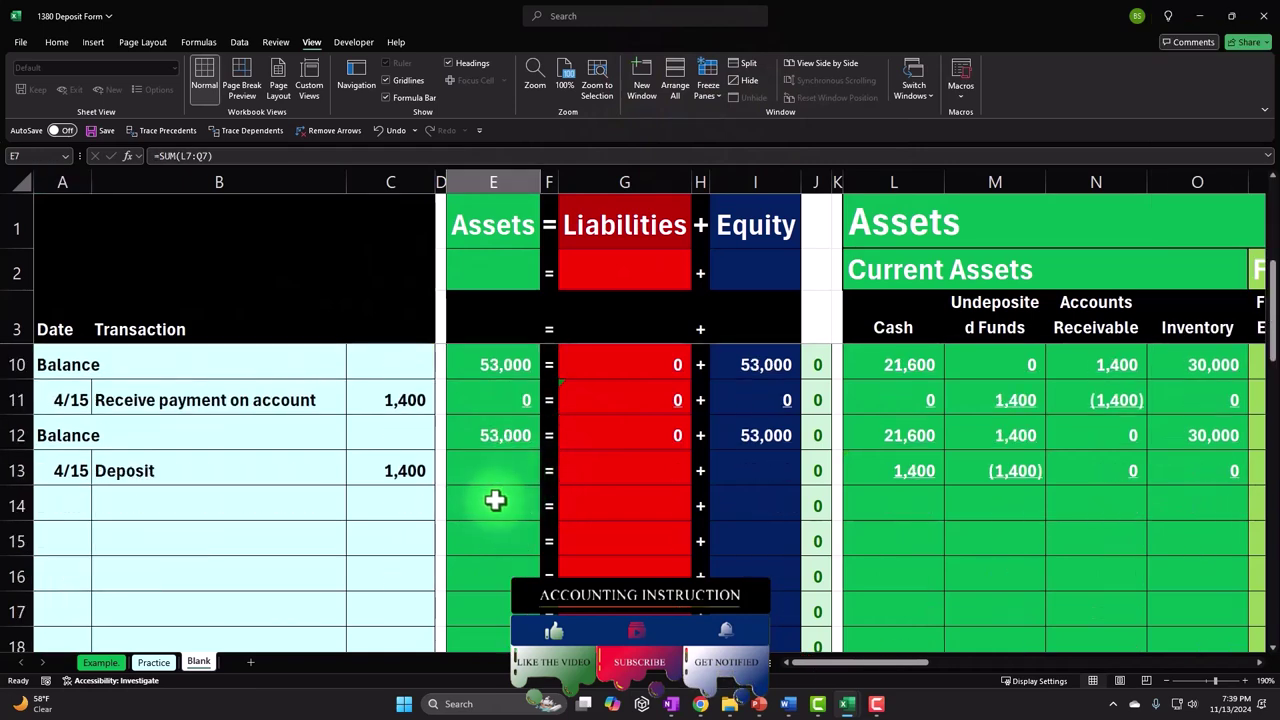
# Enter =A12 in A14 so the new row is labelled Balance.
pyautogui.click(62, 505)
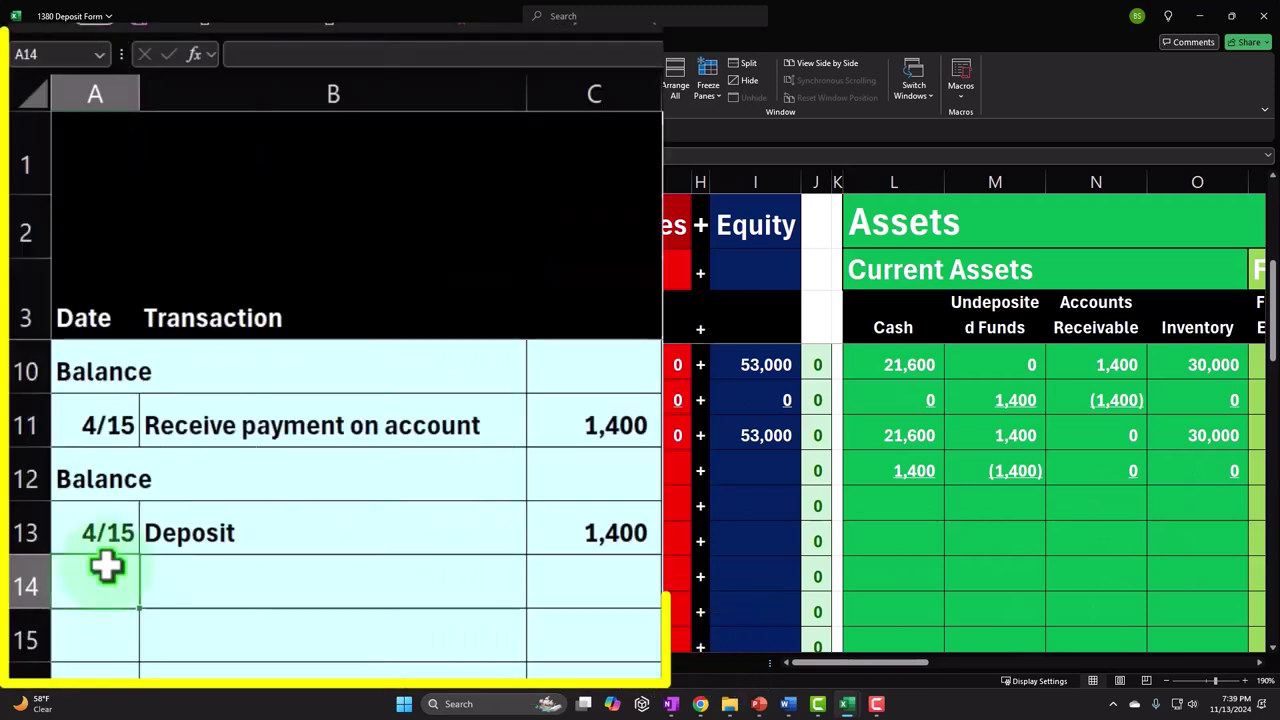
pyautogui.write('=')
pyautogui.press('Up')
pyautogui.press('Up')
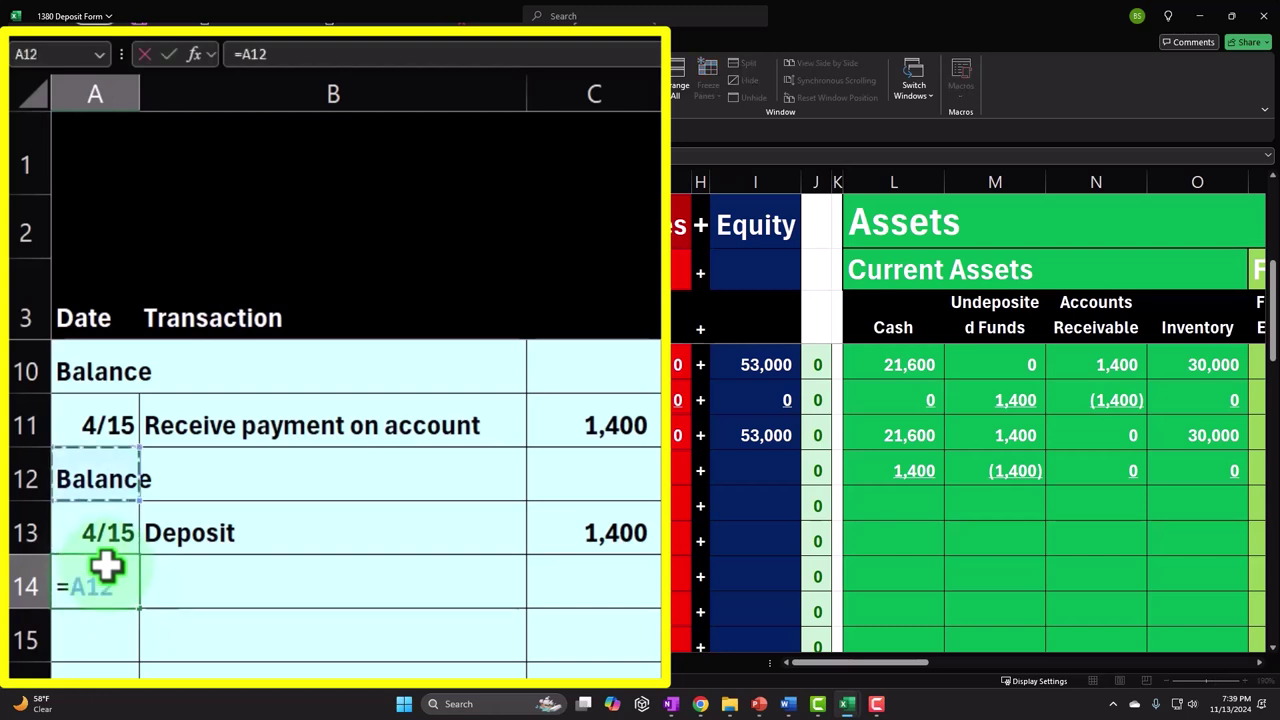
pyautogui.press('Tab')
pyautogui.press('Tab')
pyautogui.press('Tab')
pyautogui.press('Tab')
pyautogui.press('Tab')
pyautogui.press('Tab')
pyautogui.press('Tab')
pyautogui.press('Tab')
pyautogui.press('Tab')
pyautogui.press('Tab')
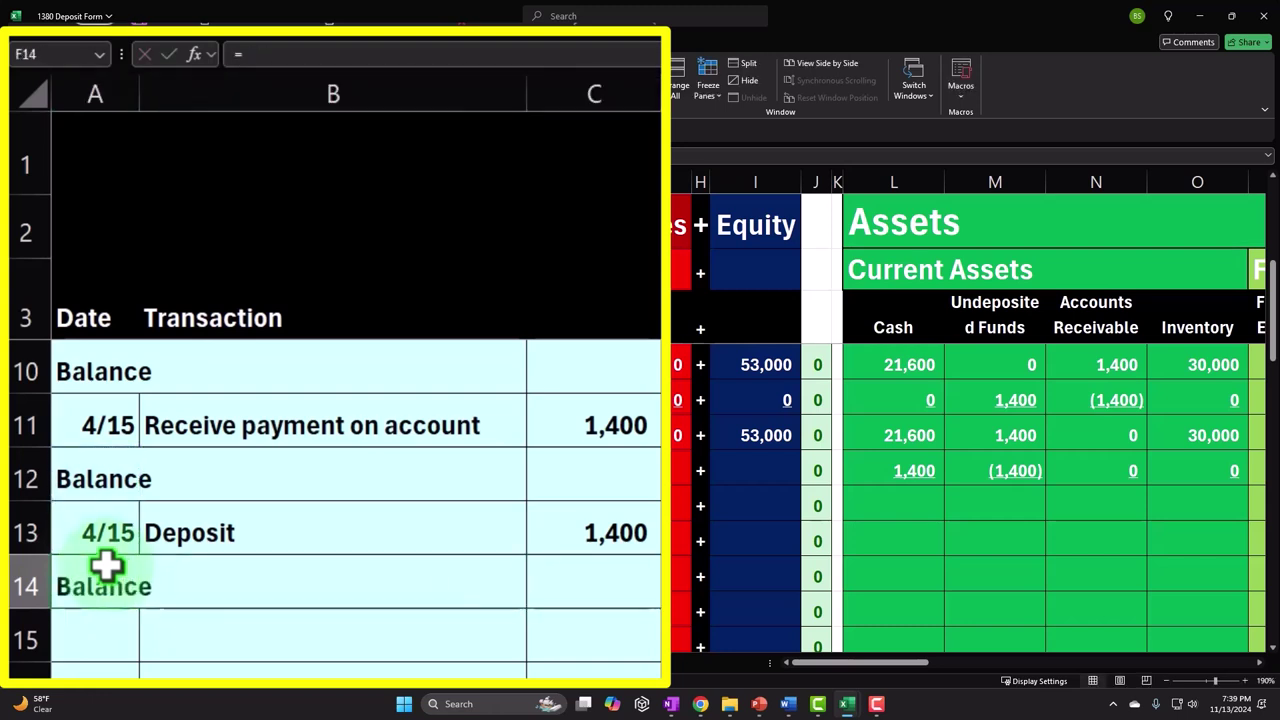
pyautogui.press('Tab')
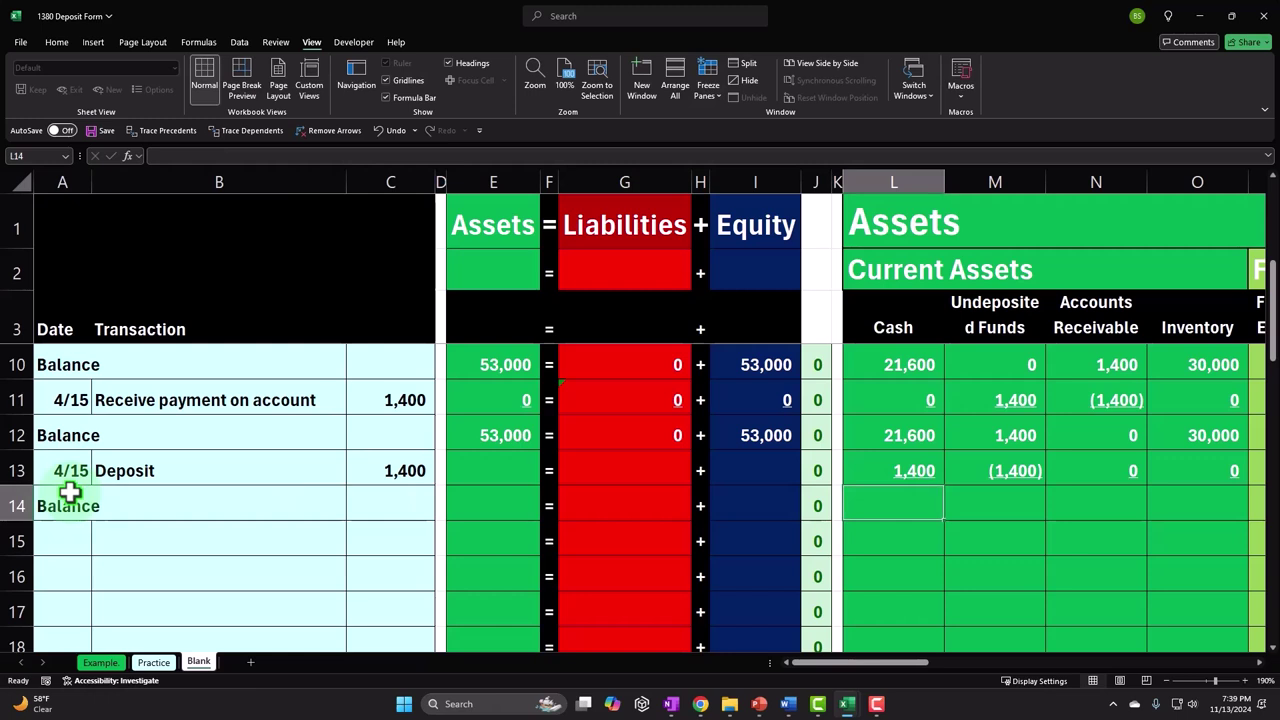
# Sum the Cash column into L14 with =SUM(L12:L13), giving 23,000, and copy it.
pyautogui.write('=sum(')
pyautogui.press('Up')
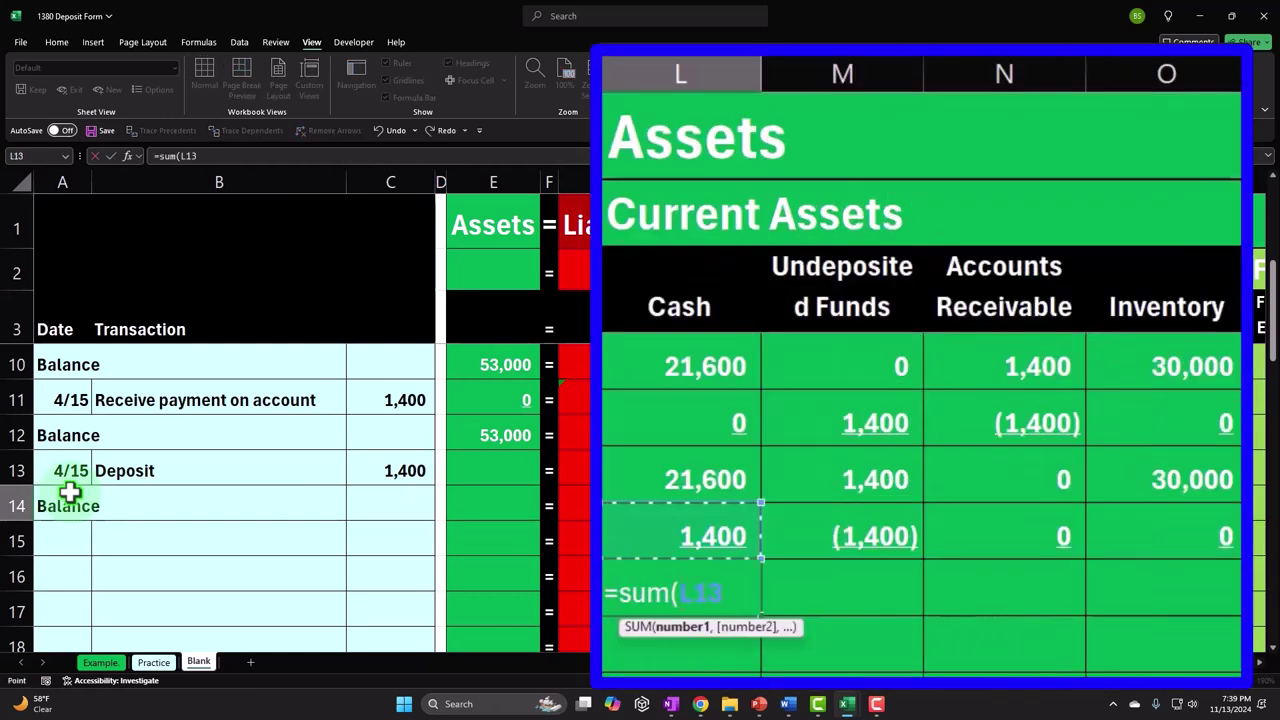
pyautogui.hotkey('shift', 'Up')
pyautogui.hotkey('shift', 'Up')
pyautogui.press('Return')
pyautogui.click(682, 585)
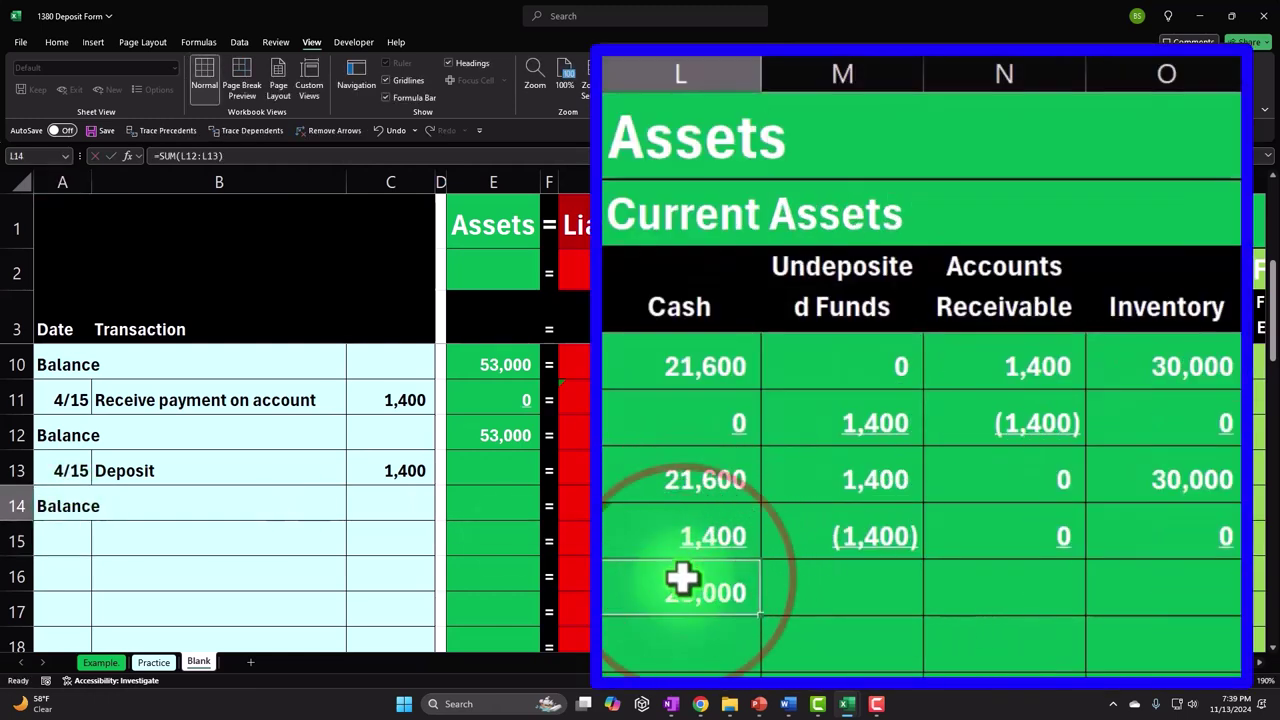
pyautogui.hotkey('ctrl', 'c')
pyautogui.moveTo(815, 588); pyautogui.dragTo(746, 491)
# Paste the L14 balance formula into M14:P14 and the liability balance cells.
pyautogui.rightClick(746, 491)
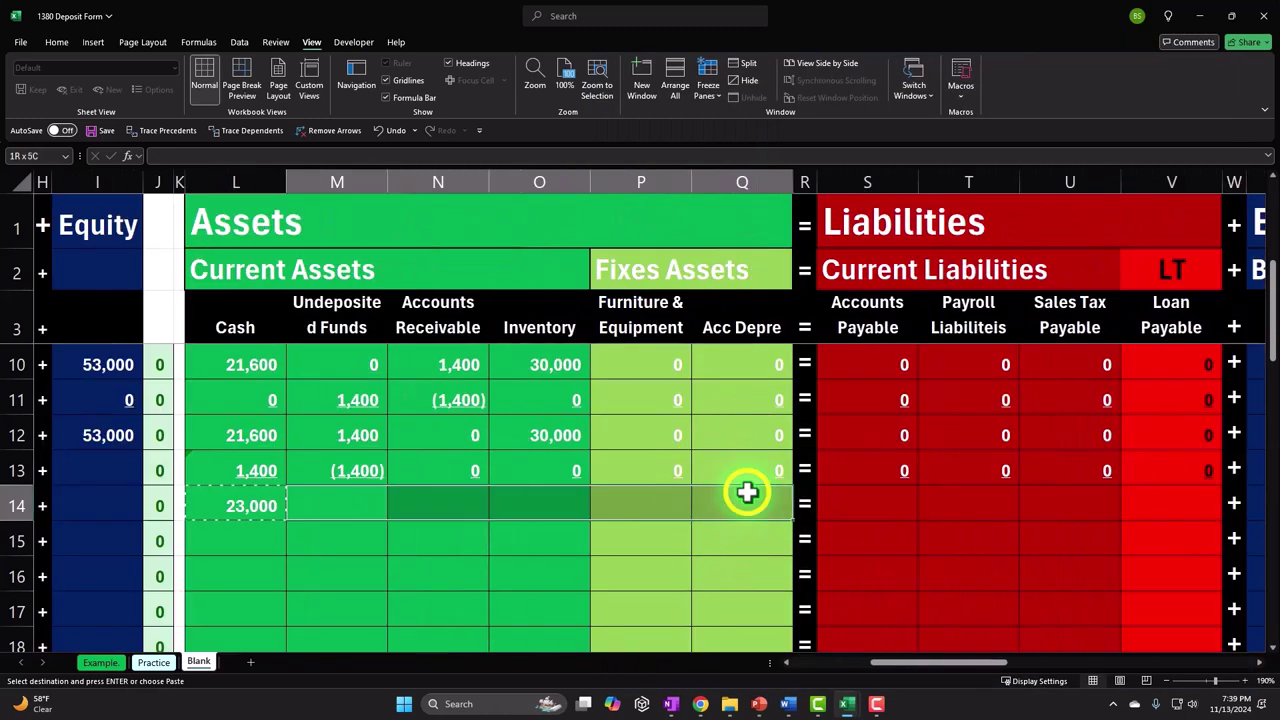
pyautogui.click(857, 141)
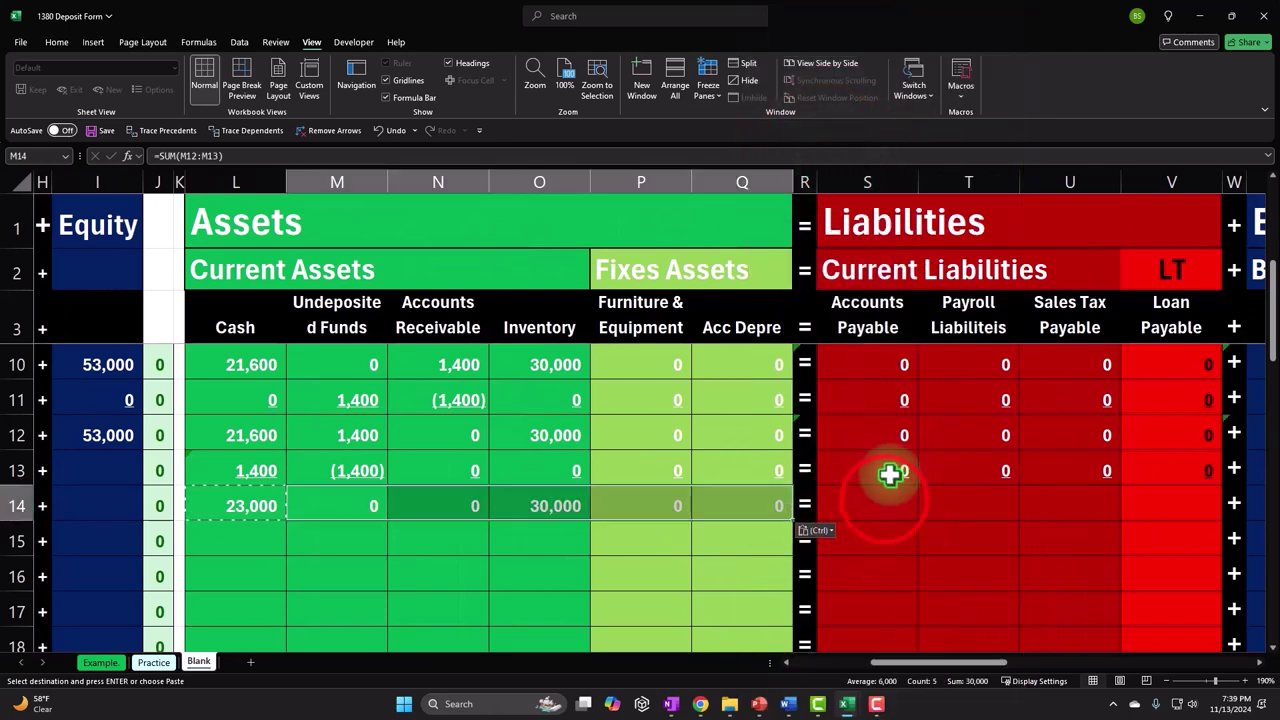
pyautogui.moveTo(900, 500); pyautogui.dragTo(1113, 502)
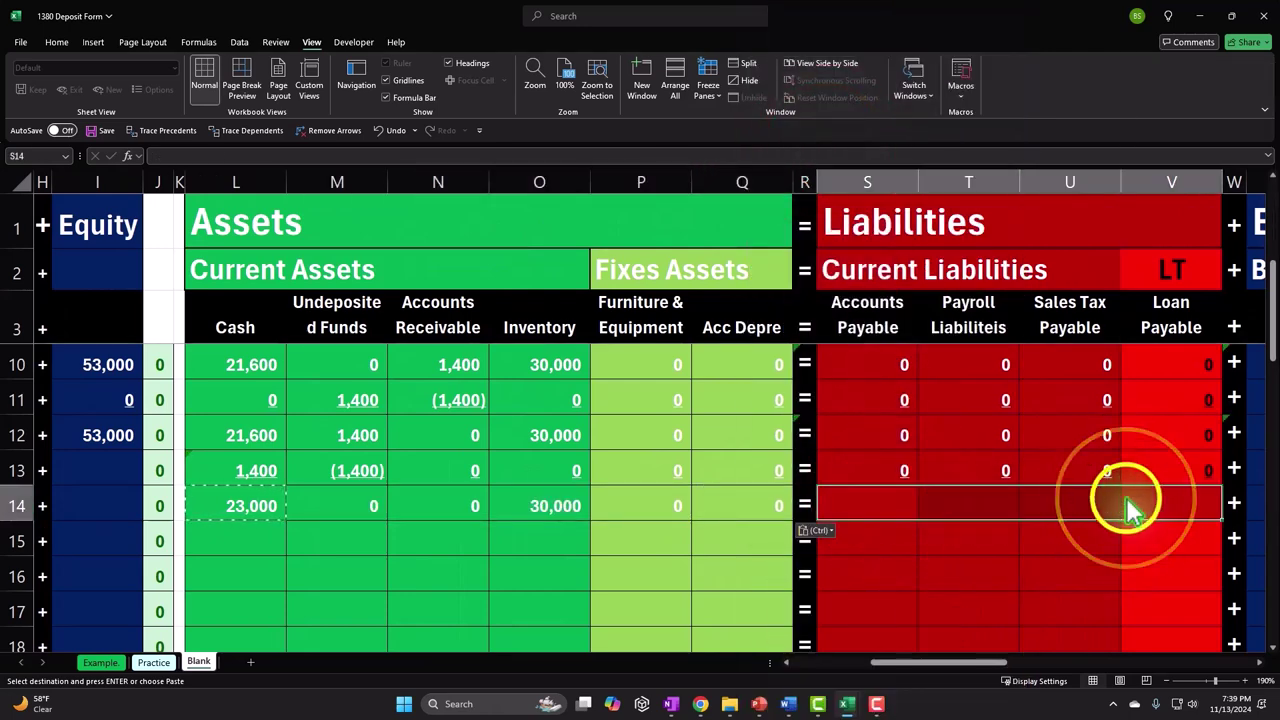
pyautogui.rightClick(1113, 502)
pyautogui.click(1199, 154)
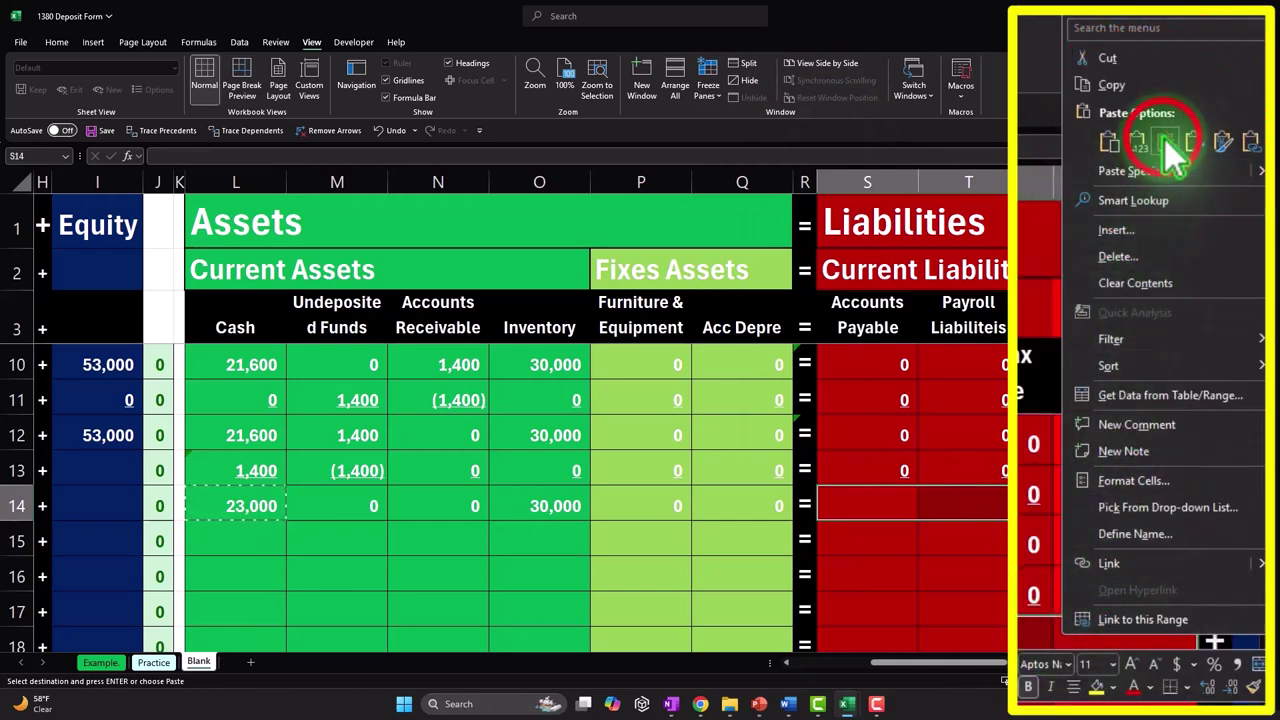
# Paste the balance formula across the remaining row 14 columns through AG14, then deselect.
pyautogui.moveTo(990, 680); pyautogui.dragTo(1063, 674)
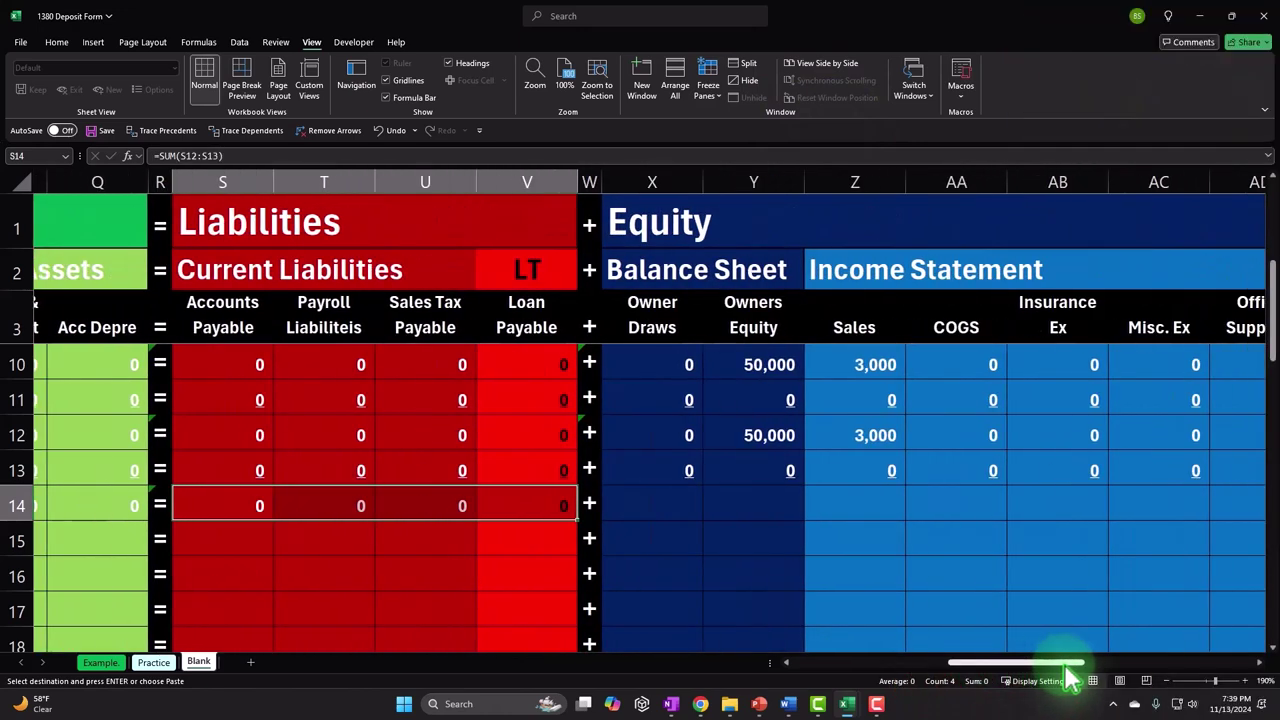
pyautogui.moveTo(670, 494); pyautogui.dragTo(1108, 508)
pyautogui.rightClick(1108, 508)
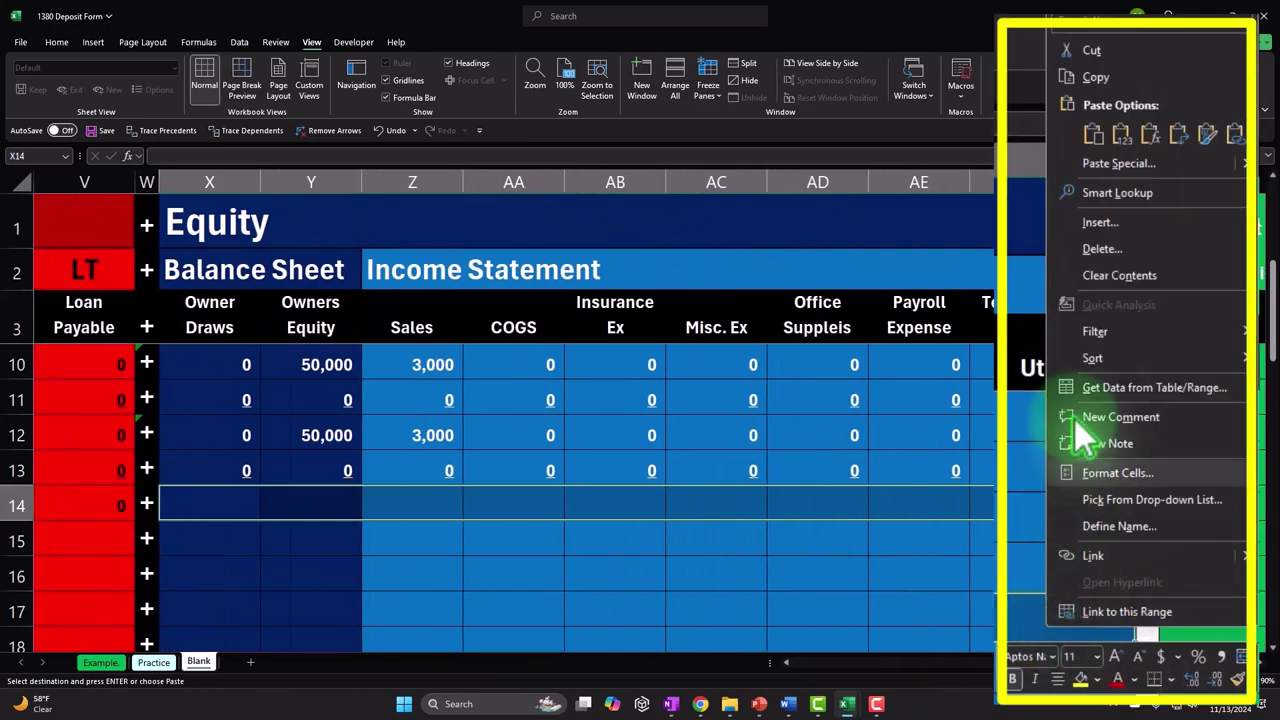
pyautogui.click(1138, 138)
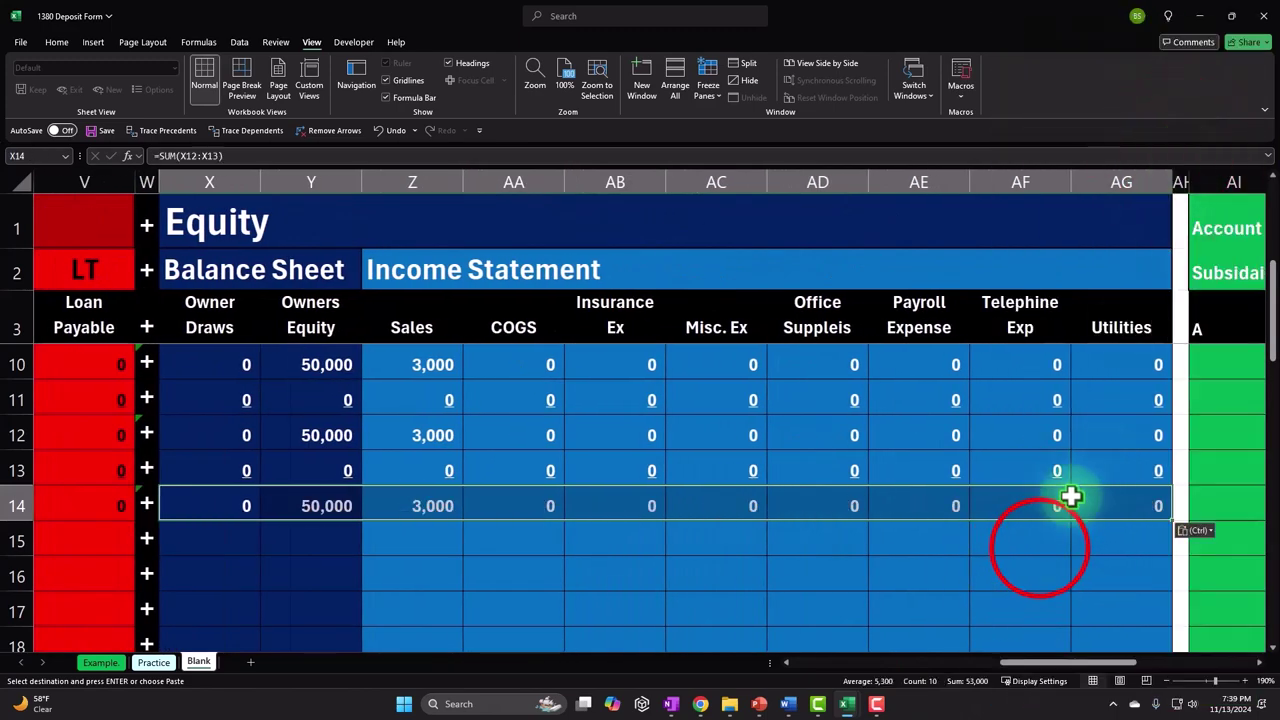
pyautogui.click(1038, 546)
pyautogui.press('Left')
pyautogui.press('Left')
pyautogui.press('Left')
pyautogui.press('Left')
pyautogui.press('Left')
pyautogui.press('Left')
pyautogui.press('Left')
pyautogui.press('Left')
pyautogui.press('Left')
pyautogui.press('Left')
pyautogui.press('Left')
pyautogui.press('Left')
pyautogui.press('Left')
pyautogui.press('Left')
pyautogui.press('Left')
pyautogui.press('Left')
pyautogui.press('Left')
pyautogui.press('Left')
pyautogui.press('Left')
pyautogui.press('Left')
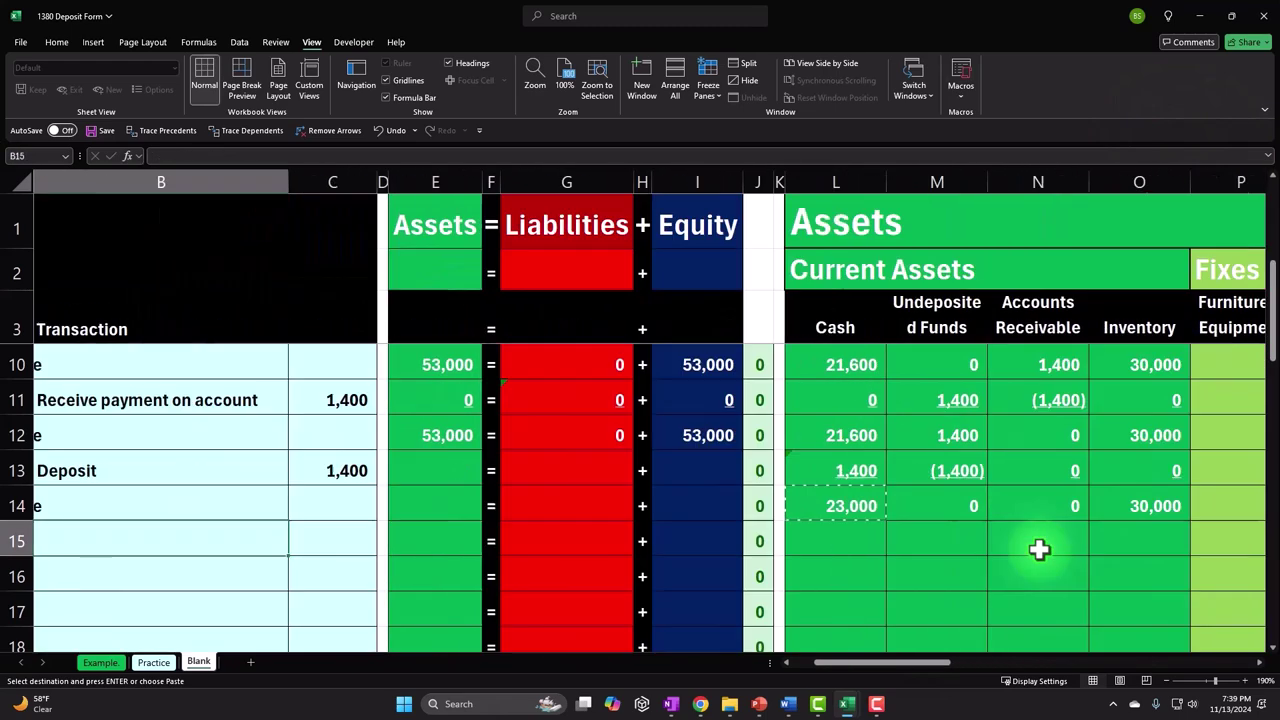
pyautogui.press('Left')
# Fill the Assets, Liabilities and Equity total formulas down through row 14, giving 53,000 = 0 + 53,000.
pyautogui.click(504, 435)
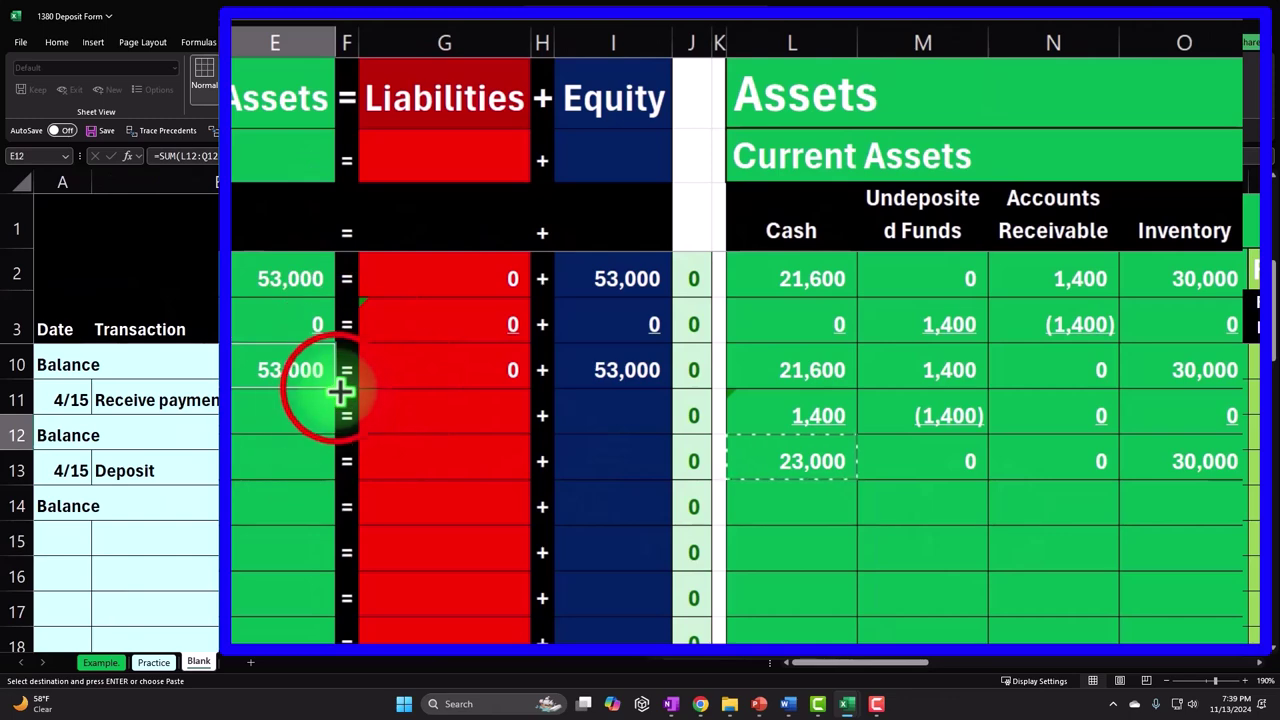
pyautogui.moveTo(336, 392); pyautogui.dragTo(337, 466)
pyautogui.click(286, 414)
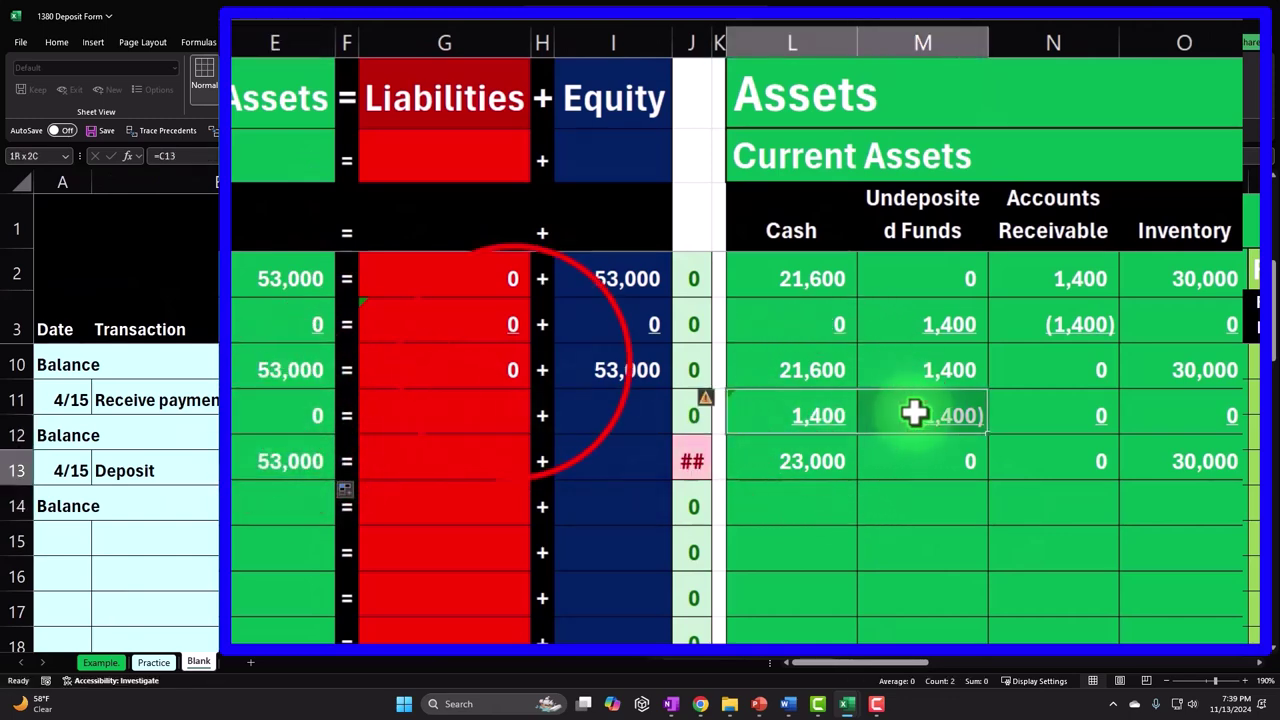
pyautogui.click(525, 365)
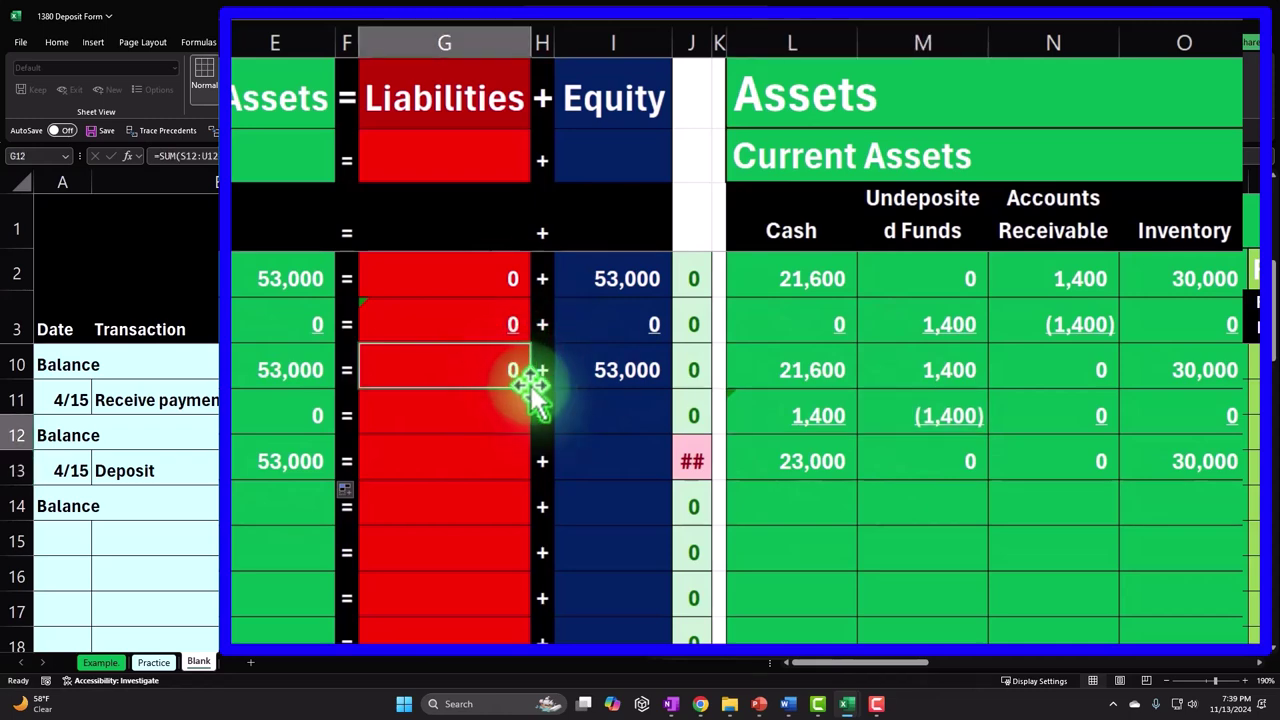
pyautogui.click(532, 381)
pyautogui.moveTo(535, 390); pyautogui.dragTo(531, 466)
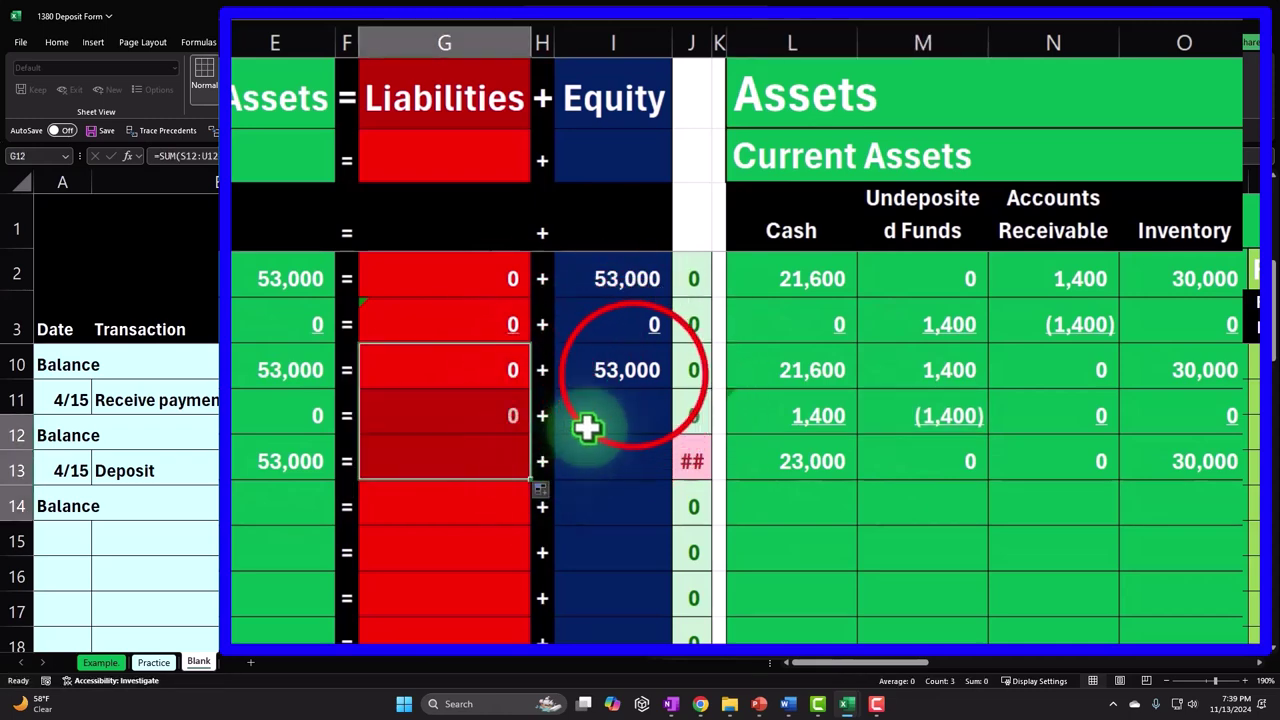
pyautogui.click(640, 372)
pyautogui.moveTo(665, 375); pyautogui.dragTo(689, 471)
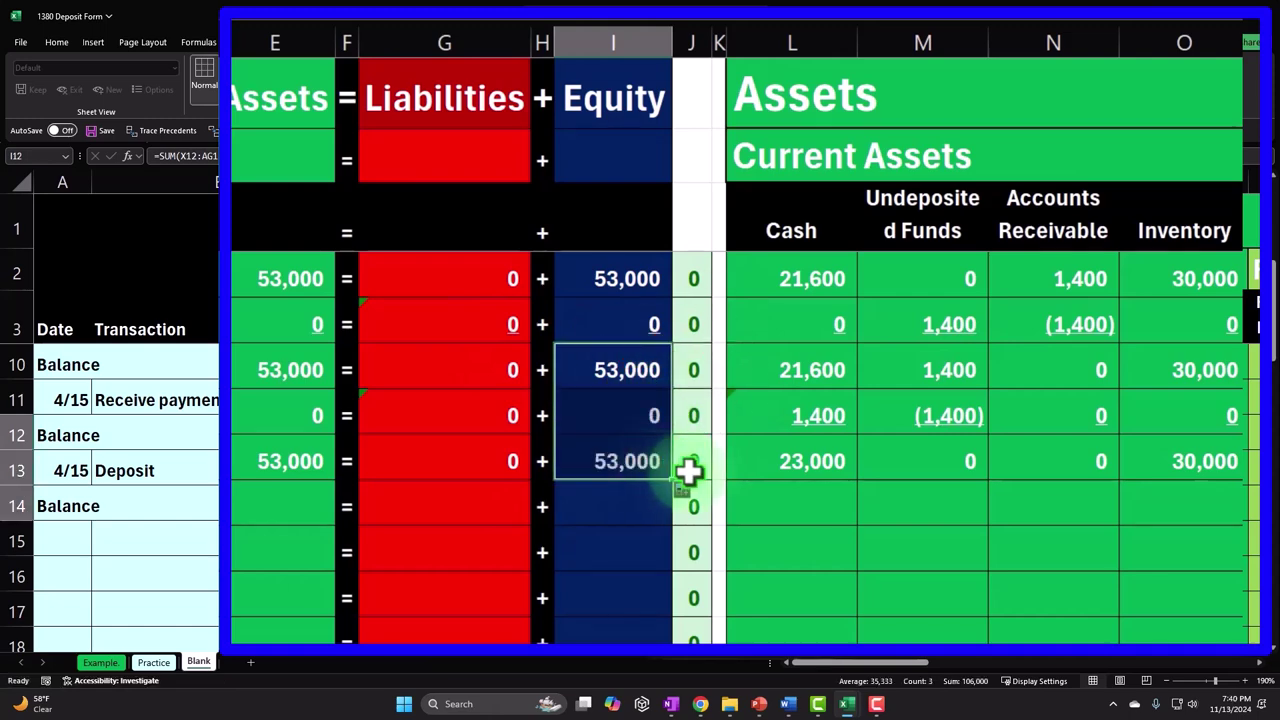
pyautogui.click(1274, 395)
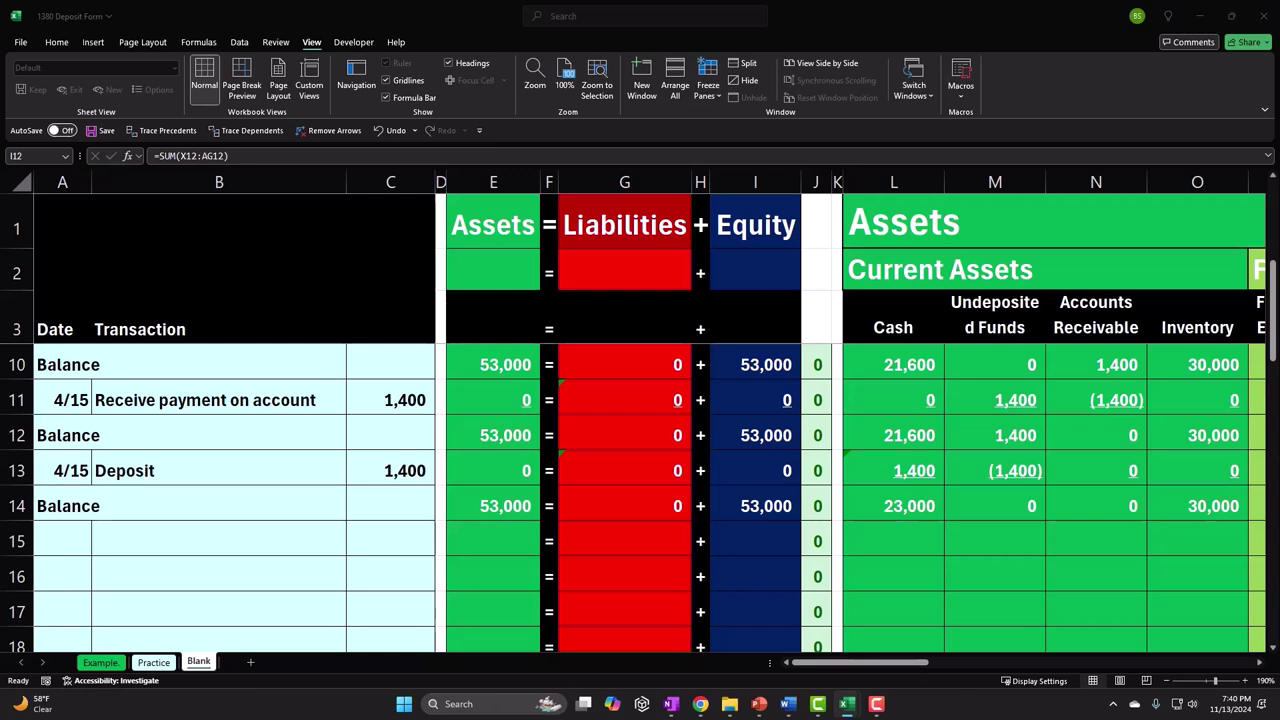
# Enter row 15 with date 5/15, 'Owner investment in business' and amount 10000.
pyautogui.click(126, 560)
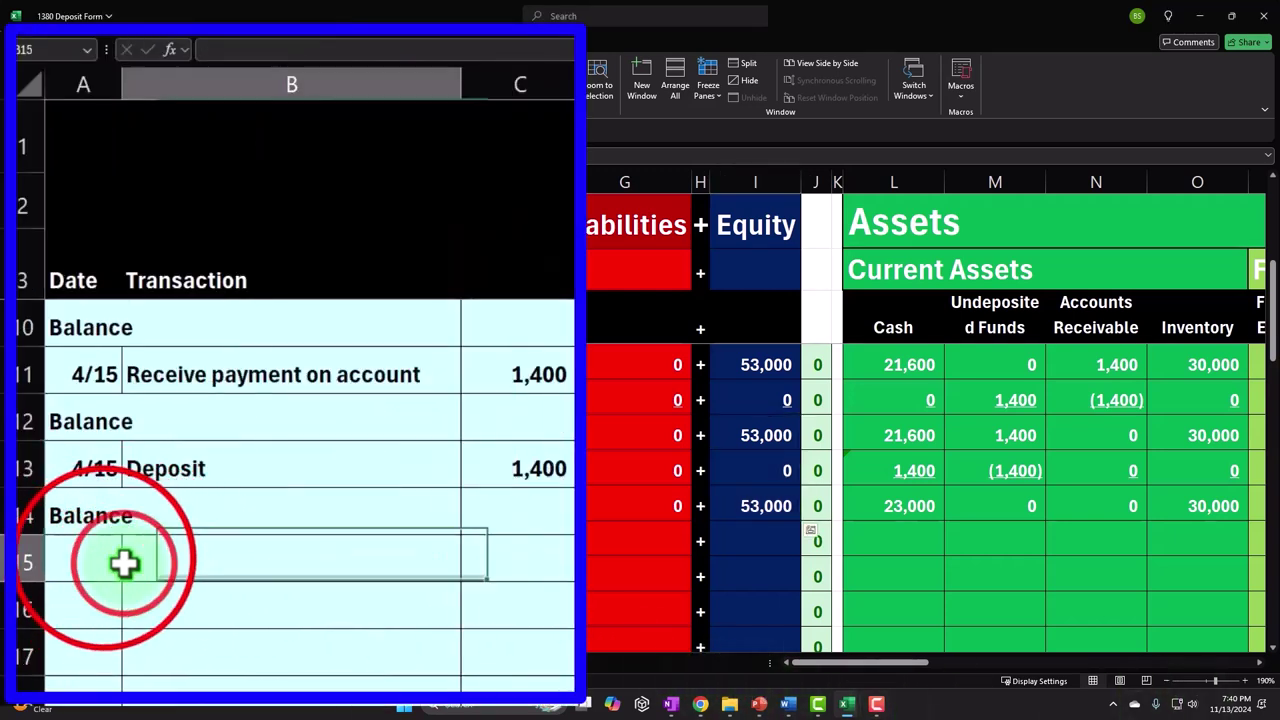
pyautogui.click(104, 560)
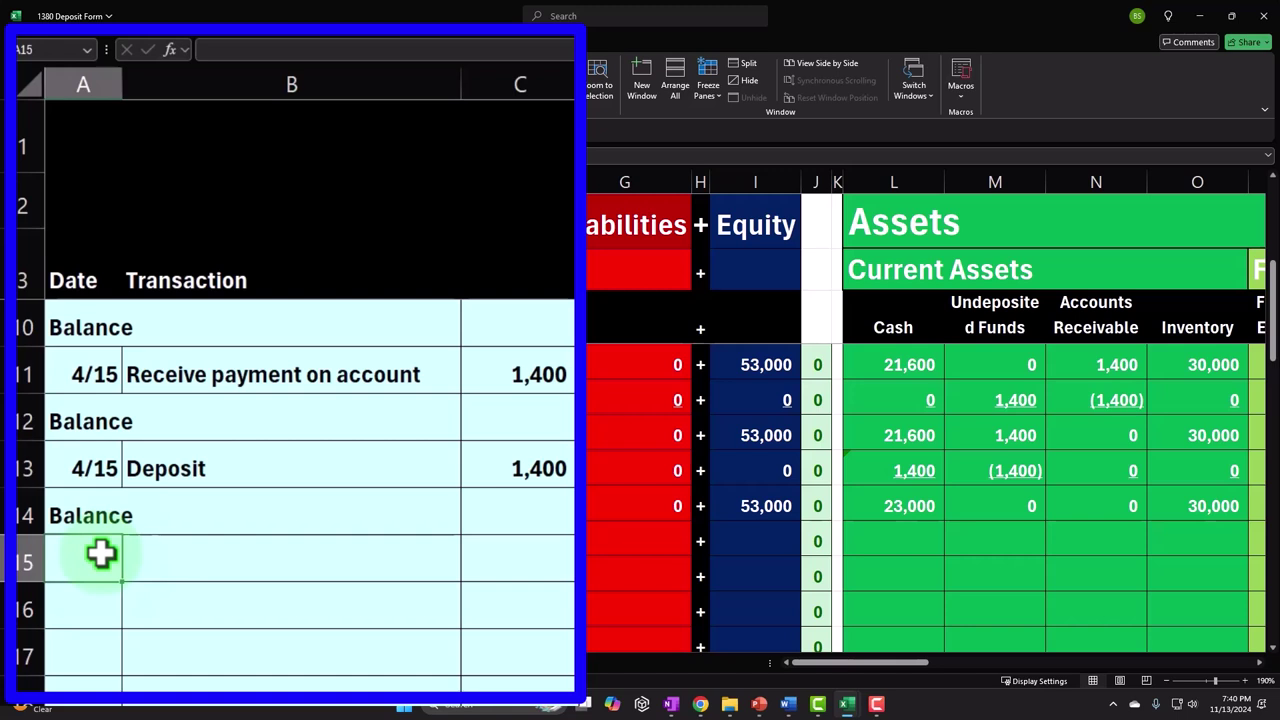
pyautogui.write('5/15')
pyautogui.press('Tab')
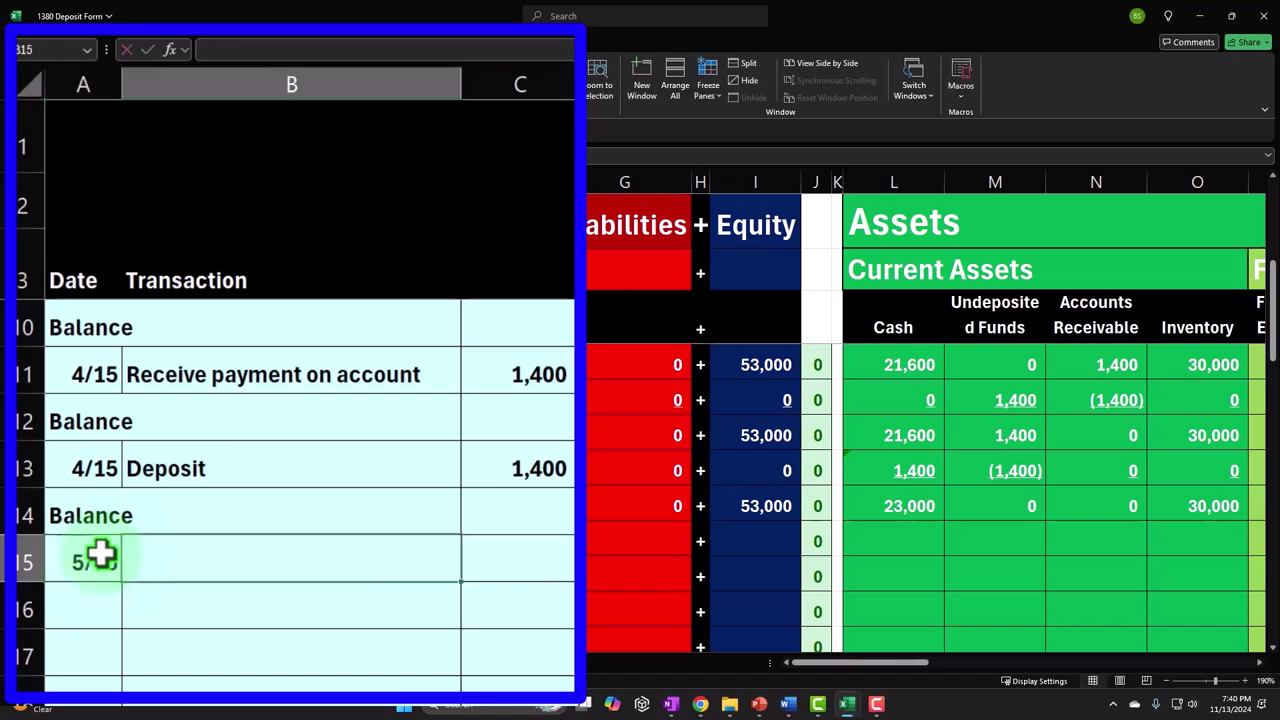
pyautogui.write('Own')
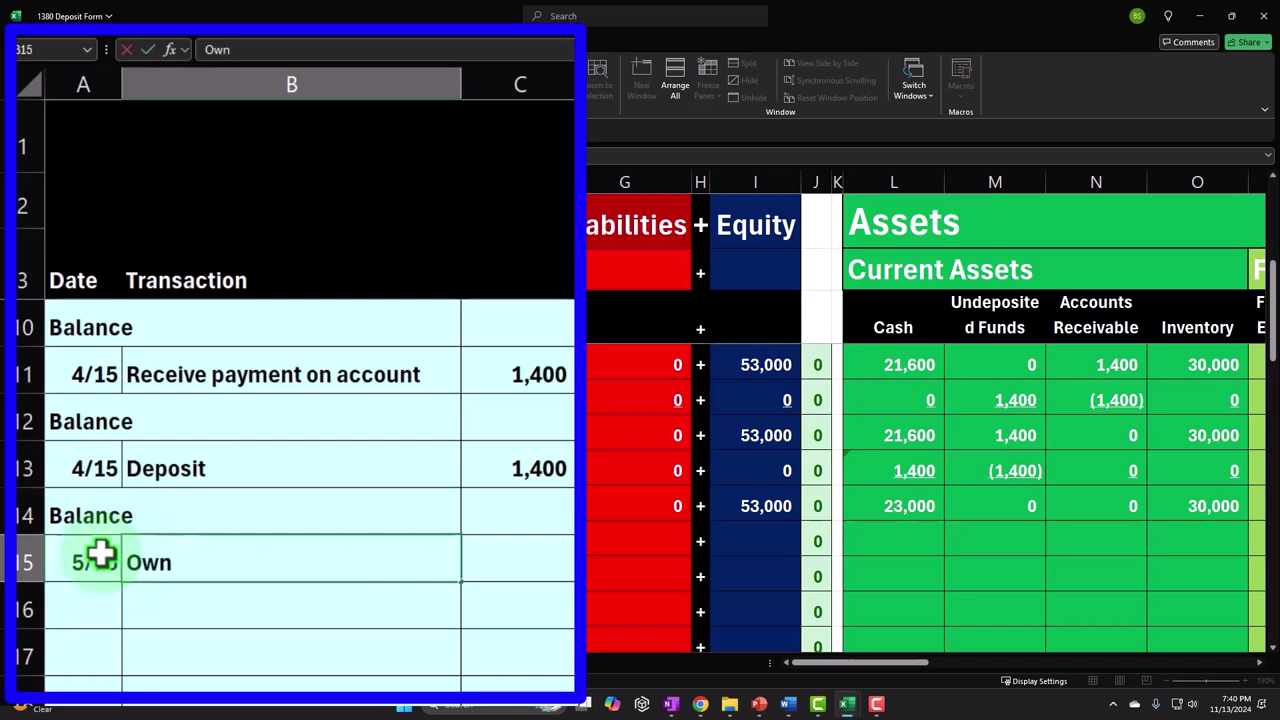
pyautogui.write('er invest')
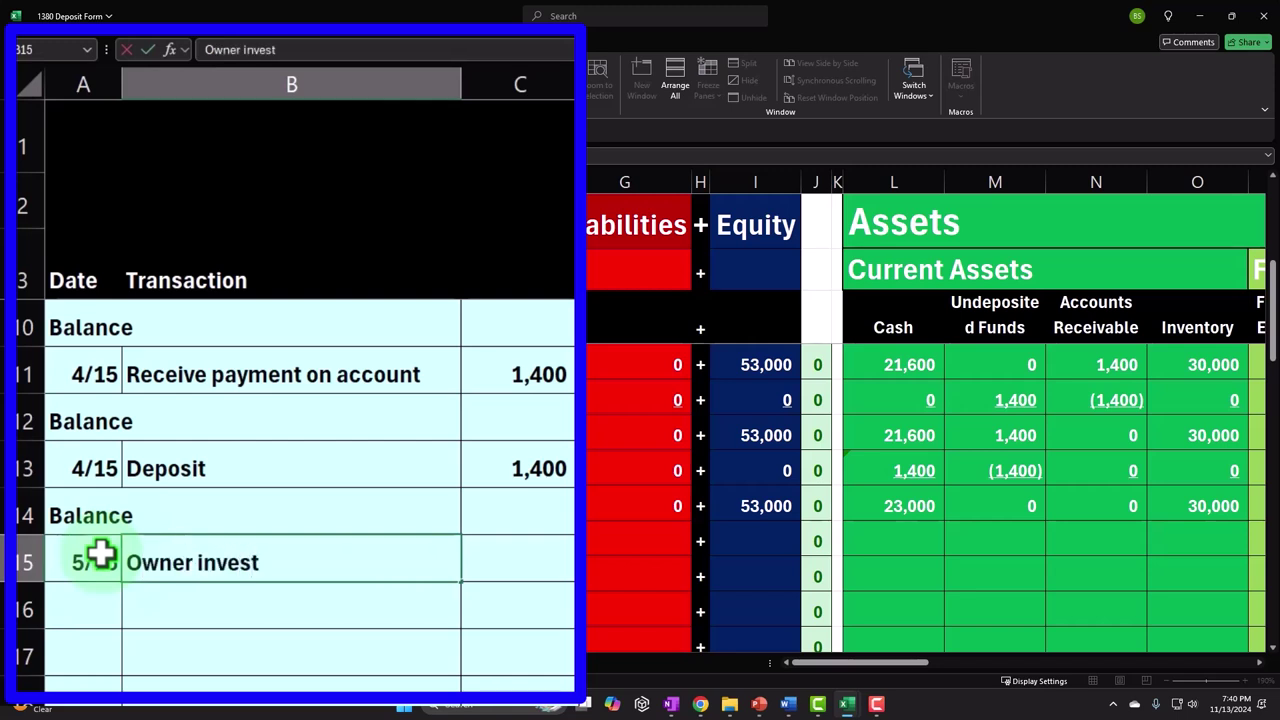
pyautogui.write('ment in business')
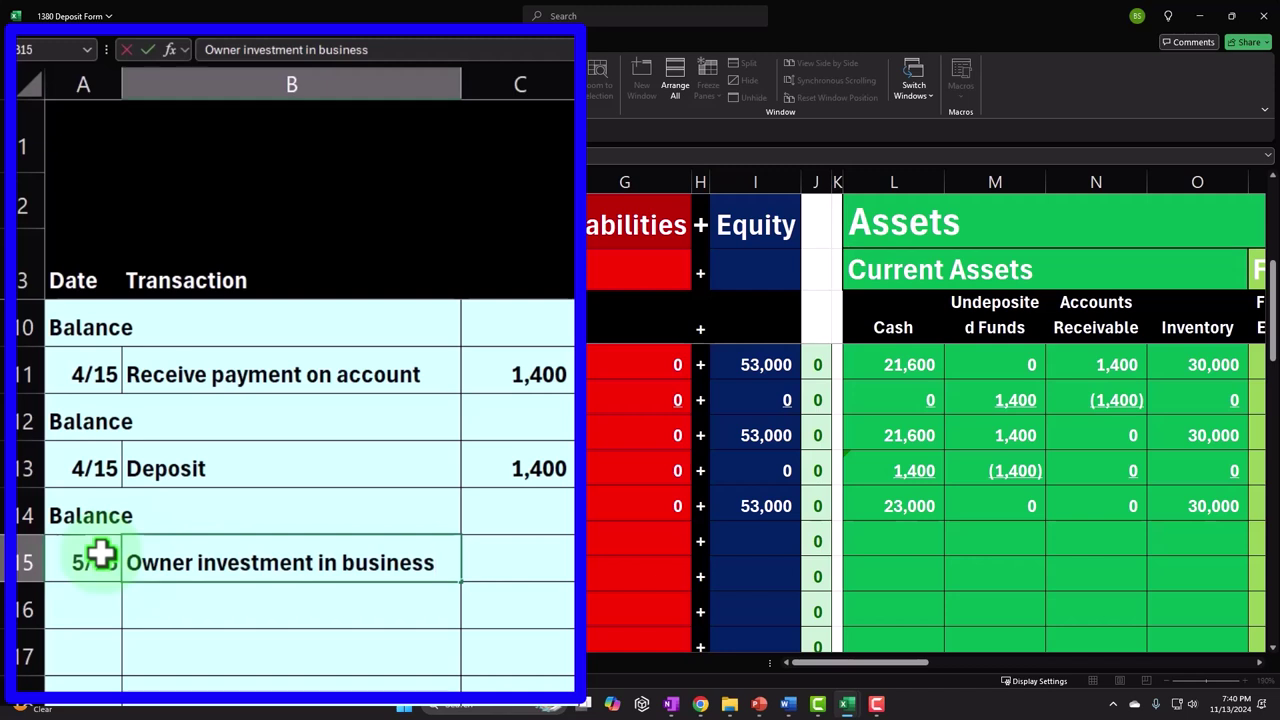
pyautogui.press('Tab')
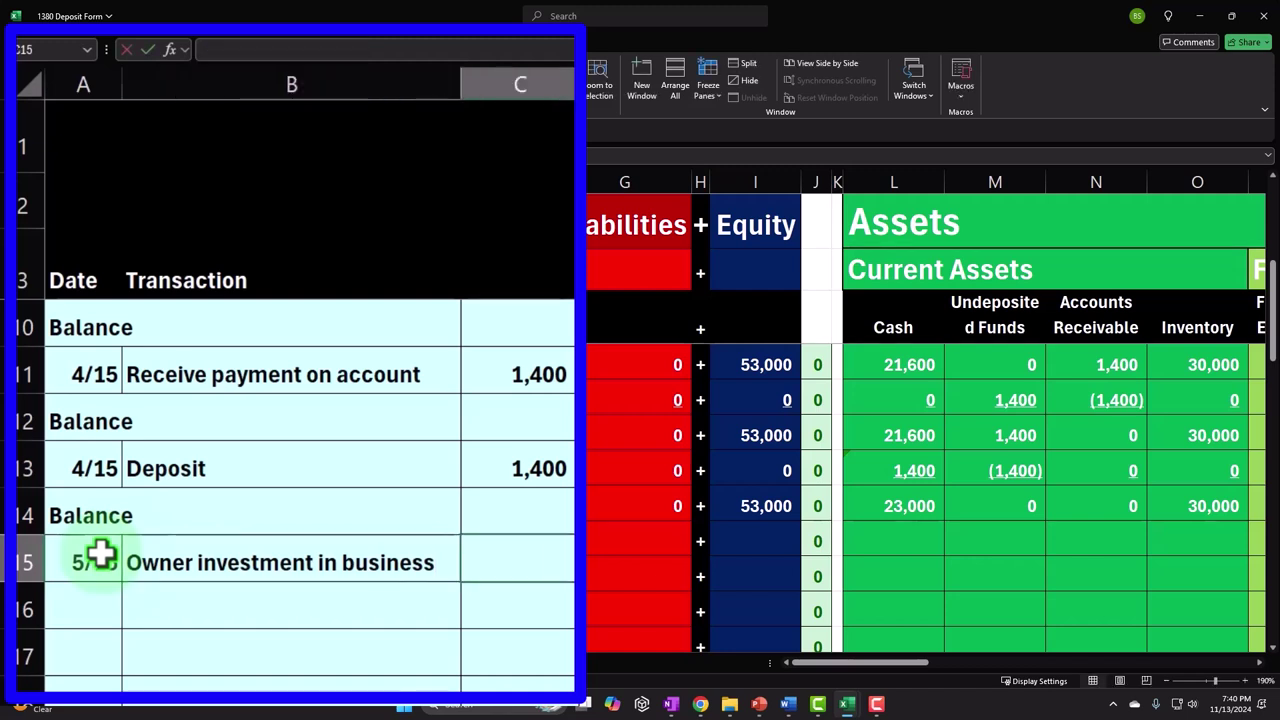
pyautogui.write('10000')
pyautogui.press('Return')
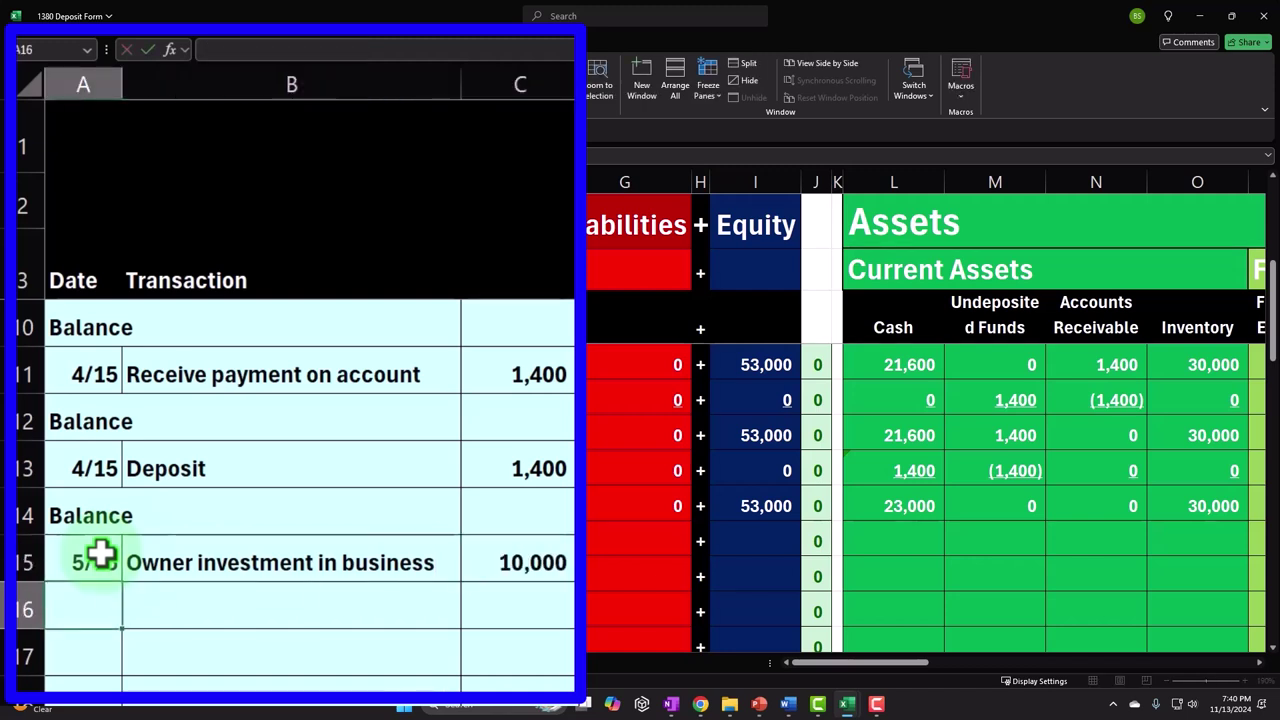
pyautogui.press('Up')
pyautogui.press('Right')
pyautogui.press('Right')
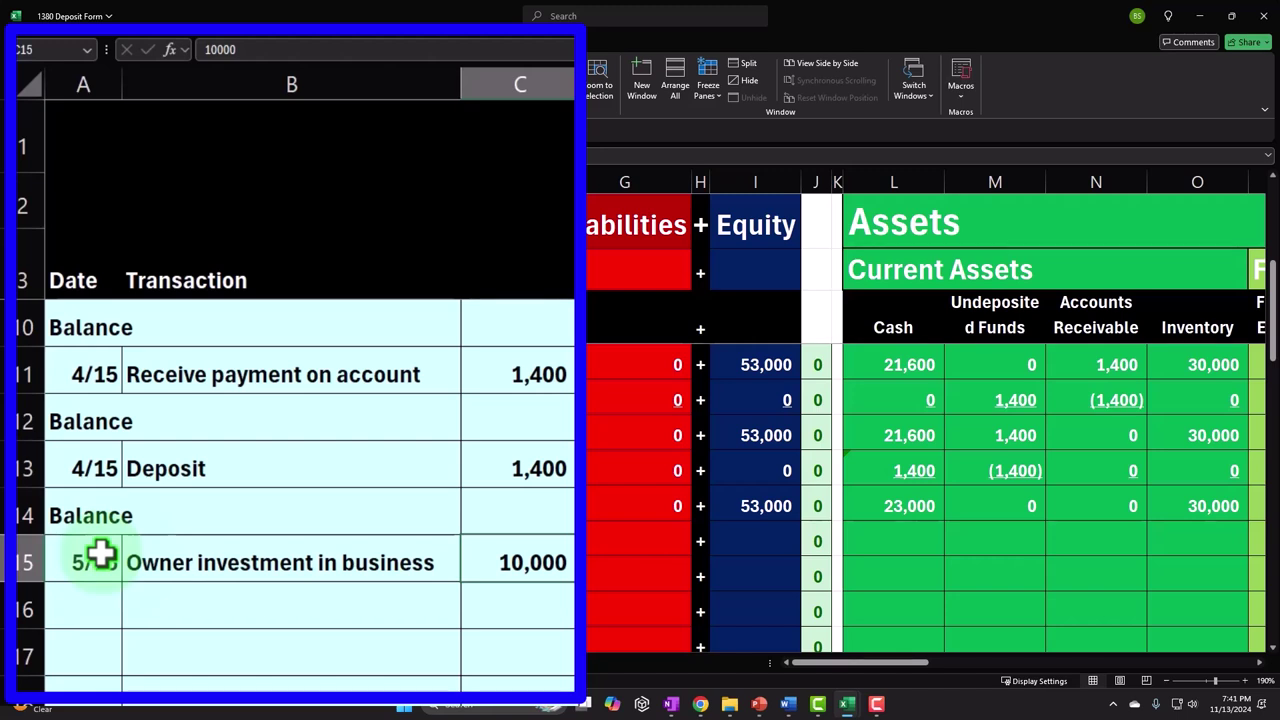
pyautogui.press('Left')
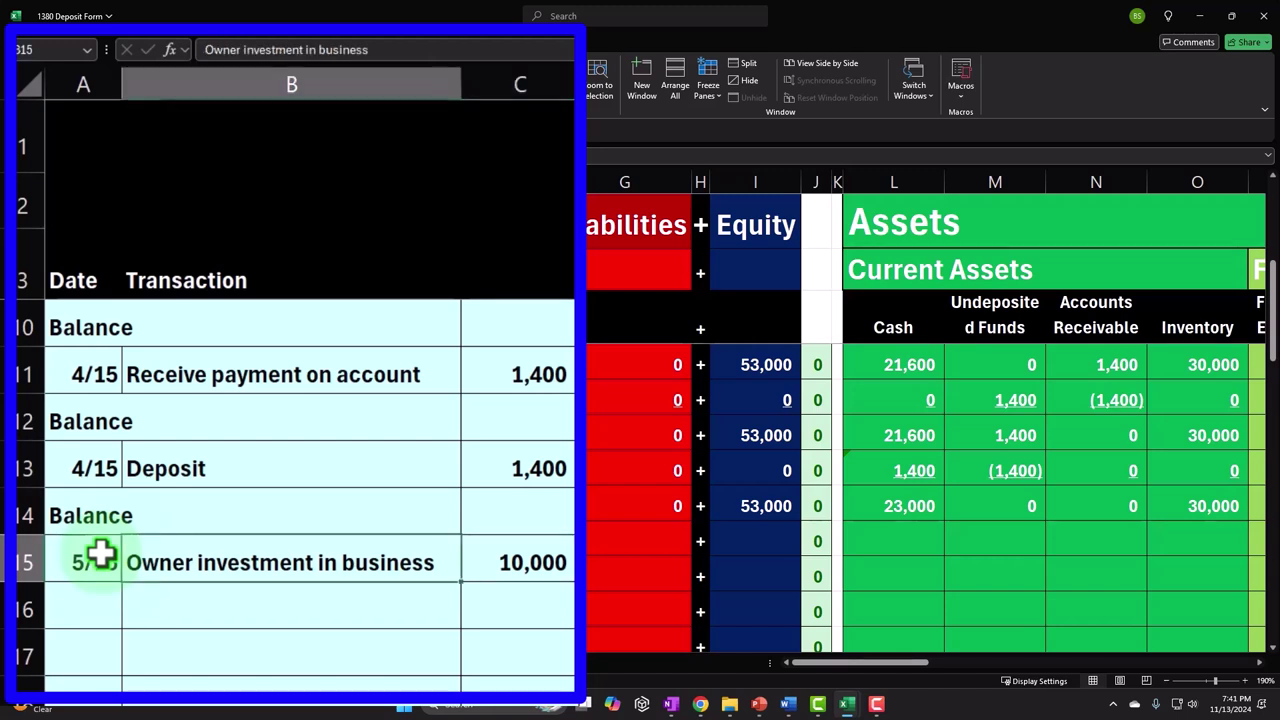
pyautogui.press('Right')
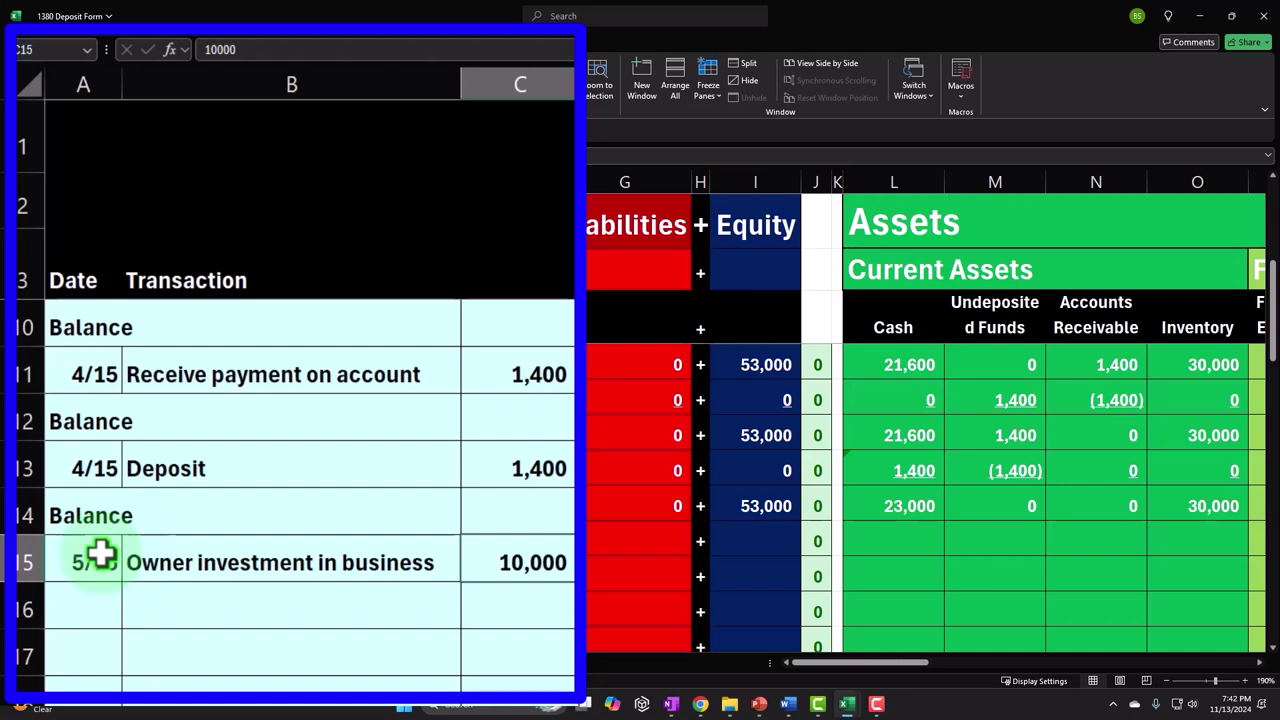
pyautogui.press('Right')
pyautogui.press('Right')
pyautogui.press('Right')
pyautogui.press('Right')
pyautogui.press('Right')
pyautogui.press('Right')
pyautogui.press('Right')
pyautogui.press('Right')
pyautogui.press('Right')
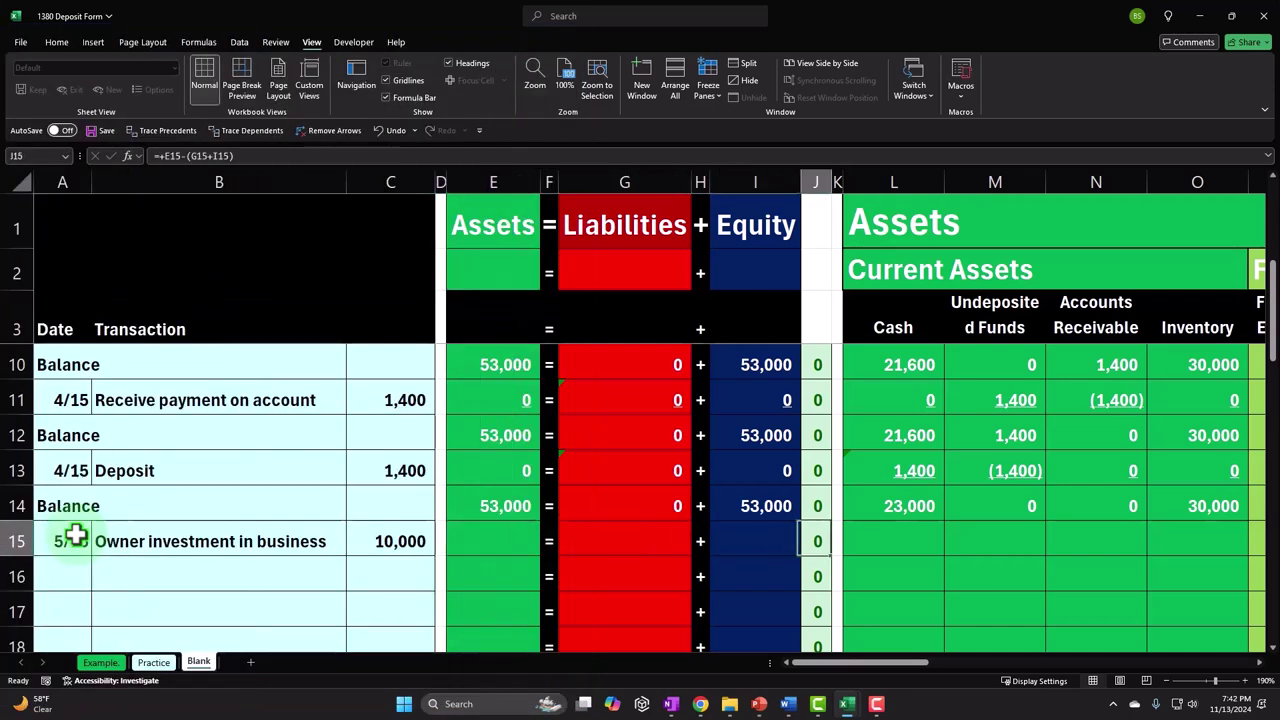
# Link row 15's Cash cell to the 10,000 amount with an = formula.
pyautogui.write('=')
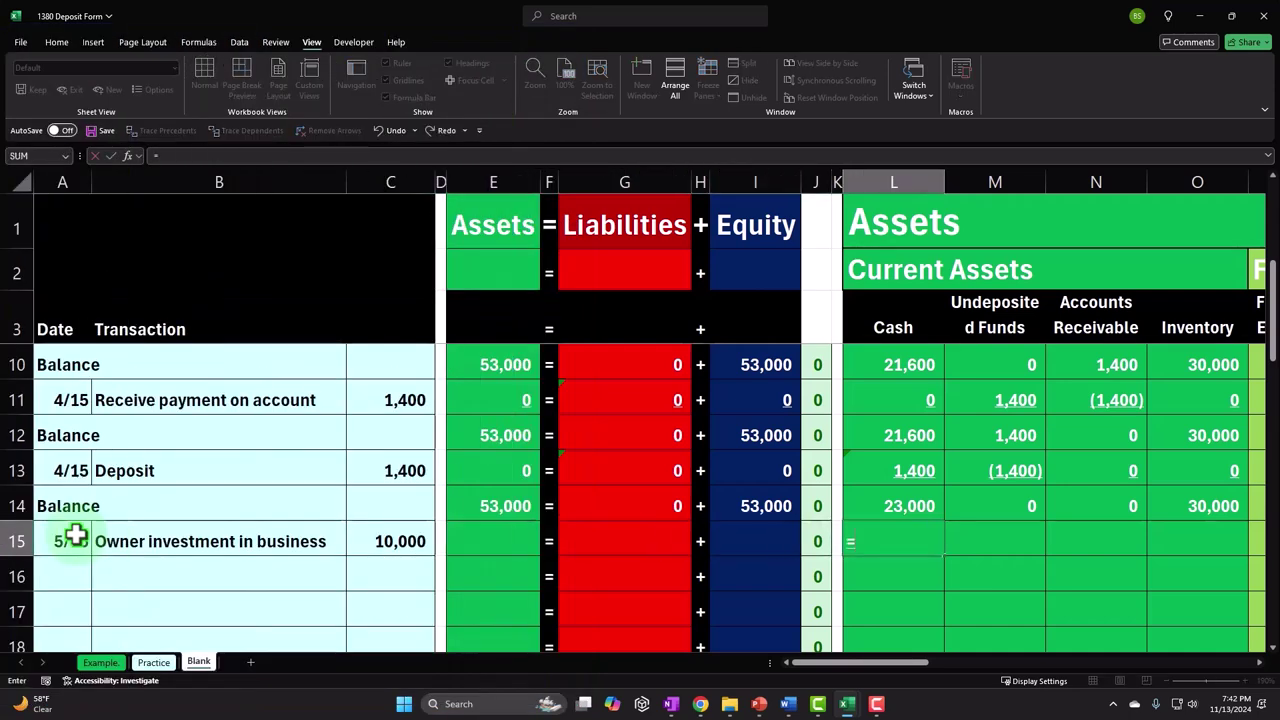
pyautogui.press('Left')
pyautogui.press('Left')
pyautogui.press('Left')
pyautogui.press('Left')
pyautogui.press('Left')
pyautogui.press('Left')
pyautogui.press('Left')
pyautogui.press('Left')
pyautogui.press('Left')
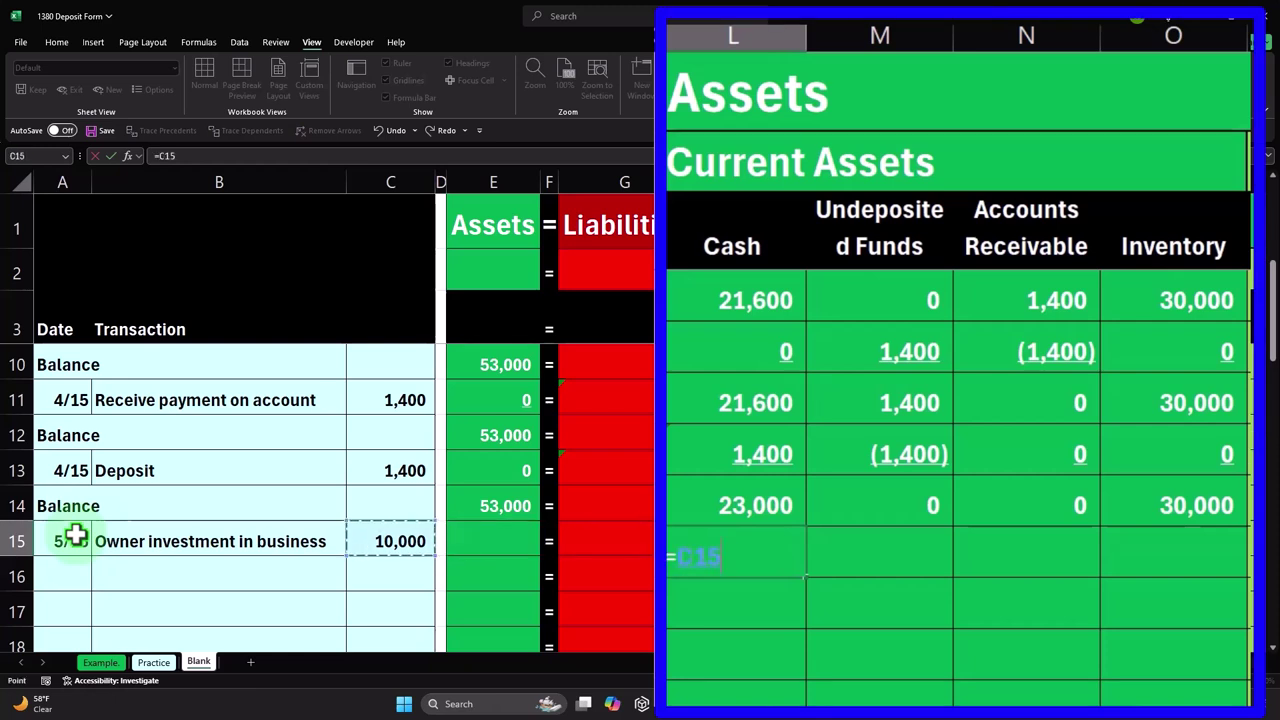
pyautogui.press('Return')
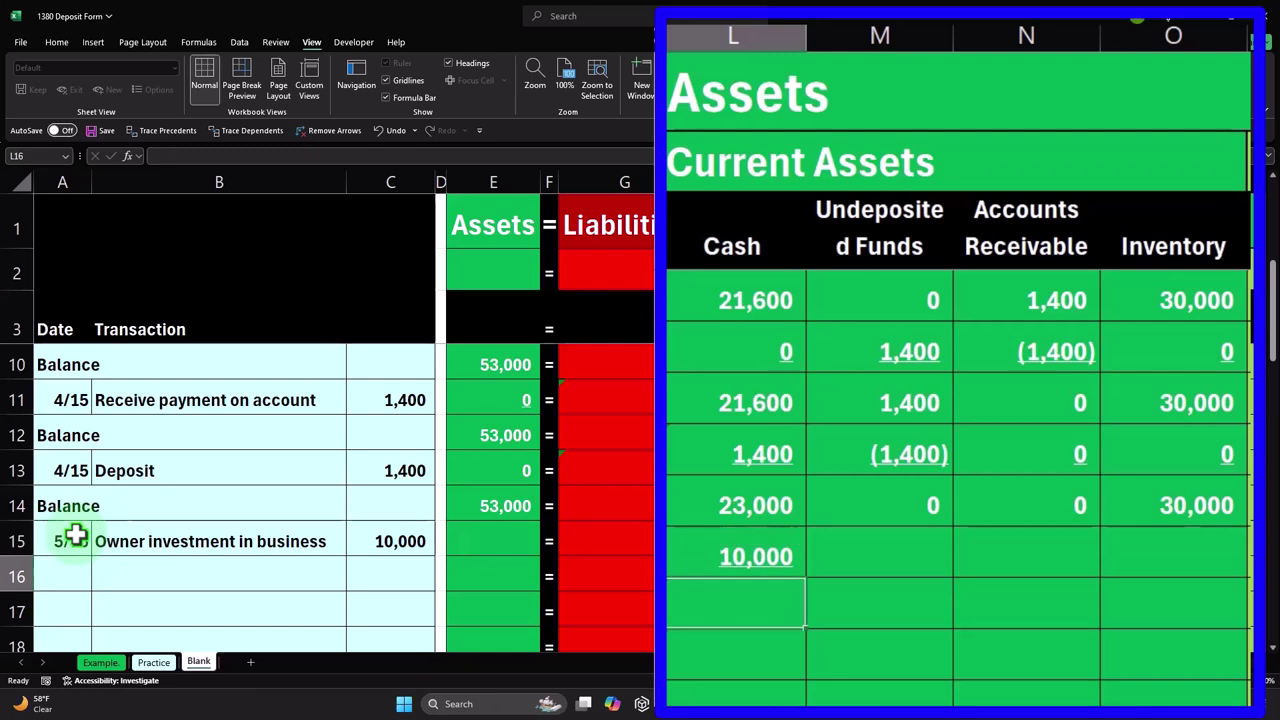
pyautogui.press('Up')
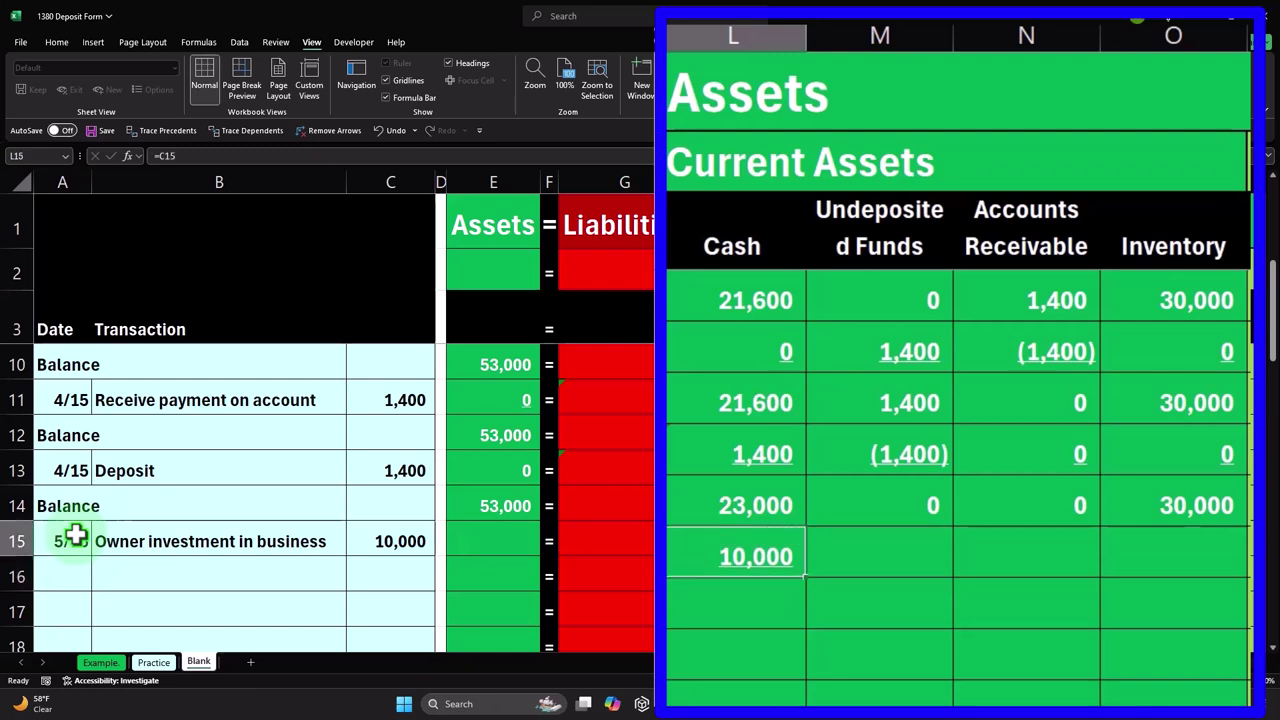
# Start an Owners Equity formula in Y15 pointing at the 10,000 in C15.
pyautogui.press('Right')
pyautogui.press('Right')
pyautogui.press('Right')
pyautogui.press('Right')
pyautogui.press('Right')
pyautogui.press('Right')
pyautogui.press('Right')
pyautogui.press('Right')
pyautogui.press('Right')
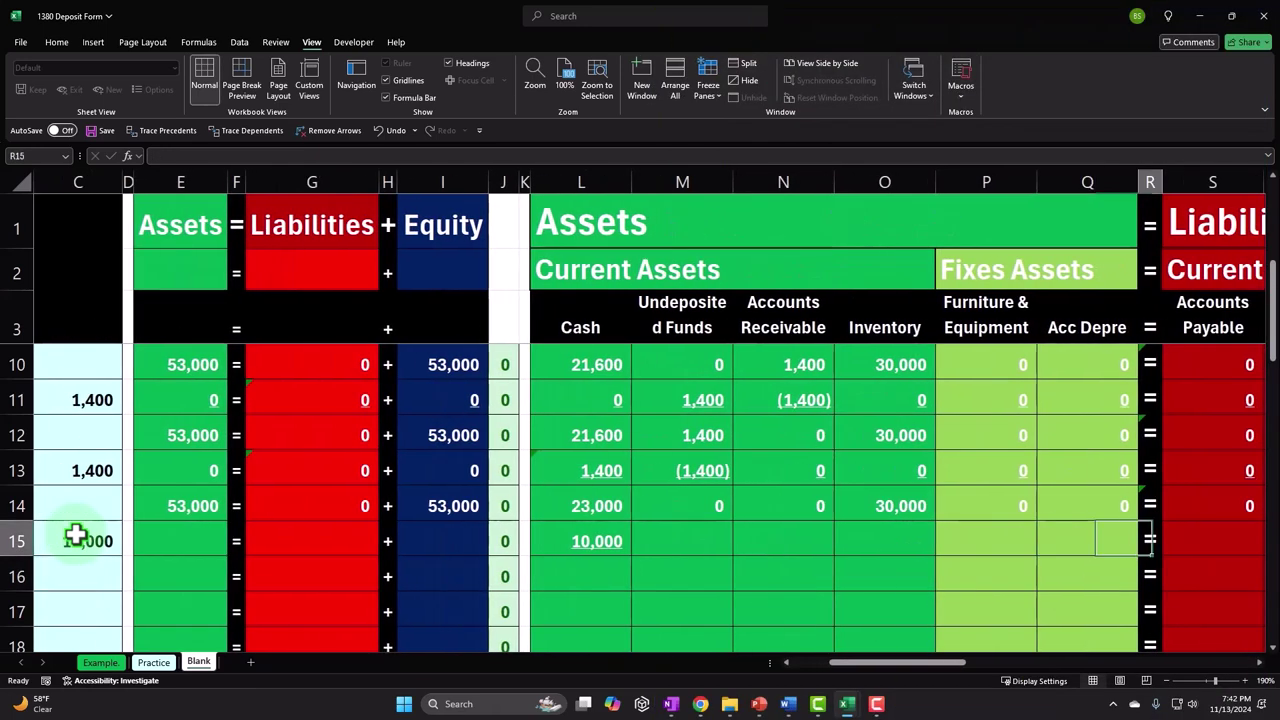
pyautogui.press('Right')
pyautogui.press('Right')
pyautogui.press('Right')
pyautogui.press('Right')
pyautogui.press('Right')
pyautogui.press('Right')
pyautogui.press('Right')
pyautogui.press('Right')
pyautogui.press('Right')
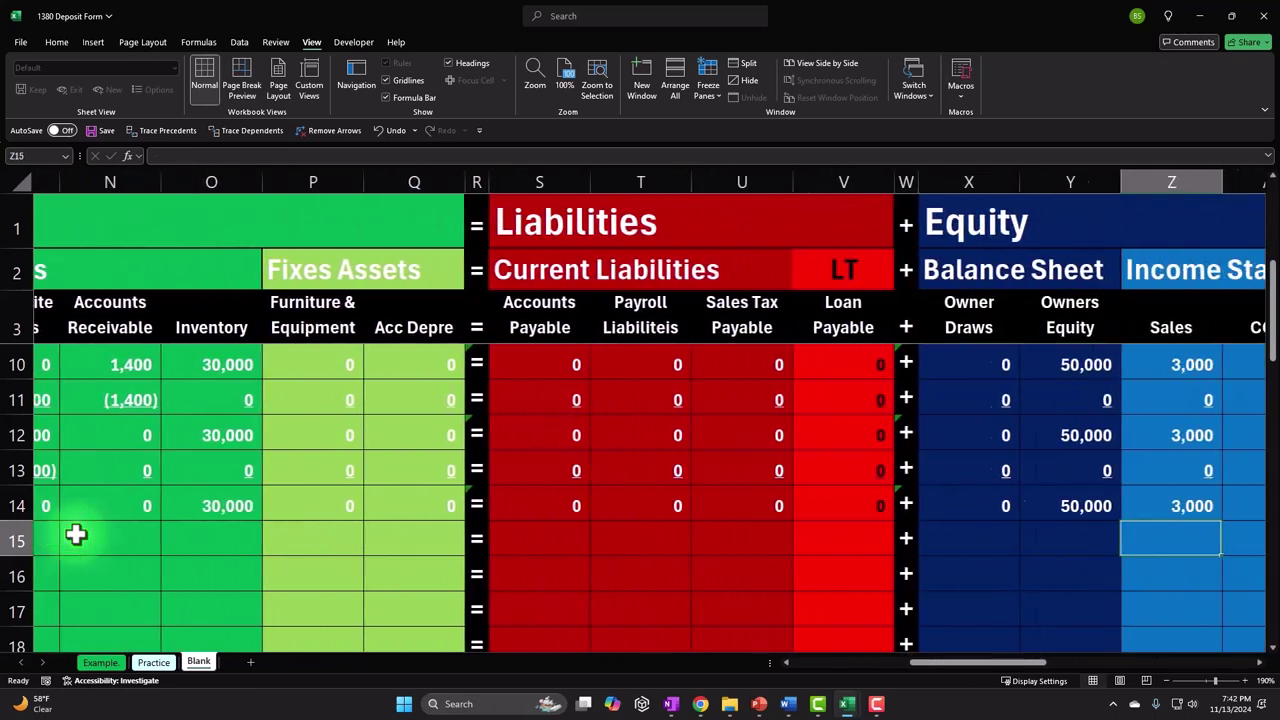
pyautogui.press('Right')
pyautogui.press('Right')
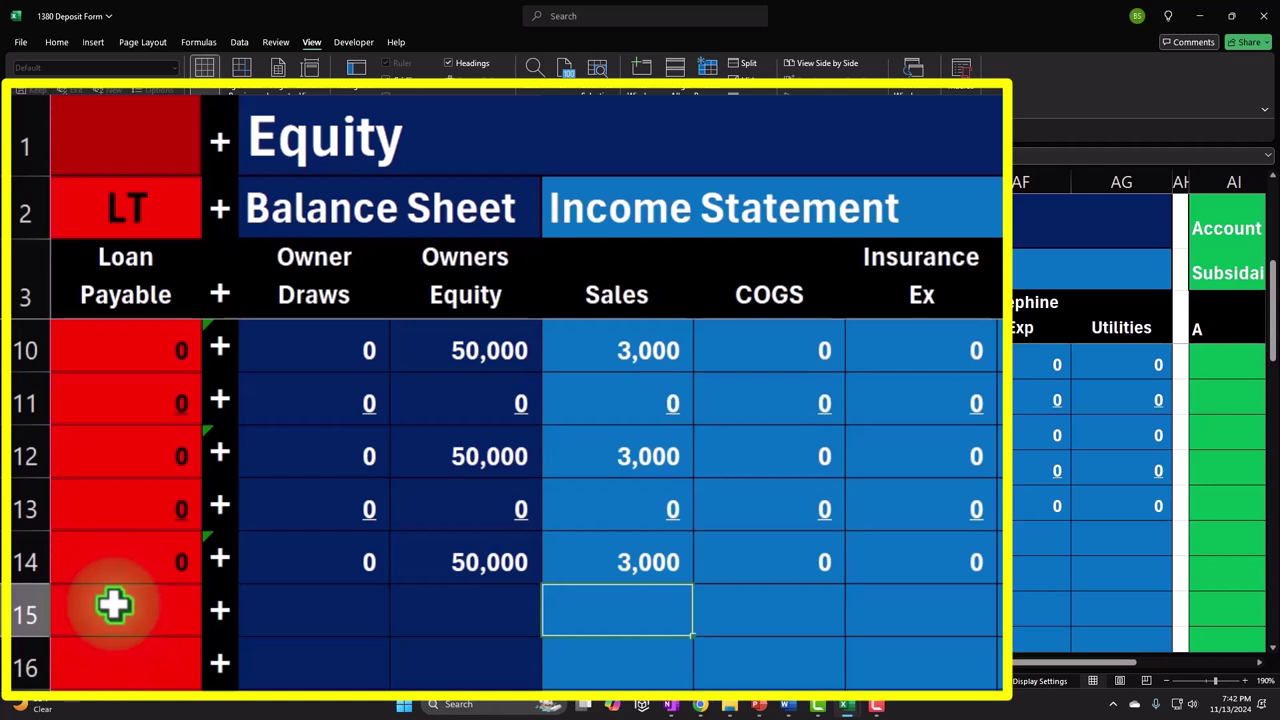
pyautogui.press('Left')
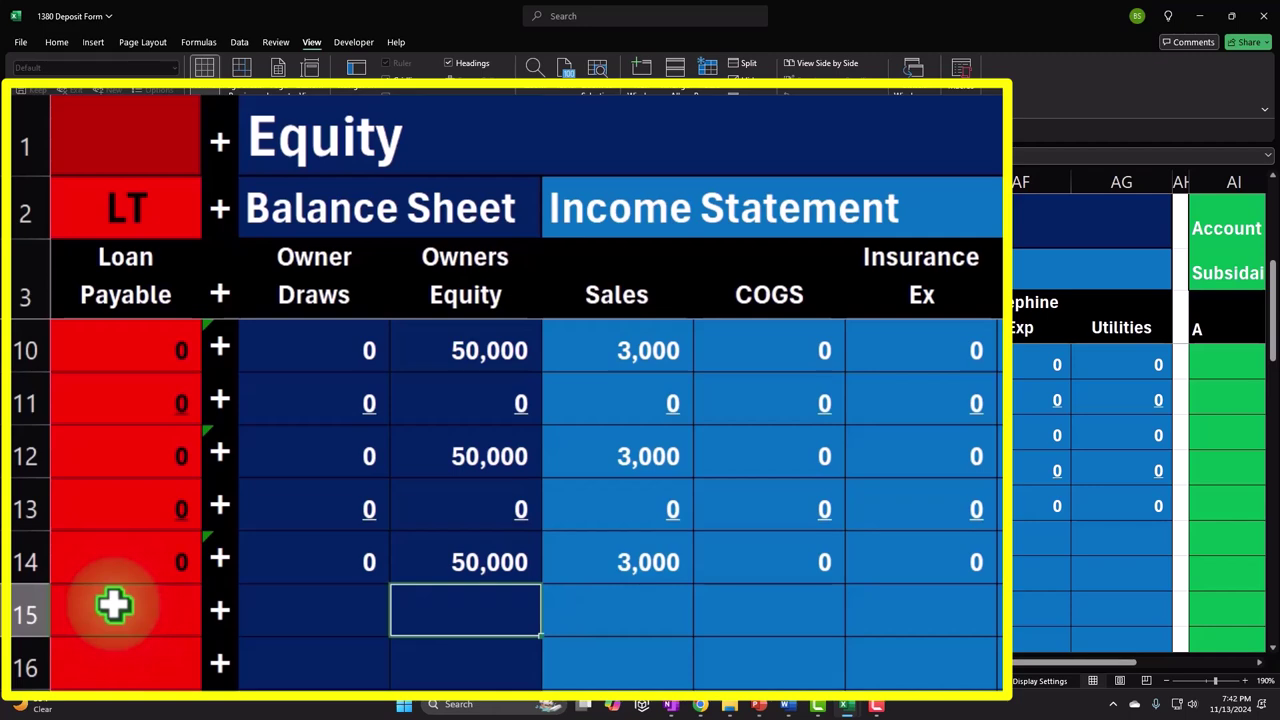
pyautogui.write('=')
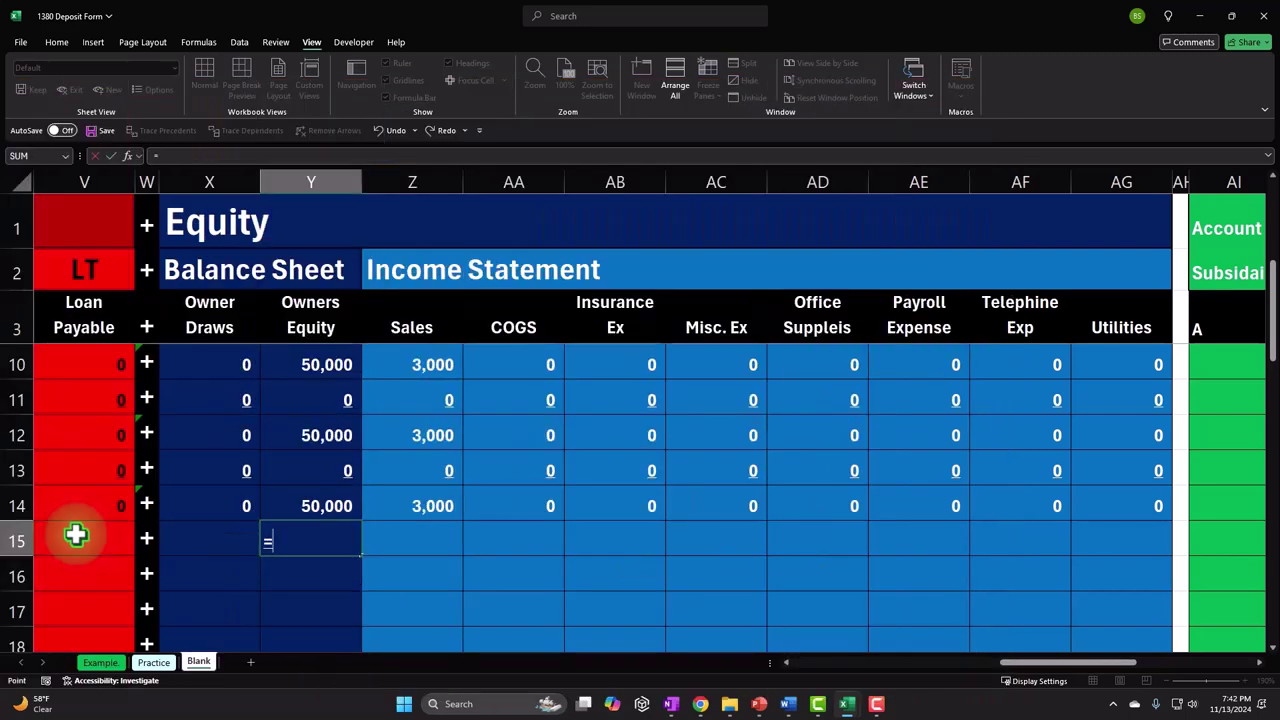
pyautogui.click(76, 535)
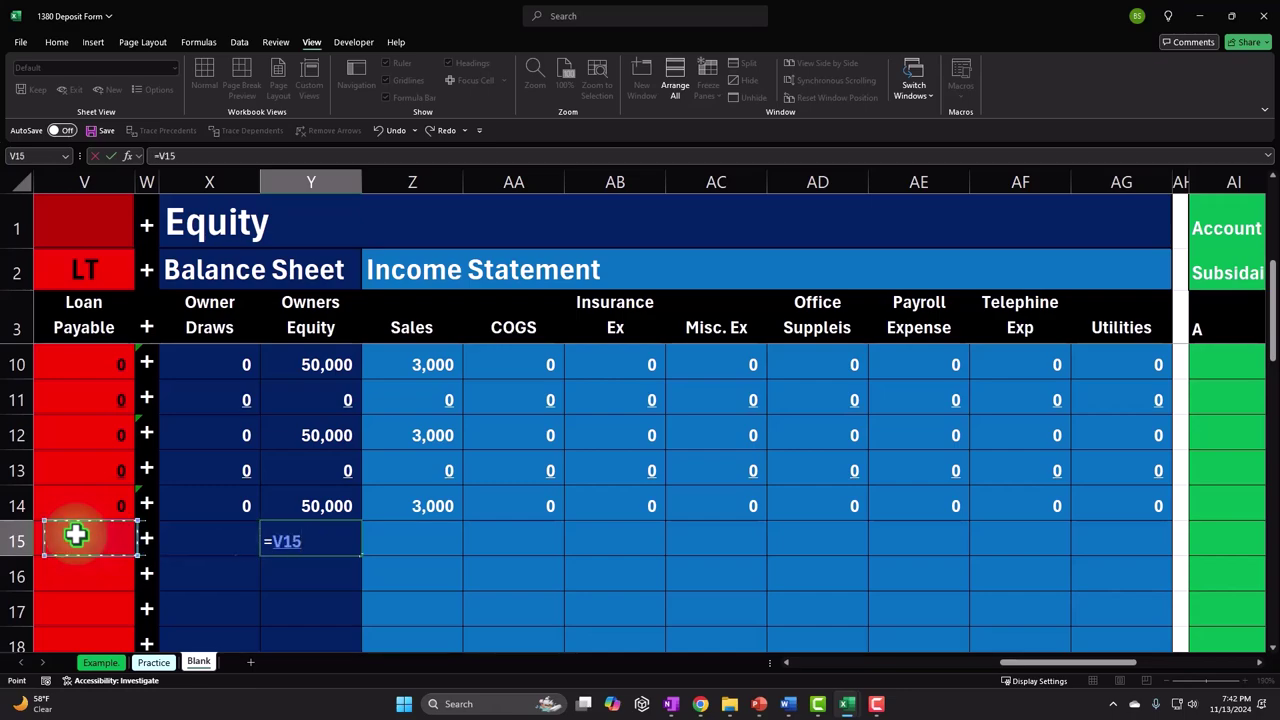
pyautogui.press('Left')
pyautogui.press('Left')
pyautogui.press('Left')
pyautogui.press('Left')
pyautogui.press('Left')
pyautogui.press('Left')
pyautogui.press('Left')
pyautogui.press('Left')
pyautogui.press('Left')
pyautogui.press('Left')
pyautogui.press('Left')
pyautogui.press('Left')
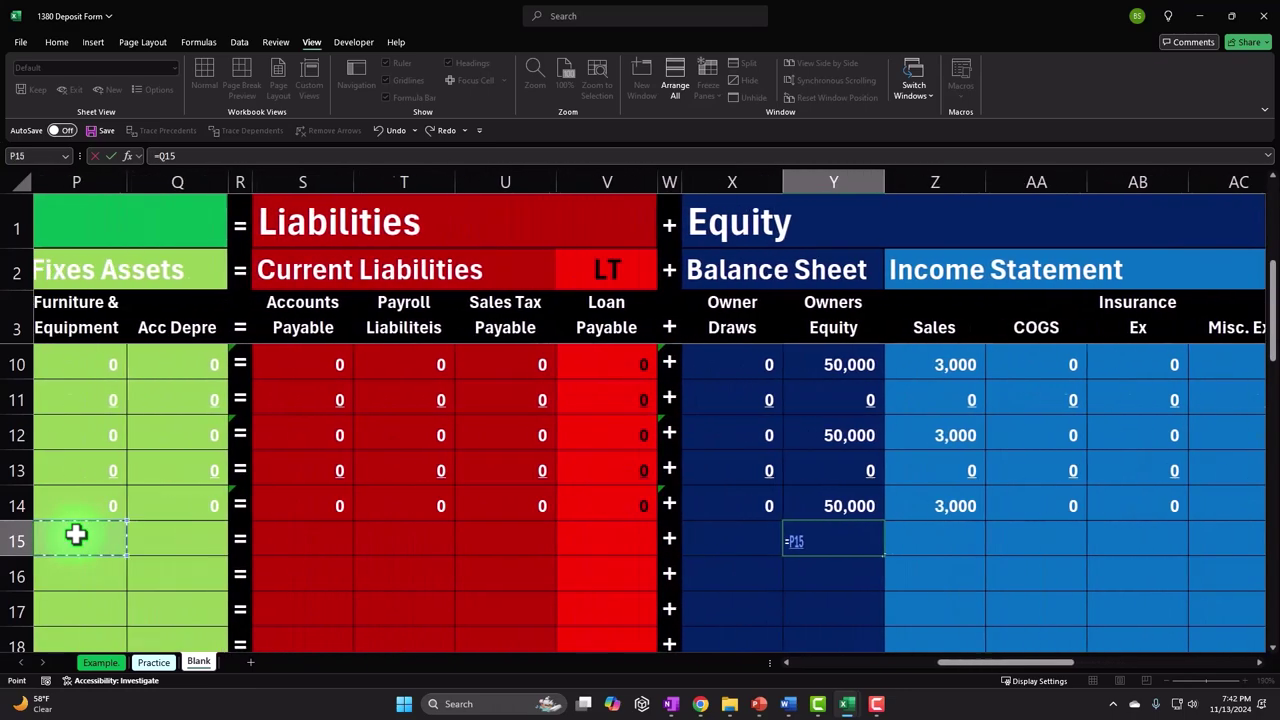
pyautogui.press('Left')
pyautogui.press('Left')
pyautogui.press('Left')
pyautogui.press('Left')
pyautogui.press('Left')
pyautogui.press('Left')
pyautogui.press('Left')
pyautogui.press('Left')
pyautogui.press('Left')
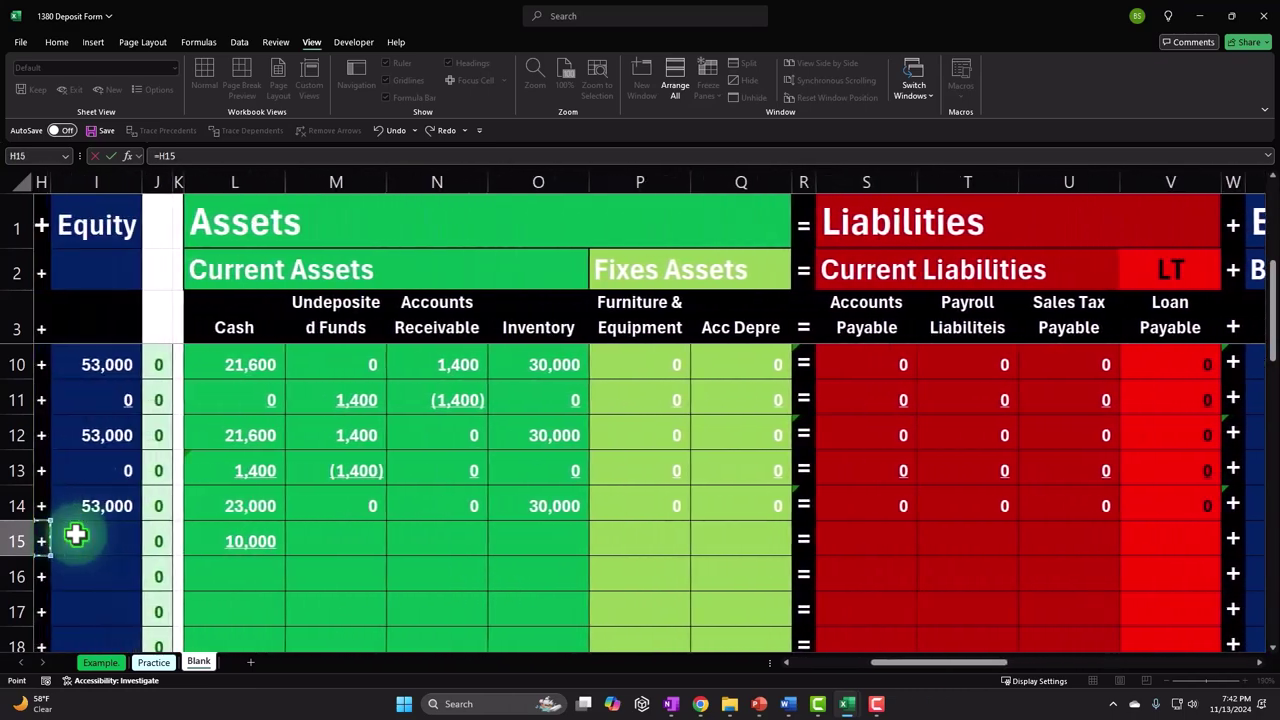
pyautogui.press('Left')
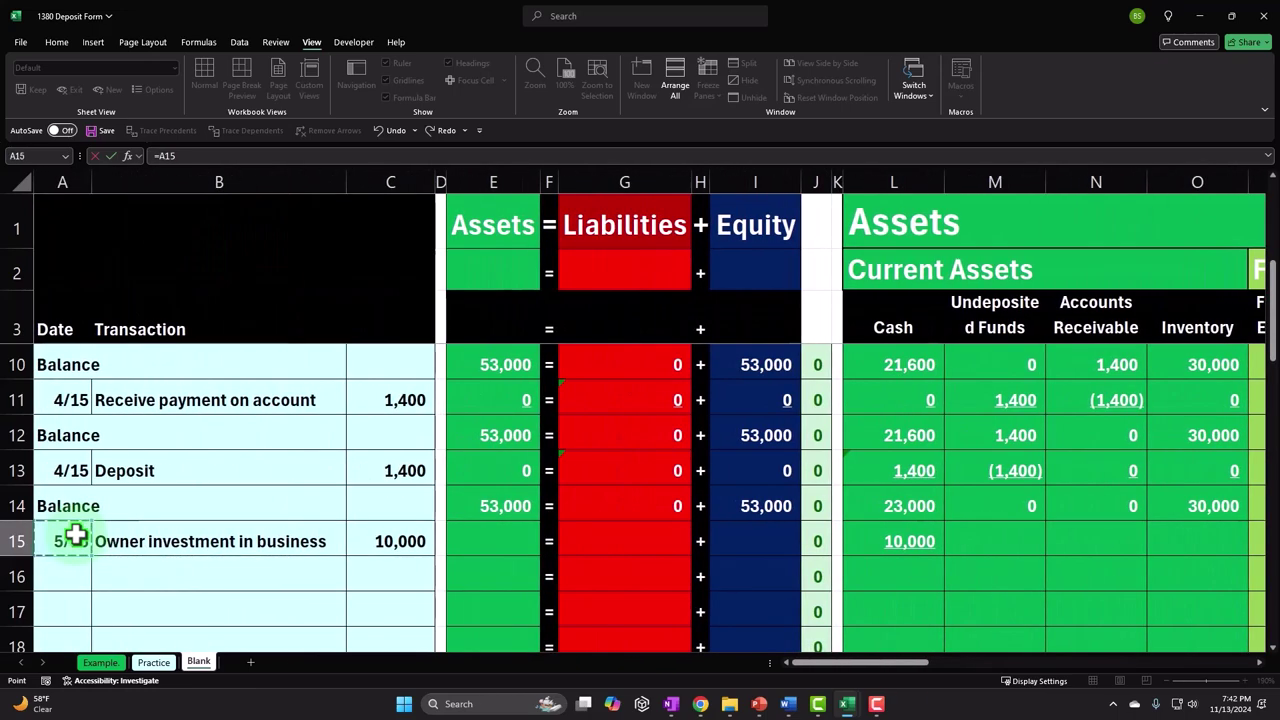
pyautogui.press('Right')
pyautogui.press('Right')
# Commit the Owners Equity formula and enter 0 across row 15's asset and liability columns.
pyautogui.press('Return')
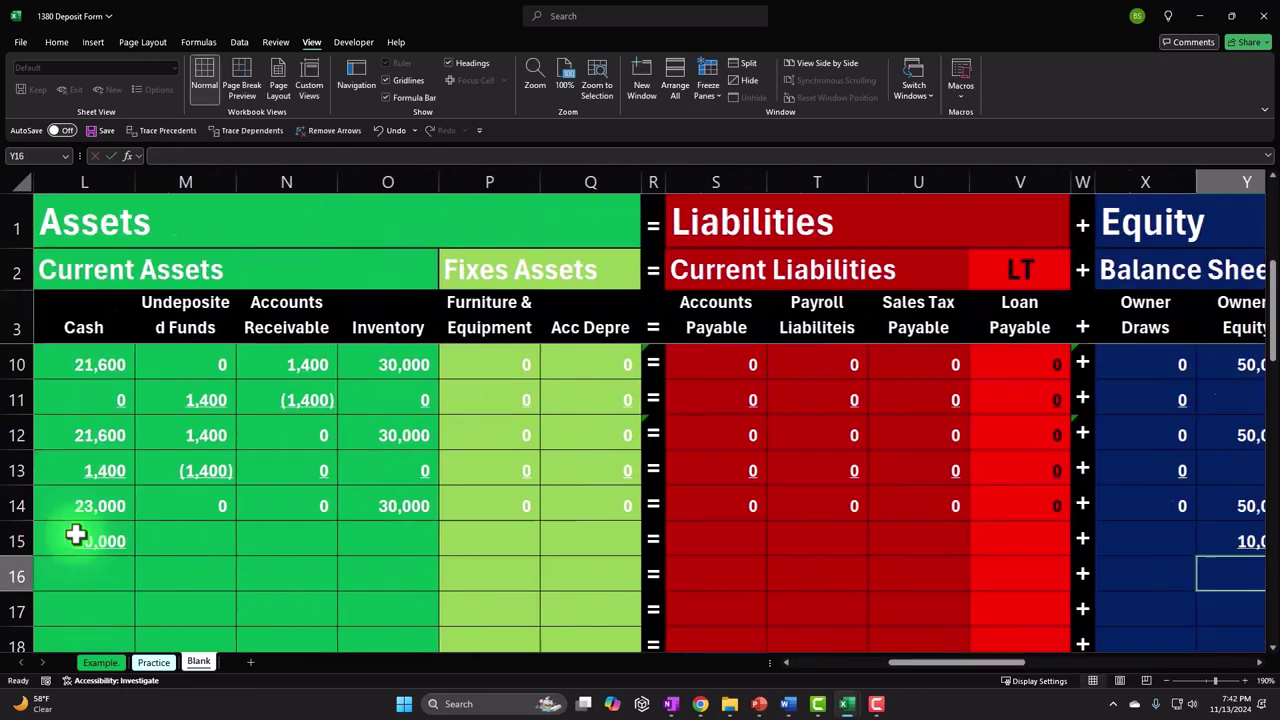
pyautogui.press('Left')
pyautogui.press('Left')
pyautogui.press('Left')
pyautogui.press('Left')
pyautogui.press('Left')
pyautogui.press('Left')
pyautogui.press('Left')
pyautogui.press('Left')
pyautogui.press('Left')
pyautogui.press('Left')
pyautogui.press('Left')
pyautogui.press('Left')
pyautogui.press('Left')
pyautogui.press('Left')
pyautogui.press('Left')
pyautogui.press('Left')
pyautogui.press('Left')
pyautogui.press('Left')
pyautogui.press('Left')
pyautogui.press('Left')
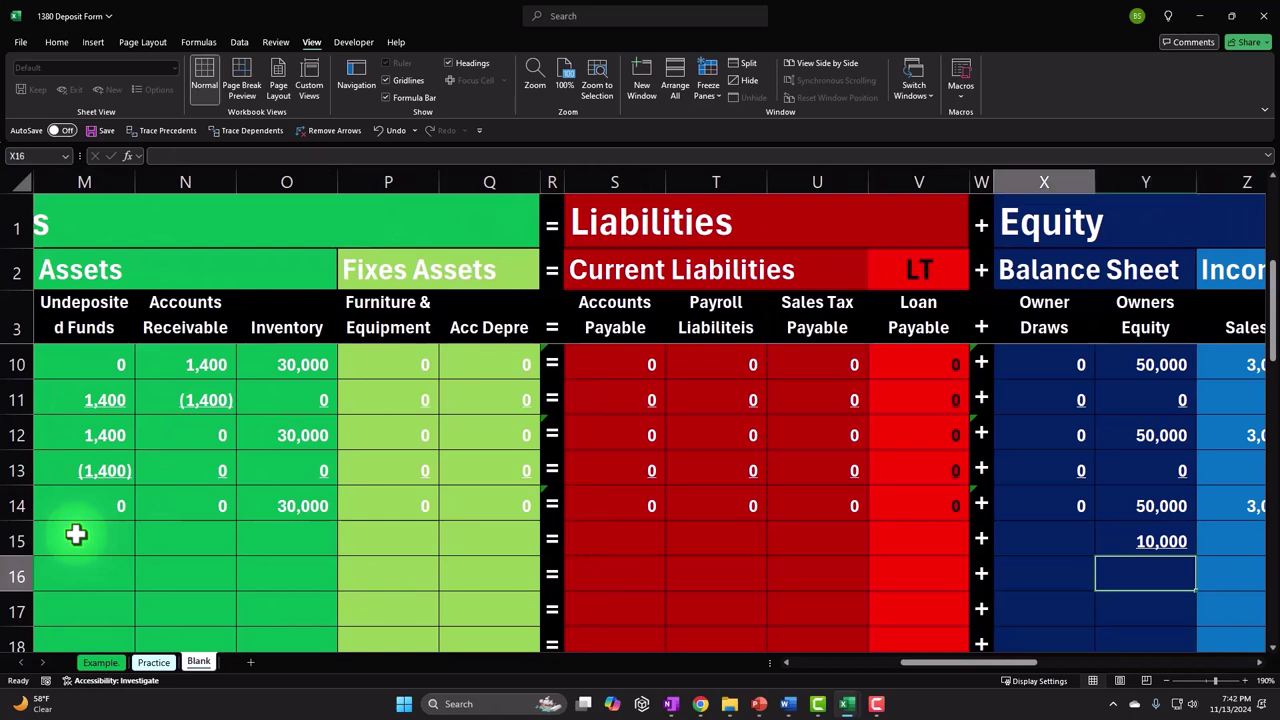
pyautogui.press('Right')
pyautogui.press('Right')
pyautogui.press('Right')
pyautogui.press('Right')
pyautogui.press('Right')
pyautogui.press('Right')
pyautogui.press('Right')
pyautogui.press('Right')
pyautogui.press('Right')
pyautogui.press('Right')
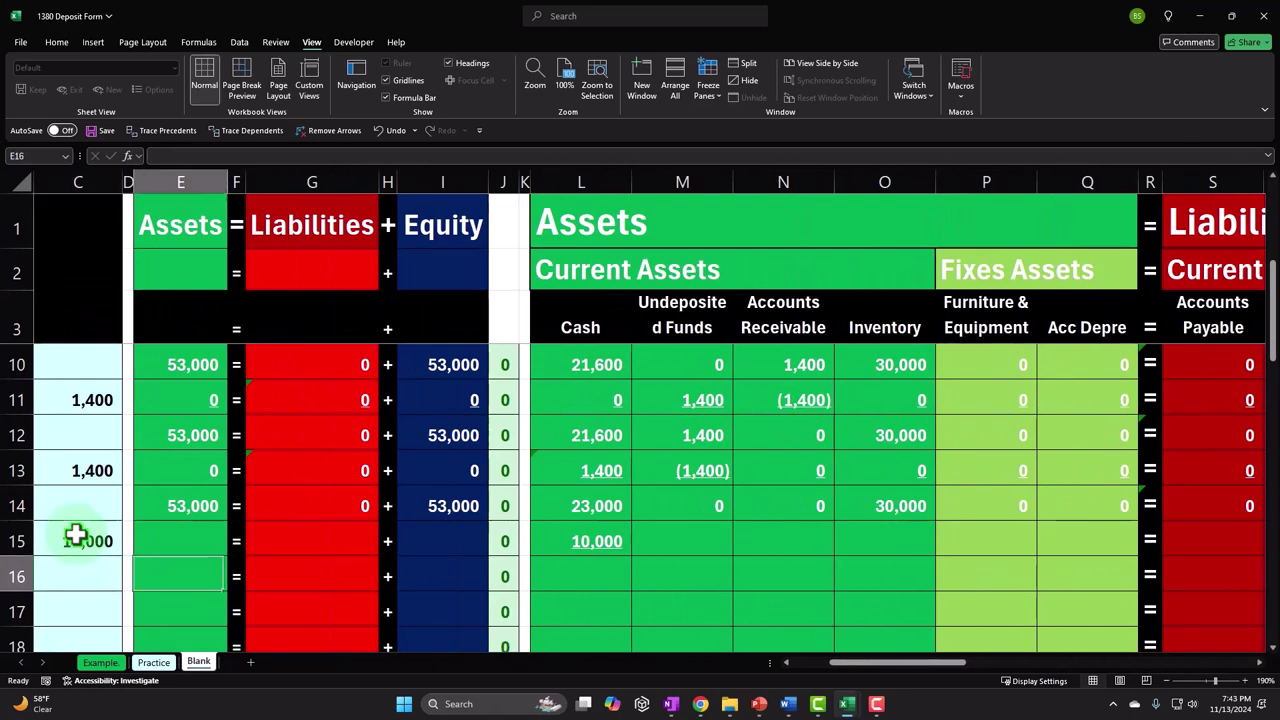
pyautogui.press('Up')
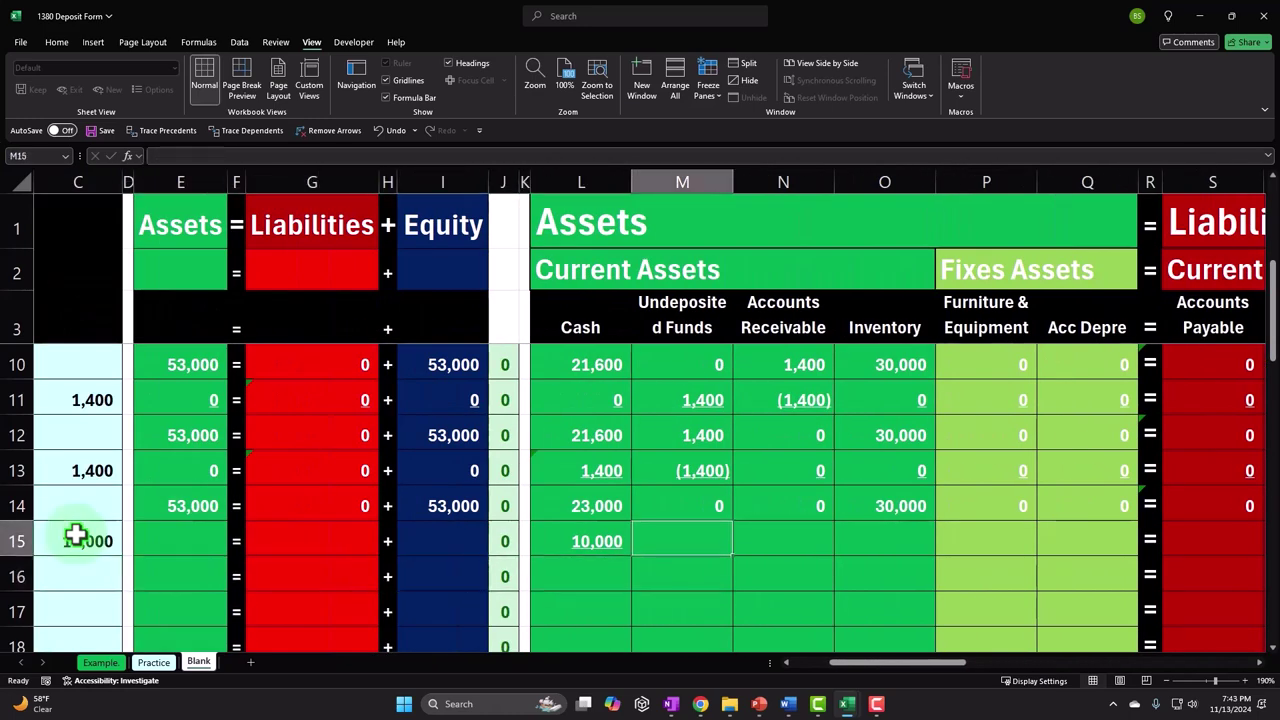
pyautogui.write('0')
pyautogui.press('Tab')
pyautogui.write('0')
pyautogui.press('Tab')
pyautogui.write('0')
pyautogui.press('Tab')
pyautogui.write('0')
pyautogui.press('Tab')
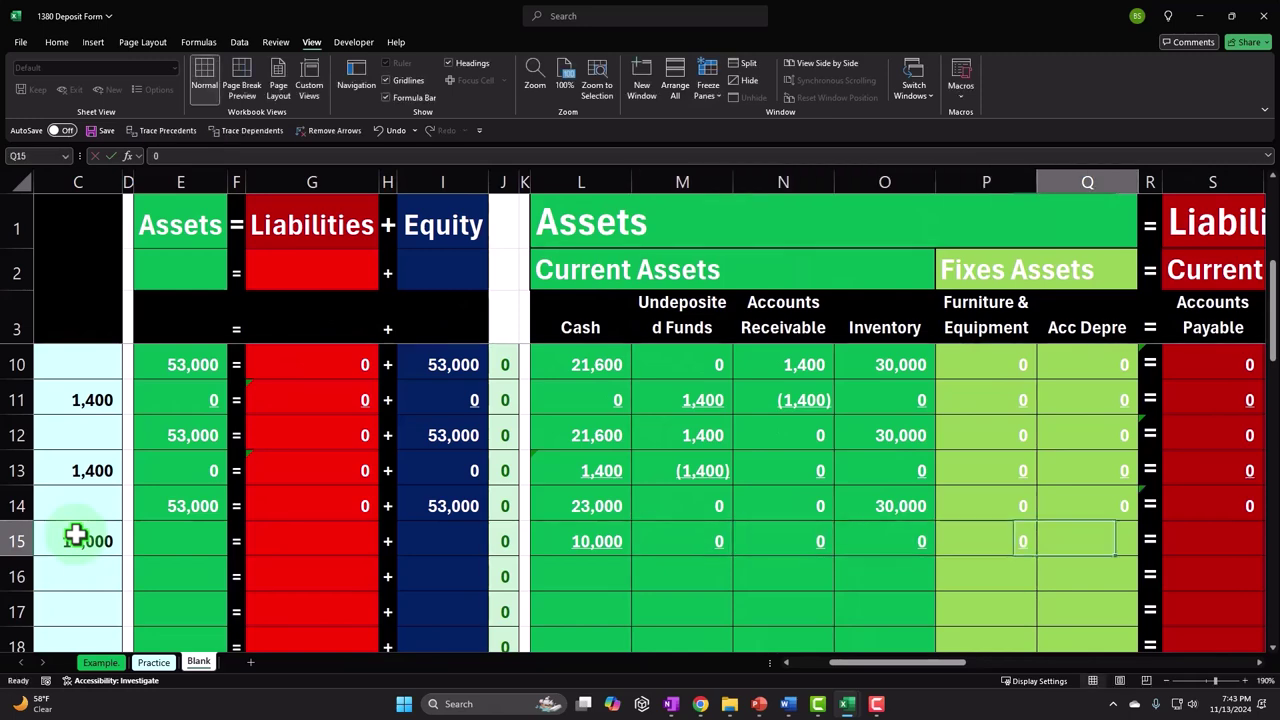
pyautogui.write('0')
pyautogui.press('Tab')
pyautogui.press('Tab')
pyautogui.write('0')
pyautogui.press('Tab')
pyautogui.write('0')
pyautogui.press('Tab')
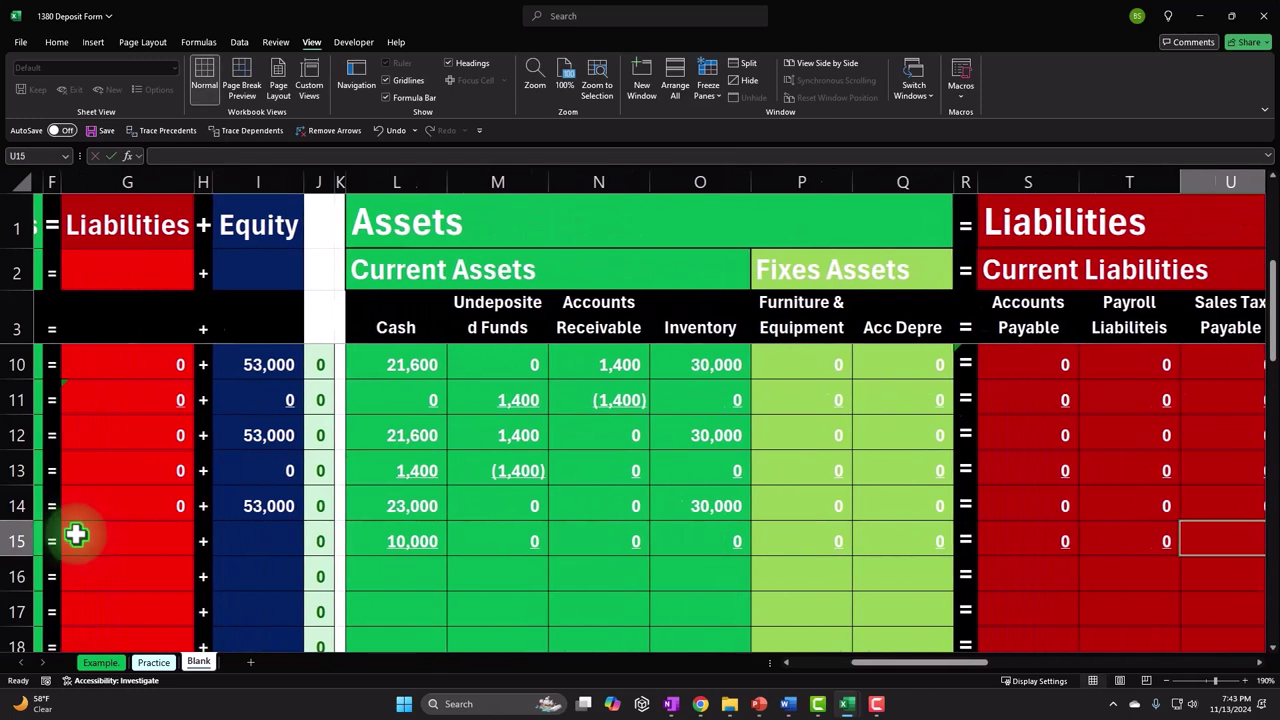
pyautogui.write('0')
pyautogui.press('Tab')
pyautogui.write('0')
pyautogui.press('Tab')
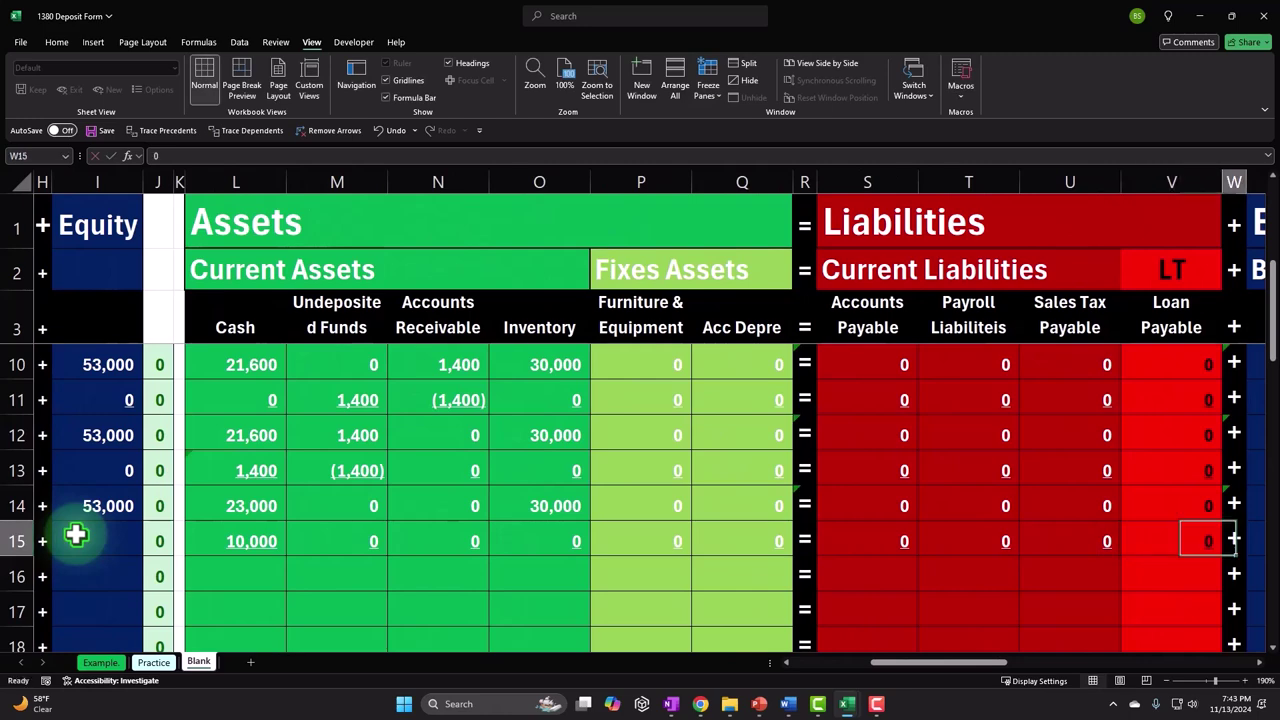
# Enter 0 in Owner Draws, Sales and each expense column through Utilities, then return to A15.
pyautogui.press('Tab')
pyautogui.write('0')
pyautogui.press('Tab')
pyautogui.press('Tab')
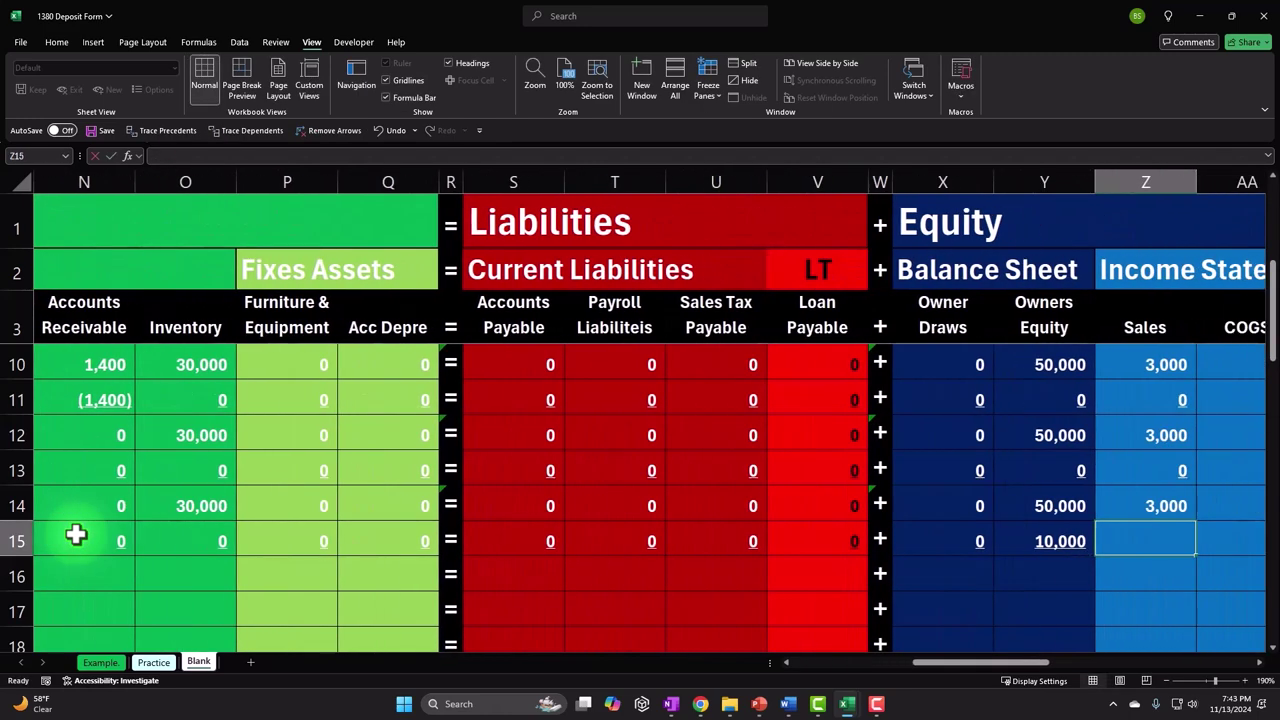
pyautogui.write('0')
pyautogui.press('Tab')
pyautogui.write('0')
pyautogui.press('Tab')
pyautogui.write('0')
pyautogui.press('Tab')
pyautogui.write('0')
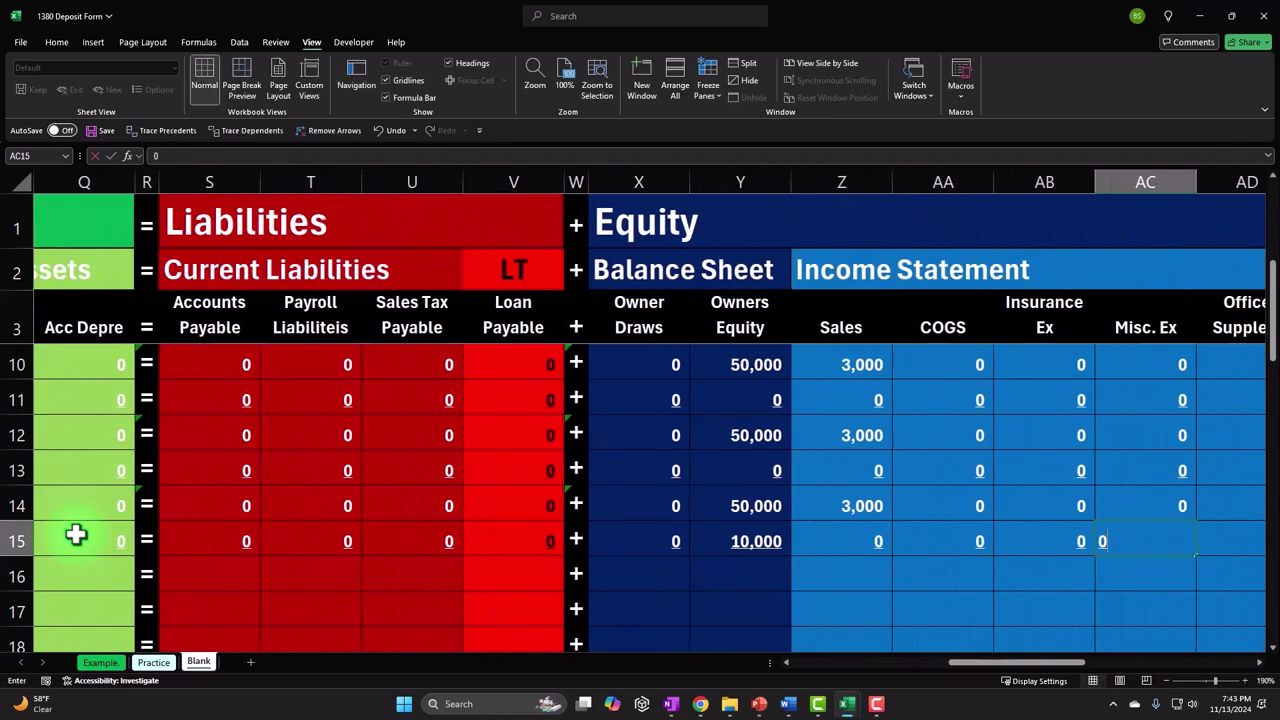
pyautogui.press('Tab')
pyautogui.write('0')
pyautogui.press('Tab')
pyautogui.write('0')
pyautogui.press('Tab')
pyautogui.write('0')
pyautogui.press('Tab')
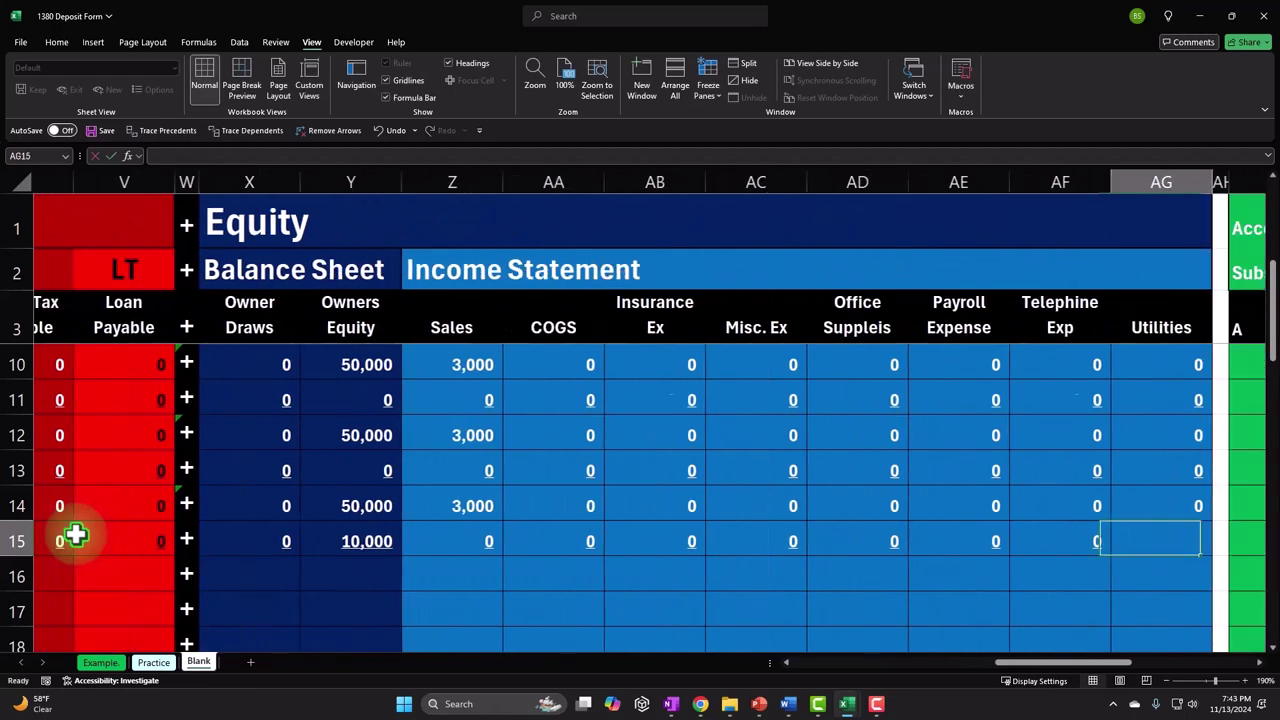
pyautogui.write('0')
pyautogui.press('Tab')
pyautogui.press('Left')
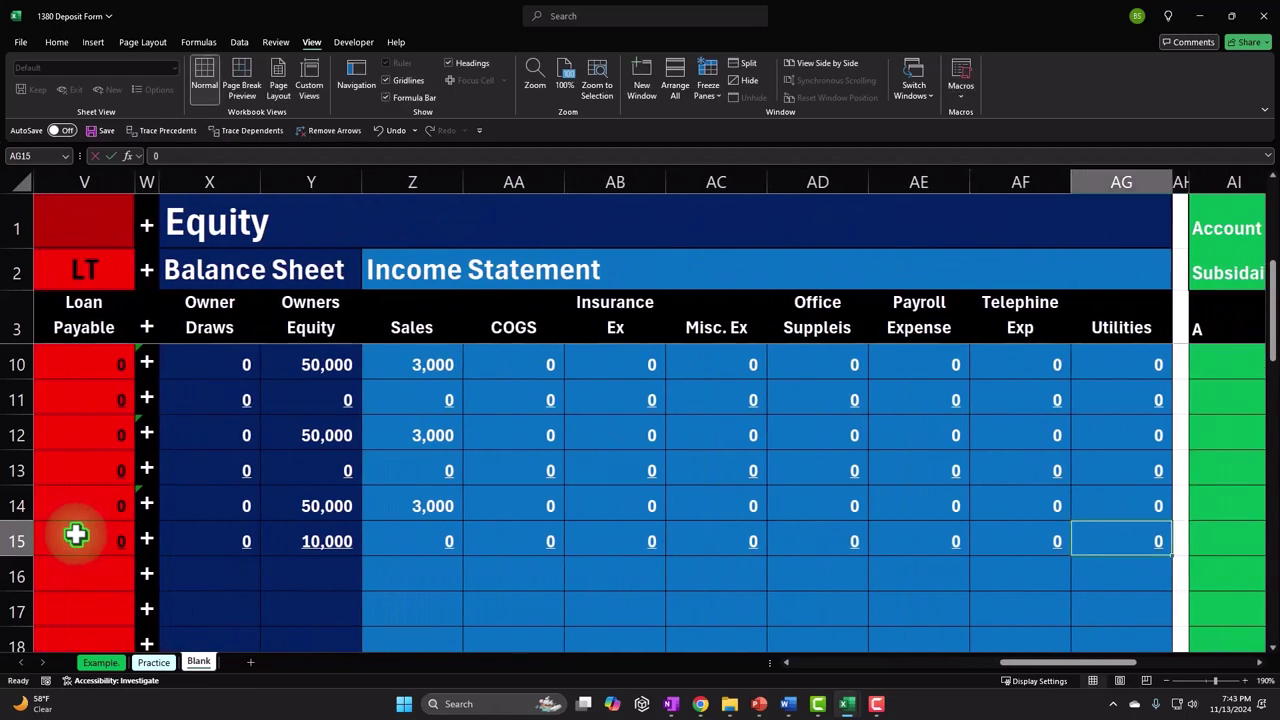
pyautogui.press('Home')
# Label A16 as Balance (=A14) and sum L14:L15 in L16 for a 33,000 Cash balance.
pyautogui.press('Down')
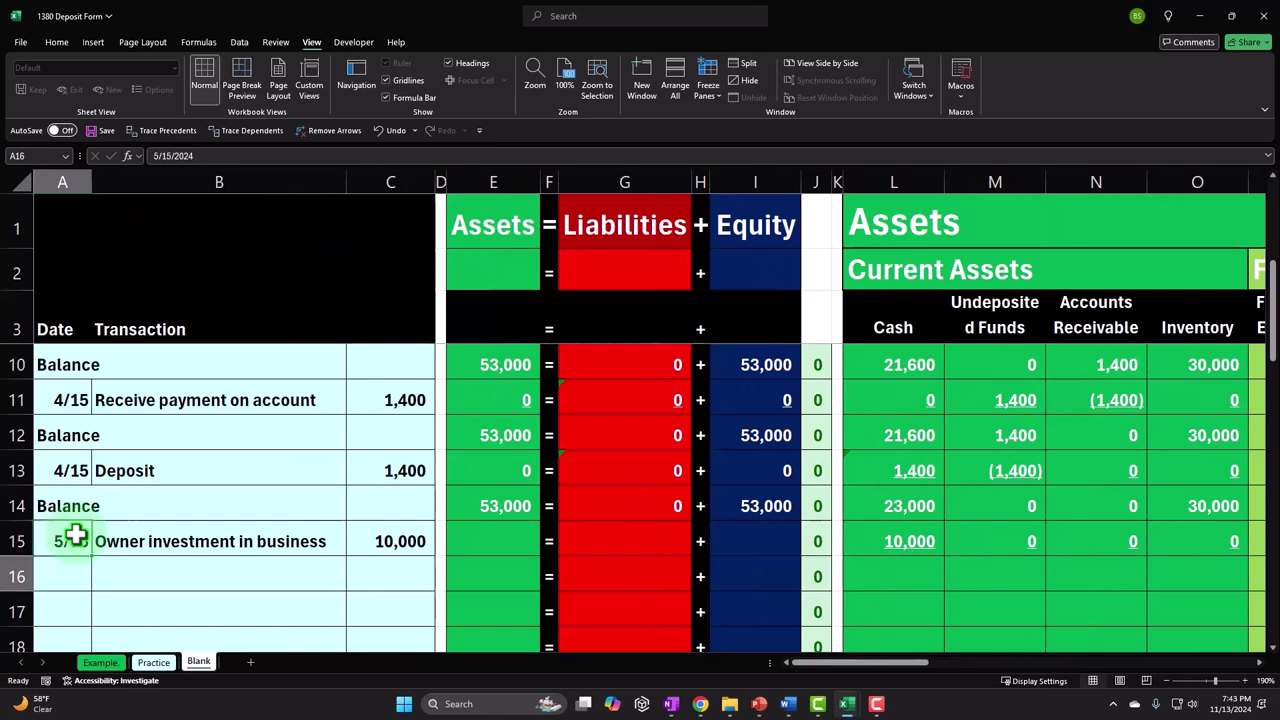
pyautogui.write('=')
pyautogui.click(75, 537)
pyautogui.press('Up')
pyautogui.press('Up')
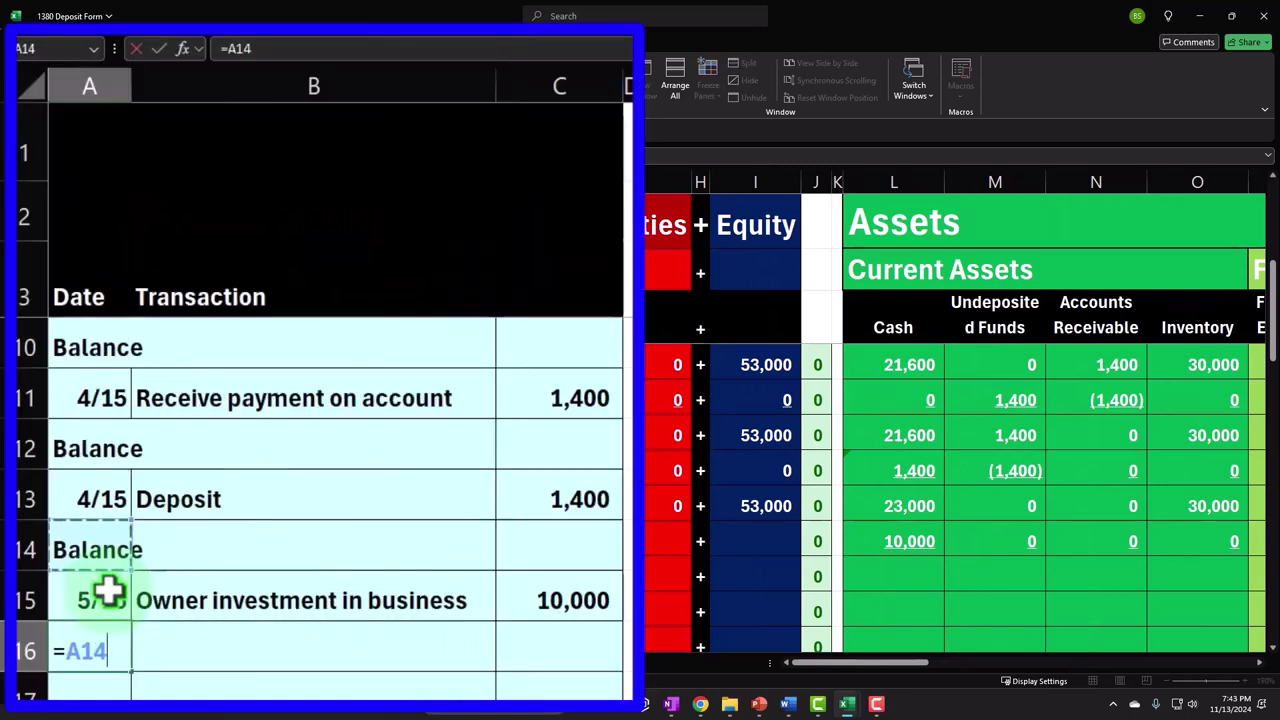
pyautogui.press('Tab')
pyautogui.press('Tab')
pyautogui.press('Tab')
pyautogui.press('Tab')
pyautogui.press('Tab')
pyautogui.press('Tab')
pyautogui.press('Tab')
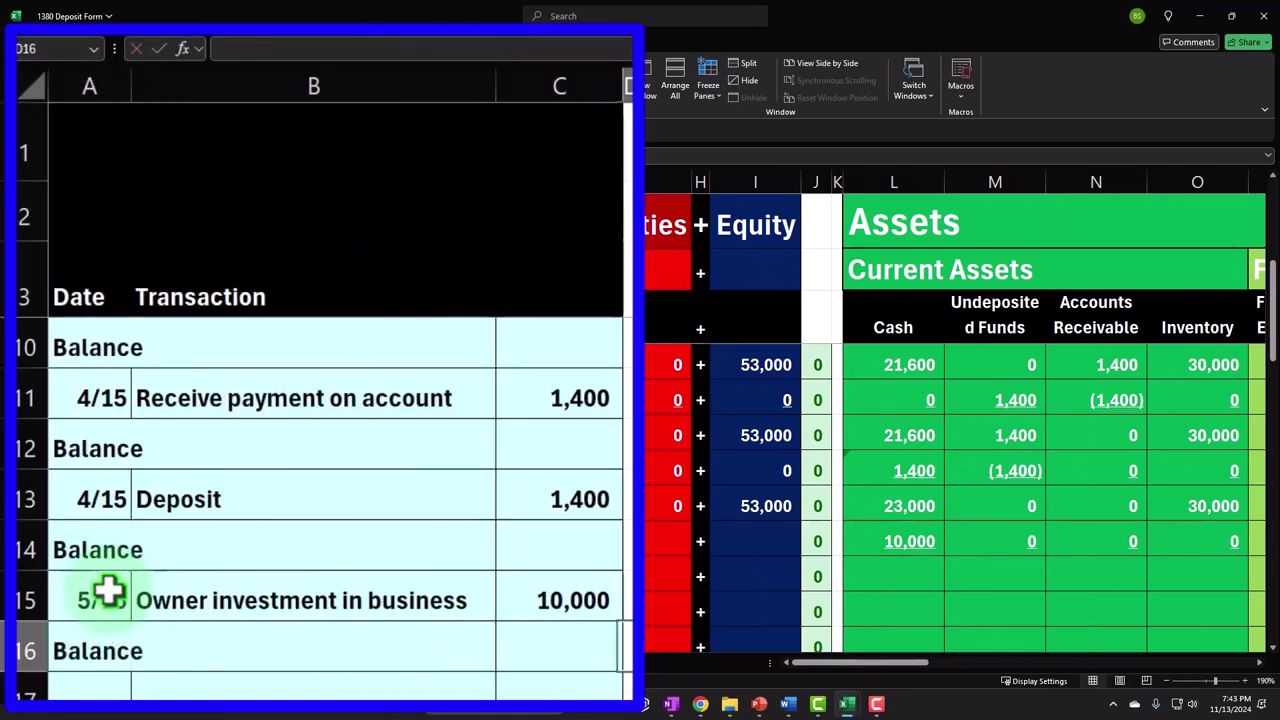
pyautogui.press('Tab')
pyautogui.press('Tab')
pyautogui.press('Tab')
pyautogui.press('Tab')
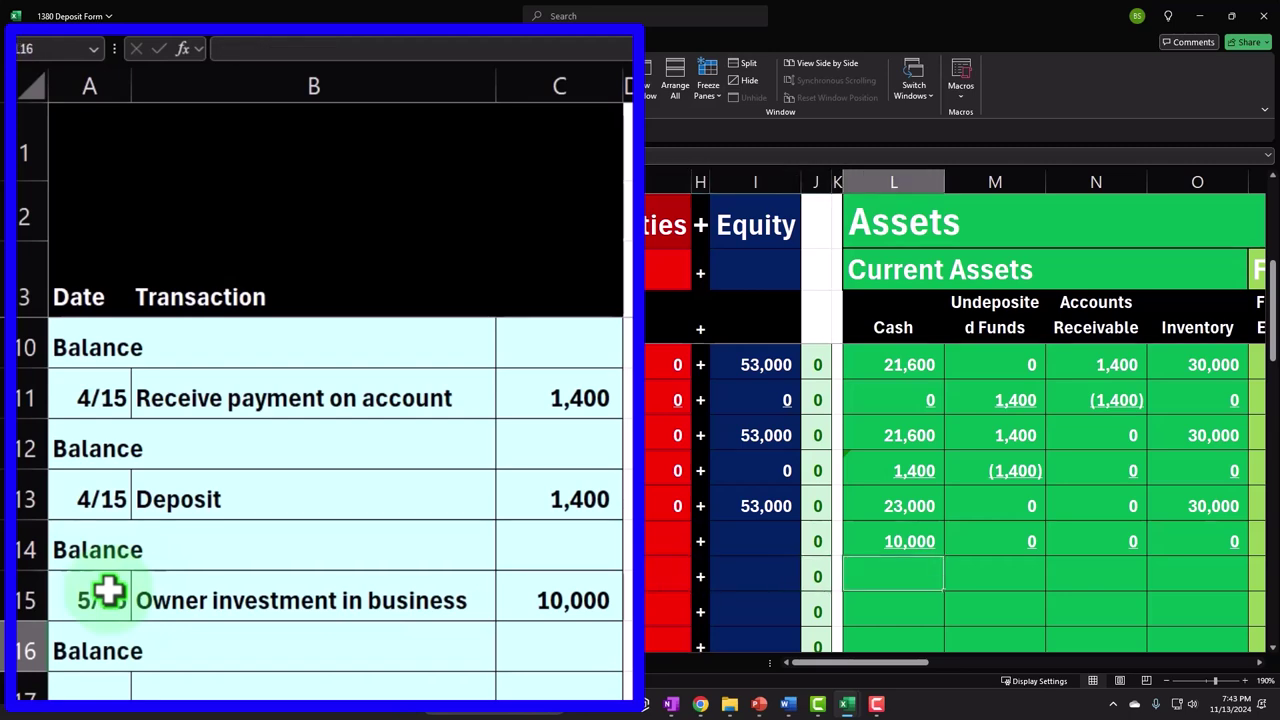
pyautogui.write('=')
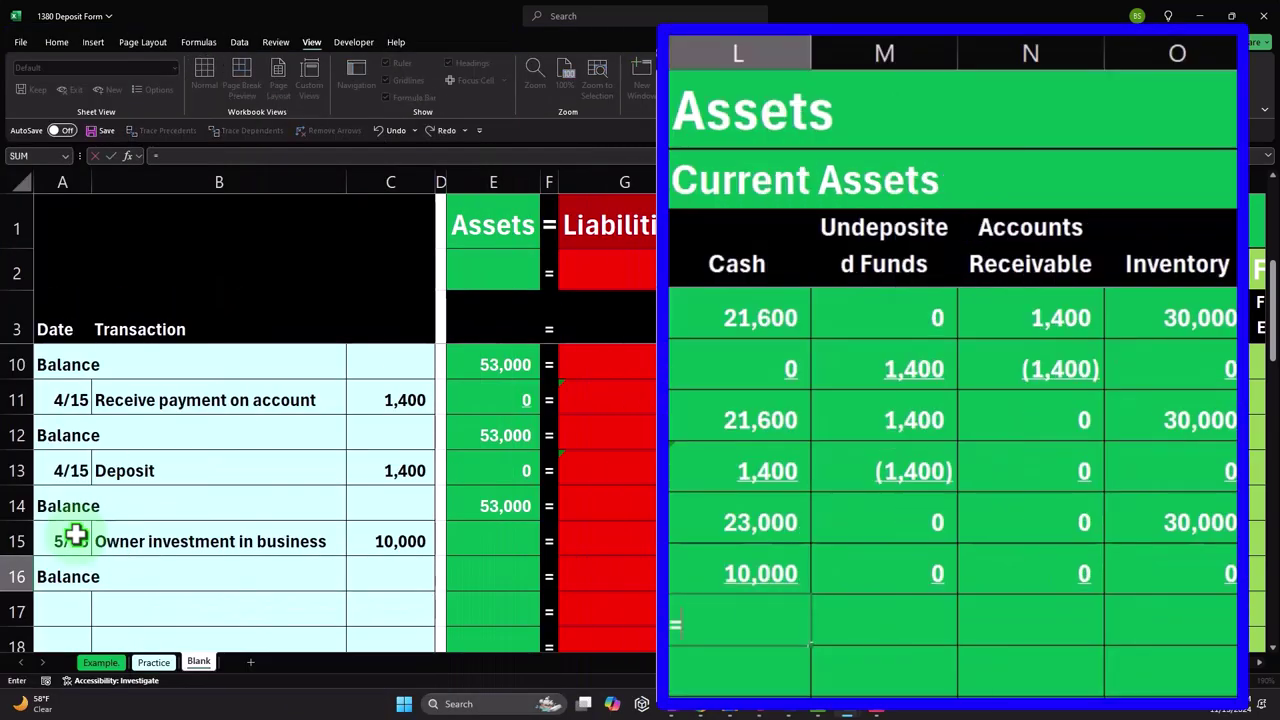
pyautogui.write('sum(')
pyautogui.press('Up')
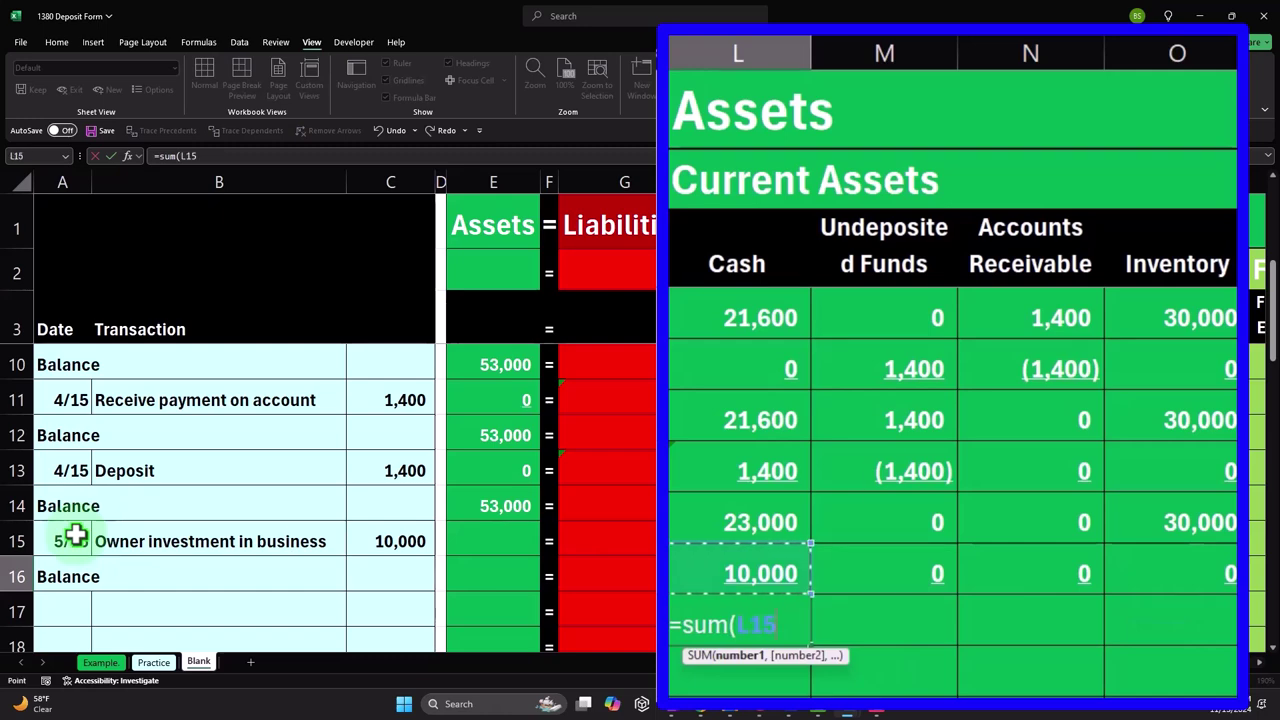
pyautogui.hotkey('shift', 'Up')
pyautogui.press('Return')
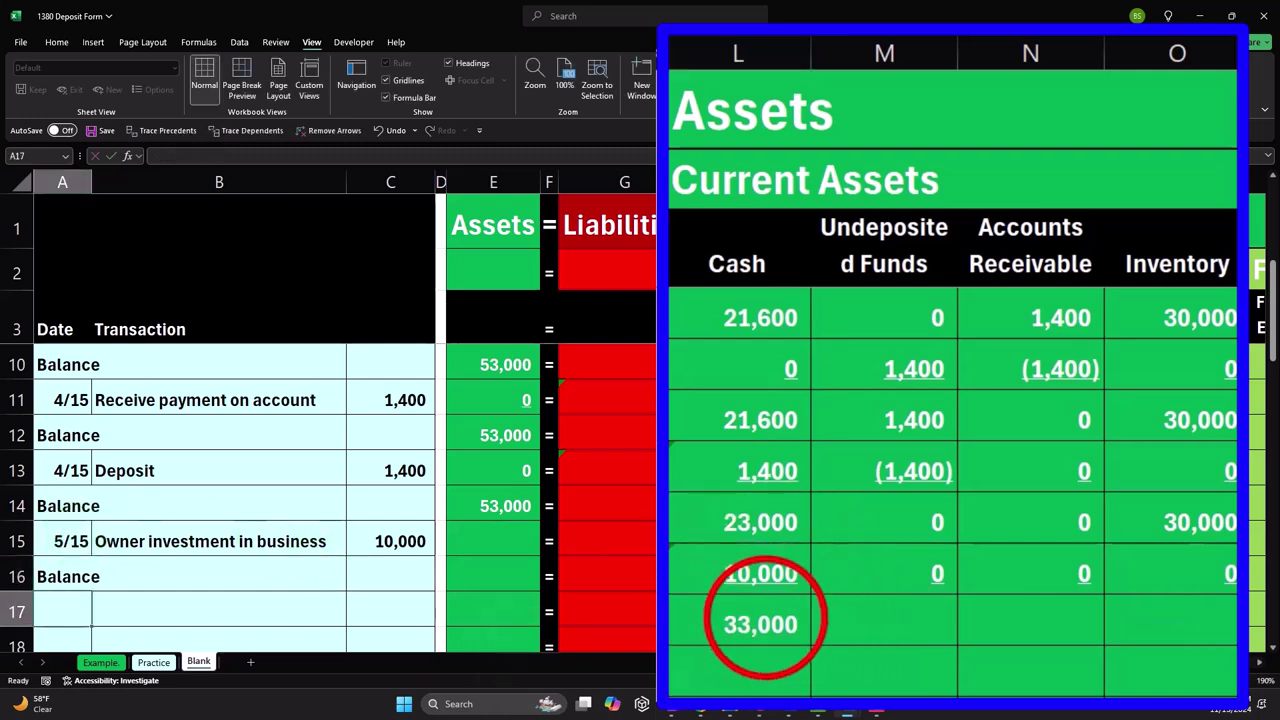
# Paste the Cash sum formula into M16:Q16, S16:V16 and X16:AG16.
pyautogui.click(760, 620)
pyautogui.hotkey('ctrl', 'c')
pyautogui.moveTo(889, 622); pyautogui.dragTo(1063, 570)
pyautogui.rightClick(1065, 571)
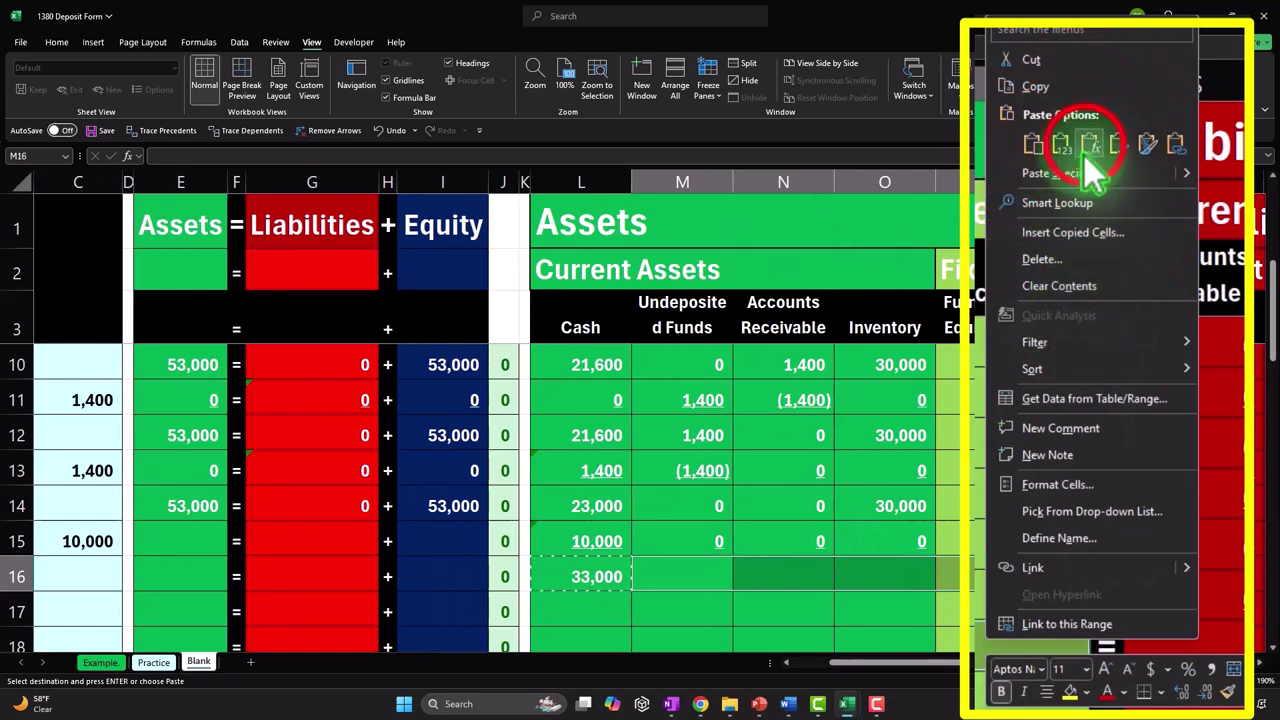
pyautogui.click(1125, 220)
pyautogui.moveTo(1184, 587); pyautogui.dragTo(716, 563)
pyautogui.rightClick(716, 563)
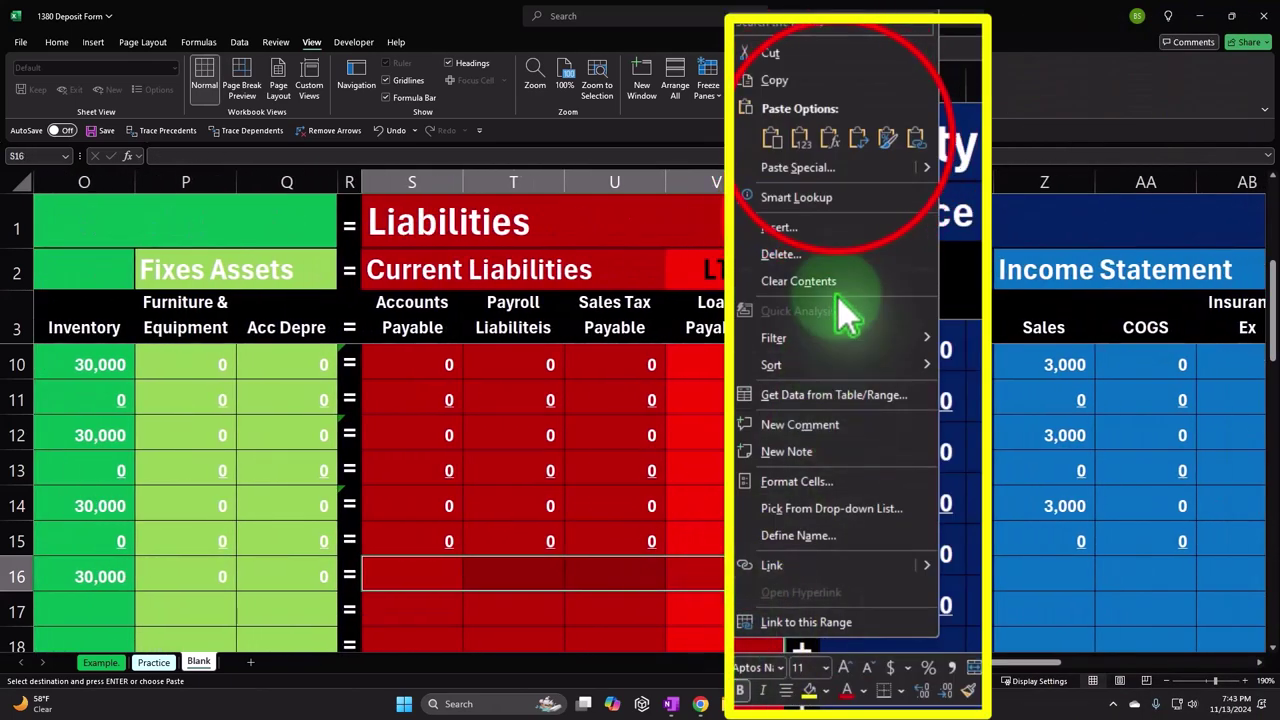
pyautogui.click(845, 140)
pyautogui.moveTo(878, 571); pyautogui.dragTo(1157, 571)
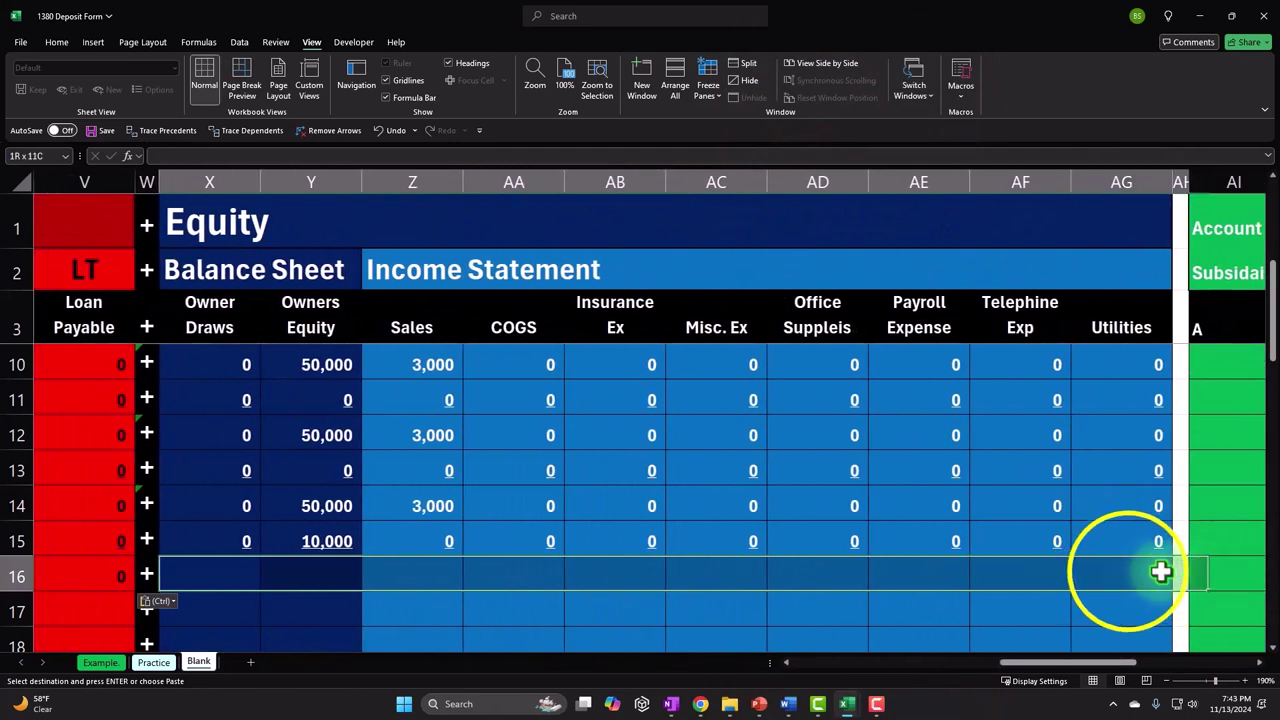
pyautogui.rightClick(1157, 571)
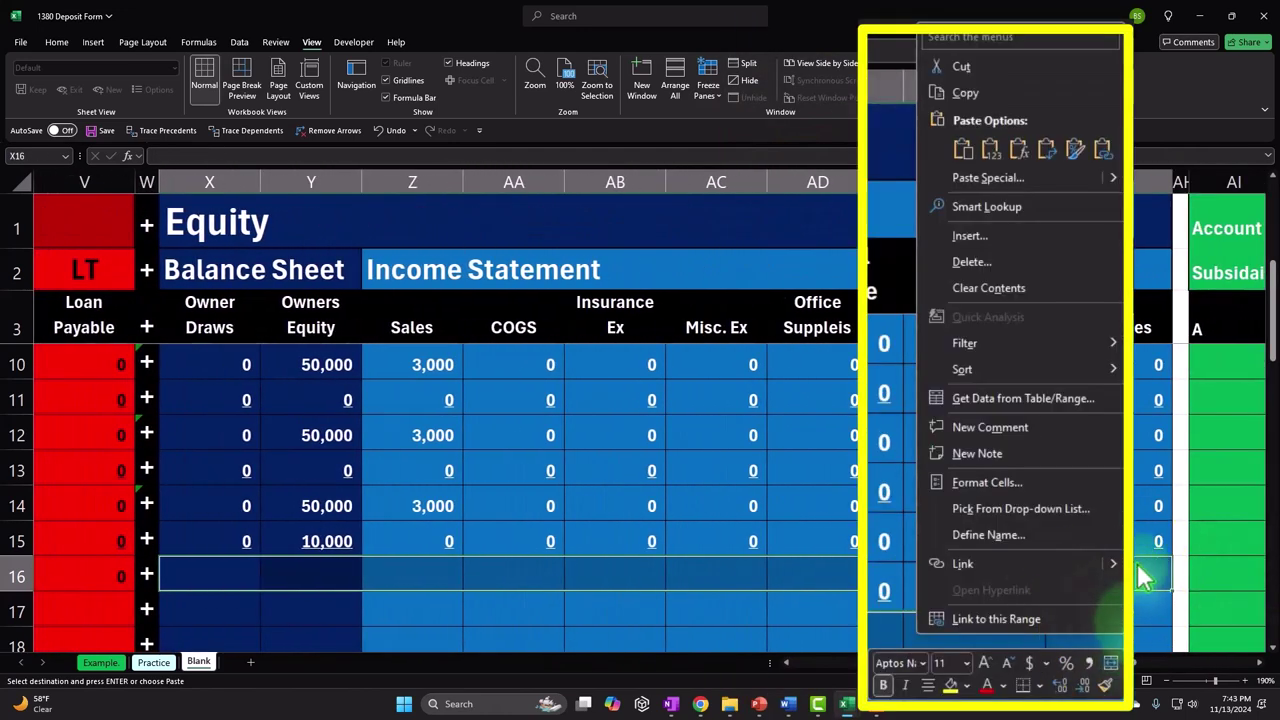
pyautogui.click(1019, 148)
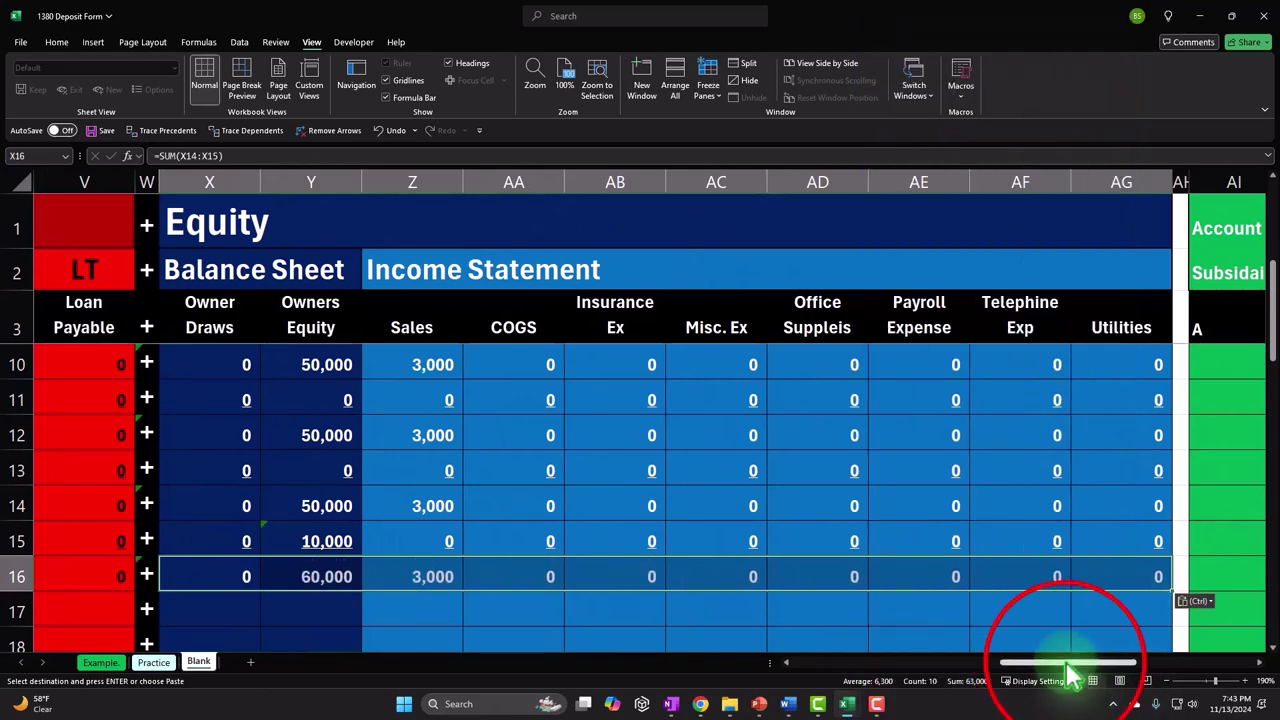
pyautogui.moveTo(1063, 663); pyautogui.dragTo(789, 669)
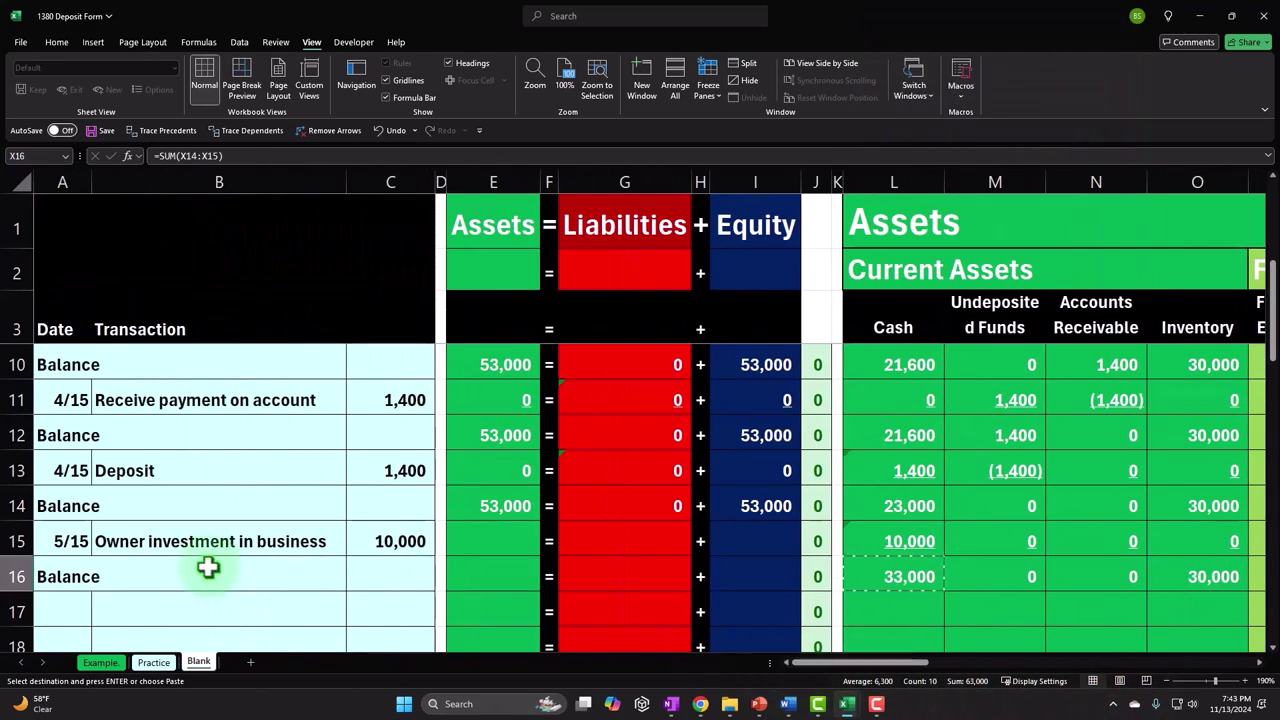
# Fill the E14, G14 and I14 equation totals down through row 16, giving 63,000 = 0 + 63,000.
pyautogui.click(530, 512)
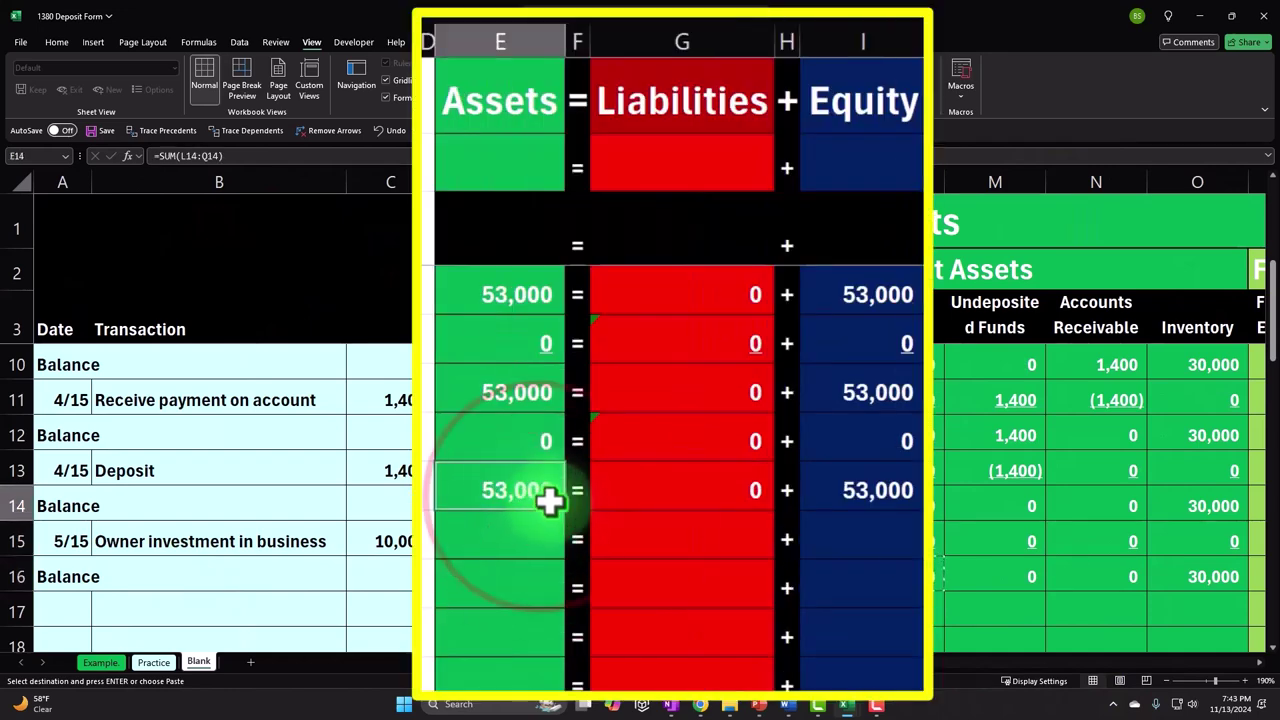
pyautogui.moveTo(566, 512); pyautogui.dragTo(566, 594)
pyautogui.click(752, 491)
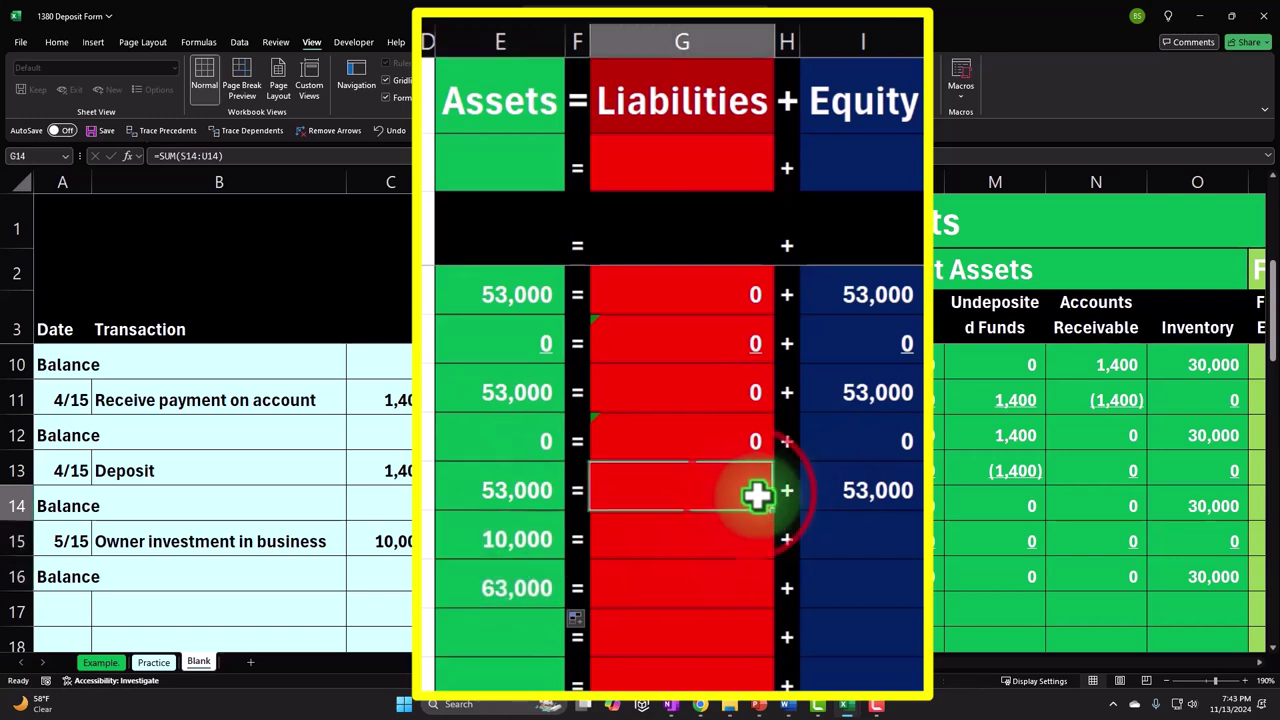
pyautogui.moveTo(778, 512); pyautogui.dragTo(777, 594)
pyautogui.click(890, 490)
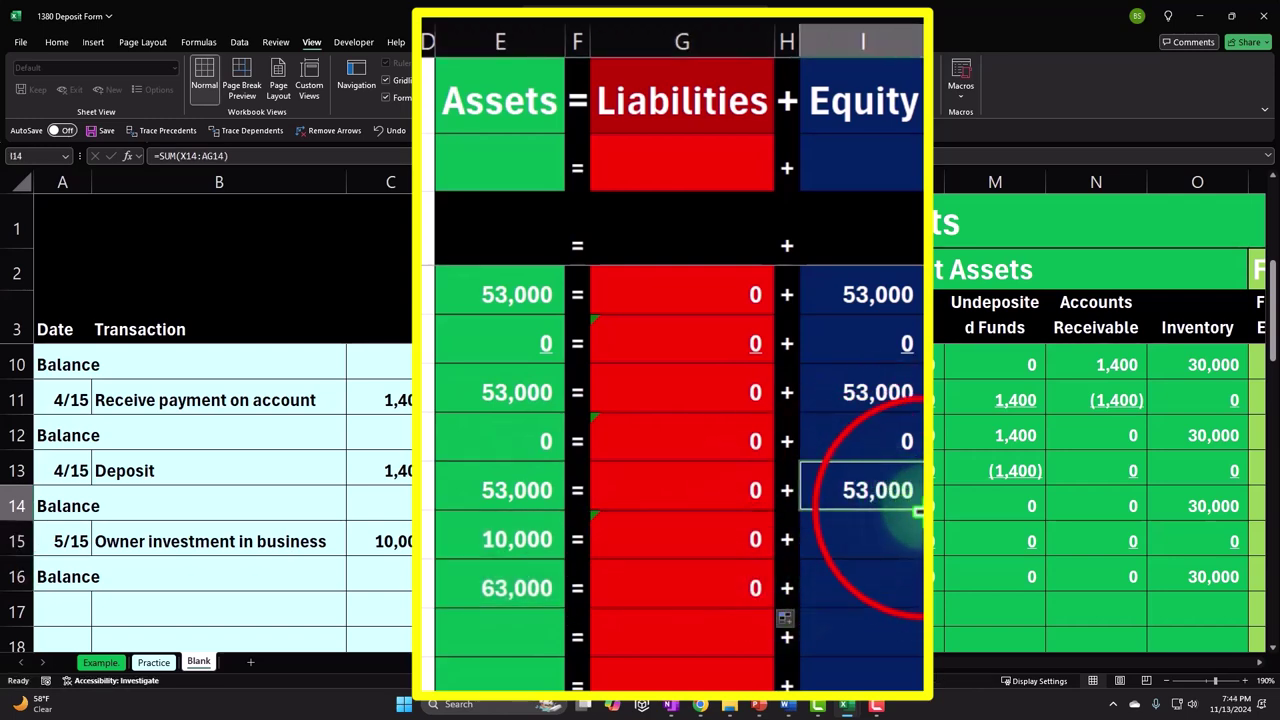
pyautogui.moveTo(921, 512); pyautogui.dragTo(920, 594)
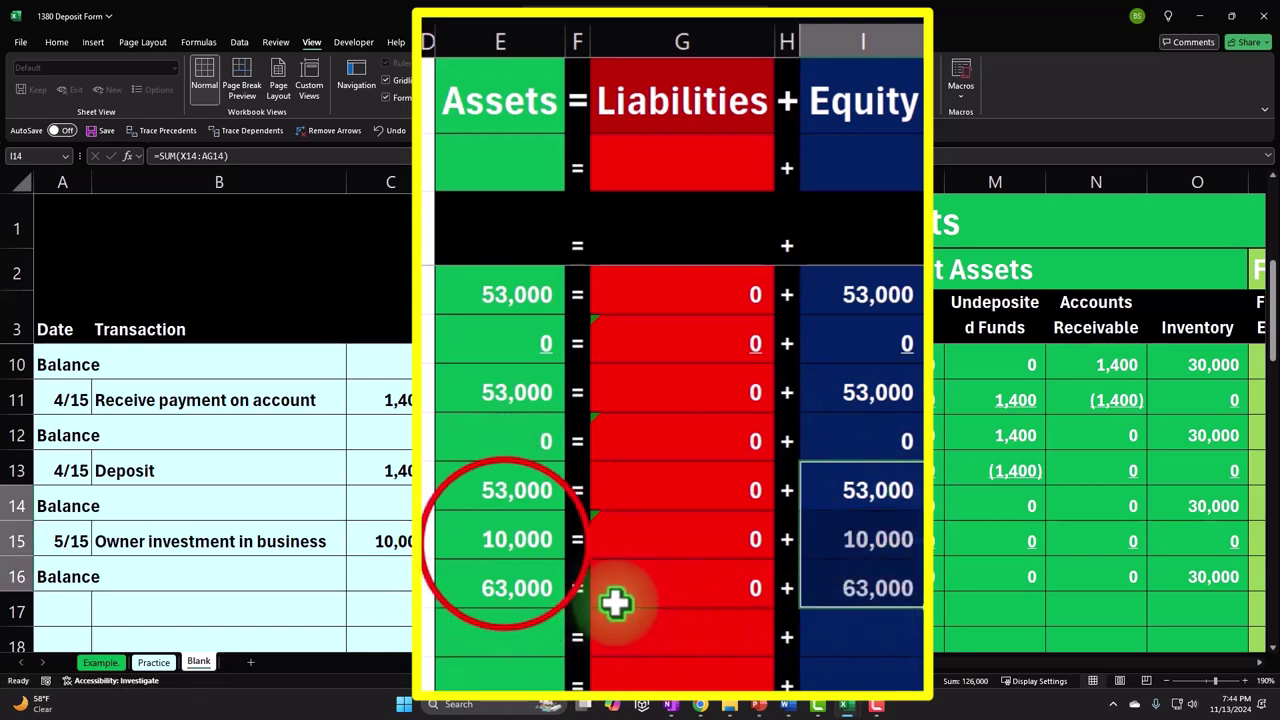
pyautogui.click(503, 543)
pyautogui.click(900, 541)
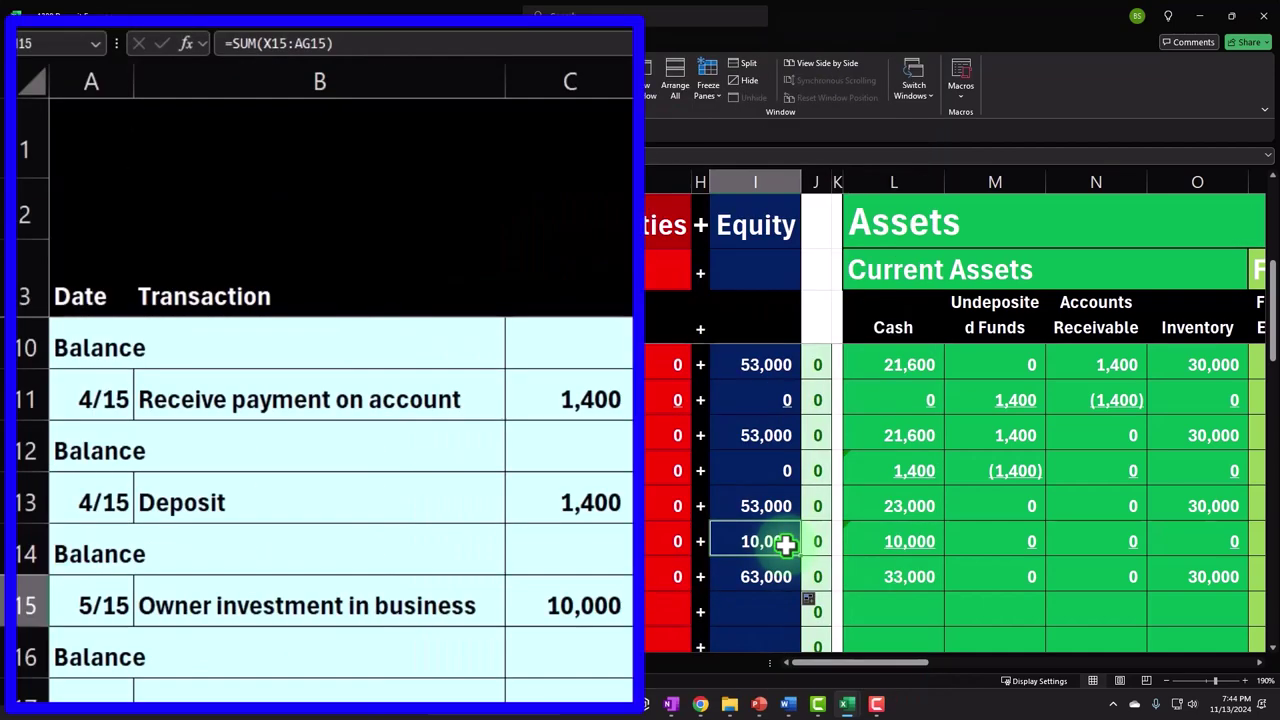
# Enter the date 6/20 in A17.
pyautogui.click(334, 646)
pyautogui.scroll(-1, 137, 590)
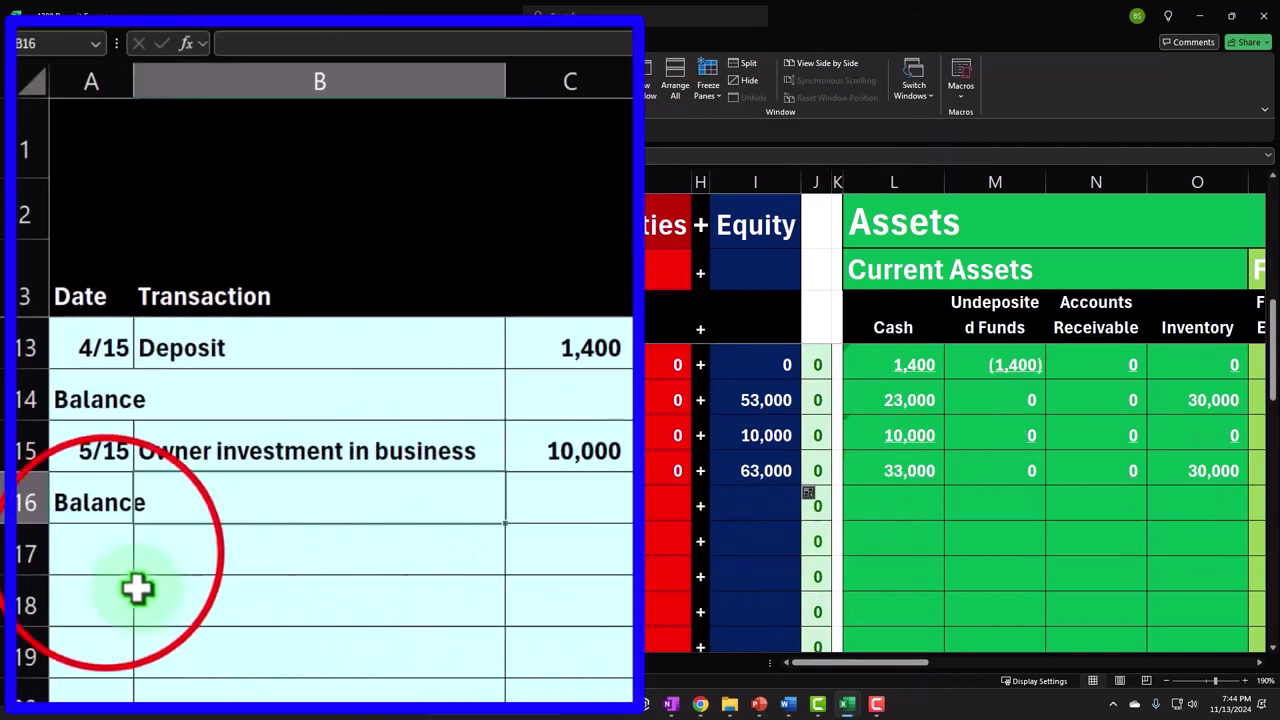
pyautogui.click(103, 554)
pyautogui.write('6')
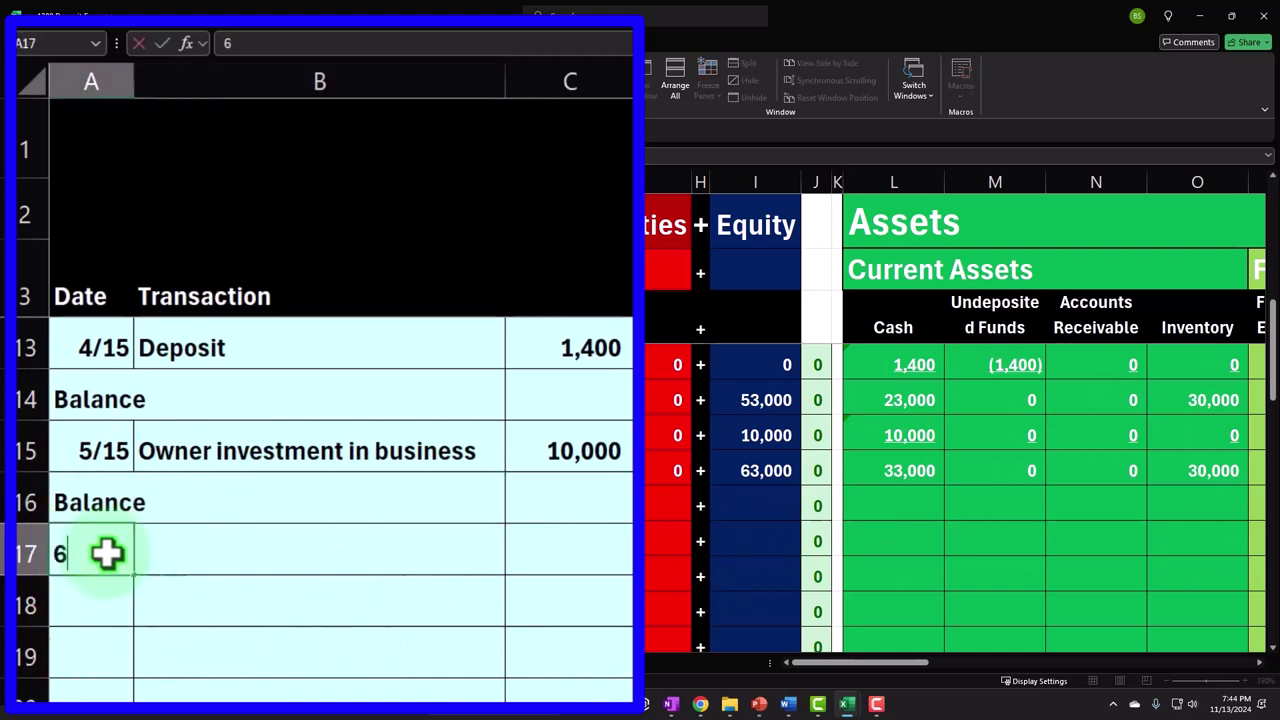
pyautogui.write('/20')
pyautogui.press('Tab')
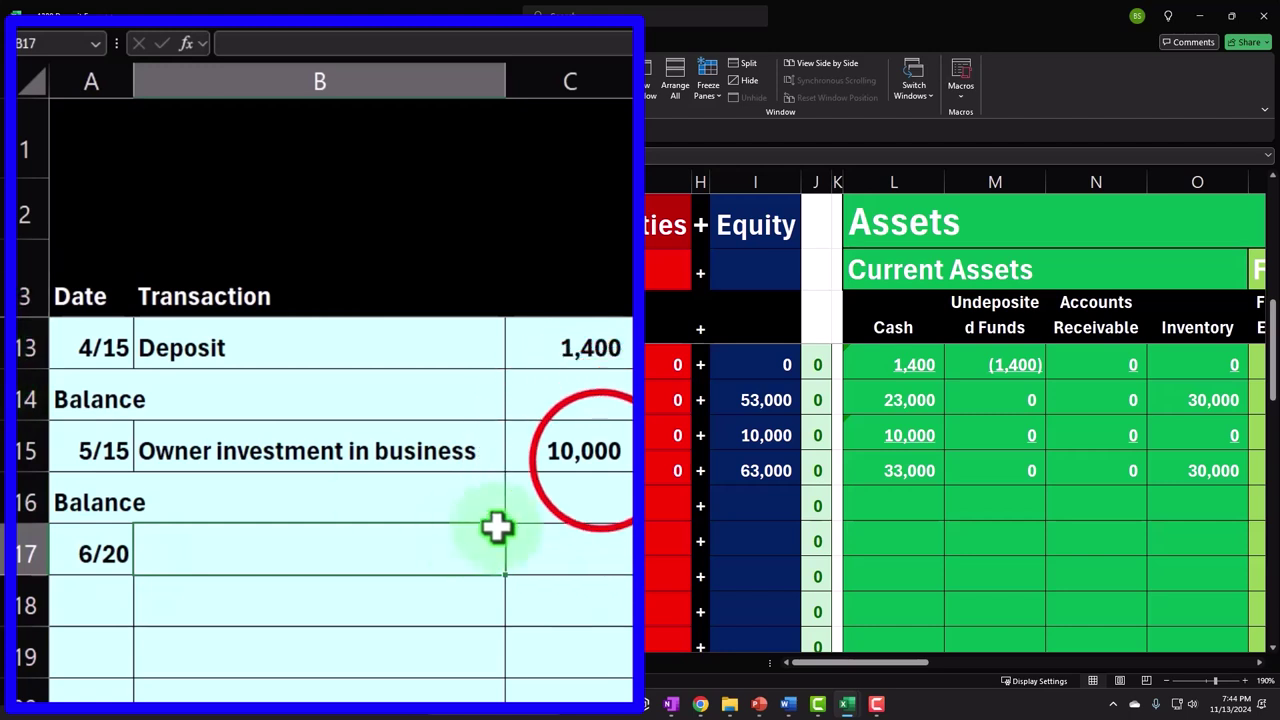
# Enter the description 'Deposit from loan taken out' with amount 20000 in row 17.
pyautogui.click(600, 458)
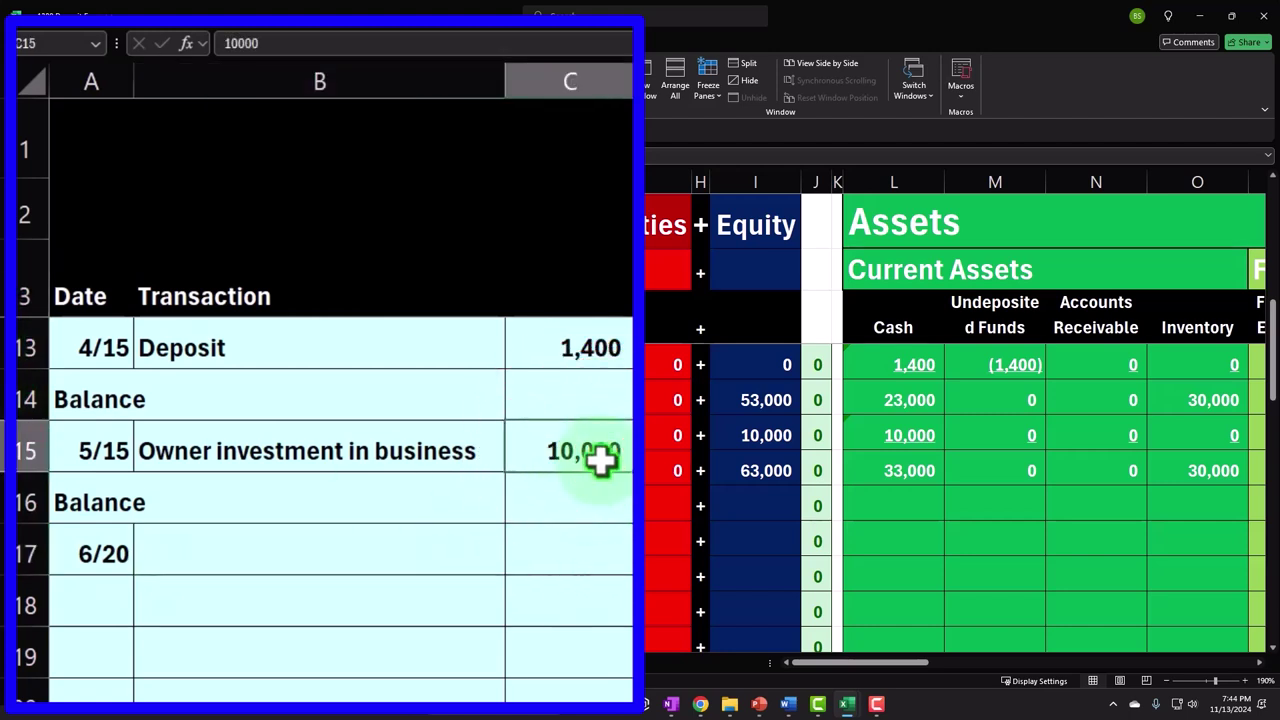
pyautogui.click(273, 570)
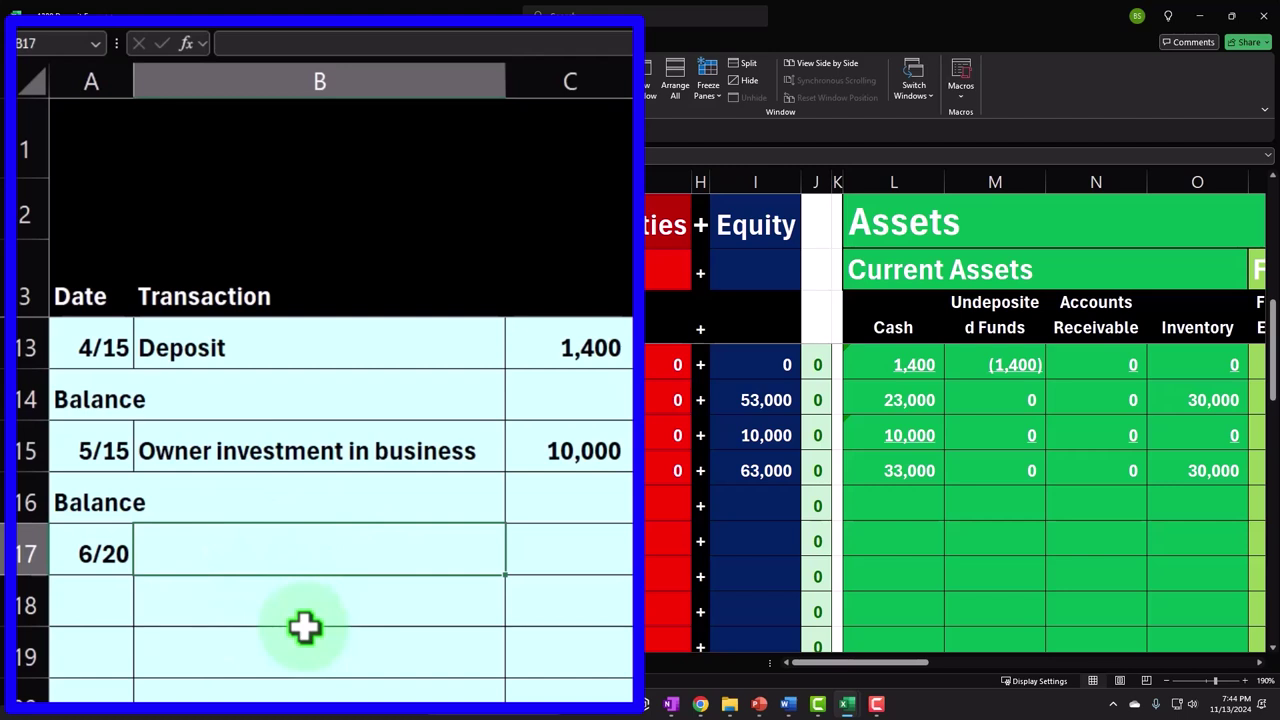
pyautogui.write('D')
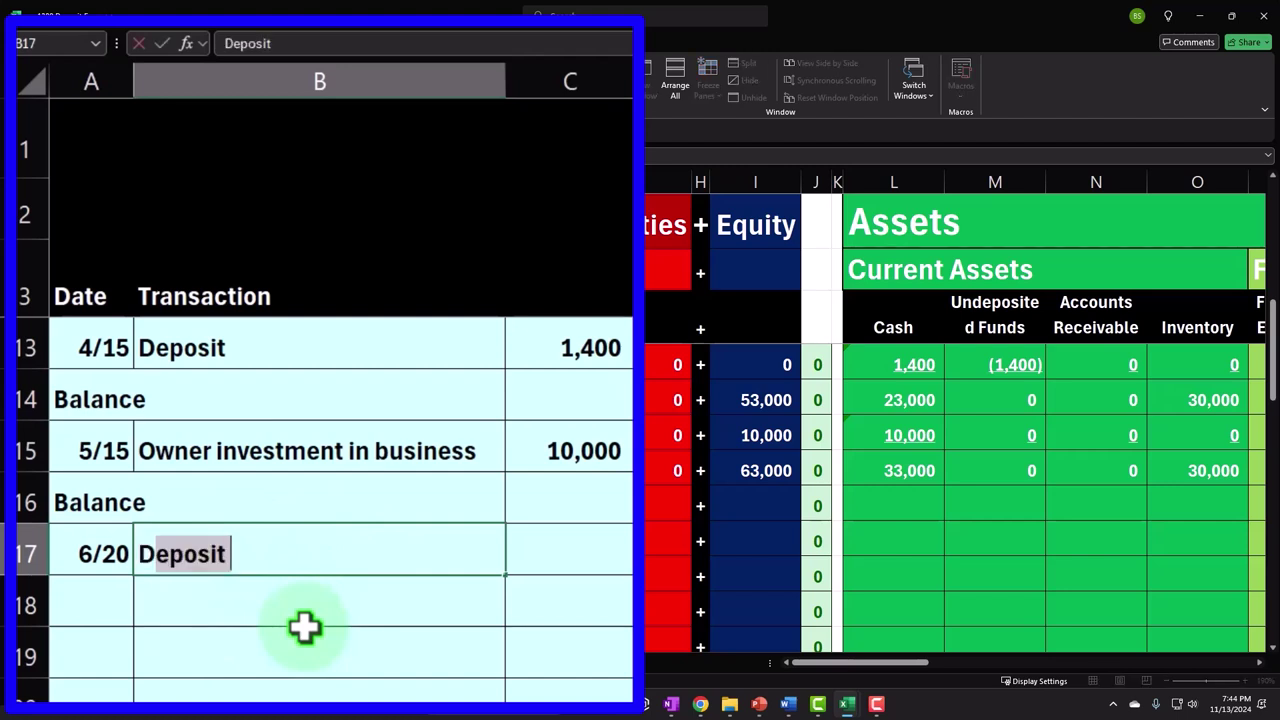
pyautogui.press('BackSpace')
pyautogui.press('BackSpace')
pyautogui.write('Deposit')
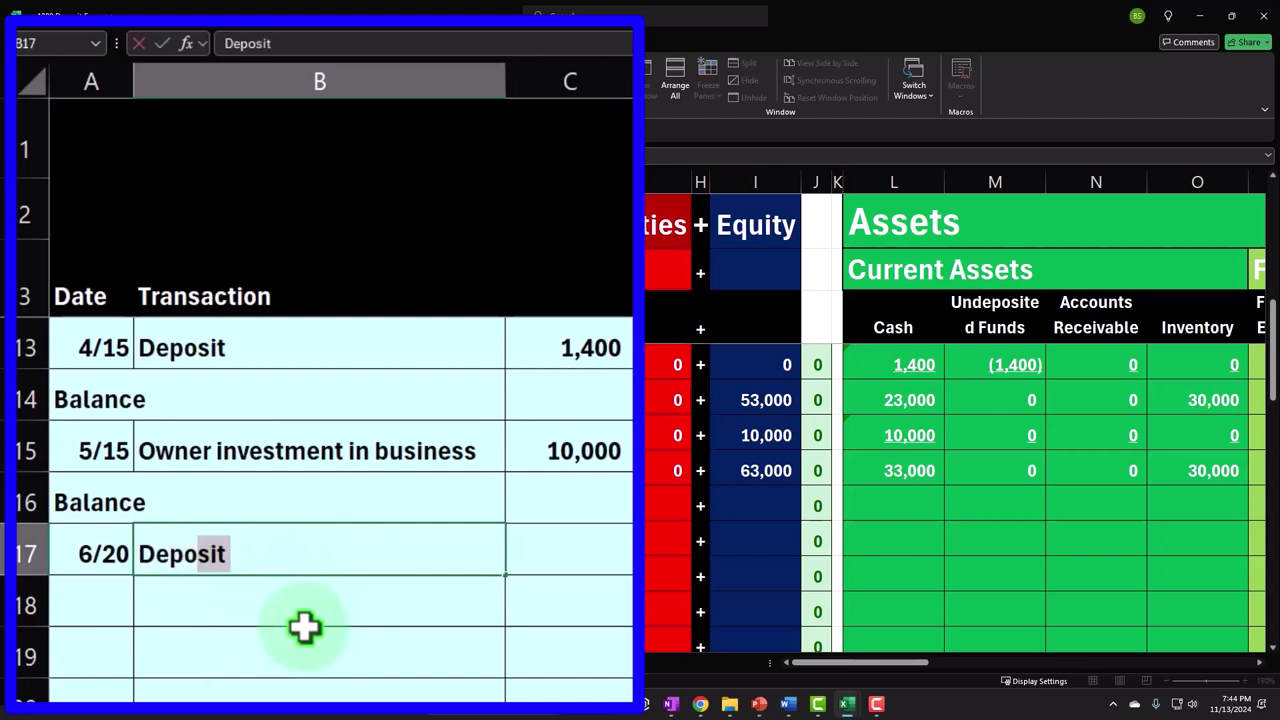
pyautogui.write(' f')
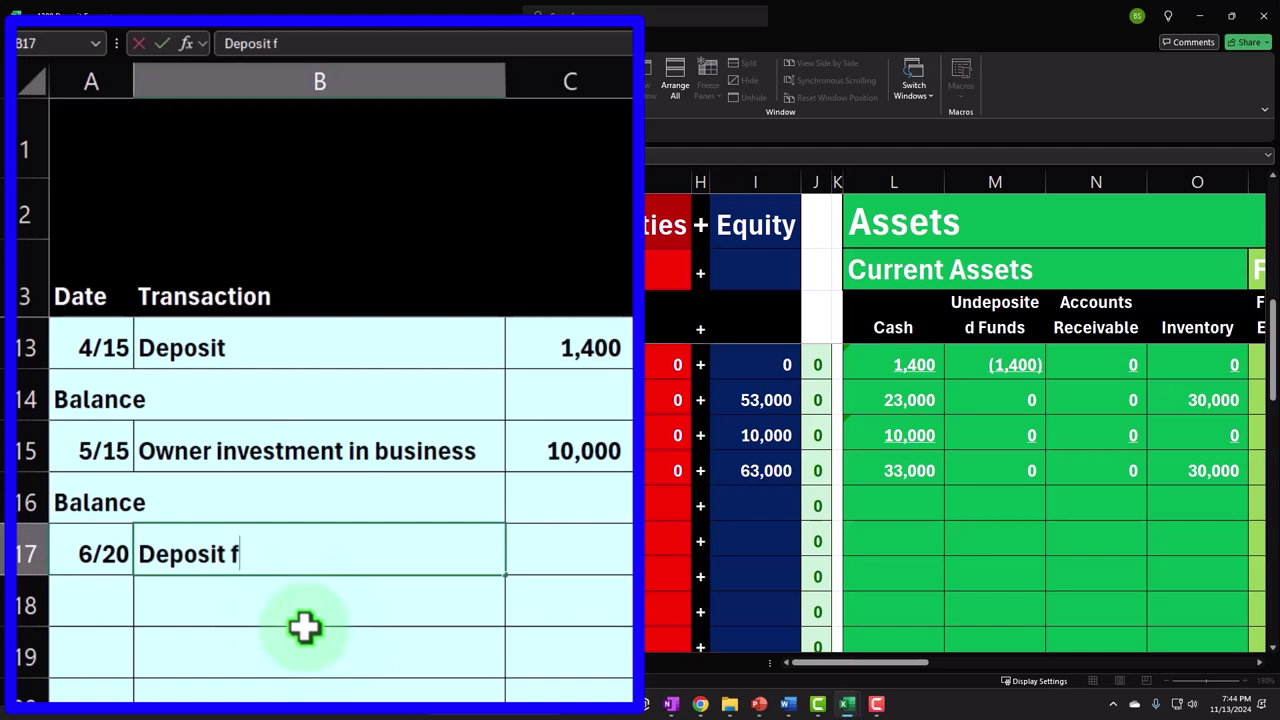
pyautogui.write('rom loan')
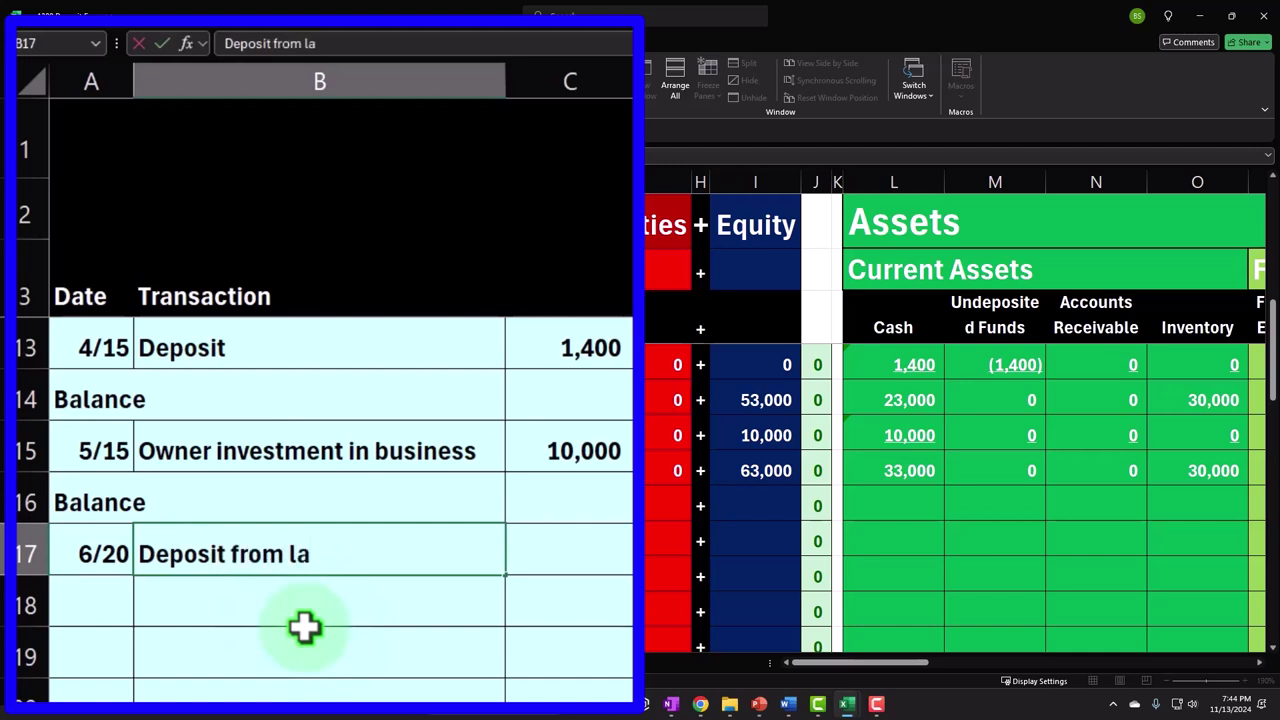
pyautogui.write(' taken o')
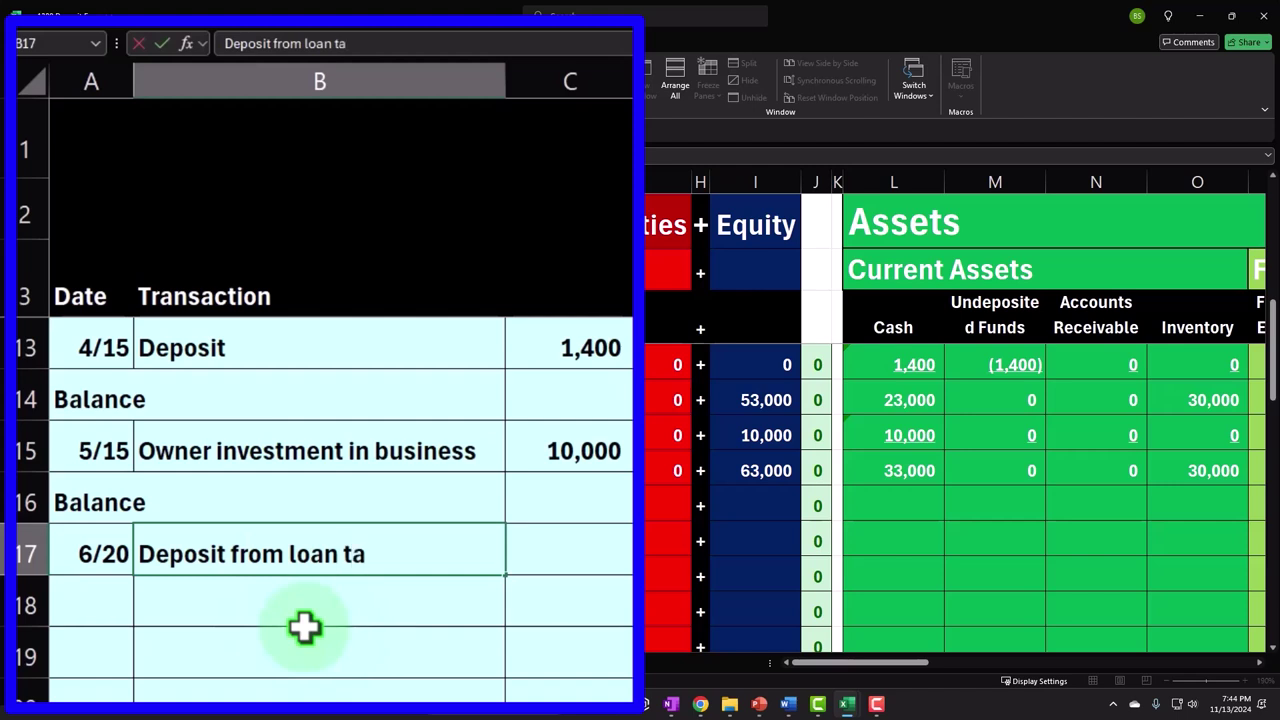
pyautogui.write('ut')
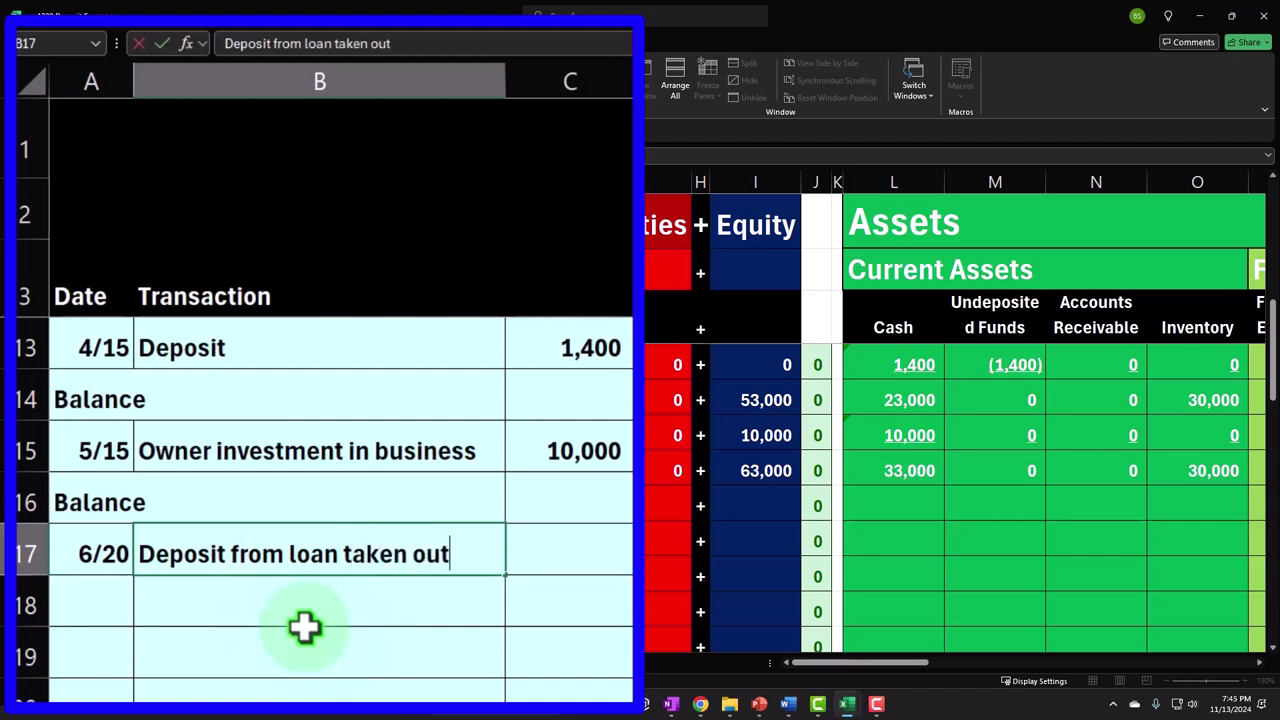
pyautogui.press('Tab')
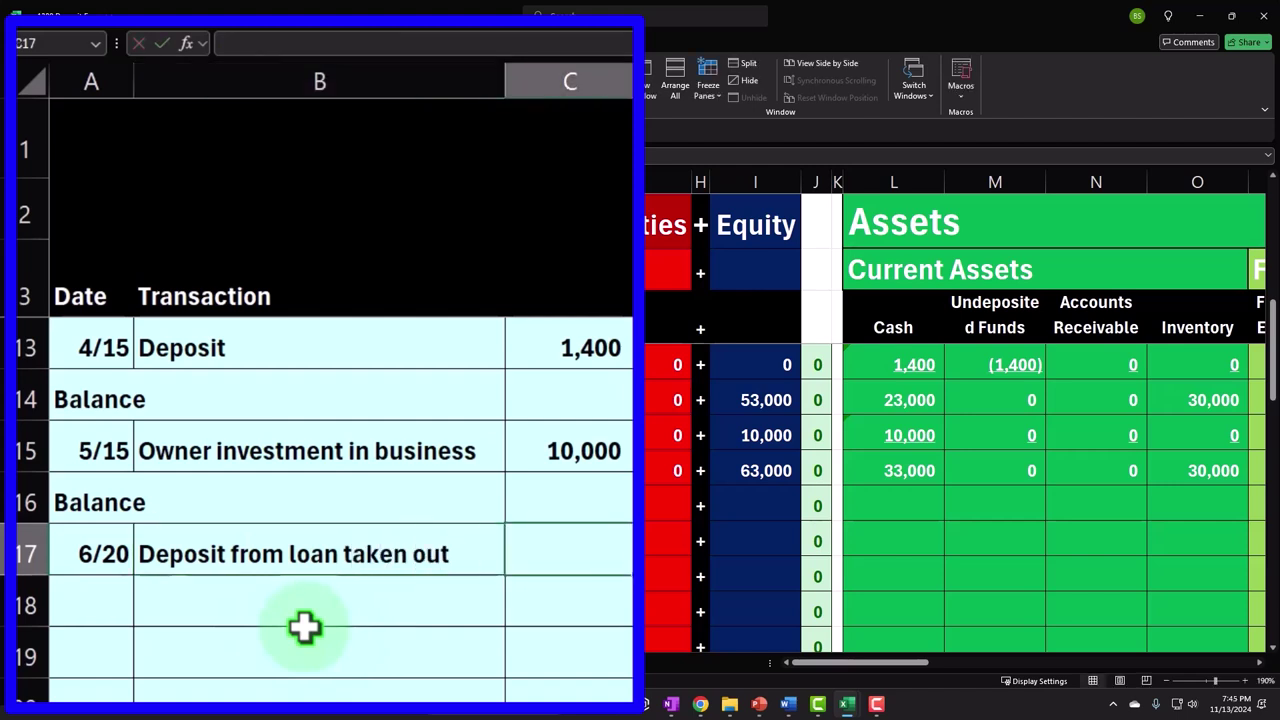
pyautogui.write('20000')
pyautogui.press('Return')
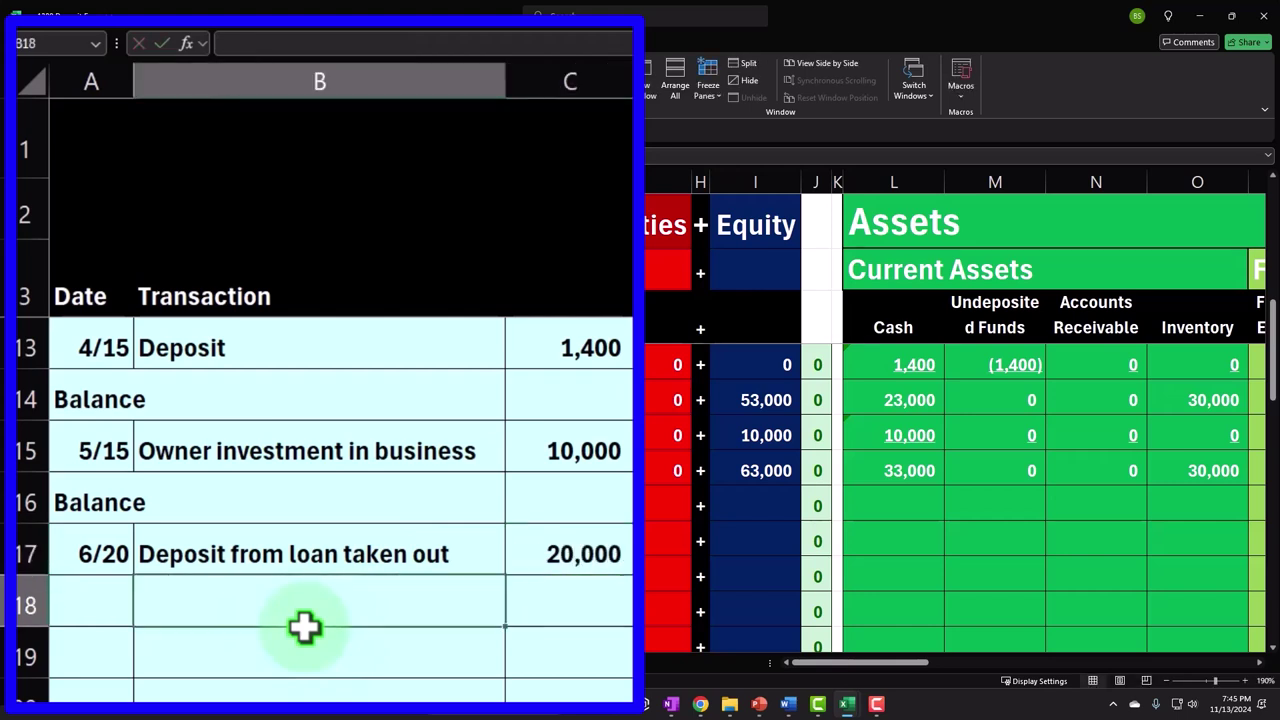
pyautogui.press('Up')
pyautogui.press('Right')
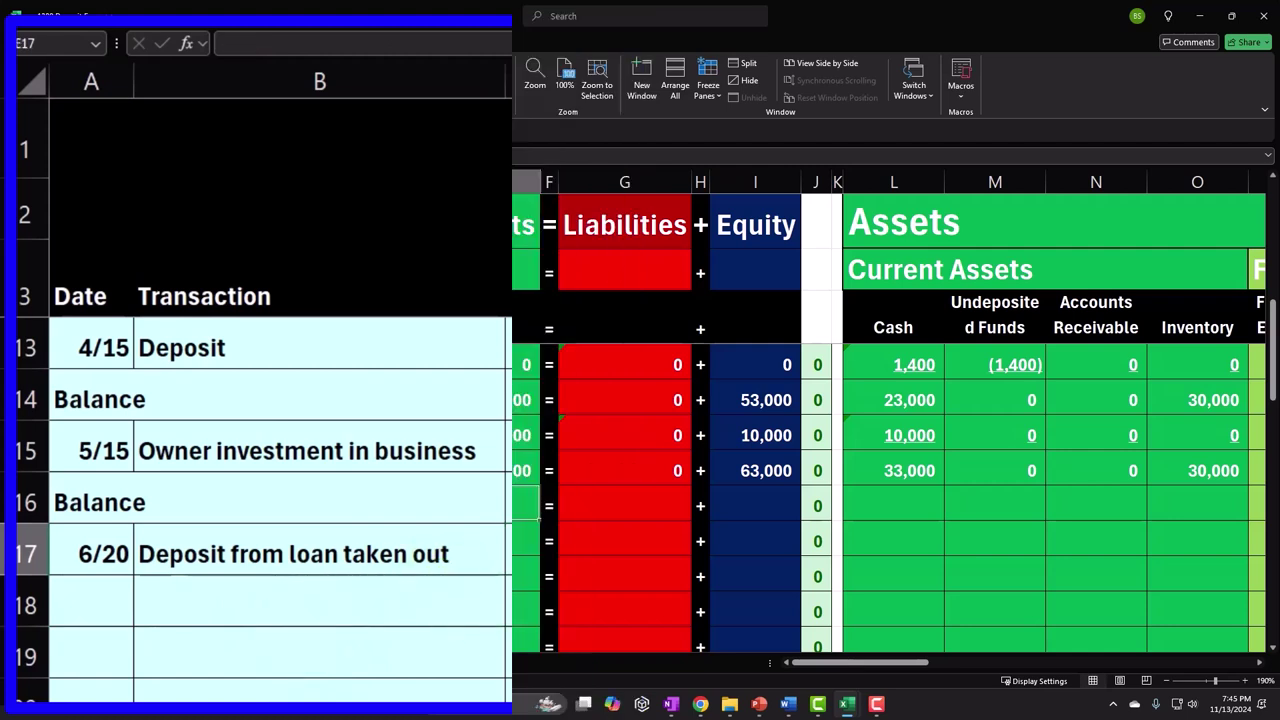
pyautogui.press('Right')
pyautogui.press('Right')
pyautogui.press('Right')
pyautogui.press('Right')
pyautogui.press('Right')
pyautogui.press('Right')
pyautogui.press('Right')
pyautogui.press('Right')
pyautogui.press('Right')
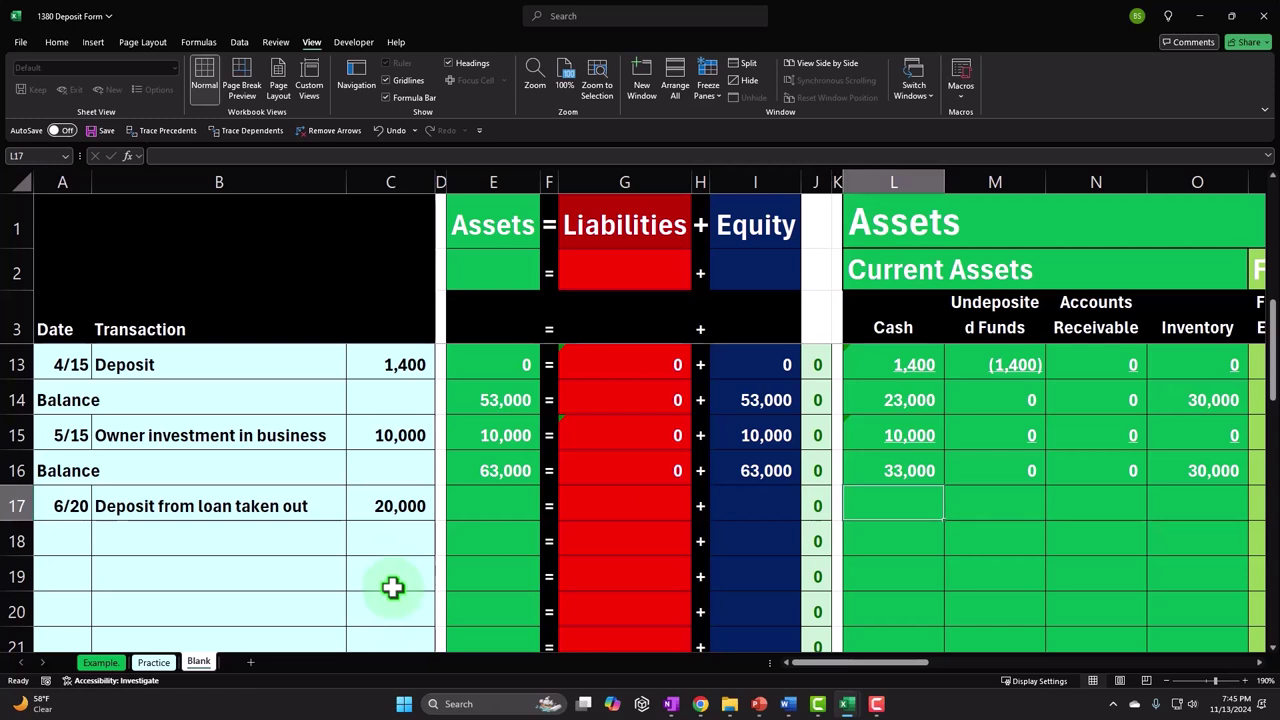
# Enter =C17 in the Cash cell L17 so it shows the 20,000 deposit.
pyautogui.write('=')
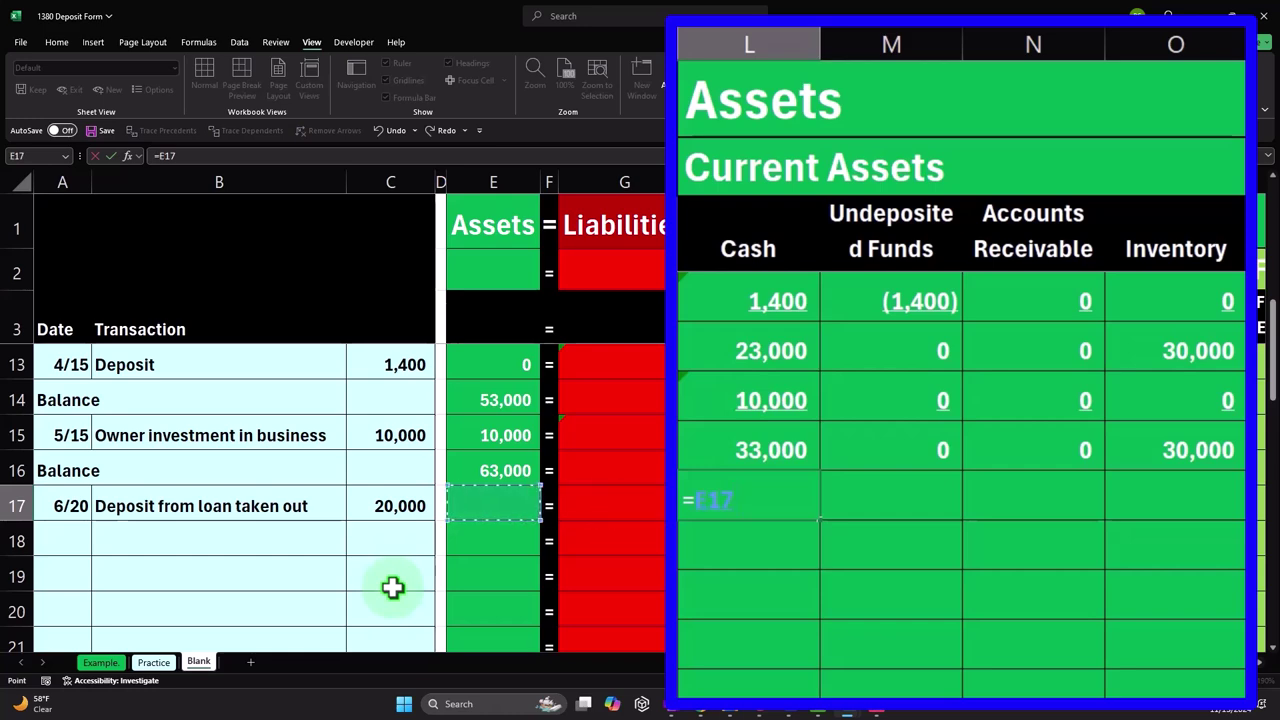
pyautogui.hotkey('ctrl', 'Return')
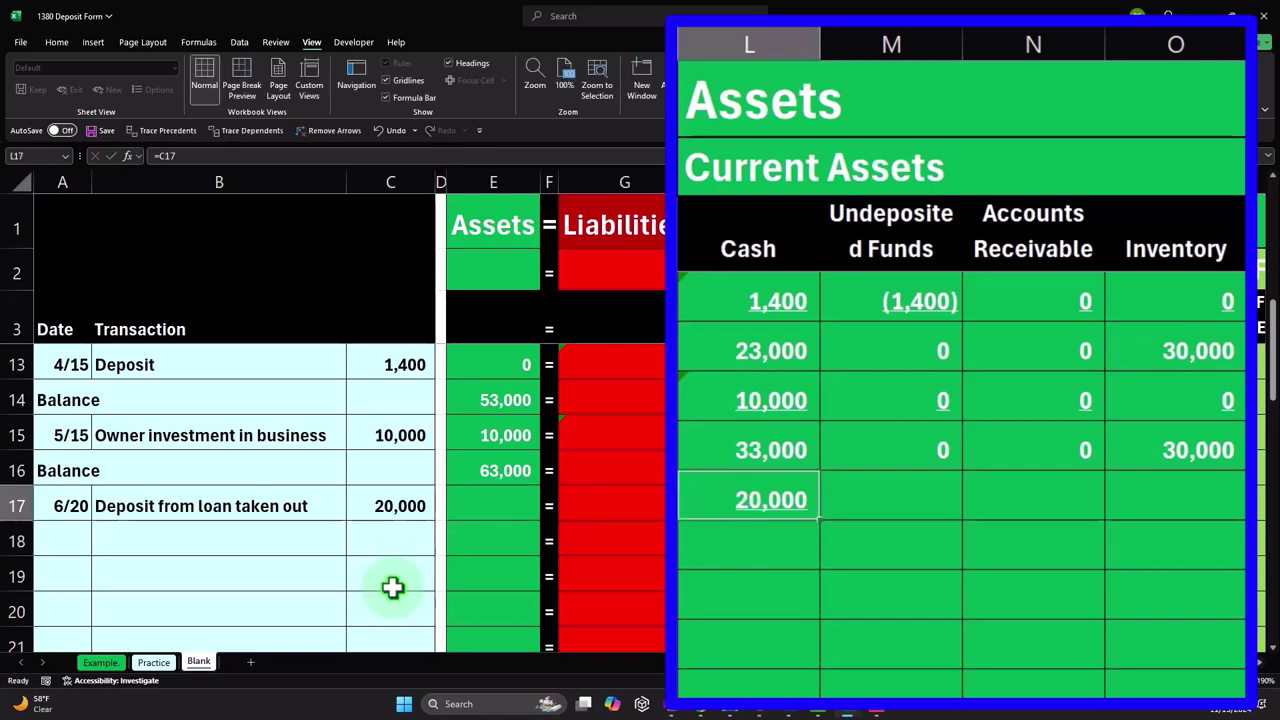
pyautogui.press('Right')
pyautogui.press('Right')
pyautogui.press('Right')
pyautogui.press('Right')
pyautogui.press('Right')
pyautogui.press('Right')
pyautogui.press('Right')
pyautogui.press('Right')
pyautogui.press('Right')
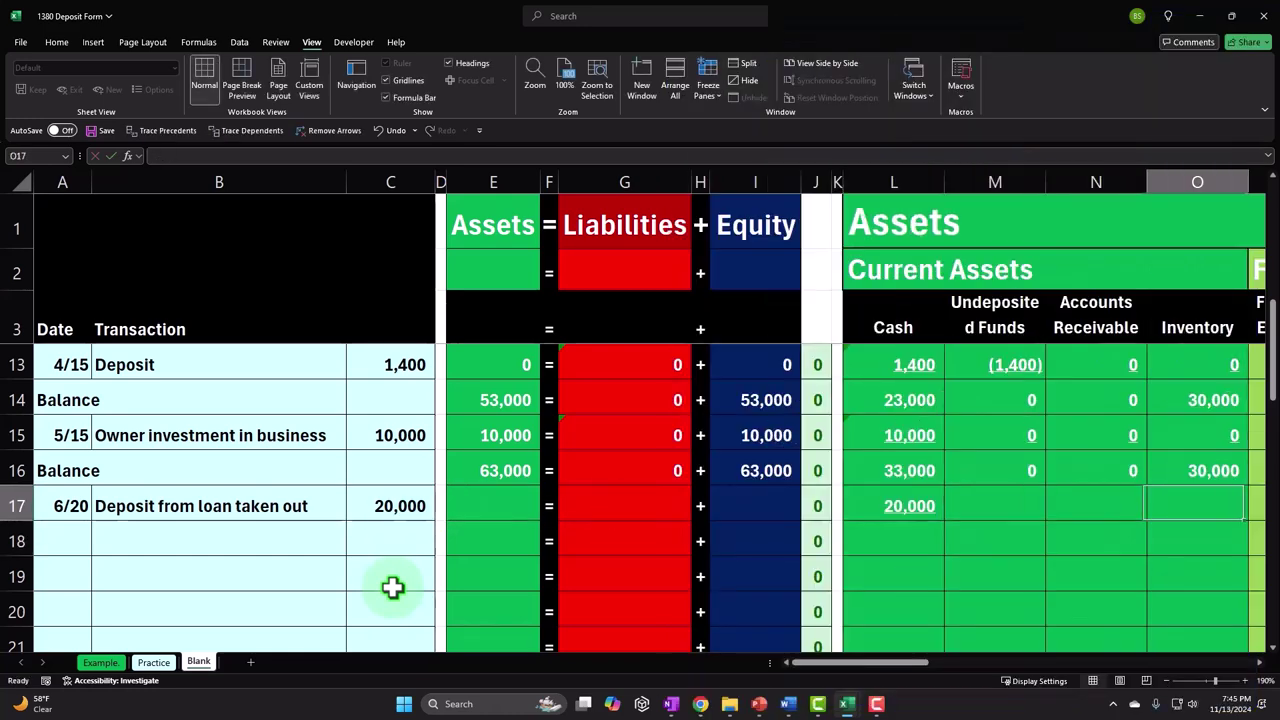
pyautogui.press('Right')
pyautogui.press('Right')
pyautogui.press('Right')
pyautogui.press('Right')
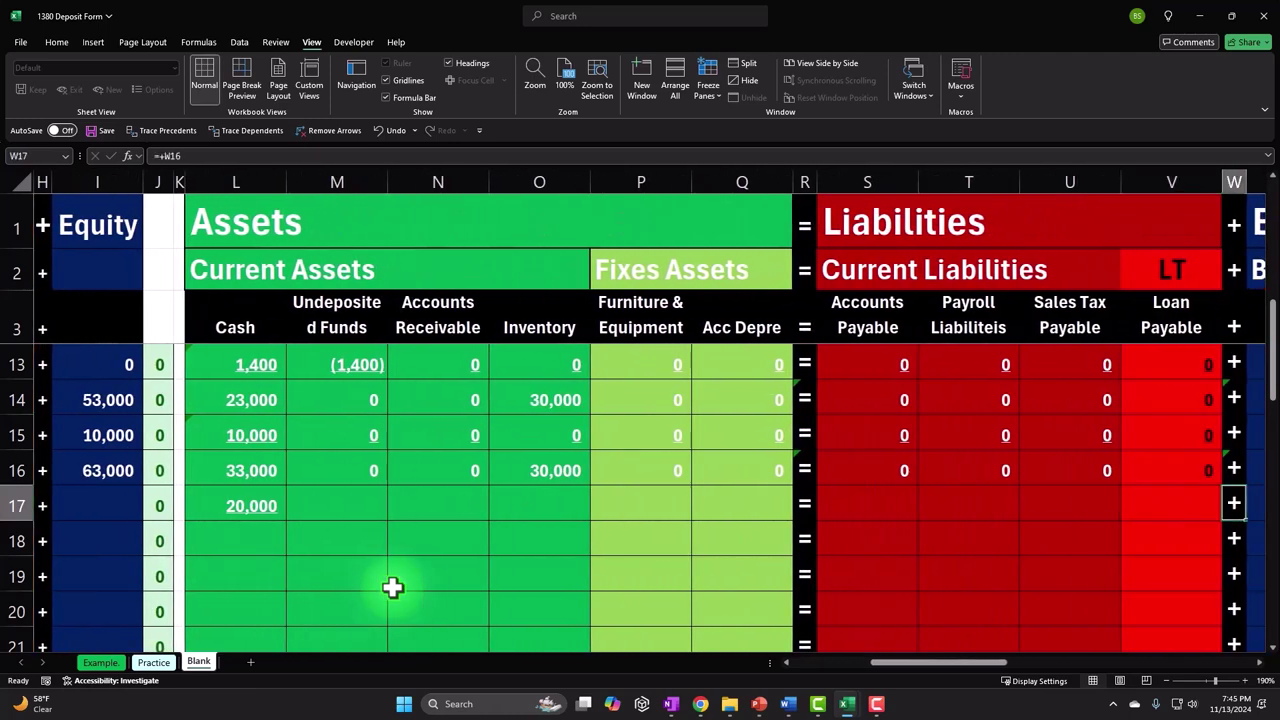
pyautogui.press('Left')
pyautogui.press('Left')
pyautogui.press('Left')
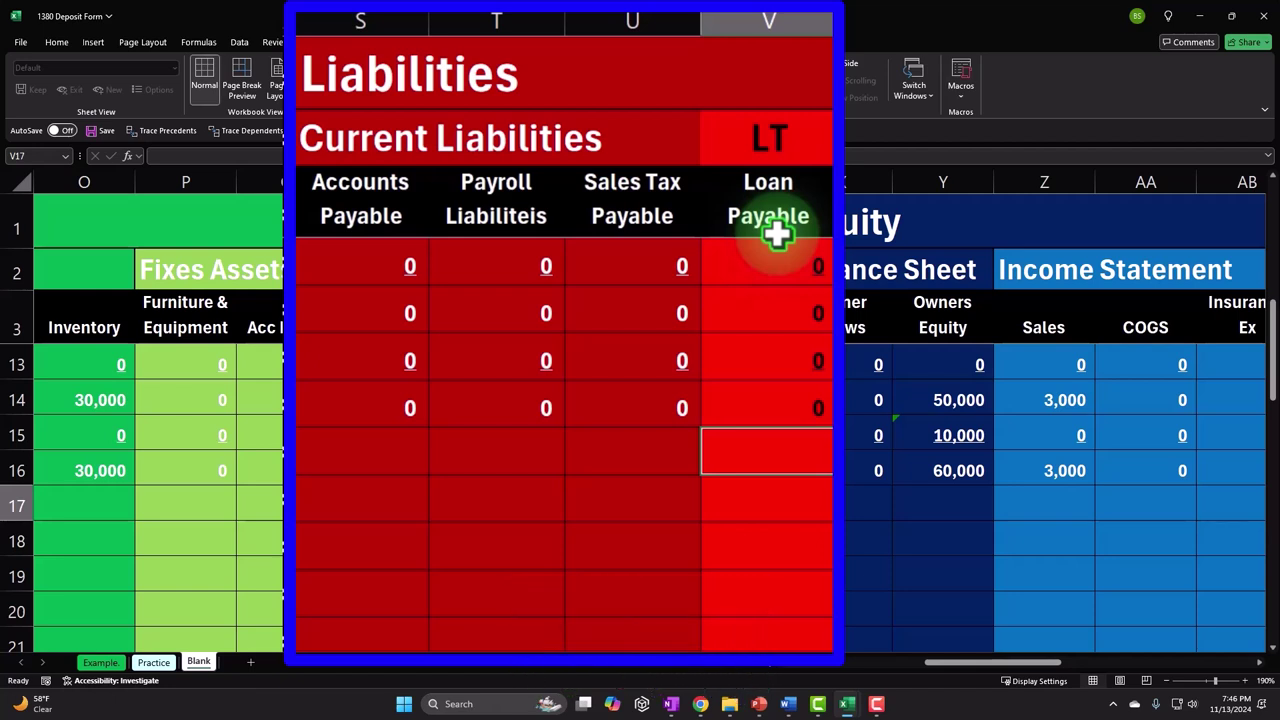
# Enter =C17 in Loan Payable cell V17 to post the 20,000.
pyautogui.write('=')
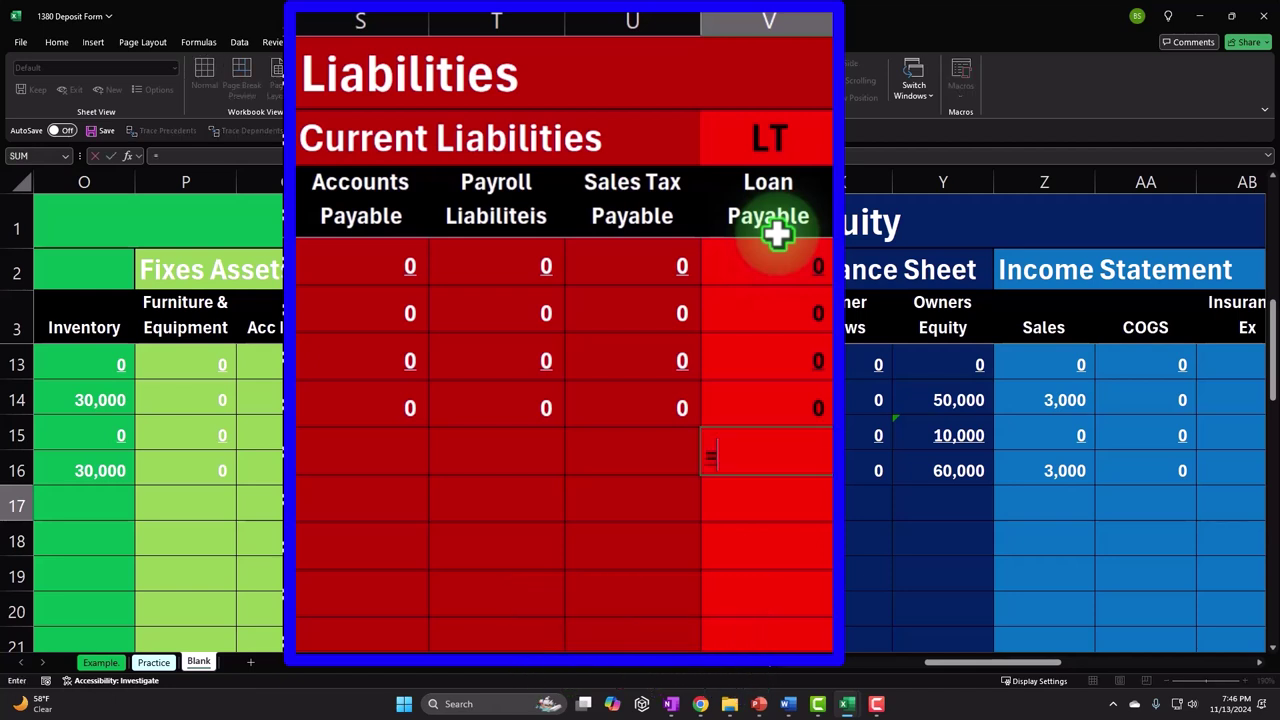
pyautogui.press('Left')
pyautogui.press('Home')
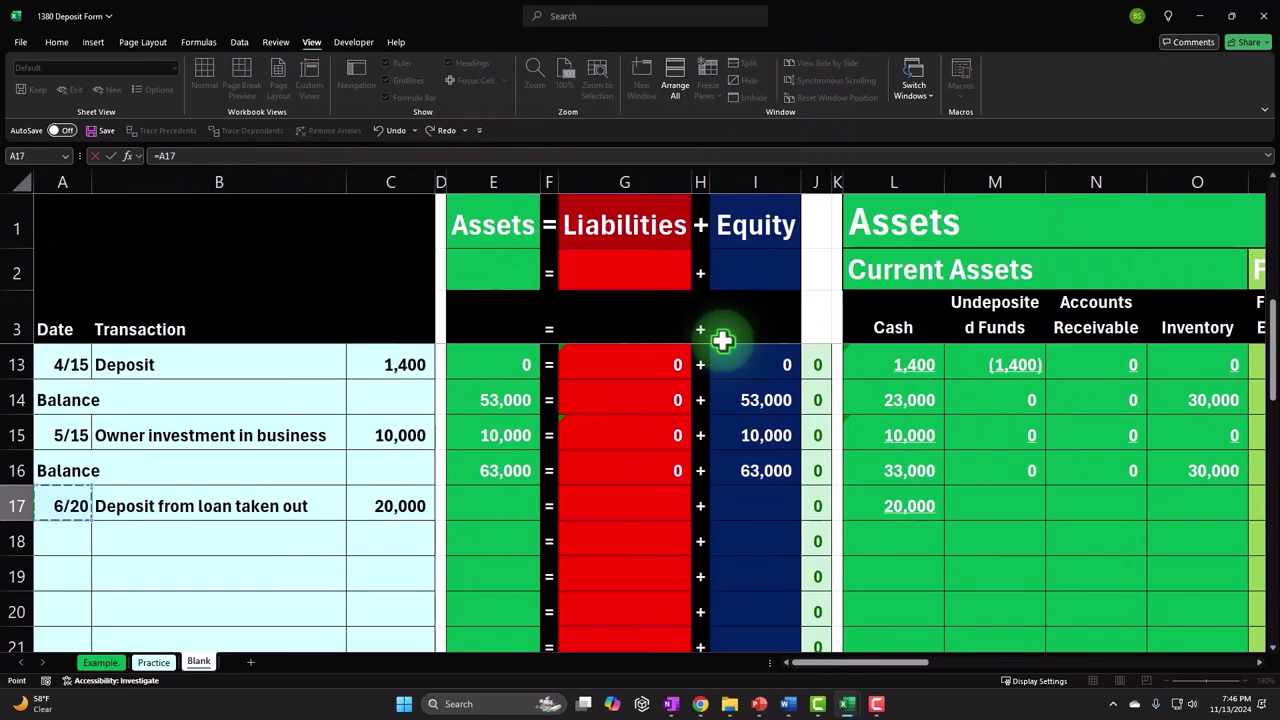
pyautogui.press('Return')
# Fill every other account column in row 17, M17 through AG17, with 0.
pyautogui.press('Left')
pyautogui.press('Left')
pyautogui.press('Left')
pyautogui.press('Left')
pyautogui.press('Left')
pyautogui.press('Left')
pyautogui.press('Left')
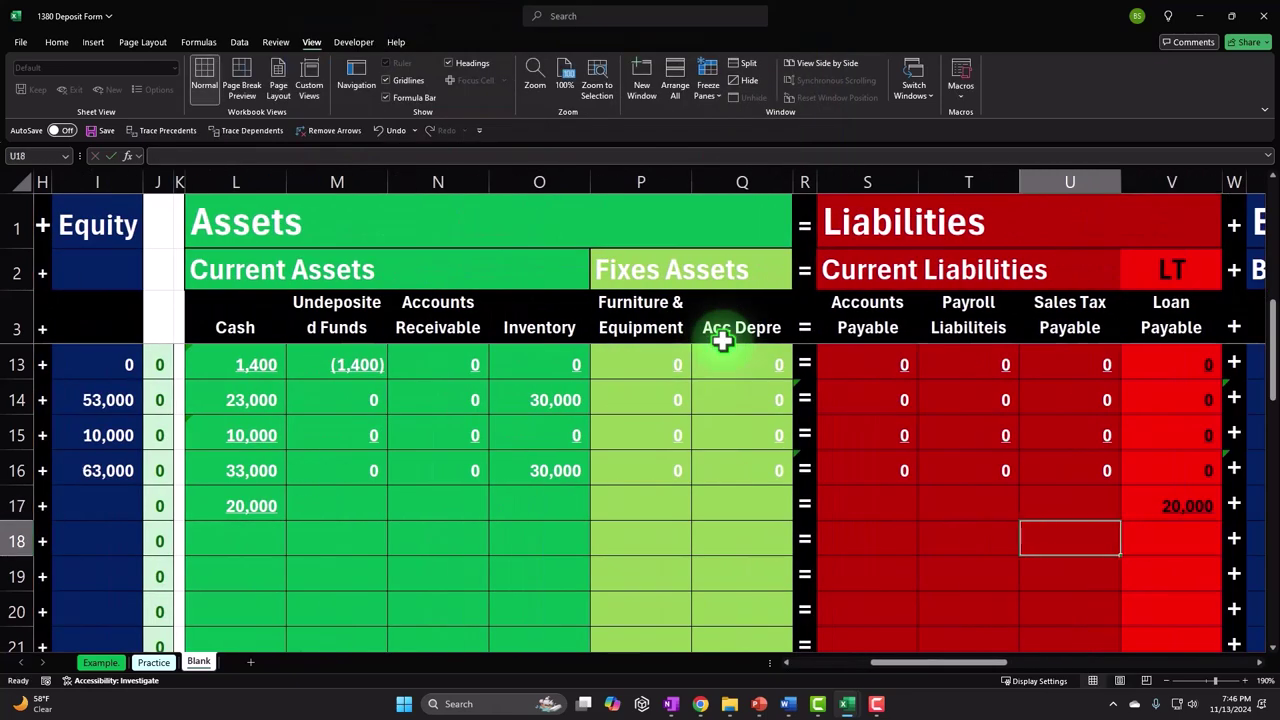
pyautogui.press('Left')
pyautogui.press('Left')
pyautogui.press('Left')
pyautogui.press('Up')
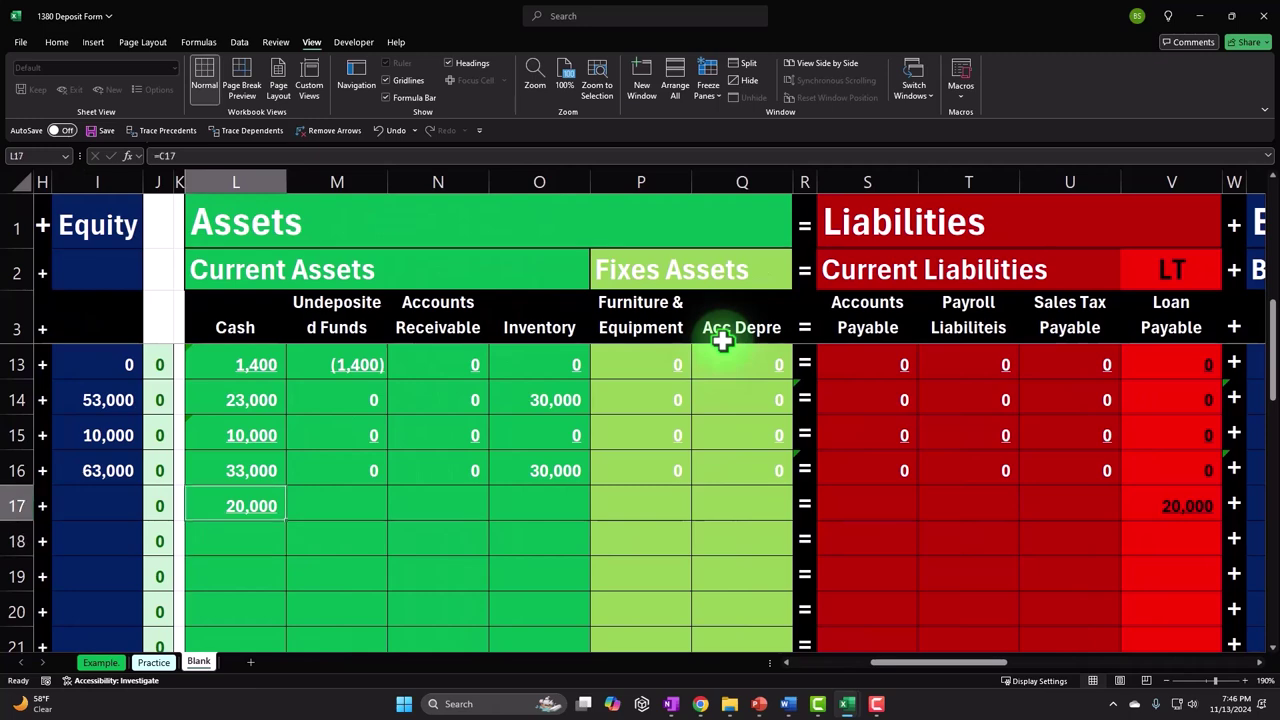
pyautogui.press('Right')
pyautogui.write('0')
pyautogui.press('Tab')
pyautogui.write('0')
pyautogui.press('Tab')
pyautogui.write('0')
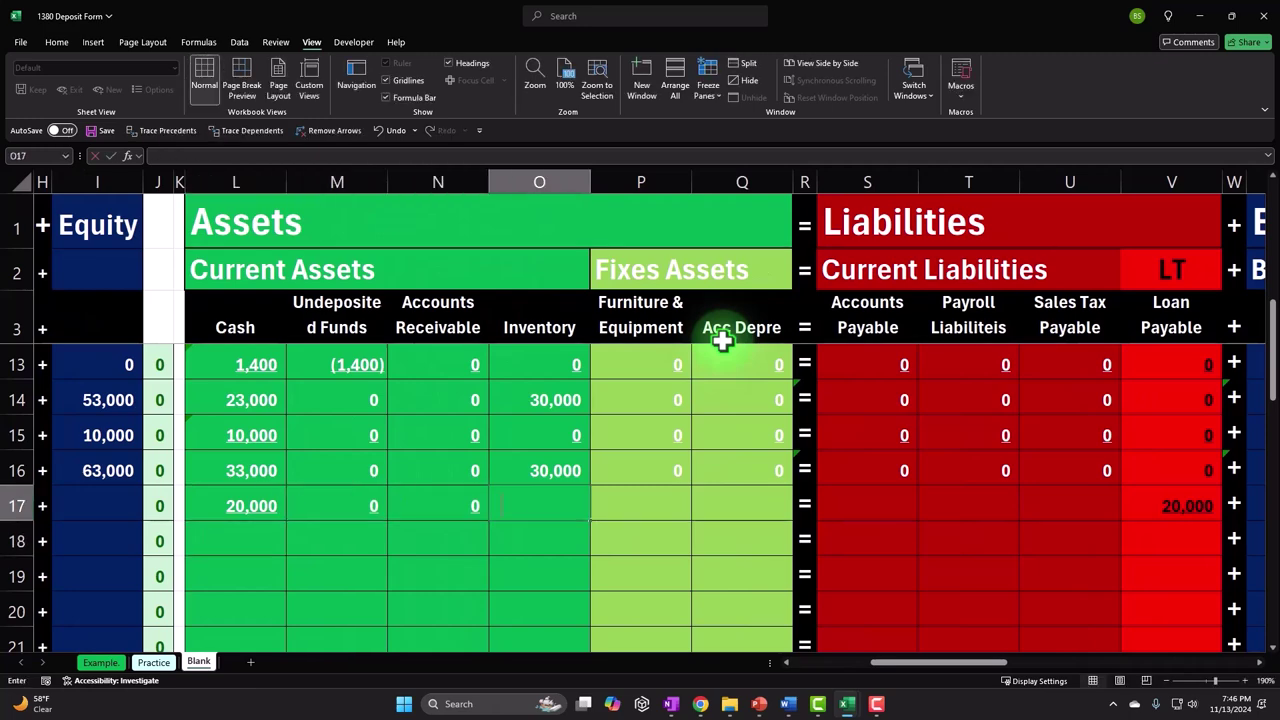
pyautogui.press('Tab')
pyautogui.write('0')
pyautogui.press('Tab')
pyautogui.write('0')
pyautogui.press('Tab')
pyautogui.press('Tab')
pyautogui.write('0')
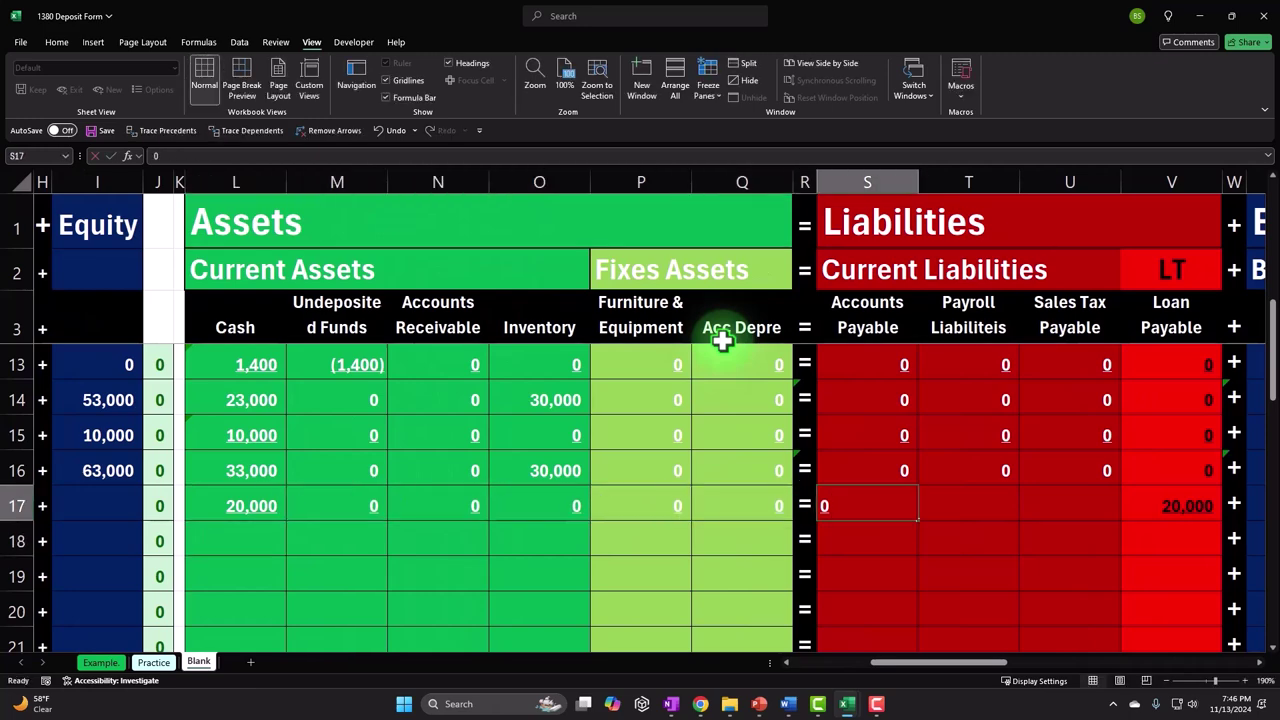
pyautogui.press('Tab')
pyautogui.write('0')
pyautogui.press('Tab')
pyautogui.write('0')
pyautogui.press('Tab')
pyautogui.press('Tab')
pyautogui.press('Tab')
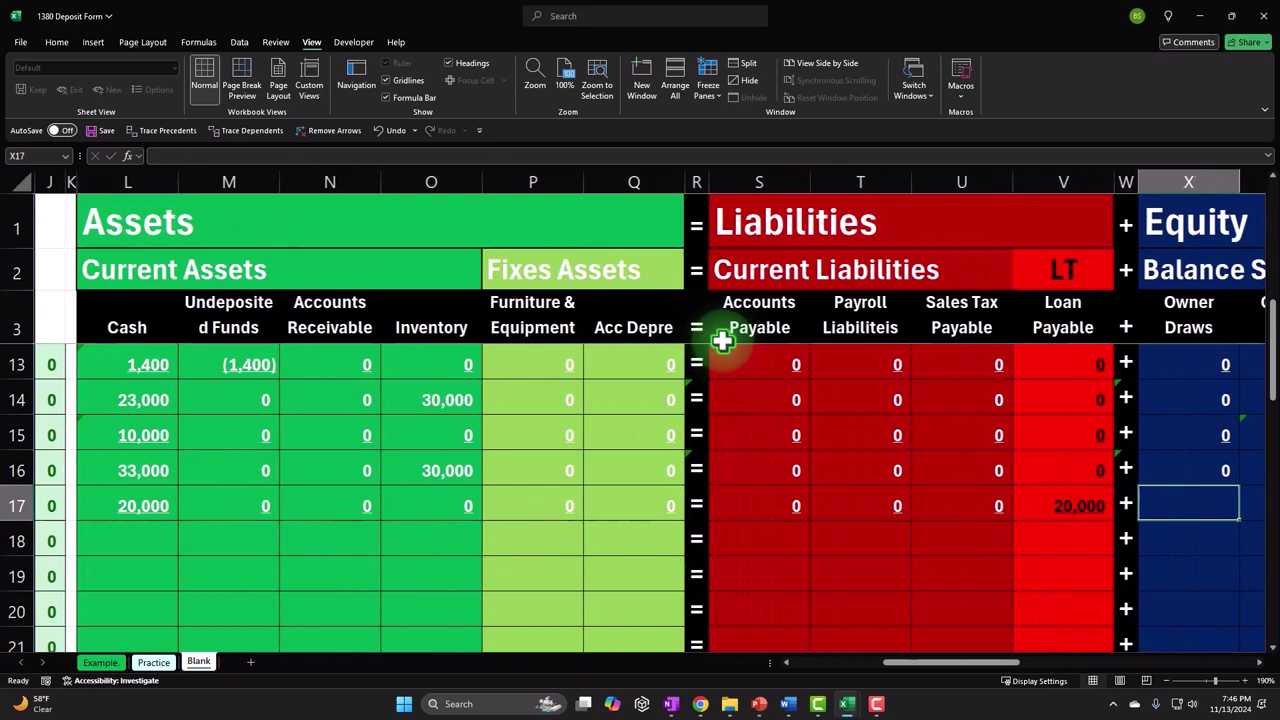
pyautogui.write('0')
pyautogui.press('Tab')
pyautogui.write('0')
pyautogui.press('Tab')
pyautogui.write('0')
pyautogui.press('Tab')
pyautogui.write('0')
pyautogui.press('Tab')
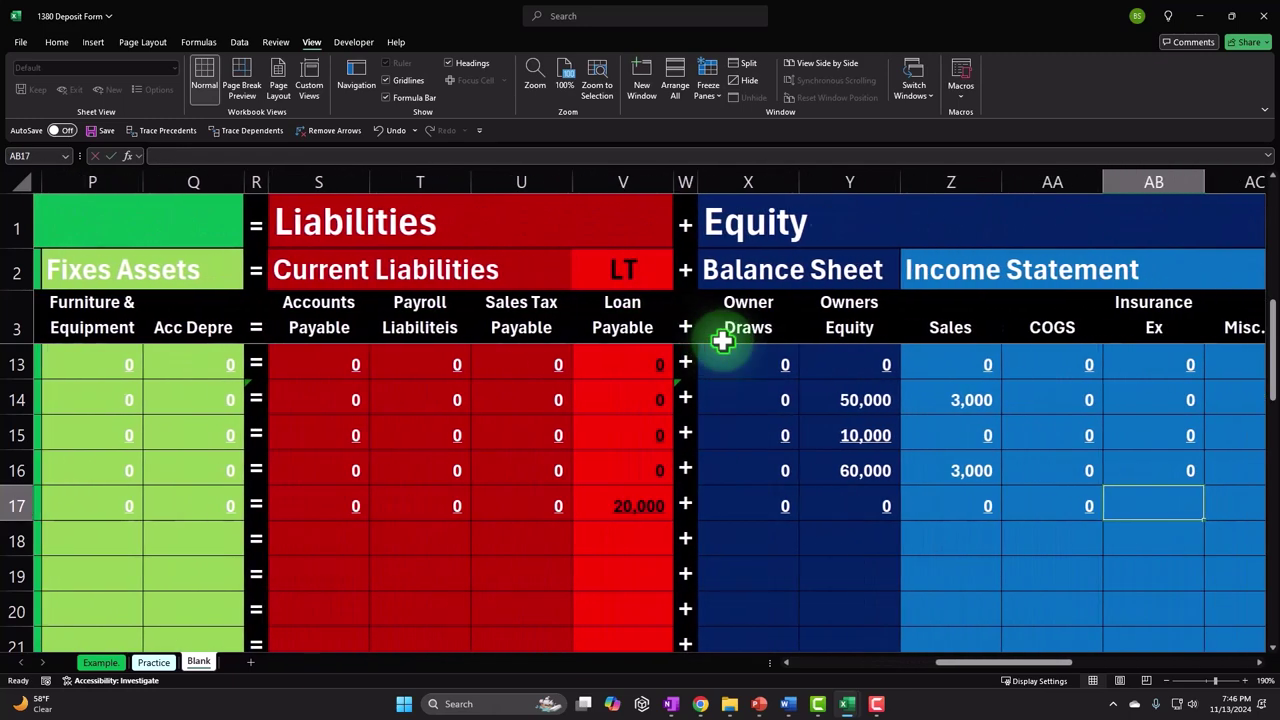
pyautogui.write('0')
pyautogui.press('Tab')
pyautogui.write('0')
pyautogui.press('Tab')
pyautogui.write('0')
pyautogui.press('Tab')
pyautogui.write('0')
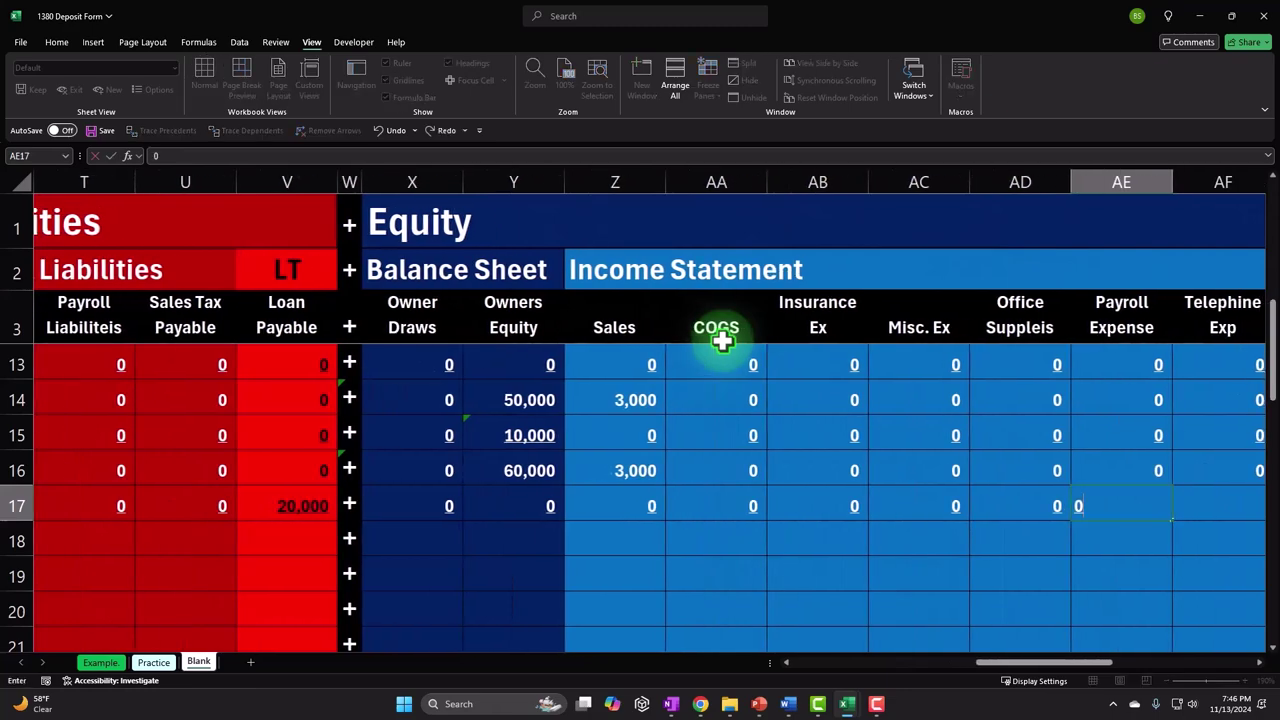
pyautogui.press('Tab')
pyautogui.write('0')
pyautogui.press('Tab')
pyautogui.write('0')
pyautogui.press('Tab')
pyautogui.press('Tab')
pyautogui.press('Tab')
pyautogui.press('Tab')
pyautogui.press('Tab')
pyautogui.press('Tab')
pyautogui.press('Tab')
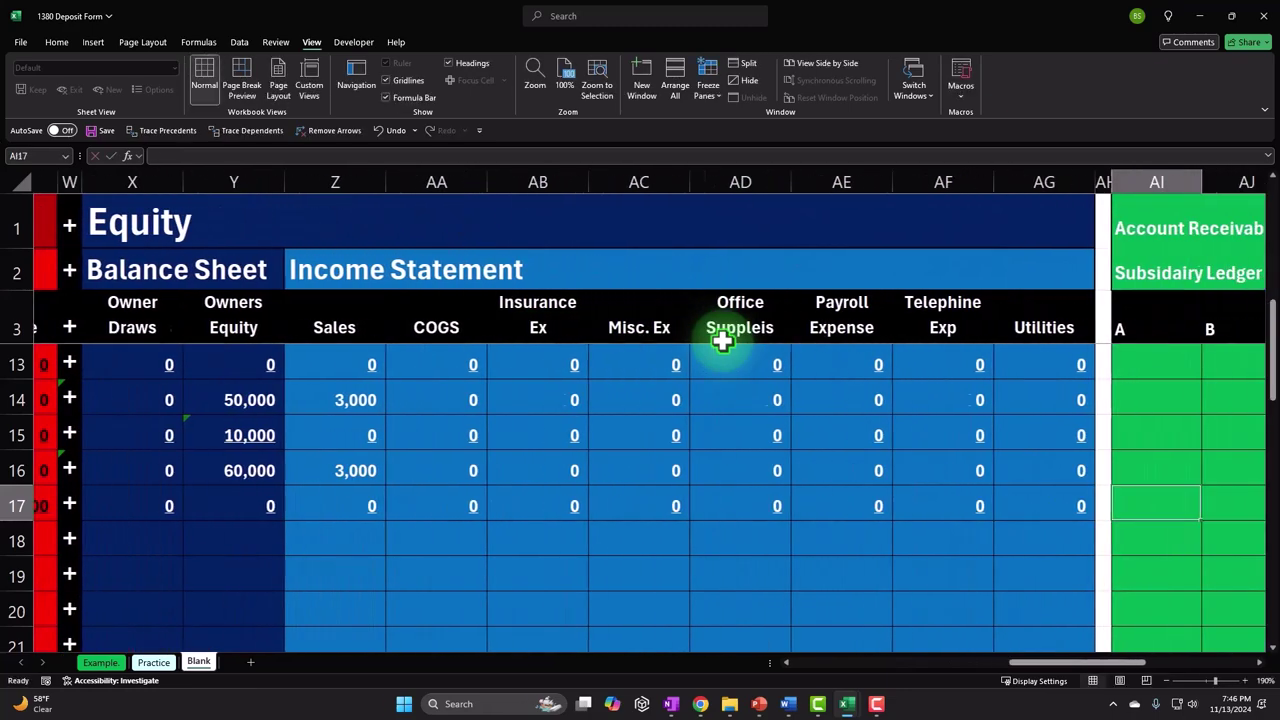
pyautogui.press('Left')
pyautogui.press('Home')
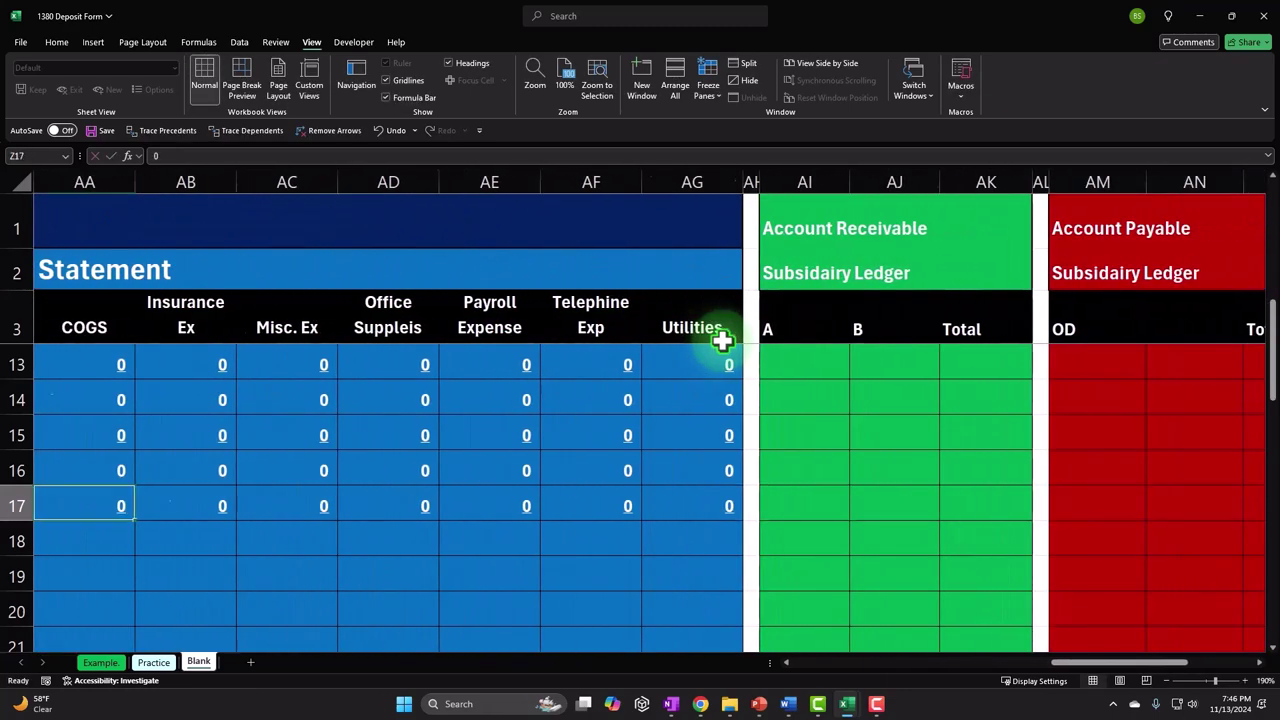
pyautogui.press('Down')
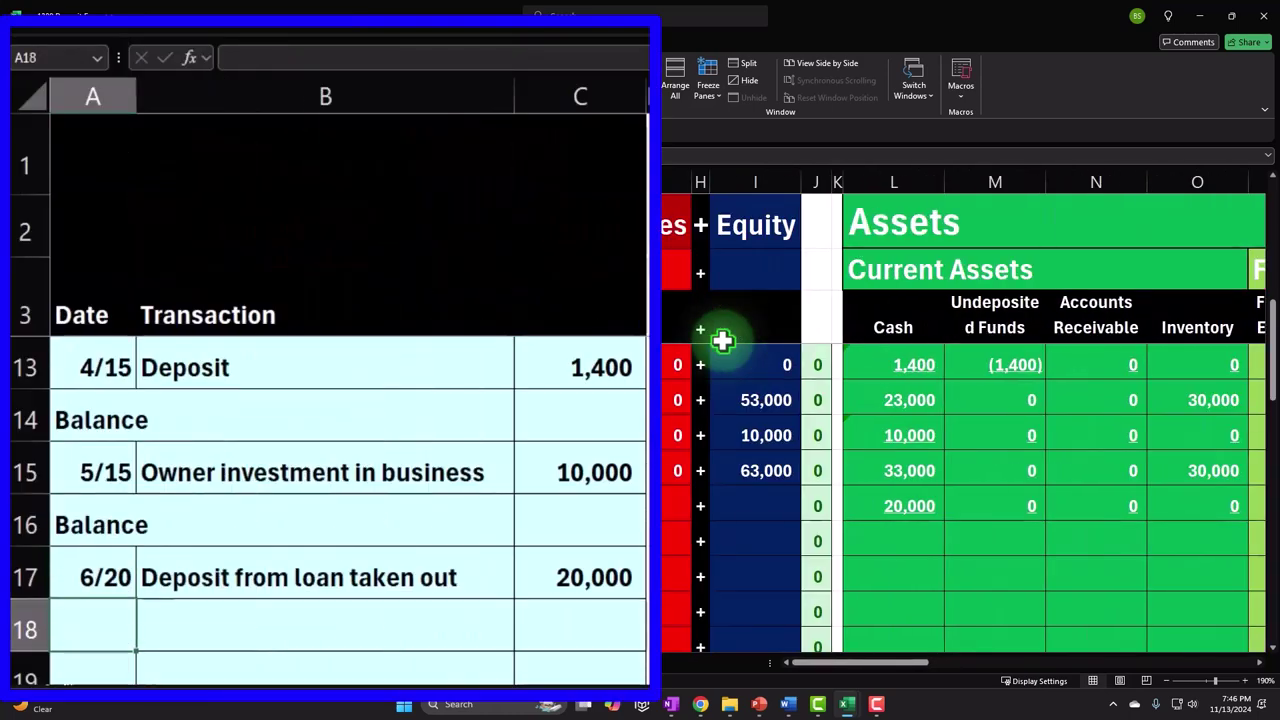
# Label A18 as Balance (=A16) and sum L16:L17 in L18 for Cash 53,000.
pyautogui.write('=')
pyautogui.press('Up')
pyautogui.press('Up')
pyautogui.press('Tab')
pyautogui.press('Tab')
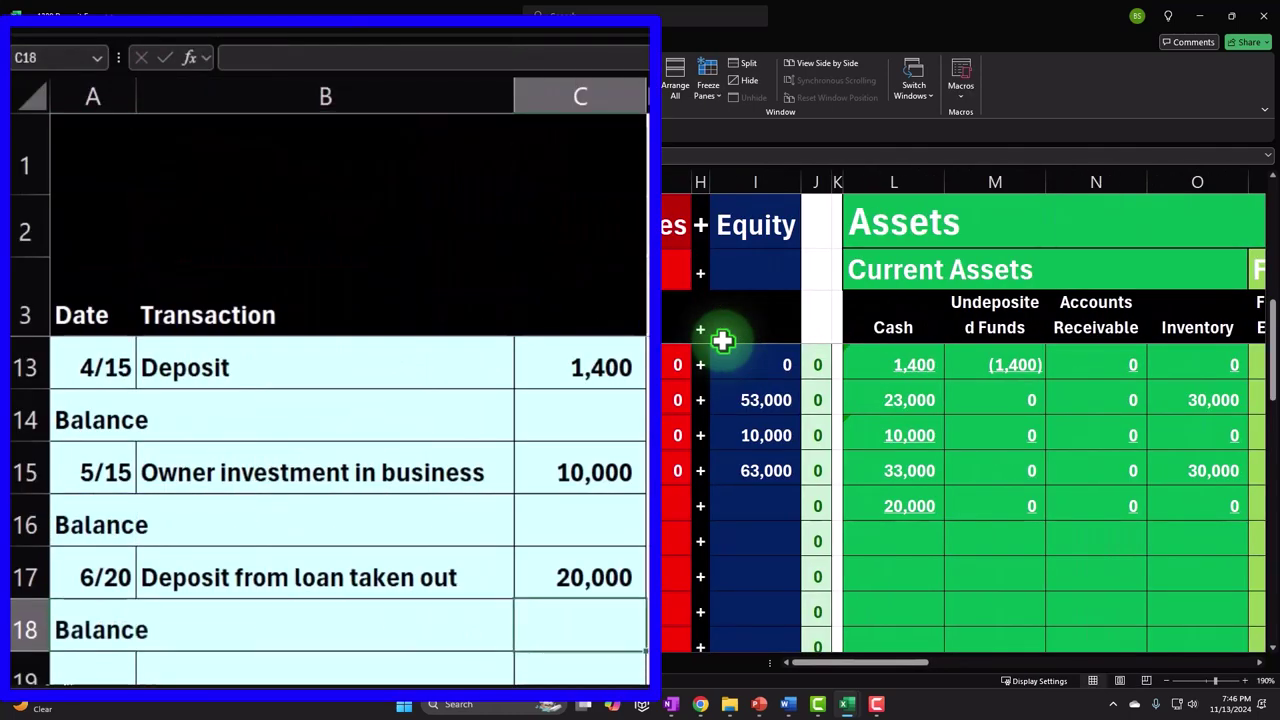
pyautogui.press('Tab')
pyautogui.press('Tab')
pyautogui.press('Tab')
pyautogui.press('Tab')
pyautogui.press('Tab')
pyautogui.press('Tab')
pyautogui.press('Tab')
pyautogui.press('Tab')
pyautogui.press('Tab')
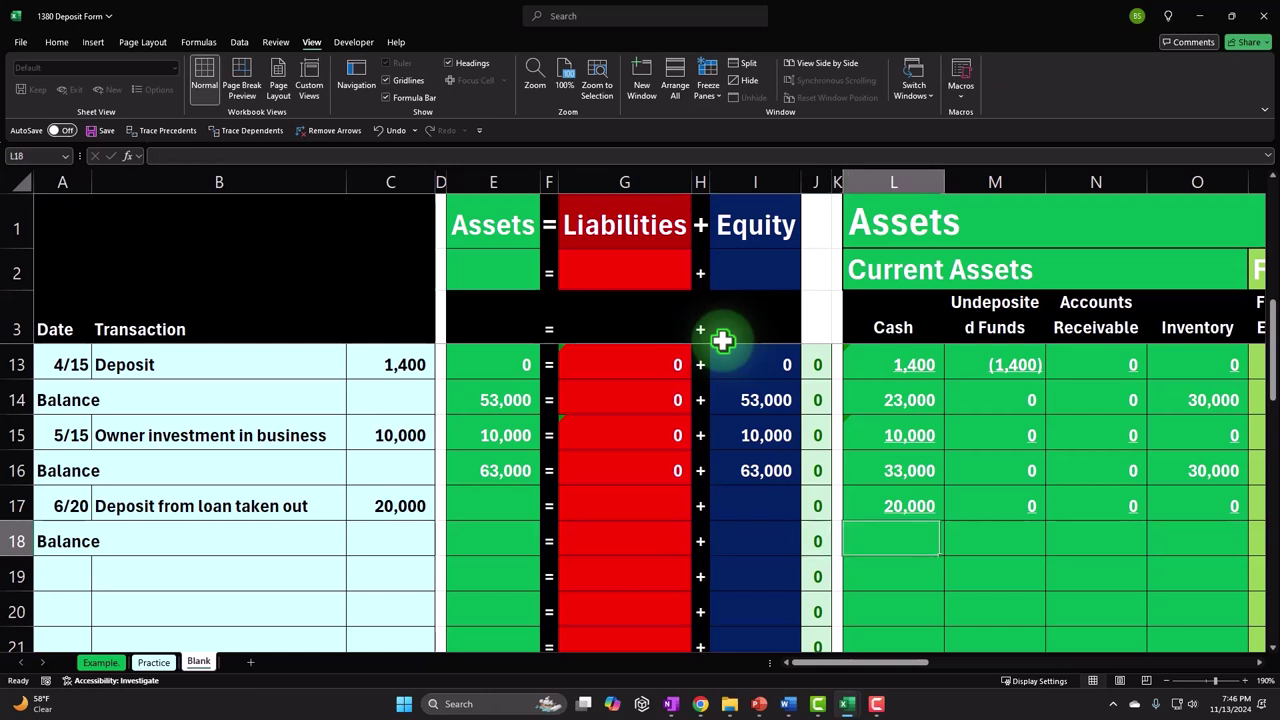
pyautogui.write('=')
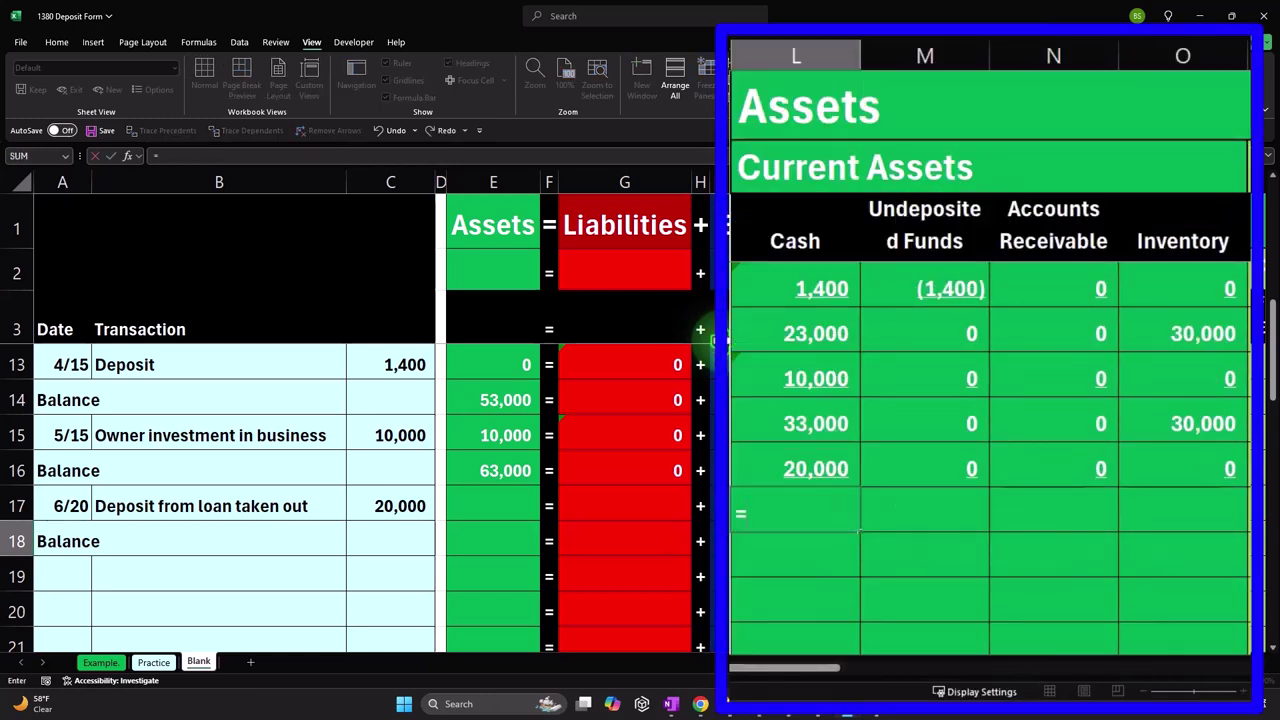
pyautogui.write('sum(')
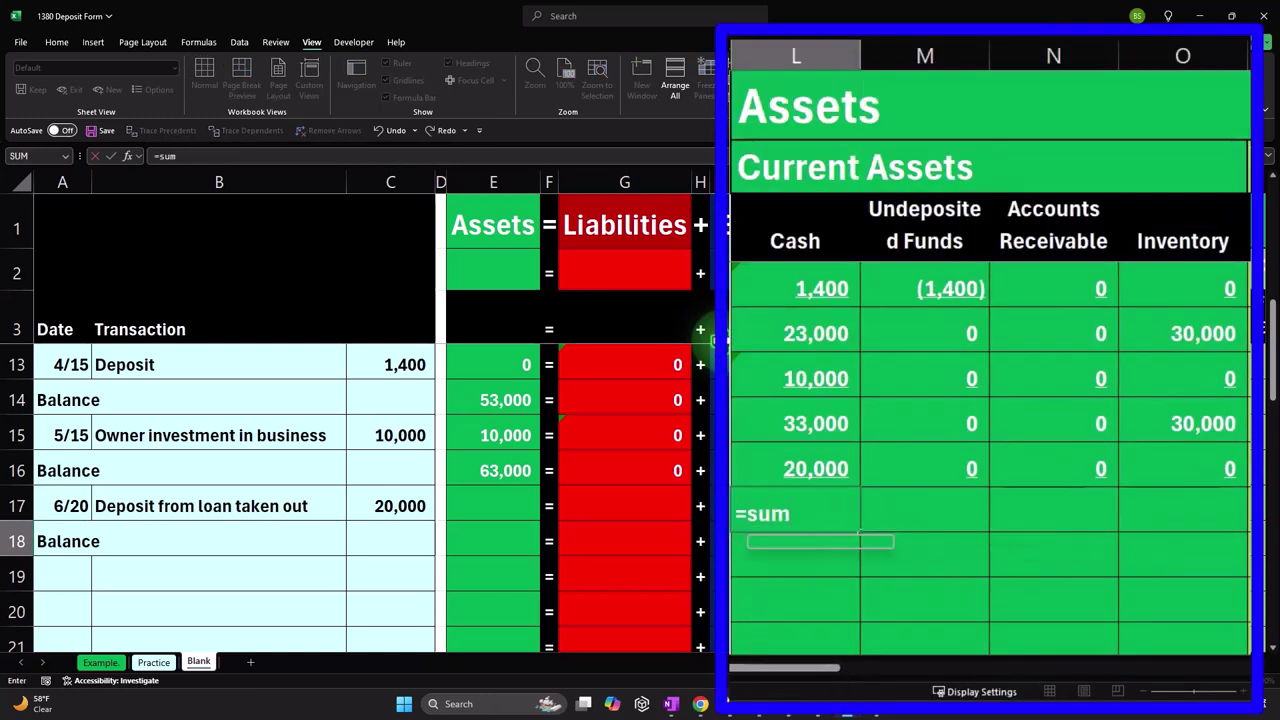
pyautogui.press('Up')
pyautogui.hotkey('shift', 'Up')
pyautogui.press('Return')
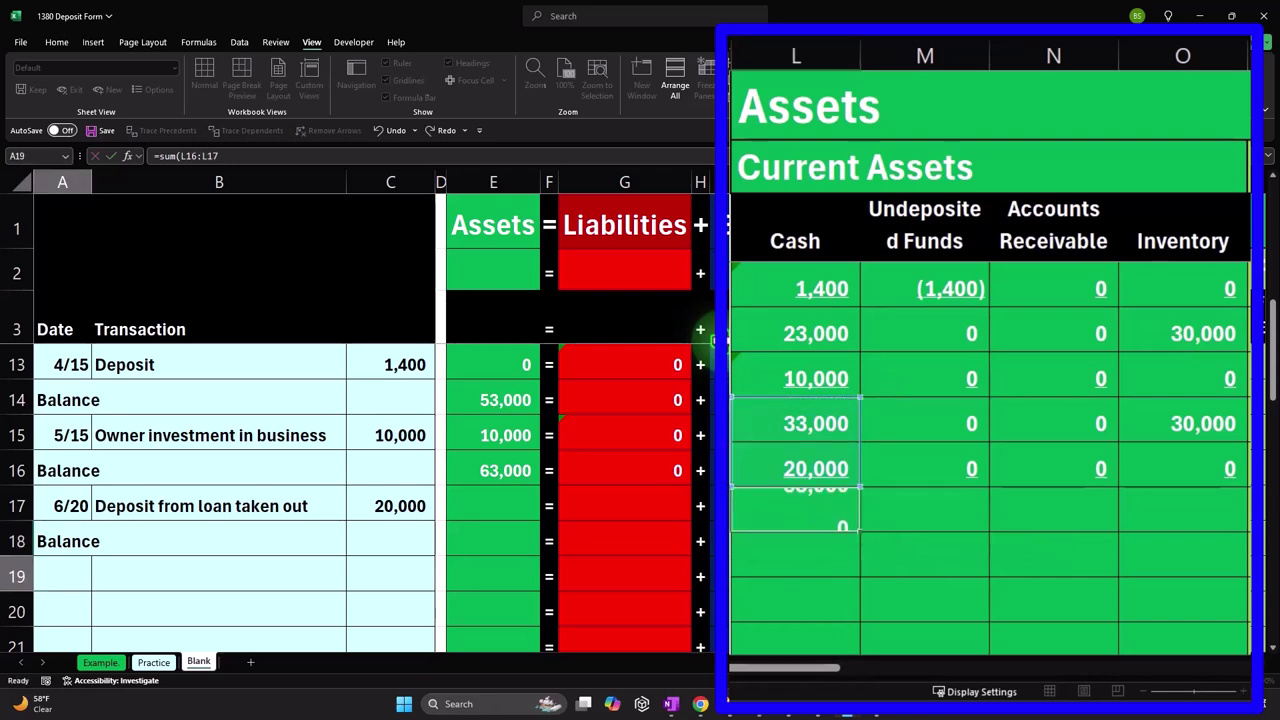
# Paste the Cash sum formula into M18:Q18, S18:V18 and X18:AG18, giving Loan Payable 20,000.
pyautogui.click(920, 543)
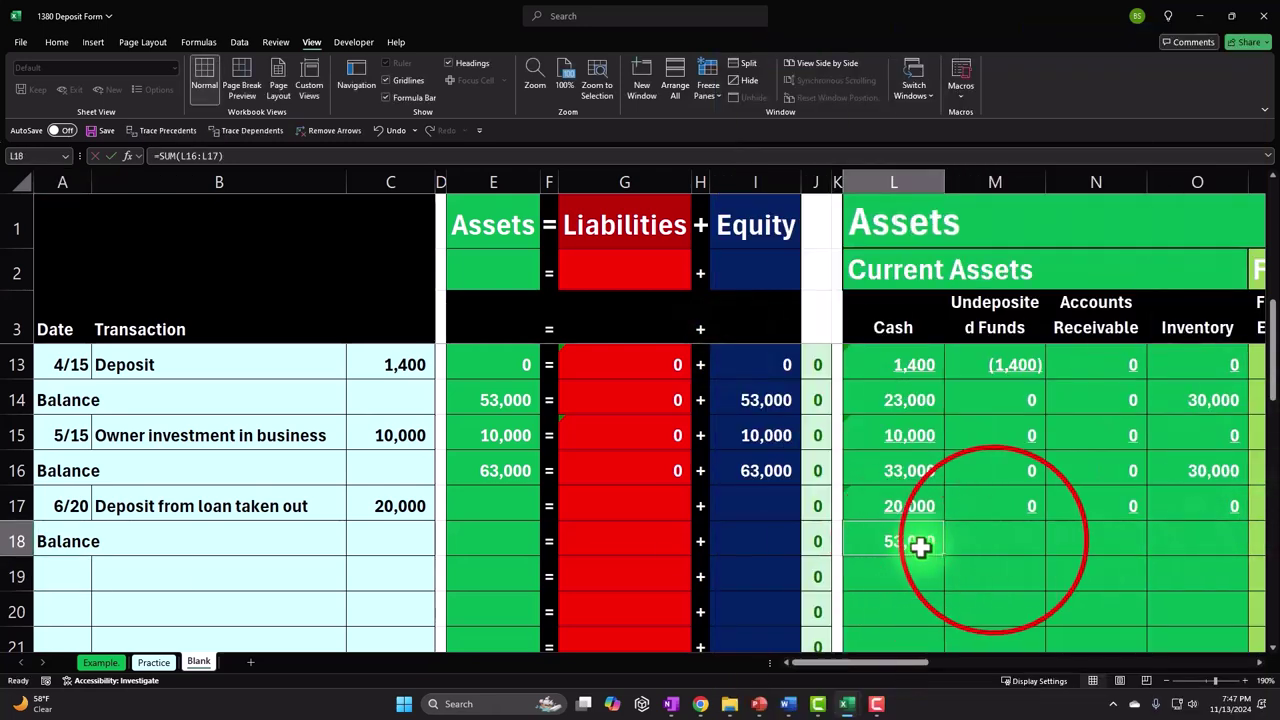
pyautogui.hotkey('ctrl', 'c')
pyautogui.click(1035, 543)
pyautogui.moveTo(1035, 543); pyautogui.dragTo(1043, 531)
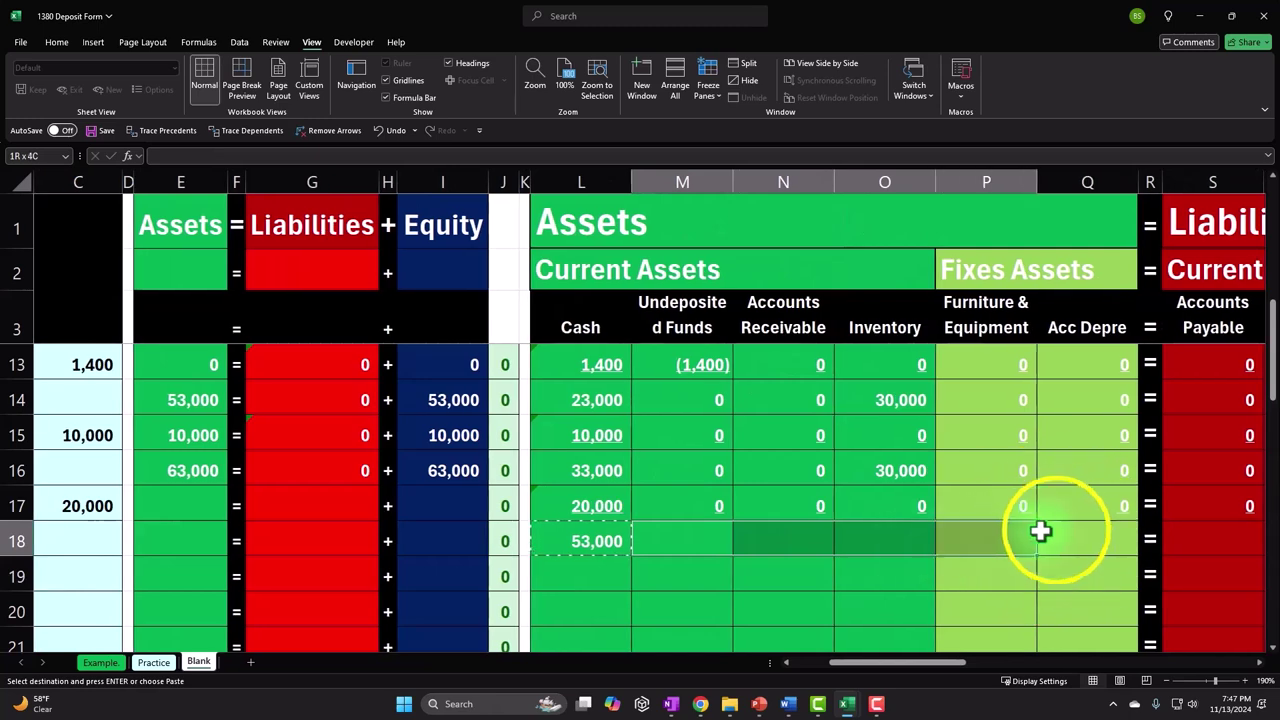
pyautogui.rightClick(978, 541)
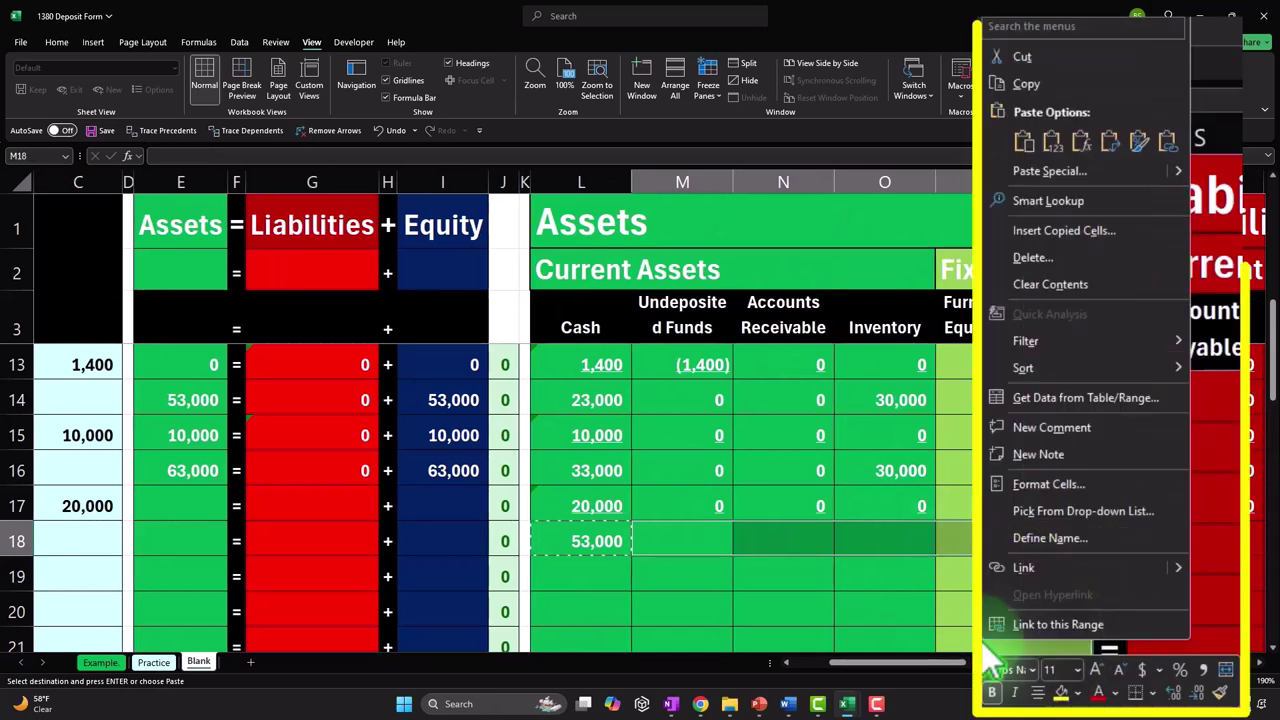
pyautogui.click(1080, 141)
pyautogui.moveTo(1198, 540); pyautogui.dragTo(615, 540)
pyautogui.rightClick(557, 540)
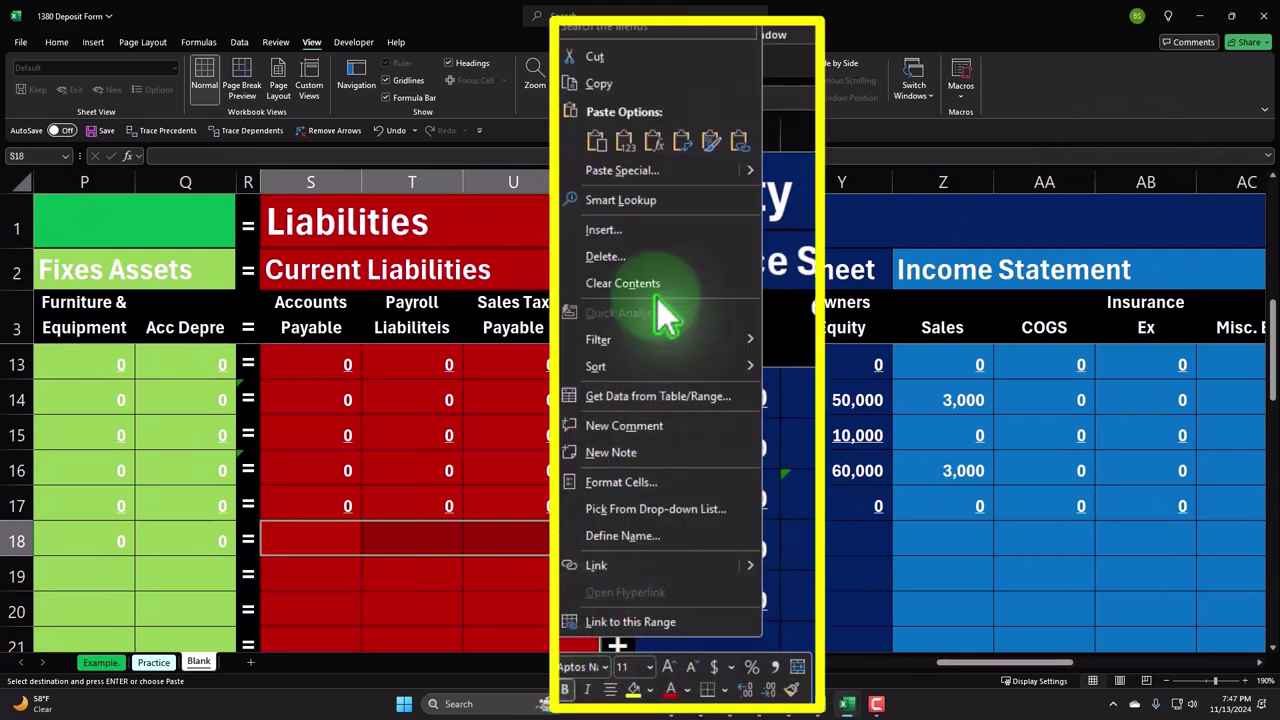
pyautogui.click(665, 140)
pyautogui.moveTo(777, 540); pyautogui.dragTo(1189, 543)
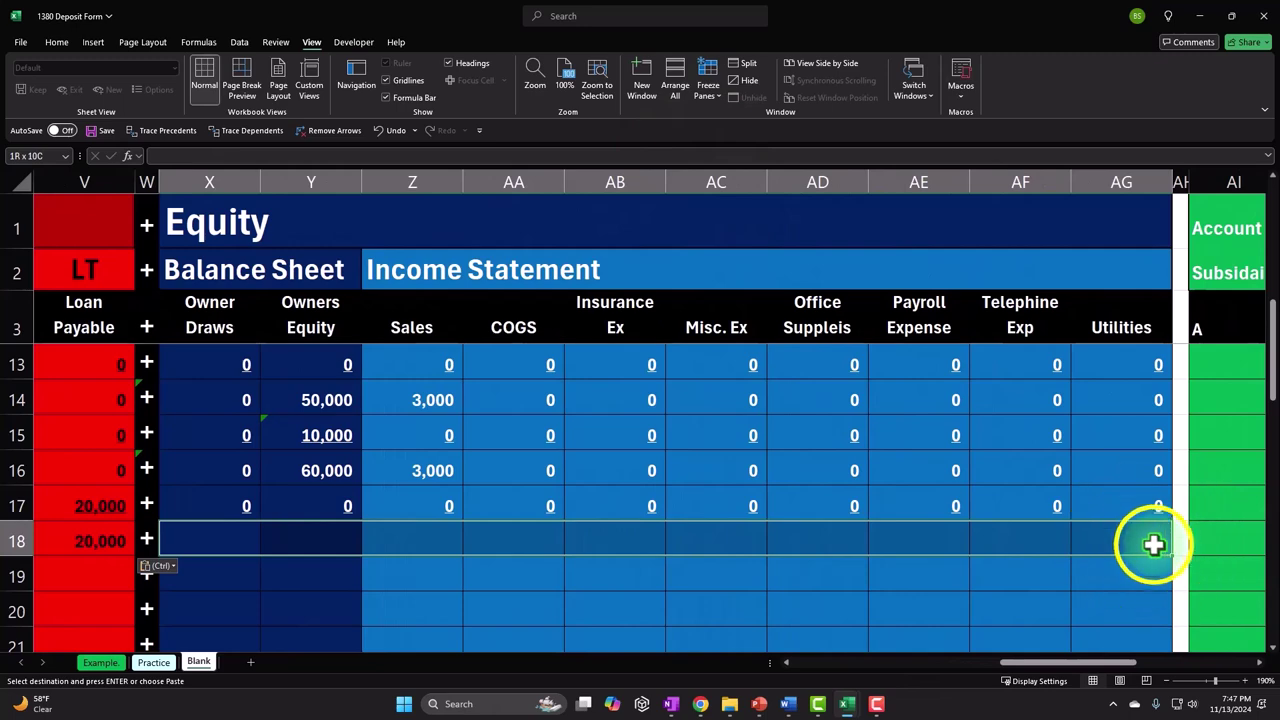
pyautogui.rightClick(1151, 543)
pyautogui.click(1045, 150)
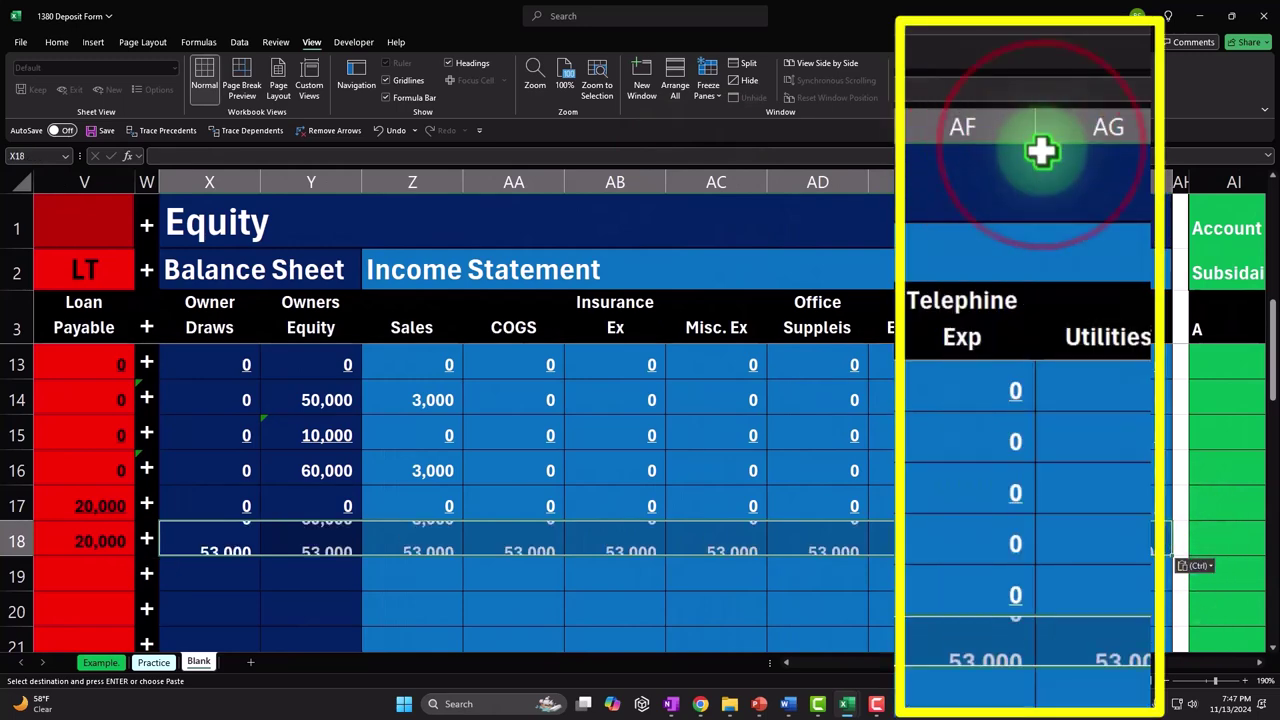
# Fill the Assets and Liabilities totals from E16 and G16 down to row 18.
pyautogui.moveTo(1056, 662); pyautogui.dragTo(820, 662)
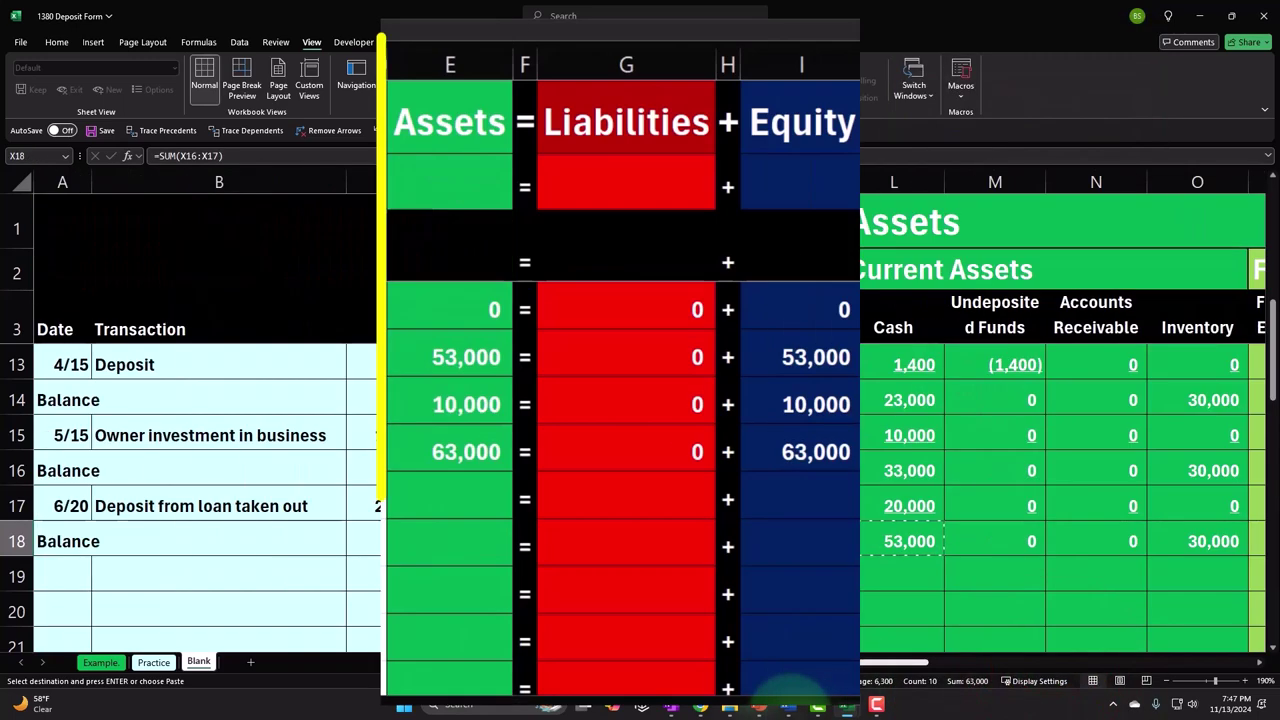
pyautogui.click(485, 432)
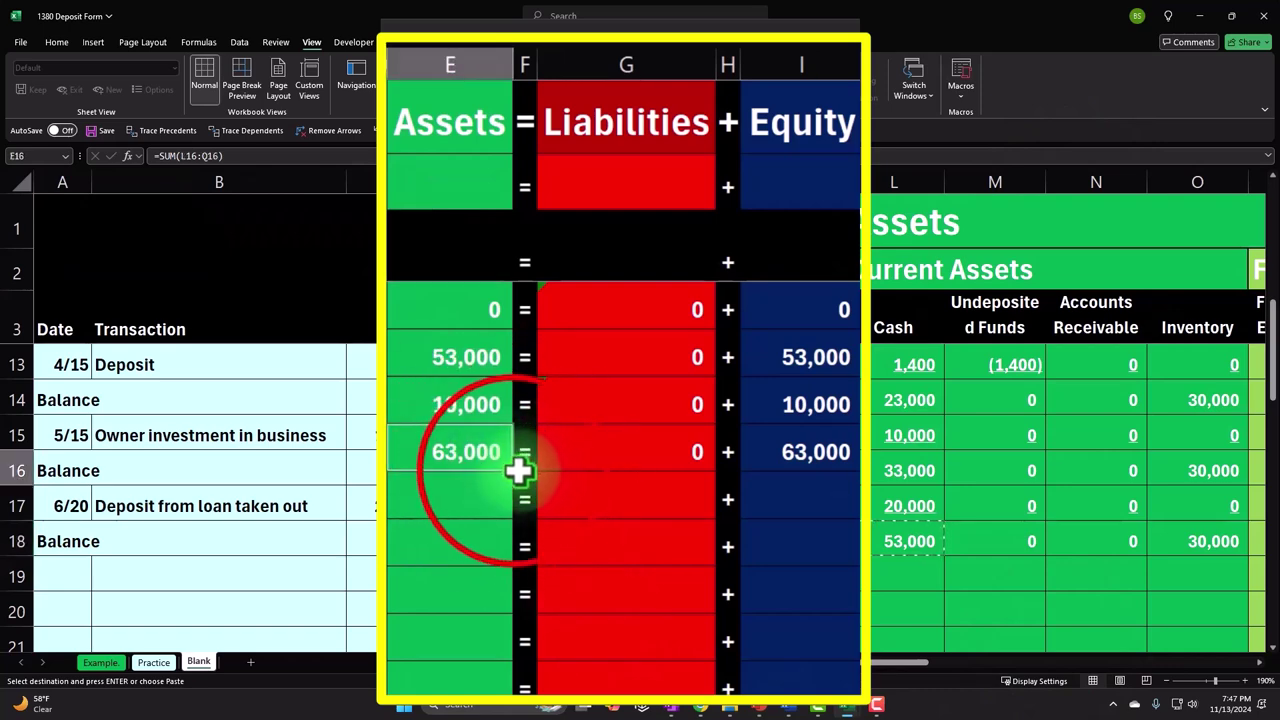
pyautogui.moveTo(517, 510); pyautogui.dragTo(520, 543)
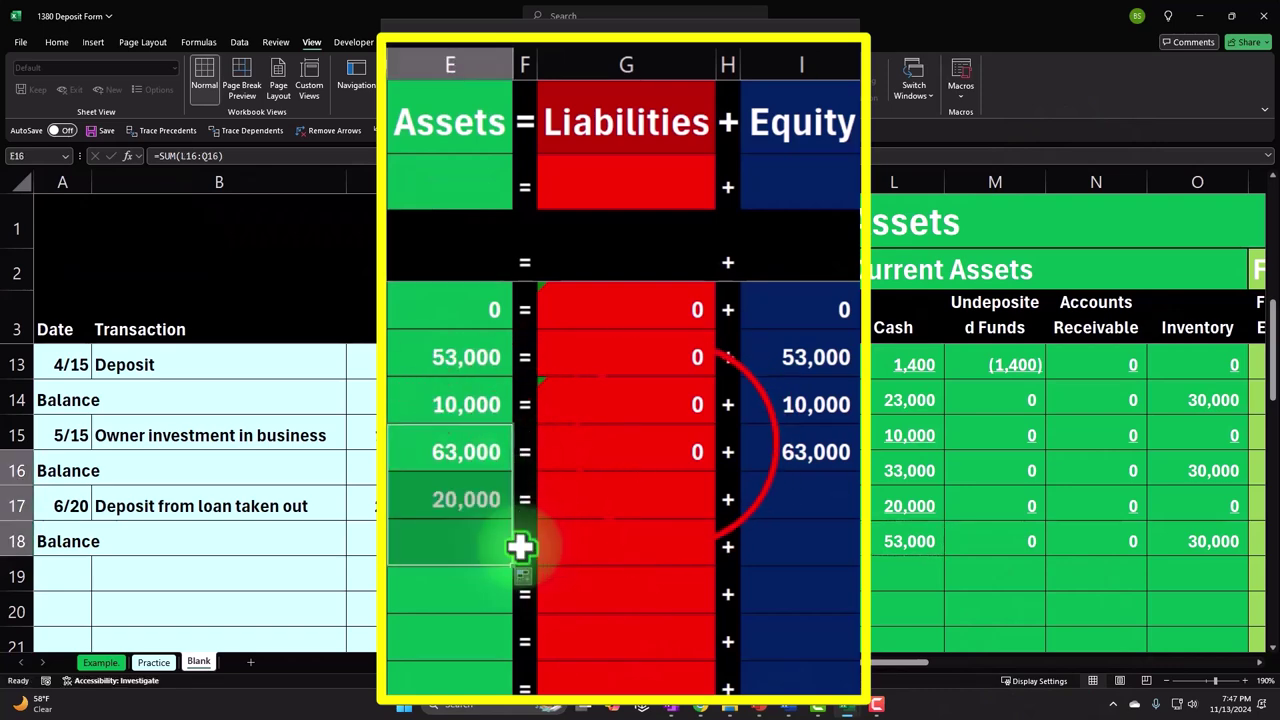
pyautogui.click(663, 455)
pyautogui.moveTo(728, 466); pyautogui.dragTo(709, 566)
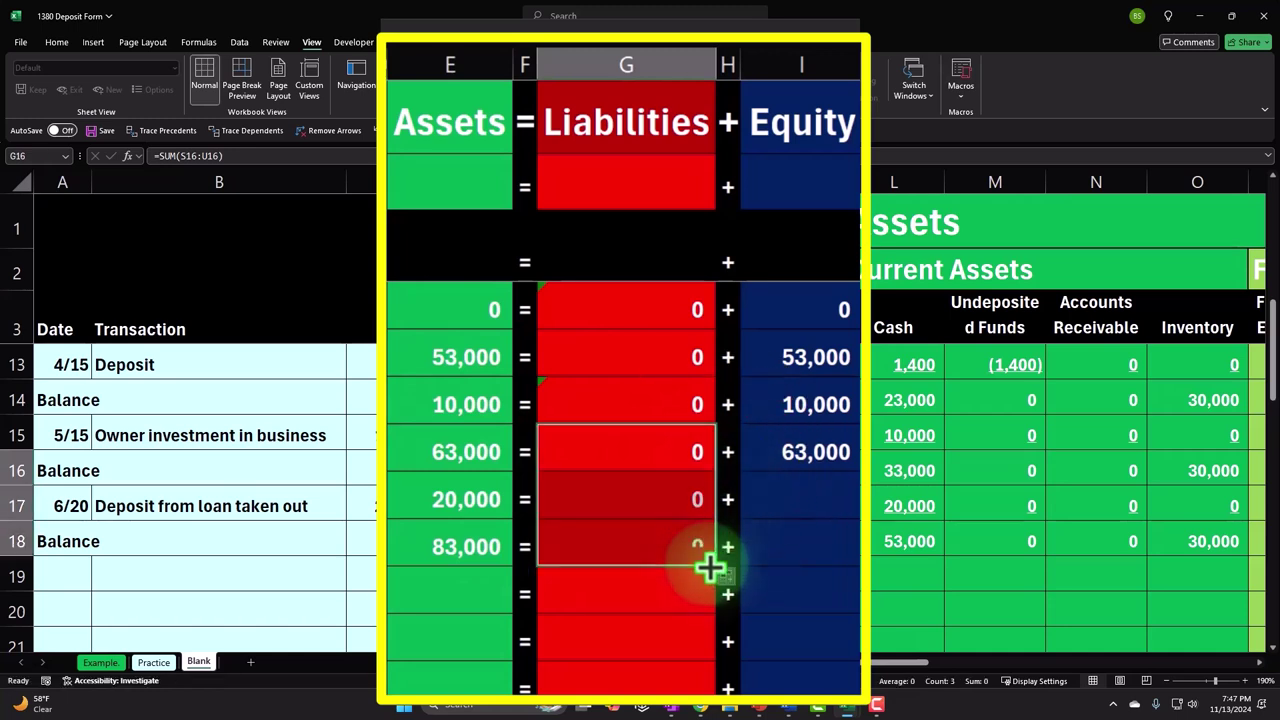
# Correct G17 to =SUM(S17:V17) to include Loan Payable, then fill it to G18.
pyautogui.click(640, 495)
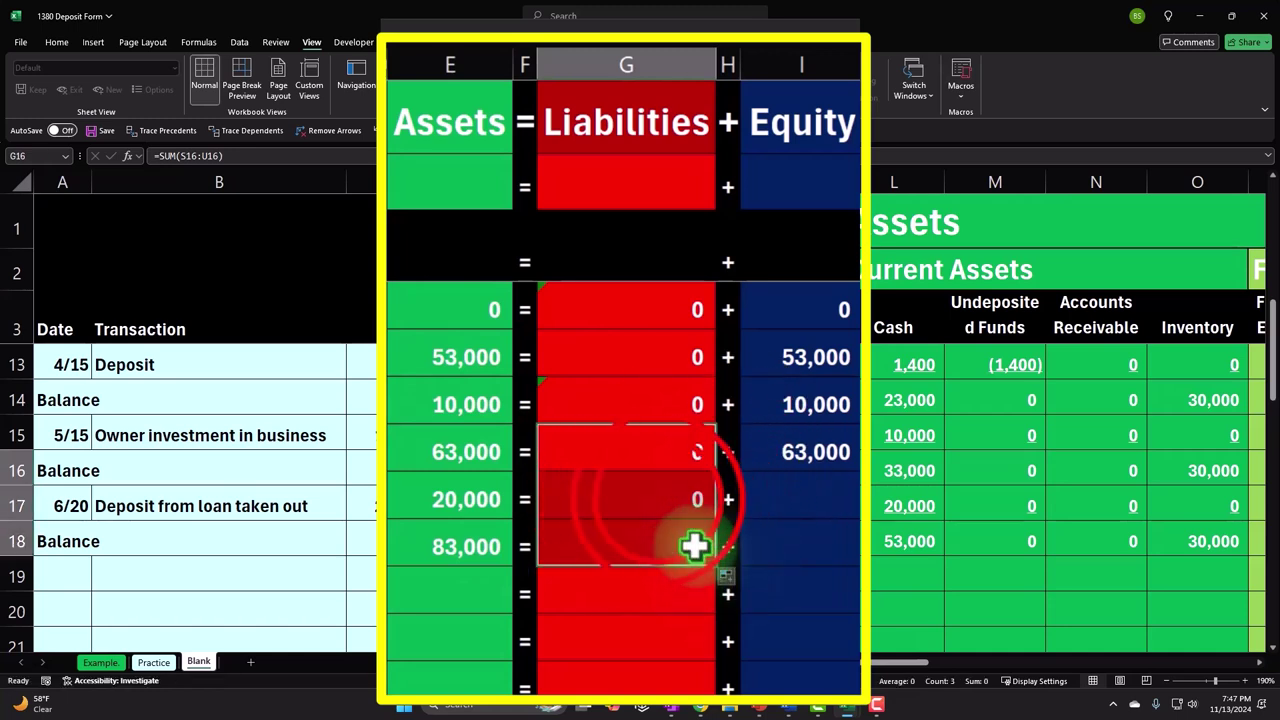
pyautogui.doubleClick(660, 500)
pyautogui.press('Return')
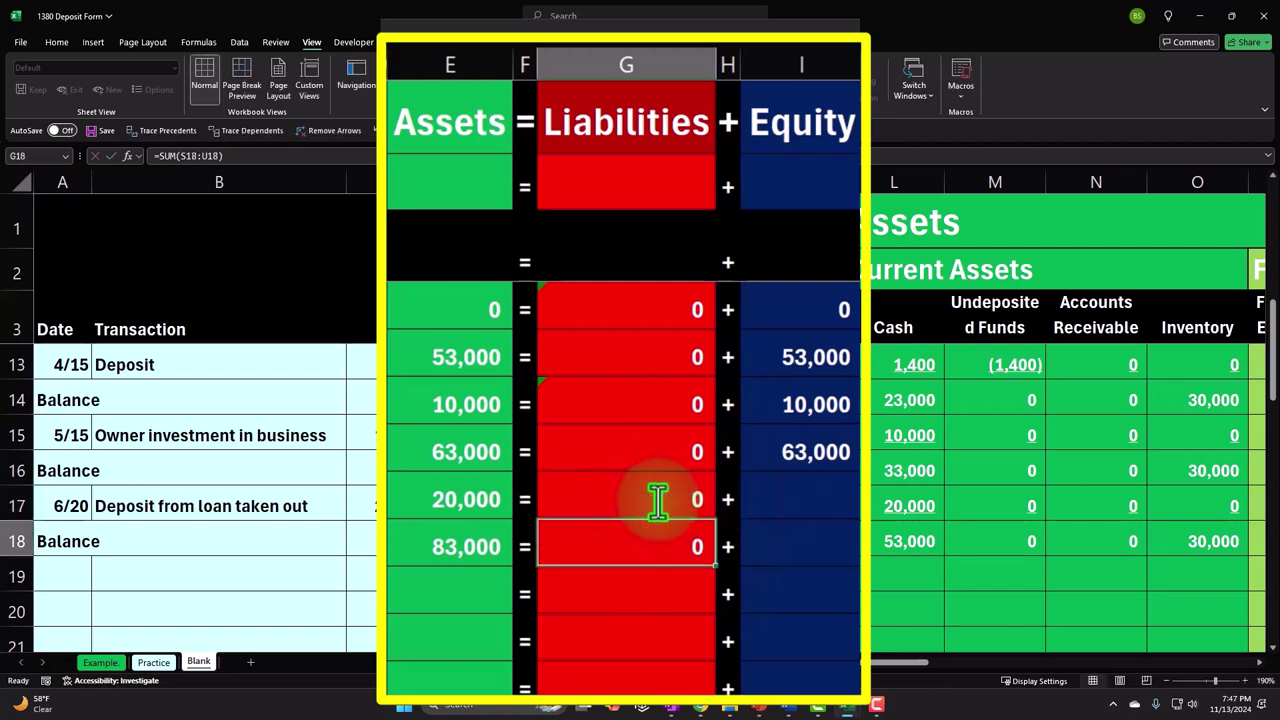
pyautogui.moveTo(826, 665); pyautogui.dragTo(935, 663)
pyautogui.doubleClick(634, 506)
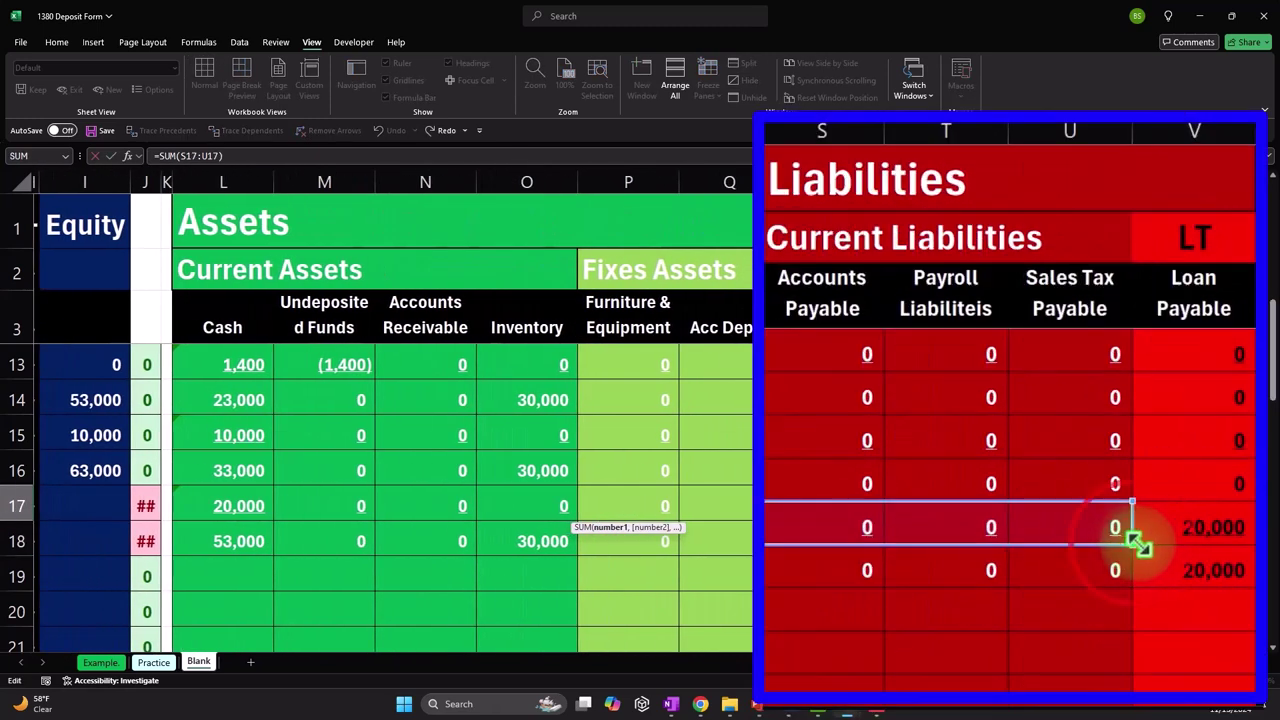
pyautogui.moveTo(1107, 519); pyautogui.dragTo(1165, 517)
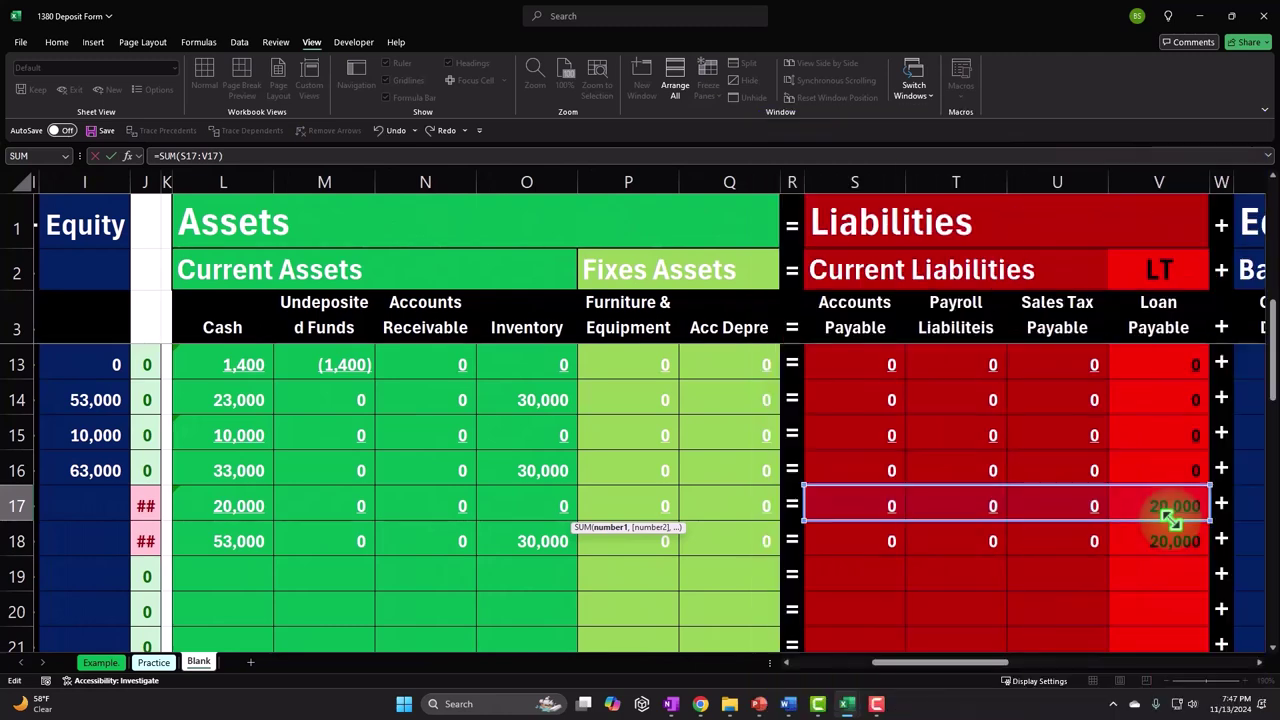
pyautogui.press('Return')
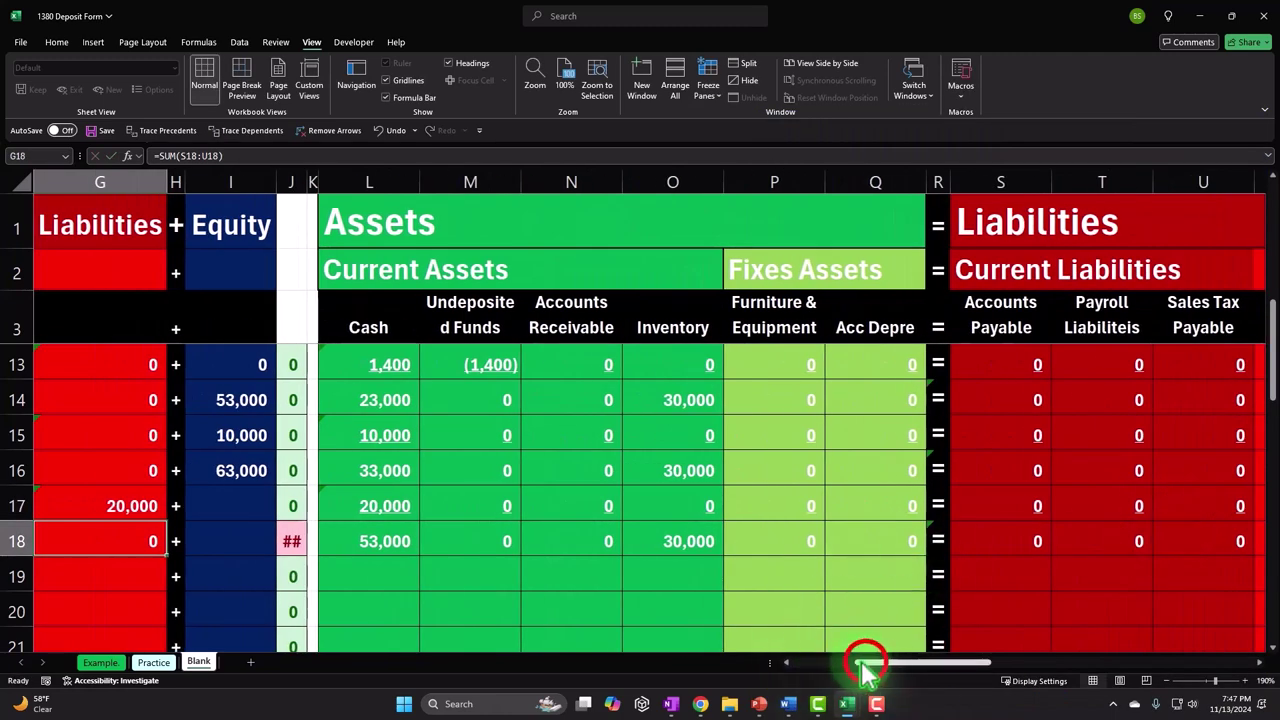
pyautogui.click(846, 663)
pyautogui.click(648, 460)
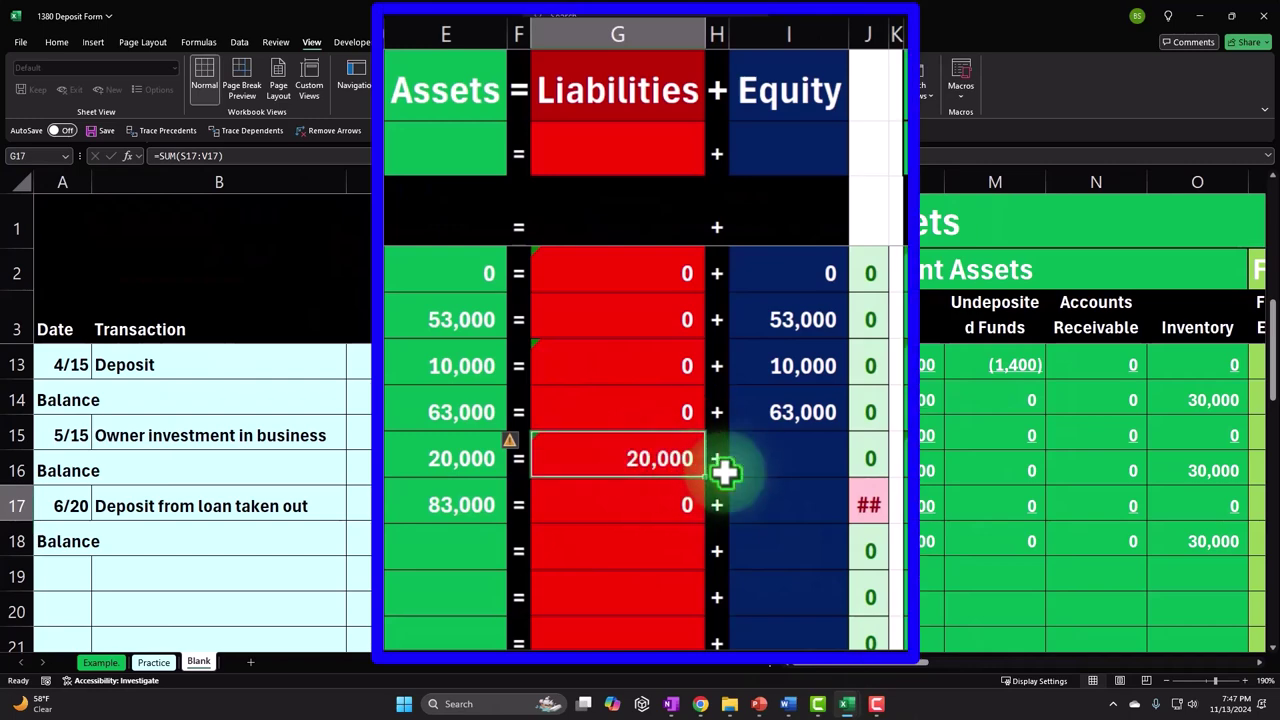
pyautogui.moveTo(706, 481); pyautogui.dragTo(701, 527)
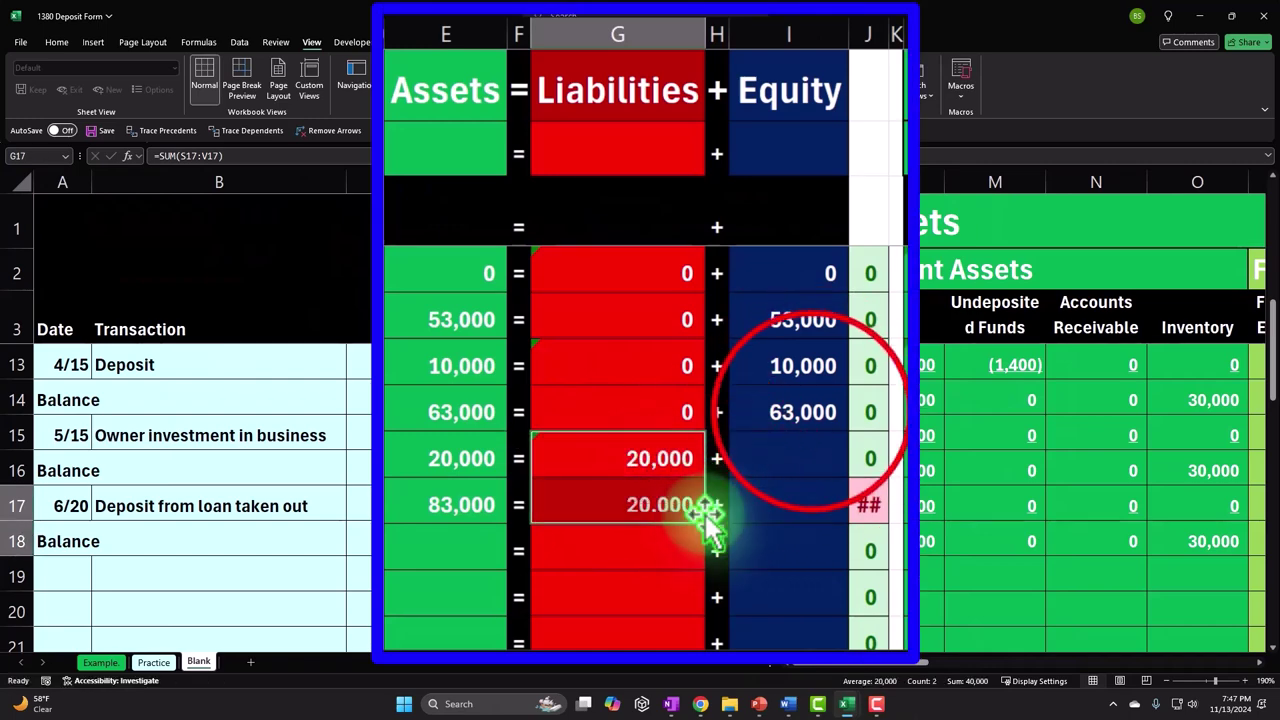
# Fill the Equity total from I16 down to row 18 and select the 6/20 totals.
pyautogui.click(822, 418)
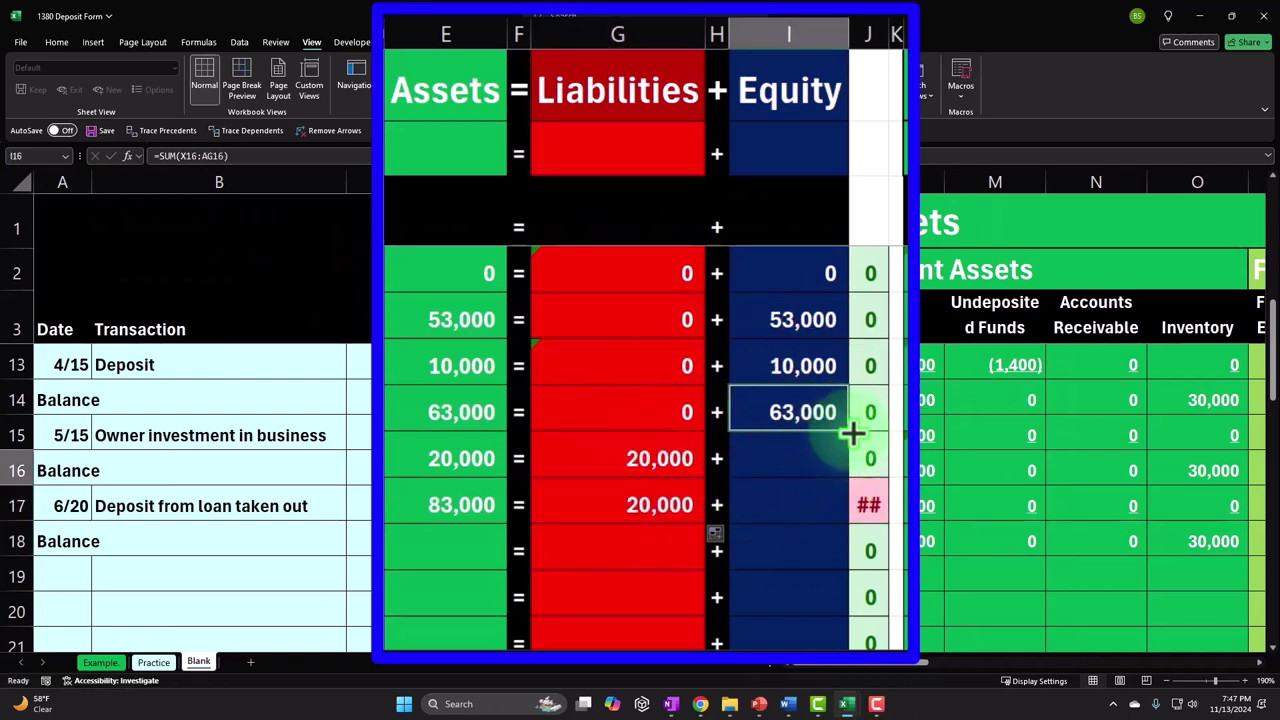
pyautogui.moveTo(850, 432); pyautogui.dragTo(848, 514)
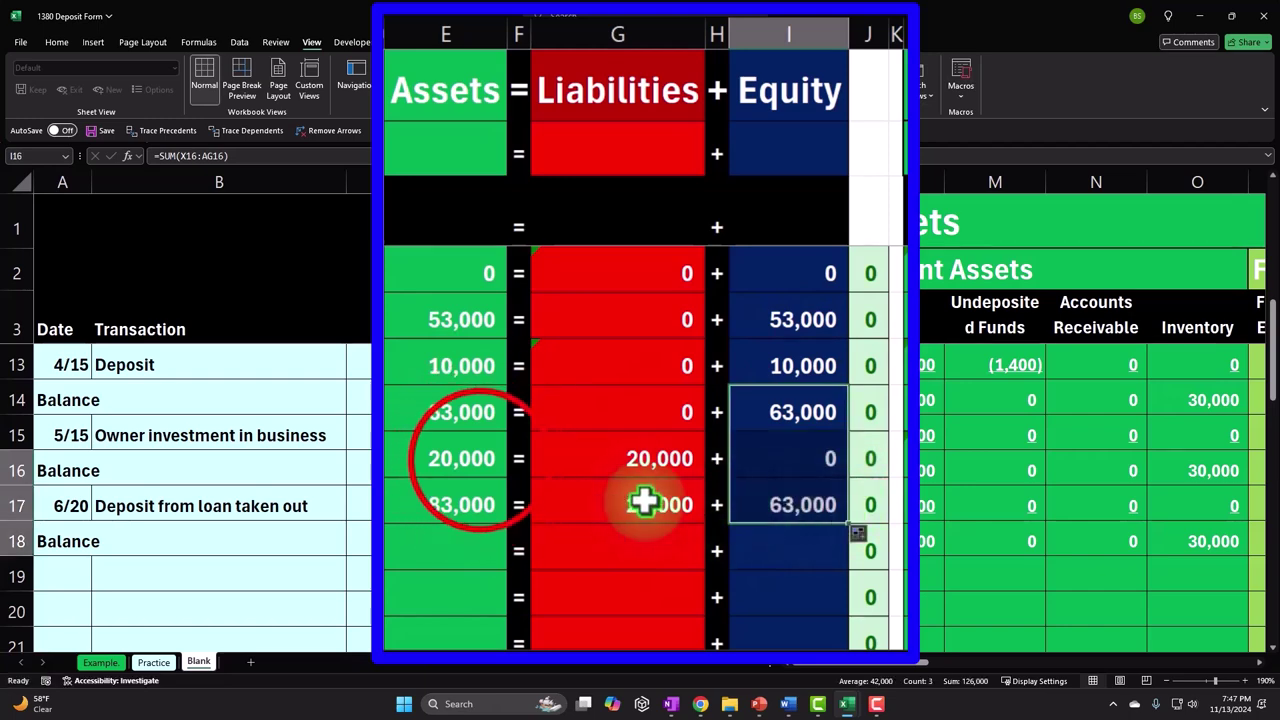
pyautogui.click(480, 458)
pyautogui.keyDown('ctrl'); pyautogui.click(650, 459); pyautogui.keyUp('ctrl')
pyautogui.keyDown('ctrl'); pyautogui.click(766, 462); pyautogui.keyUp('ctrl')
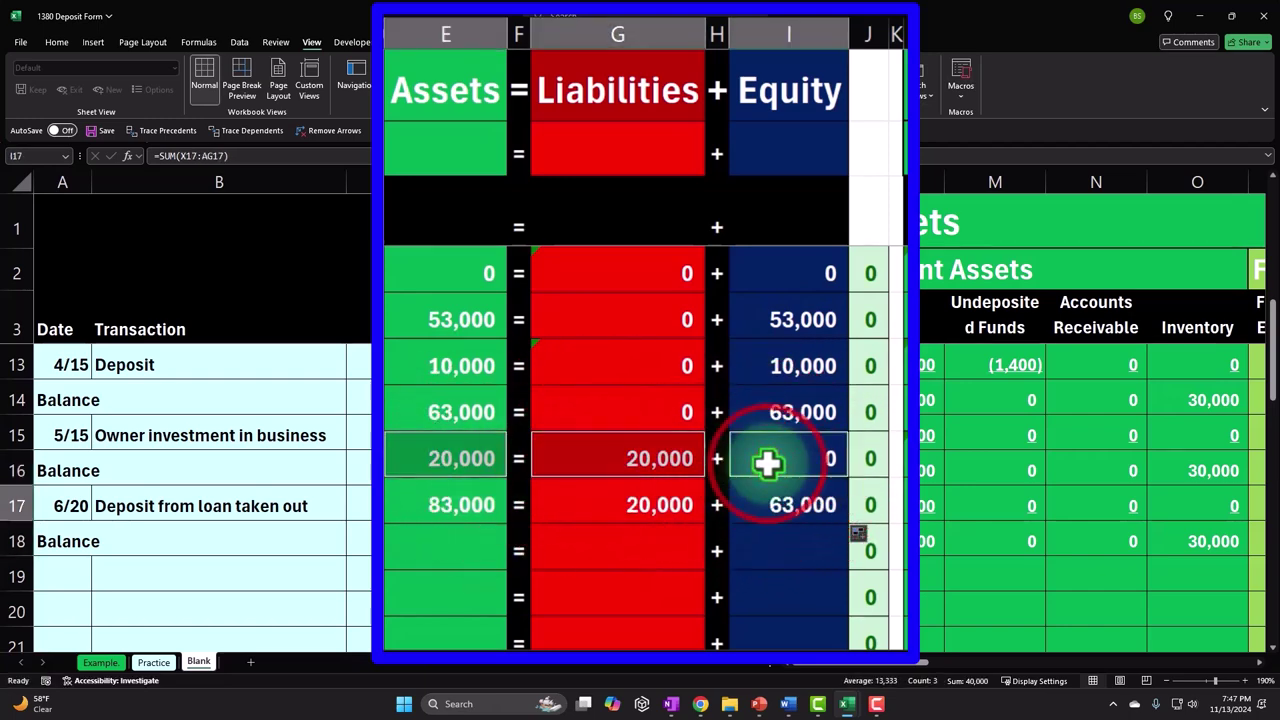
# Underline the 6/20 totals in E17, G17 and I17 (20,000, 20,000, 0), then check the total and balance formulas.
pyautogui.click(100, 80)
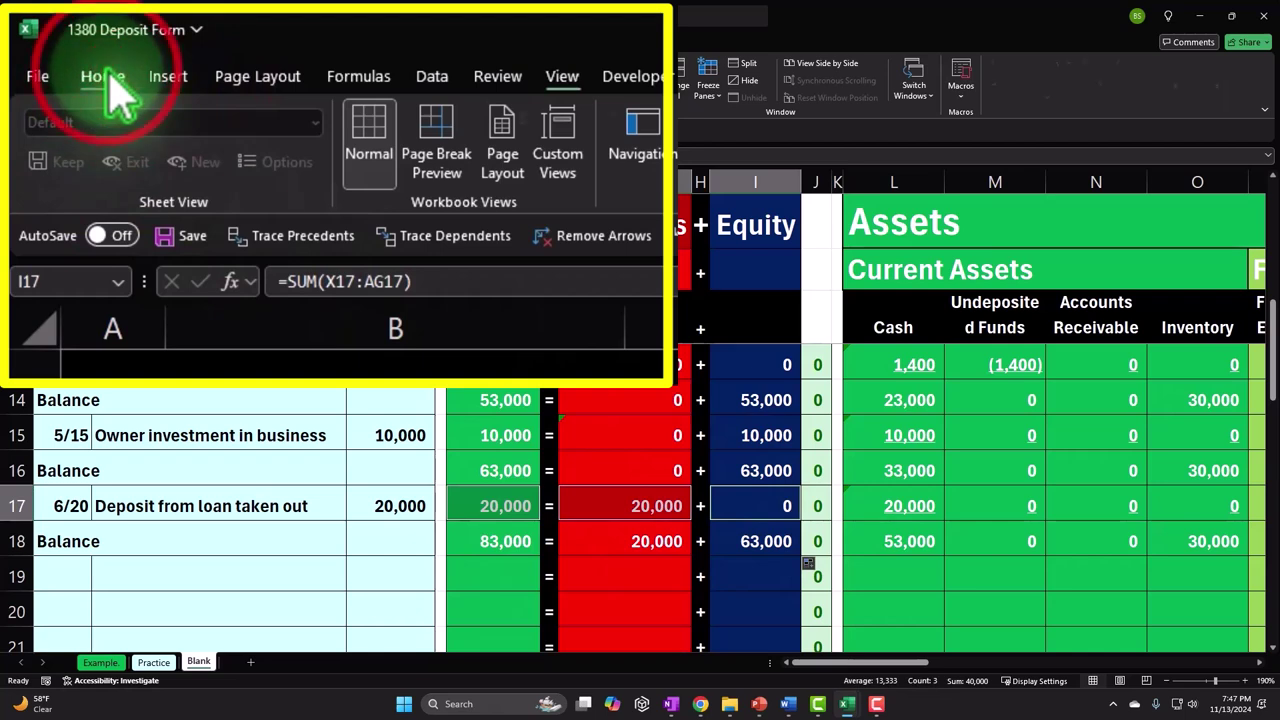
pyautogui.click(298, 466)
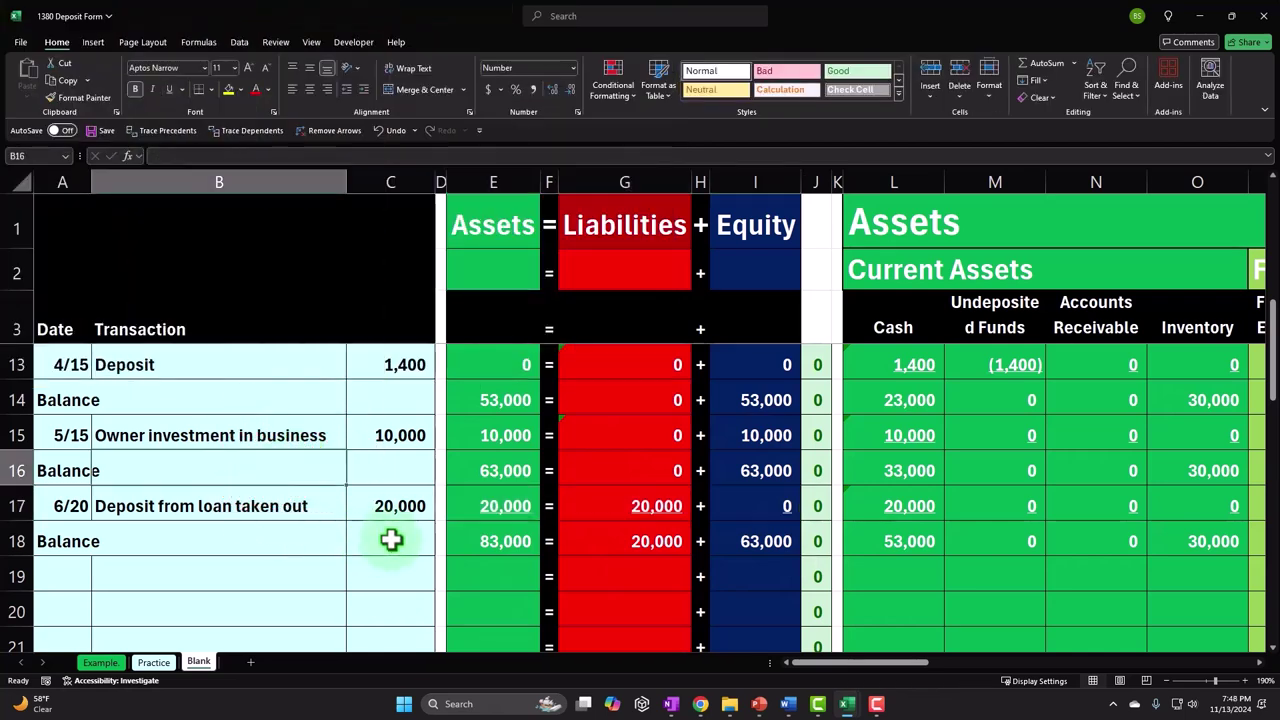
pyautogui.click(486, 505)
pyautogui.click(623, 466)
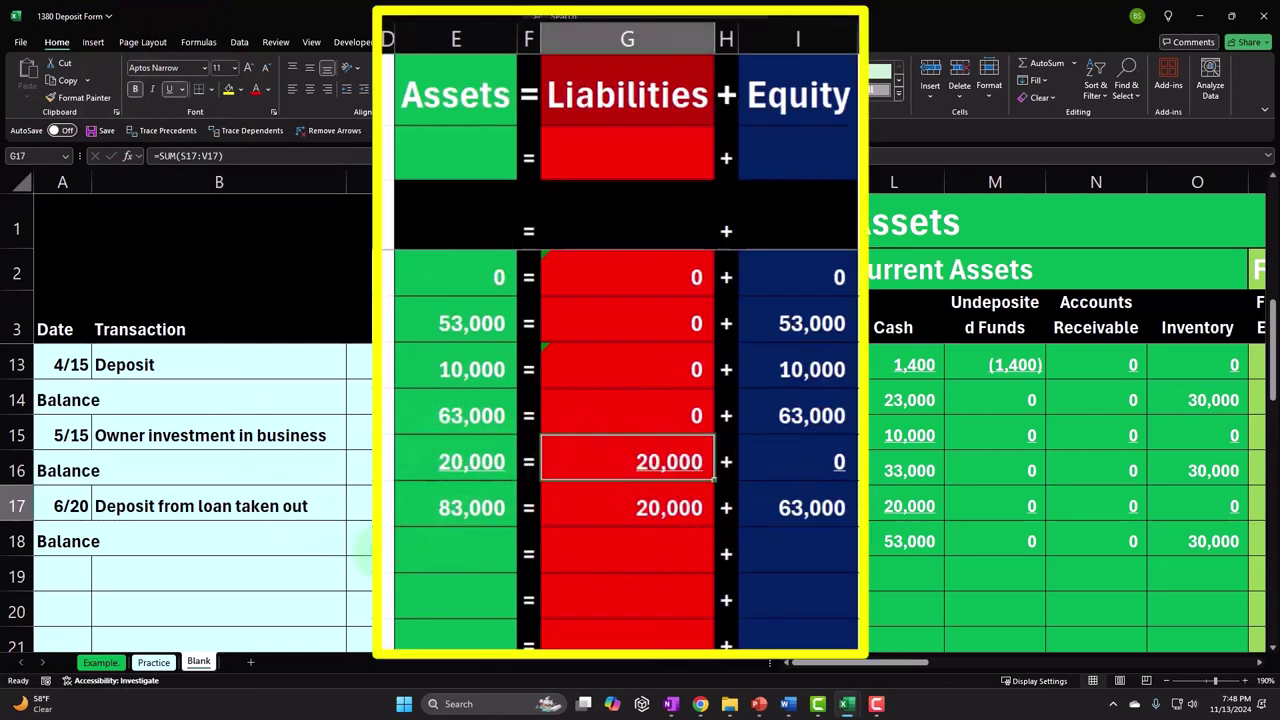
pyautogui.click(438, 506)
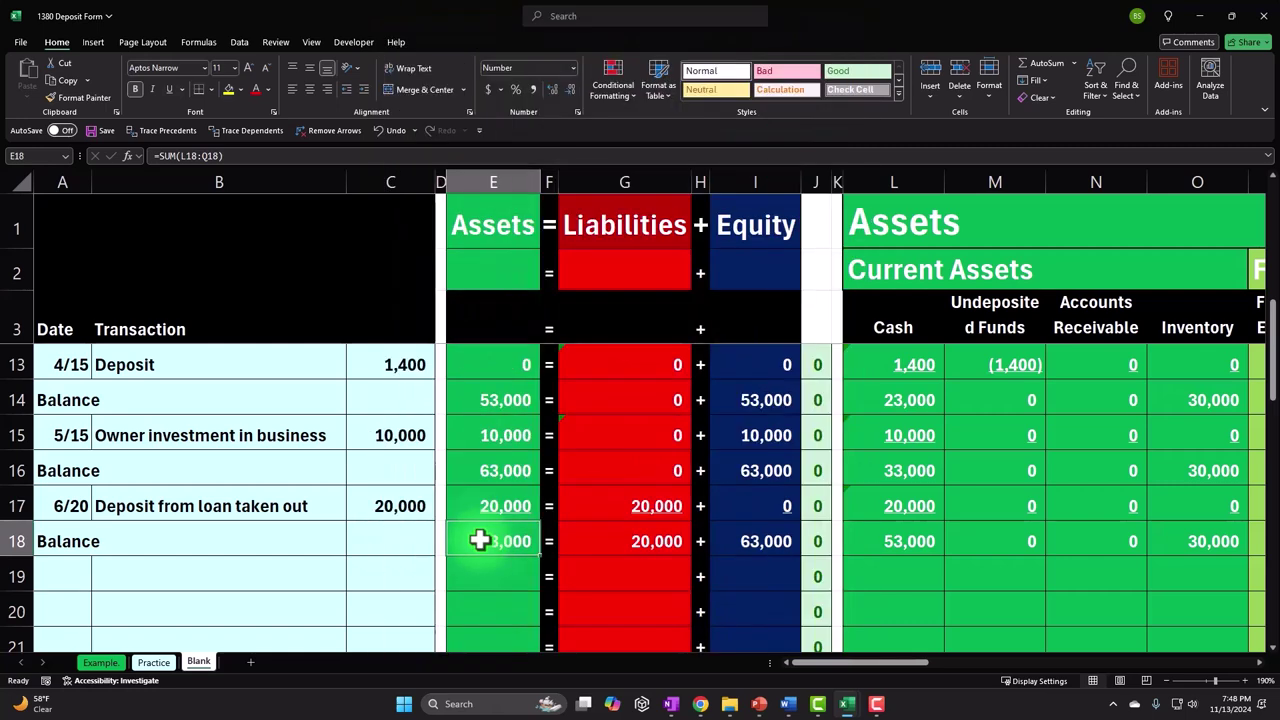
pyautogui.scroll(1, 443, 583)
pyautogui.scroll(2, 443, 583)
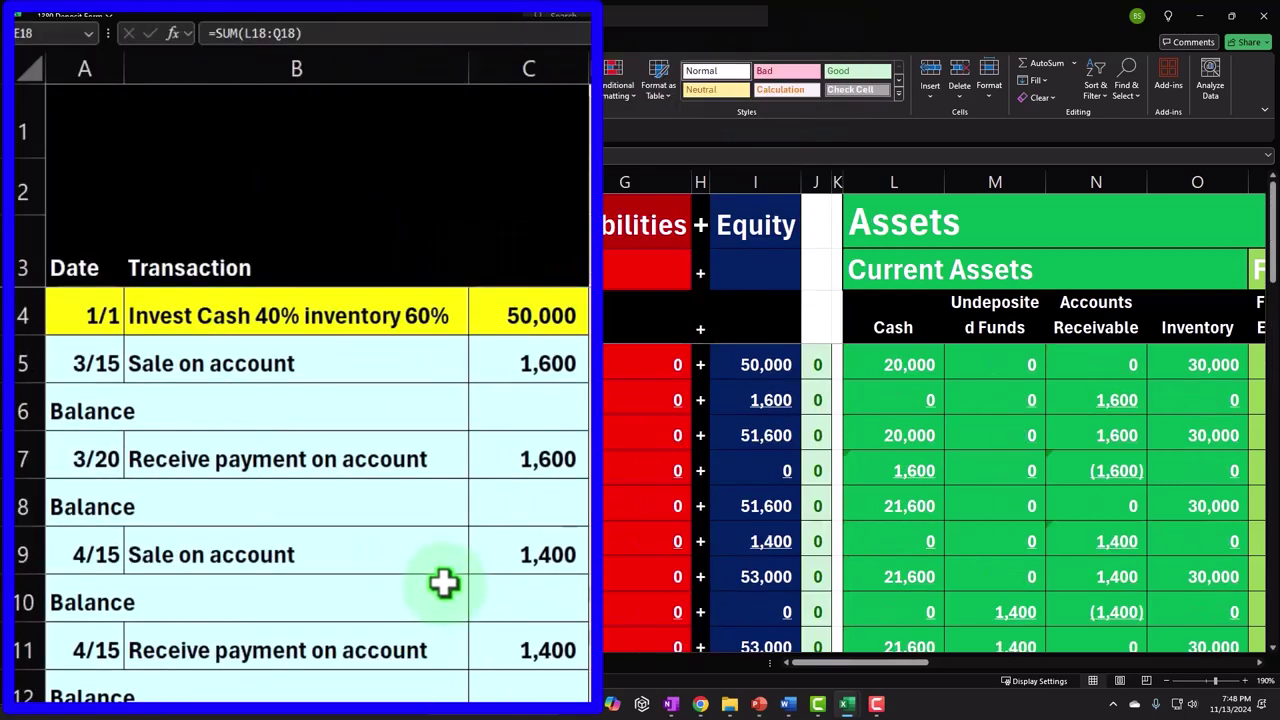
pyautogui.scroll(-3, 443, 583)
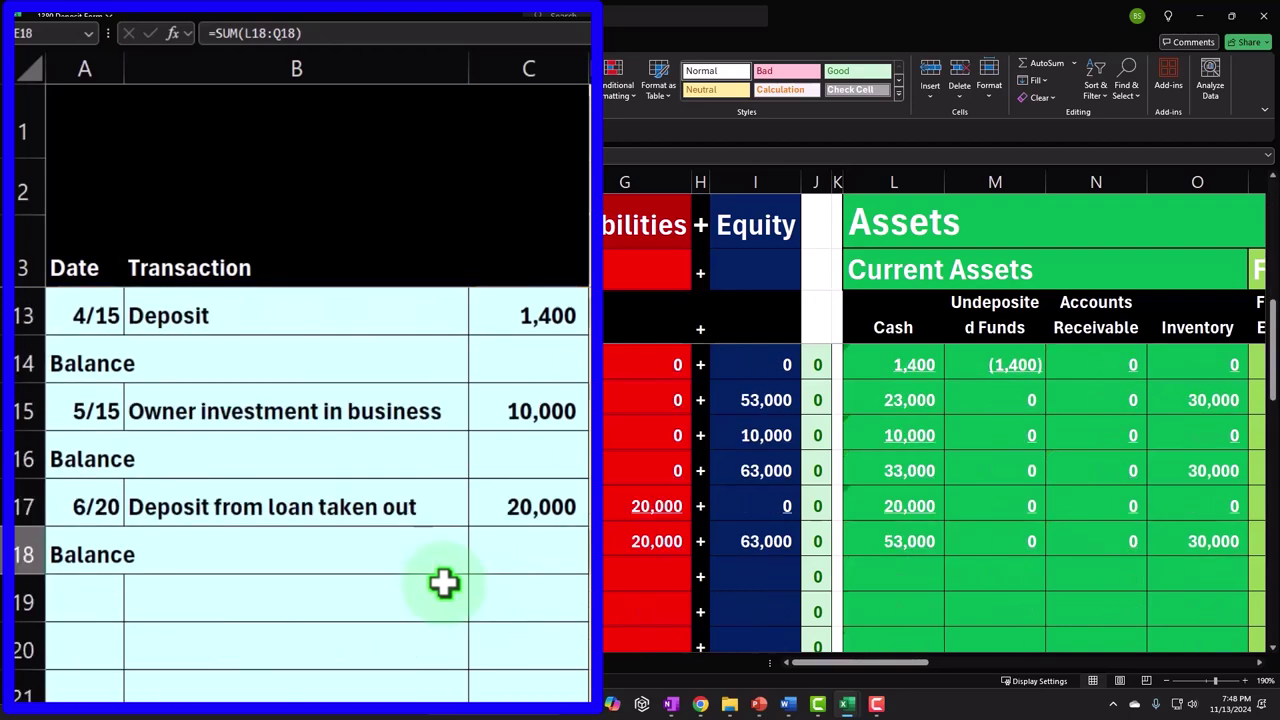